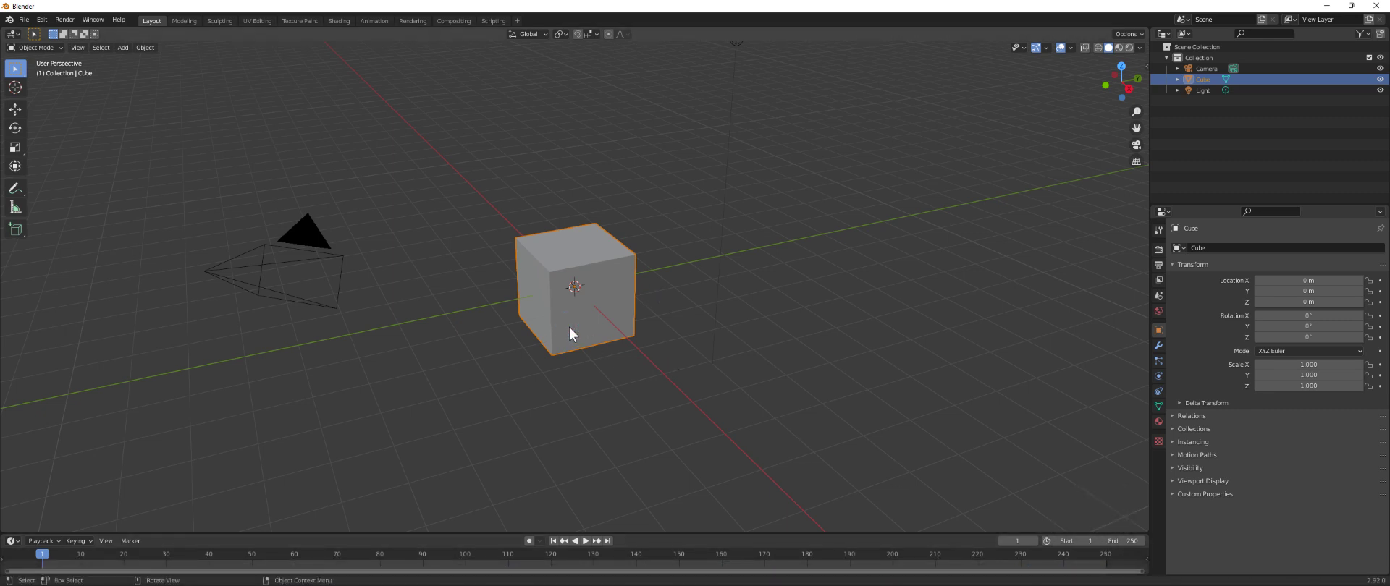
- Delete the default cube, leaving the camera and light, then bring up the File menu
key("Delete")
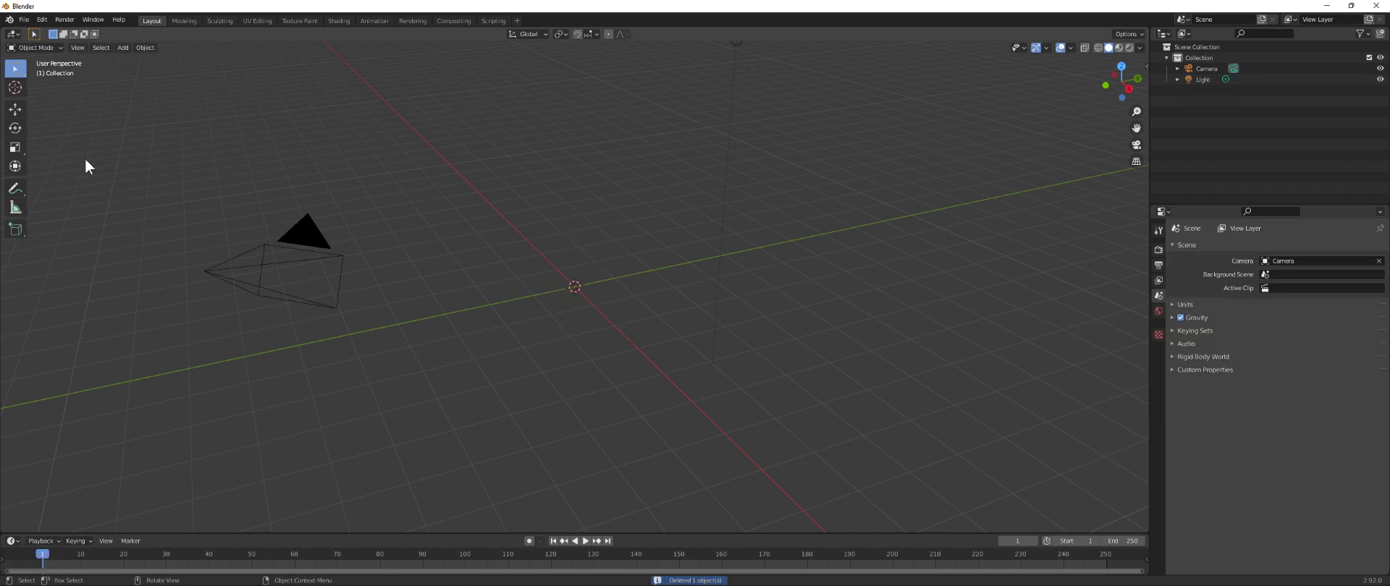
left_click(24, 20)
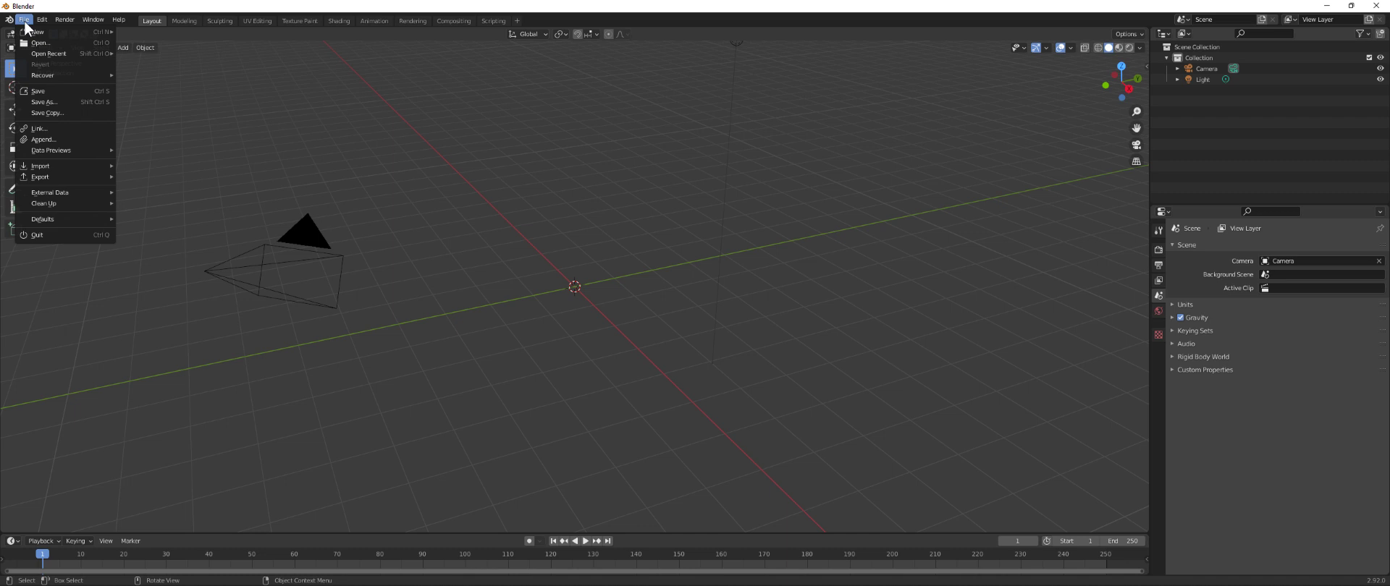
- Import Leftside_001_mesh.stl and rightside_001_mesh.stl from the GrayskullFloor folder as STL
mouse_move(51, 178)
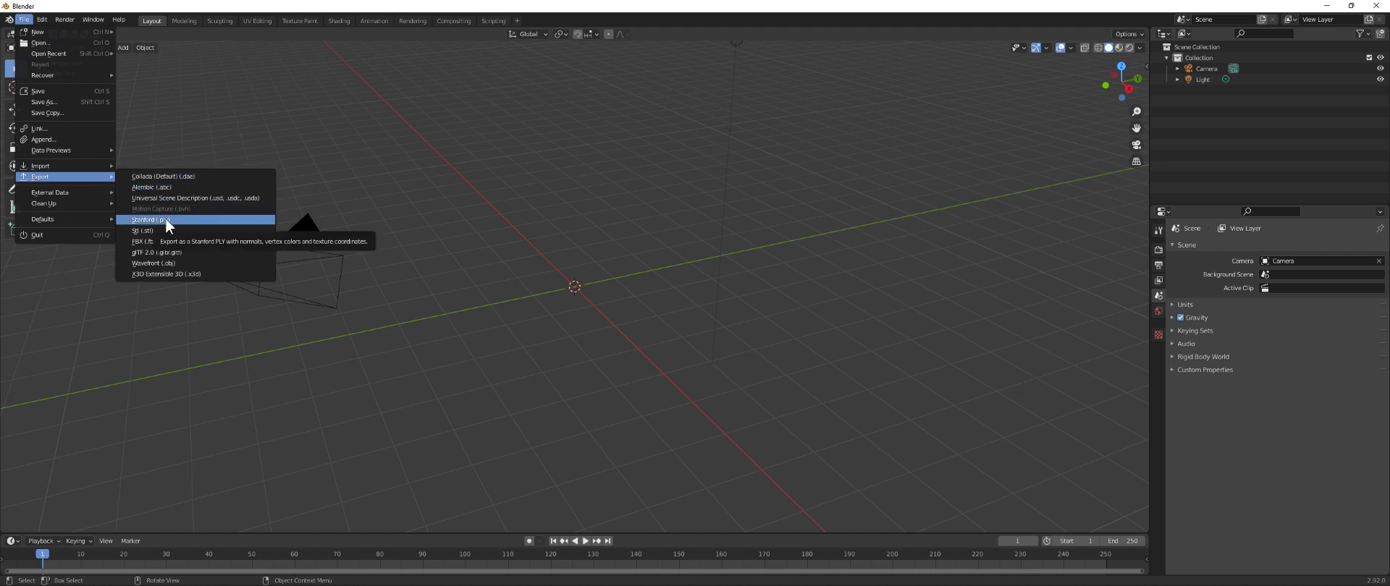
mouse_move(101, 165)
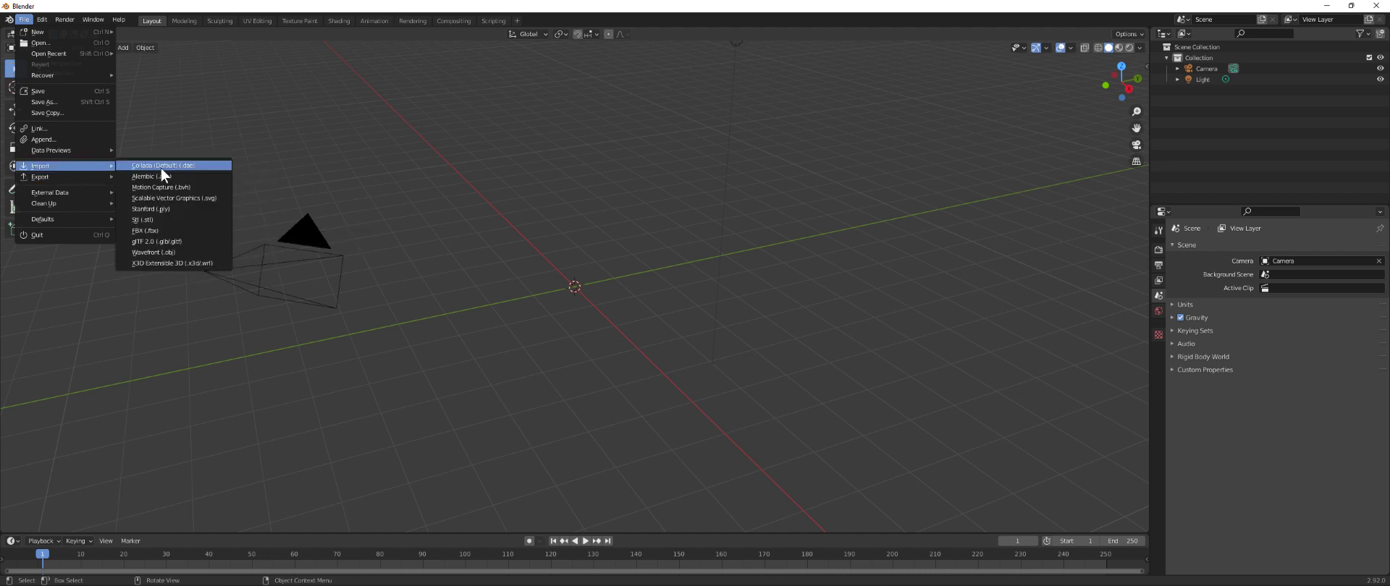
left_click(162, 220)
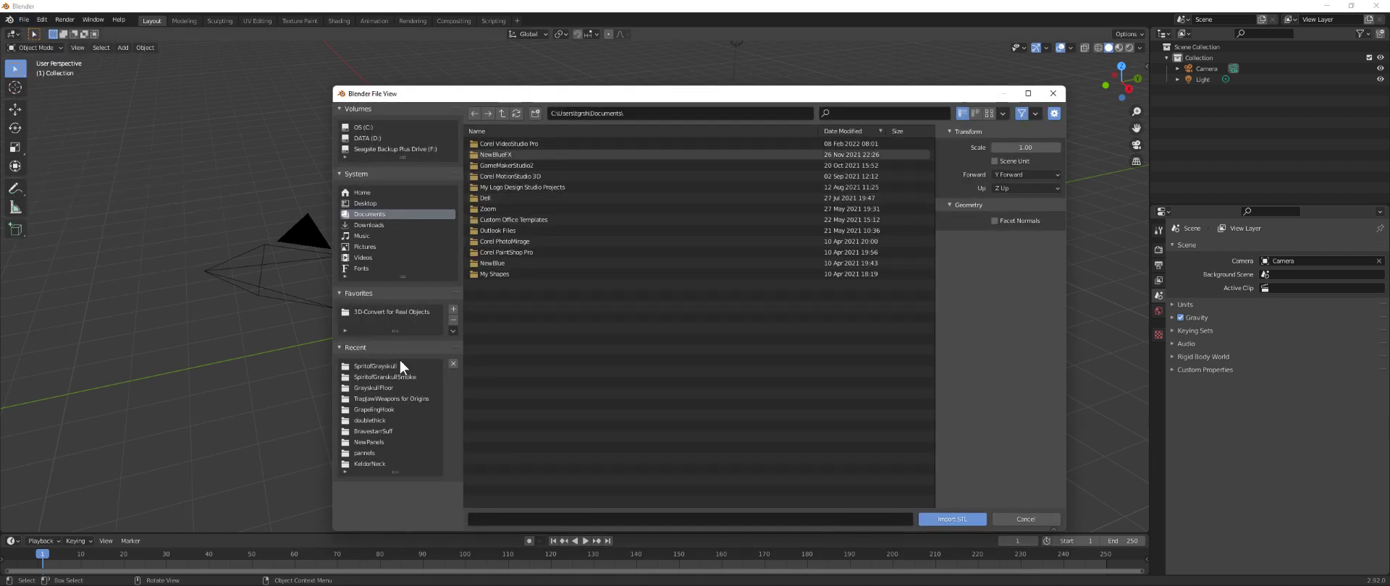
left_click(382, 311)
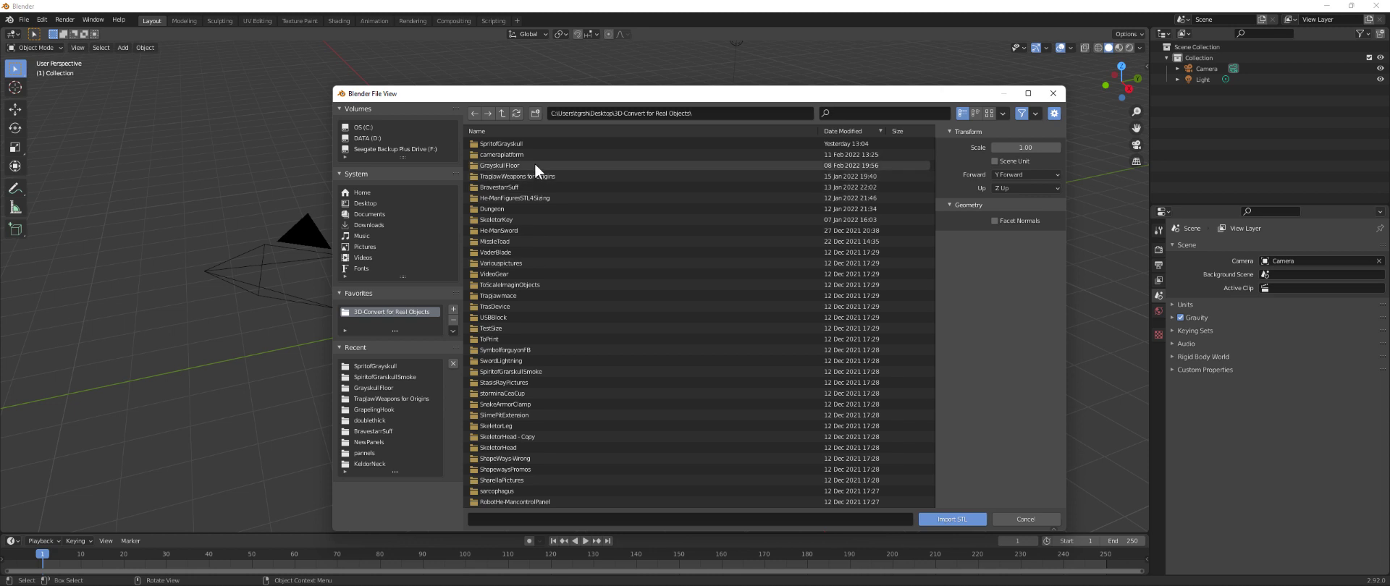
left_click(511, 165)
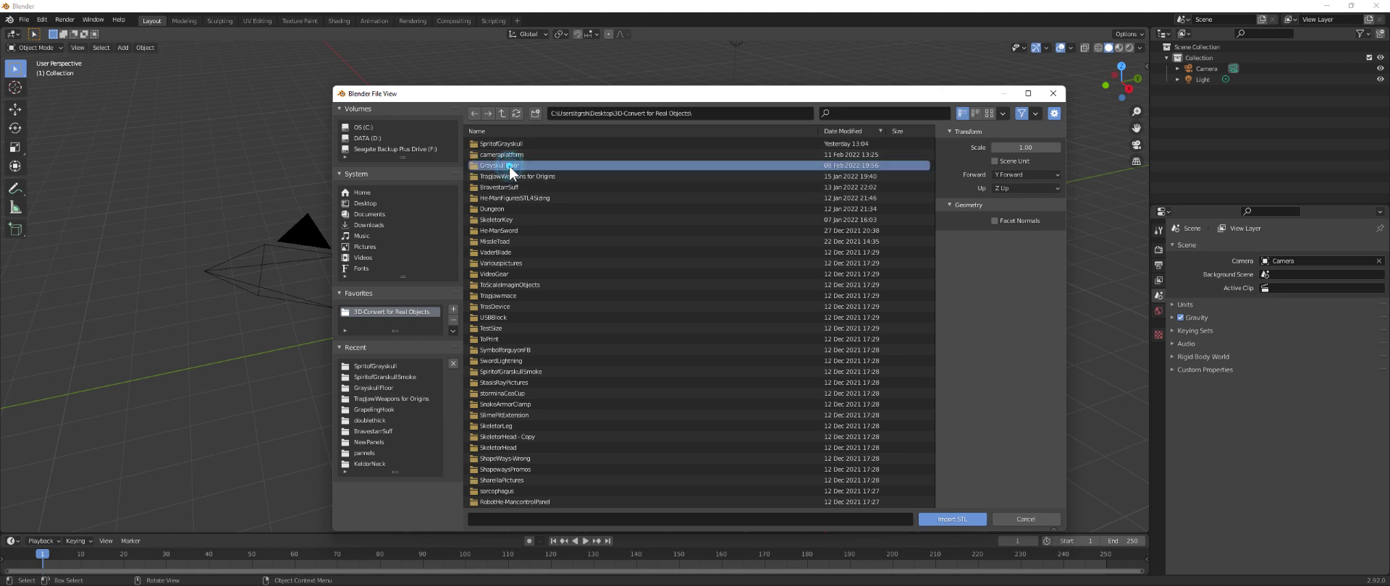
double_click(501, 166)
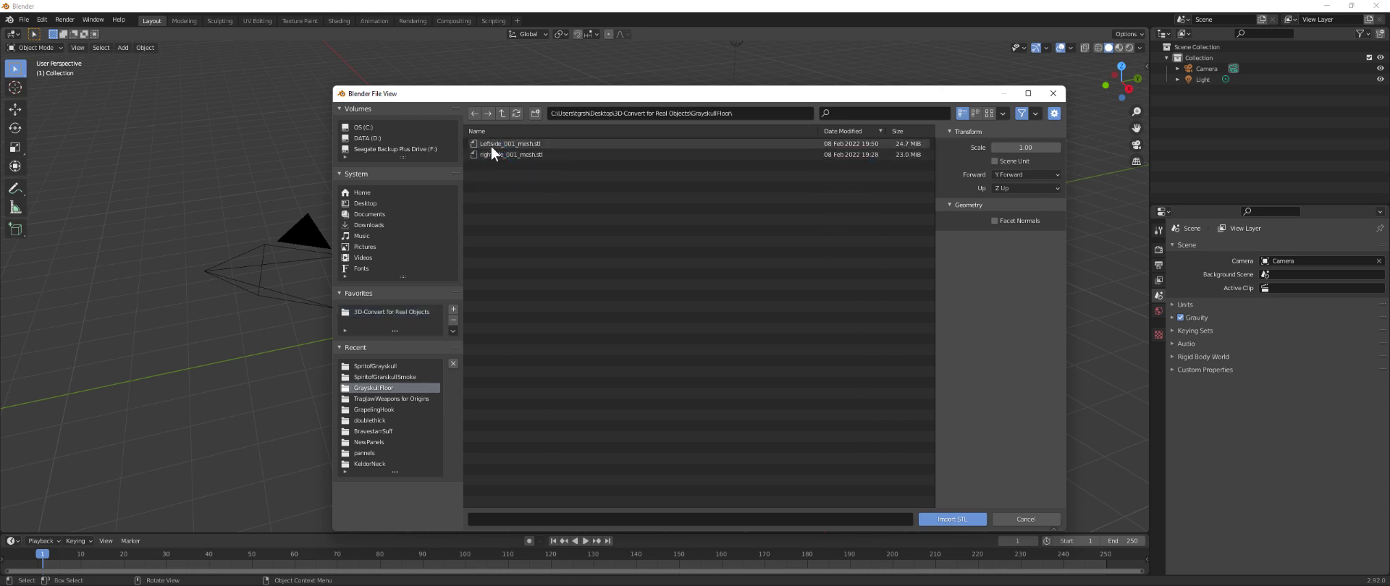
left_click(490, 145)
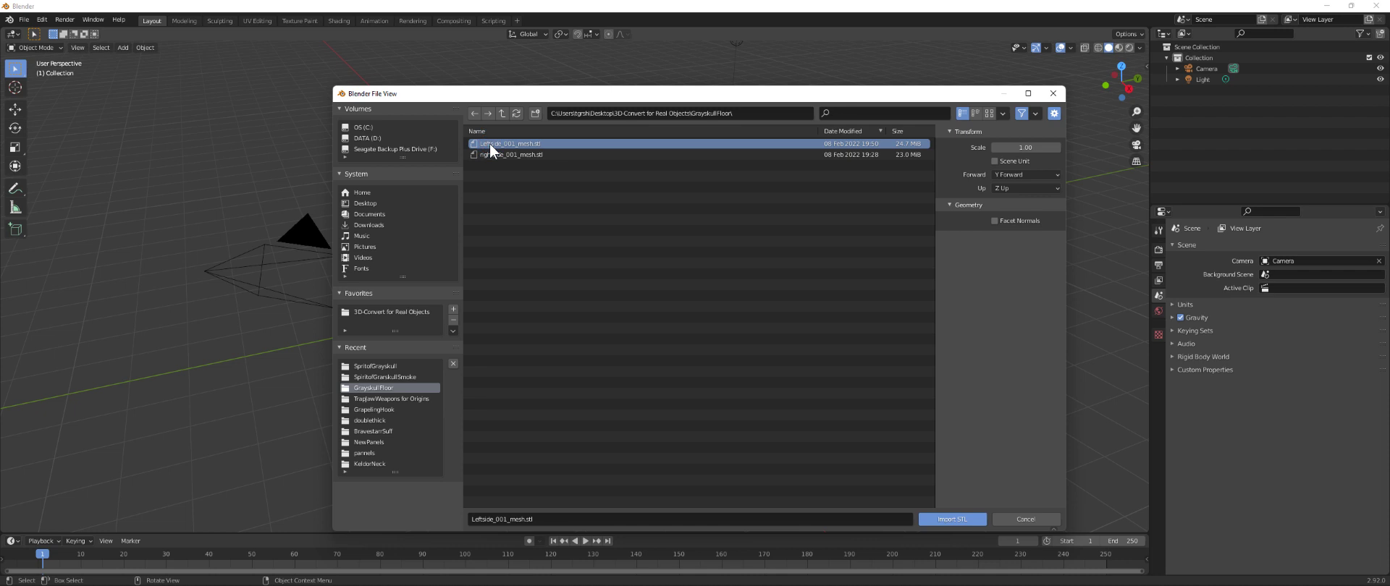
left_click(494, 154, "shift")
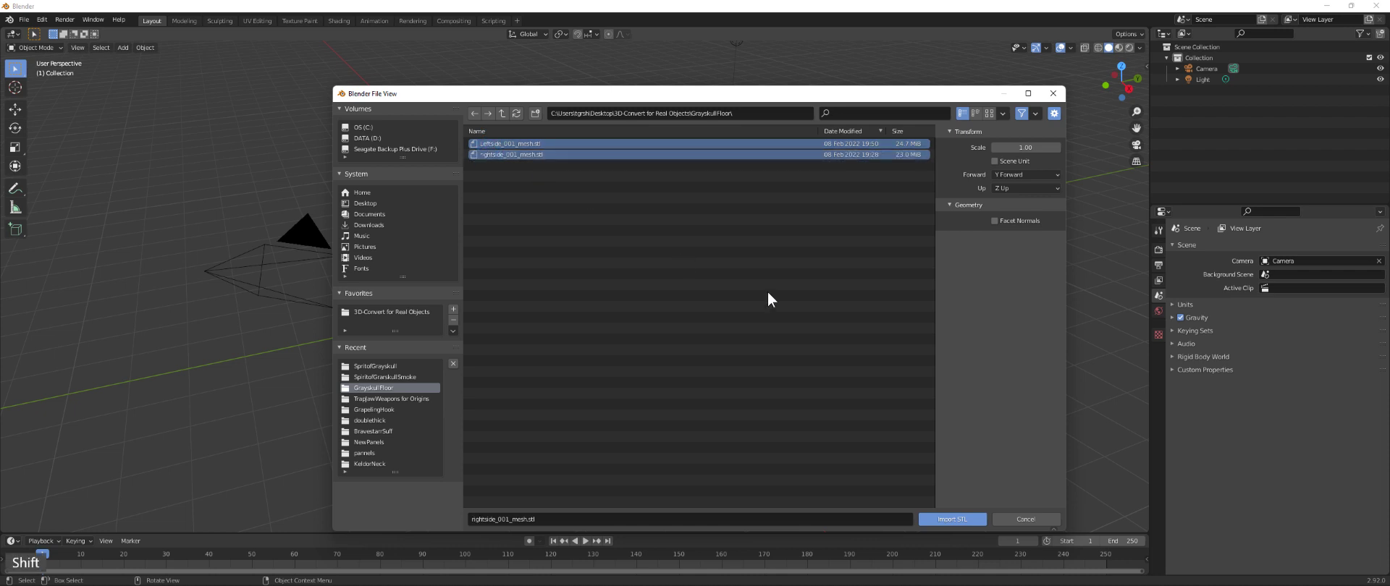
left_click(943, 519)
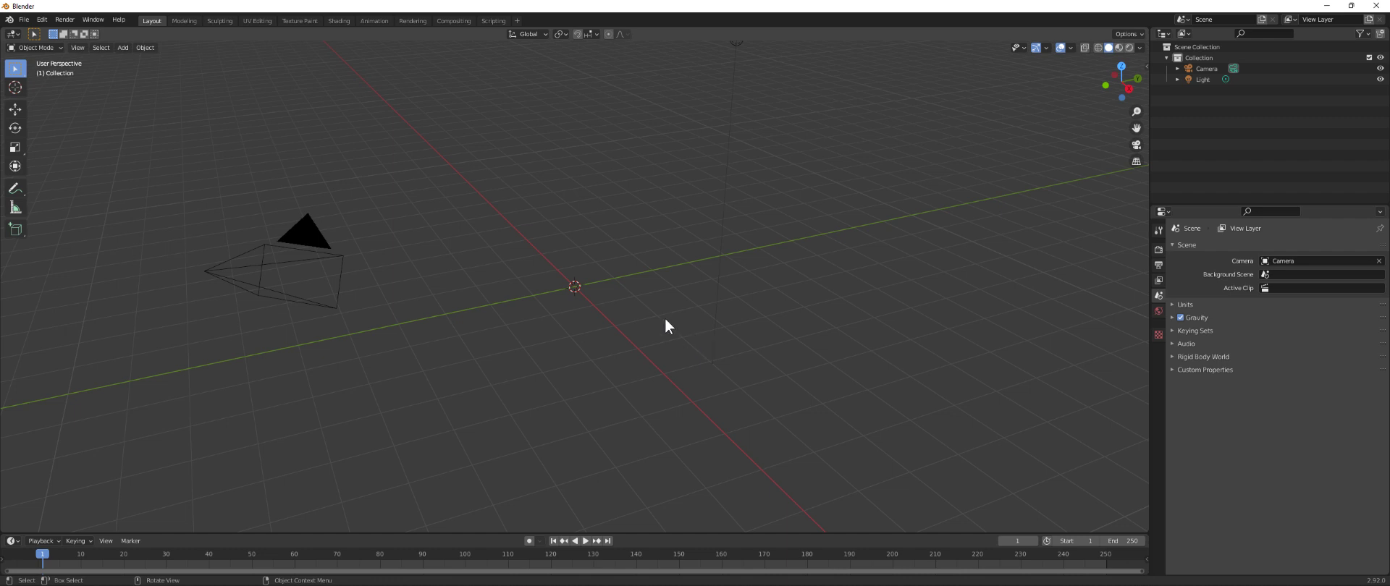
- Zoom out to find the distant scan halves and select Leftside 001 mesh alone
scroll(663, 316, "down", 12)
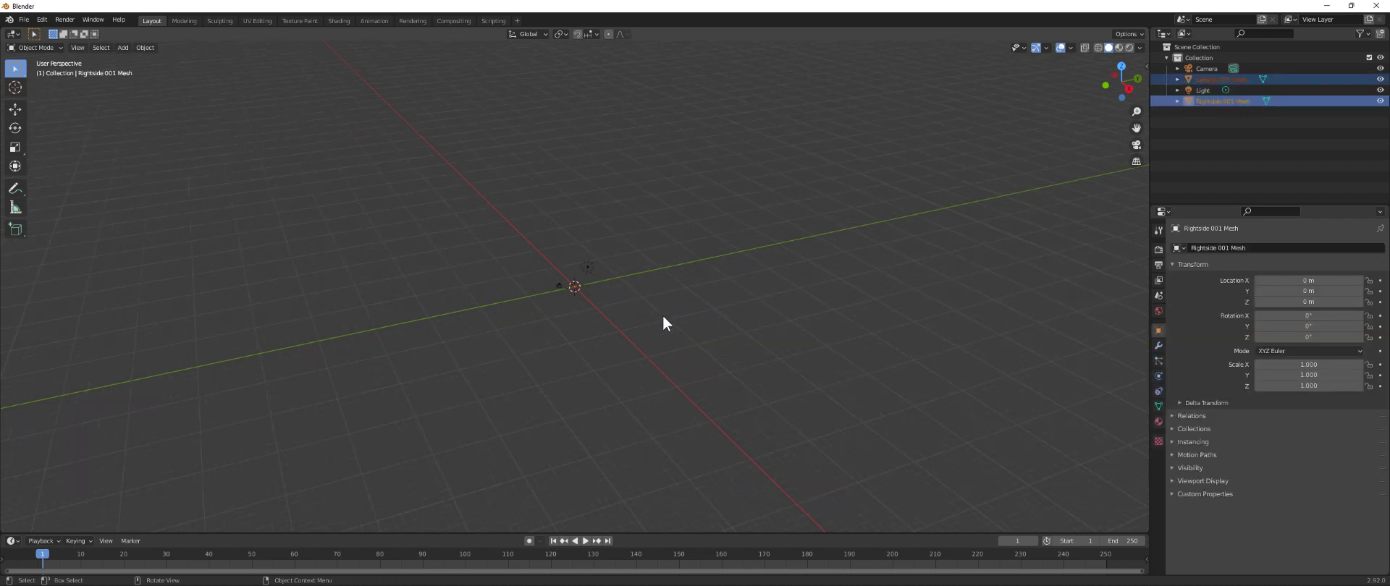
scroll(663, 317, "down", 5)
left_click(1216, 79)
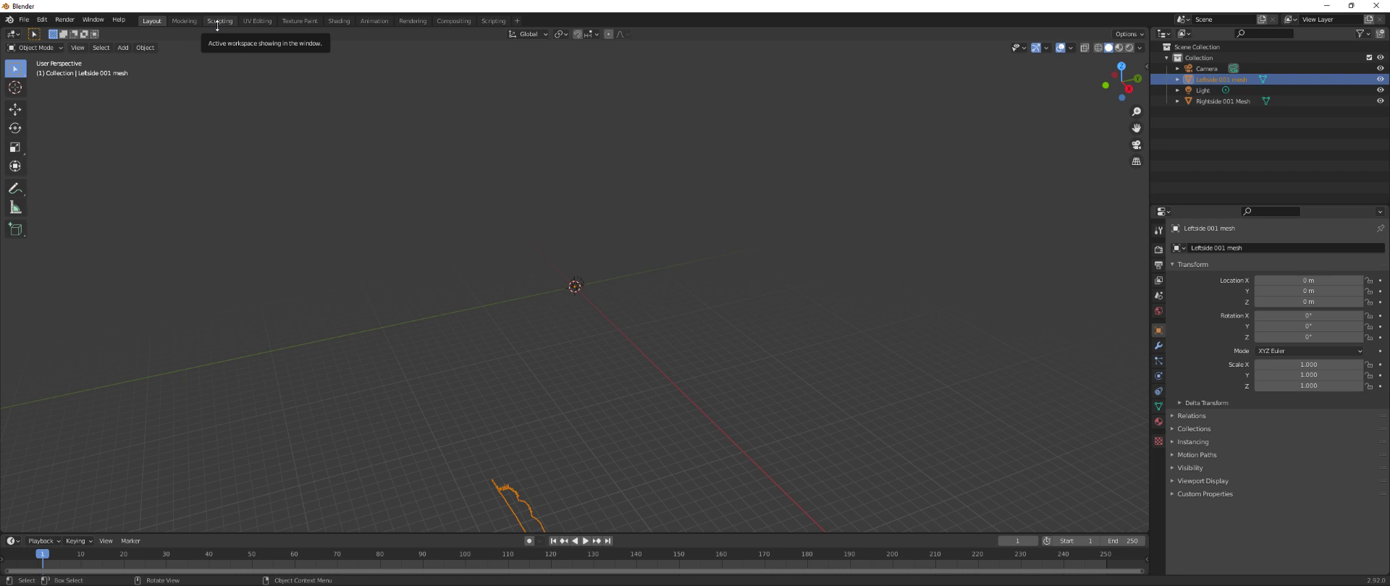
- Move the left scan half's origin onto its mesh with Object > Set Origin
left_click(145, 47)
mouse_move(149, 73)
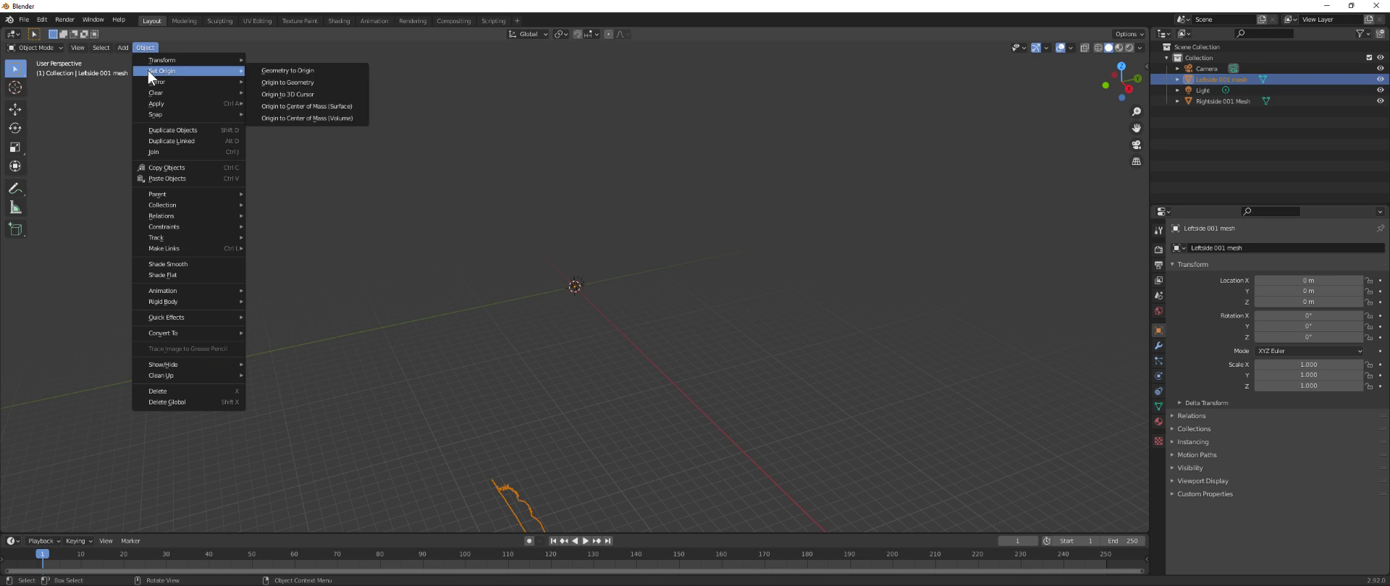
left_click(288, 107)
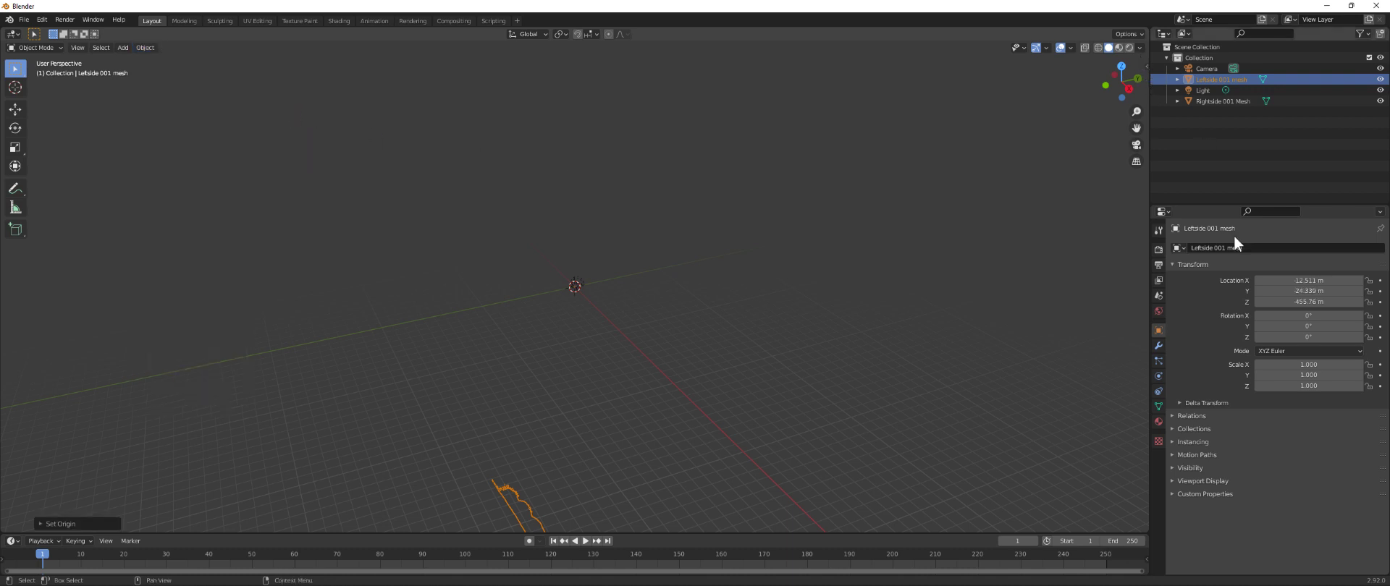
- Set Leftside 001 mesh location to X 0, Y 0, Z 0
left_click(1158, 346)
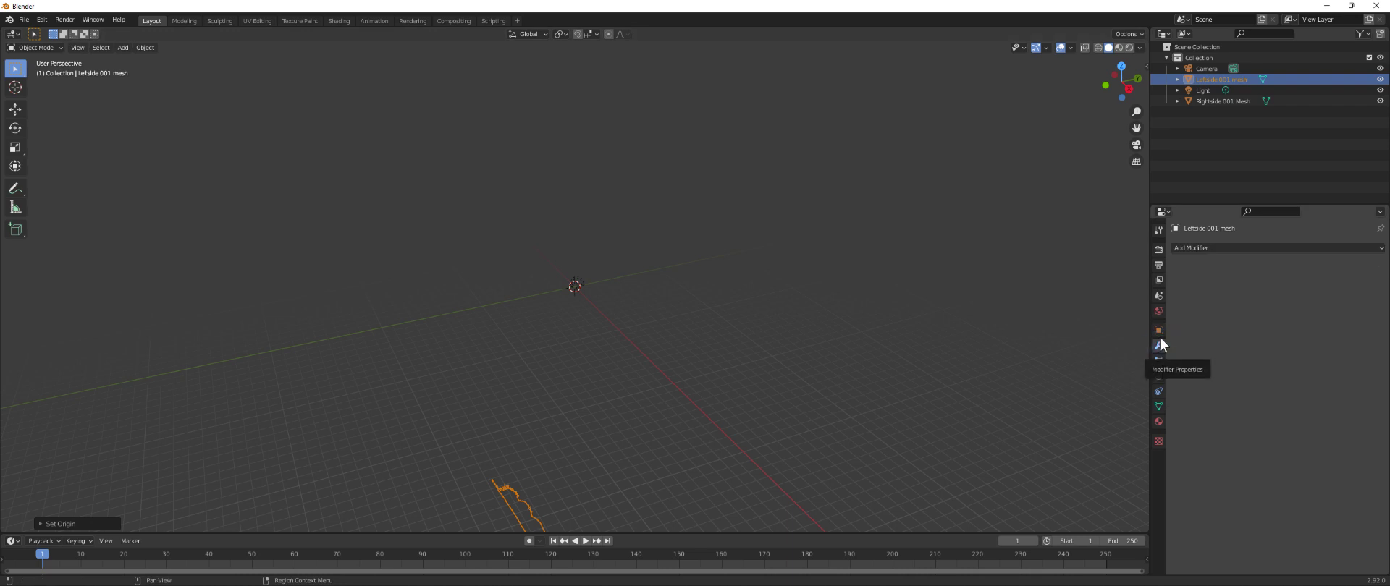
left_click(1158, 332)
left_click(1312, 280)
type("0")
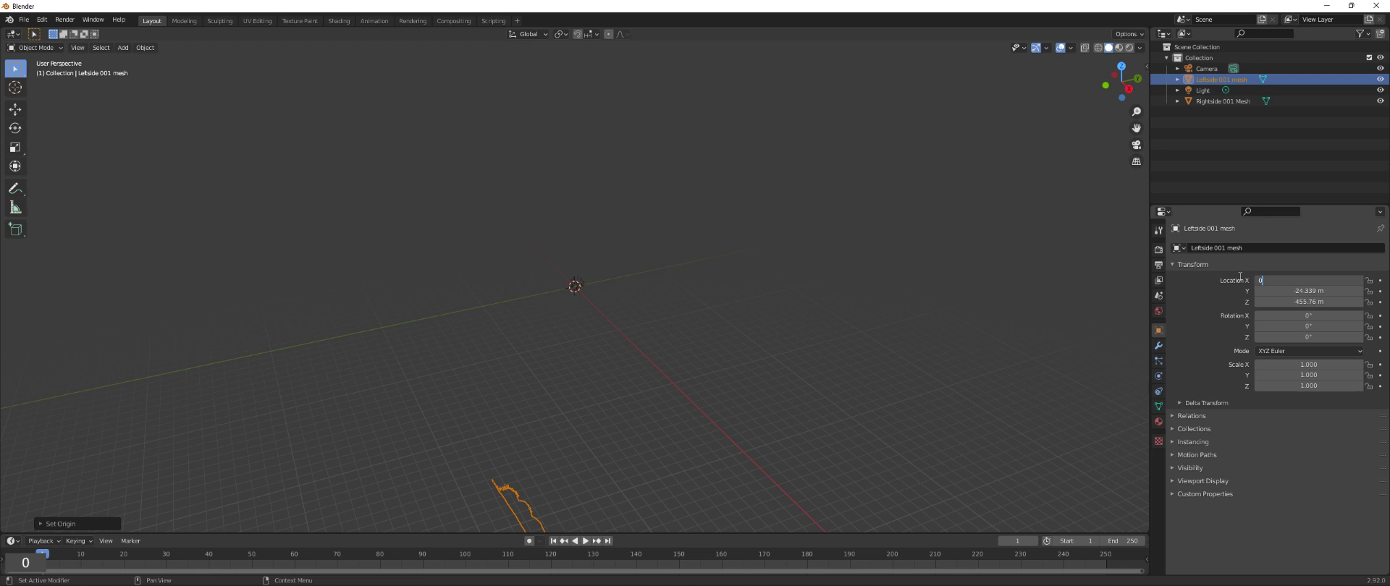
left_click(1326, 291)
type("0")
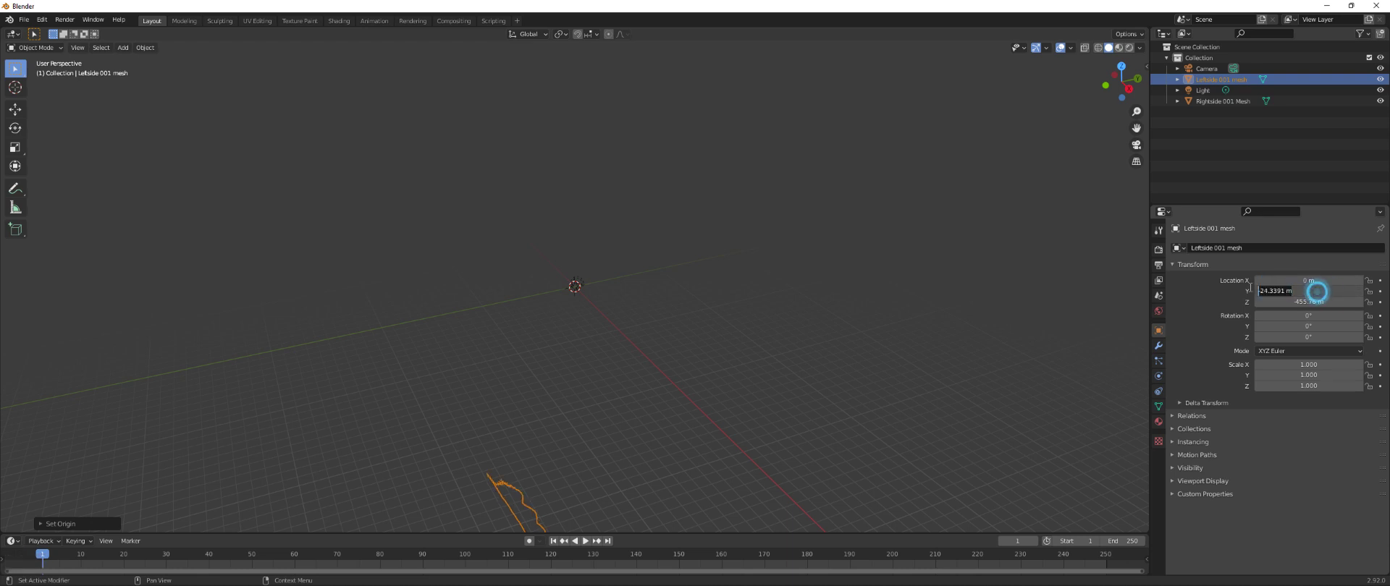
left_click(1336, 301)
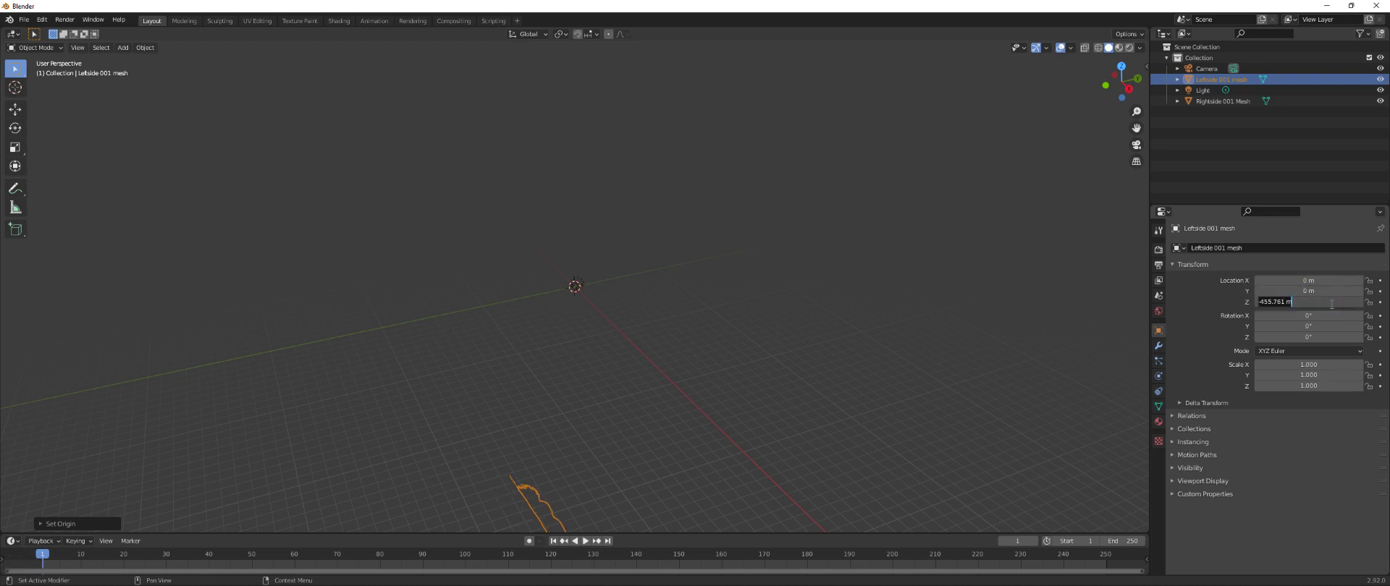
type("0")
key("Tab")
left_click(705, 256)
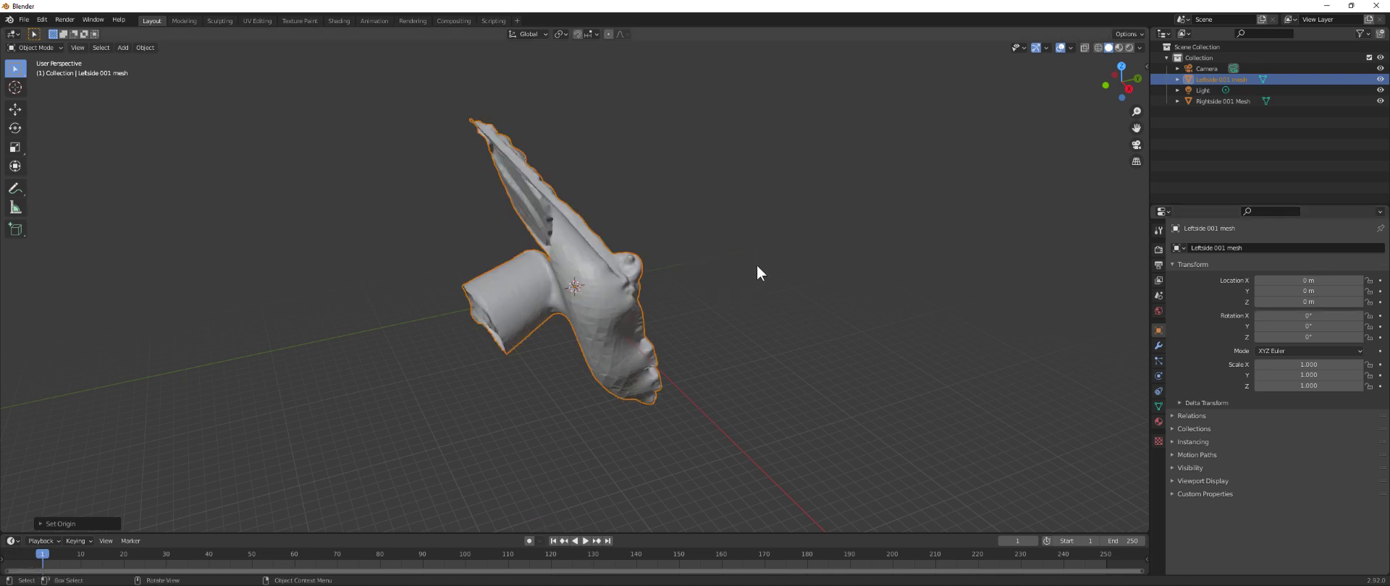
- Select Rightside 001 Mesh and set its Origin to Center of Mass (Surface)
left_click(1209, 103)
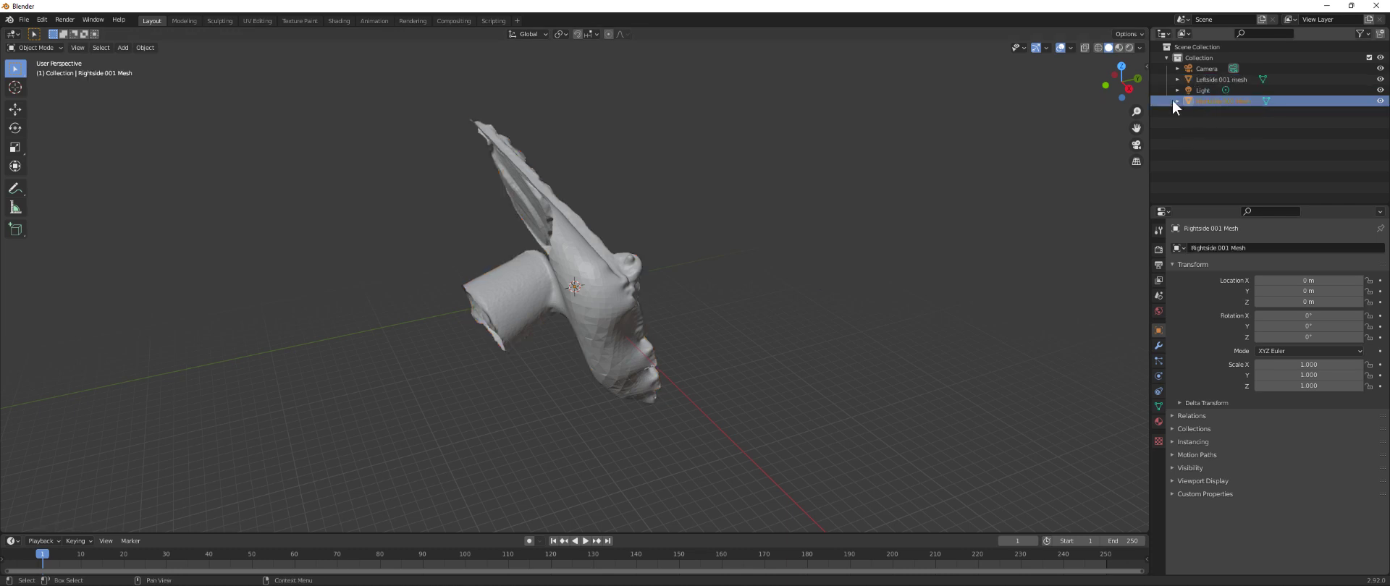
left_click(145, 47)
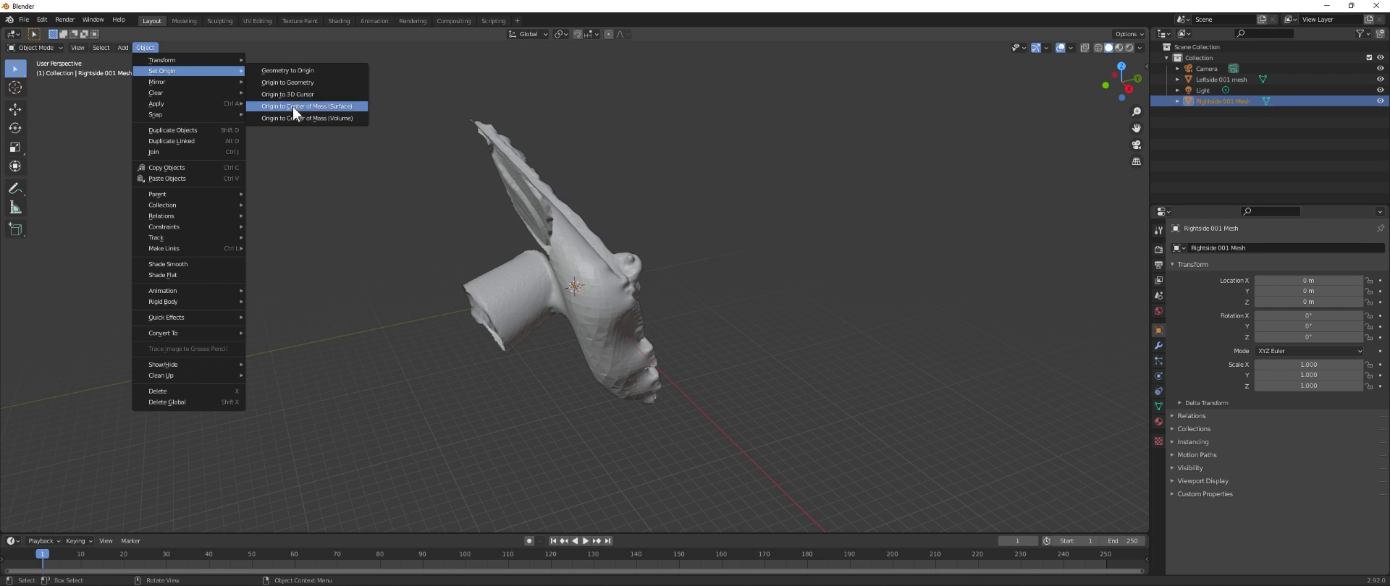
left_click(292, 106)
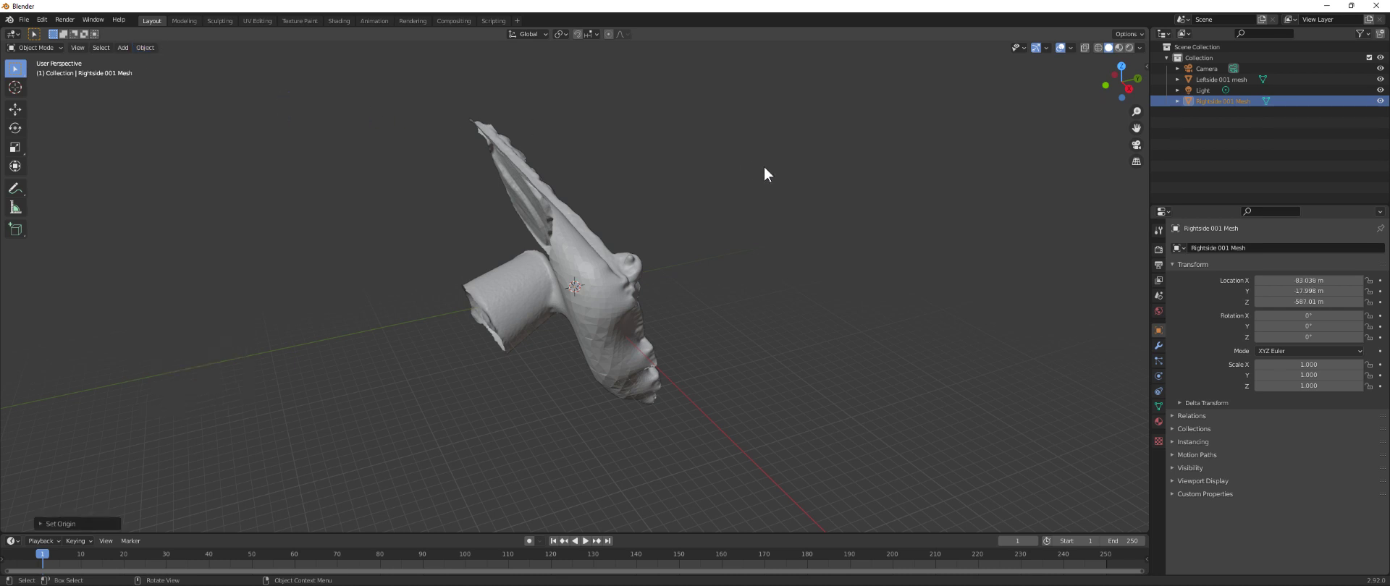
- Set Rightside 001 Mesh location to X 0, Y 0, Z 0
left_click(1327, 280)
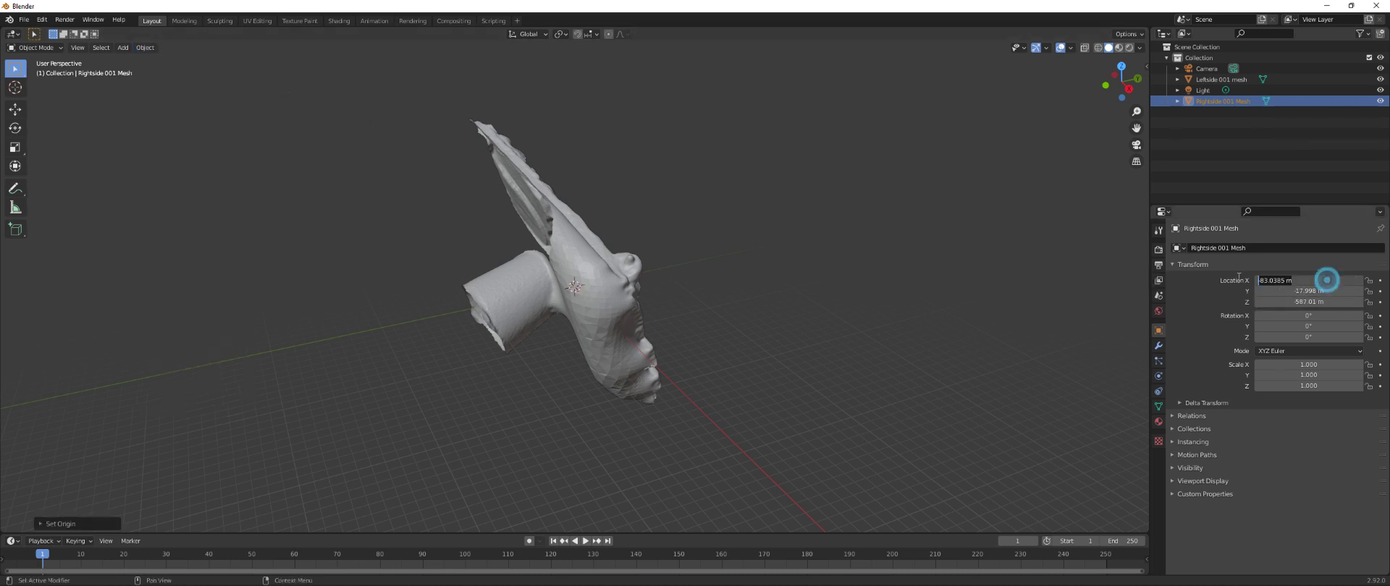
type("0")
key("Return")
left_click(1325, 290)
type("0")
left_click(1348, 301)
type("0")
key("Return")
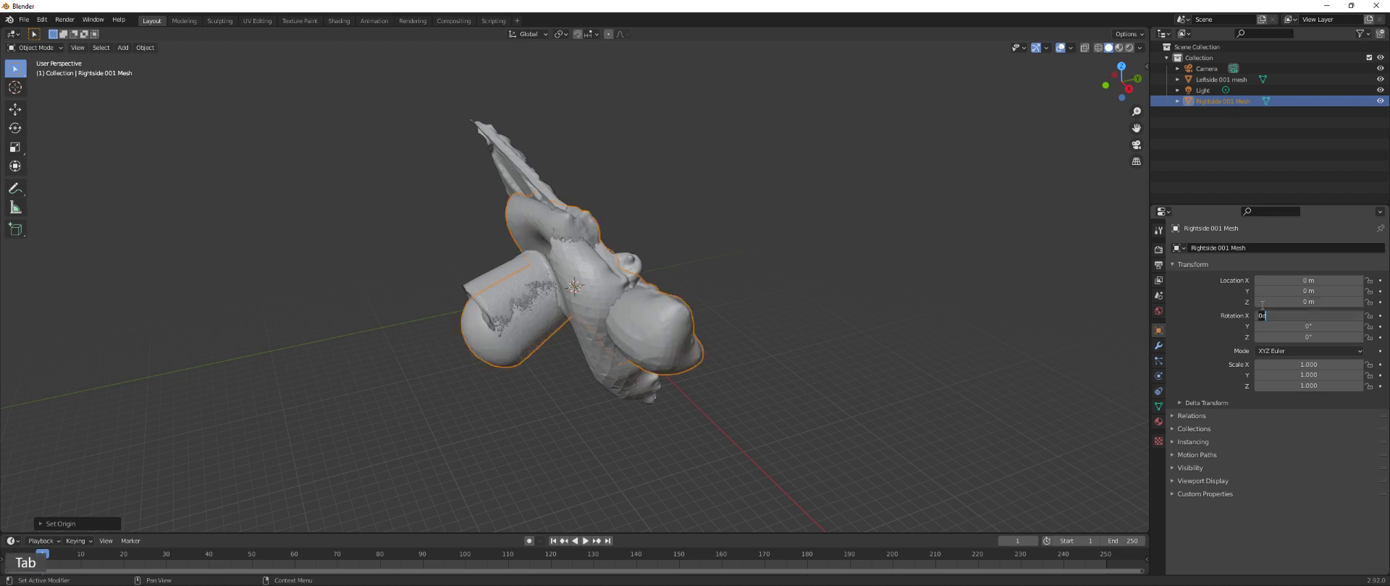
middle_click_drag(835, 221, 799, 224)
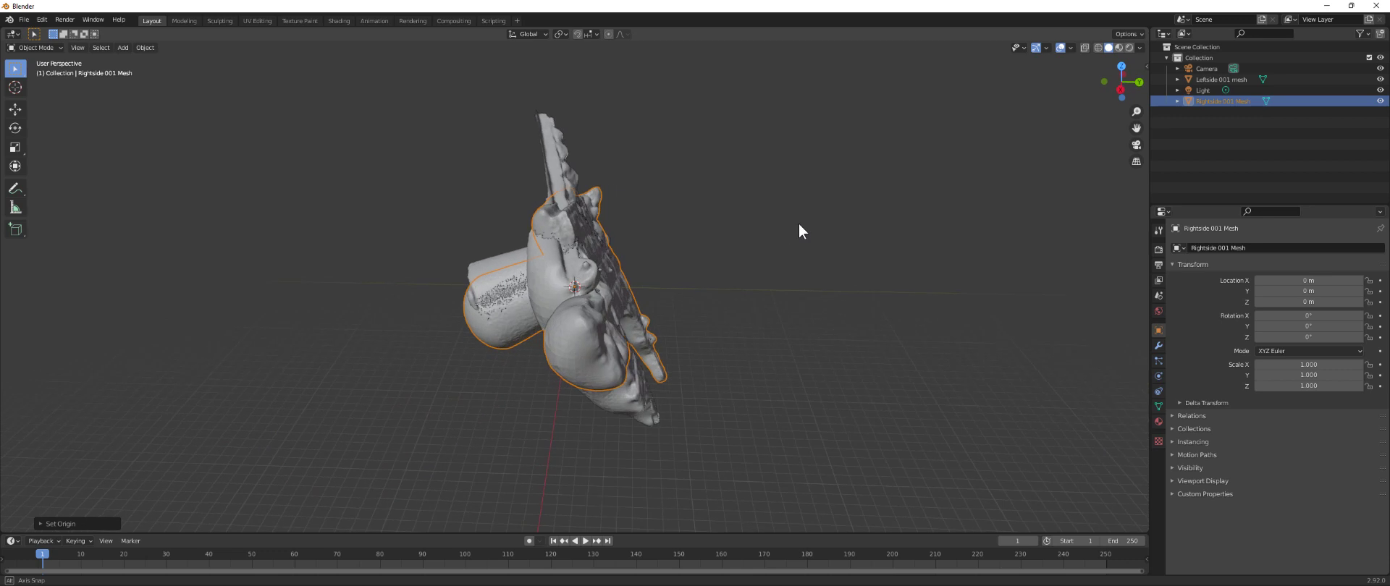
left_click_drag(1122, 89, 1086, 101)
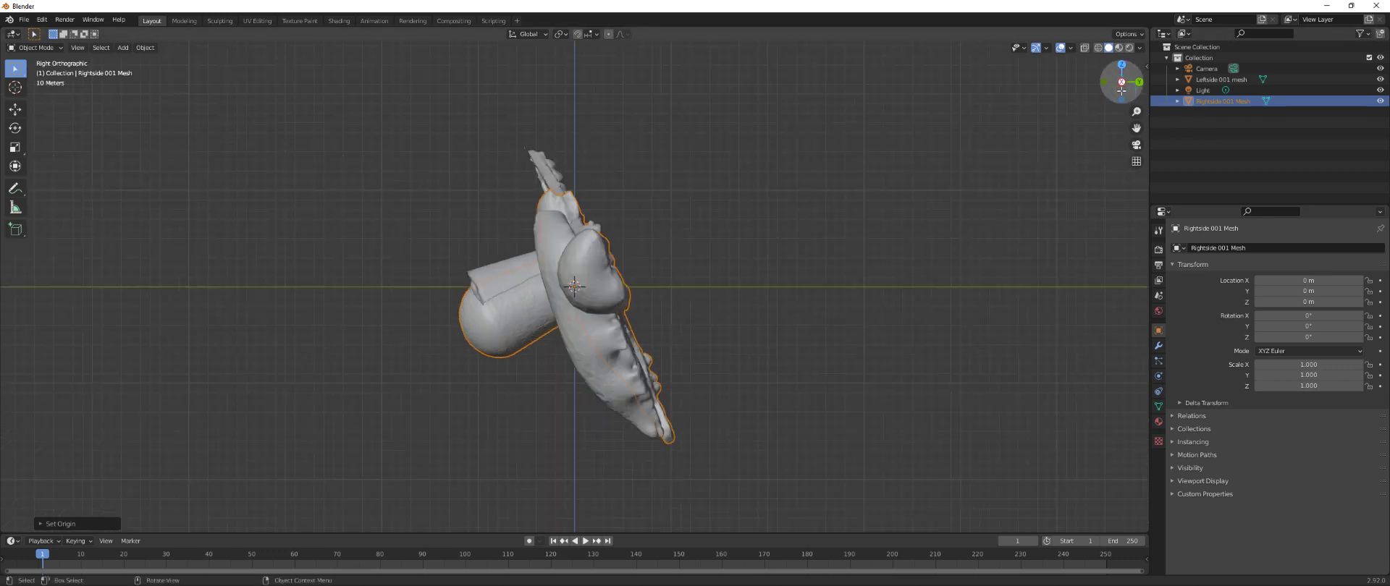
- Roughly tilt both halves about X: Leftside to about 90°, Rightside to about 60°
mouse_move(853, 195)
middle_mouse_down()
mouse_move(815, 205)
mouse_move(832, 205)
middle_mouse_up()
left_click(536, 273)
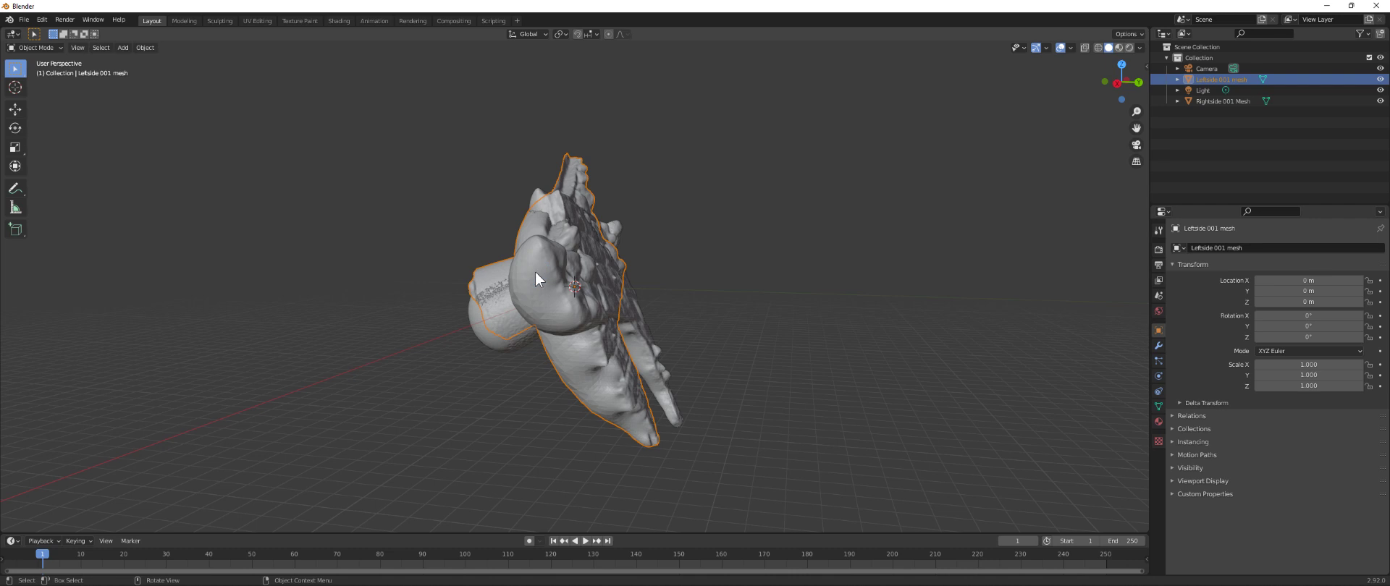
left_click(14, 130)
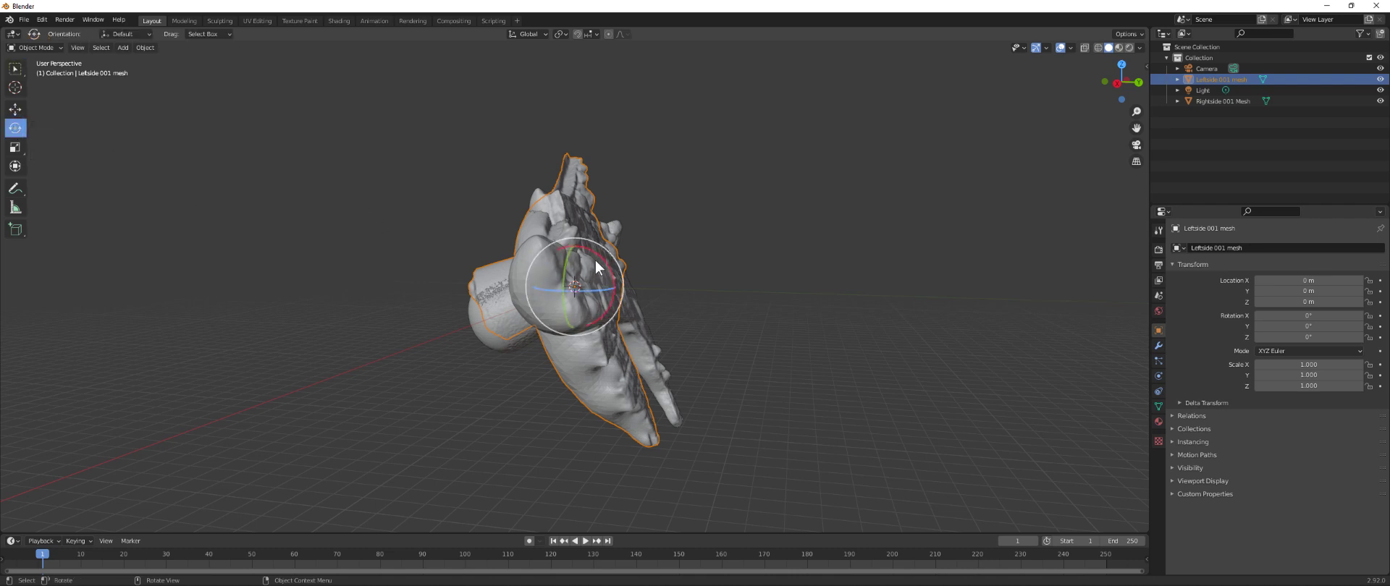
left_click_drag(602, 265, 500, 240)
left_click(689, 292)
middle_click_drag(715, 292, 501, 323)
left_click(550, 355)
left_click_drag(598, 262, 668, 306)
middle_click_drag(667, 306, 900, 347)
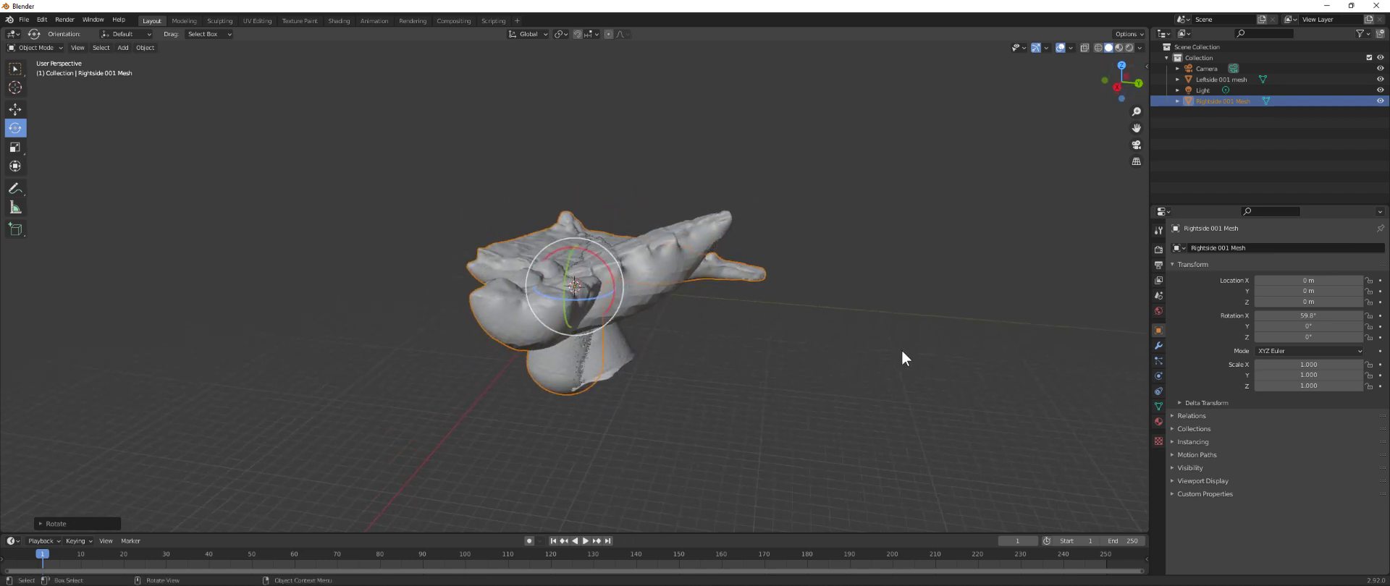
- Level the halves in Right and Back views: Leftside 68.7° X, Rightside 66.3° X
left_click(1116, 87)
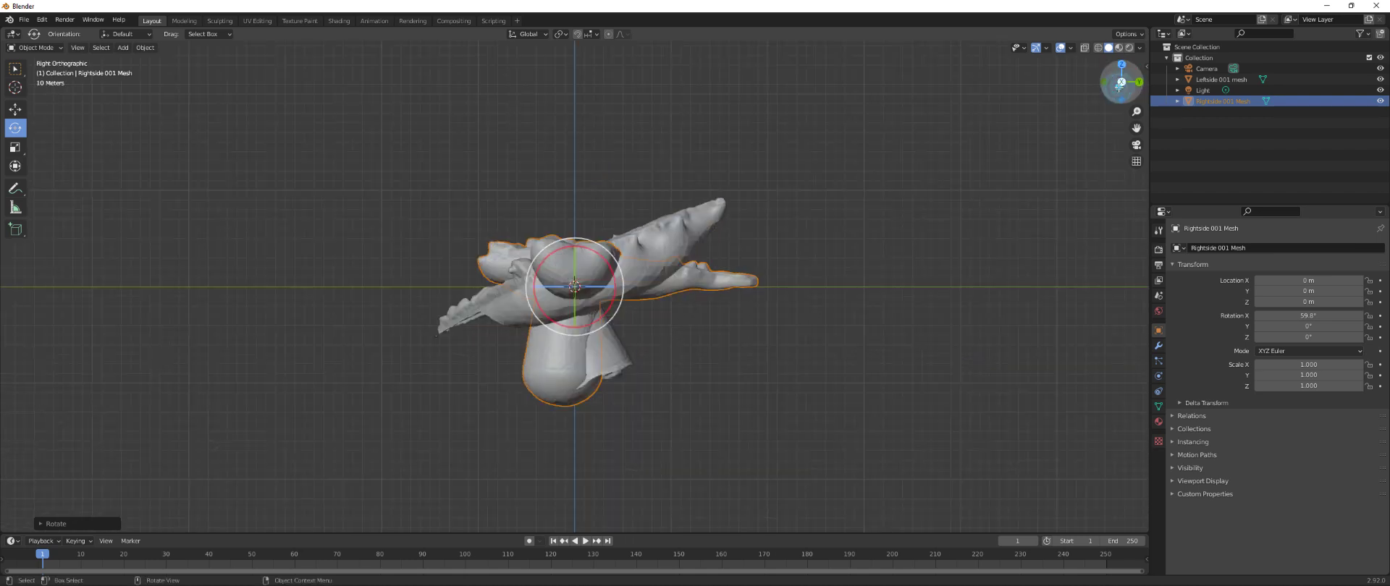
left_click(650, 240)
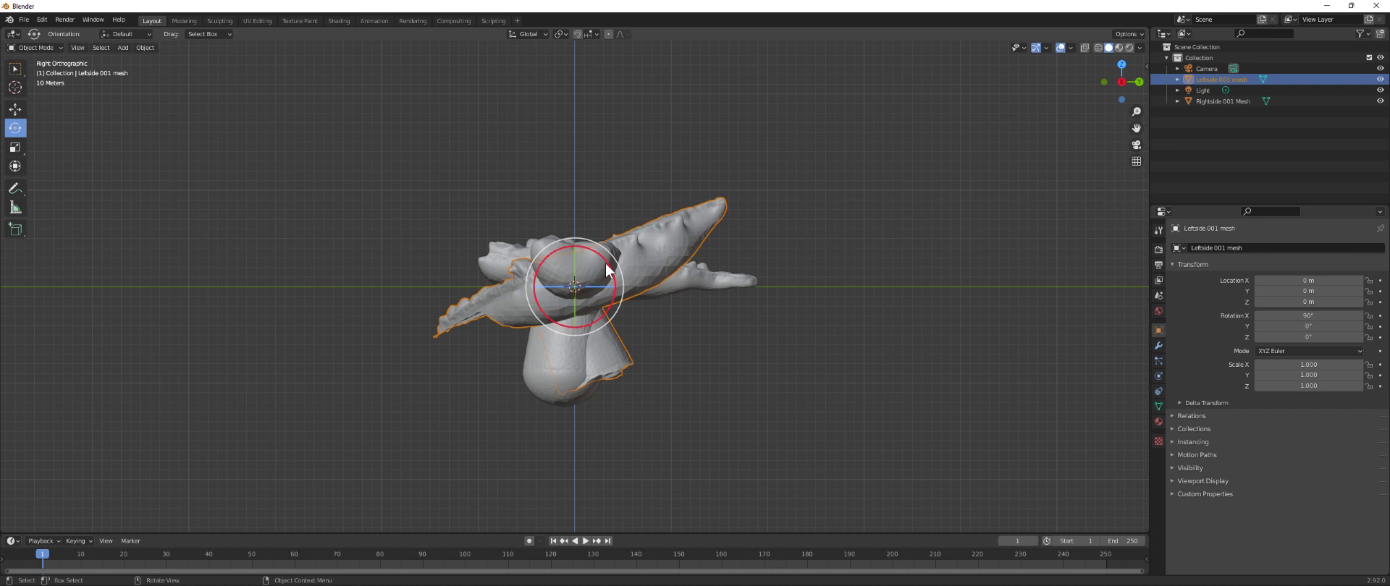
left_click_drag(607, 262, 613, 278)
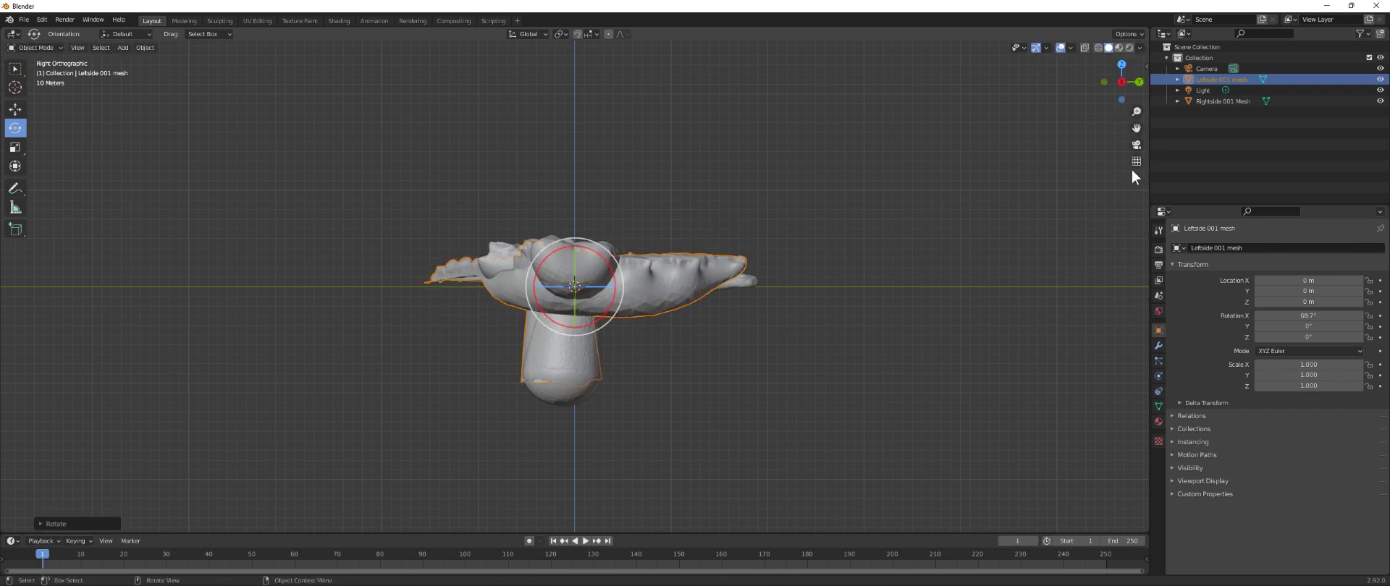
left_click(1139, 81)
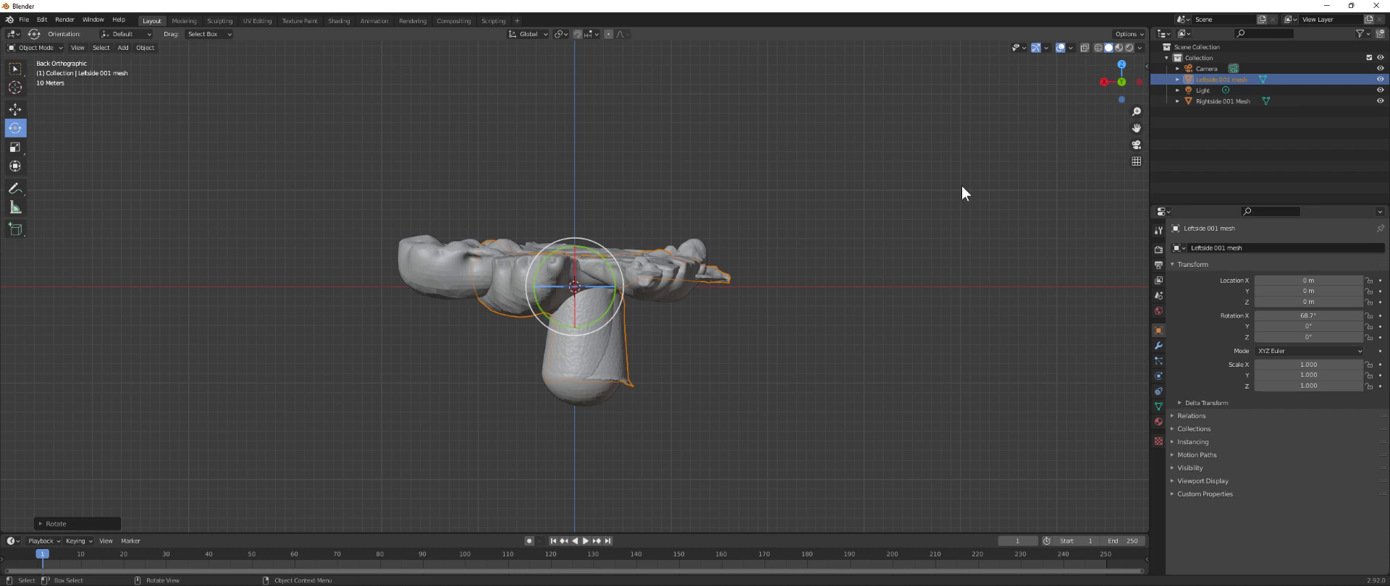
left_click(648, 273)
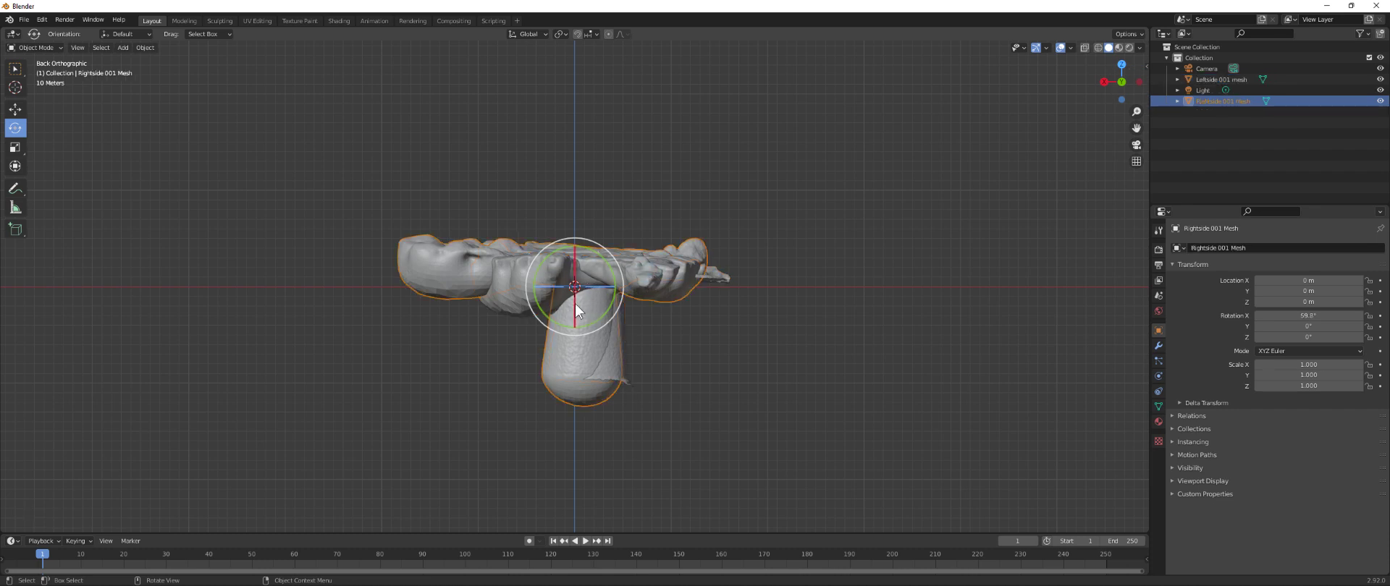
left_click_drag(575, 303, 579, 316)
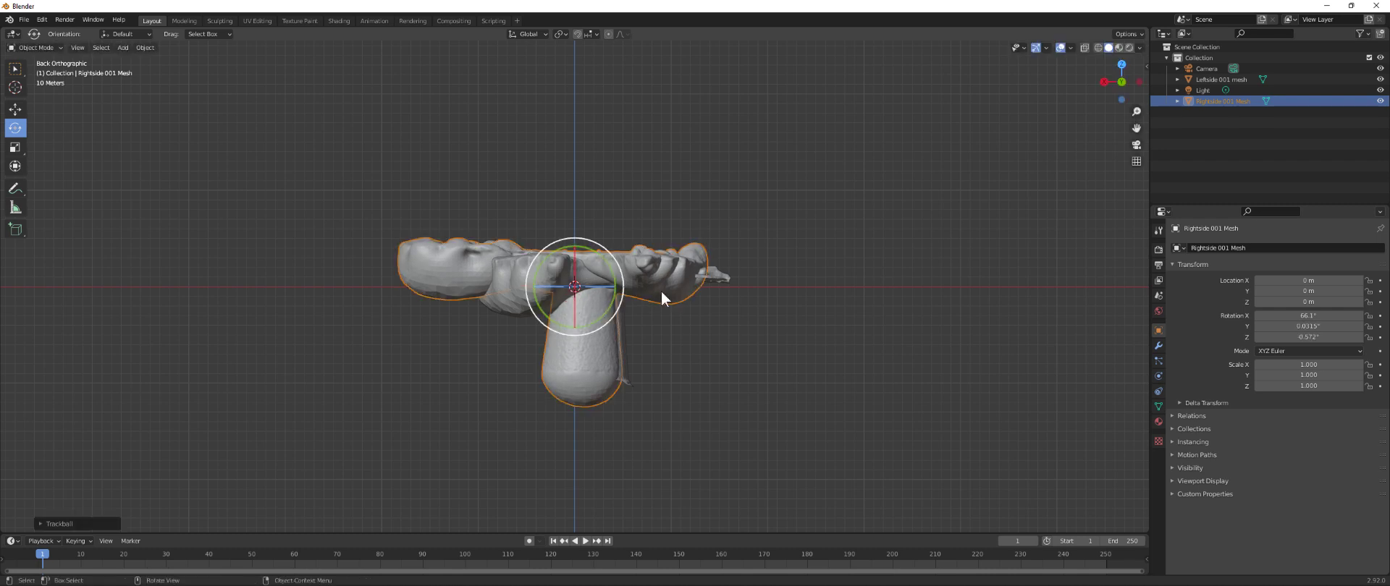
left_click(1121, 68)
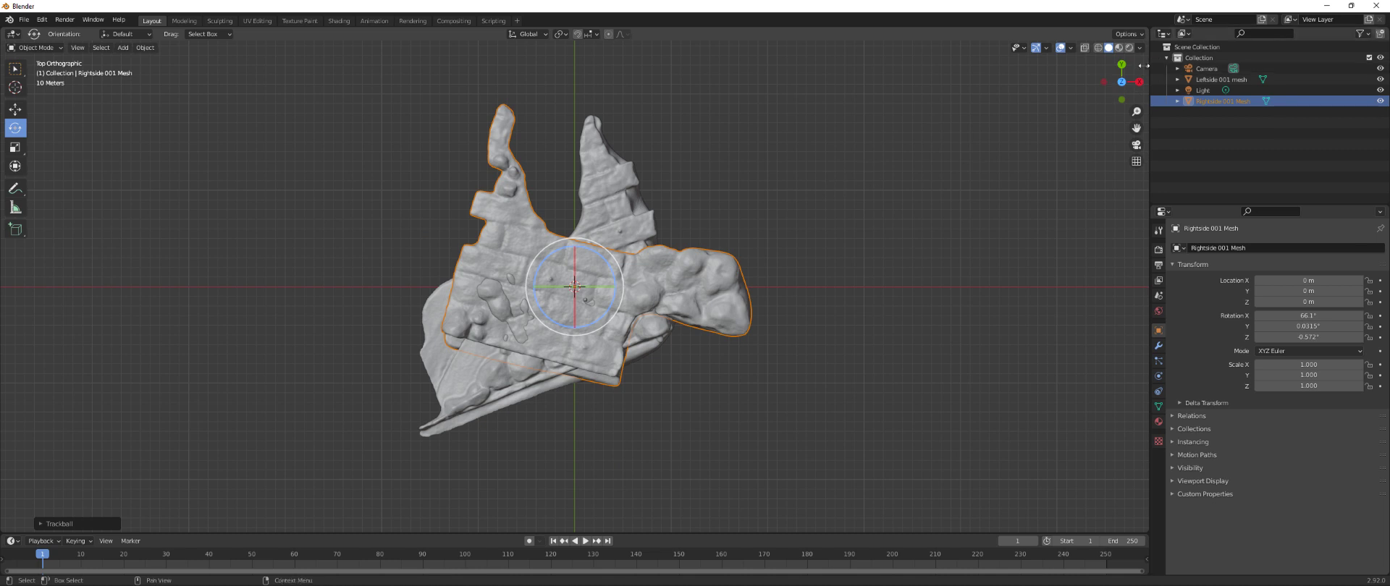
- Slide the two scan halves apart along X
left_click_drag(1138, 82, 630, 183)
middle_click_drag(464, 193, 797, 276)
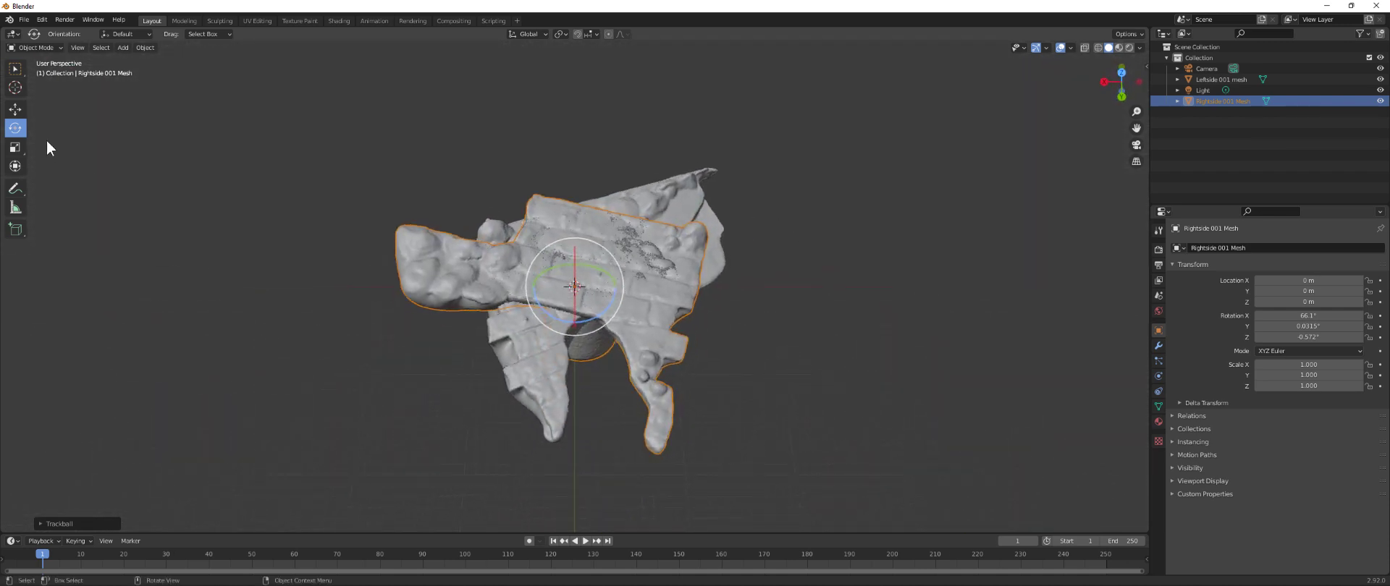
left_click(15, 109)
left_click_drag(527, 292, 688, 323)
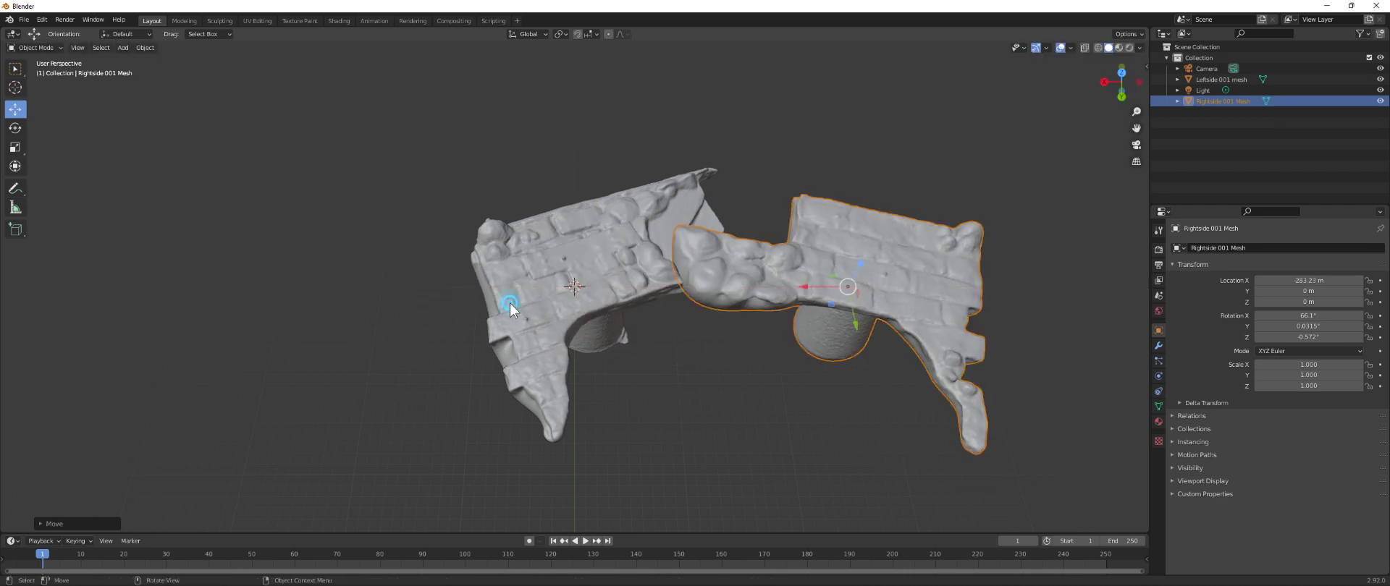
left_click(528, 266)
left_click_drag(527, 286, 429, 280)
- In Top view, turn the Leftside half about 70° on Z and slide it left
left_click(1122, 73)
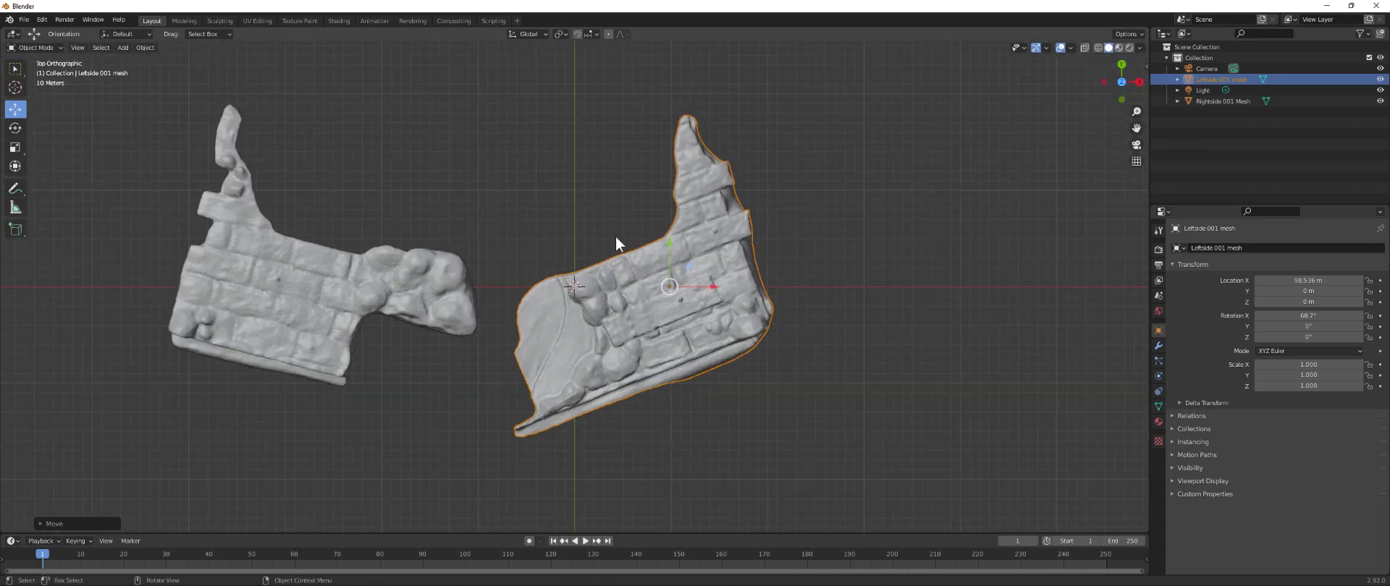
left_click(649, 321)
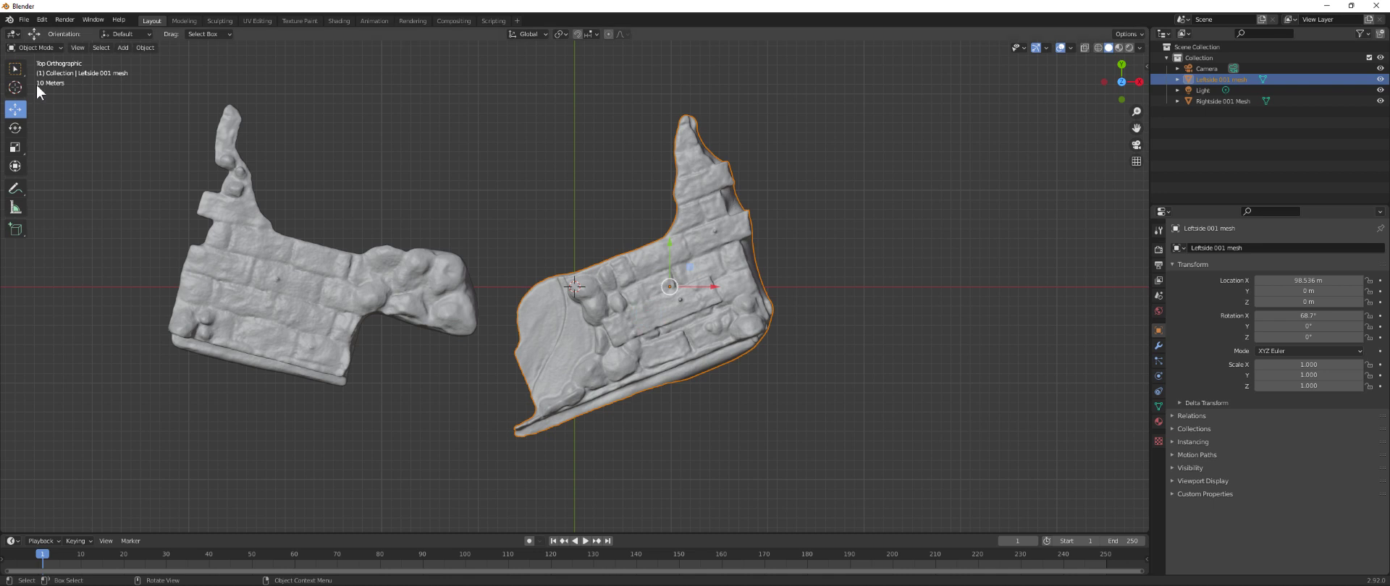
left_click(14, 128)
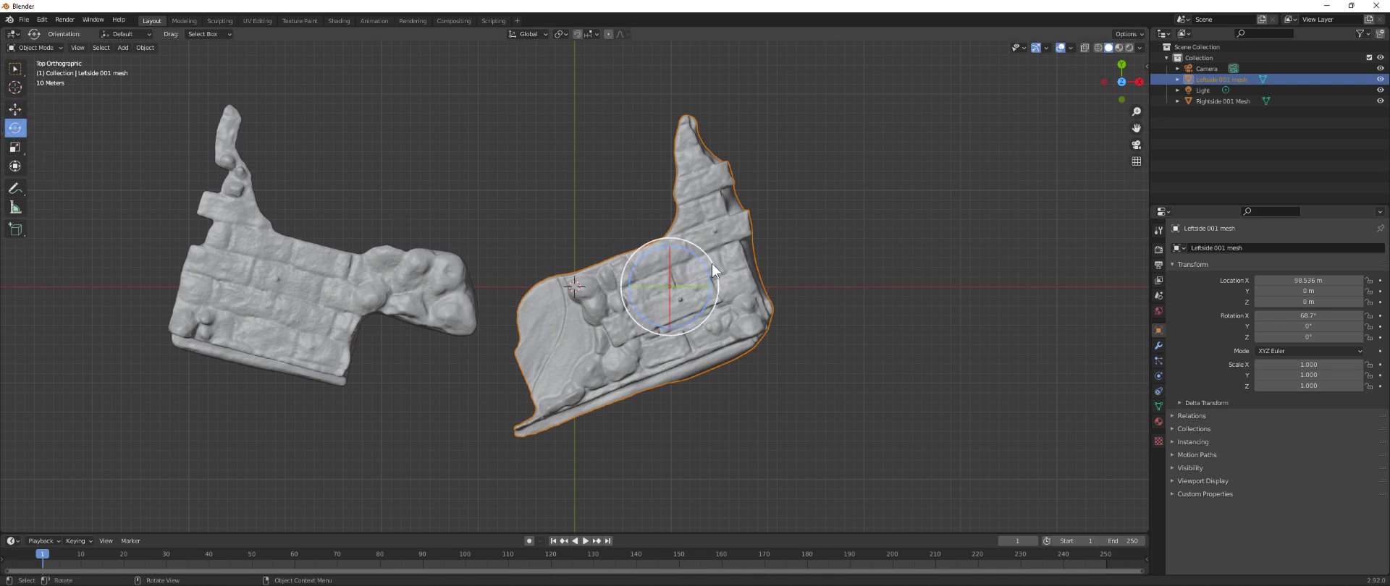
left_click_drag(712, 269, 660, 236)
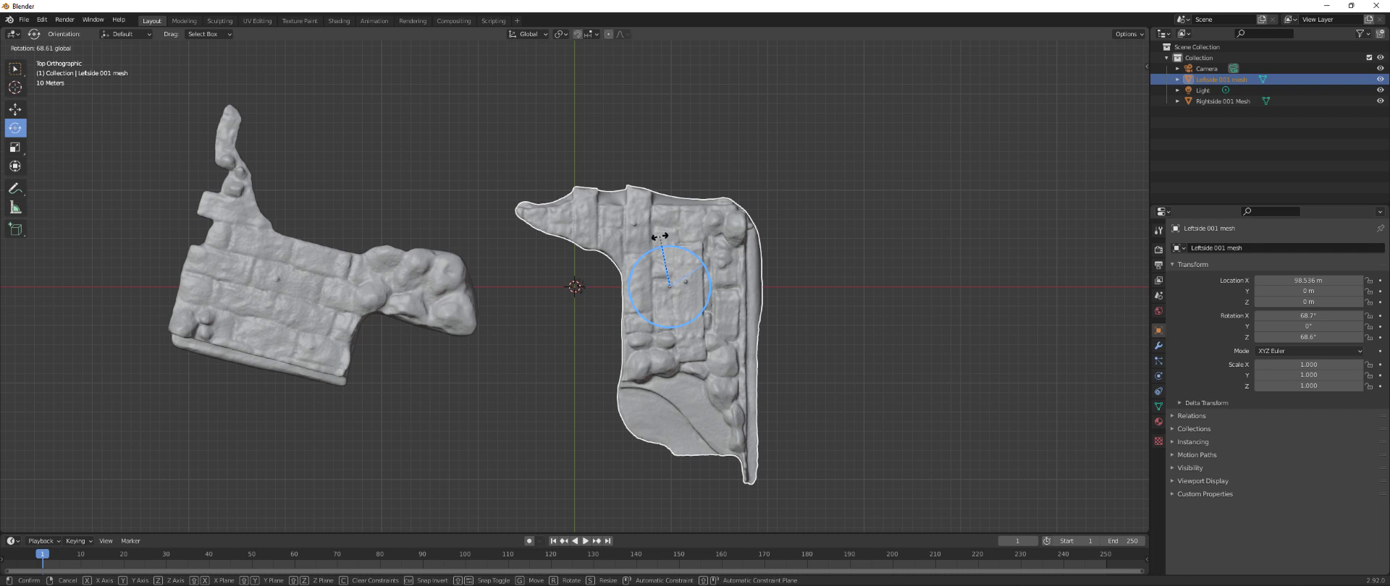
left_click_drag(660, 236, 658, 237)
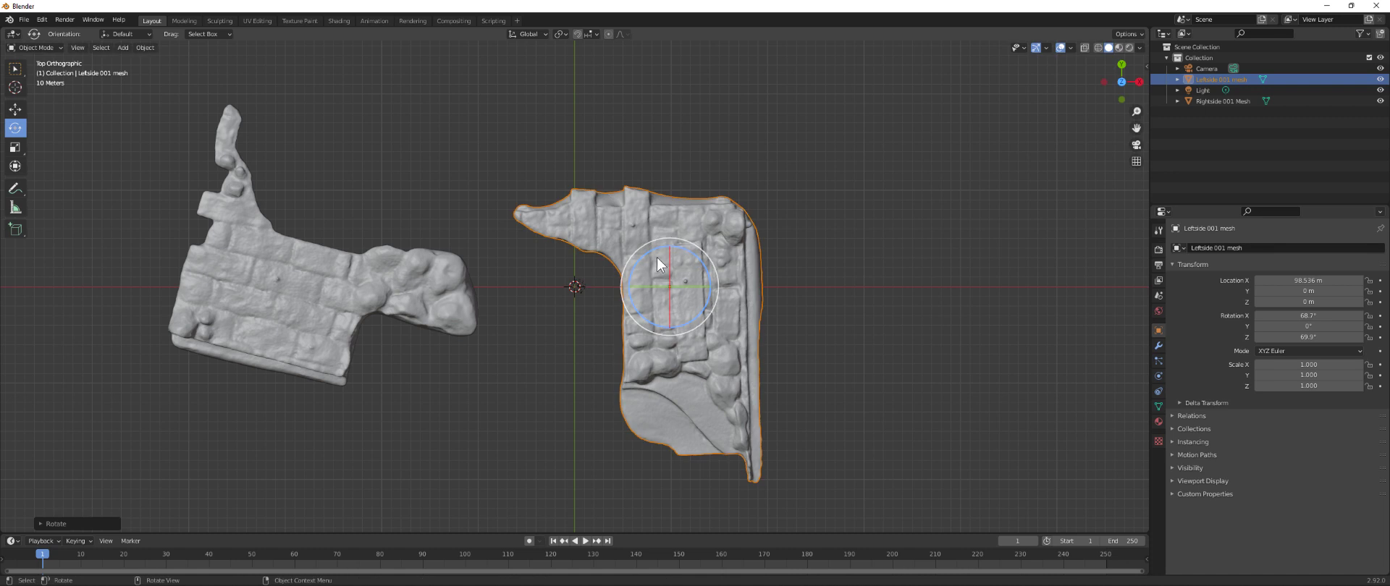
left_click(16, 108)
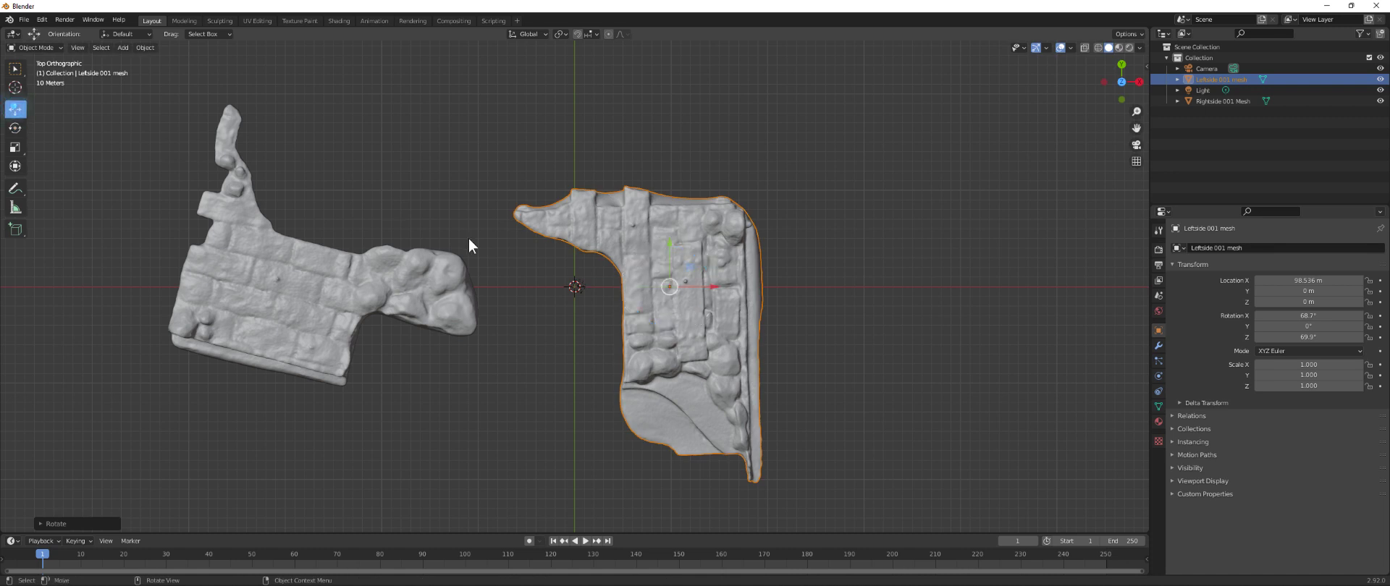
left_click_drag(704, 357, 532, 268)
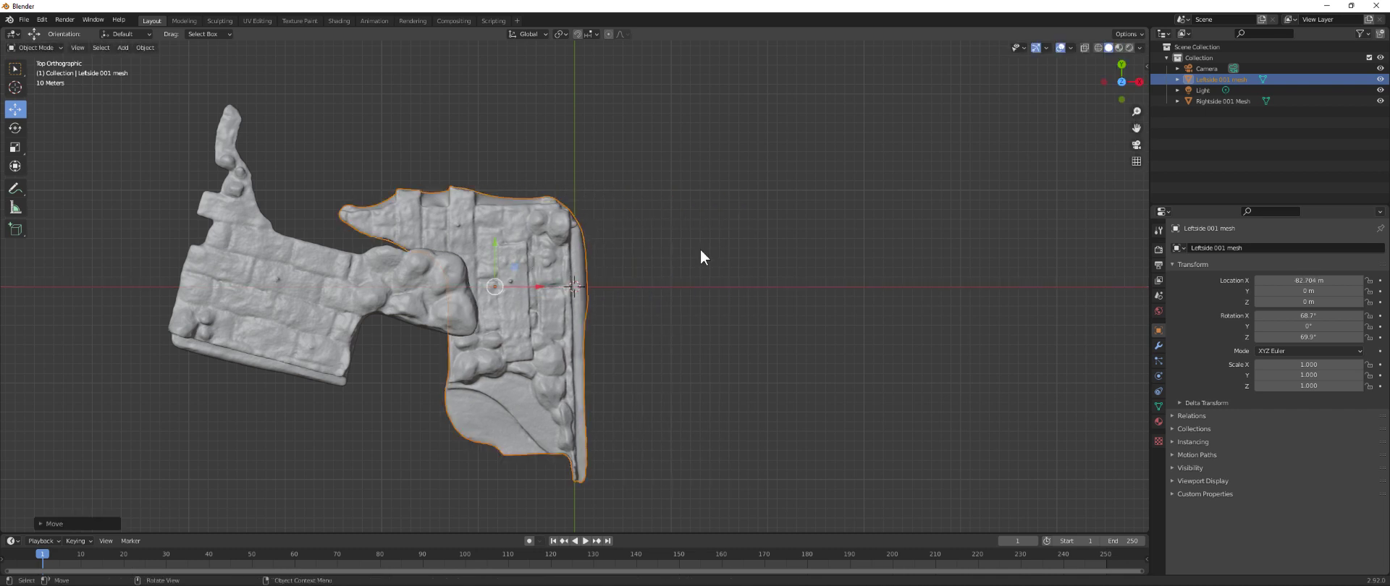
- In wireframe, refine Leftside to 66.5° Z rotation at X 76.504 m, then select Rightside
left_click(1098, 47)
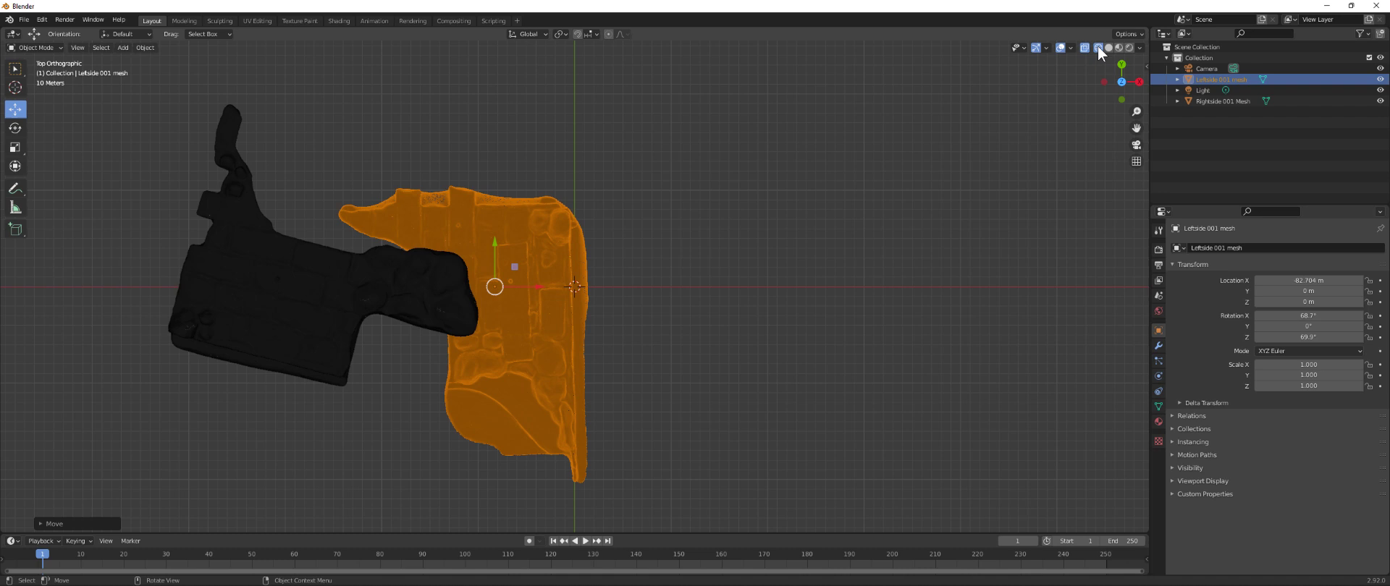
left_click(15, 128)
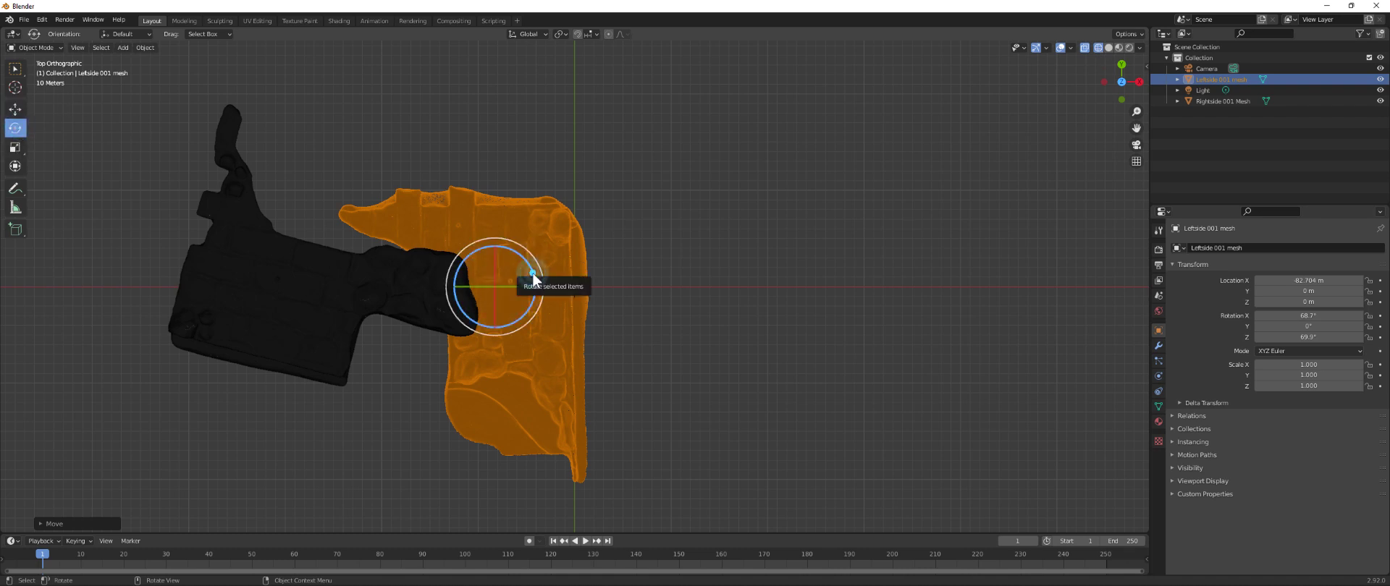
left_click_drag(536, 281, 536, 276)
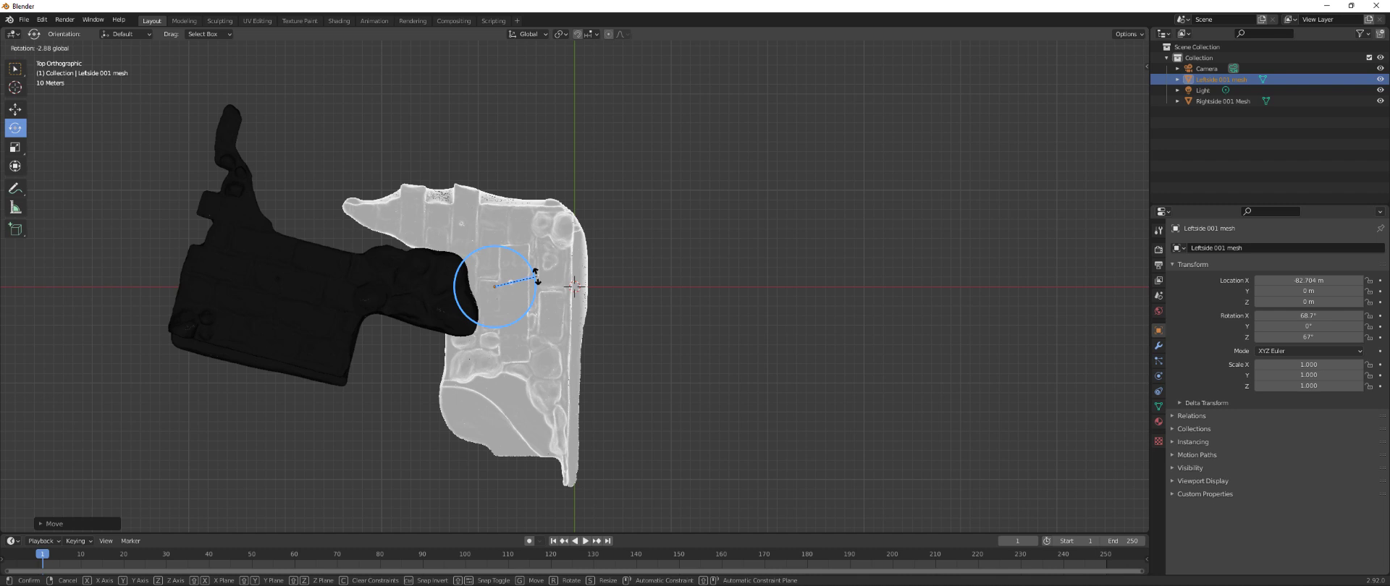
left_click_drag(536, 277, 536, 275)
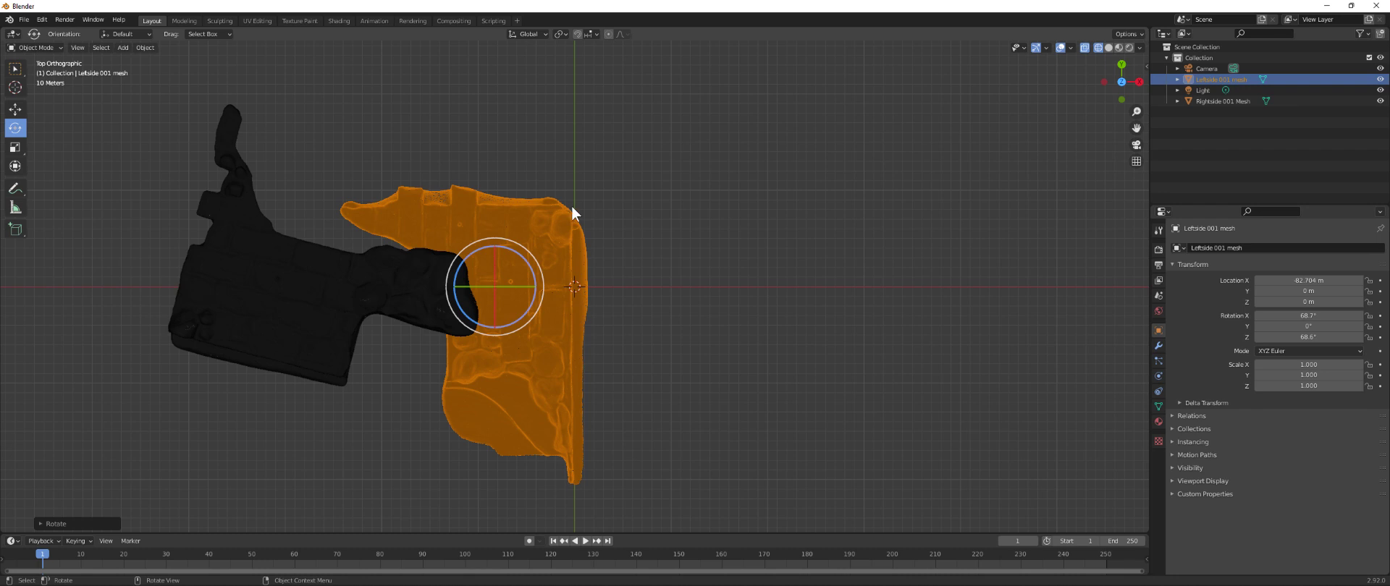
left_click(18, 109)
left_click_drag(536, 288, 691, 288)
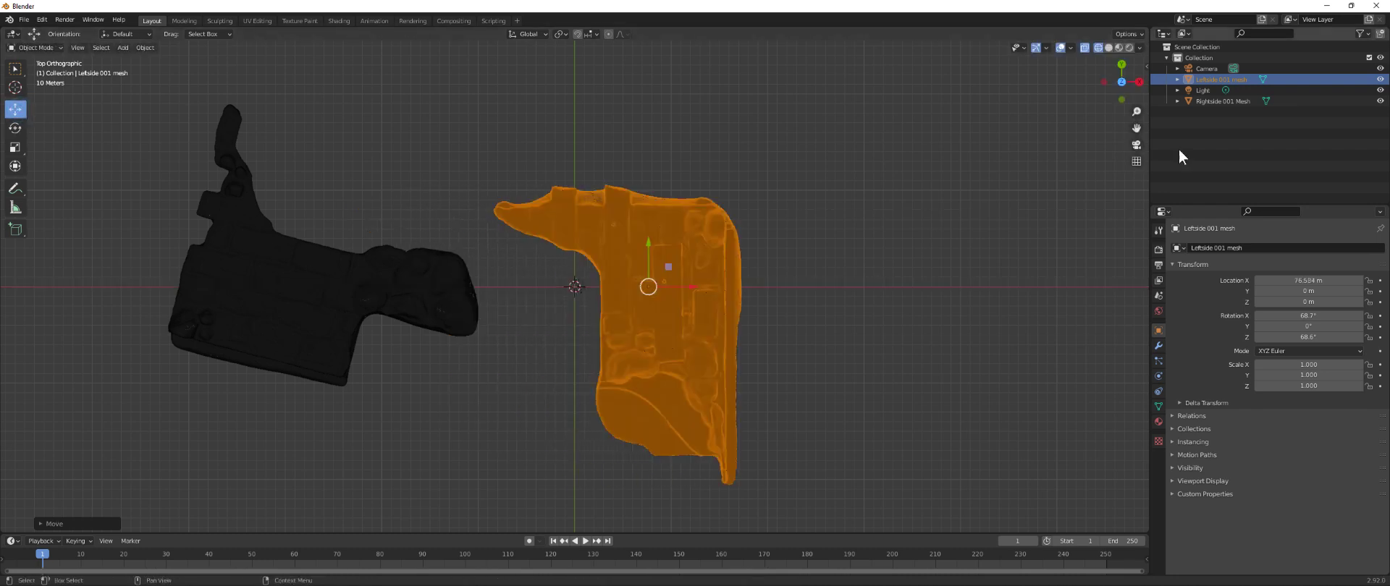
left_click(1108, 48)
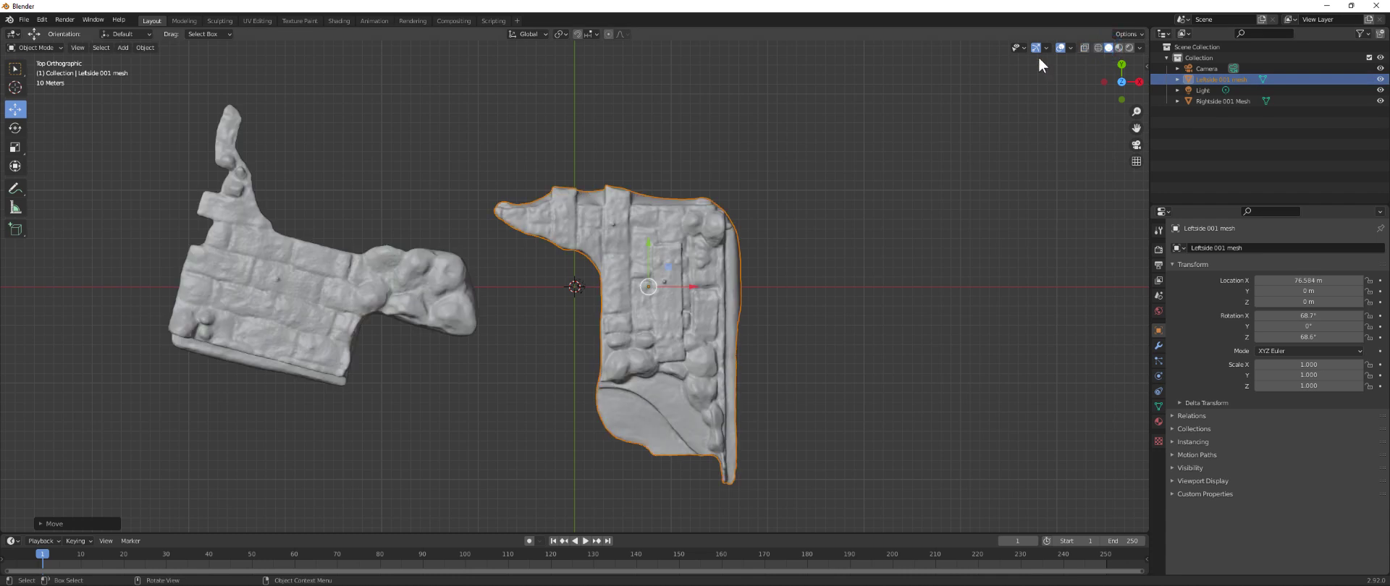
left_click(353, 285)
left_click(16, 127)
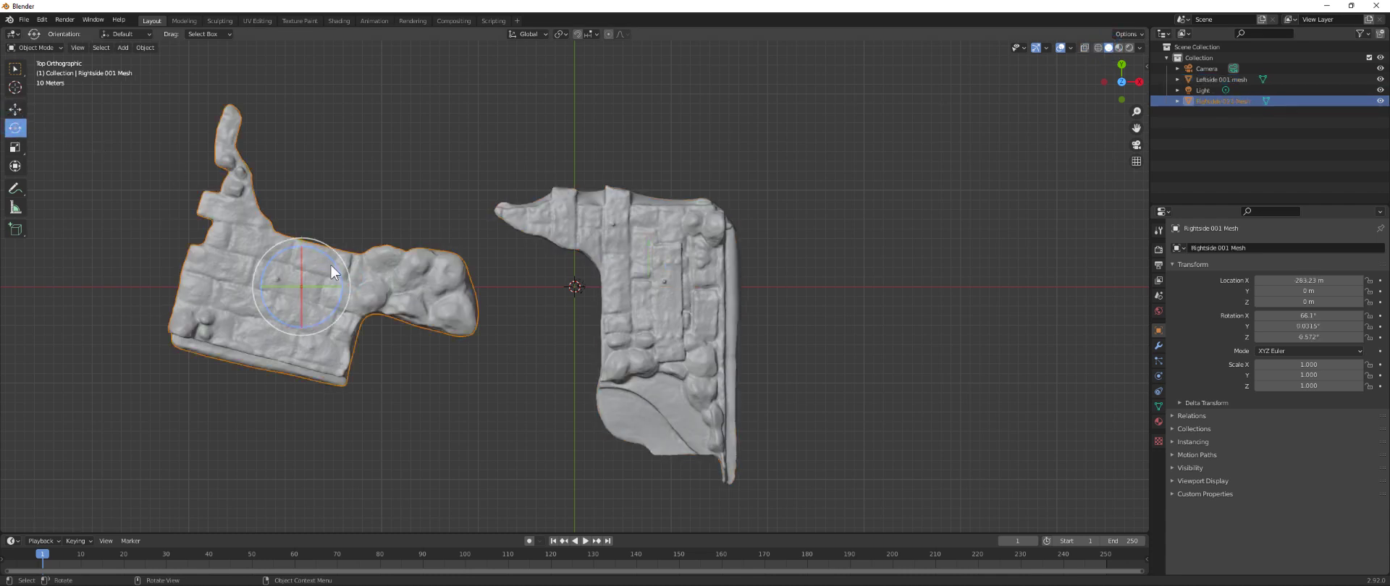
- Rotate the Rightside half about 13.5° on Z, checking in wireframe view
left_click_drag(331, 265, 316, 156)
left_click(14, 109)
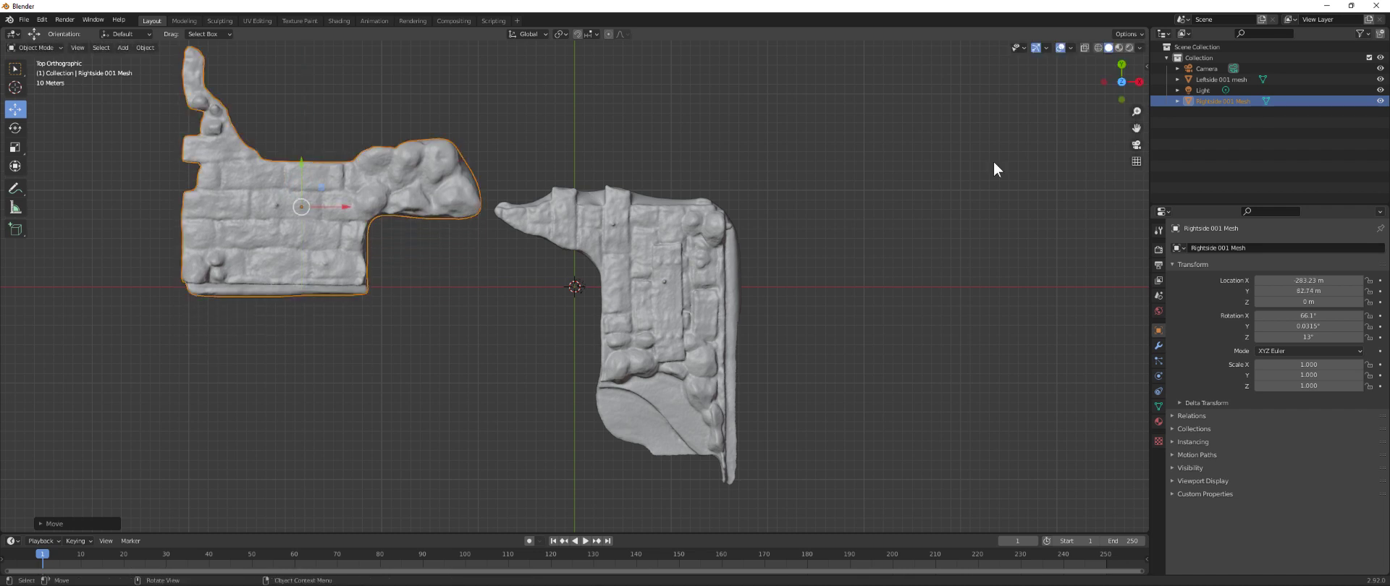
left_click(1097, 47)
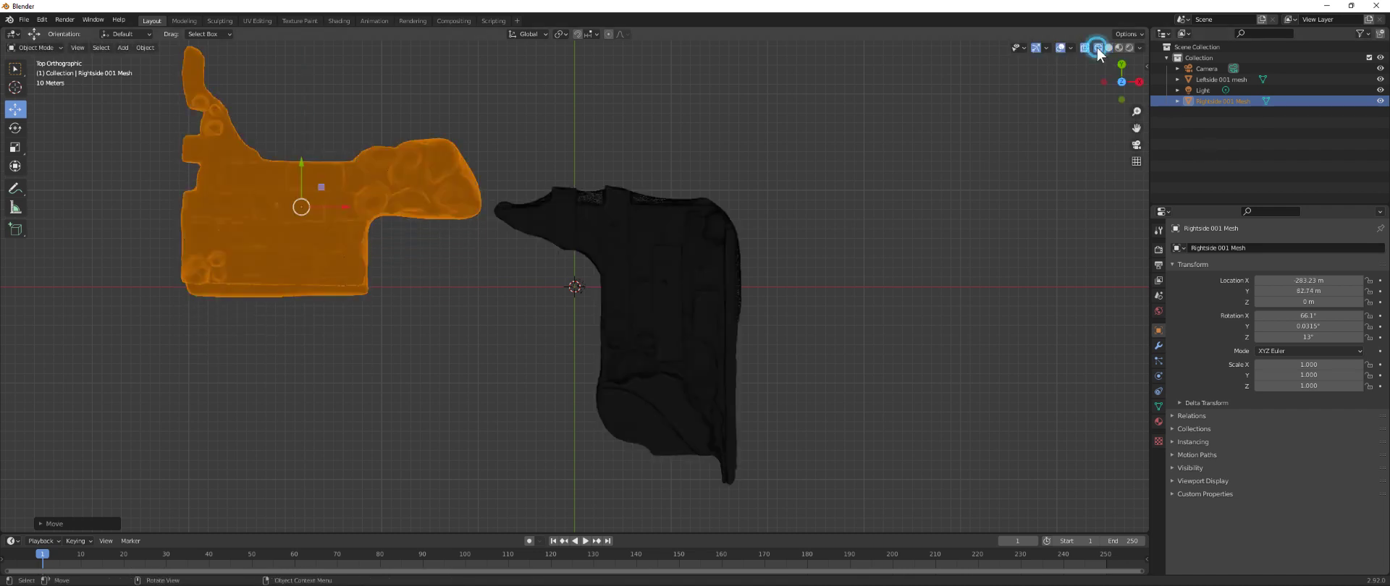
left_click(14, 129)
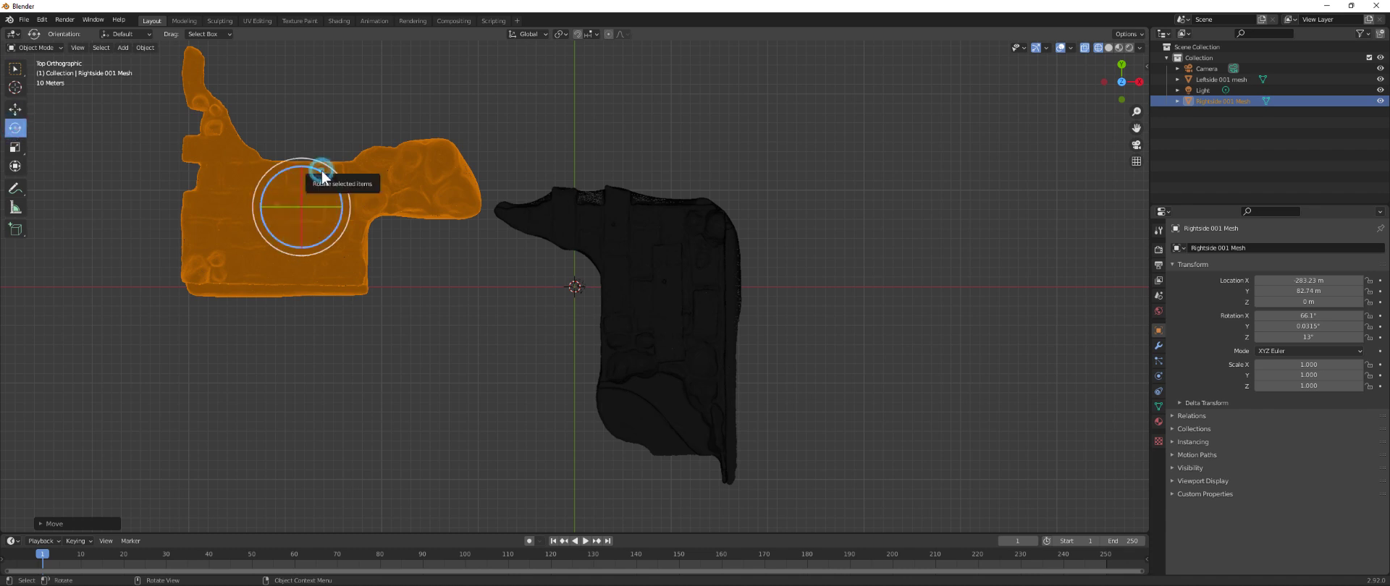
left_click_drag(320, 171, 317, 171)
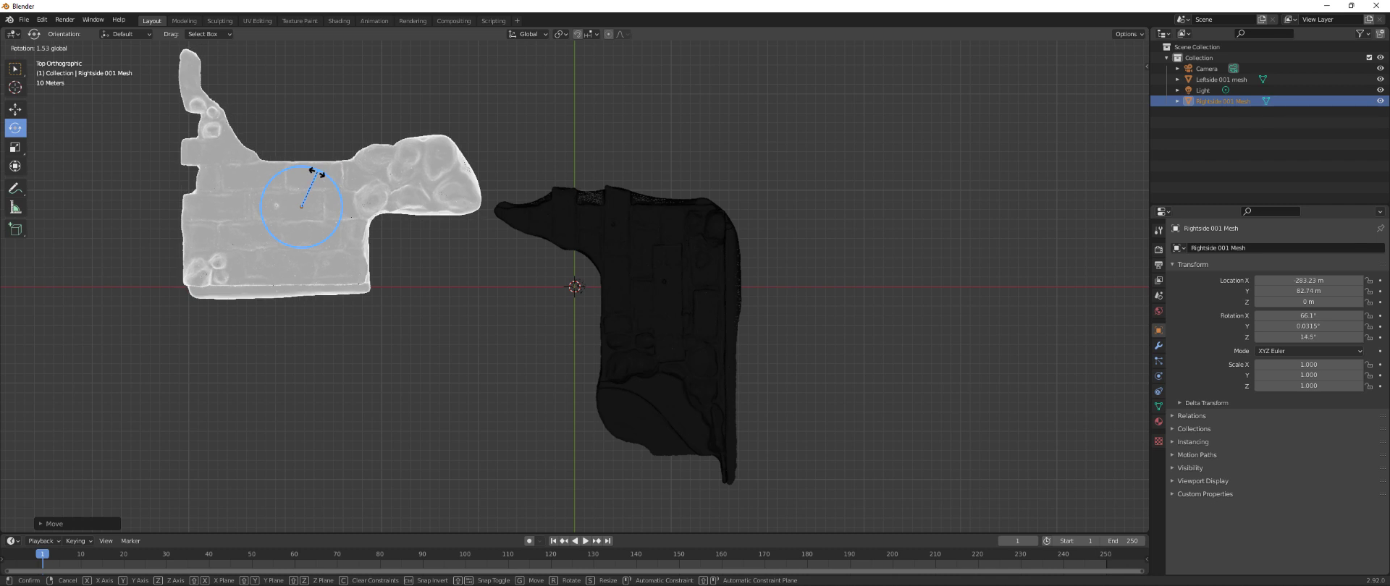
left_click_drag(317, 172, 284, 258)
- Move the Rightside half to about X -163.34 m, Y 82.74 m against Leftside's edge
left_click(15, 109)
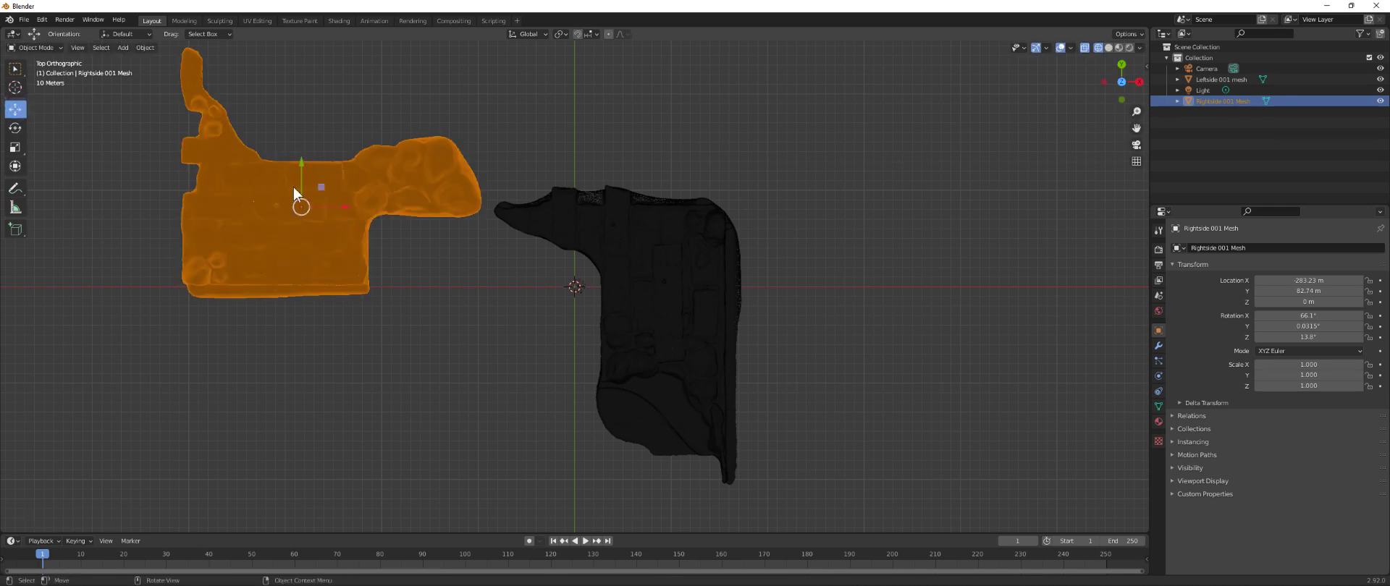
left_click_drag(297, 163, 283, 286)
left_click_drag(347, 332, 472, 333)
left_click_drag(423, 286, 440, 153)
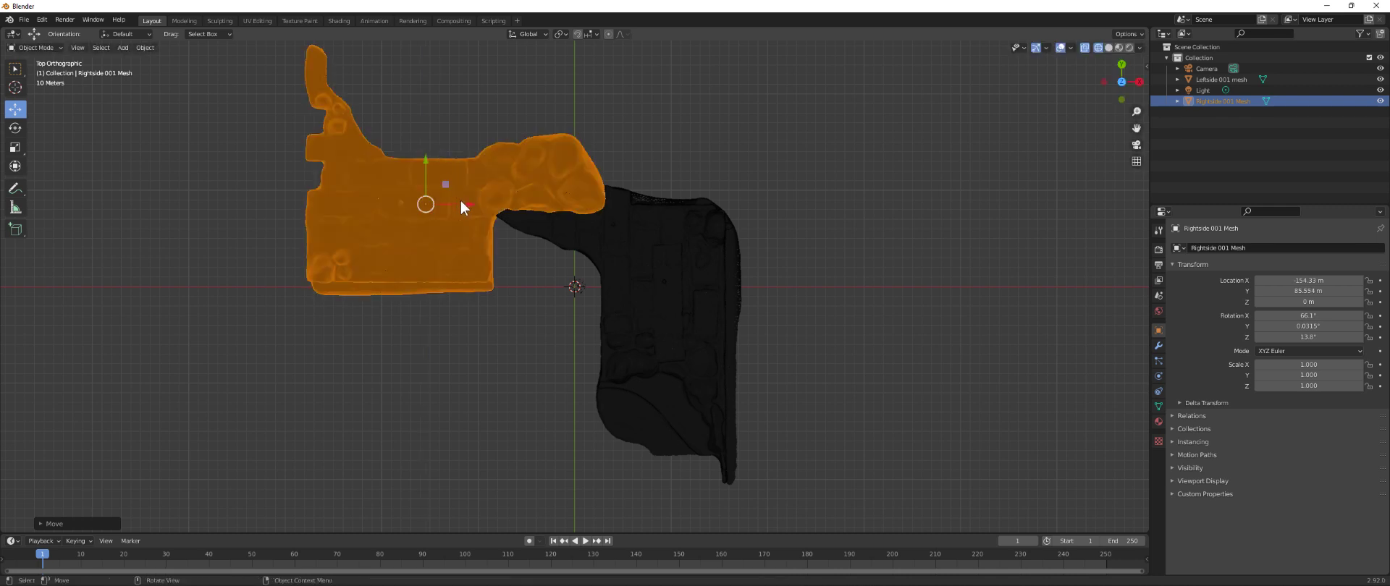
left_click_drag(466, 203, 455, 198)
mouse_move(415, 156)
left_mouse_down()
mouse_move(414, 250)
mouse_move(416, 162)
left_mouse_up()
- Slide the Leftside half up and the Rightside half down along Y
left_click(632, 237)
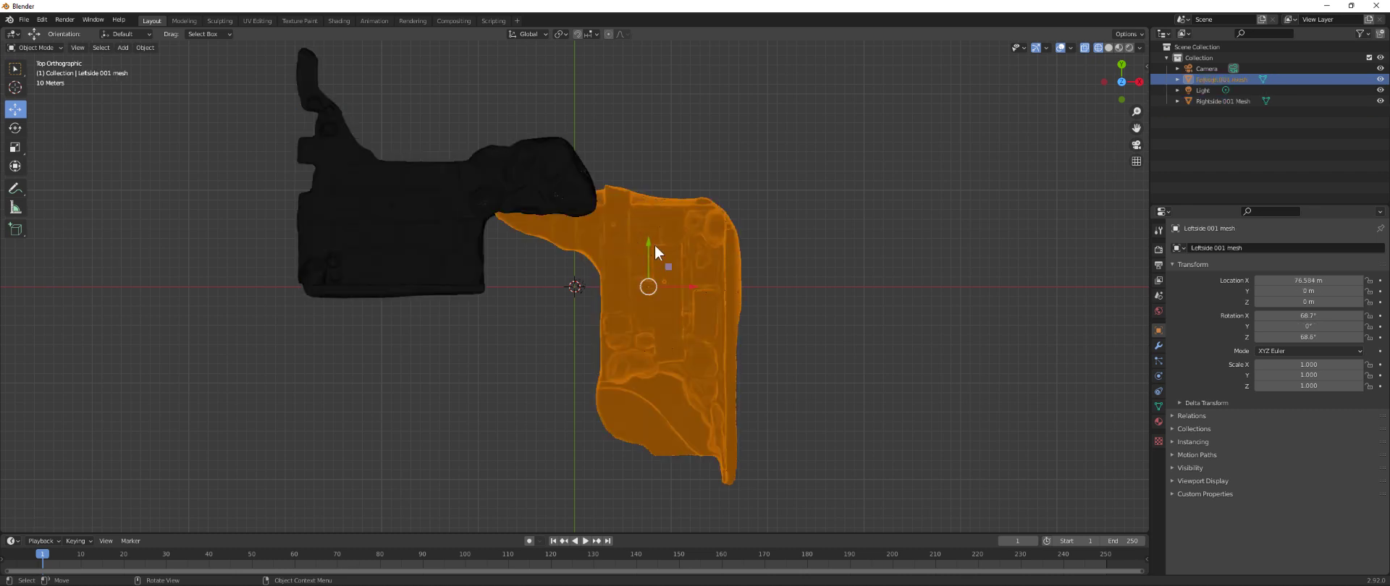
left_click_drag(648, 238, 648, 17)
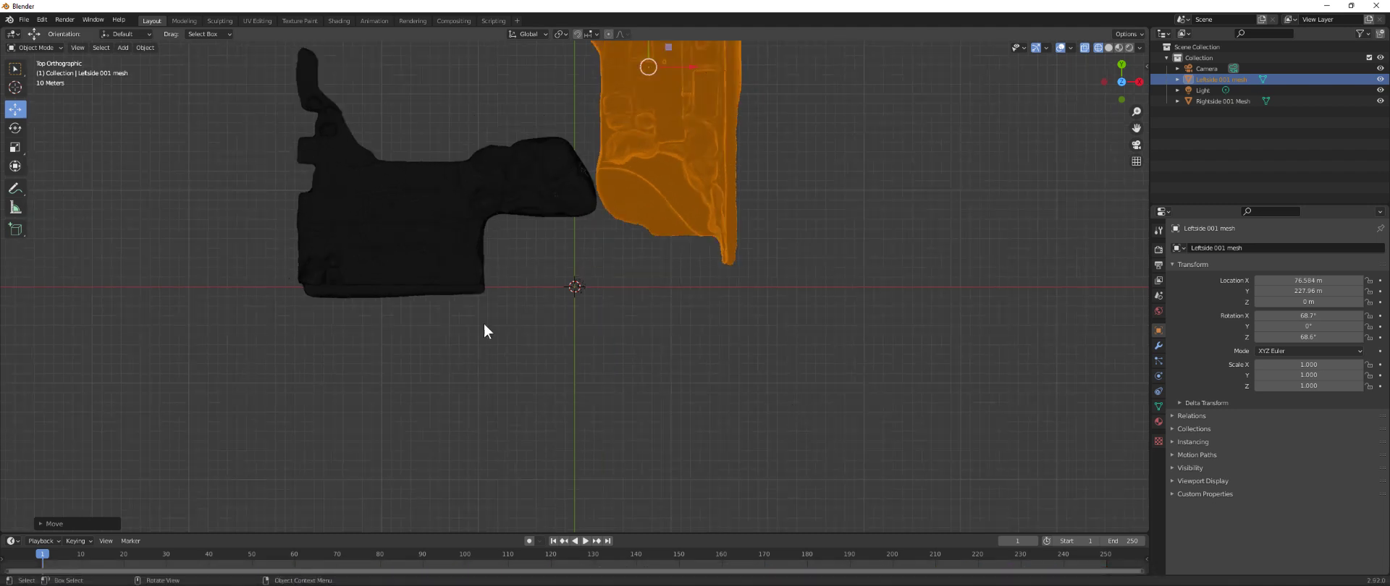
left_click(434, 231)
left_click_drag(420, 169, 499, 308)
left_click_drag(455, 256, 456, 267)
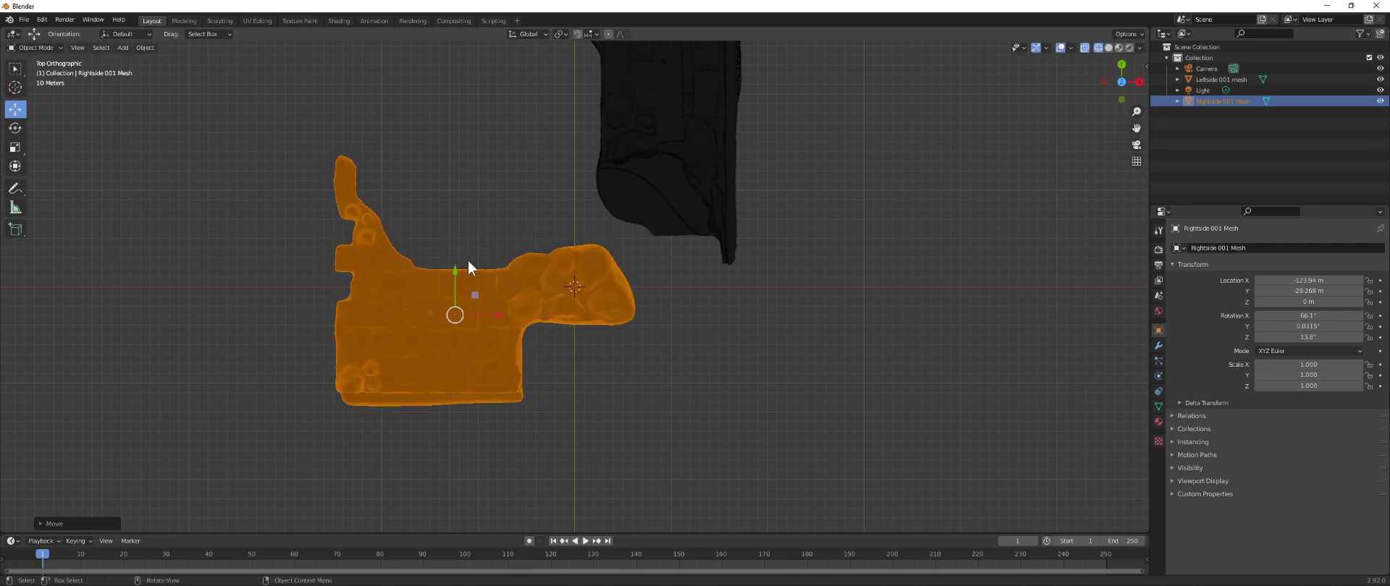
- Slide the left half down along Y to about X 2.83 m, Y 139.61 m, then deselect
left_click(688, 149)
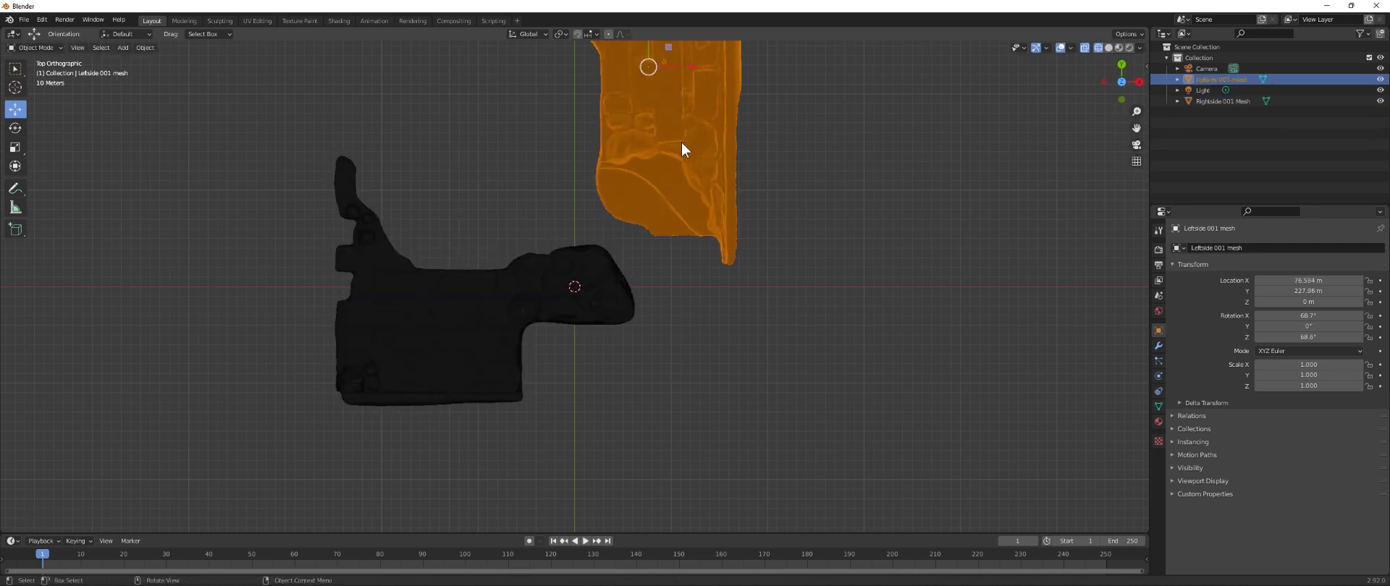
scroll(680, 141, "down", 2)
left_click_drag(627, 88, 614, 191)
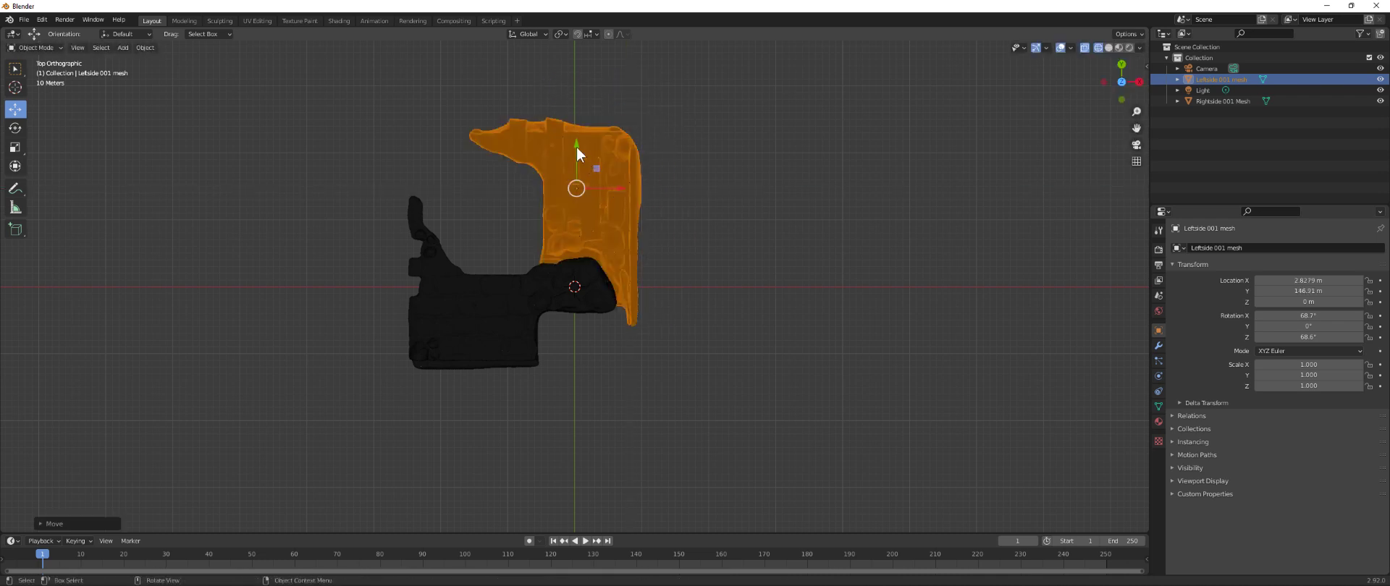
left_click_drag(575, 144, 574, 151)
left_click(748, 319)
left_click(671, 325)
middle_click_drag(662, 335, 628, 371)
scroll(627, 354, "down", 4)
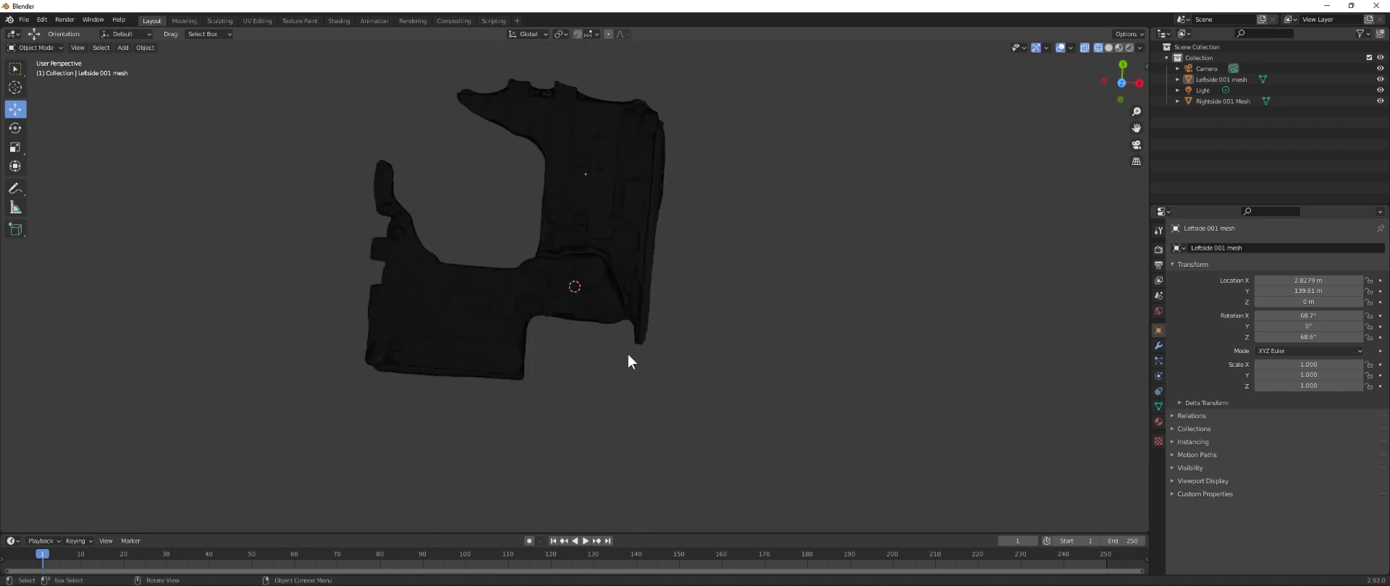
- In solid shading from the Right view, lower the right scan half along Z
scroll(628, 360, "up", 3)
middle_click_drag(614, 388, 786, 267)
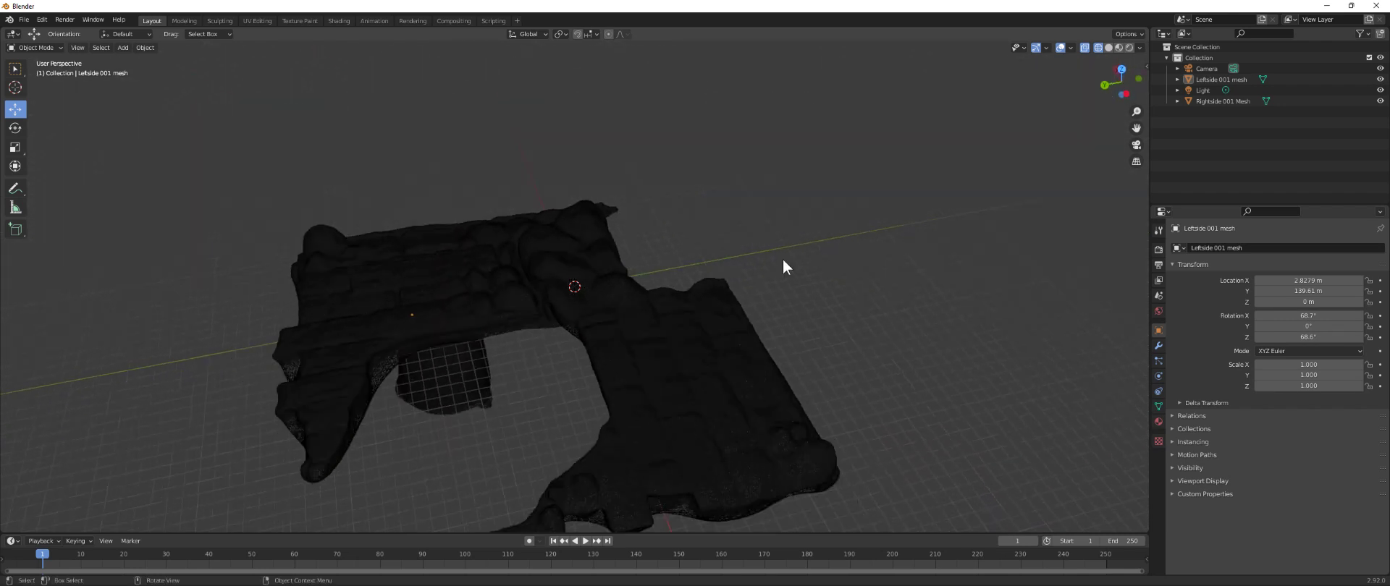
left_click(1108, 48)
middle_click_drag(671, 313, 849, 213)
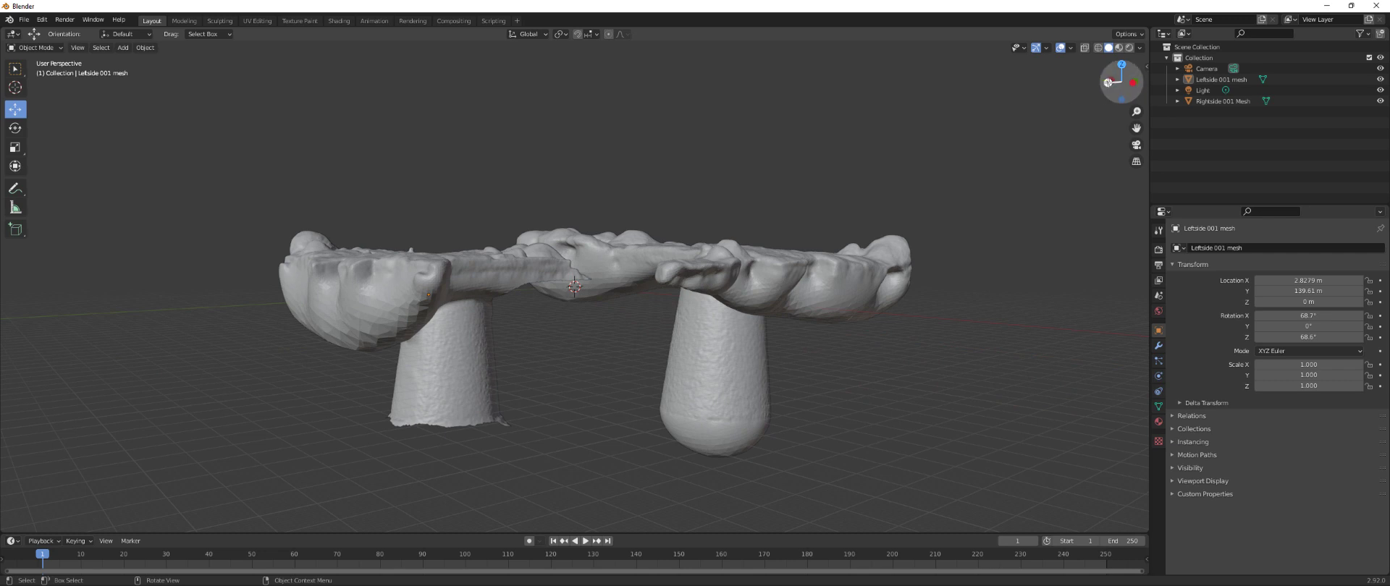
left_click(1133, 82)
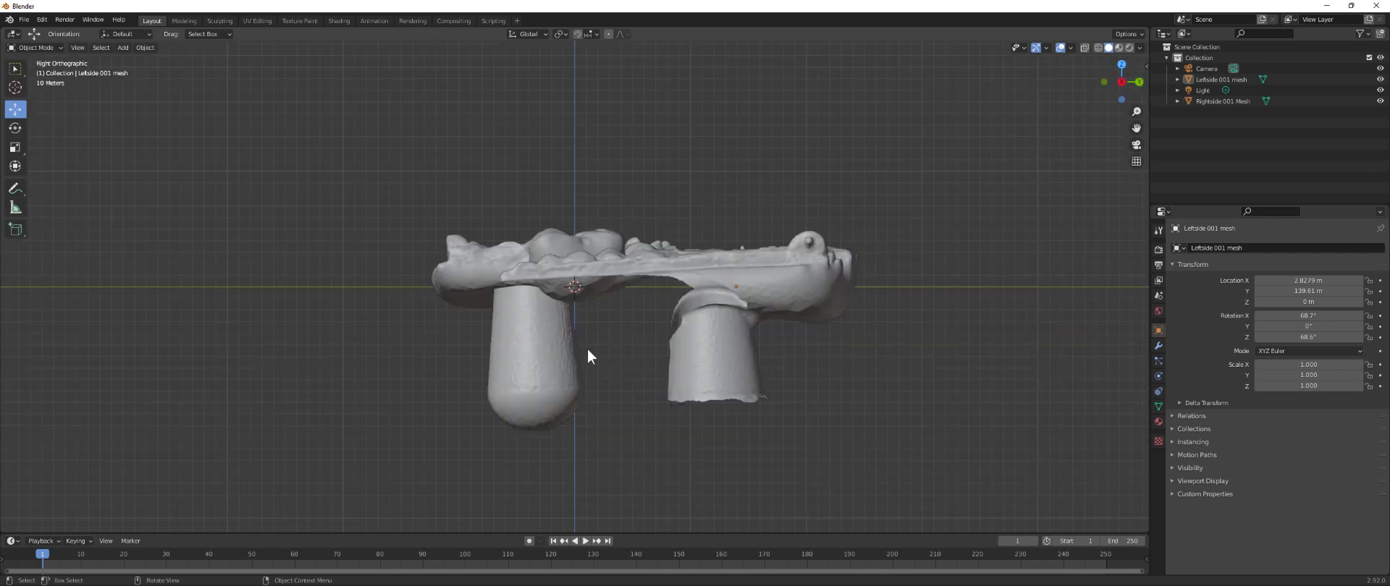
left_click(493, 274)
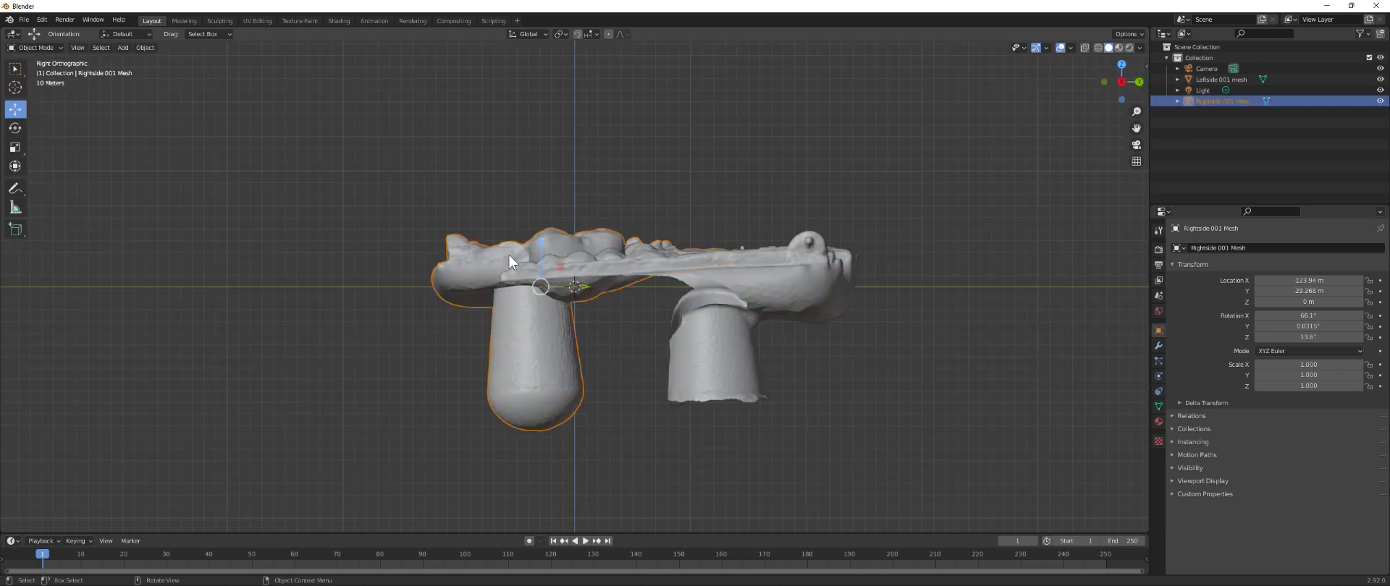
left_click_drag(544, 242, 536, 265)
- Lower the right half a little more along Z and nudge it slightly along Y
middle_click_drag(787, 364, 593, 358)
left_click_drag(622, 287, 546, 361)
middle_click_drag(546, 361, 509, 424)
left_click_drag(509, 417, 515, 414)
middle_click_drag(649, 420, 629, 459)
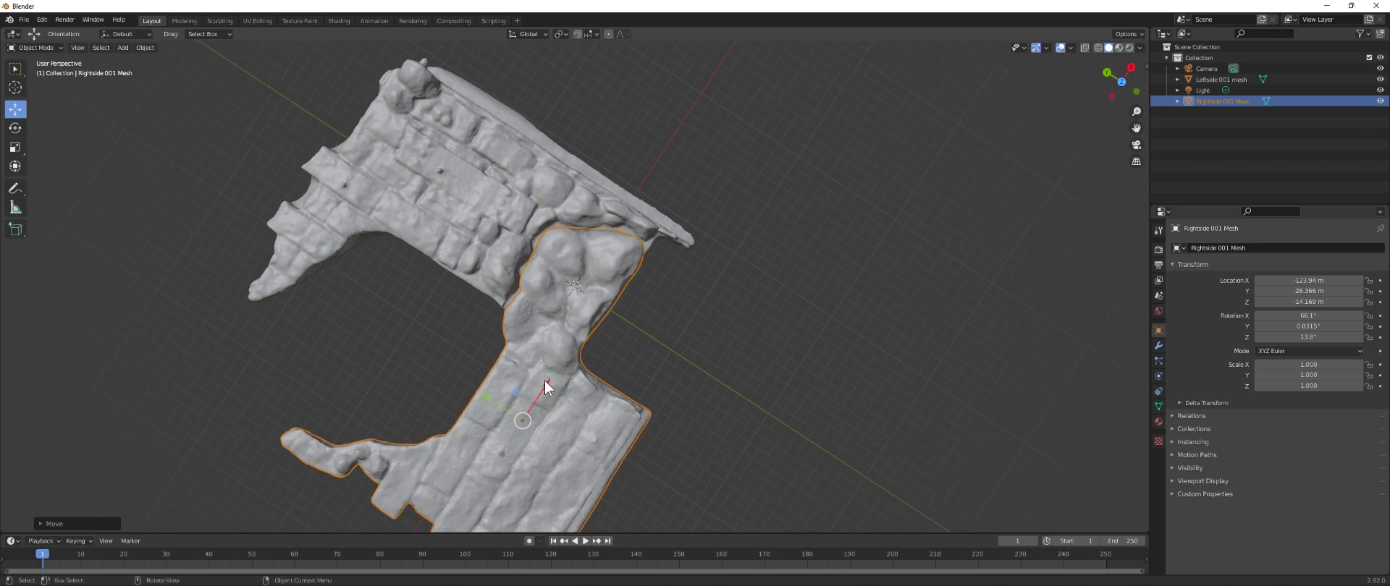
left_click(700, 385)
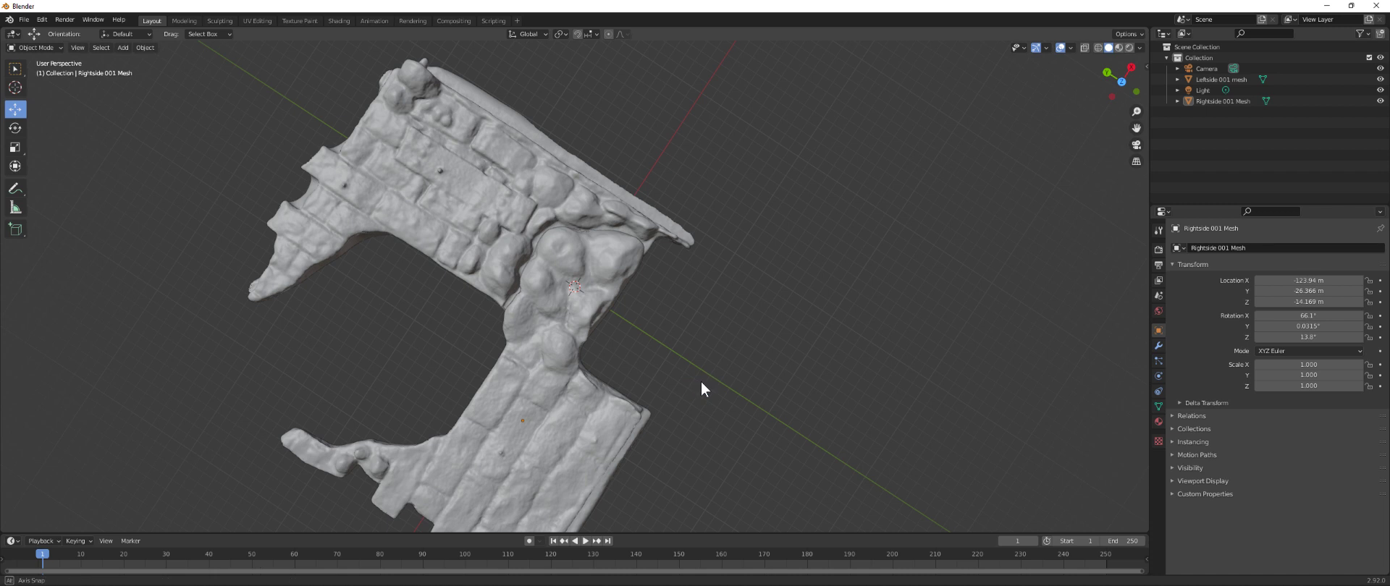
- Select the left scan half and open the File menu to save the scene
middle_click_drag(675, 397, 466, 241)
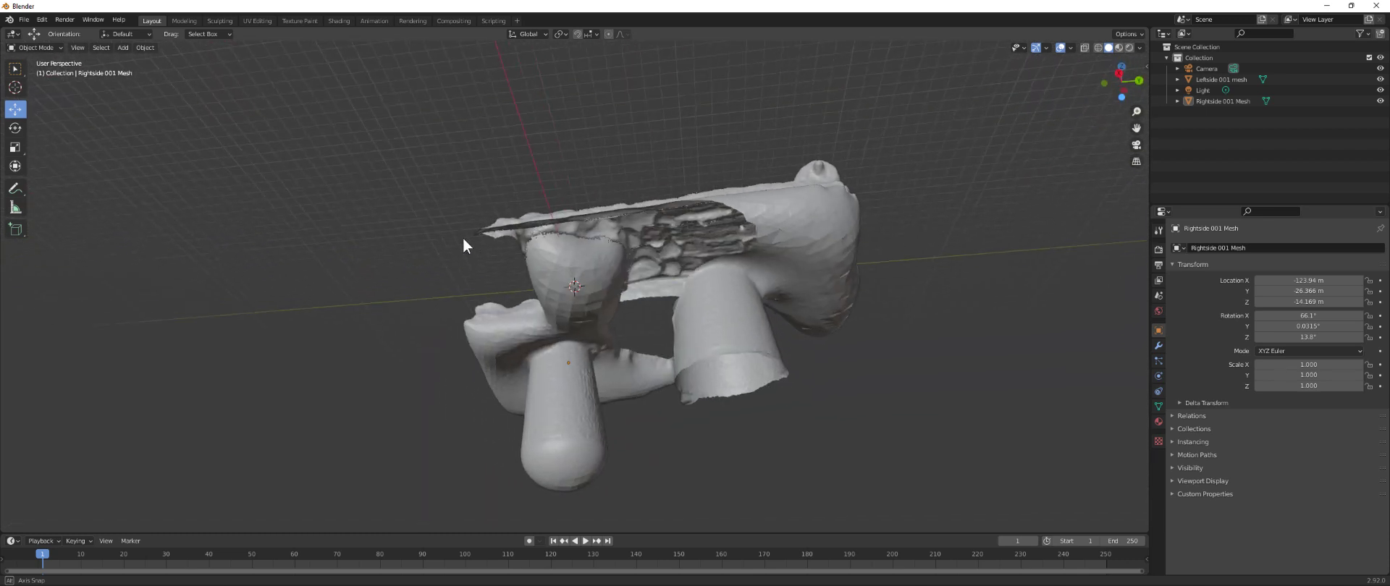
left_click(823, 257)
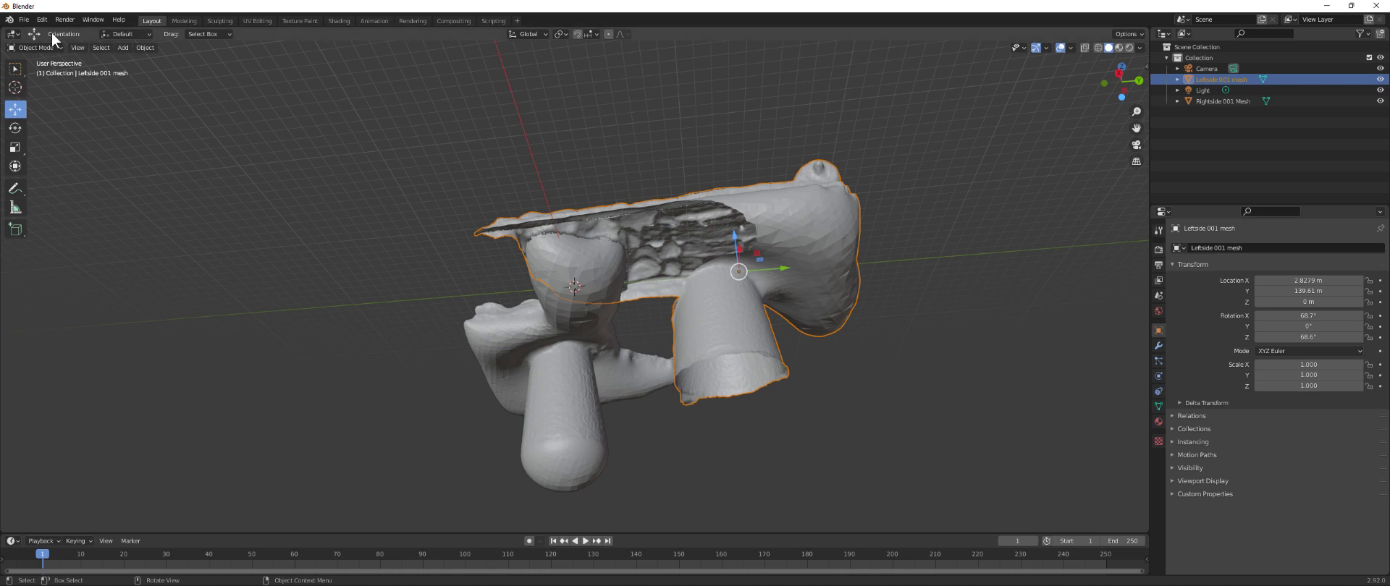
left_click(23, 20)
- Save the scene under the new version name Floors_004.blend inside the GrayskullFloor folder
left_click(35, 104)
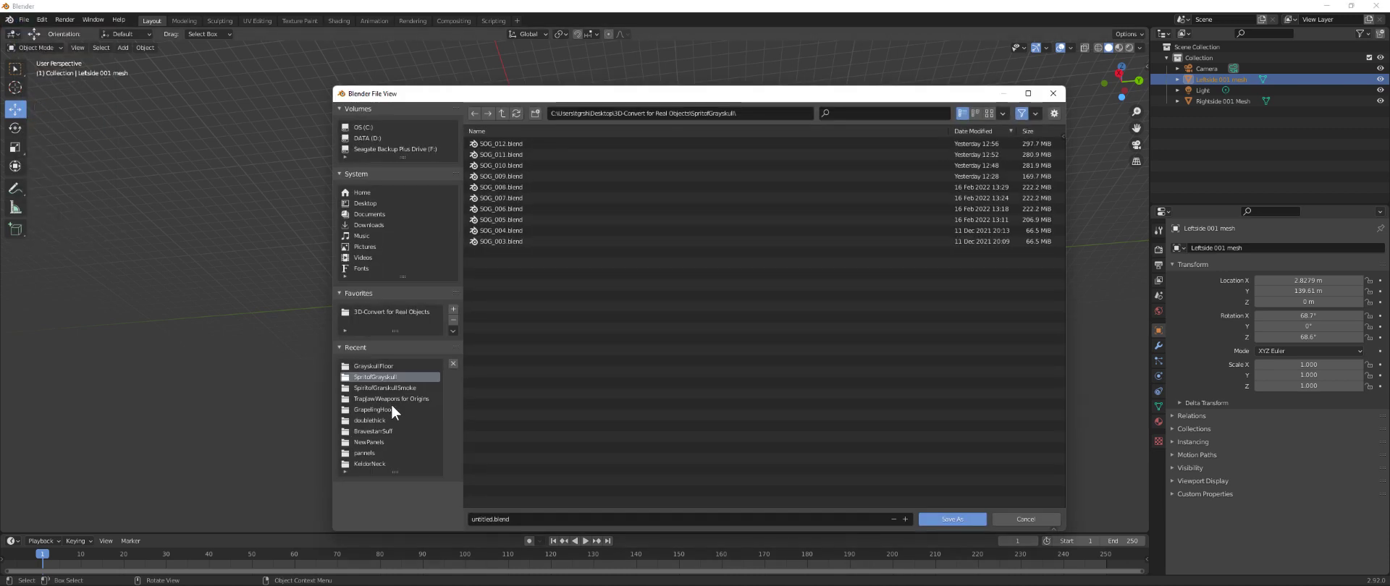
left_click(376, 367)
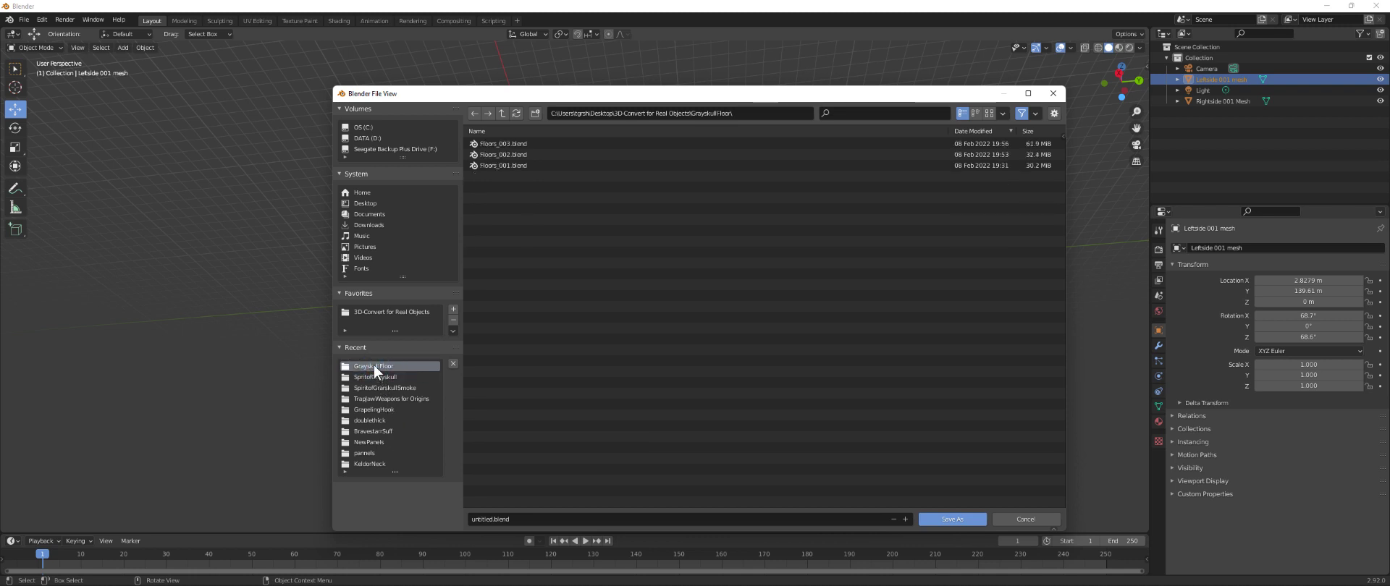
left_click(501, 144)
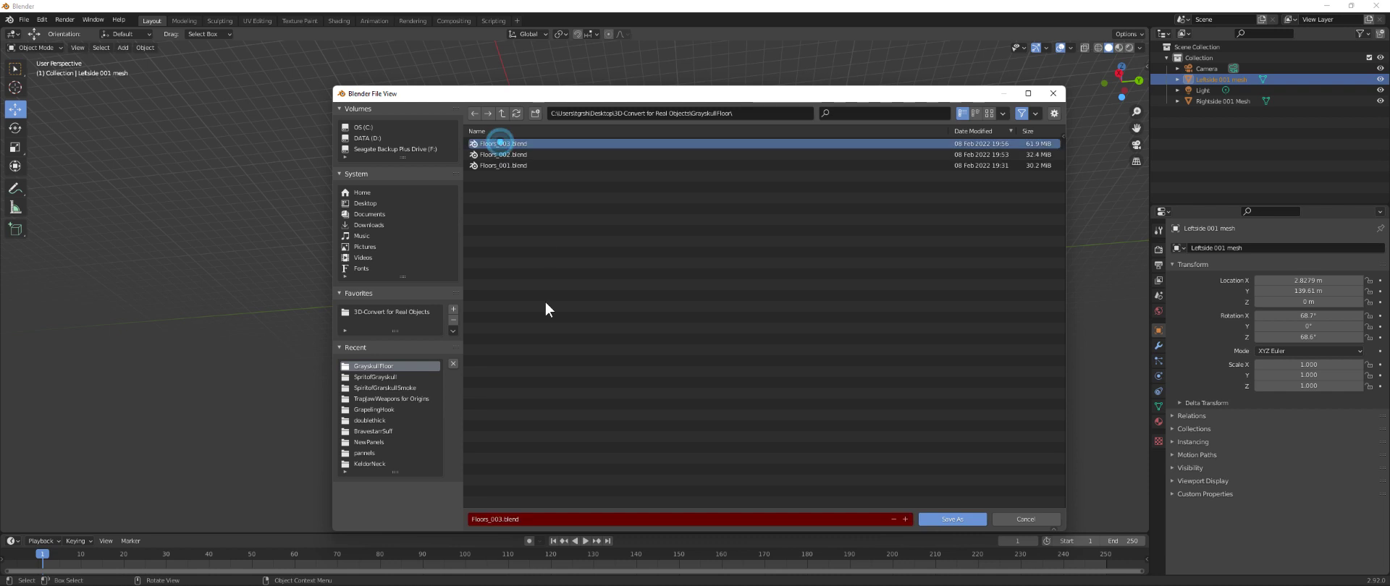
left_click(500, 520)
key("BackSpace")
type("4")
left_click(952, 519)
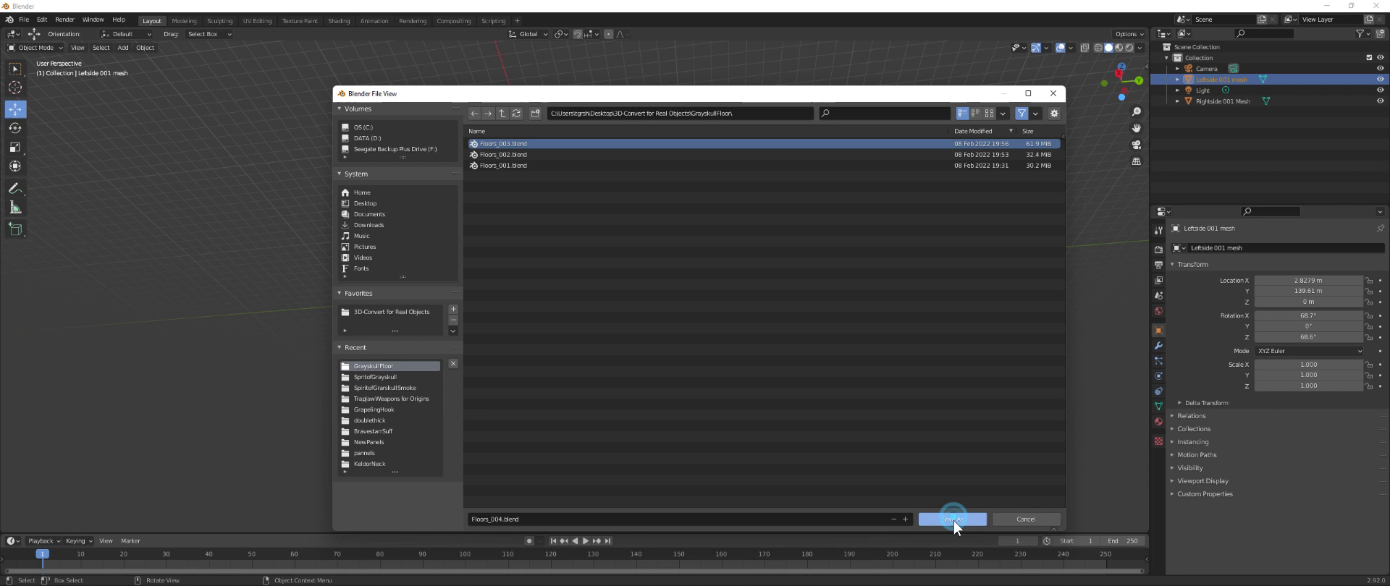
left_click(1147, 65)
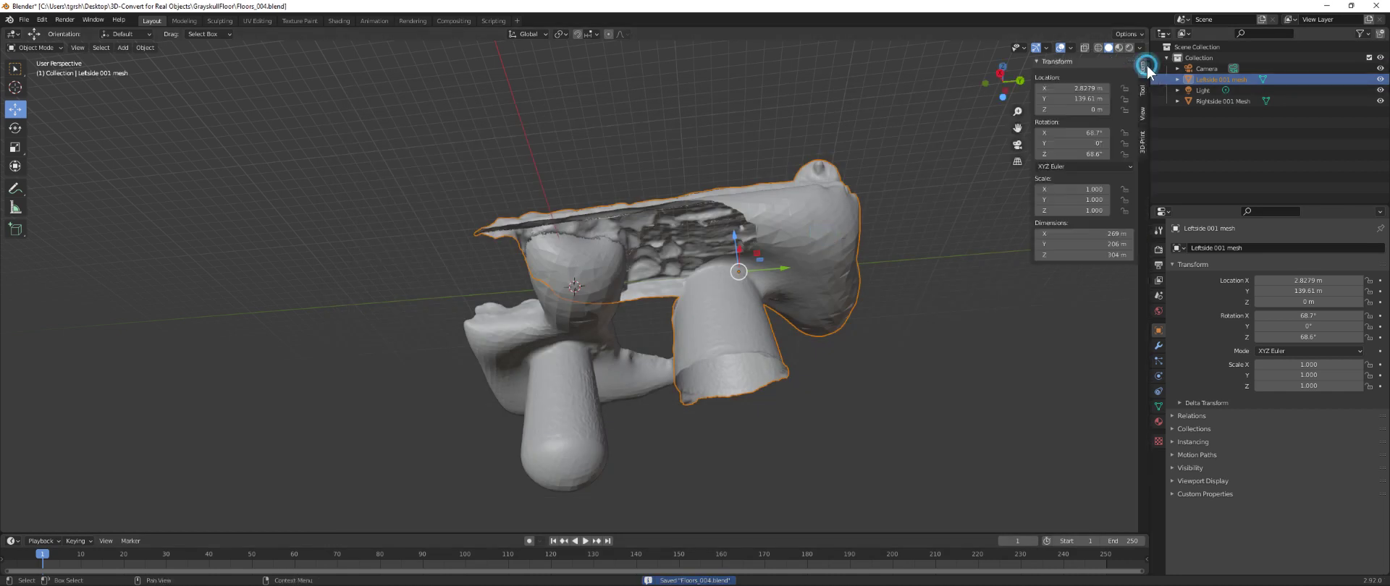
- Run the 3D-Print Clean Up's Make Manifold on the Leftside 001 mesh and view it from the side
left_click(1142, 145)
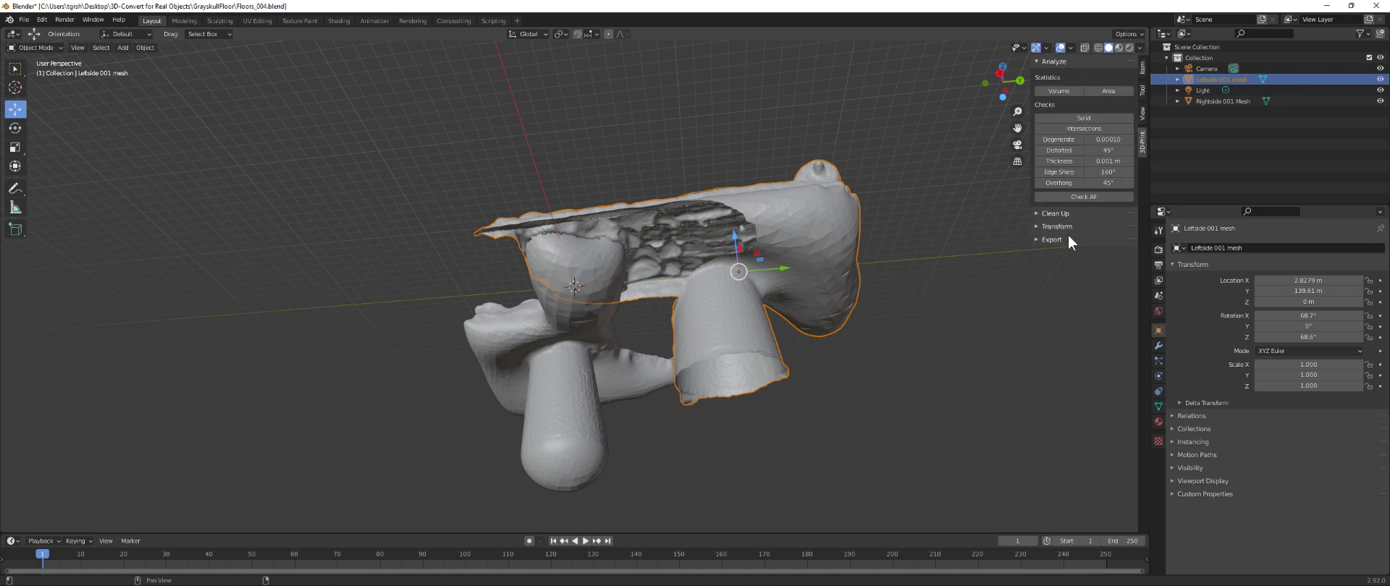
left_click(1036, 214)
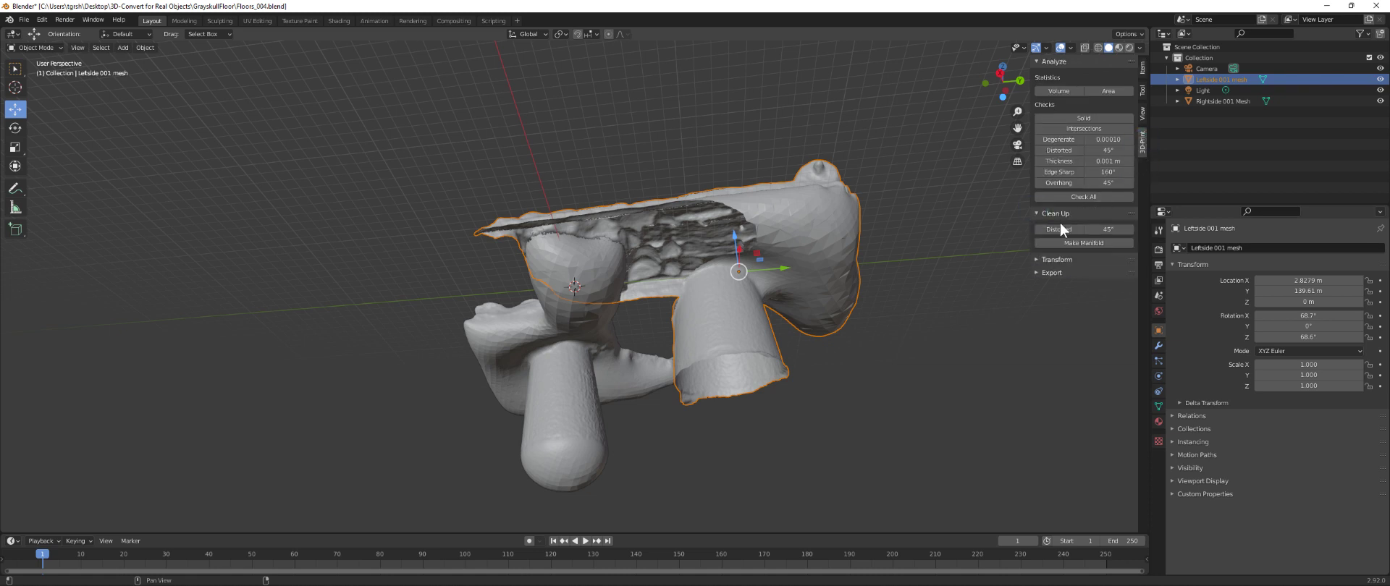
left_click(1058, 243)
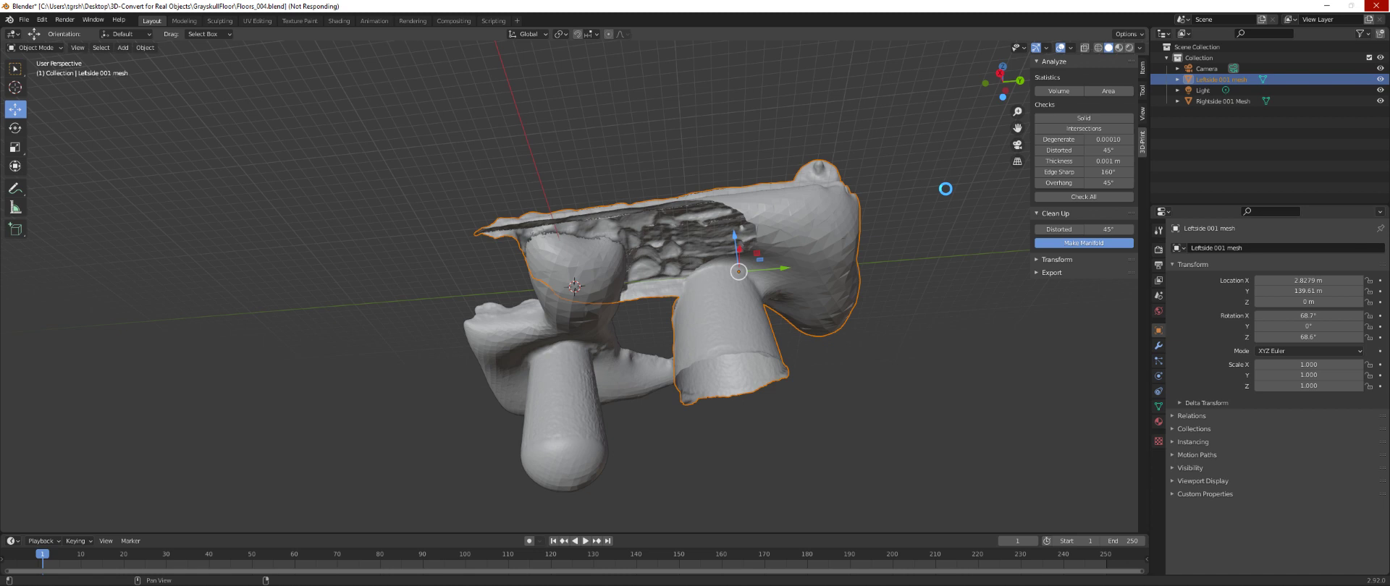
middle_click_drag(898, 210, 757, 270)
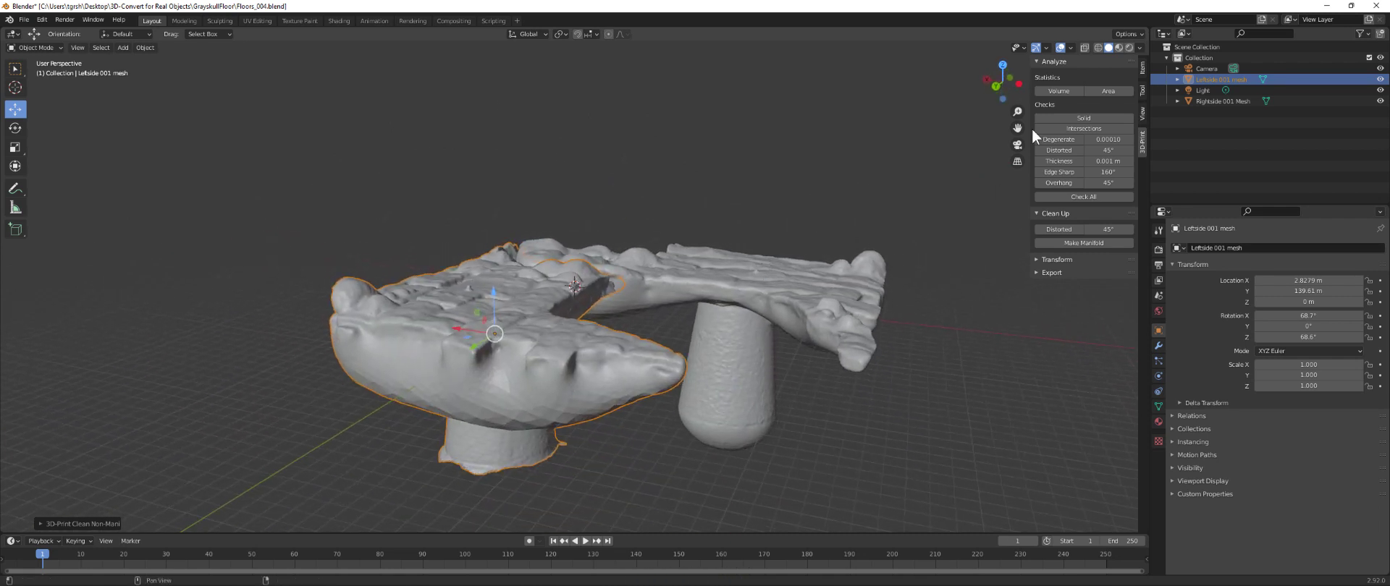
- Lower the left scan half slightly along Z in the back view
left_click(996, 81)
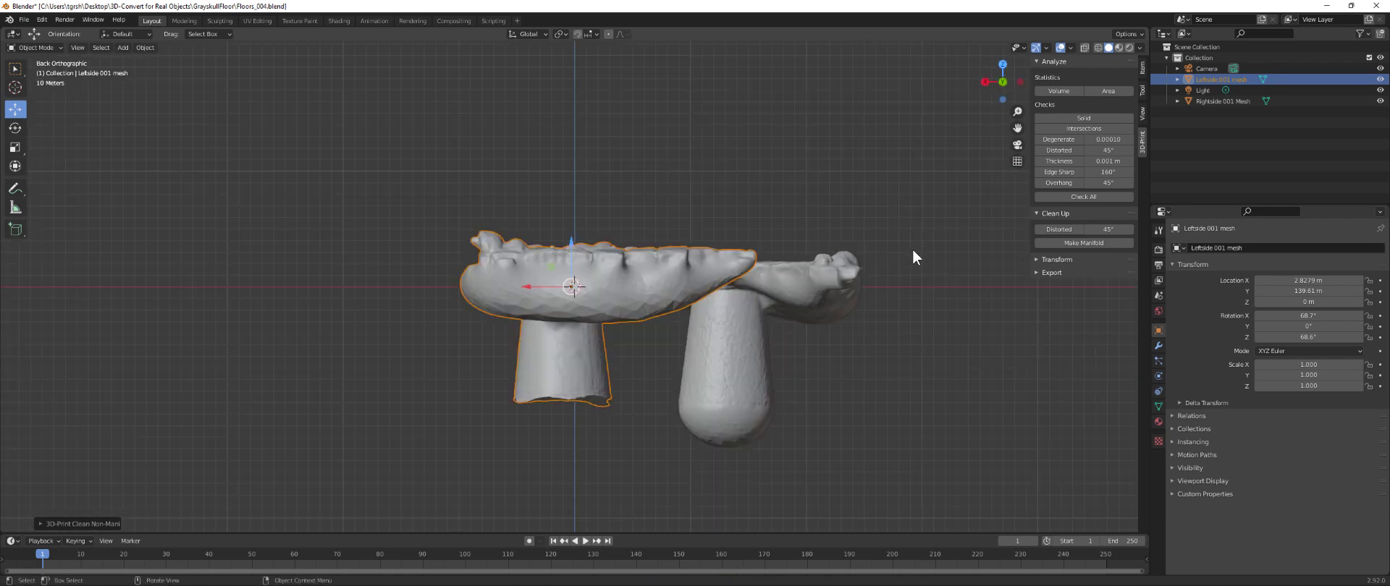
left_click(650, 281)
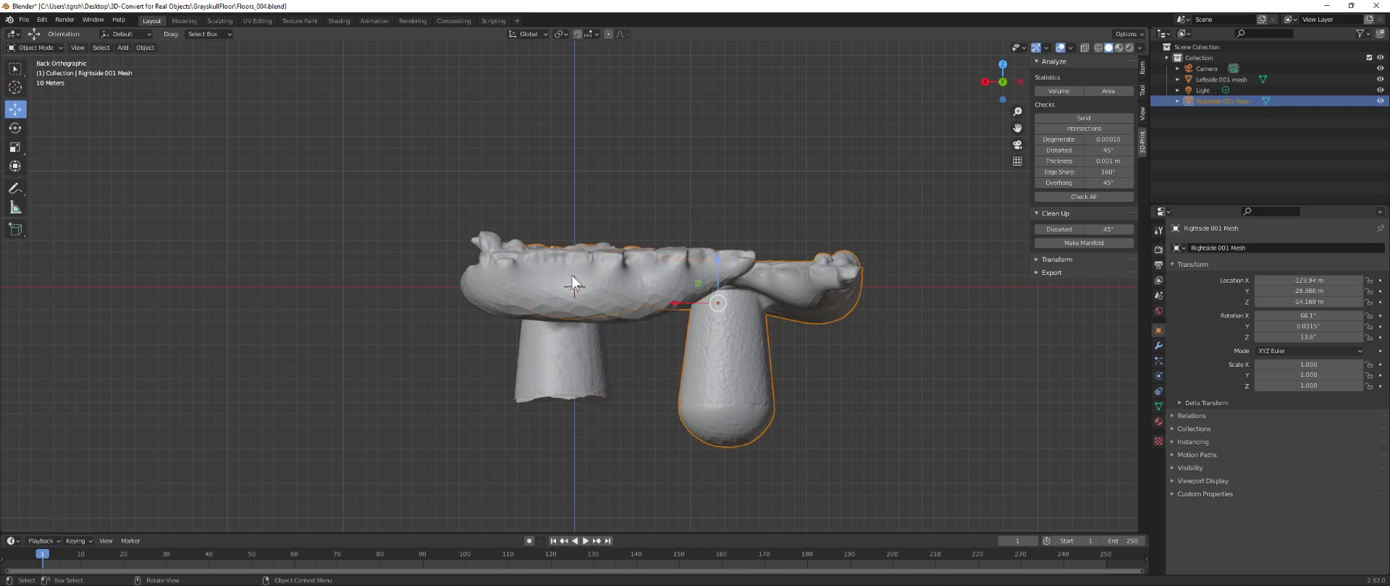
left_click(545, 362)
key("g")
key("z")
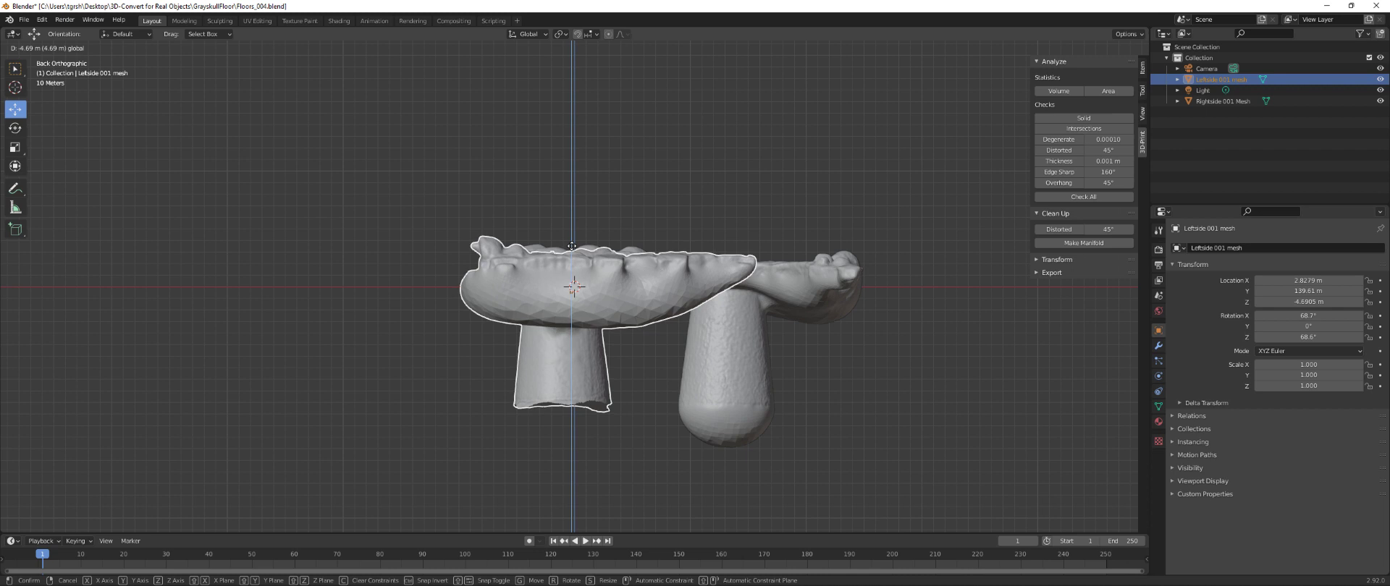
left_click(572, 246)
- Tilt the left scan half slightly with the Rotate tool to level it
left_click(16, 130)
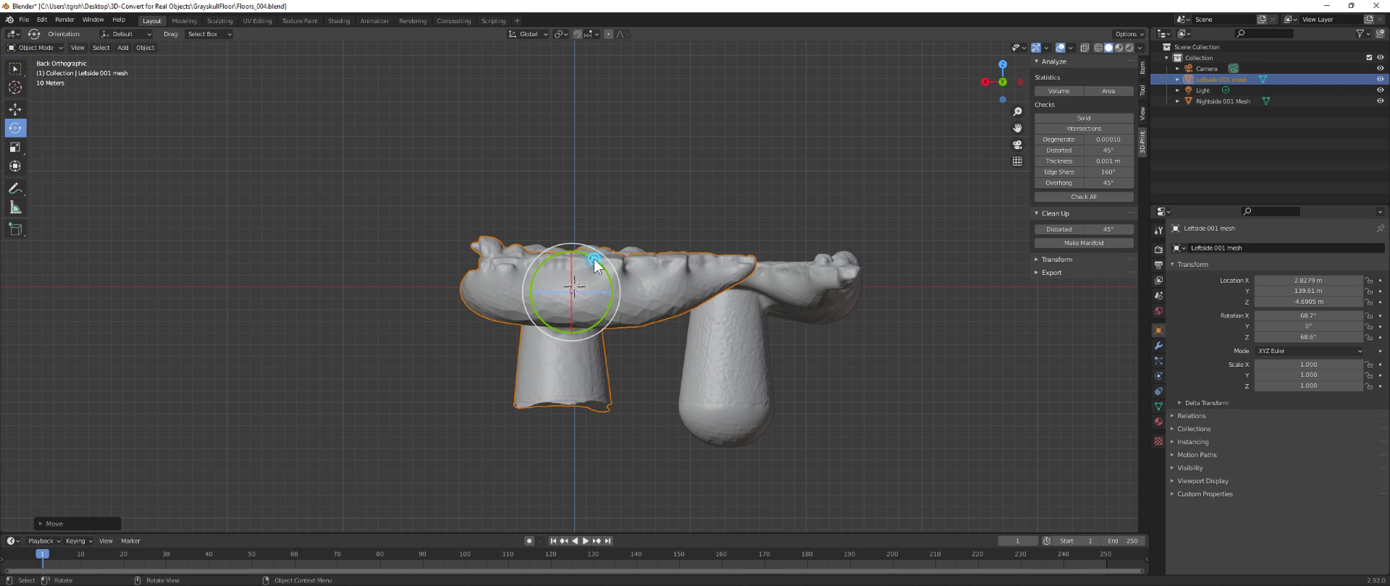
left_click_drag(594, 263, 595, 264)
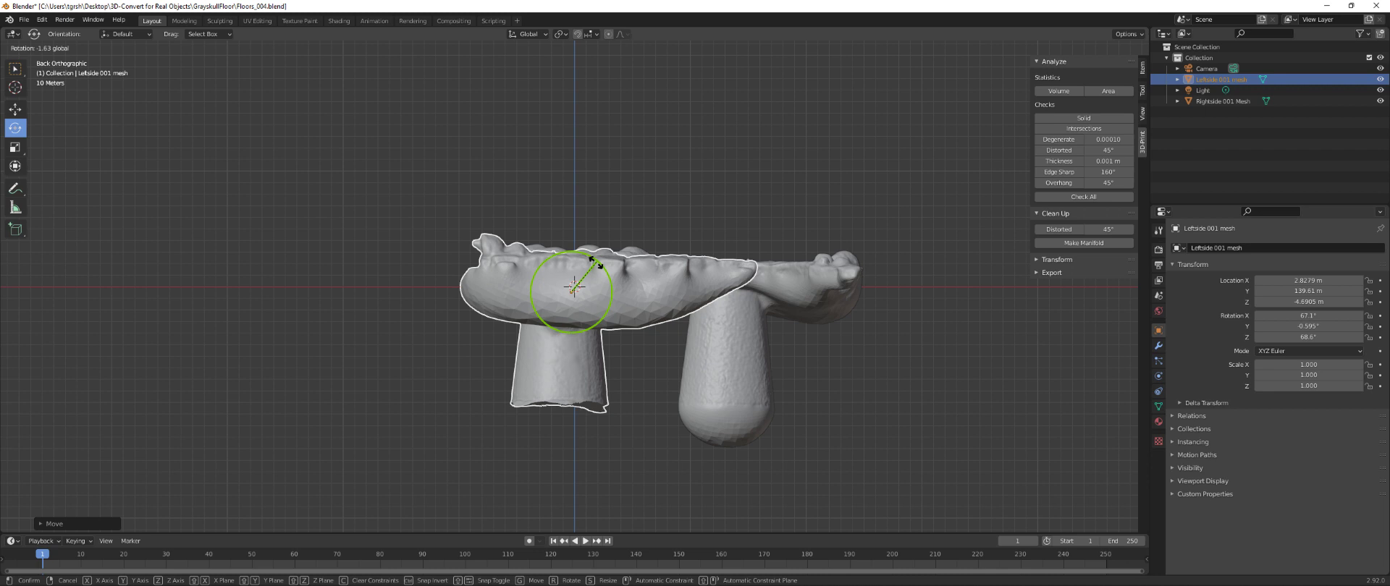
left_click_drag(595, 264, 596, 264)
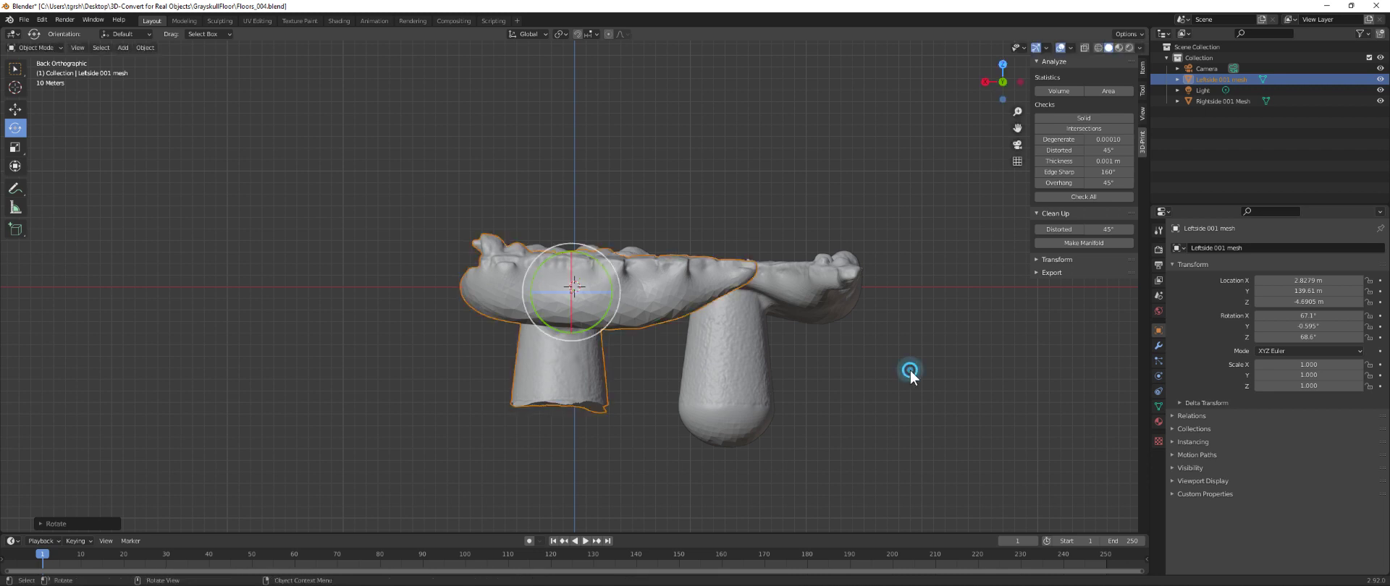
left_click(909, 362)
middle_click_drag(908, 356, 778, 380)
- Tilt the right scan half until level, checking from the left and front views
left_click(631, 337)
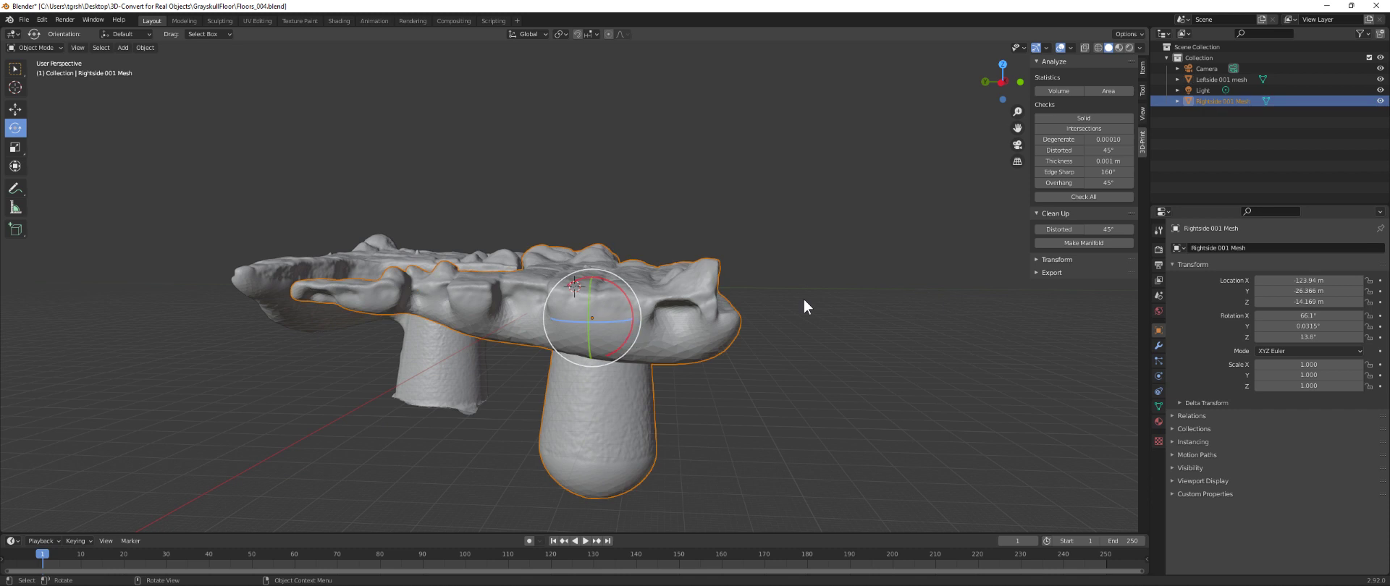
left_click(1001, 84)
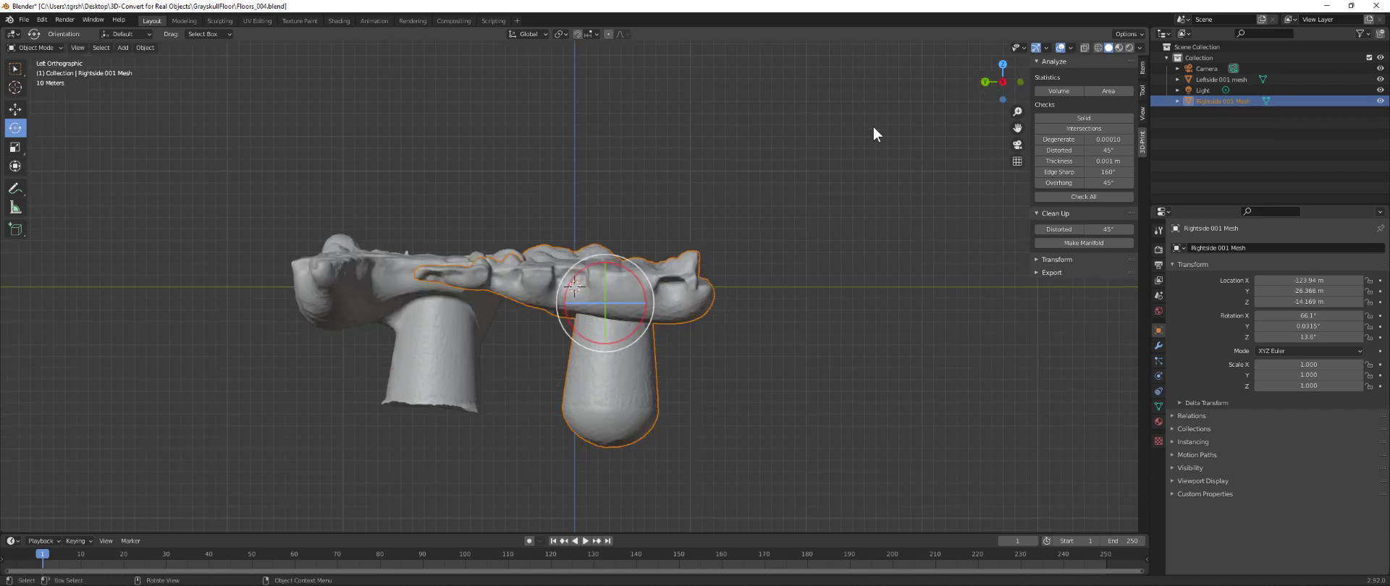
mouse_move(619, 265)
left_mouse_down()
mouse_move(604, 289)
mouse_move(603, 275)
left_mouse_up()
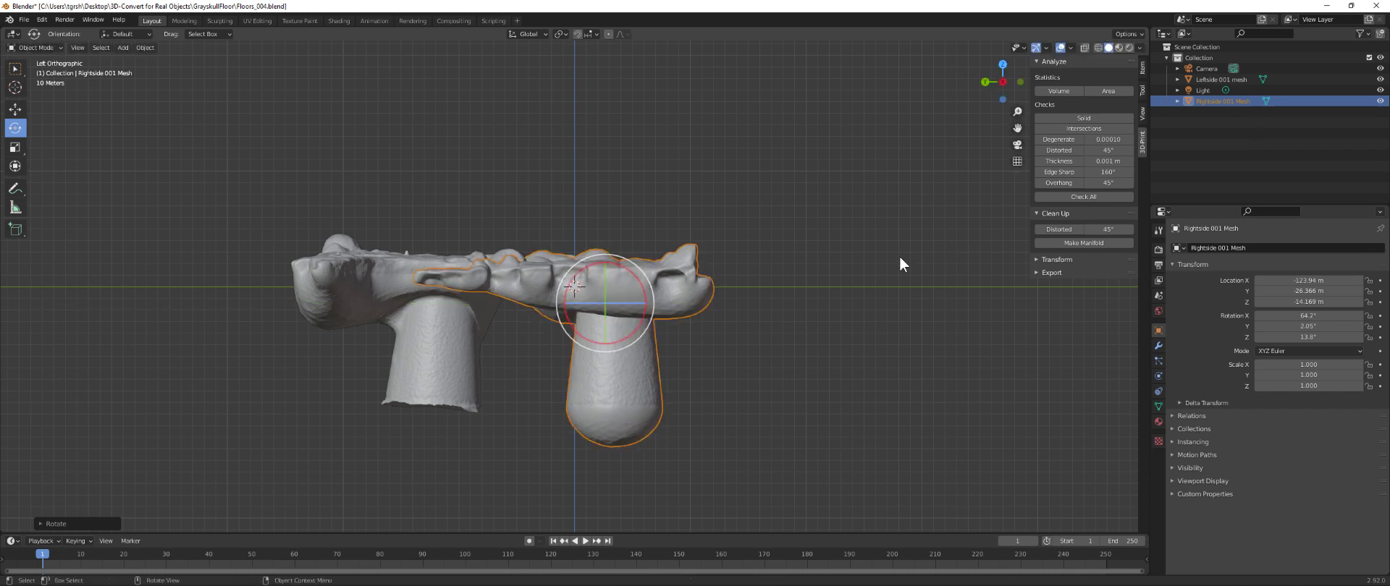
left_click(1019, 82)
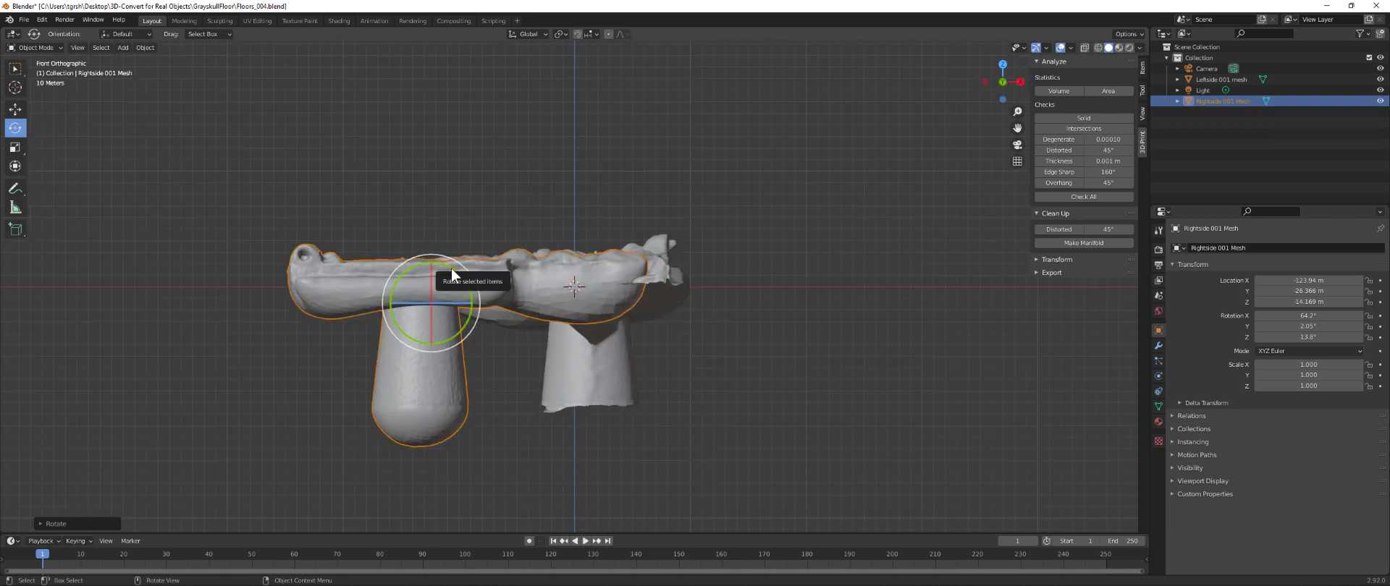
left_click_drag(451, 268, 452, 269)
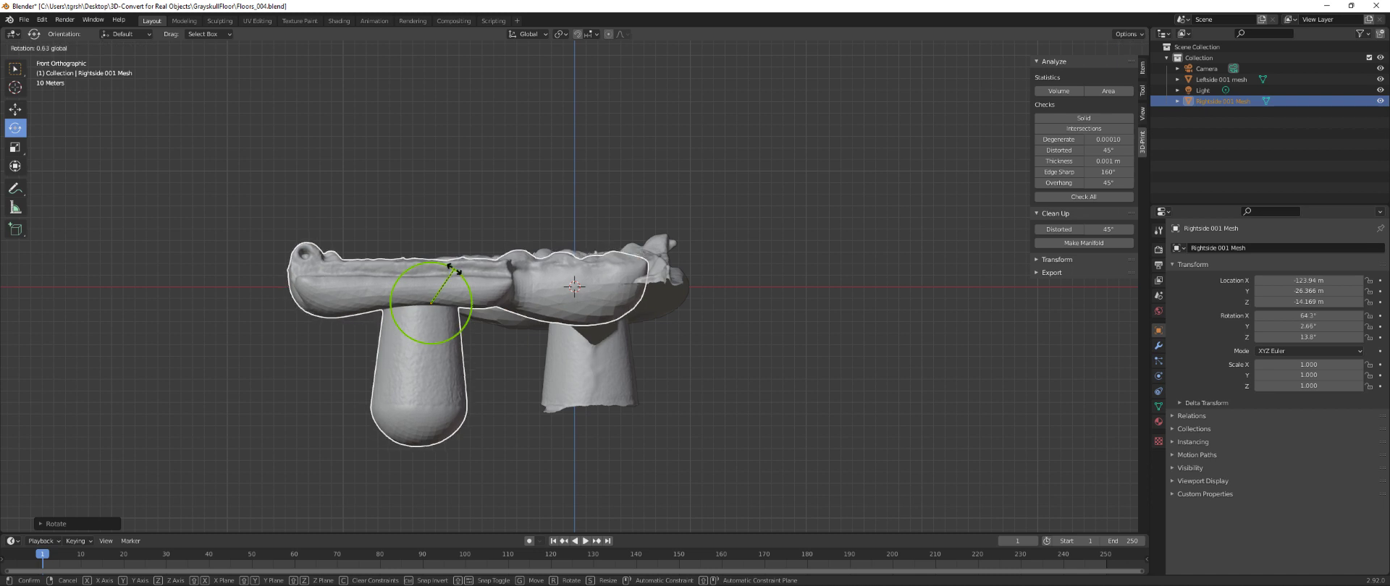
left_click_drag(453, 271, 453, 271)
- Level the left scan half from the right view to about 66° X, 1.5° Y, 68.6° Z
left_click(676, 301)
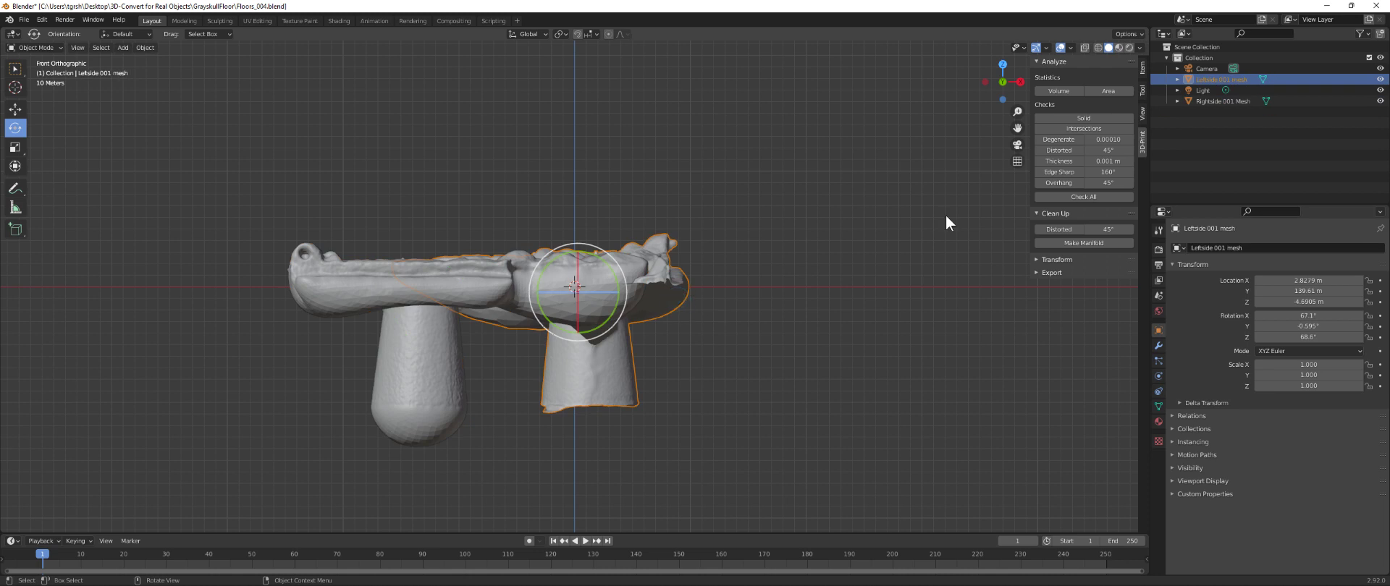
left_click(1020, 82)
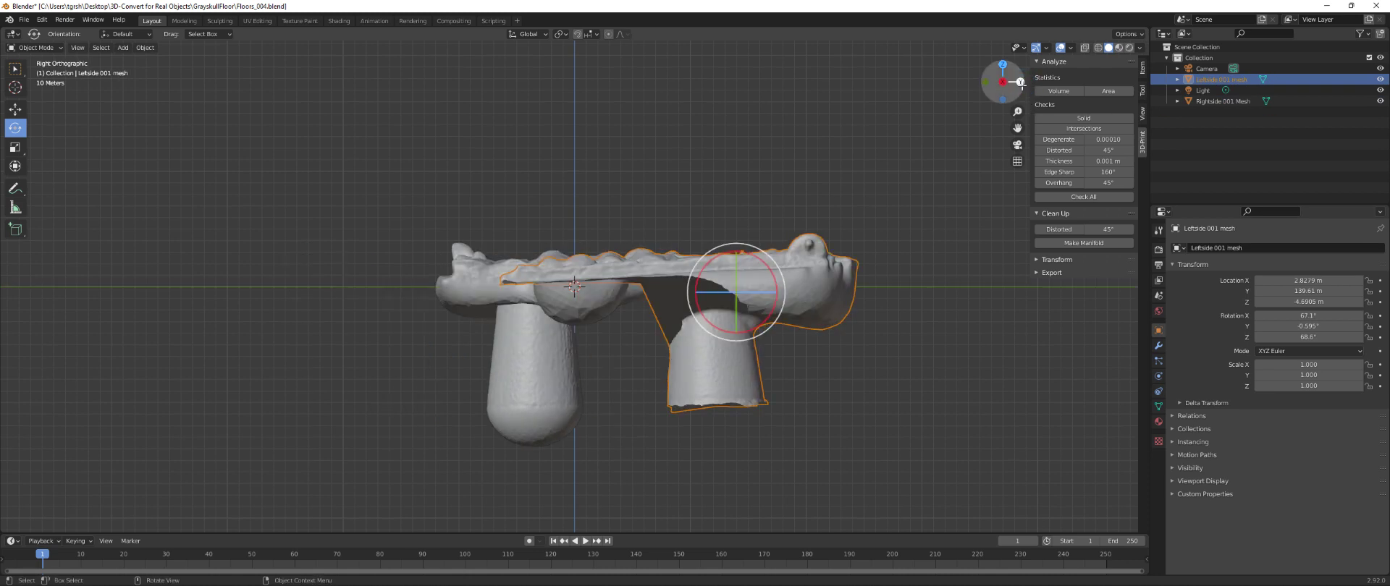
left_click_drag(763, 270, 764, 265)
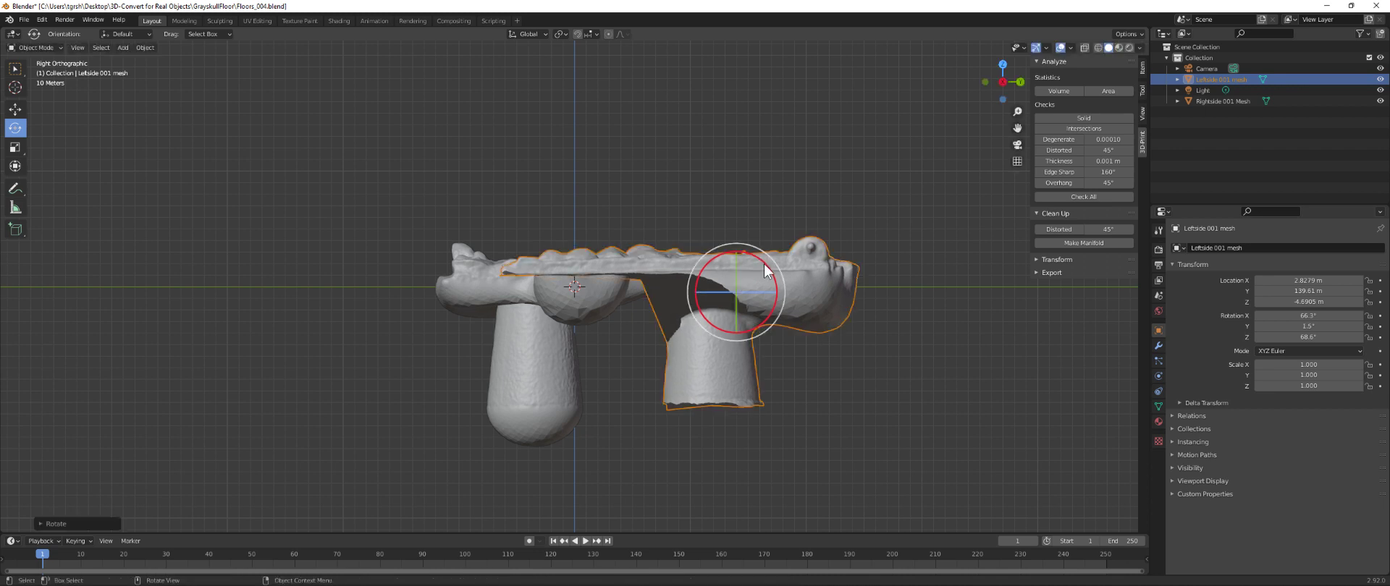
left_click(15, 109)
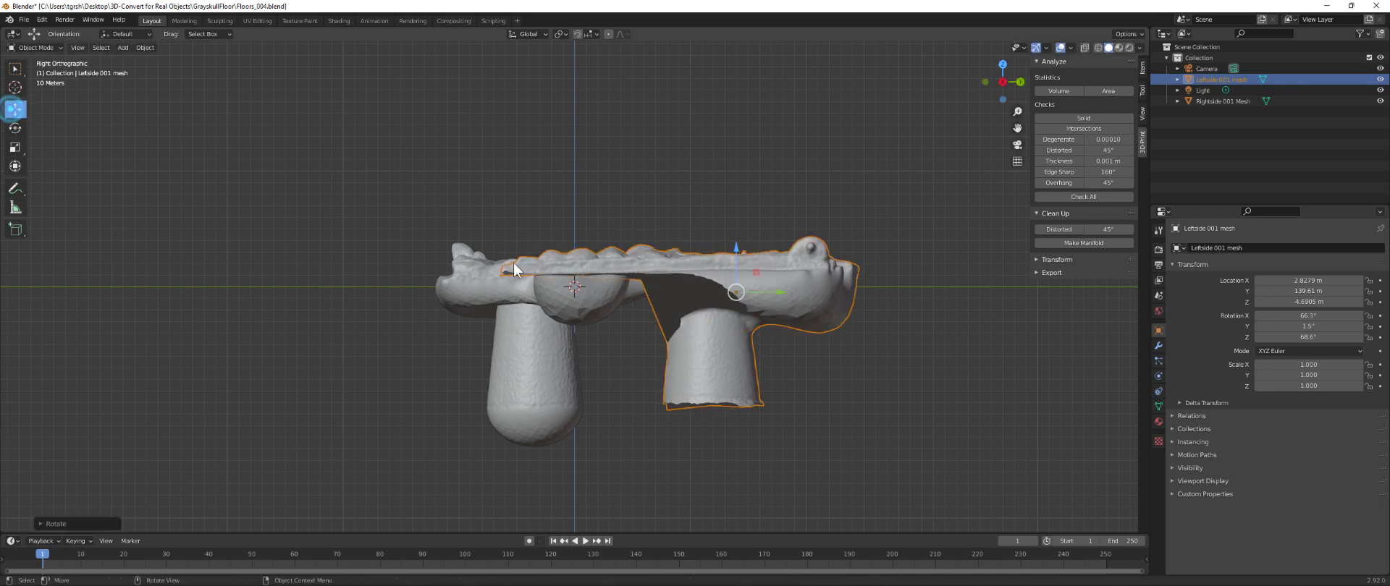
- Drag the left half down to Z -13.133 m and orbit to check the joined slab
left_click_drag(736, 251, 734, 258)
left_click(745, 180)
middle_click_drag(745, 180, 553, 205)
scroll(508, 291, "up", 4)
scroll(557, 238, "down", 5)
middle_click_drag(561, 254, 463, 257)
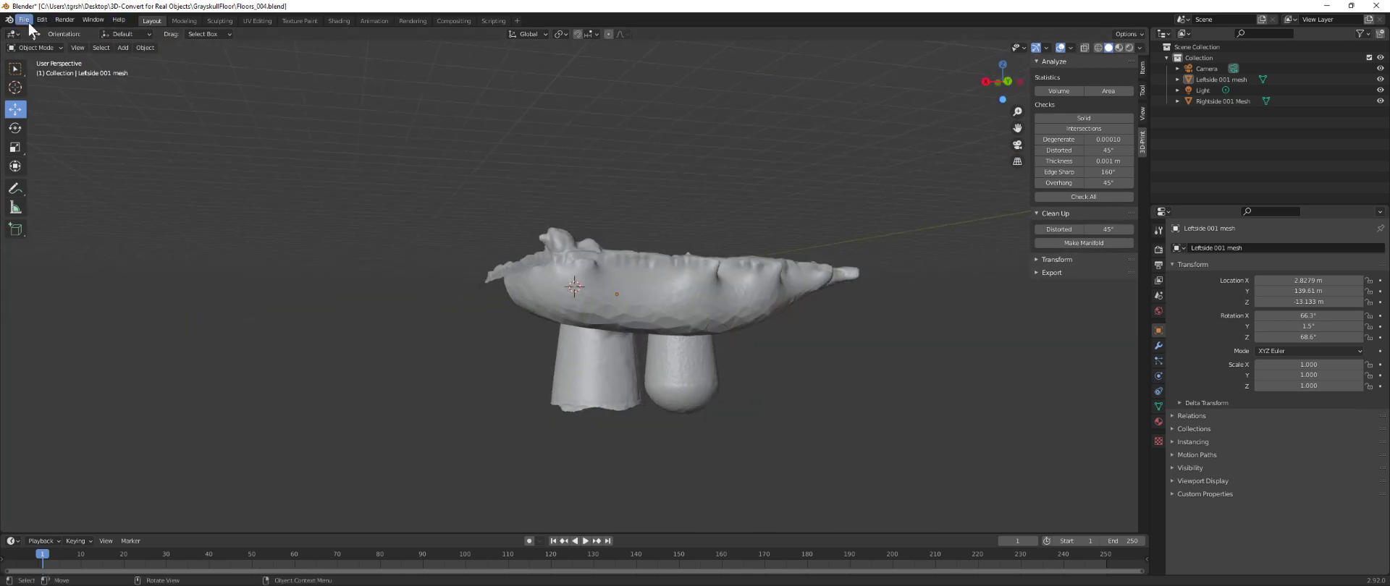
- Open the Save Copy dialog twice and cancel it both times
left_click(26, 20)
left_click(34, 107)
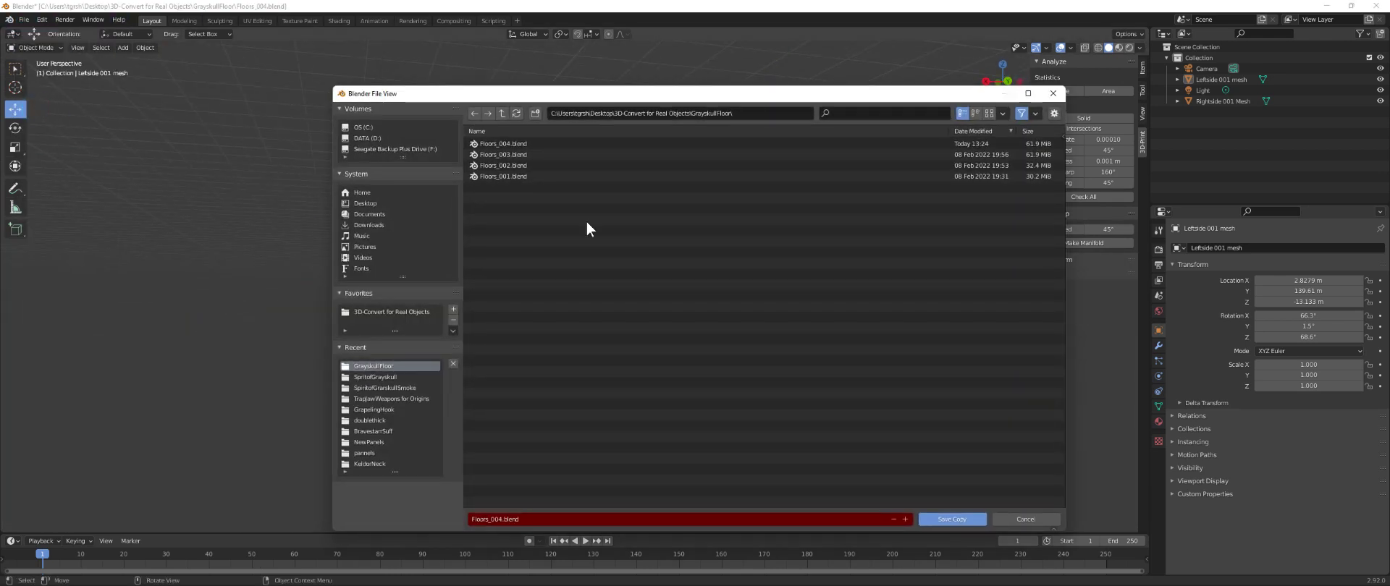
left_click(1010, 520)
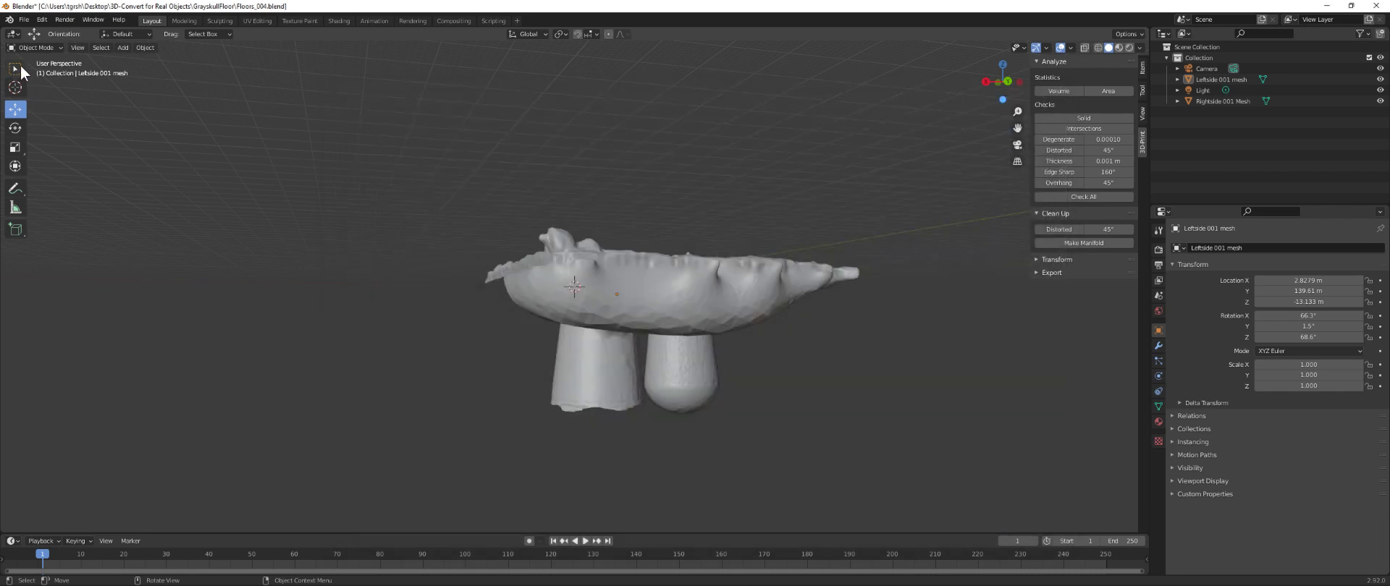
left_click(23, 19)
left_click(32, 112)
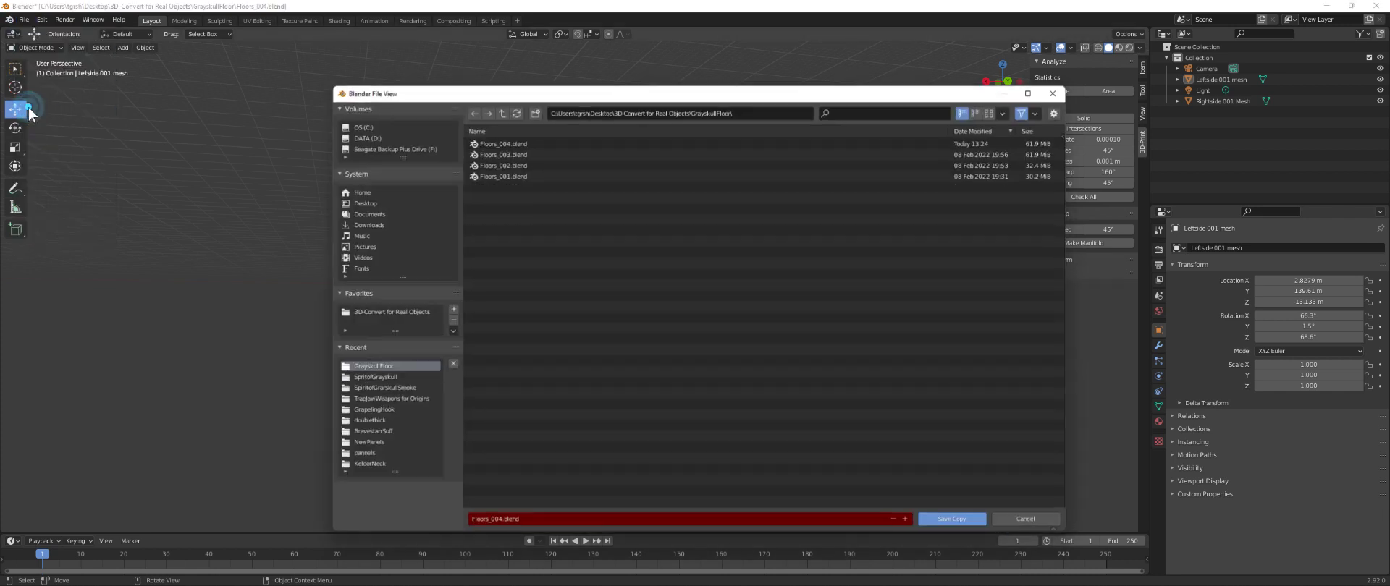
left_click(1008, 521)
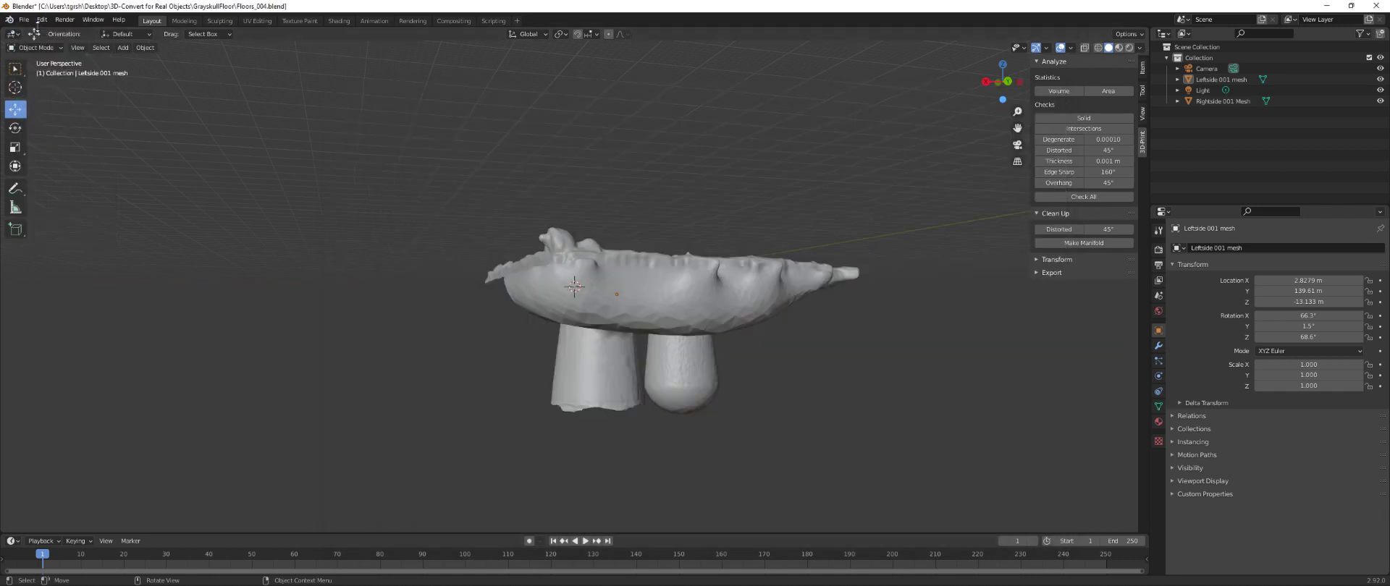
- Save the project under the new name Floors_005.blend
left_click(24, 19)
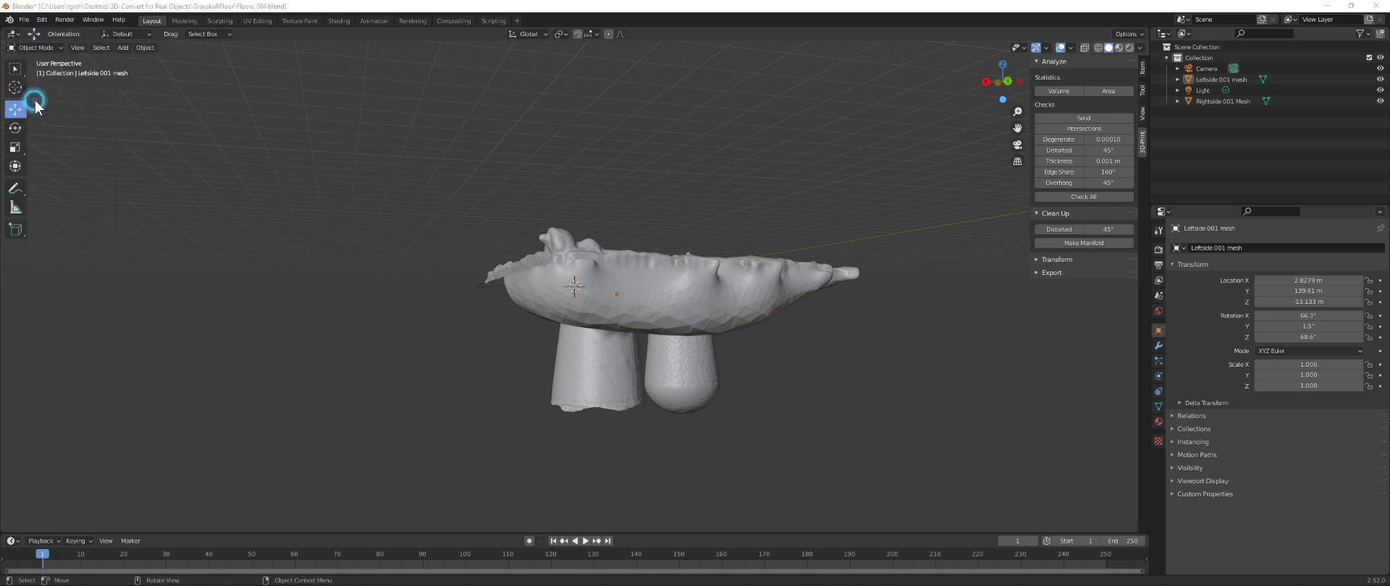
left_click(42, 102)
left_click(503, 144)
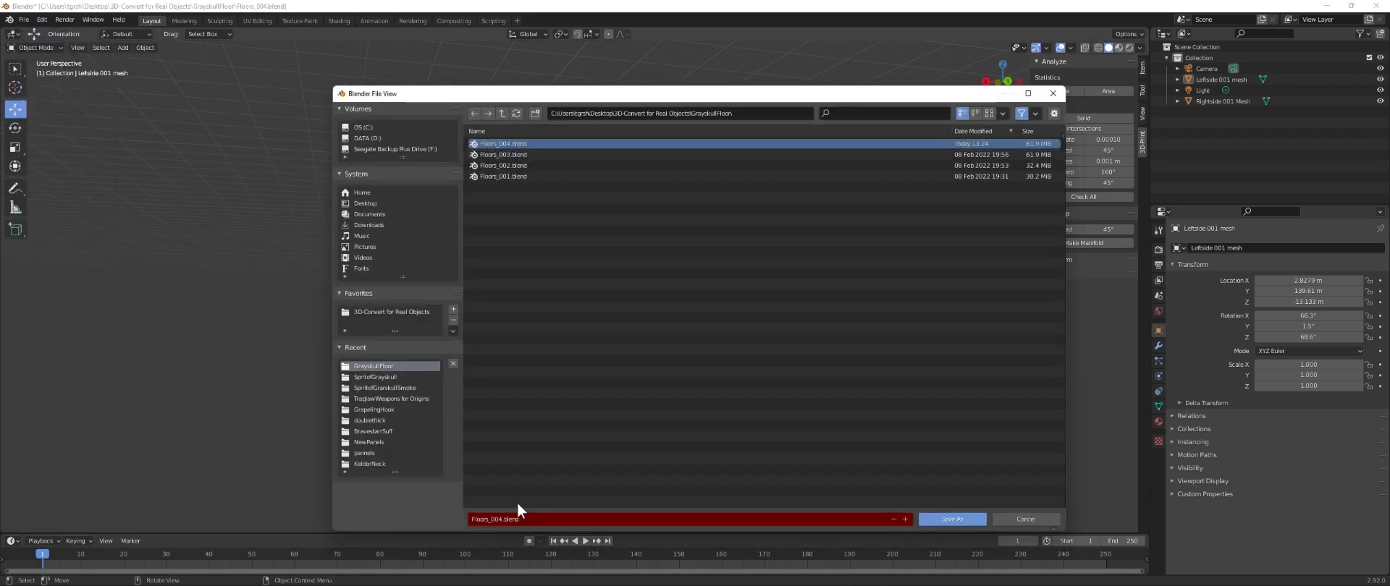
left_click(502, 519)
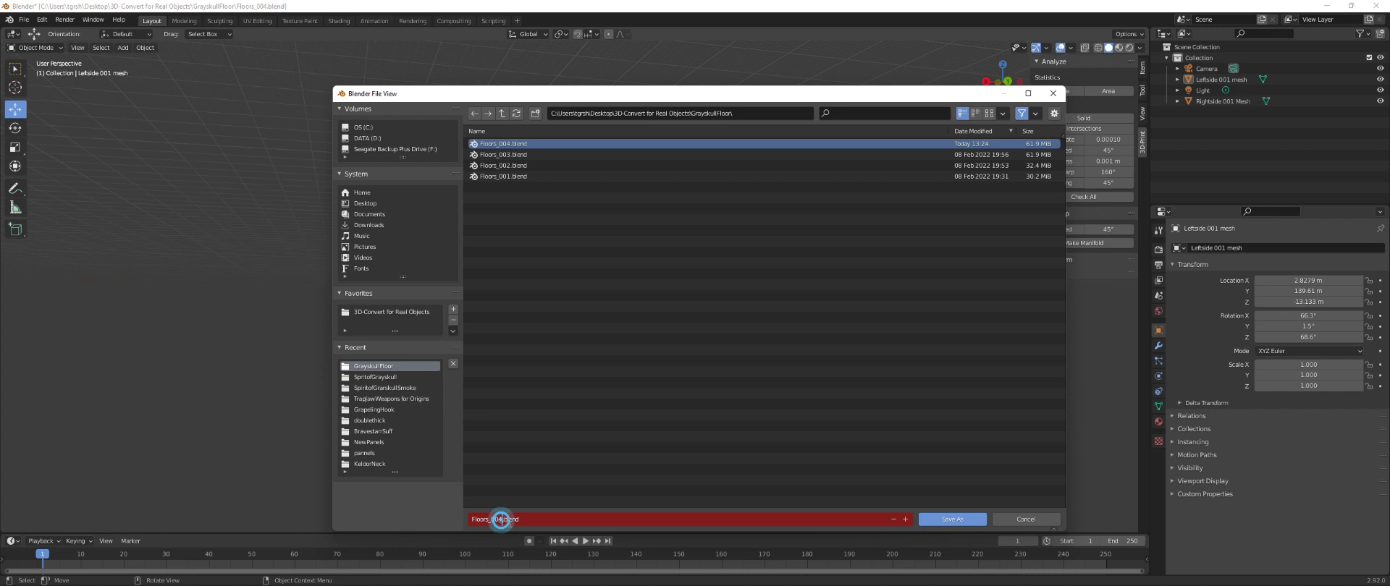
key("BackSpace")
type("5")
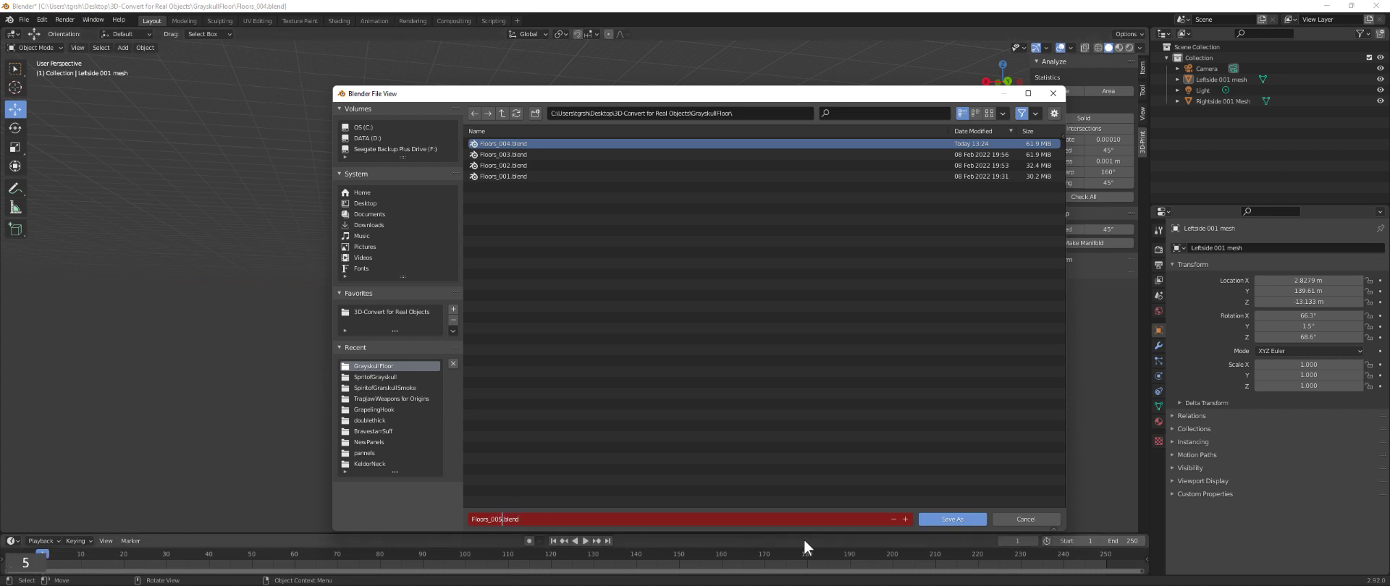
left_click(957, 519)
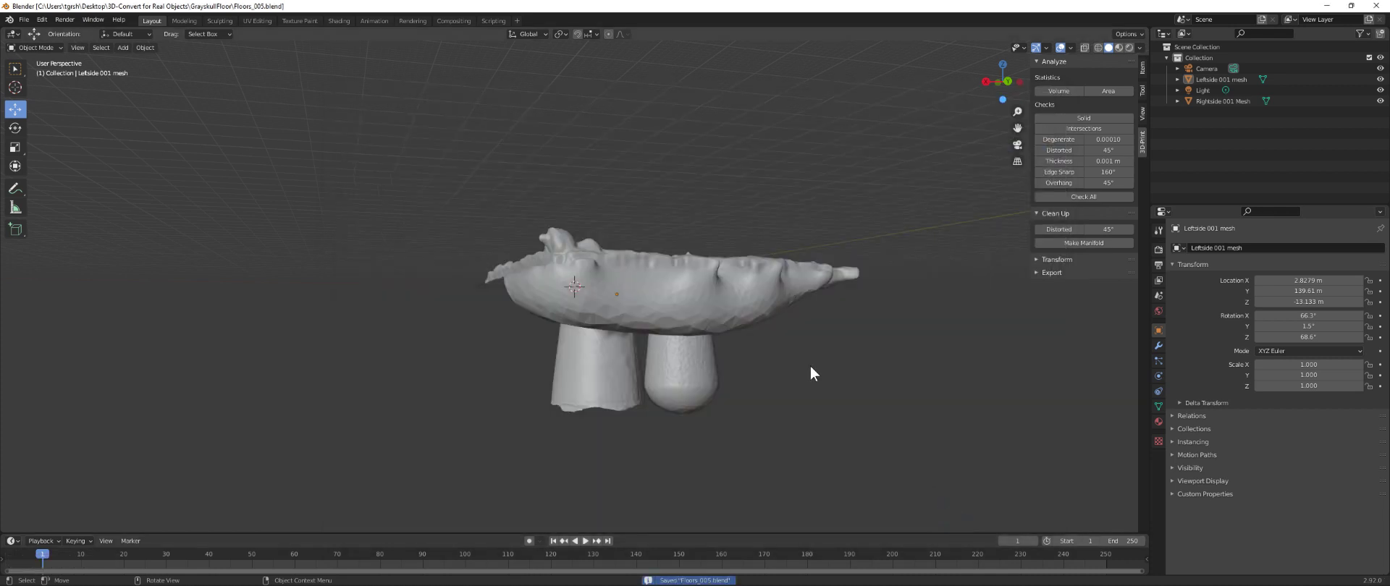
left_click(120, 50)
- Add a mesh cube, enlarge its Size to 100 m in the Add Cube panel, then view from above
mouse_move(123, 59)
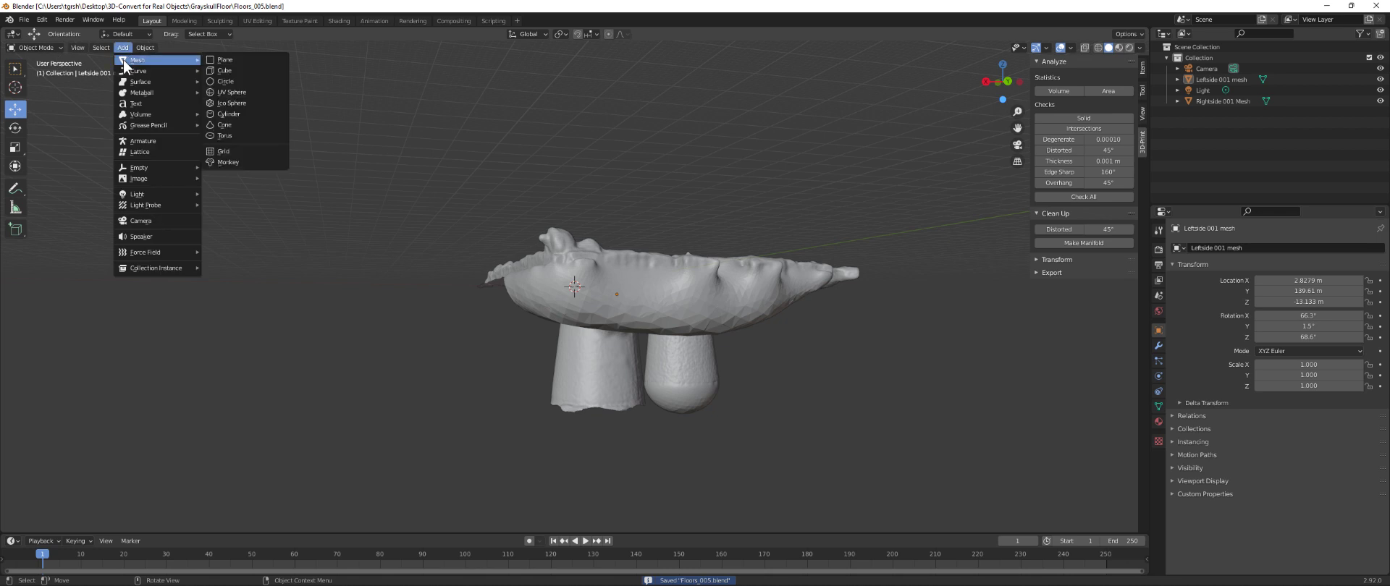
left_click(226, 70)
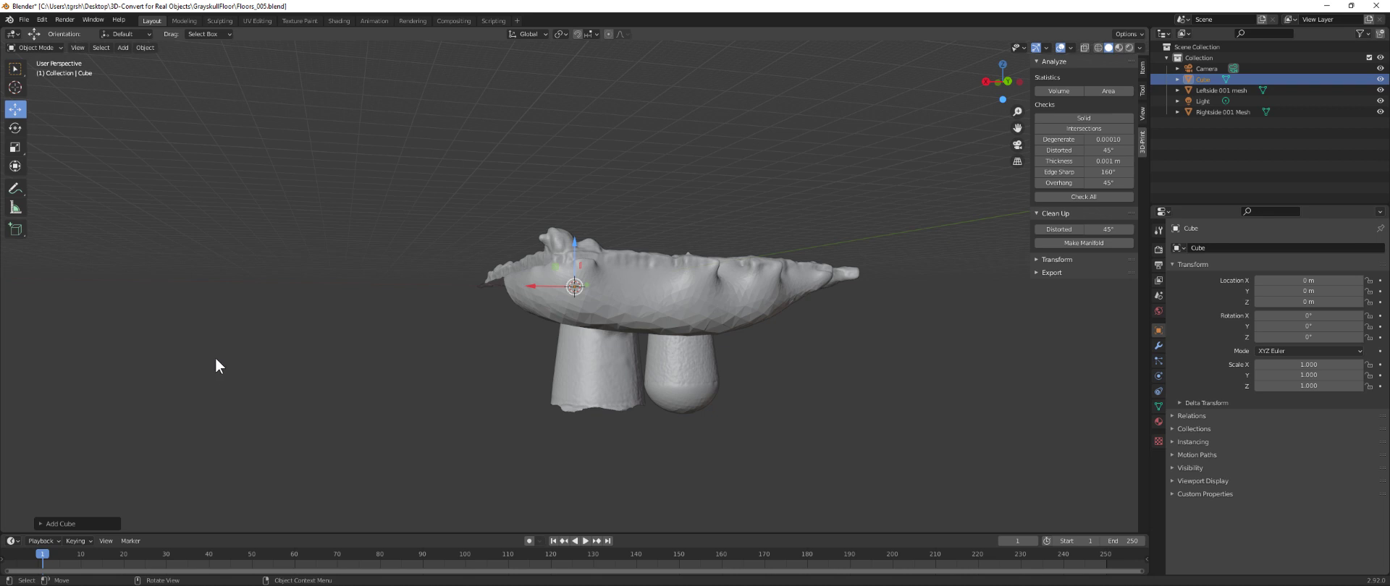
left_click(39, 524)
left_click_drag(114, 431, 453, 451)
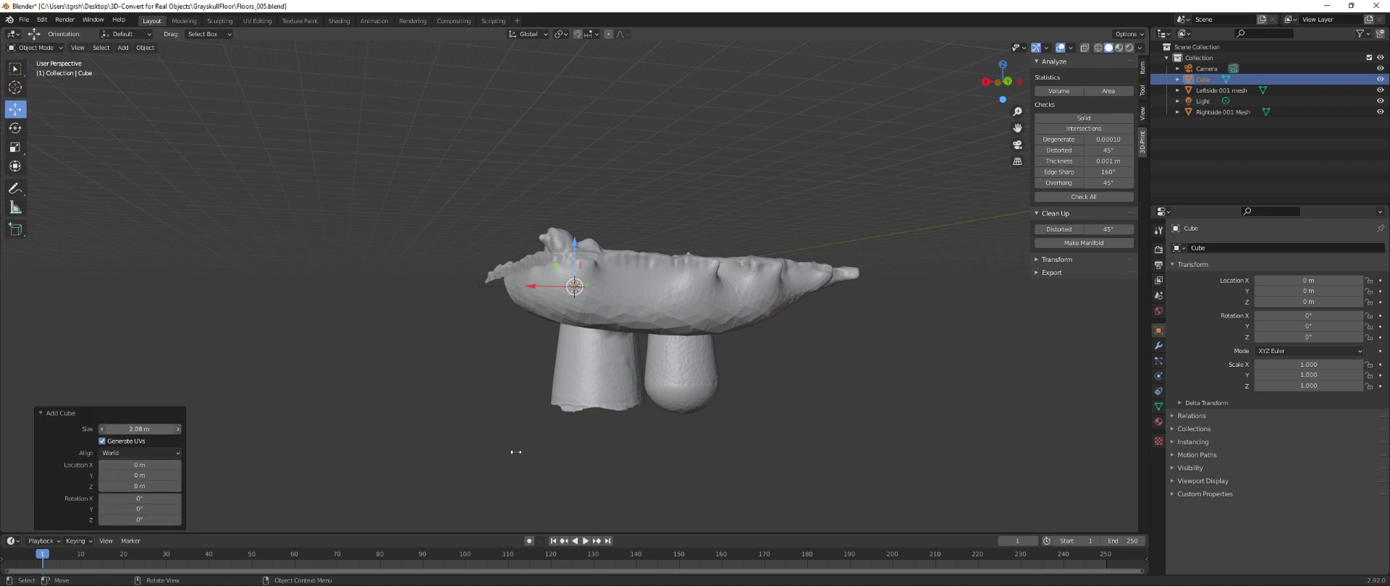
left_click_drag(109, 429, 421, 428)
left_click_drag(1020, 402, 401, 421)
left_click_drag(932, 372, 644, 411)
left_click_drag(822, 413, 613, 419)
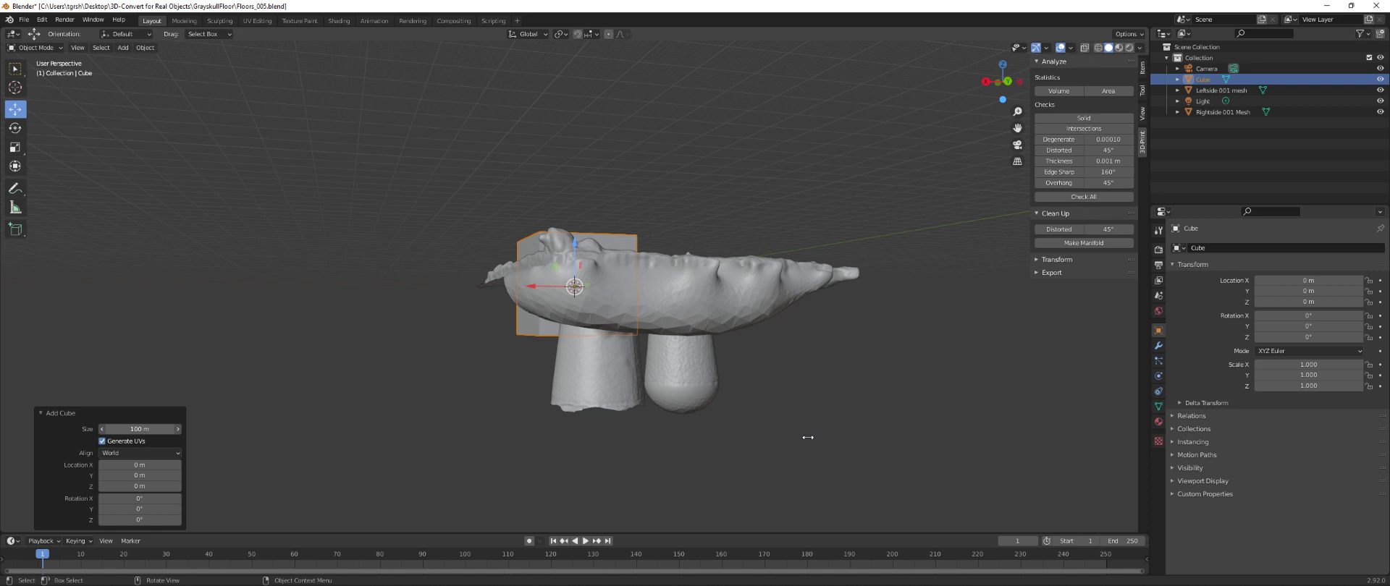
left_click(118, 429)
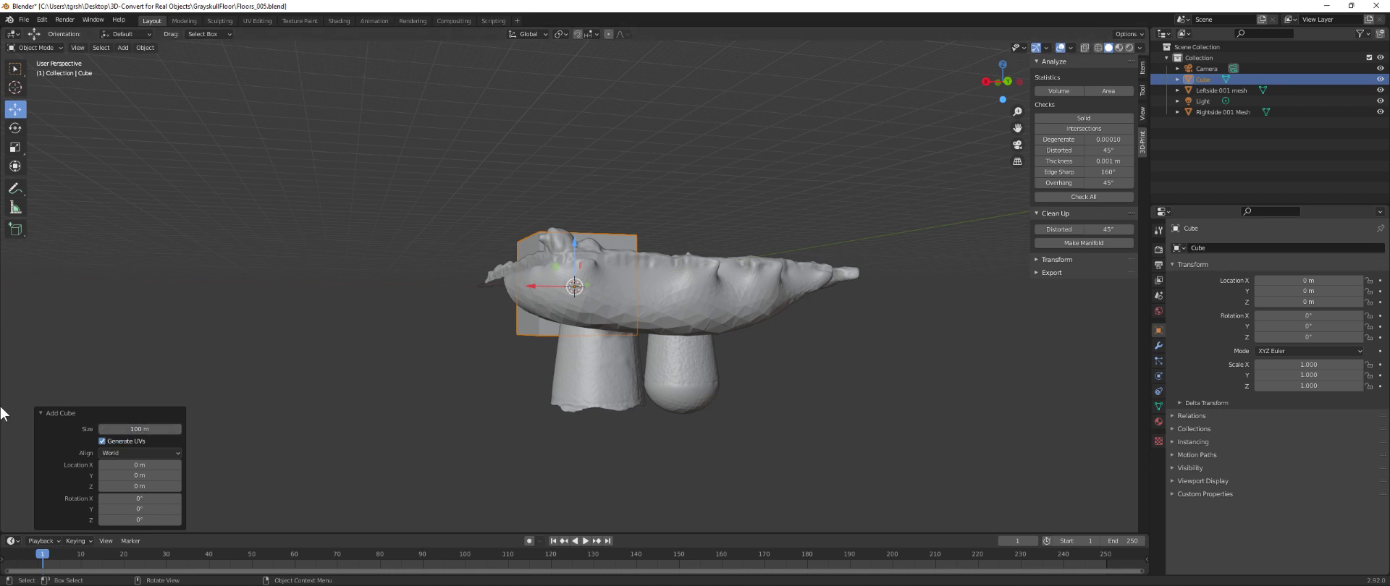
left_click_drag(274, 375, 483, 348)
middle_click_drag(484, 348, 309, 439)
- Move the cube to -122.02 m X, 109.87 m Y between the pillars and enter Edit Mode
left_click(564, 271)
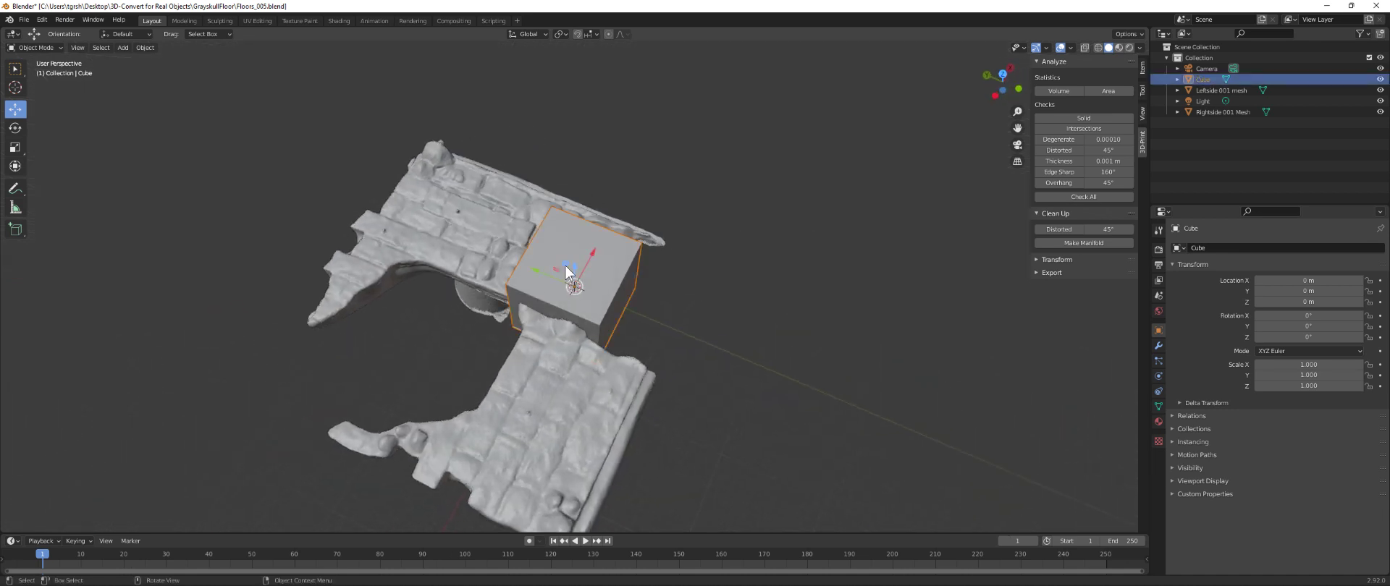
key("g")
key("y")
left_click(399, 237)
left_click(459, 212)
left_click_drag(476, 198, 447, 313)
middle_click_drag(447, 313, 614, 348)
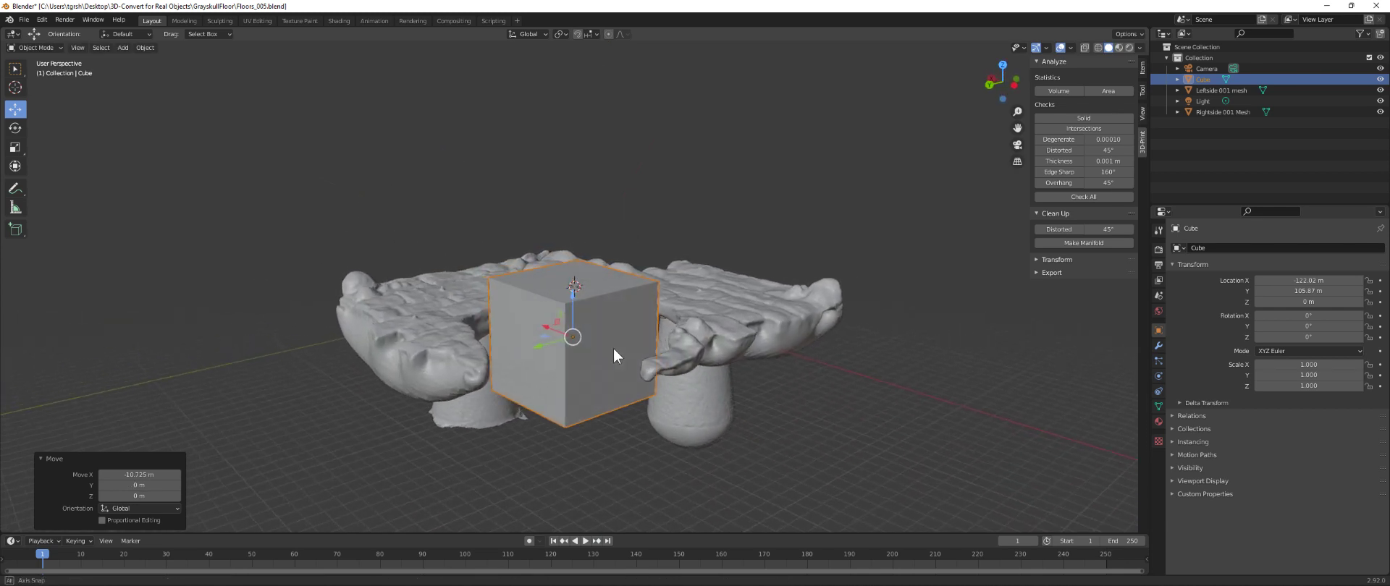
key("Tab")
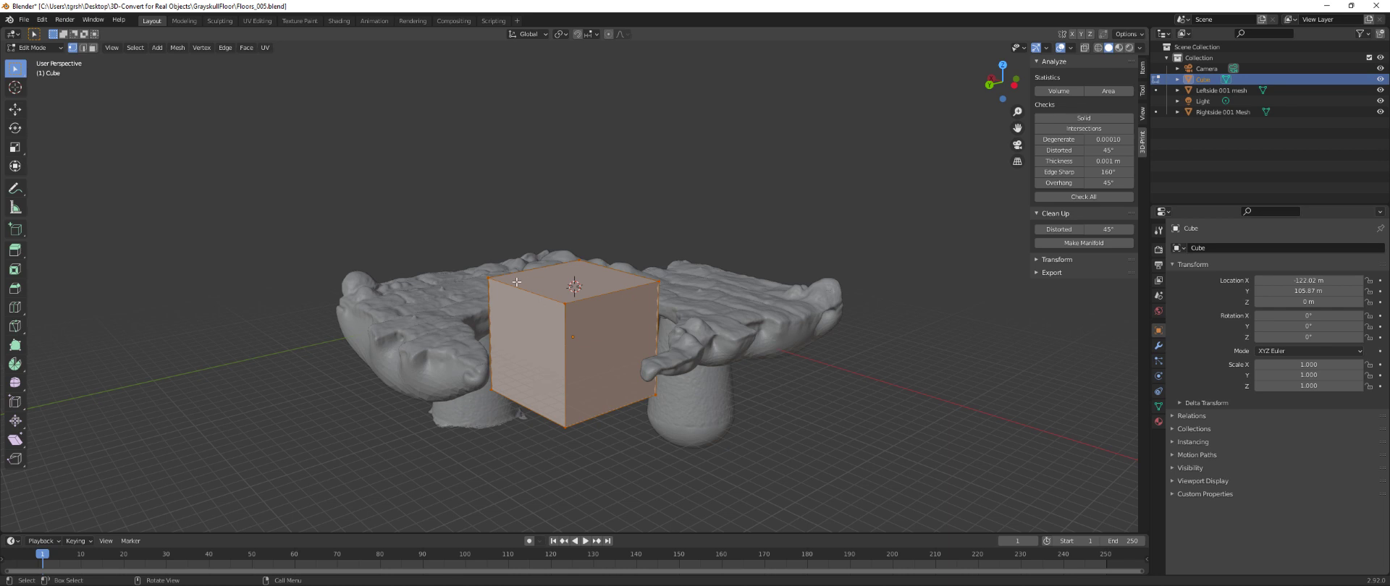
- Subdivide the cube mesh with 100 cuts, leaving smoothness at 0
left_click(224, 48)
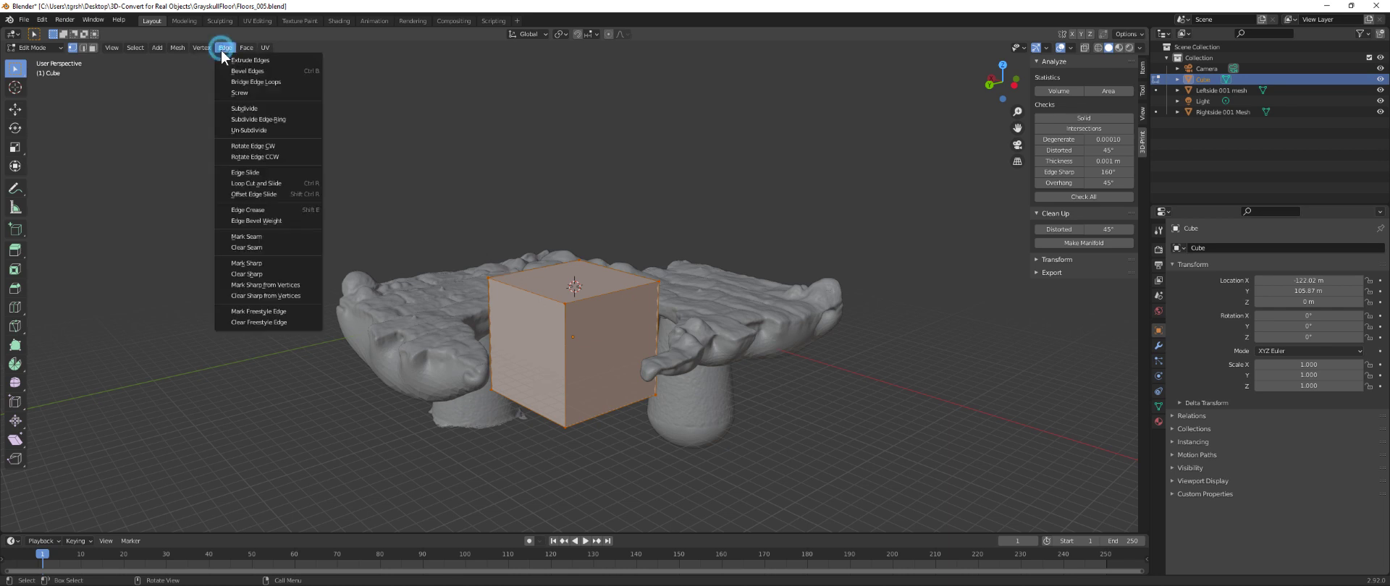
left_click(233, 109)
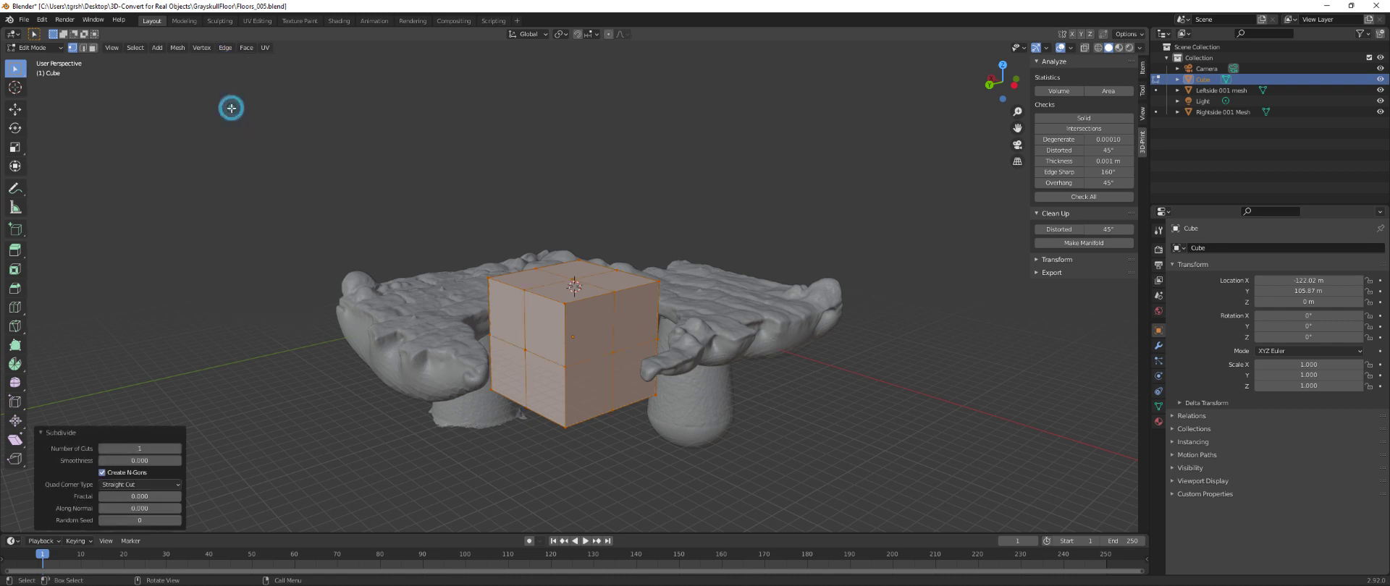
left_click_drag(106, 454, 153, 454)
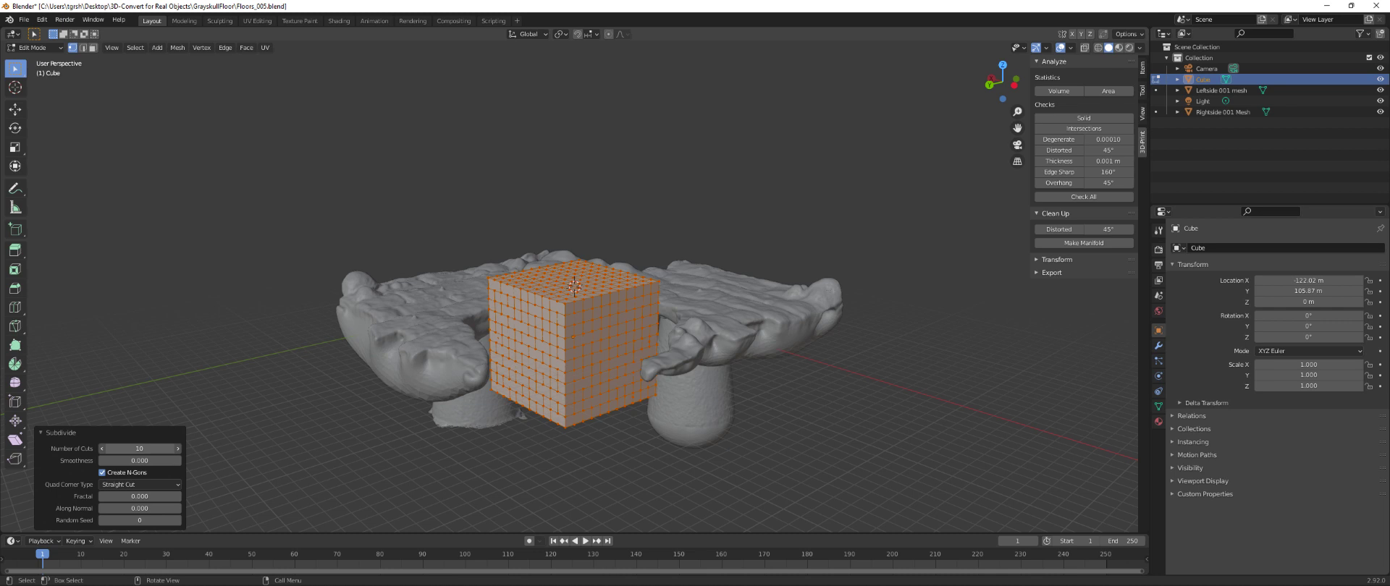
left_click(139, 449)
type("0")
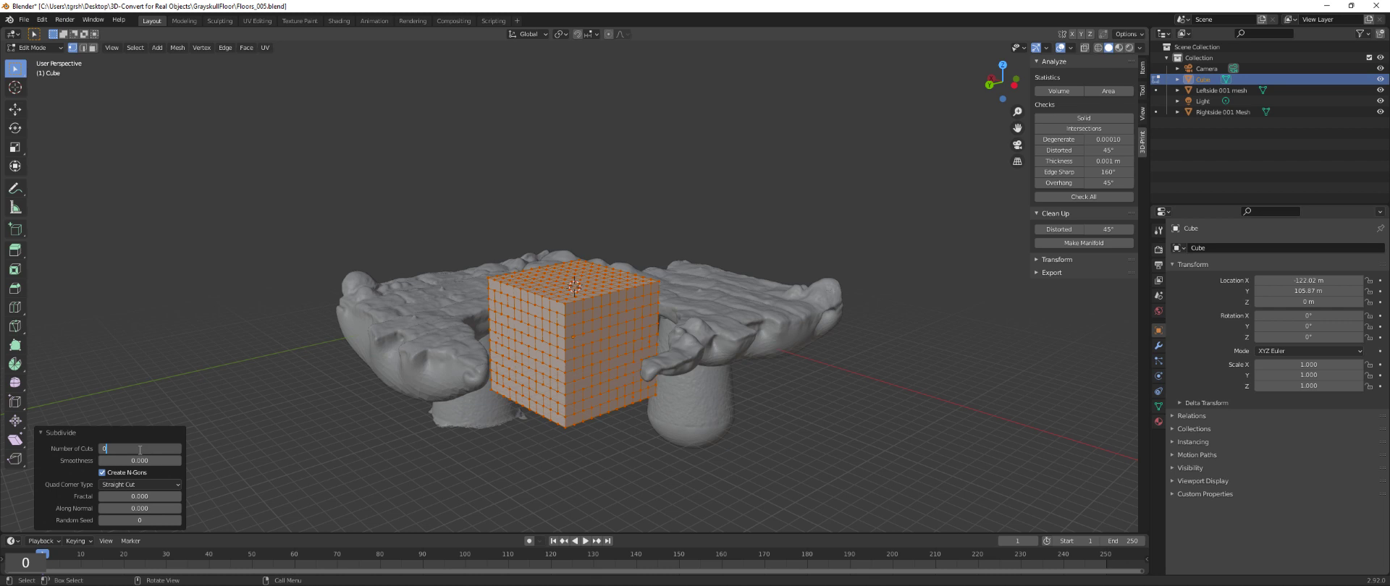
key("BackSpace")
type("100")
key("Tab")
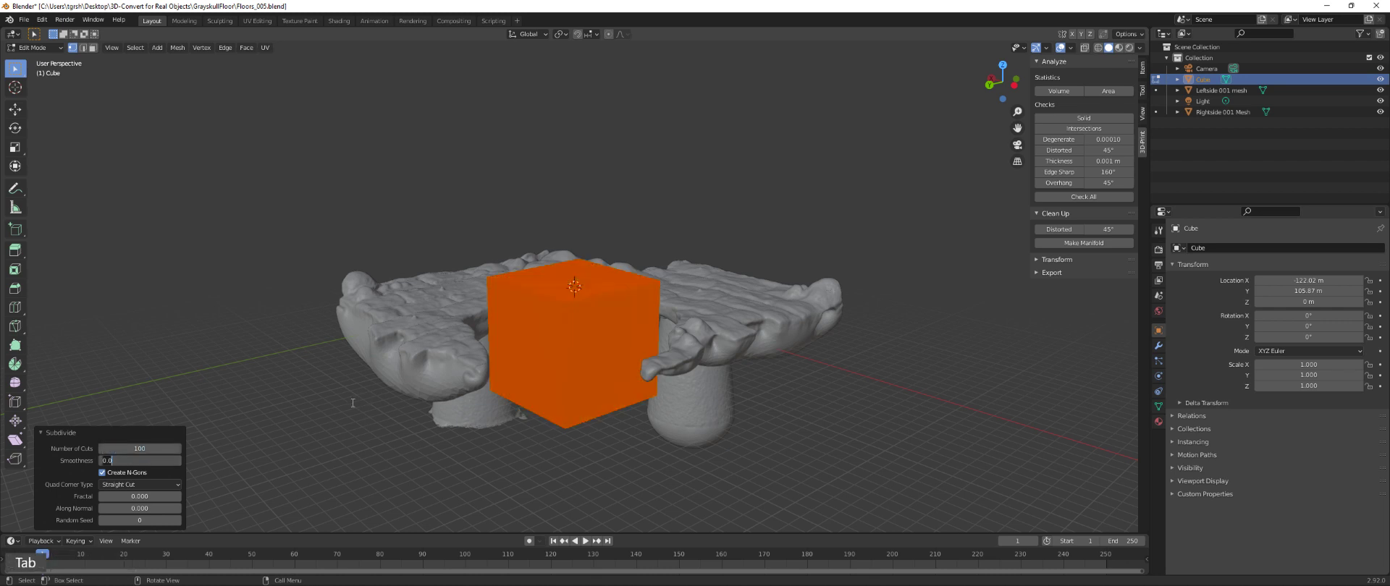
left_click(296, 419)
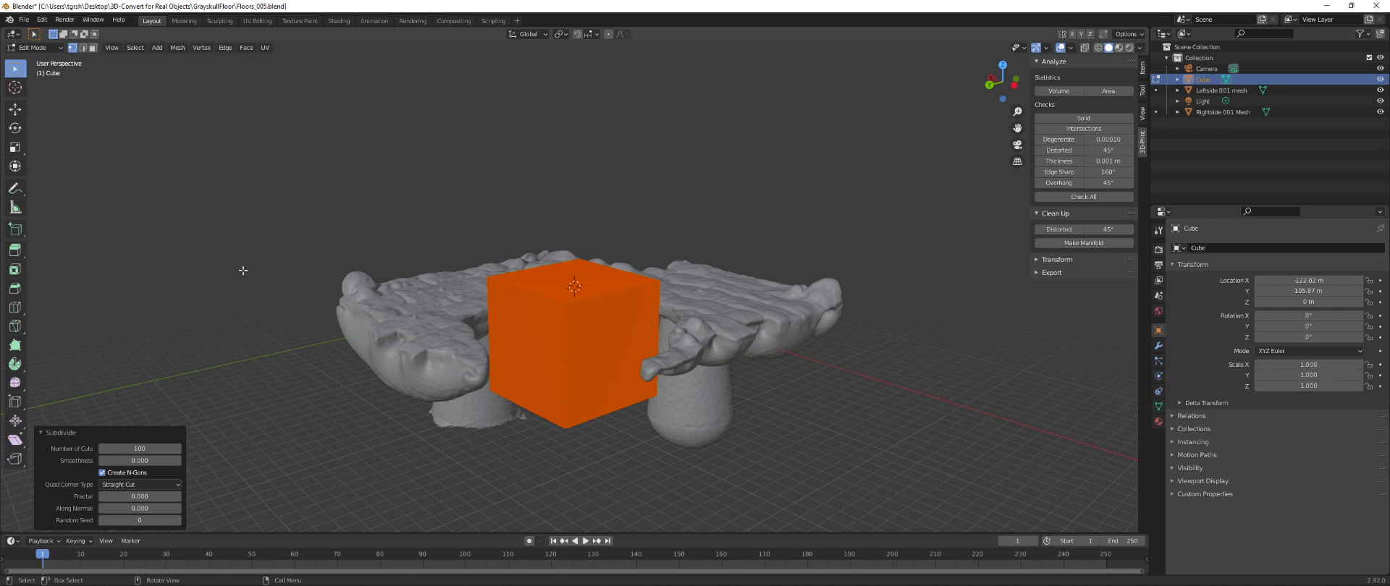
key("Escape")
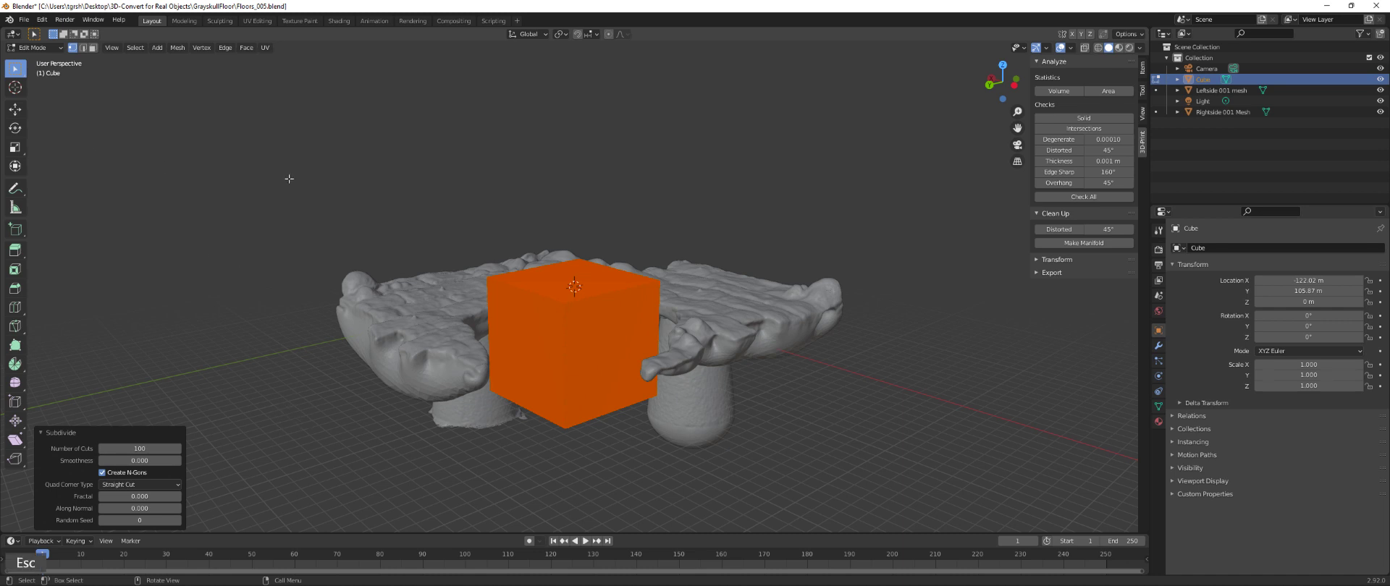
- Zoom to inspect the dense grid and return the cube to Object Mode
scroll(565, 394, "up", 5)
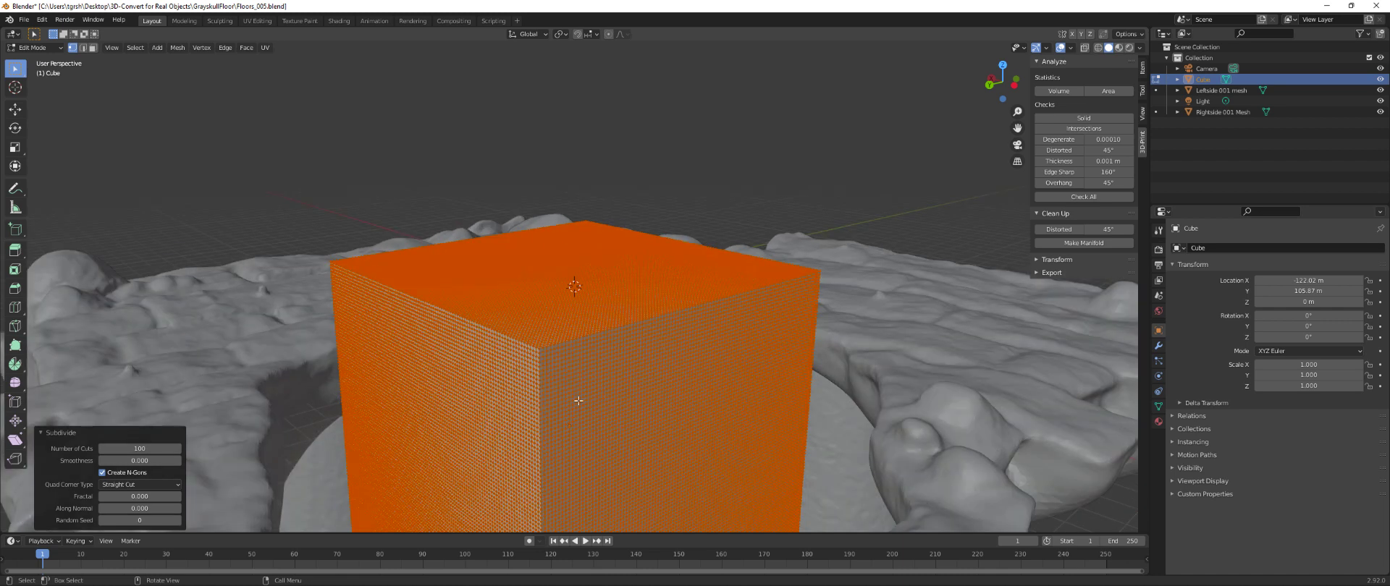
scroll(580, 402, "up", 2)
scroll(608, 422, "up", 3)
scroll(618, 427, "down", 10)
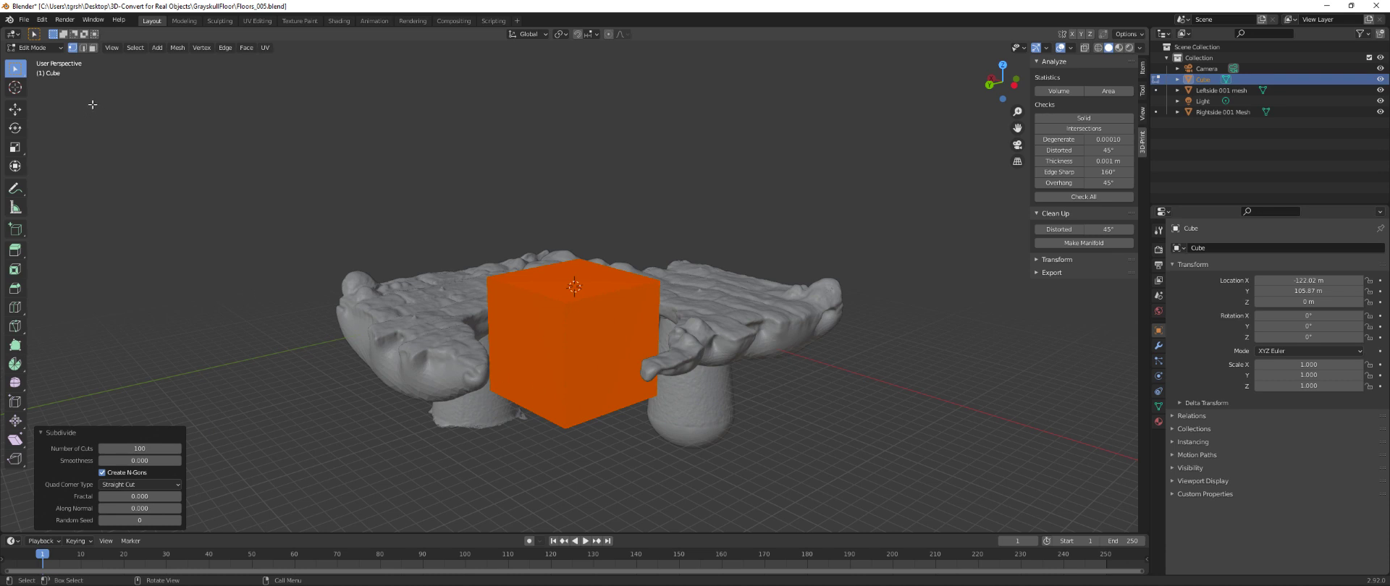
key("Tab")
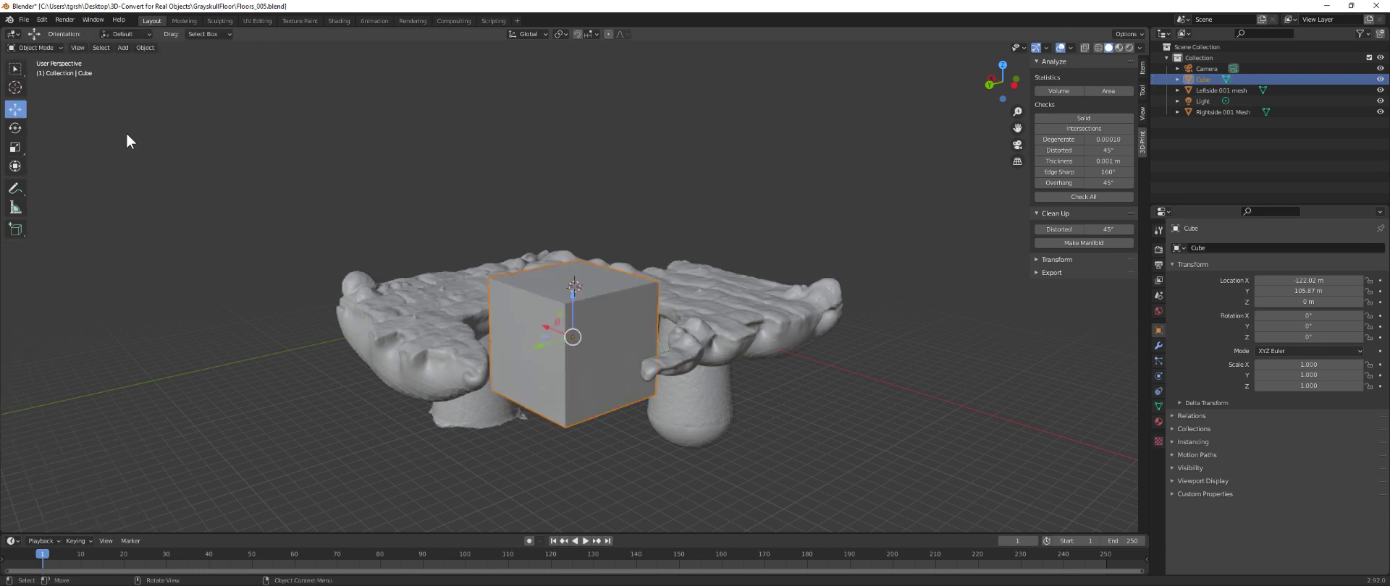
- Lower the cube to Z -82.426 m and flatten it to a 5.209 × 5.209 × 0.635 scale
left_click_drag(573, 294, 572, 390)
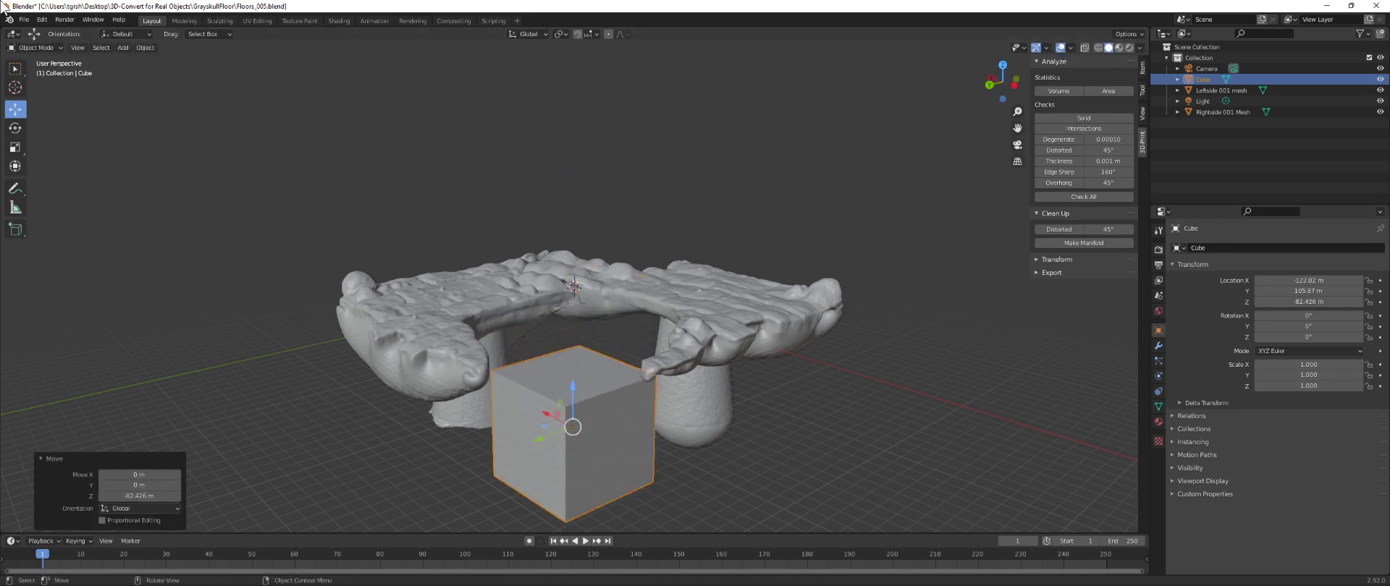
left_click(15, 147)
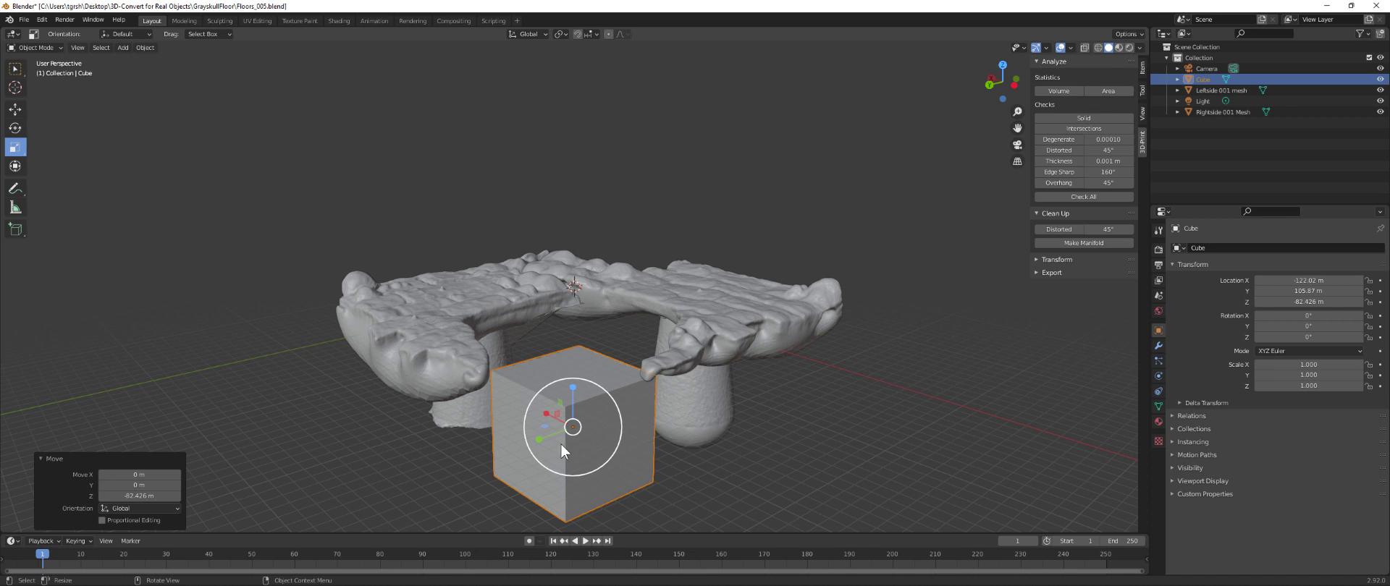
left_click_drag(573, 388, 797, 418)
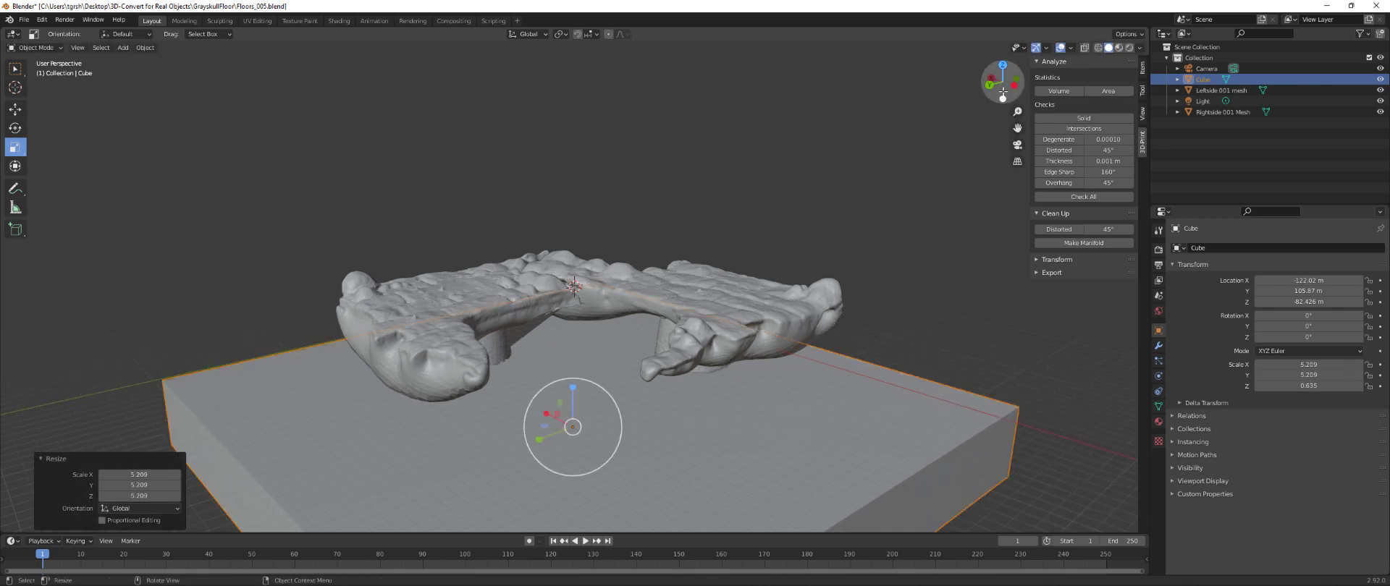
- Centre the base block under both scan halves in top view
left_click(1002, 64)
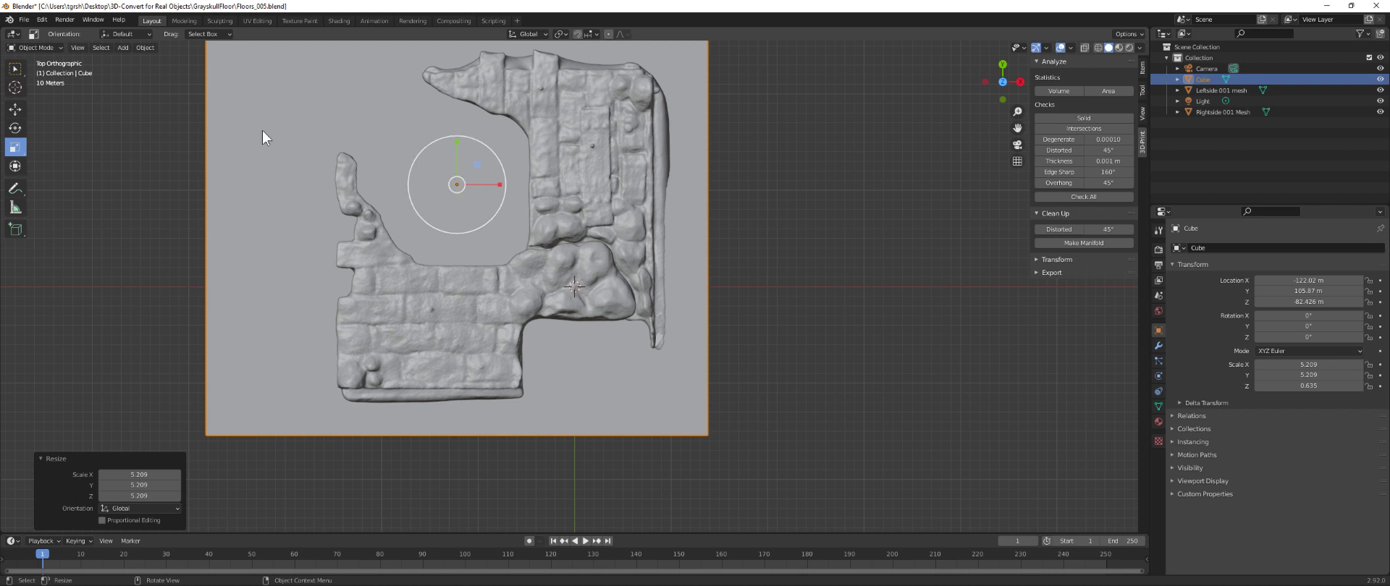
left_click(15, 109)
left_click_drag(497, 183, 519, 184)
left_click_drag(482, 142, 706, 247)
scroll(706, 249, "down", 1)
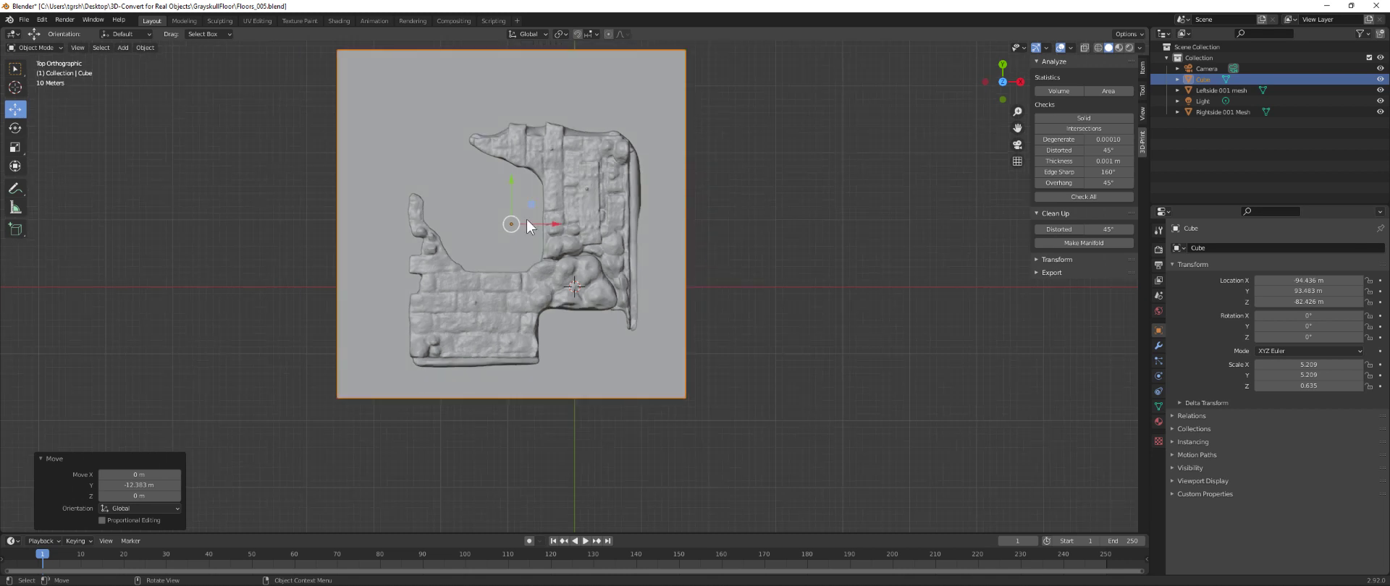
left_click_drag(554, 225, 564, 225)
left_click_drag(520, 185, 521, 197)
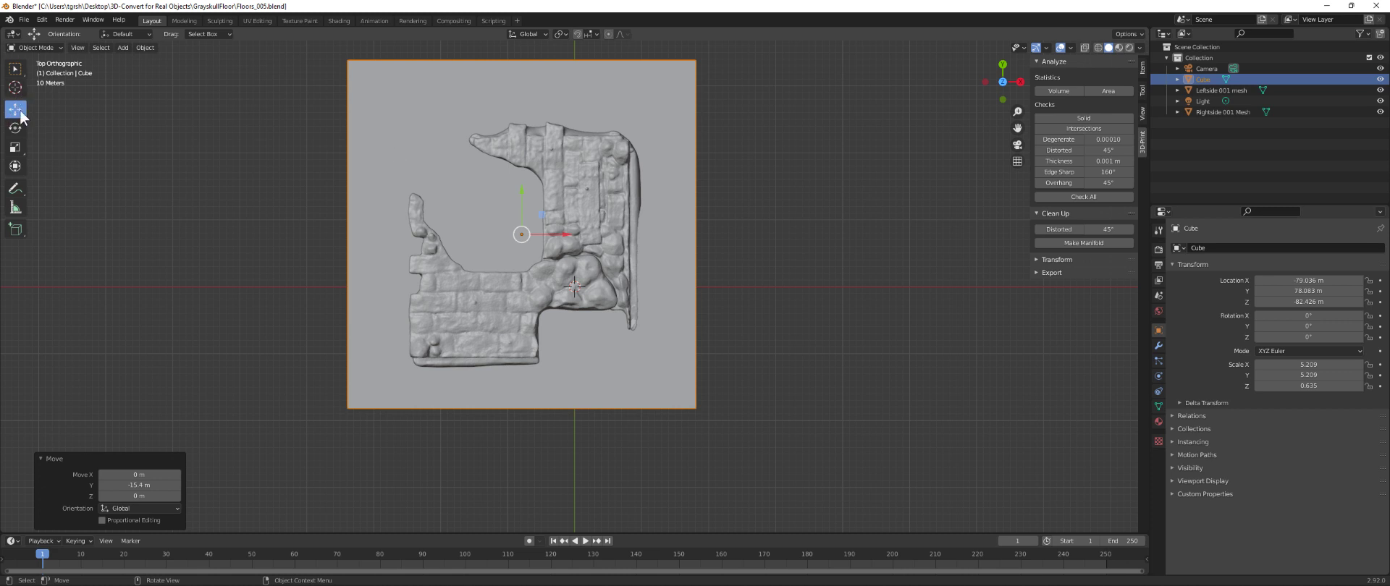
- Shrink the block to 3.898 wide and raise its Z scale to 1.711
left_click(24, 147)
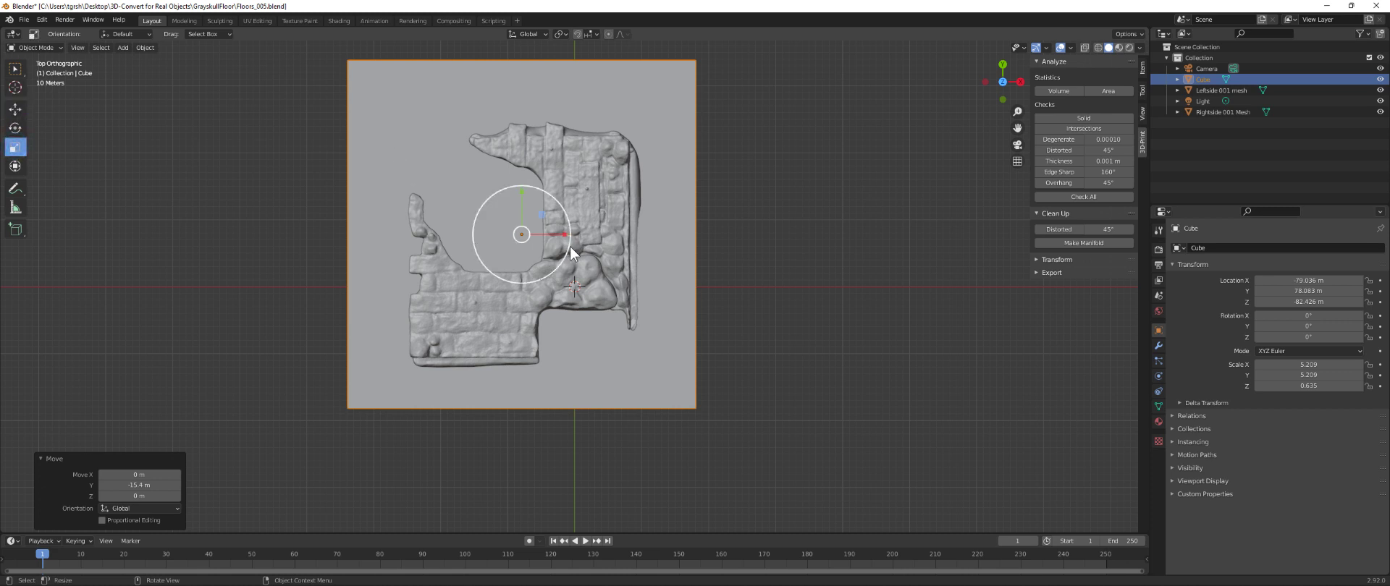
left_click_drag(570, 247, 556, 247)
left_click(15, 108)
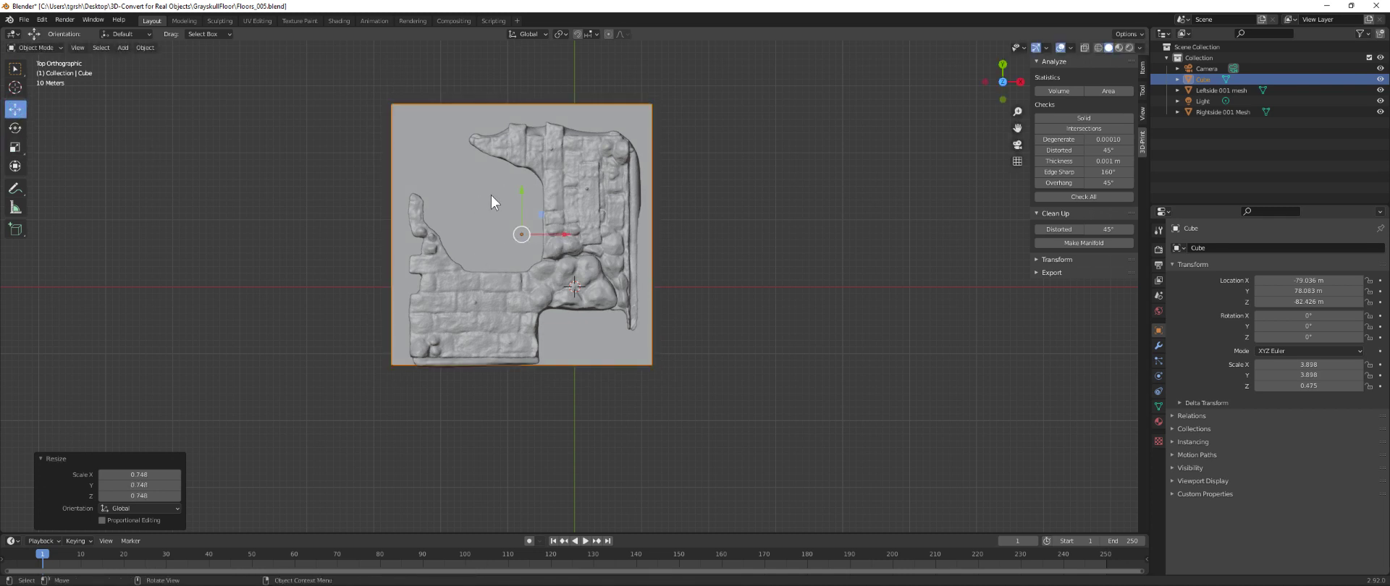
left_click_drag(521, 190, 524, 201)
middle_click_drag(581, 363, 575, 322)
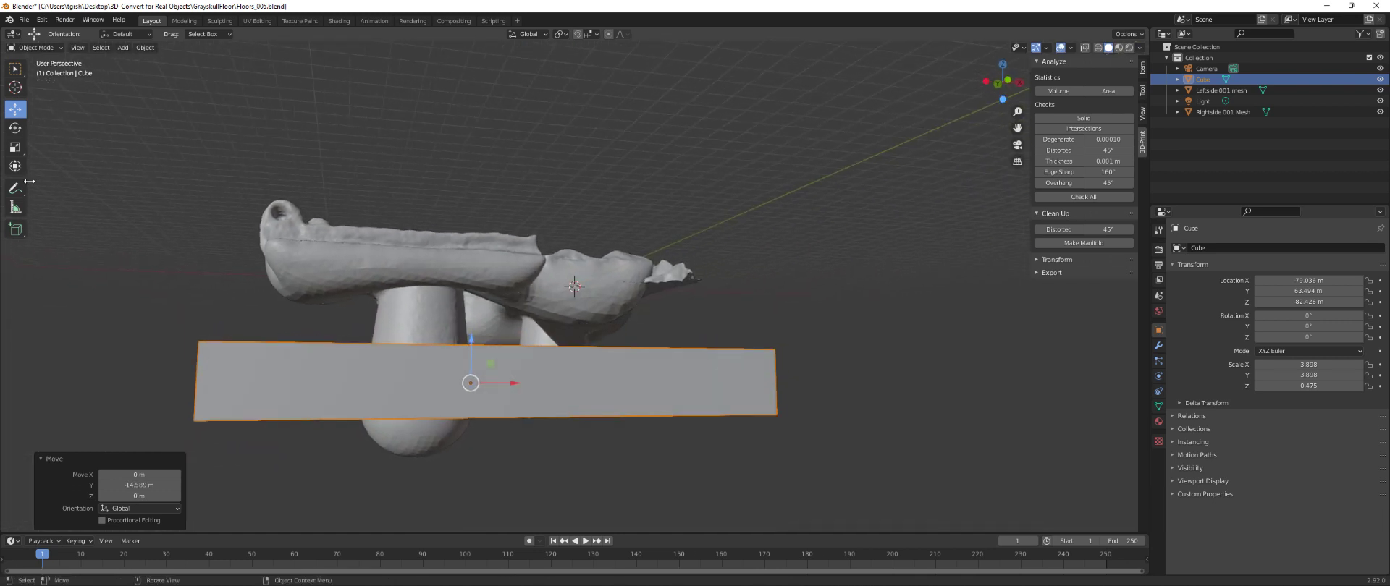
left_click(15, 147)
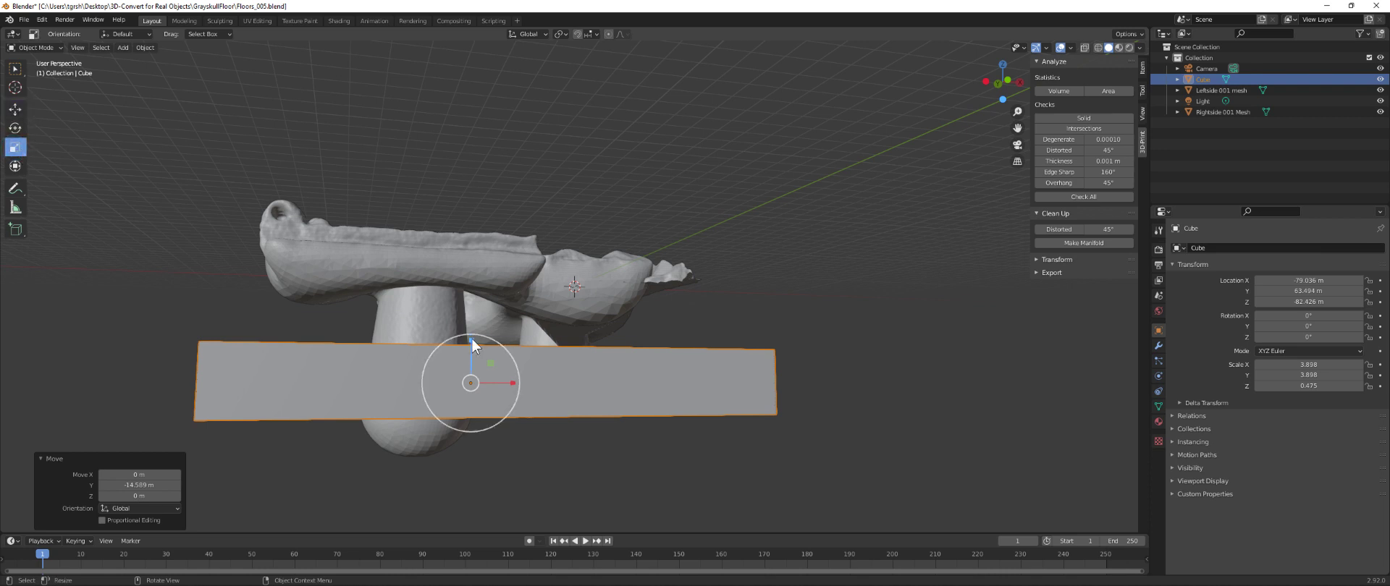
left_click_drag(472, 342, 495, 215)
middle_click_drag(543, 286, 486, 349)
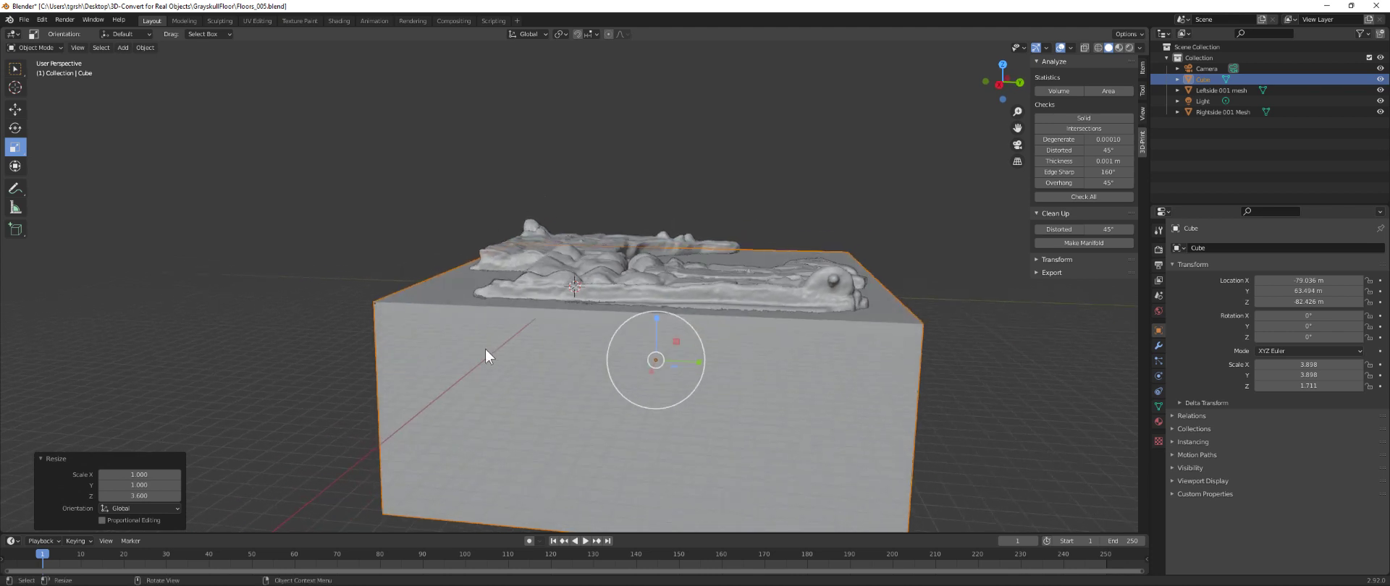
mouse_move(709, 361)
middle_mouse_down()
mouse_move(730, 366)
mouse_move(692, 368)
mouse_move(758, 382)
mouse_move(841, 362)
mouse_move(715, 376)
middle_mouse_up()
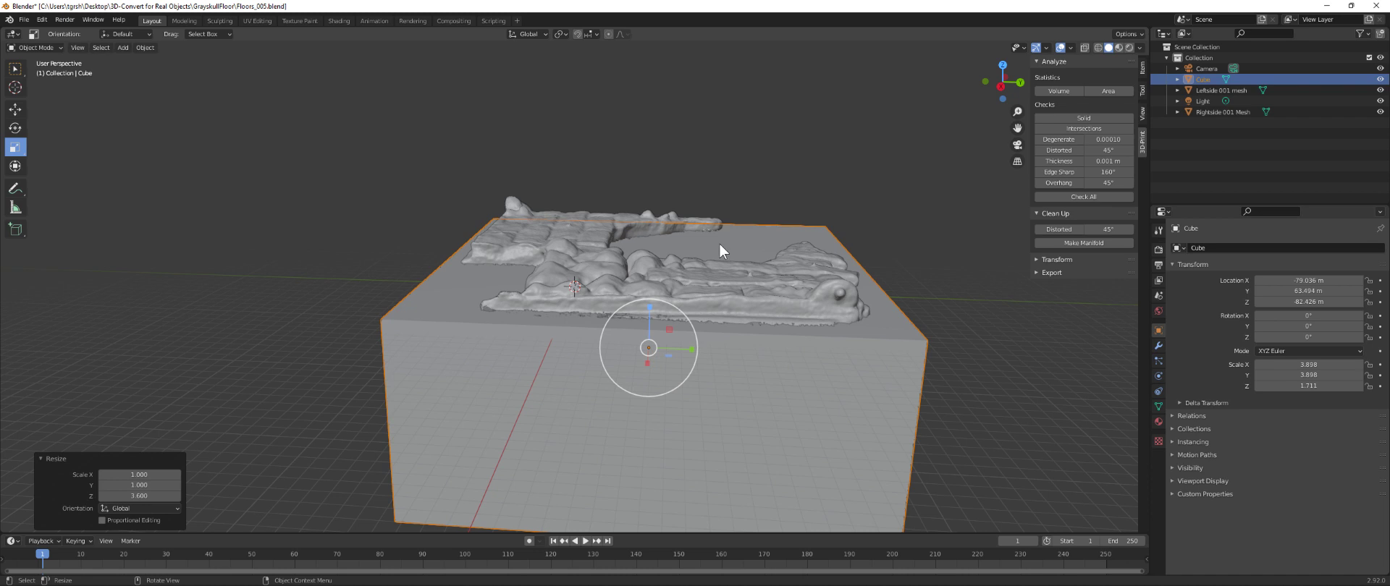
left_click(740, 276)
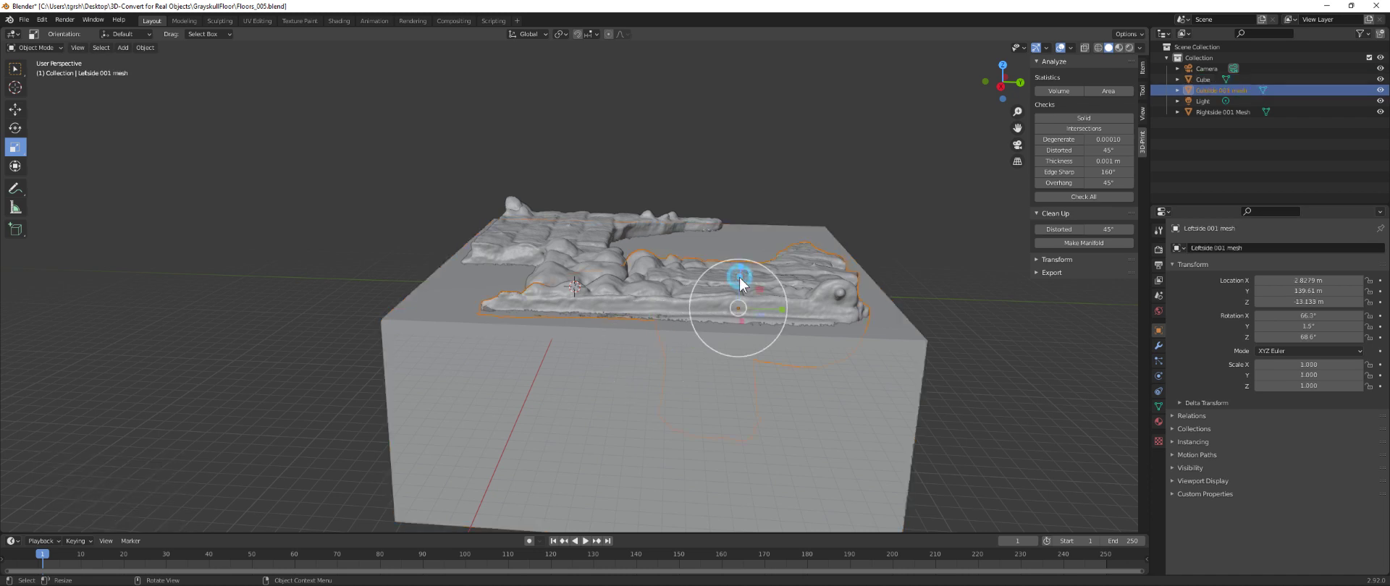
- Tilt Leftside 001 a further 0.913° about X, to 65.9° X, so it lies level on the block
left_click(15, 127)
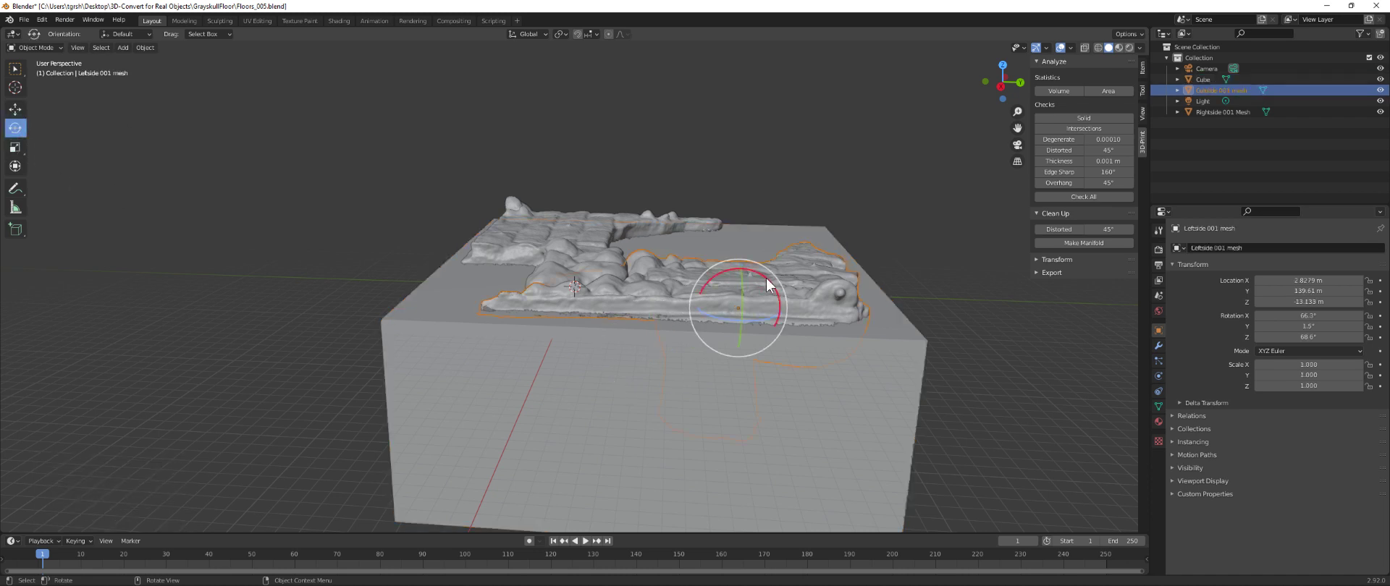
left_click_drag(766, 282, 768, 281)
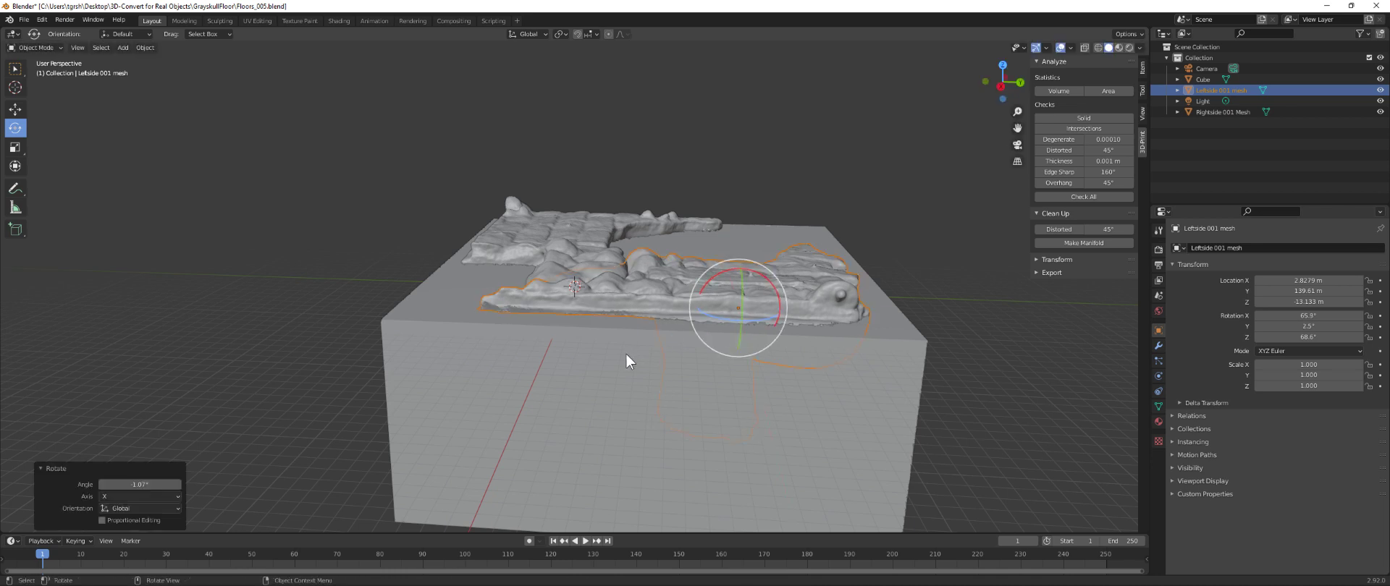
scroll(622, 356, "up", 4)
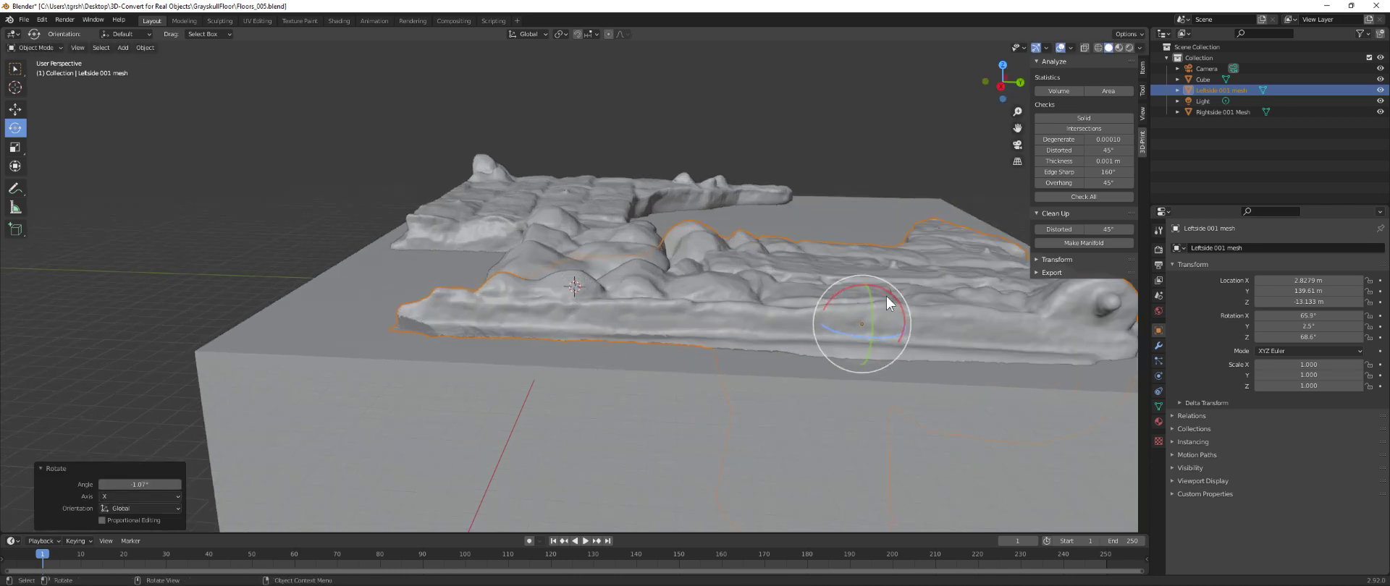
left_click_drag(892, 299, 885, 300)
mouse_move(773, 356)
middle_mouse_down()
mouse_move(780, 404)
mouse_move(776, 376)
middle_mouse_up()
mouse_move(776, 371)
middle_mouse_down()
mouse_move(775, 354)
mouse_move(767, 414)
mouse_move(779, 351)
mouse_move(763, 360)
mouse_move(770, 380)
middle_mouse_up()
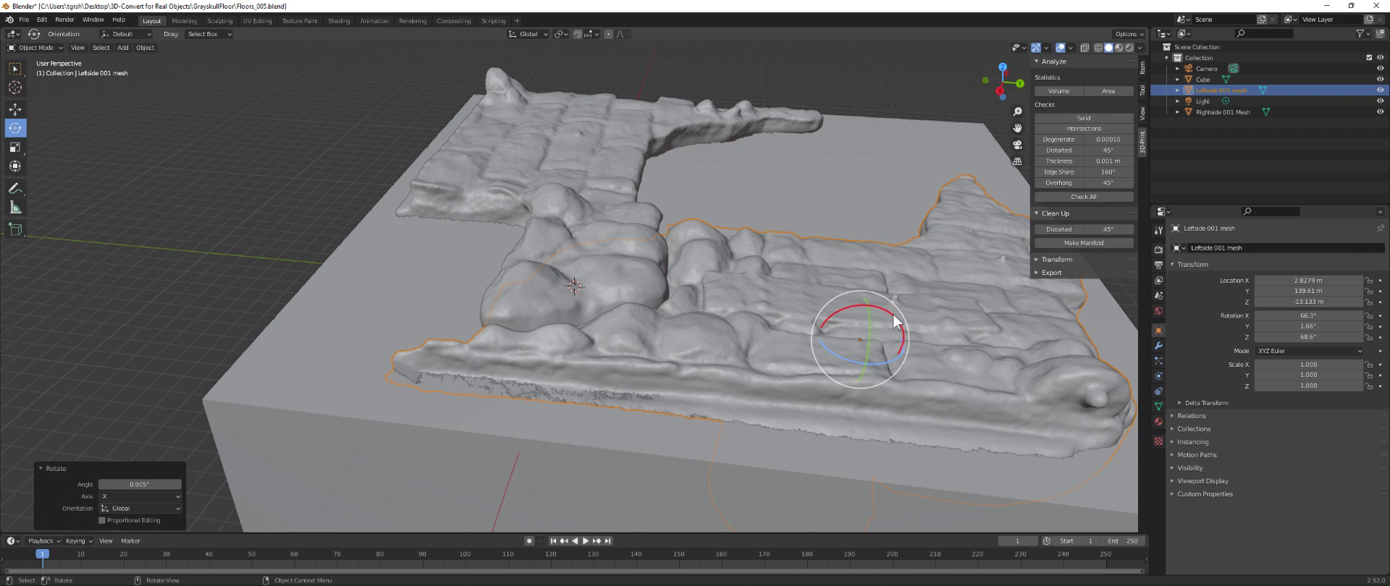
left_click_drag(897, 324, 896, 319)
middle_click_drag(885, 414, 577, 381)
mouse_move(336, 438)
middle_mouse_down()
mouse_move(287, 423)
mouse_move(362, 427)
mouse_move(358, 455)
mouse_move(354, 432)
middle_mouse_up()
left_click(369, 293)
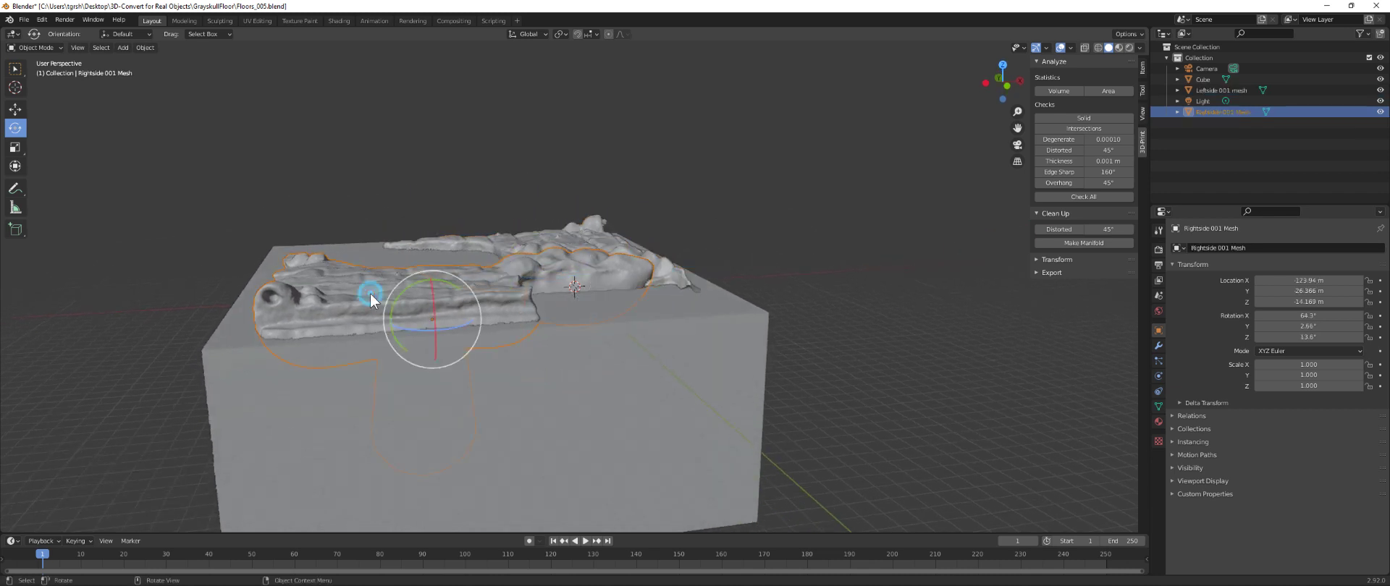
- Drop the Rightside 001 Mesh 3.8118 m along Z until it rests on the base block
left_click(14, 109)
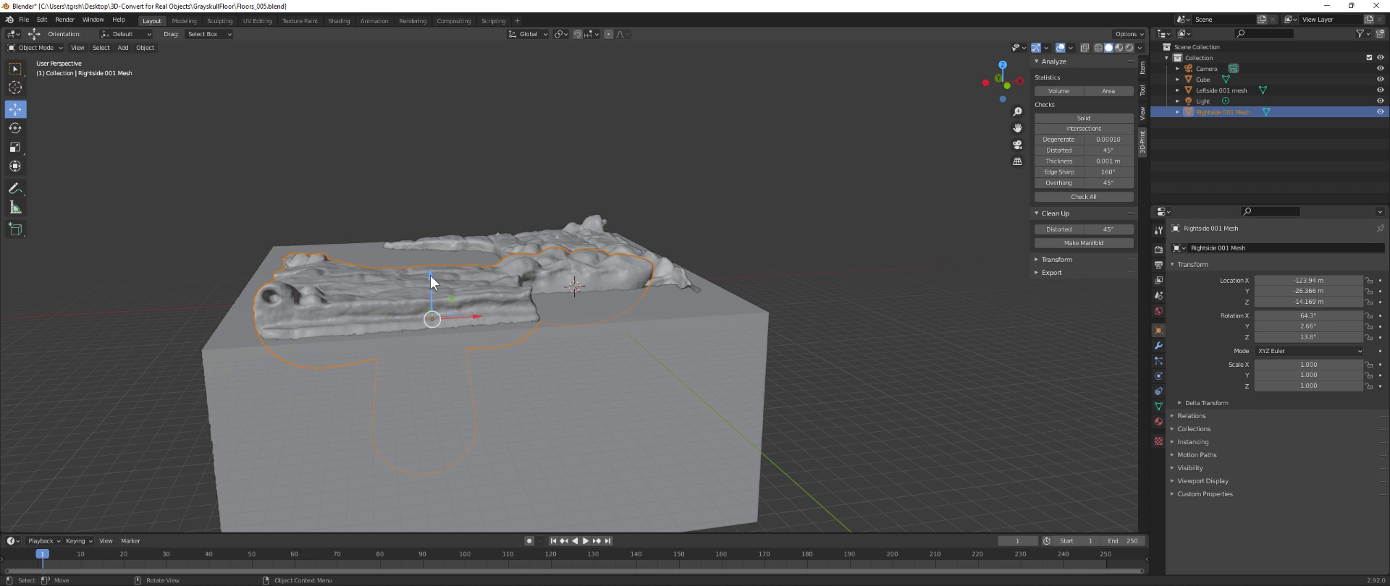
left_click_drag(430, 282, 431, 278)
middle_click_drag(434, 309, 817, 372)
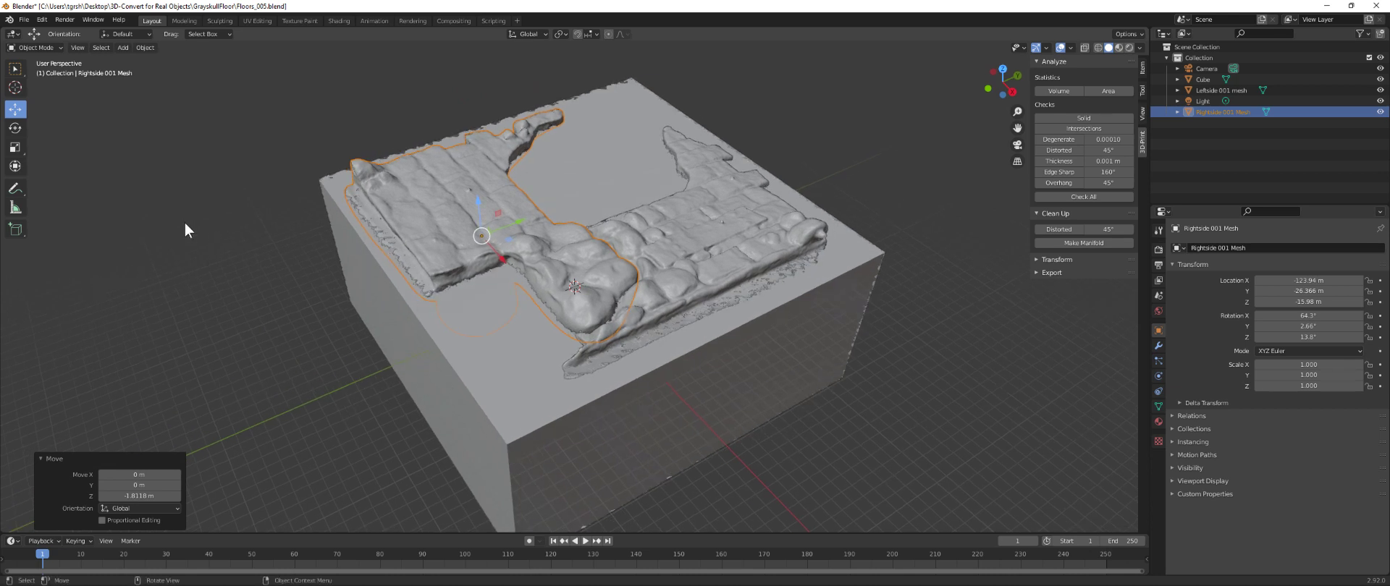
- Add a cube and scale it into a thin bar, about X 0.170, Y 1.732, Z 0.317
left_click(123, 48)
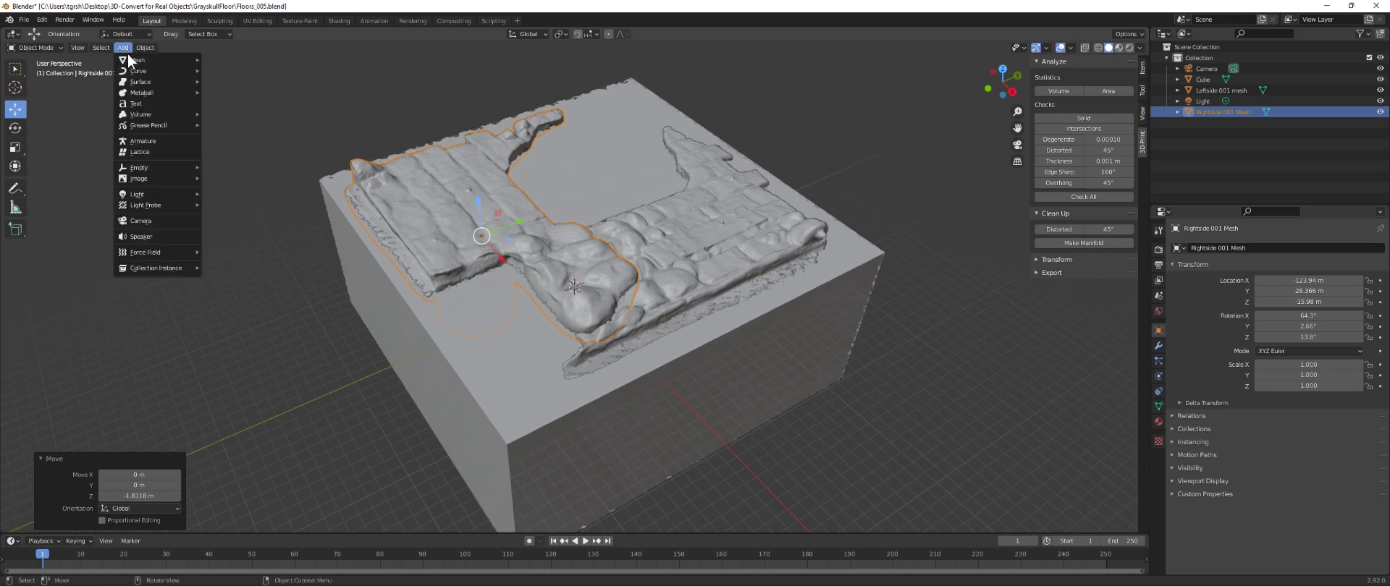
mouse_move(133, 64)
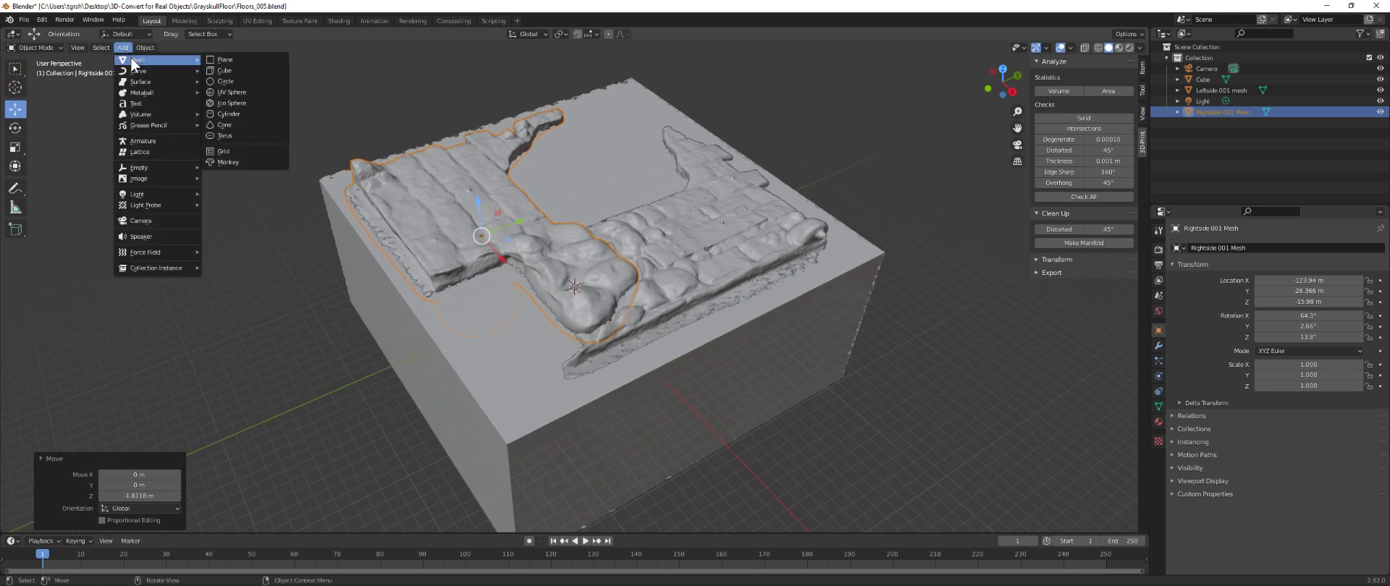
left_click(225, 71)
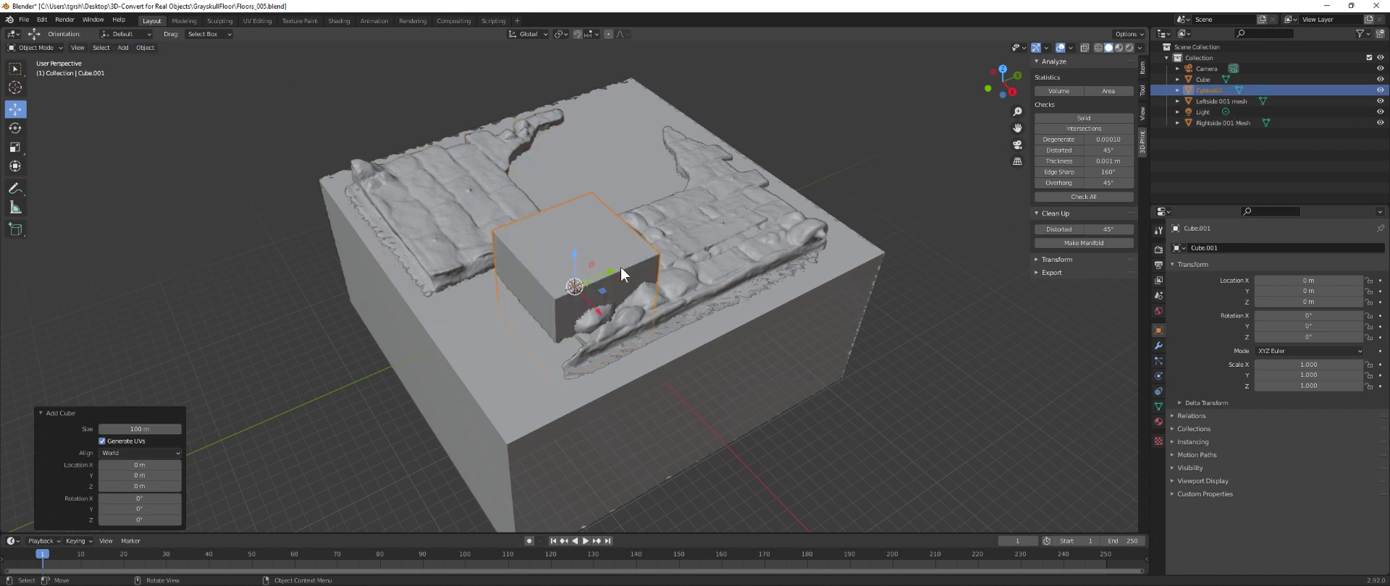
middle_click_drag(606, 373, 564, 383)
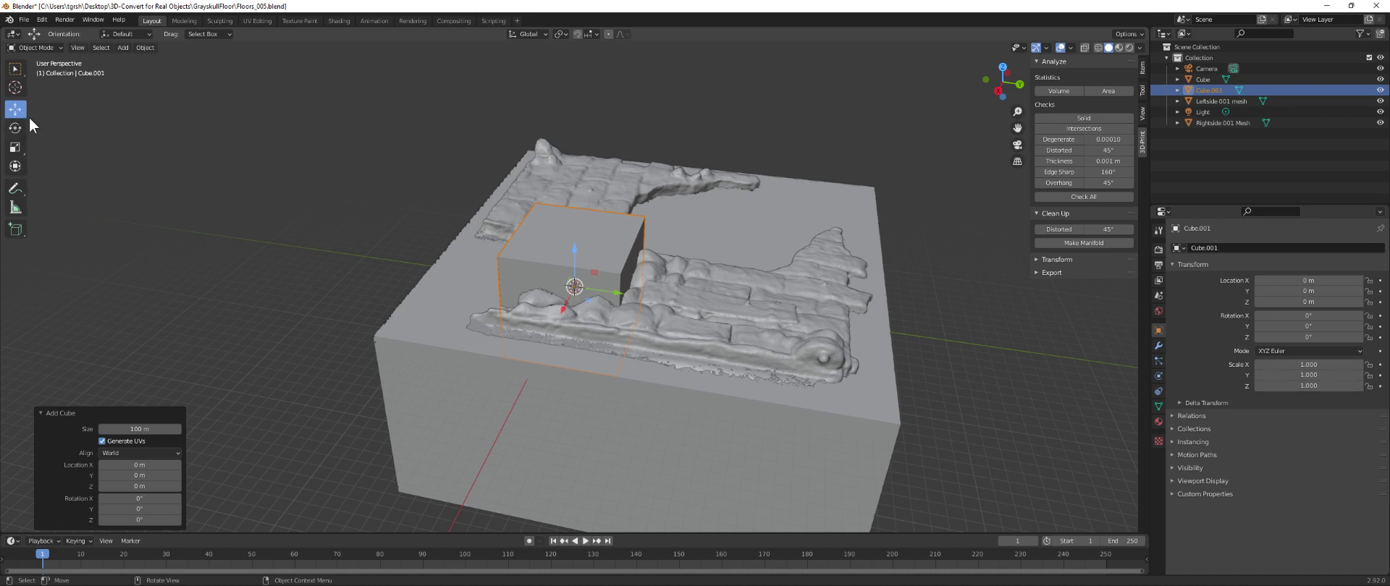
left_click(15, 147)
left_click_drag(616, 292, 806, 301)
left_click_drag(574, 252, 572, 277)
left_click_drag(563, 313, 726, 313)
- Move the bar to 95.428 m X, 91.19 m Y and lower it beside the block edge
left_click(14, 108)
middle_click_drag(742, 317, 458, 315)
left_click_drag(532, 343, 401, 325)
middle_click_drag(488, 374, 666, 410)
left_click_drag(707, 374, 702, 386)
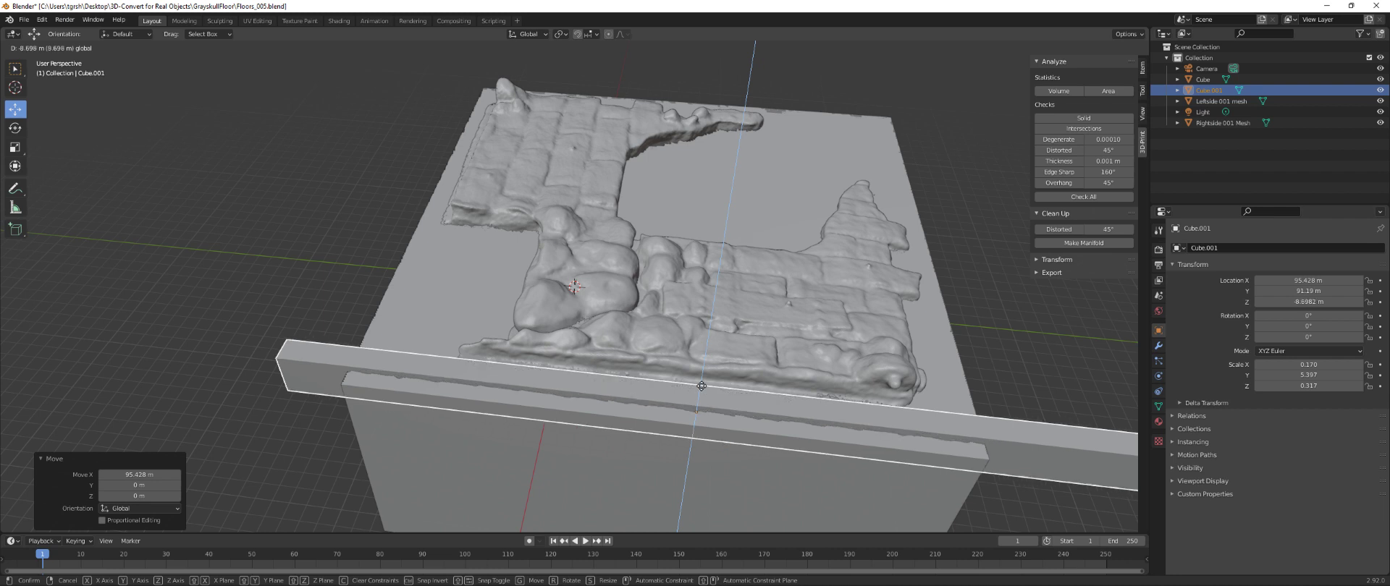
- Nudge the bar back along X to 91.415 m so it sits against the block's side
left_click(701, 385)
middle_click_drag(716, 394, 700, 363)
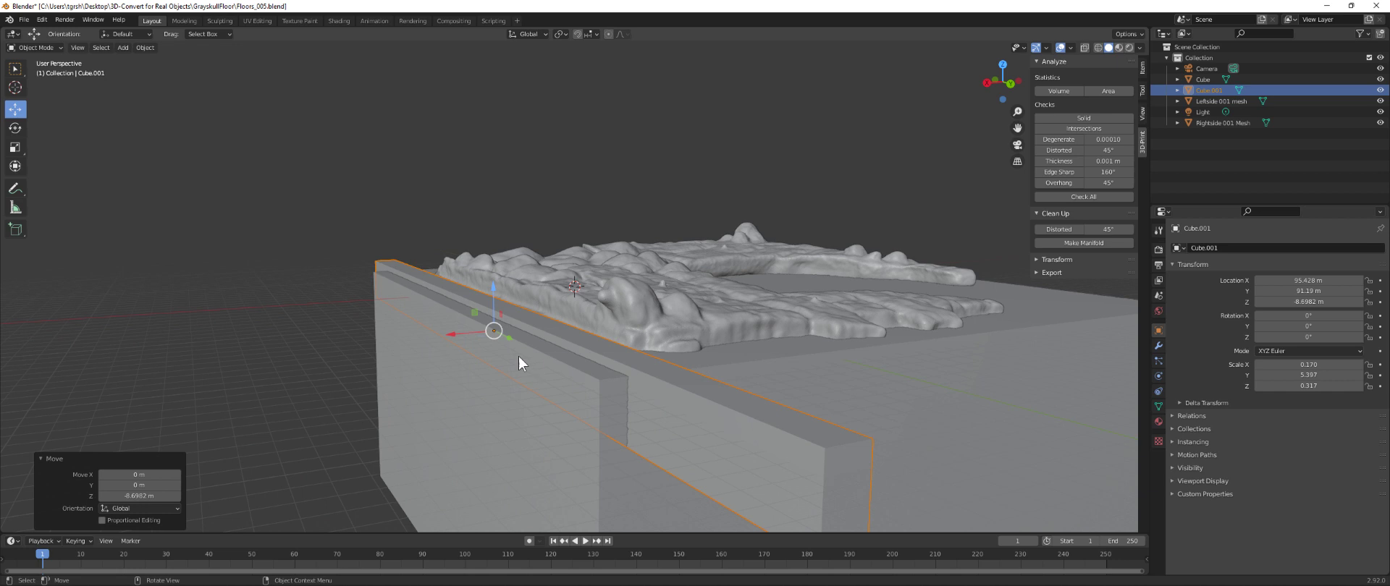
left_click_drag(448, 341, 466, 335)
middle_click_drag(465, 335, 596, 371)
- Shorten the bar to a 2.632 Y scale and slide it along Y toward the front edge
left_click(15, 148)
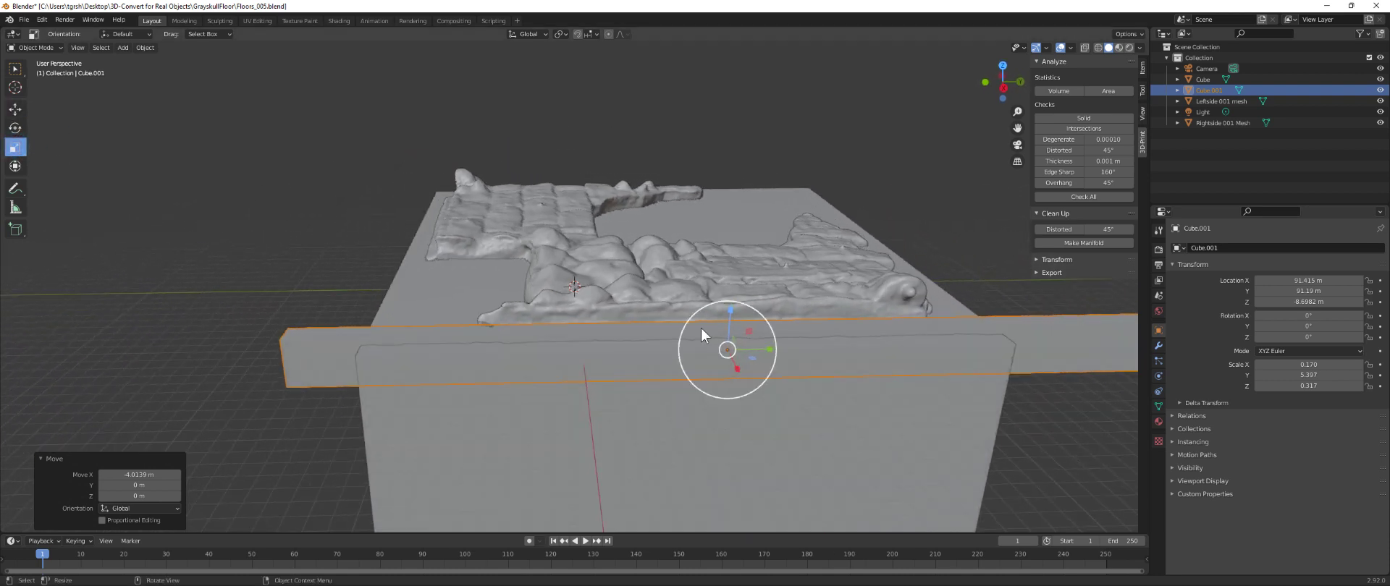
left_click_drag(767, 348, 743, 348)
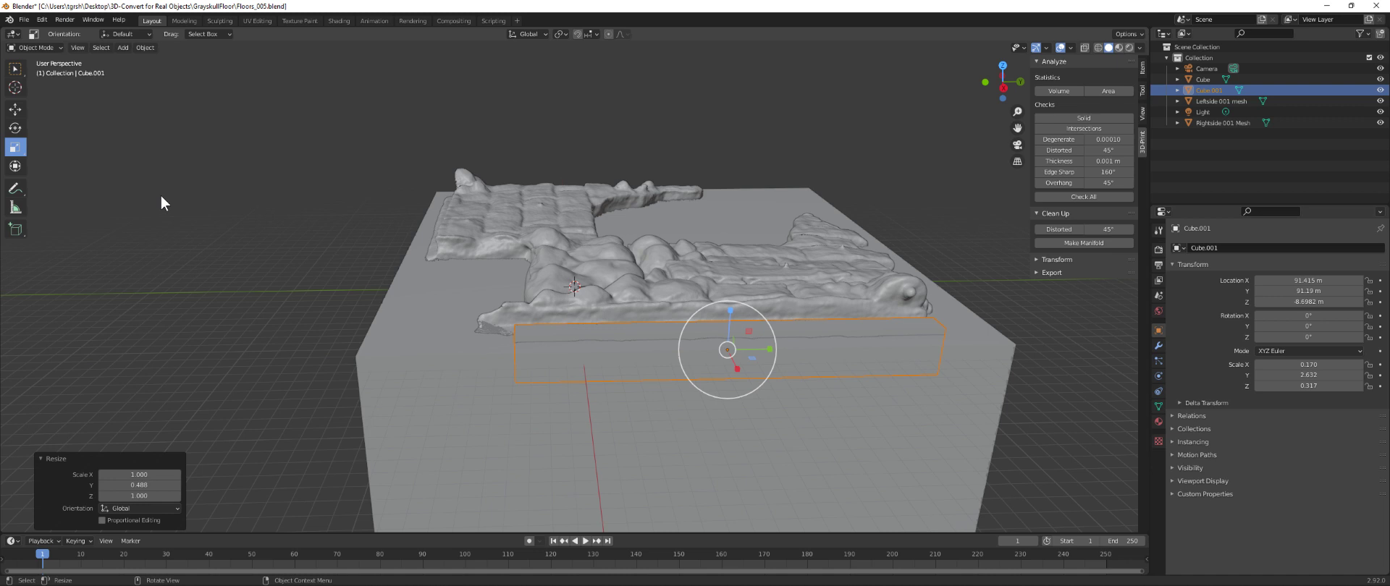
left_click(15, 110)
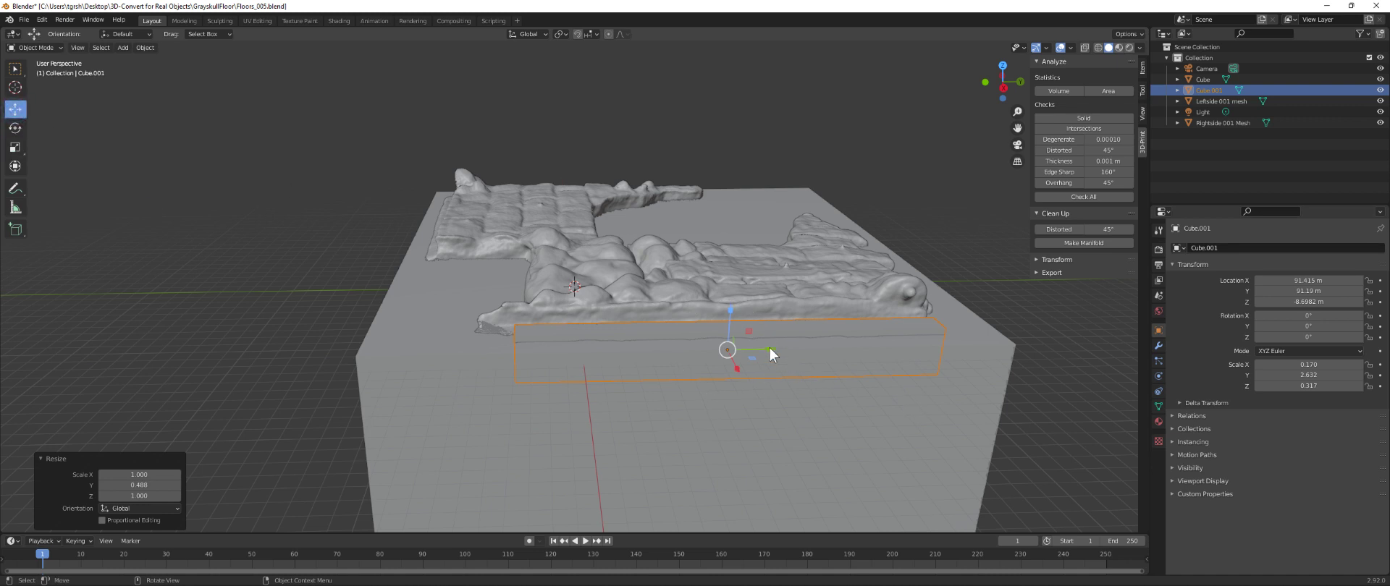
left_click_drag(770, 351, 744, 345)
left_click(1003, 87)
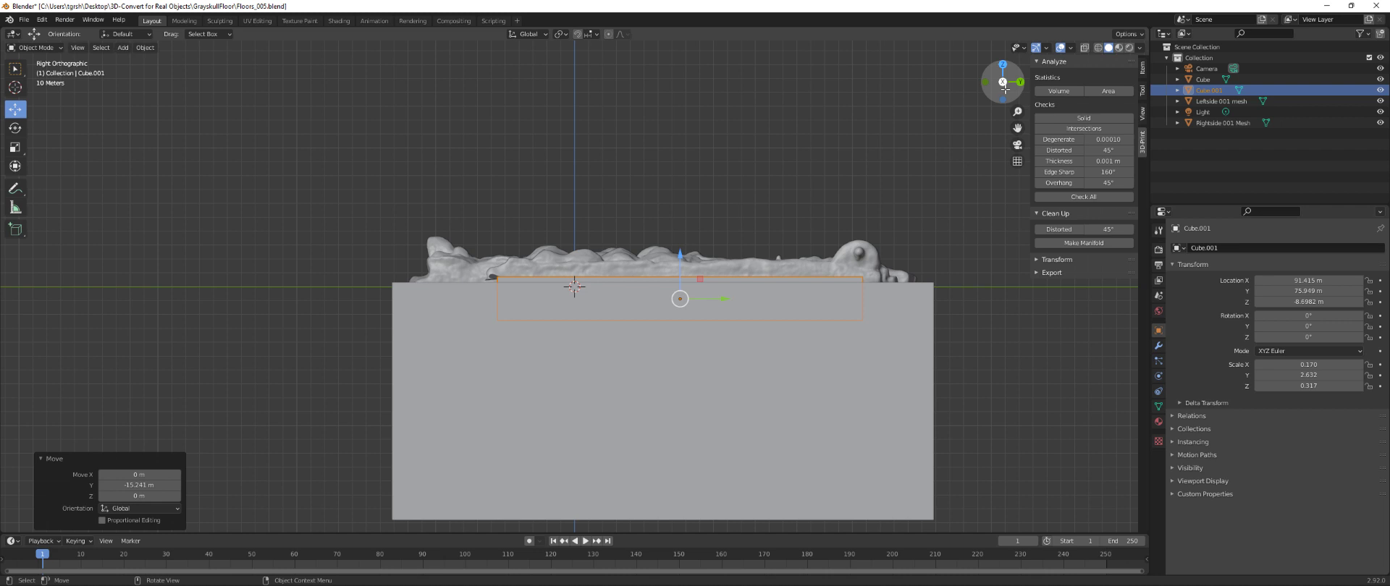
left_click(1003, 65)
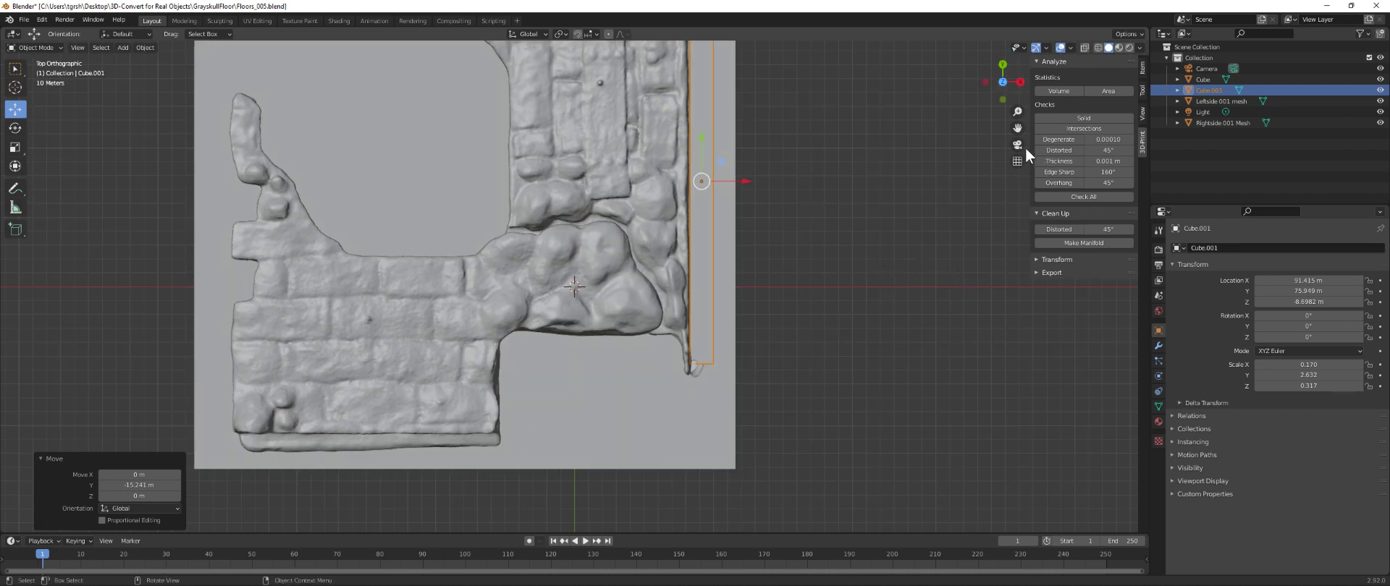
left_click_drag(1016, 128, 1025, 230)
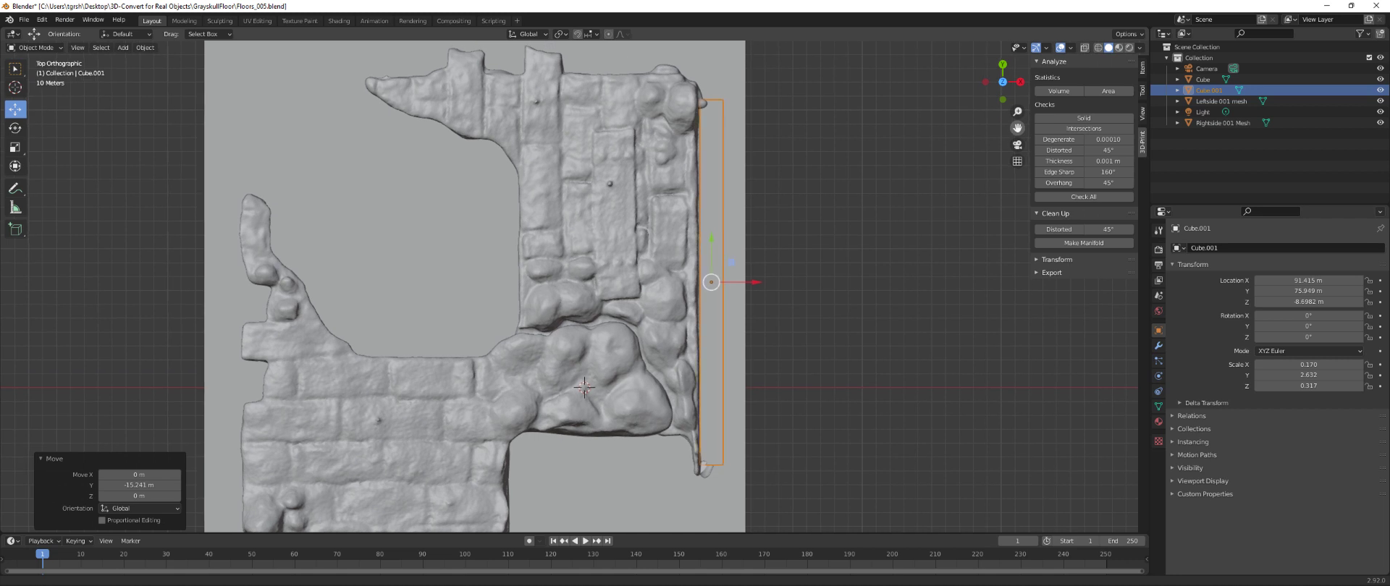
left_click_drag(993, 107, 711, 81)
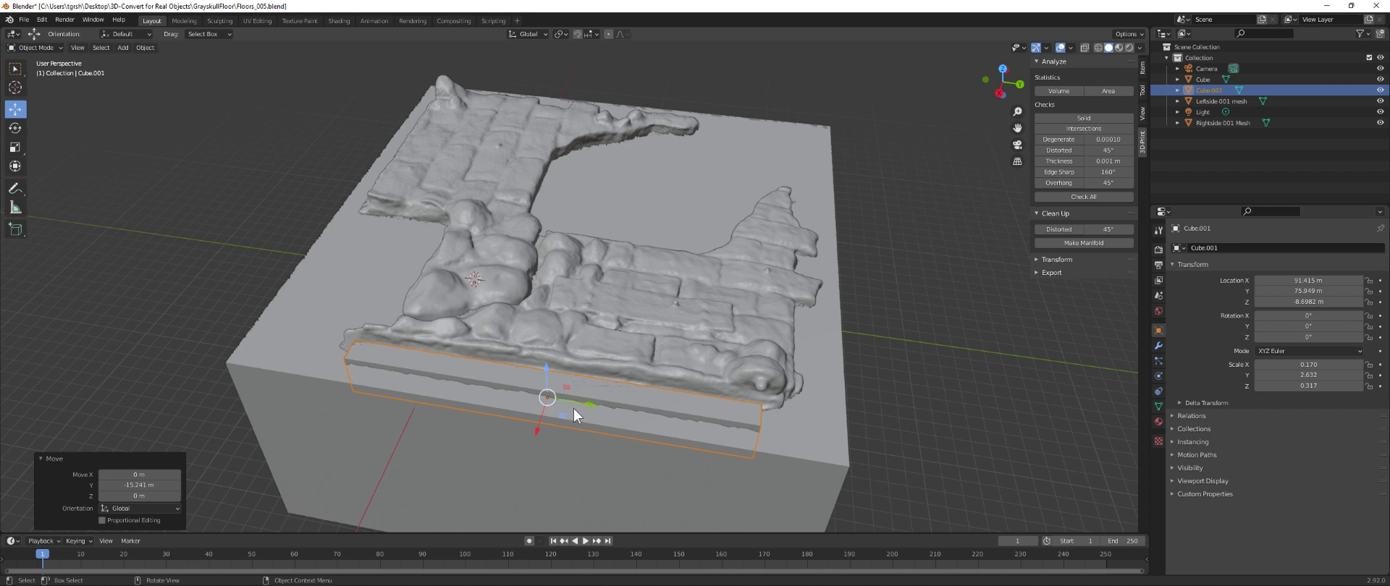
left_click_drag(587, 403, 582, 403)
- Thin the edge bar along X to about 0.147 scale and slide it along X
left_click(18, 148)
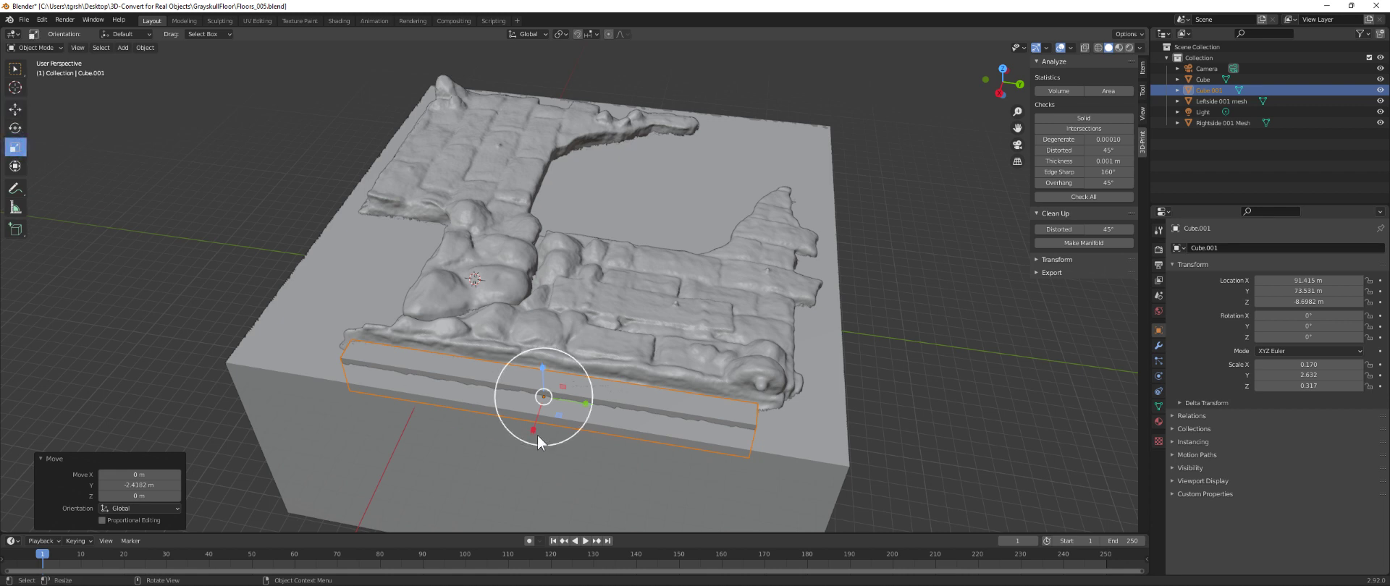
left_click_drag(534, 430, 534, 413)
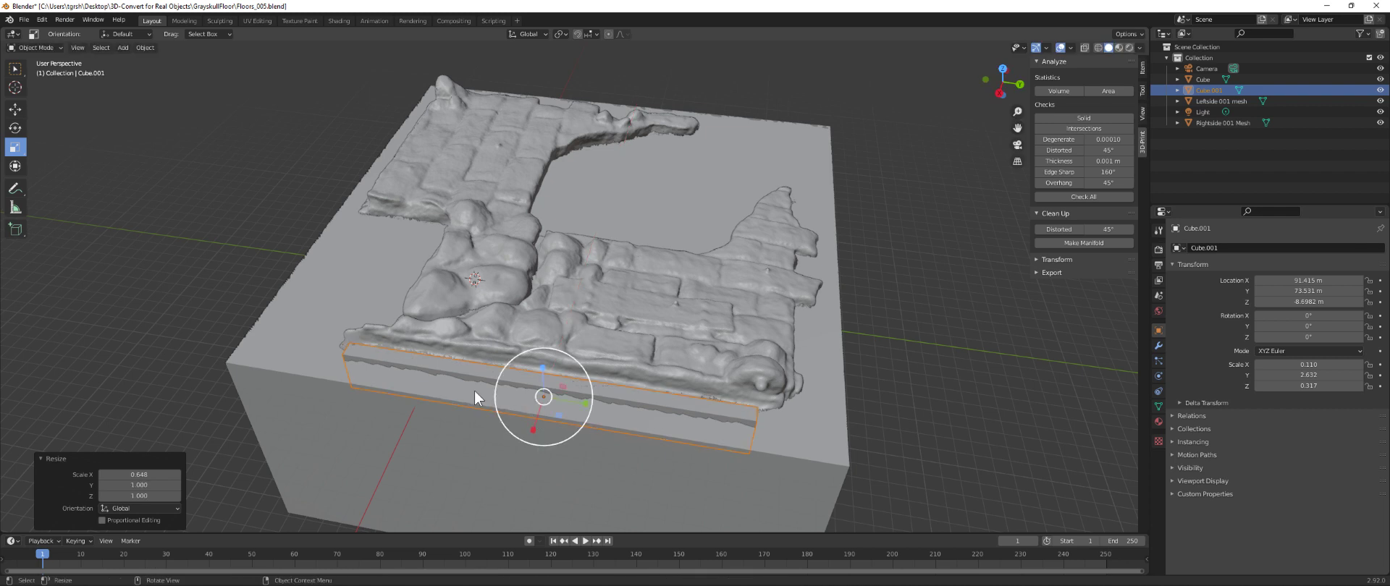
left_click(15, 110)
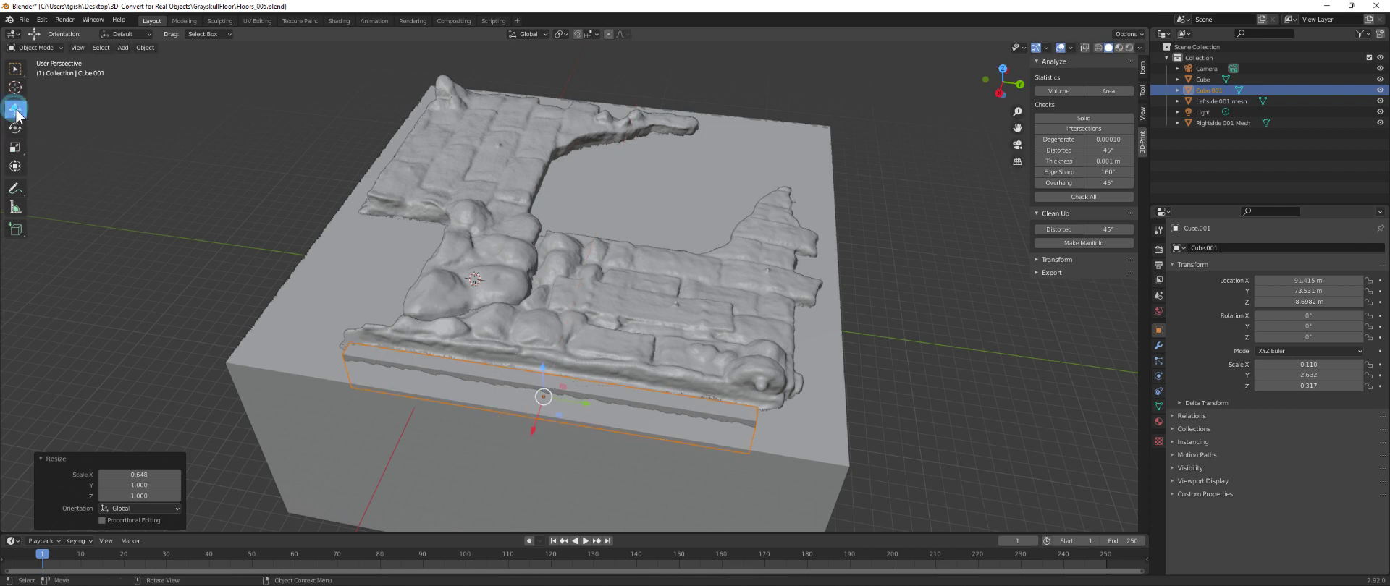
left_click_drag(532, 427, 531, 420)
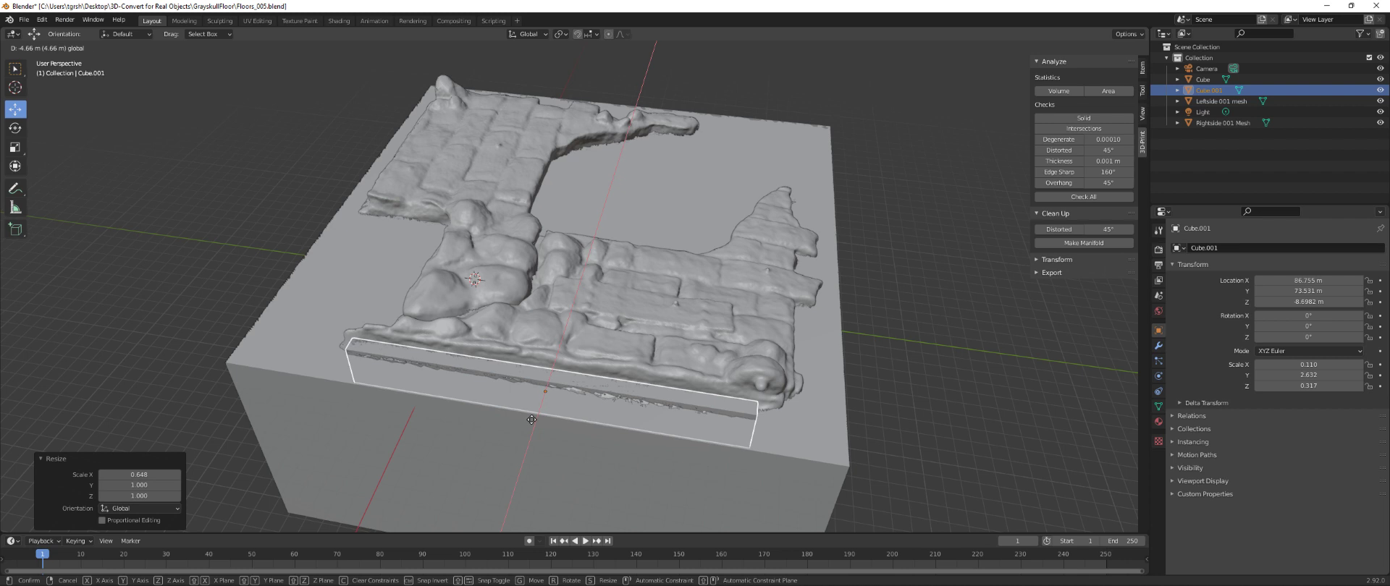
left_click(326, 345)
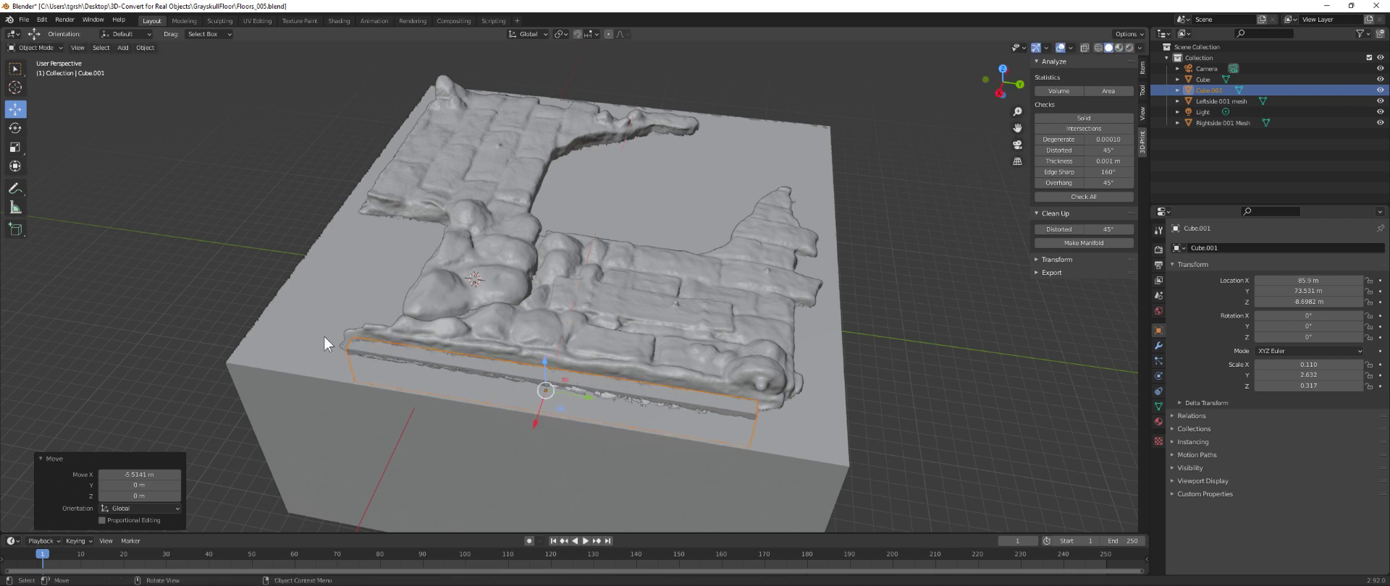
- Widen the bar slightly and move it back along X to 94.807 m against the block's front
left_click(15, 147)
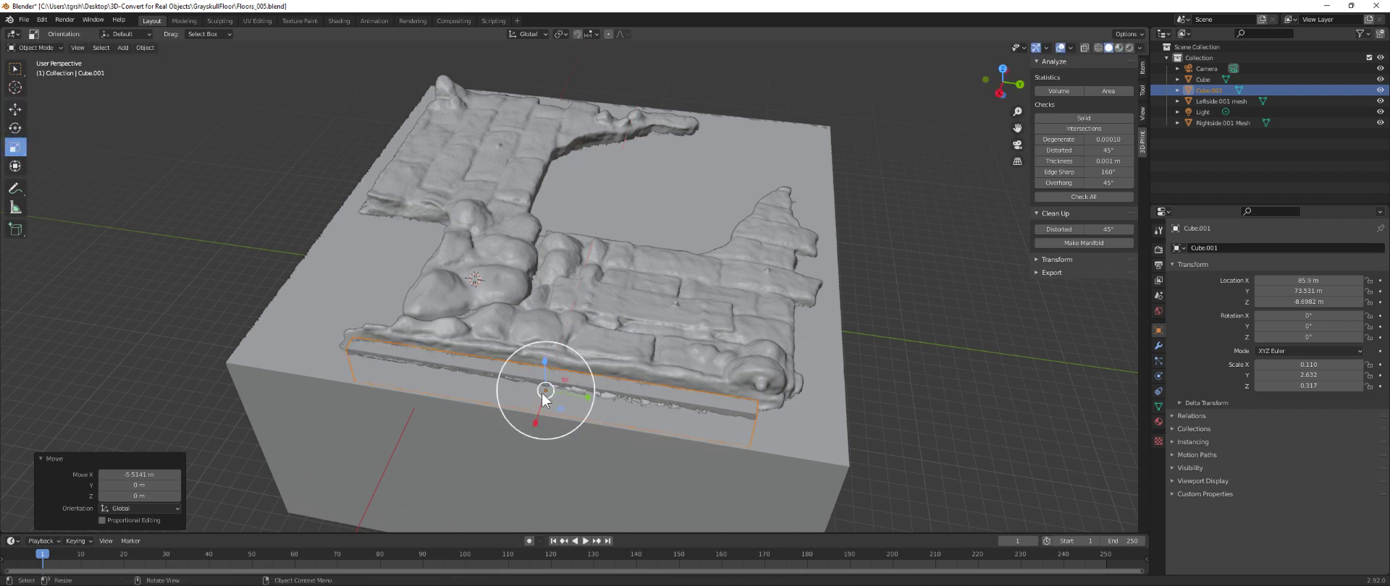
left_click_drag(536, 424, 519, 430)
left_click(17, 108)
left_click_drag(537, 423, 525, 416)
mouse_move(273, 438)
middle_mouse_down()
mouse_move(320, 458)
mouse_move(335, 424)
mouse_move(391, 390)
mouse_move(305, 390)
mouse_move(397, 394)
mouse_move(317, 401)
mouse_move(284, 420)
middle_mouse_up()
key("ctrl+c")
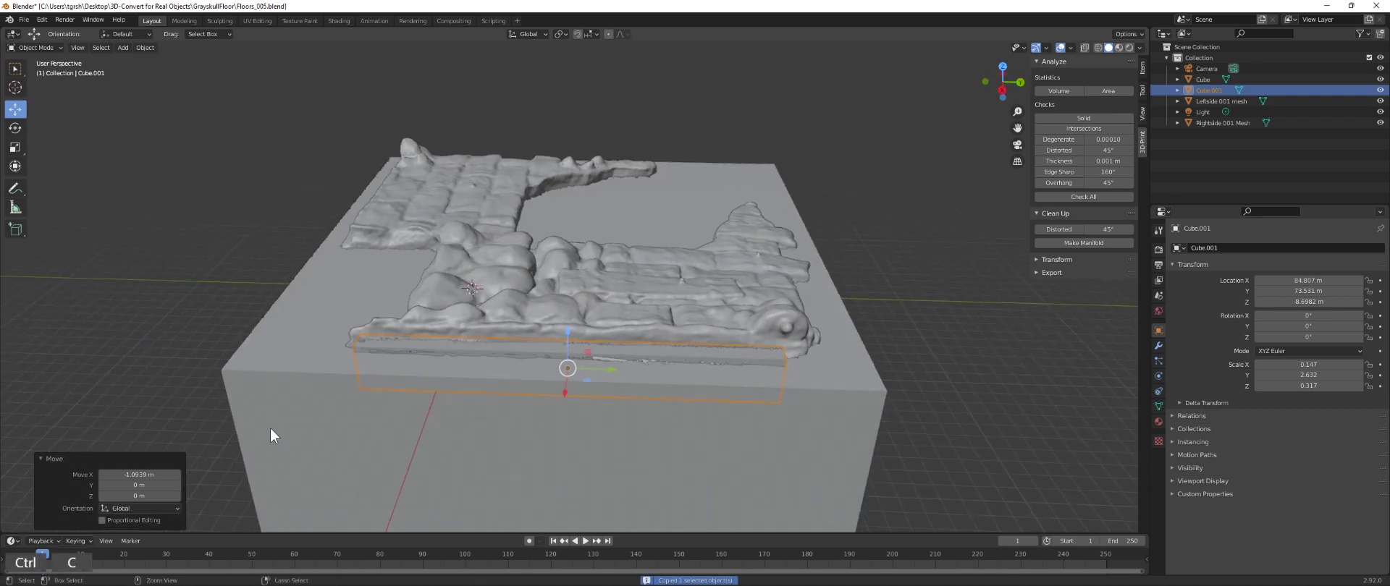
- Paste a duplicate of the edge bar as Cube.002 and rotate it -90° about Z
key("ctrl+v")
left_click_drag(611, 367, 348, 353)
middle_click_drag(347, 353, 416, 309)
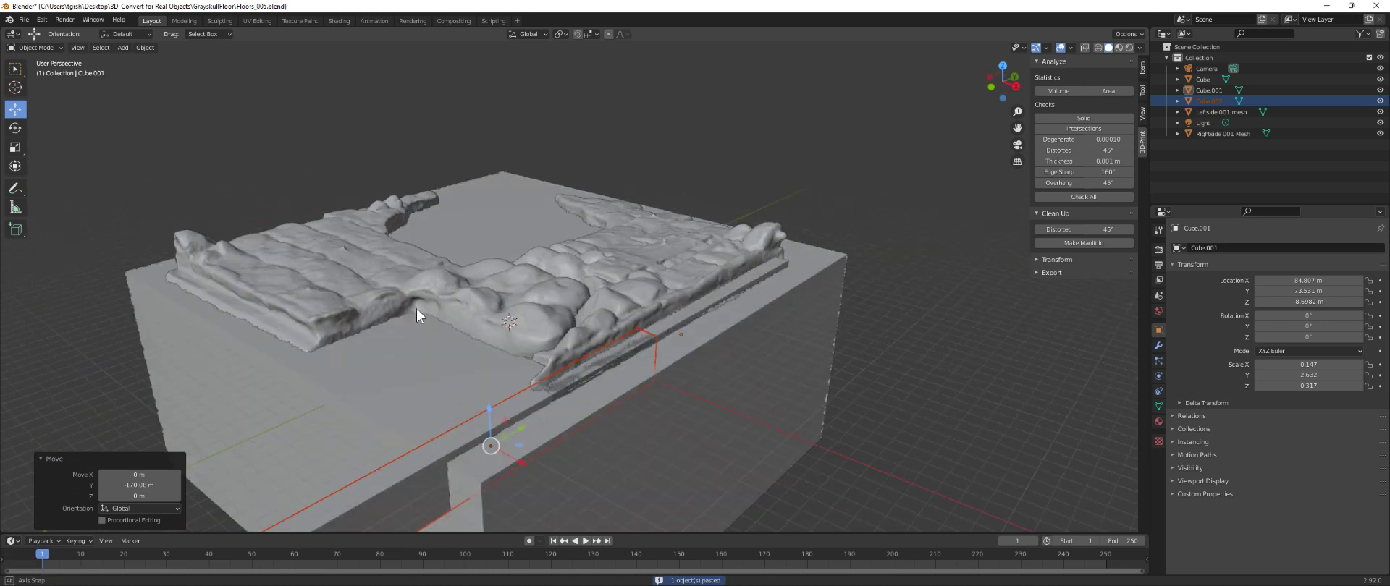
left_click(14, 128)
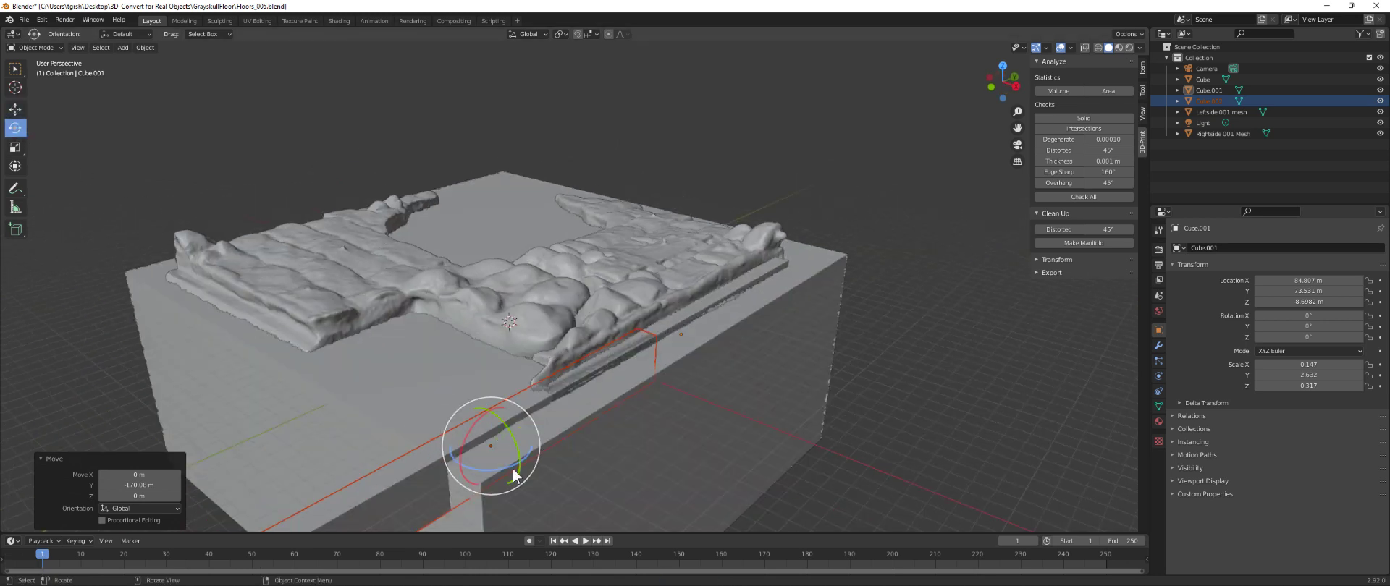
left_click_drag(504, 474, 456, 465)
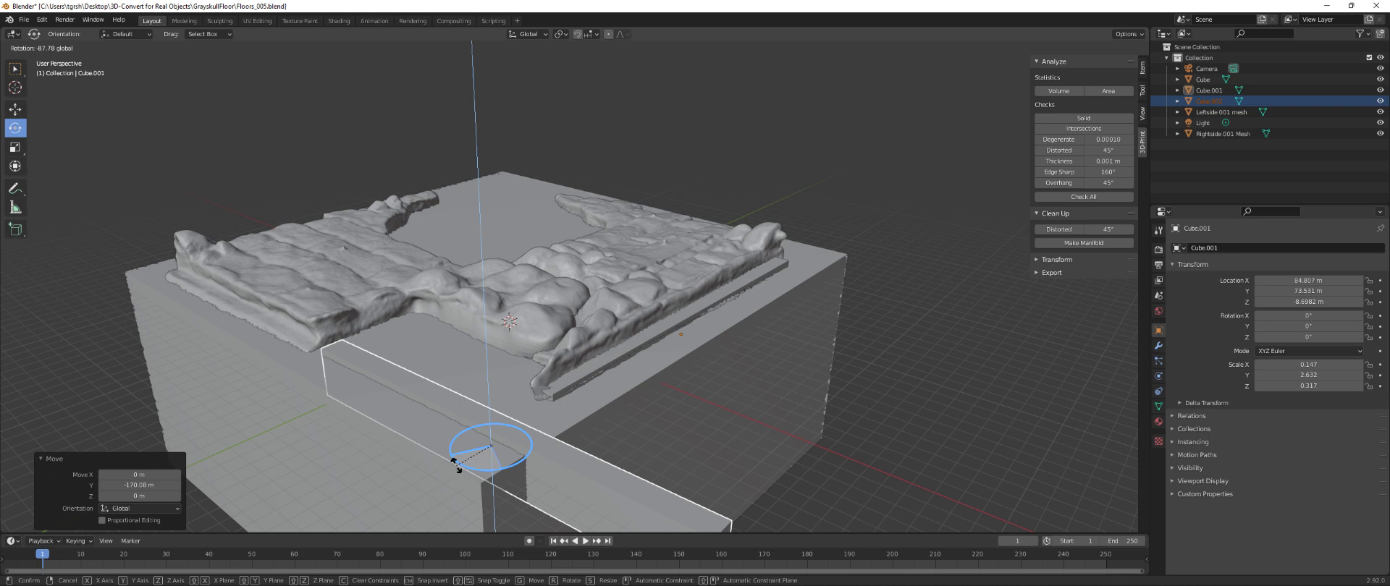
left_click_drag(456, 466, 456, 467, "ctrl")
middle_click_drag(506, 481, 577, 484)
- Slide Cube.002 along X and Y onto the adjacent side edge of the base block
left_click(14, 108)
left_click_drag(789, 443, 376, 420)
middle_click_drag(510, 454, 622, 462)
left_click_drag(780, 426, 805, 428)
middle_click_drag(805, 428, 745, 448)
key("g")
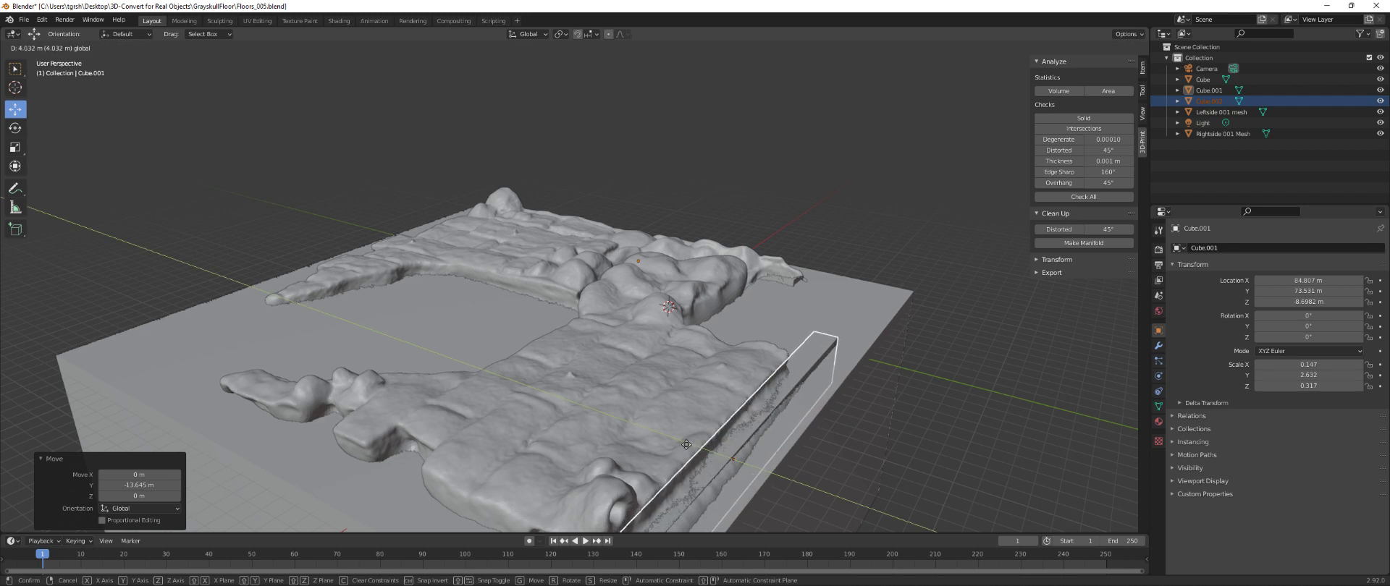
left_click(687, 444)
middle_click_drag(805, 467, 760, 474)
scroll(617, 467, "down", 3)
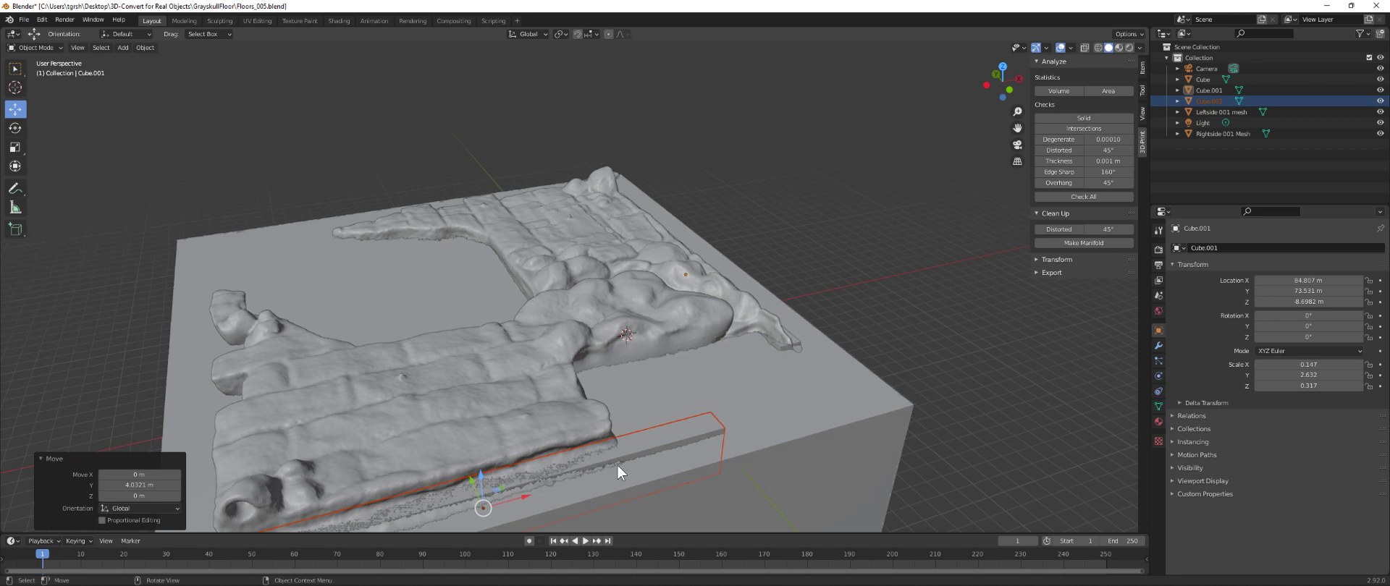
middle_click_drag(606, 475, 662, 485)
- Turn the Rightside 001 Mesh about Z from 13.8° to 14.5°, then deselect it
left_click(619, 415)
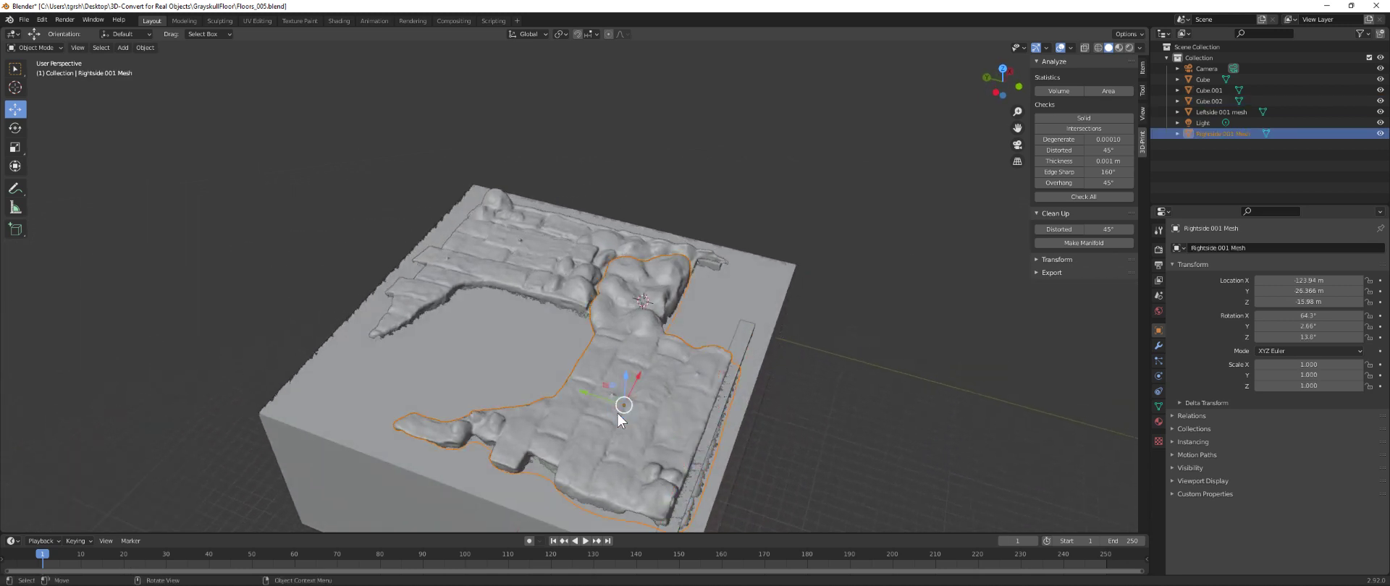
left_click(11, 132)
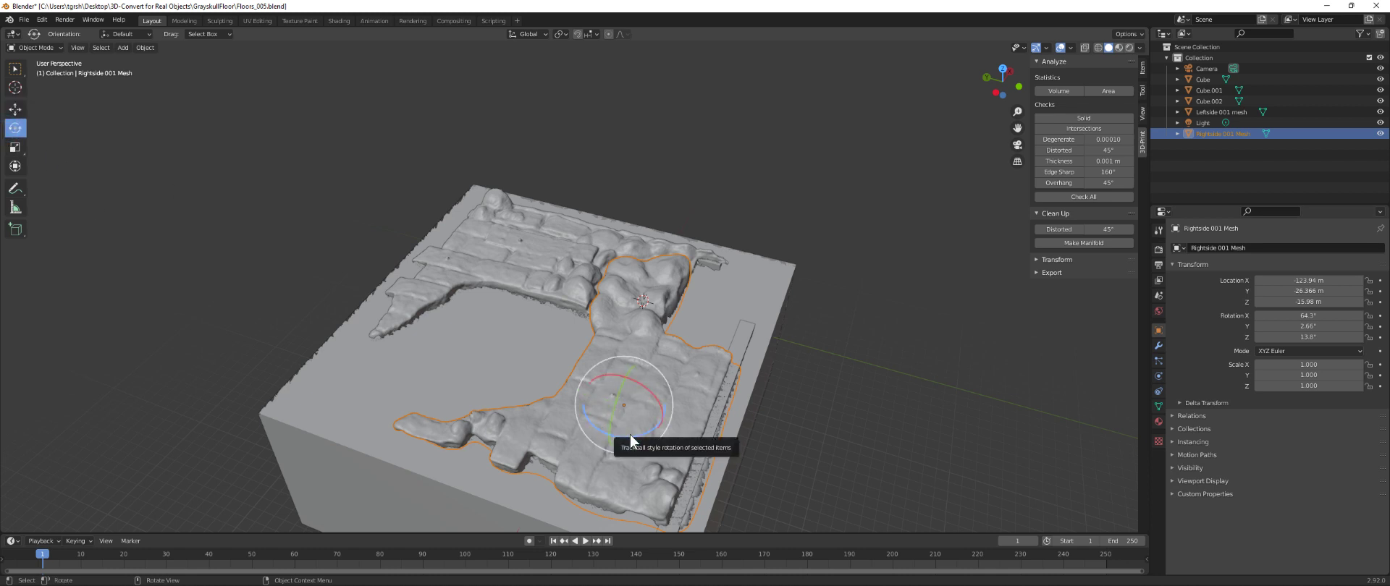
left_click_drag(630, 438, 627, 434)
key("ctrl+z")
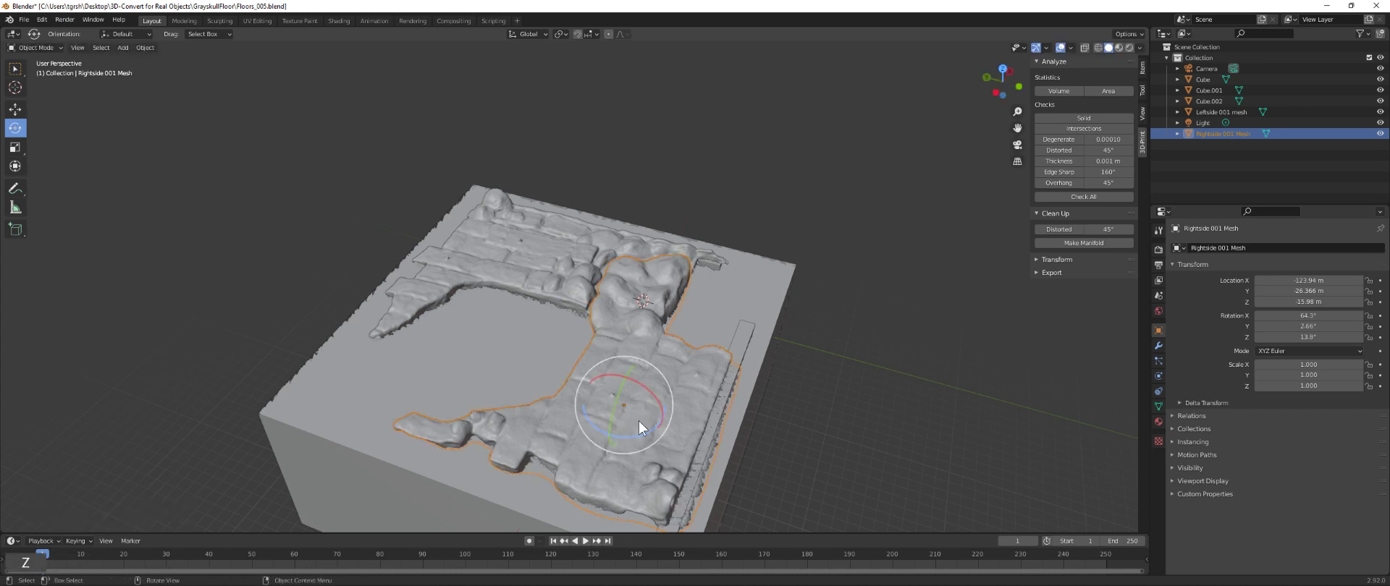
left_click_drag(646, 438, 640, 432)
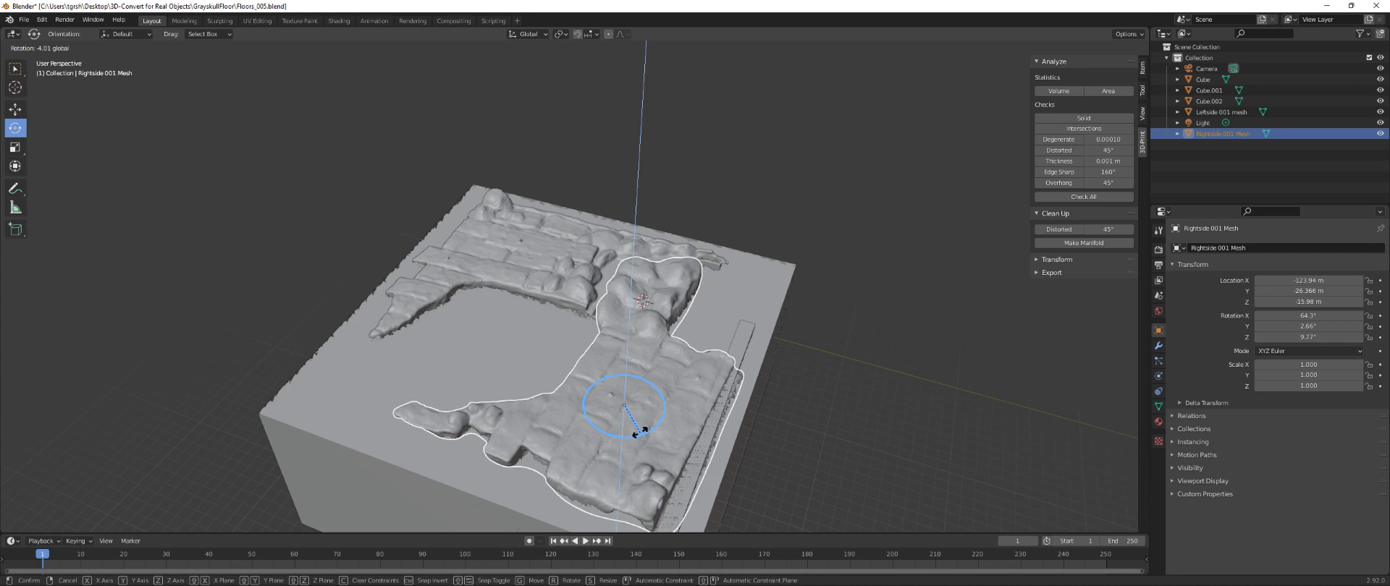
left_click_drag(640, 432, 643, 432)
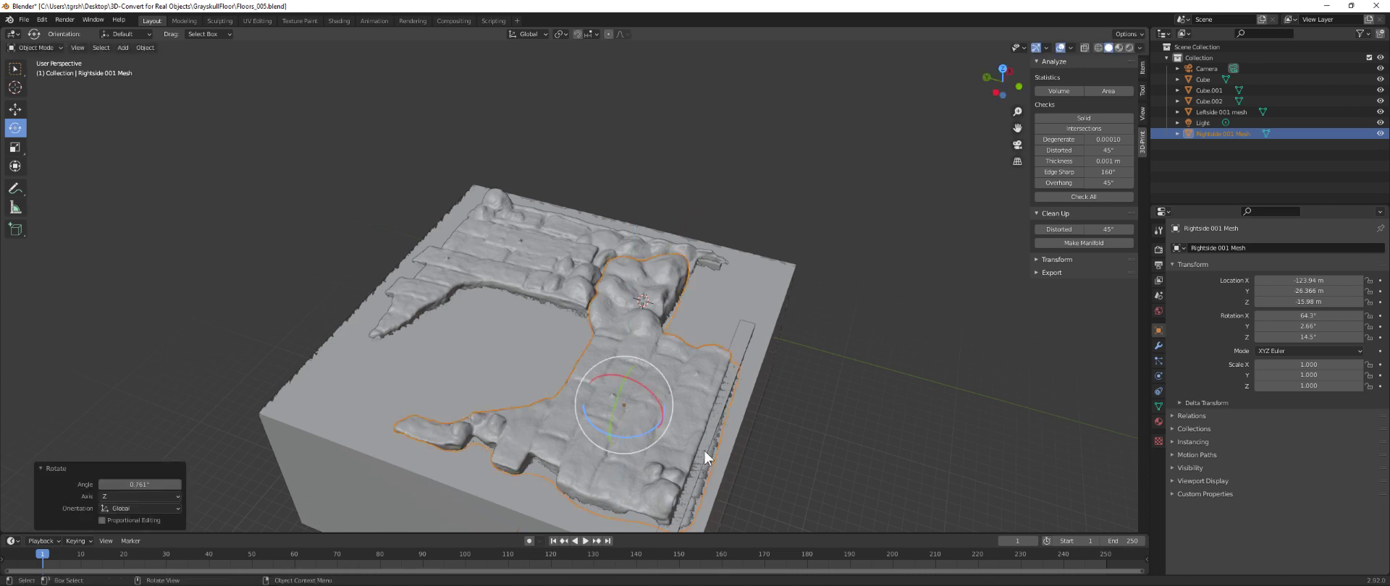
left_click(794, 474)
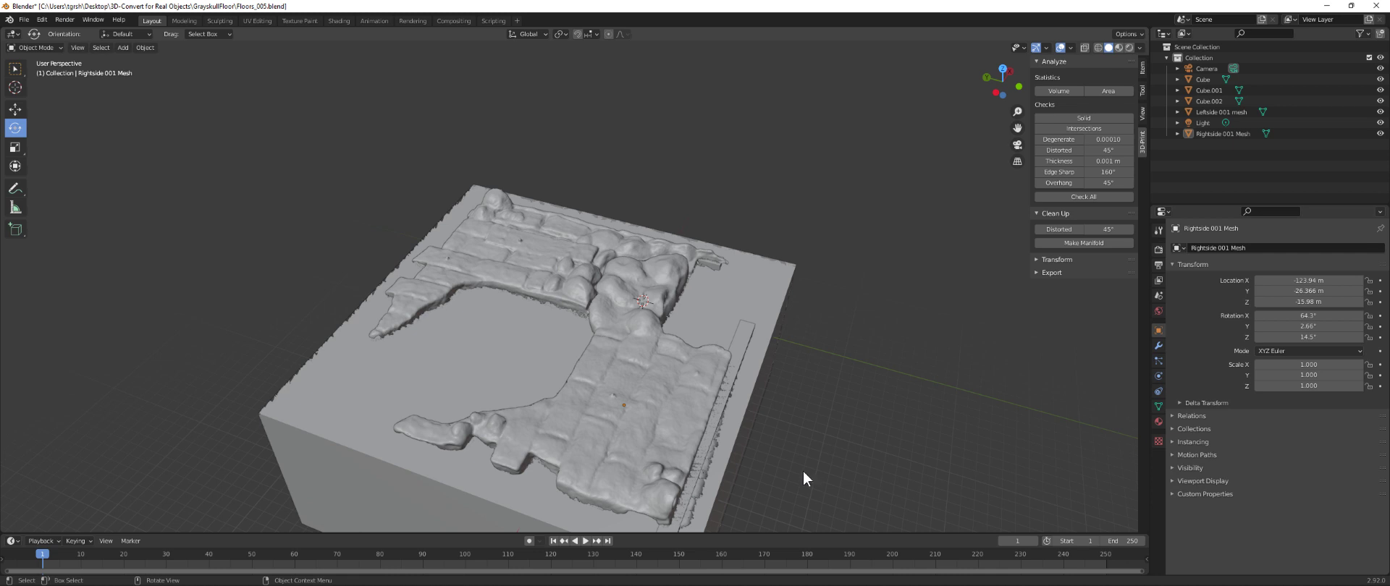
middle_click_drag(802, 470, 741, 467)
- Select Cube.002, shorten it along its length and slide it along X
left_click(635, 410)
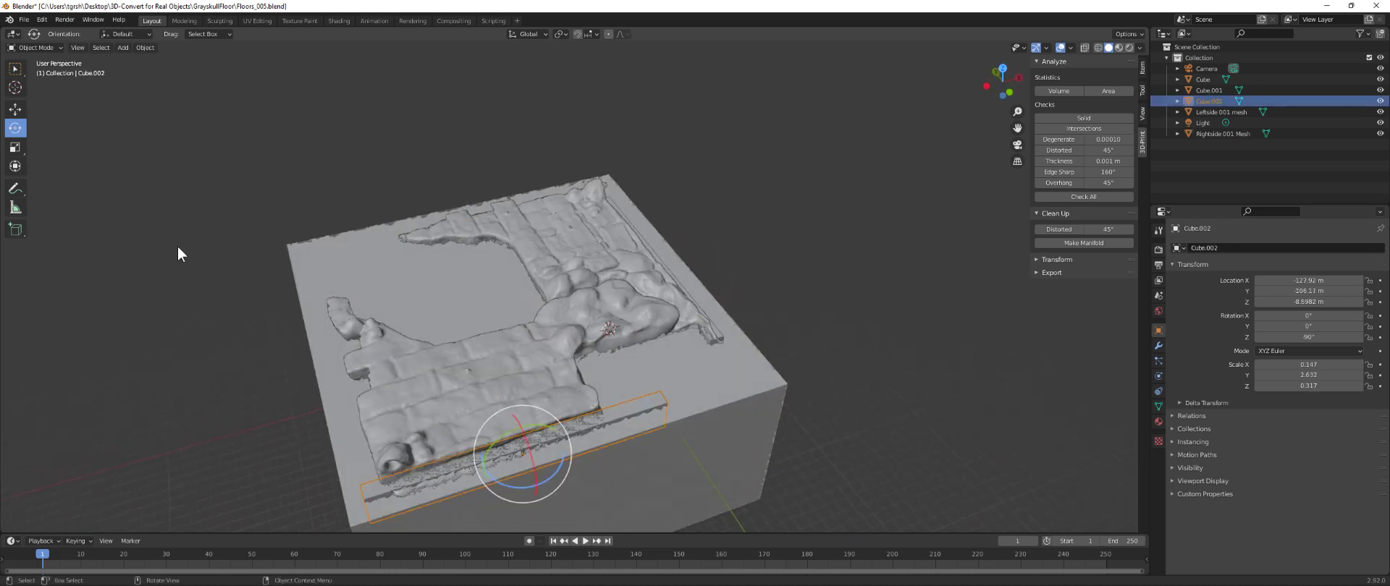
left_click(16, 149)
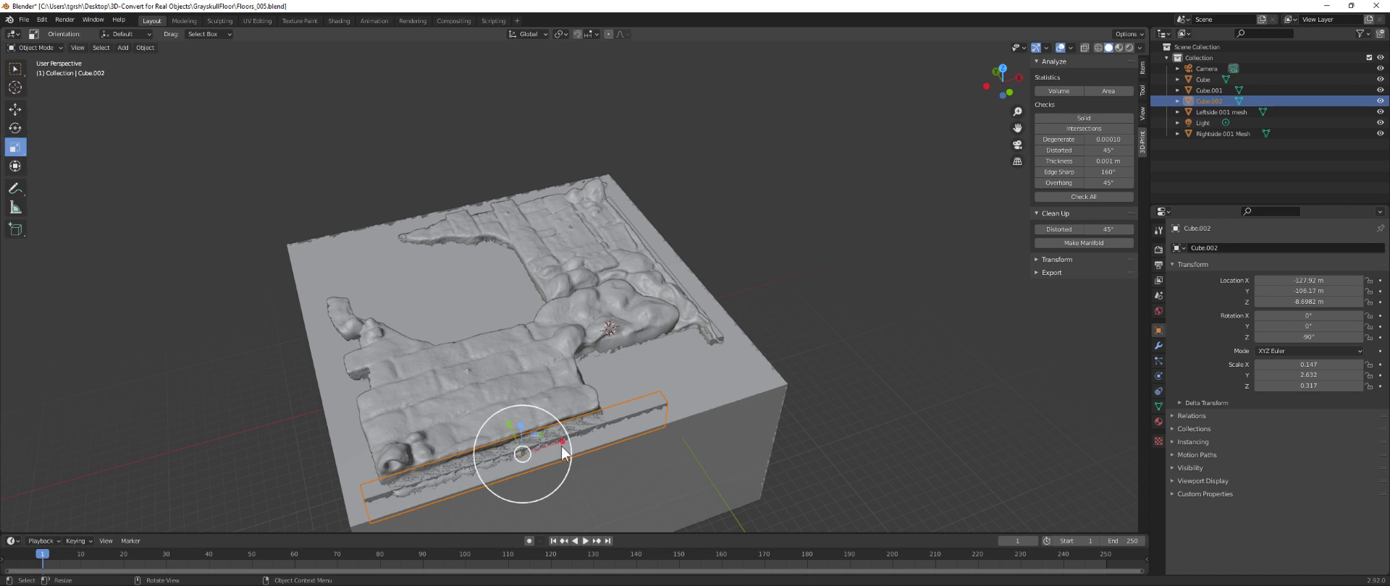
left_click_drag(562, 444, 544, 436)
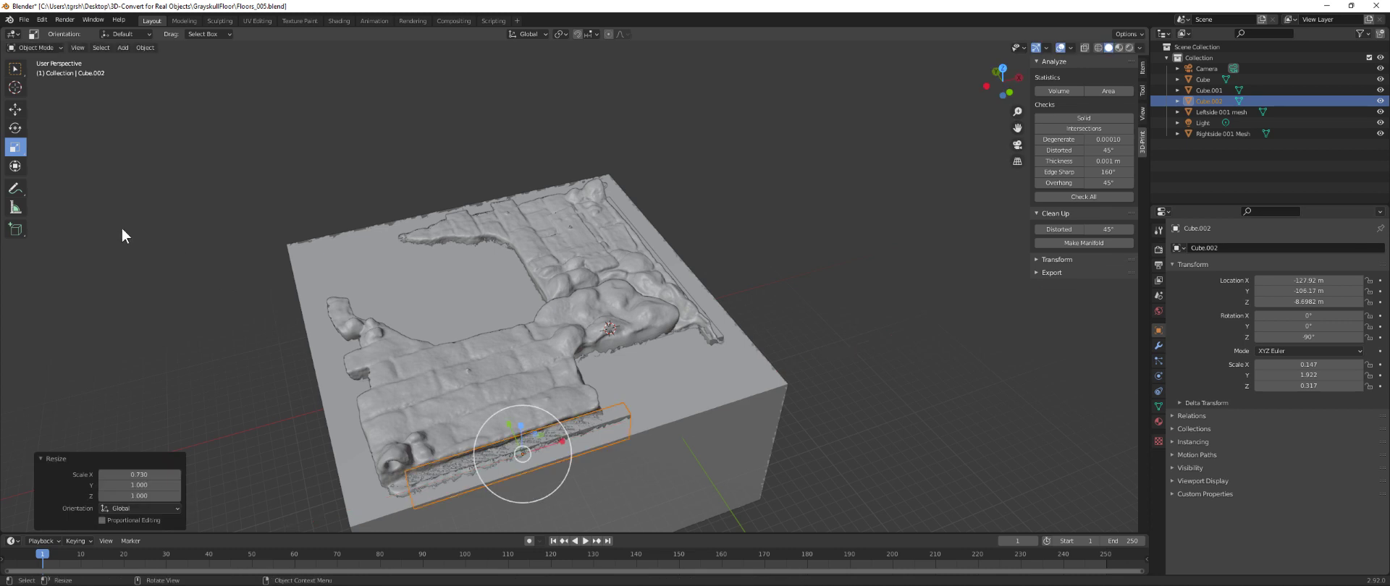
left_click(15, 108)
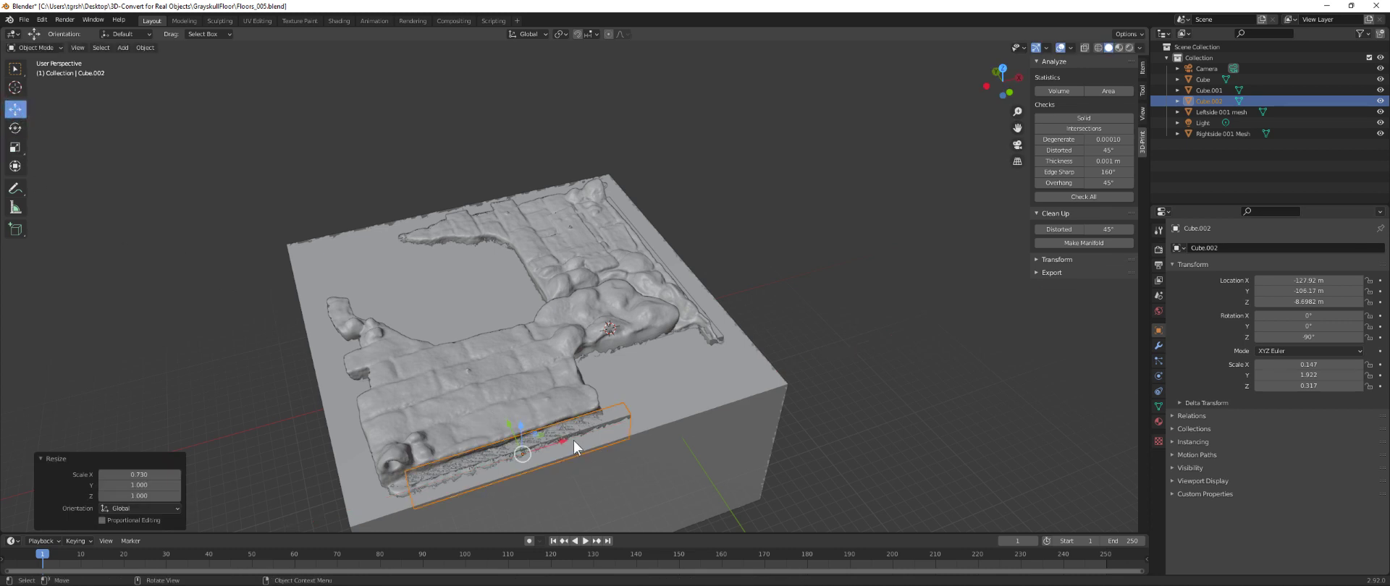
left_click_drag(566, 439, 542, 439)
middle_click_drag(593, 458, 617, 489)
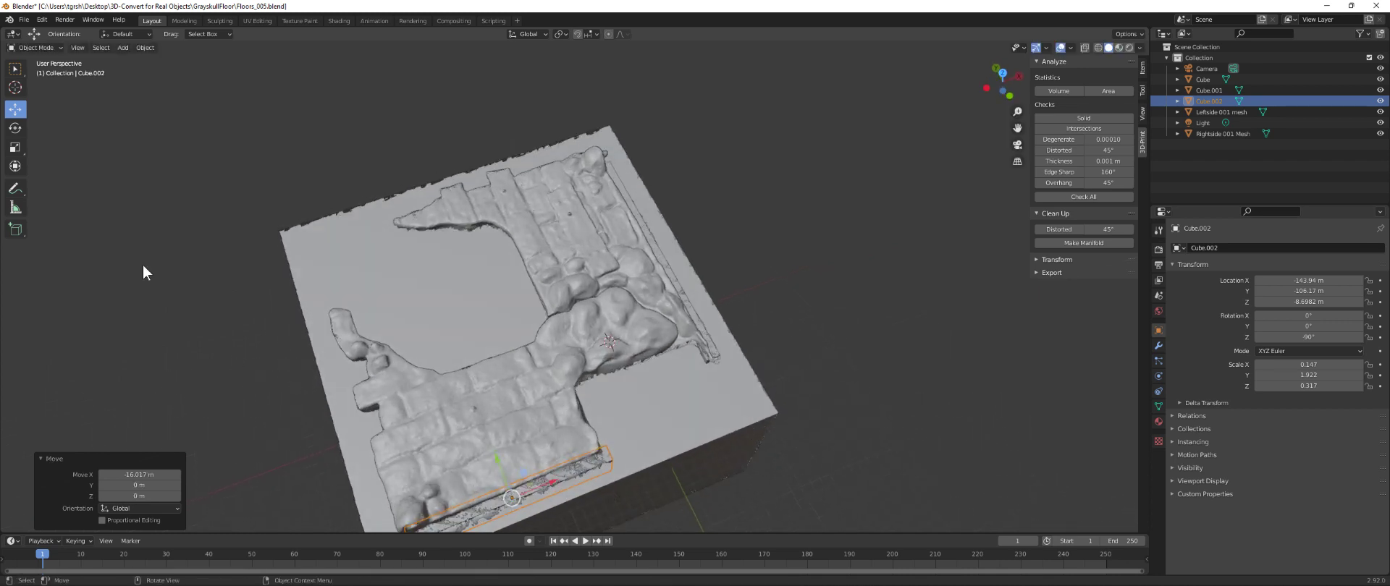
- Shorten Cube.002 further to 0.147 × 1.616 × 0.317 scale and fine-tune its X position on the side edge
left_click(17, 147)
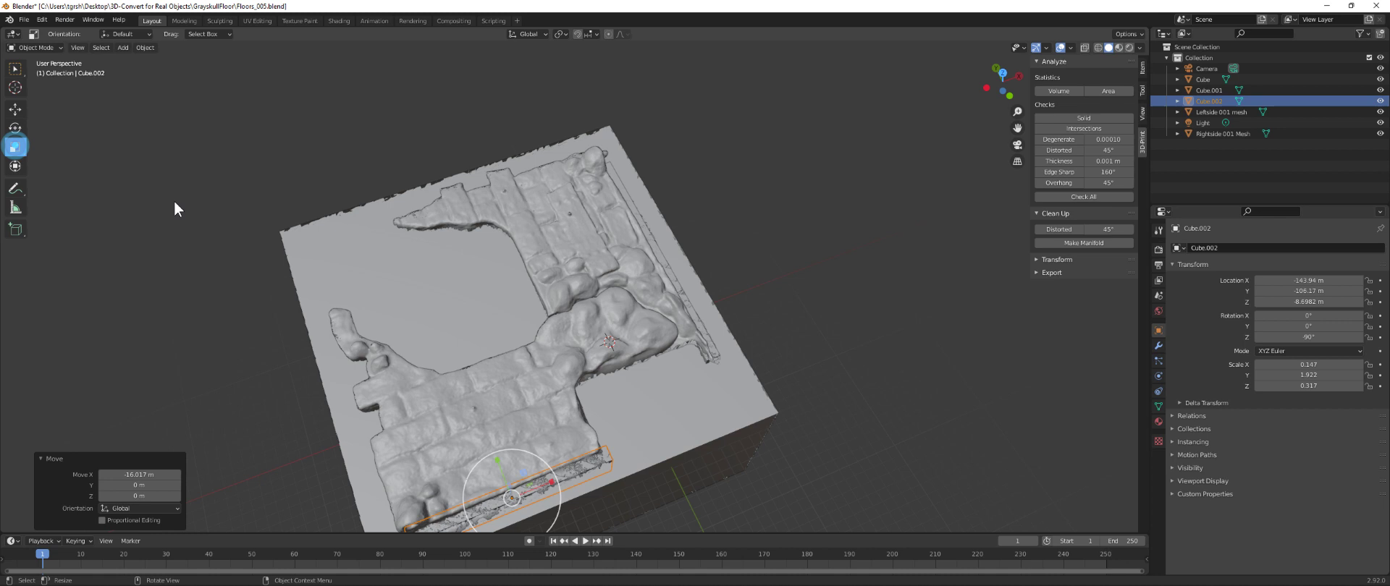
left_click_drag(552, 481, 542, 479)
middle_click_drag(597, 496, 579, 472)
left_click(15, 108)
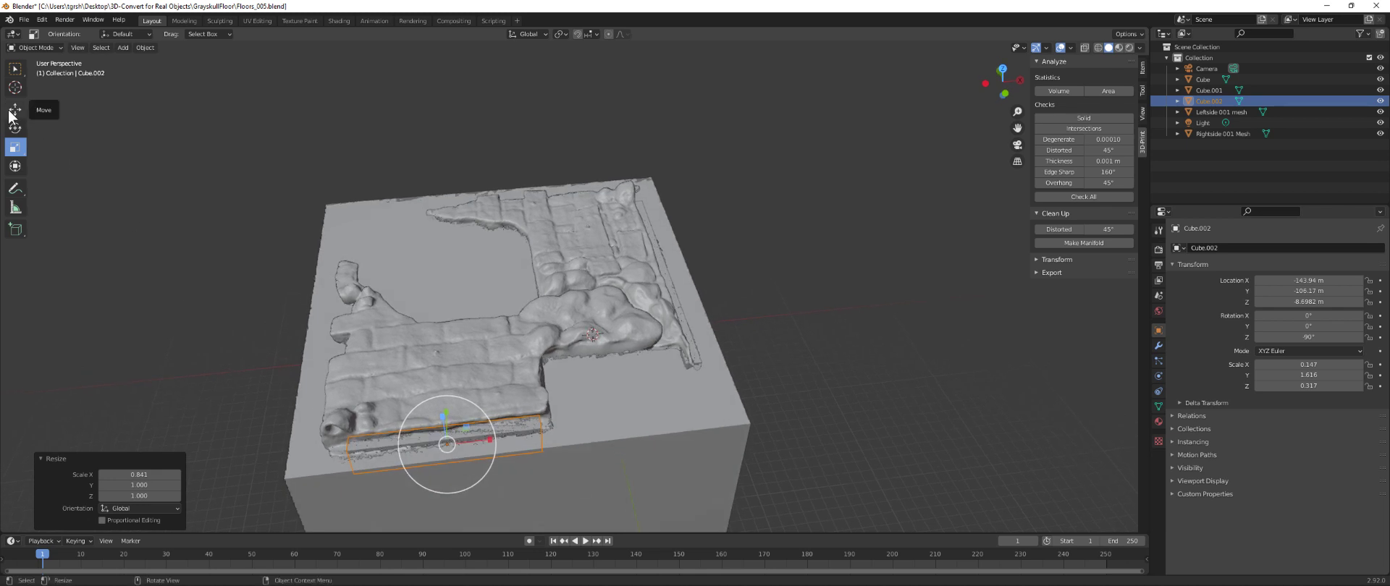
left_click_drag(489, 438, 479, 436)
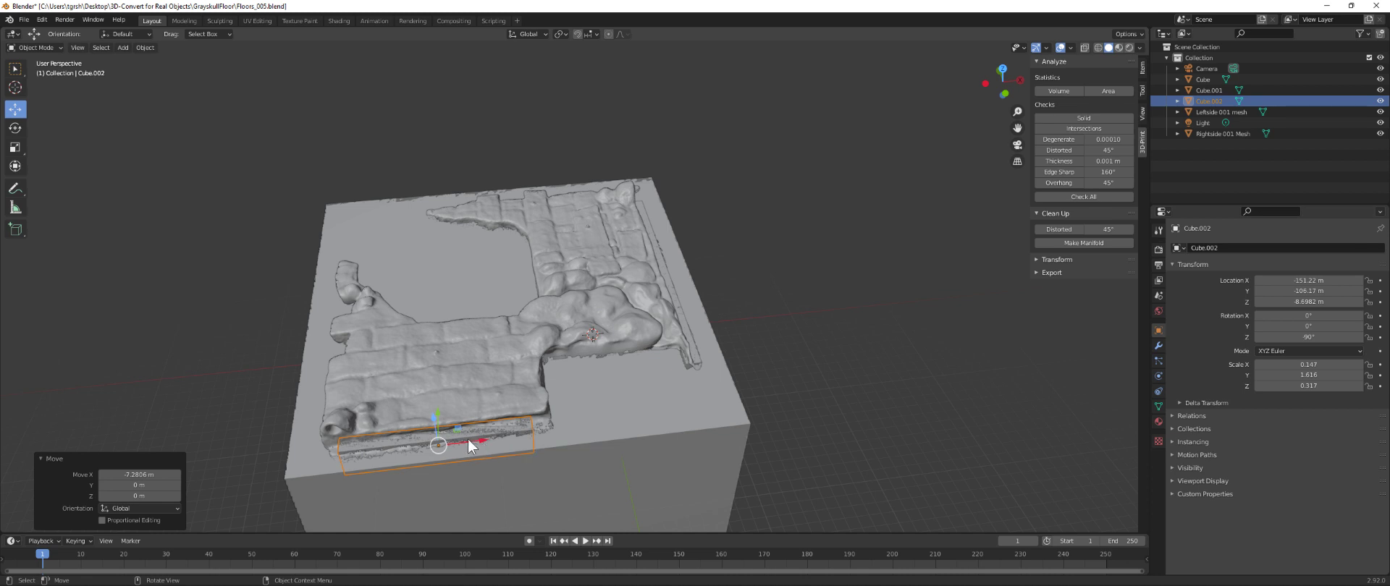
left_click_drag(480, 439, 496, 448)
left_click(543, 480)
middle_click_drag(543, 481, 543, 449)
scroll(443, 402, "up", 2)
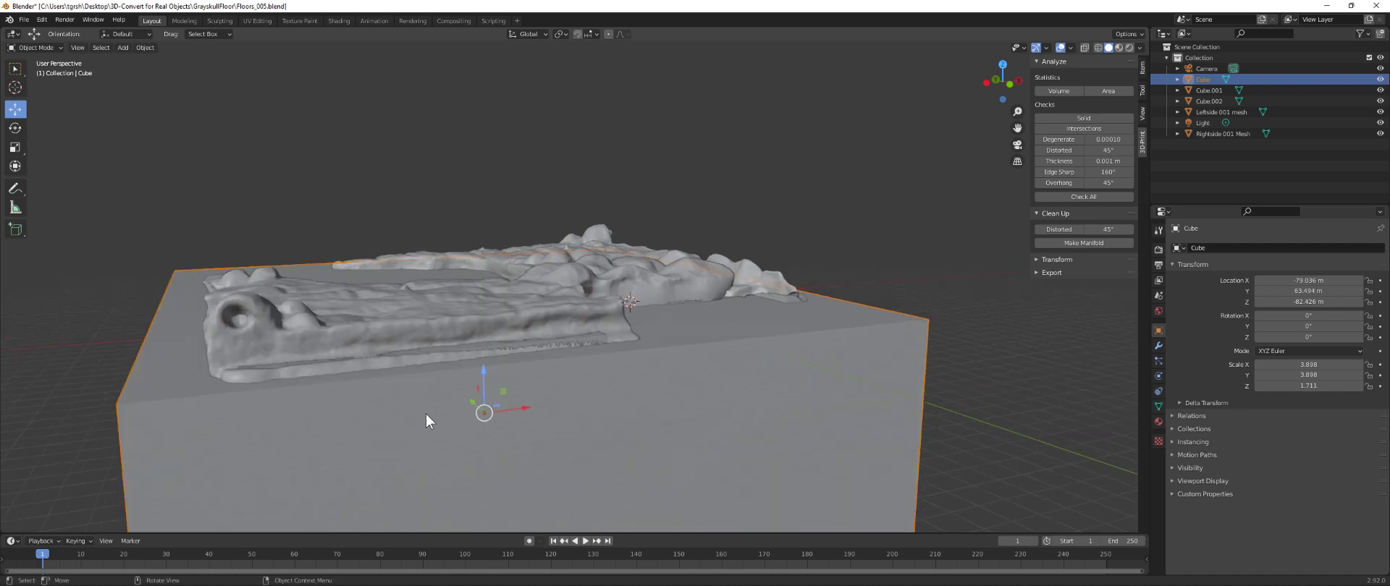
mouse_move(363, 427)
middle_mouse_down()
mouse_move(336, 424)
mouse_move(353, 429)
middle_mouse_up()
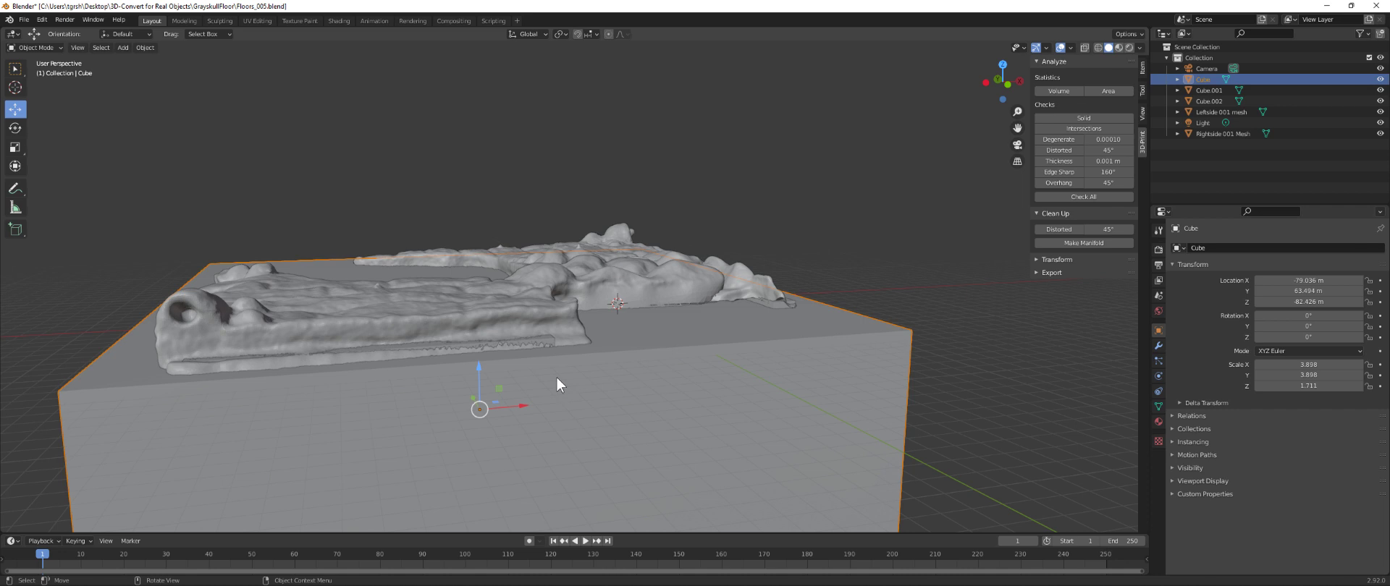
middle_click_drag(788, 362, 764, 411)
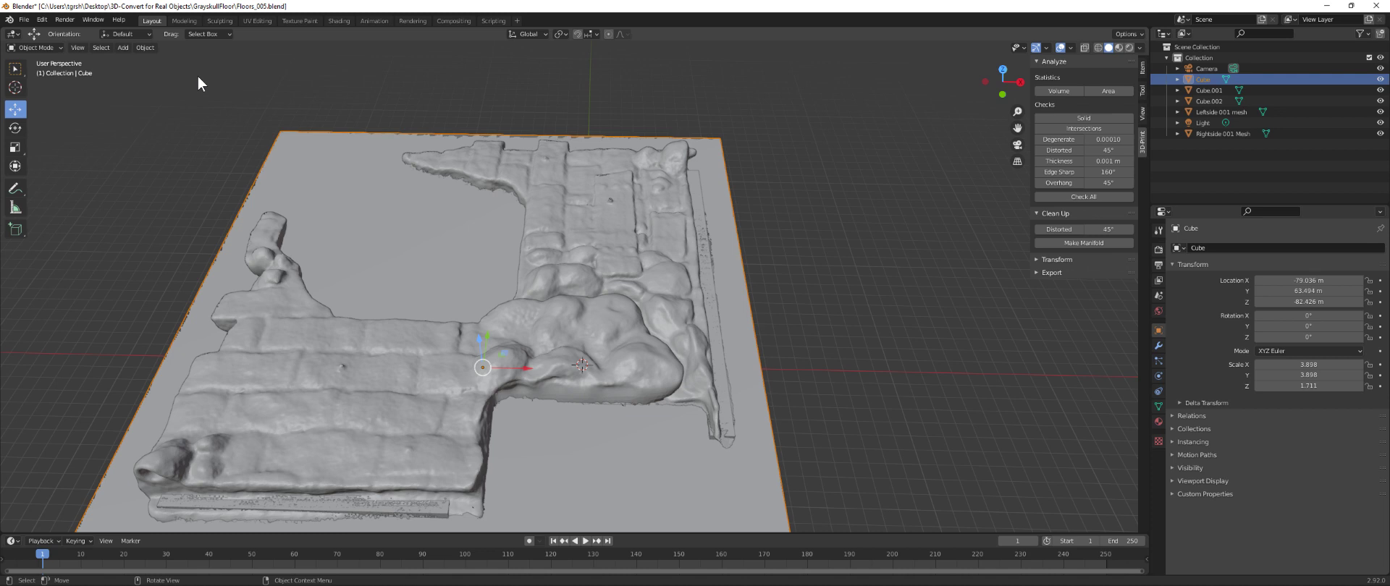
left_click(156, 45)
- Add a 500-vertex cylinder and adjust its radius and depth to fit the scan's round hollow
mouse_move(158, 94)
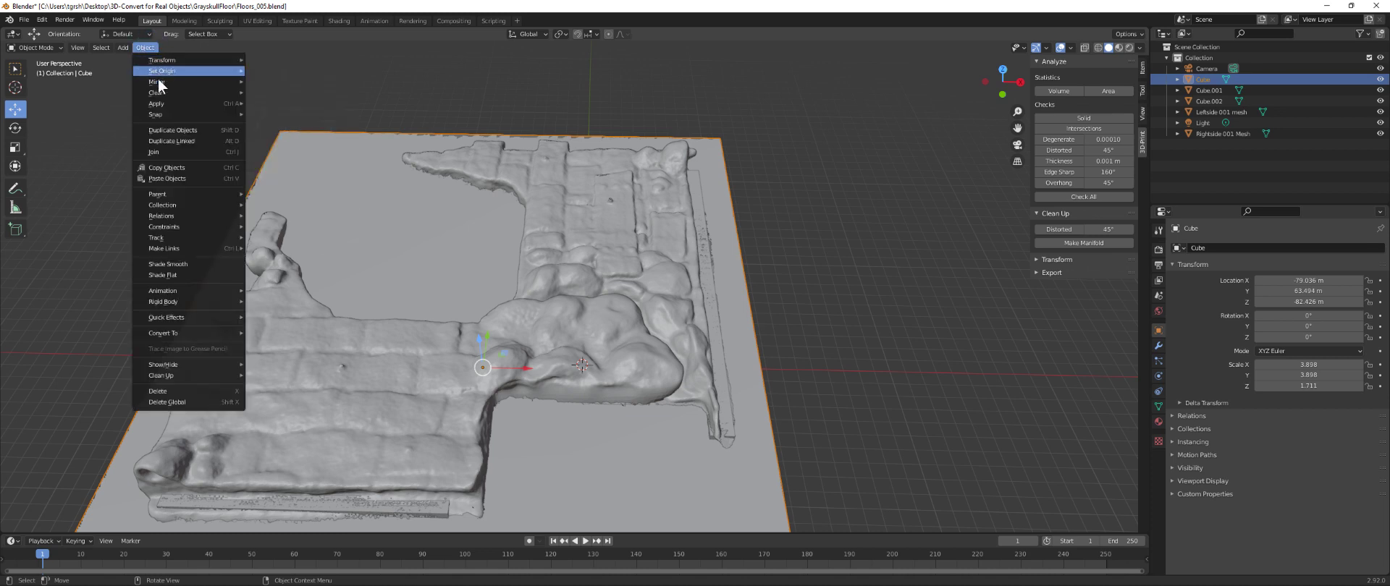
mouse_move(165, 67)
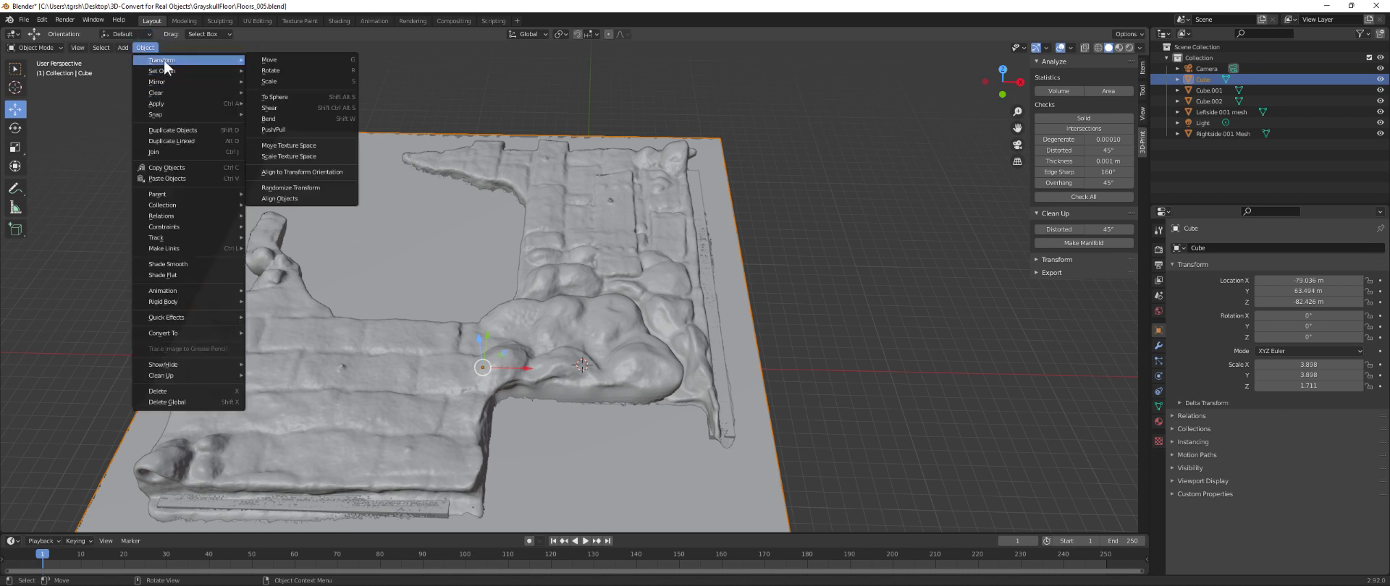
mouse_move(123, 48)
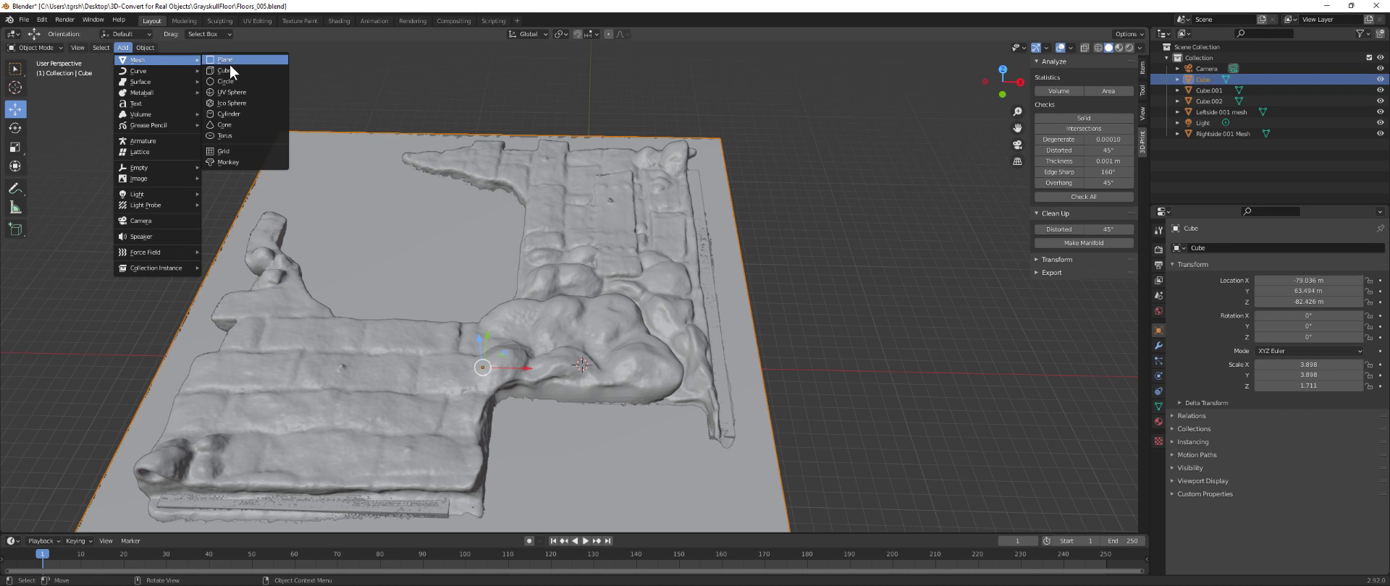
left_click(227, 114)
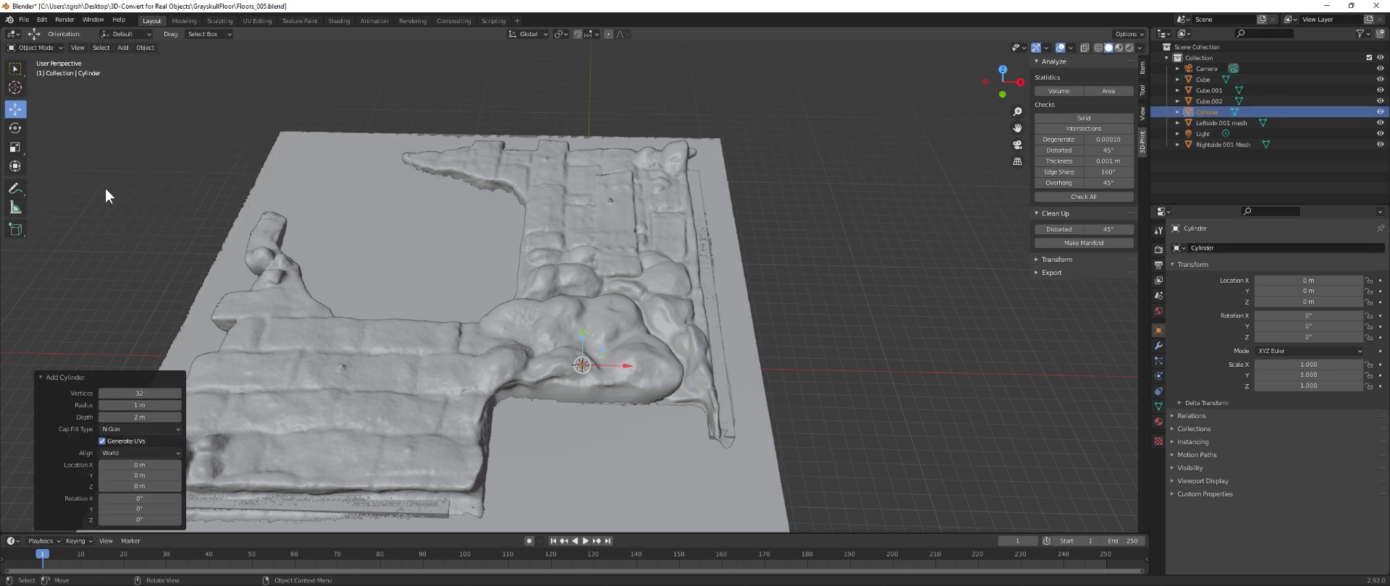
left_click_drag(139, 393, 777, 411)
left_click(119, 406)
left_click_drag(118, 406, 404, 413)
left_click_drag(593, 410, 675, 393)
left_click_drag(1028, 380, 19, 417)
left_click_drag(112, 406, 740, 400)
left_click_drag(1149, 391, 58, 398)
- Raise the cylinder along Z to 17.442 m, into the floor scan's hollow
left_click_drag(590, 341, 541, 306)
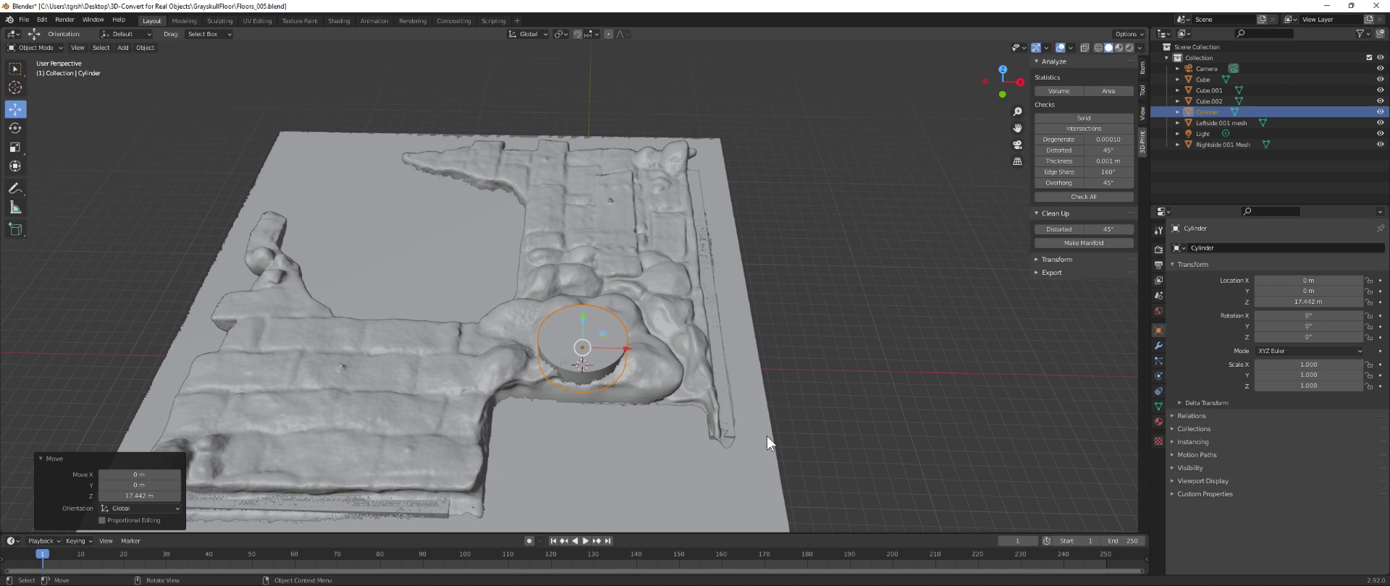
scroll(718, 435, "up", 2)
middle_click_drag(752, 485, 574, 424)
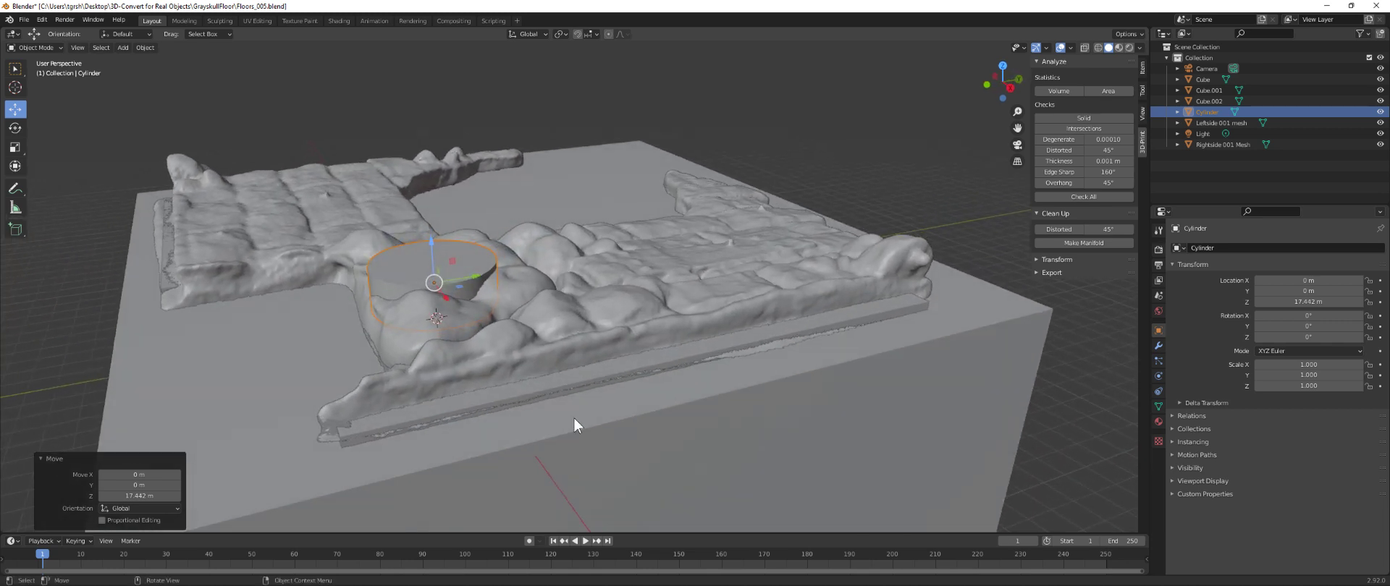
left_click(533, 391)
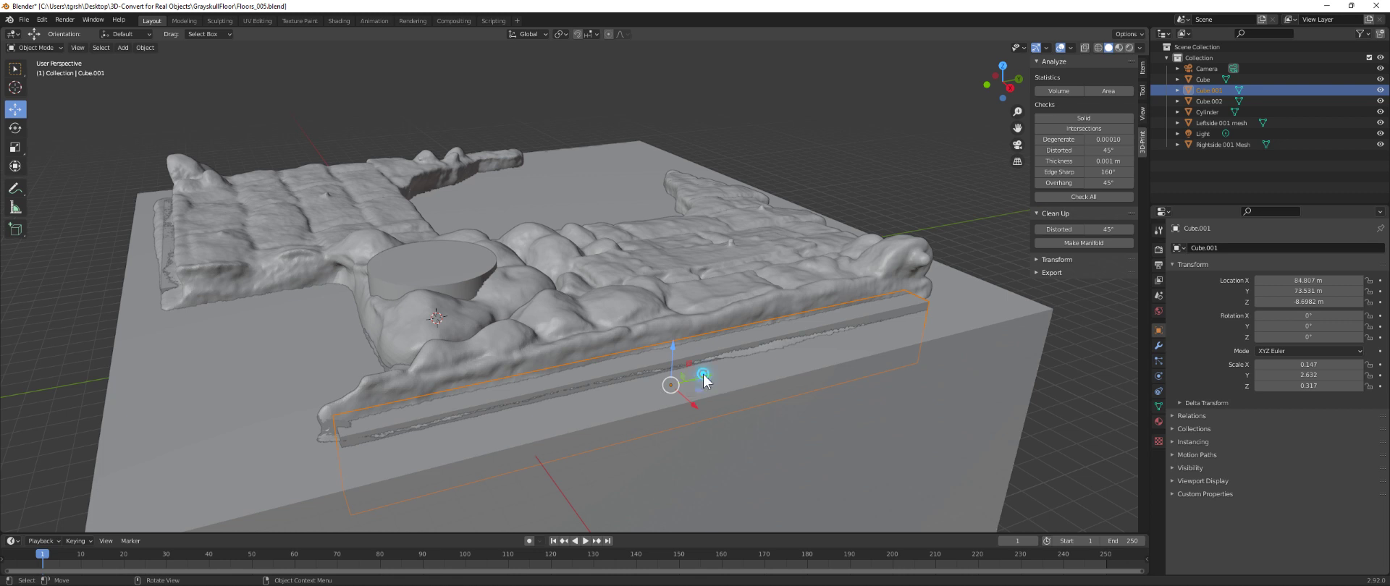
- Slide Cube.001 back along Y, adjust its length along Y, and slide it forward again
left_click_drag(702, 374, 690, 378)
mouse_move(357, 444)
middle_mouse_down()
mouse_move(405, 442)
mouse_move(366, 443)
middle_mouse_up()
middle_click_drag(738, 358, 665, 380)
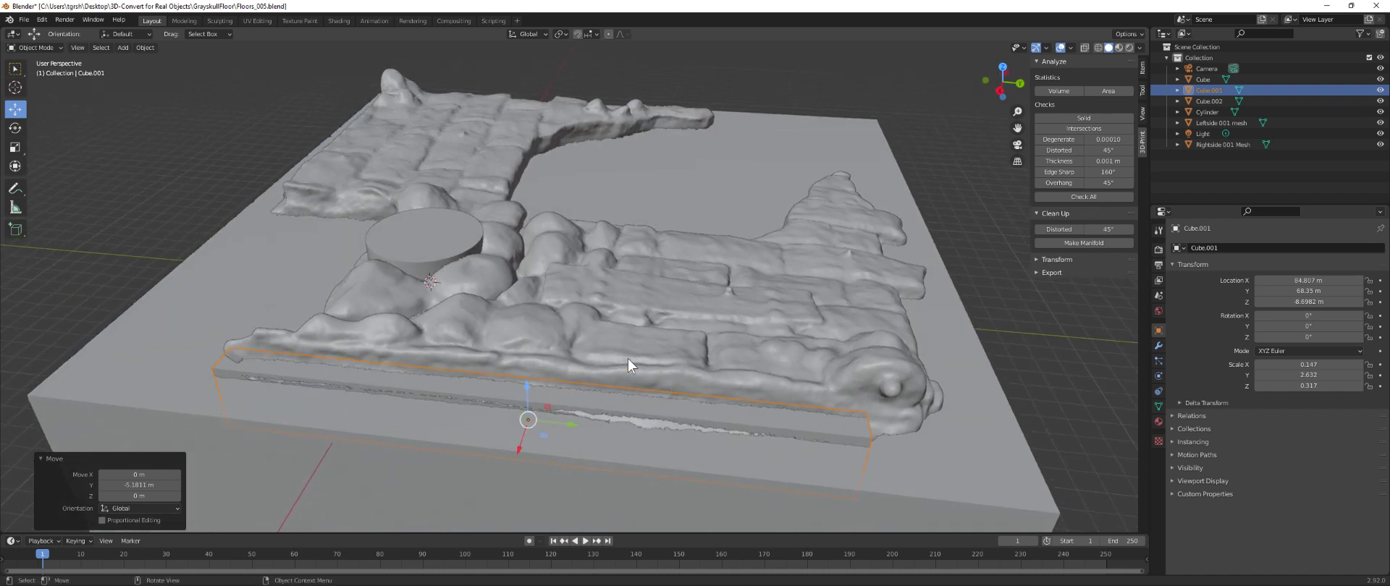
left_click(16, 148)
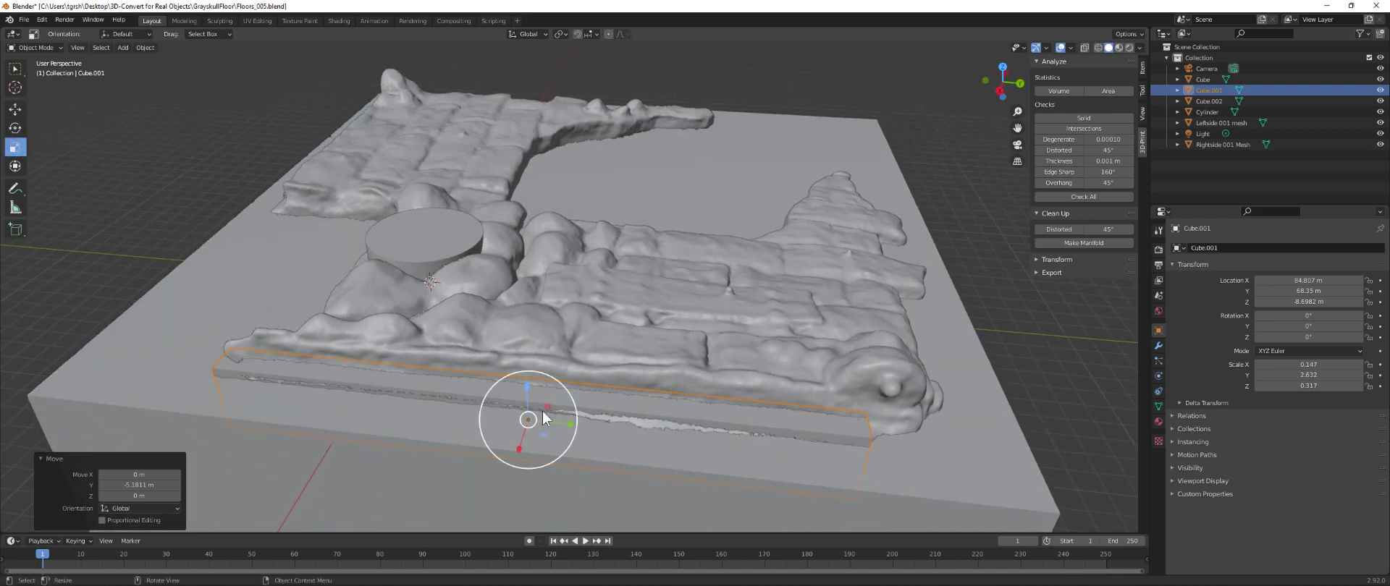
left_click_drag(570, 420, 577, 420)
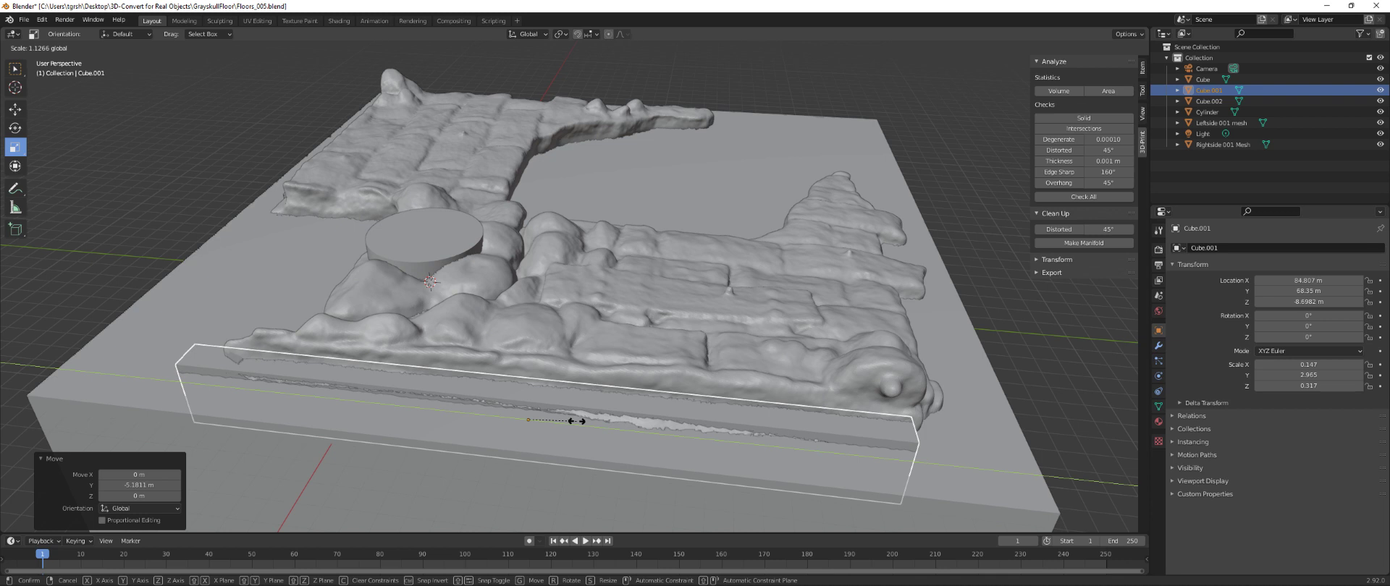
left_click_drag(576, 421, 575, 421)
middle_click_drag(395, 407, 423, 406)
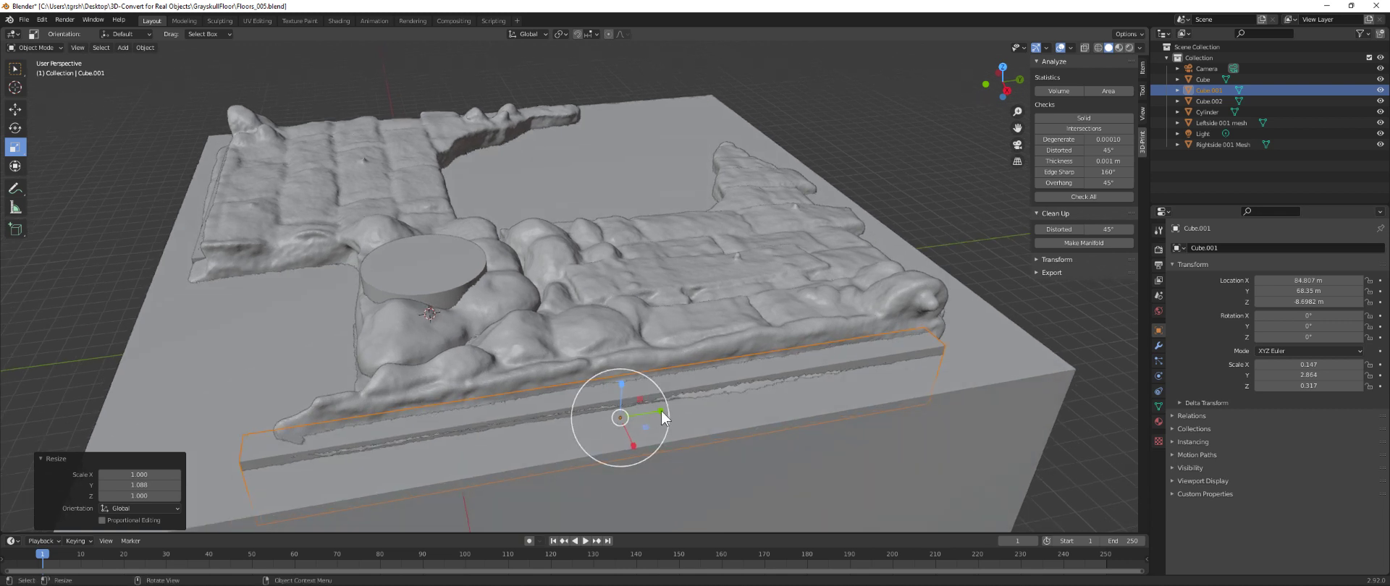
left_click_drag(662, 411, 658, 413)
left_click(15, 109)
left_click_drag(664, 414, 678, 408)
middle_click_drag(614, 415, 499, 433)
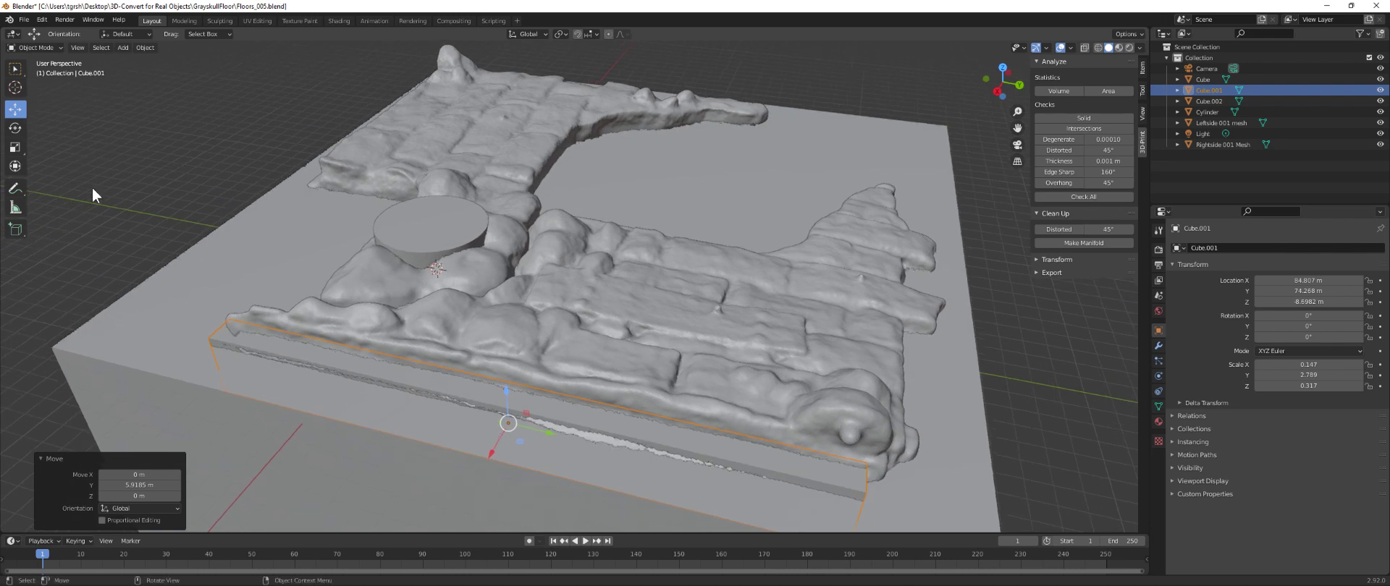
- Shorten Cube.001 slightly, slide it back to about 70.295 m Y, and enter Edit Mode
left_click(14, 147)
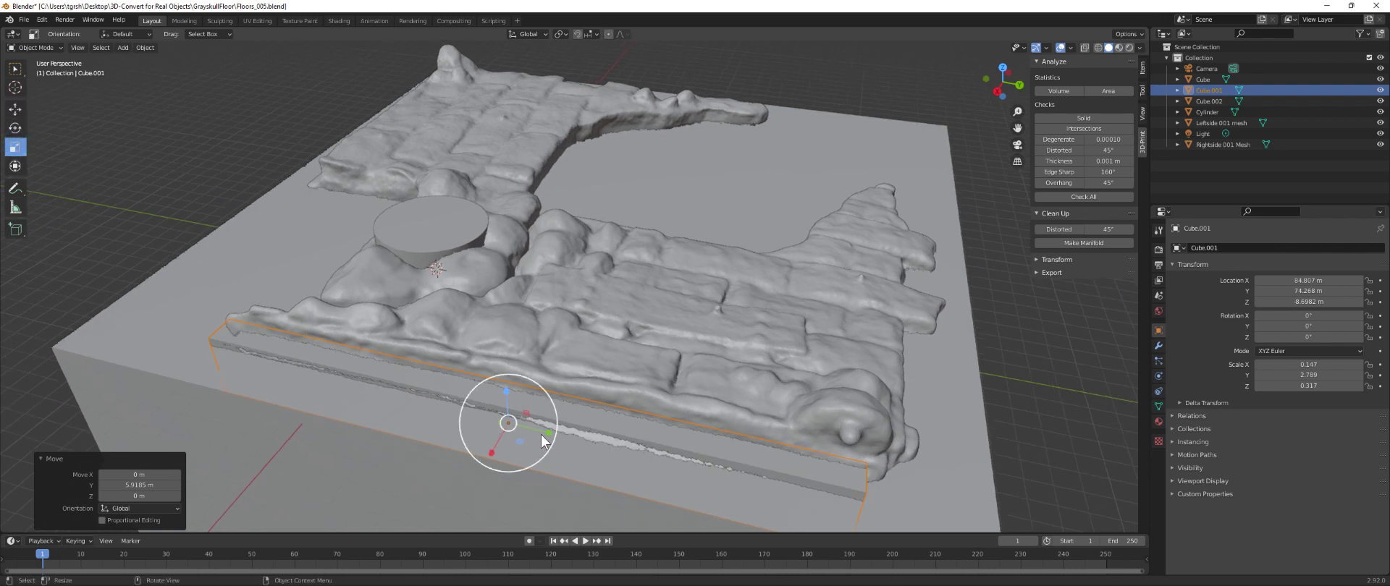
left_click_drag(550, 435, 546, 430)
middle_click_drag(507, 432, 414, 426)
left_click(409, 427)
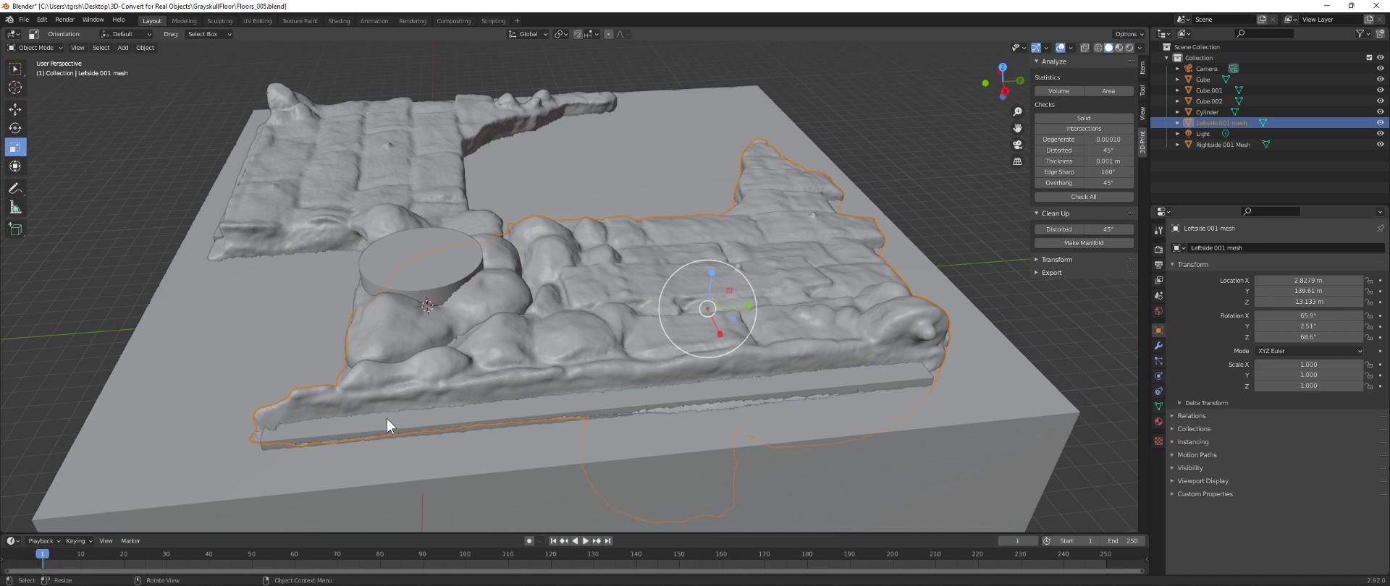
left_click(21, 110)
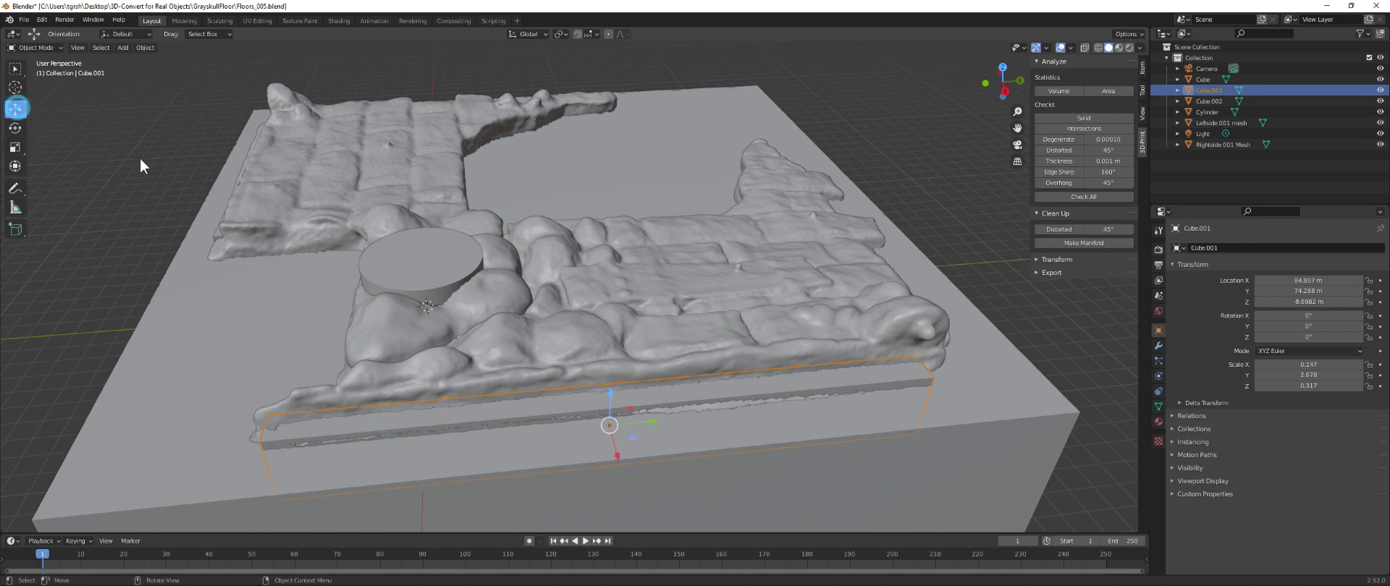
left_click_drag(655, 428, 643, 427)
middle_click_drag(466, 440, 570, 437)
mouse_move(631, 475)
middle_mouse_down()
mouse_move(661, 484)
mouse_move(596, 459)
mouse_move(524, 470)
mouse_move(647, 462)
middle_mouse_up()
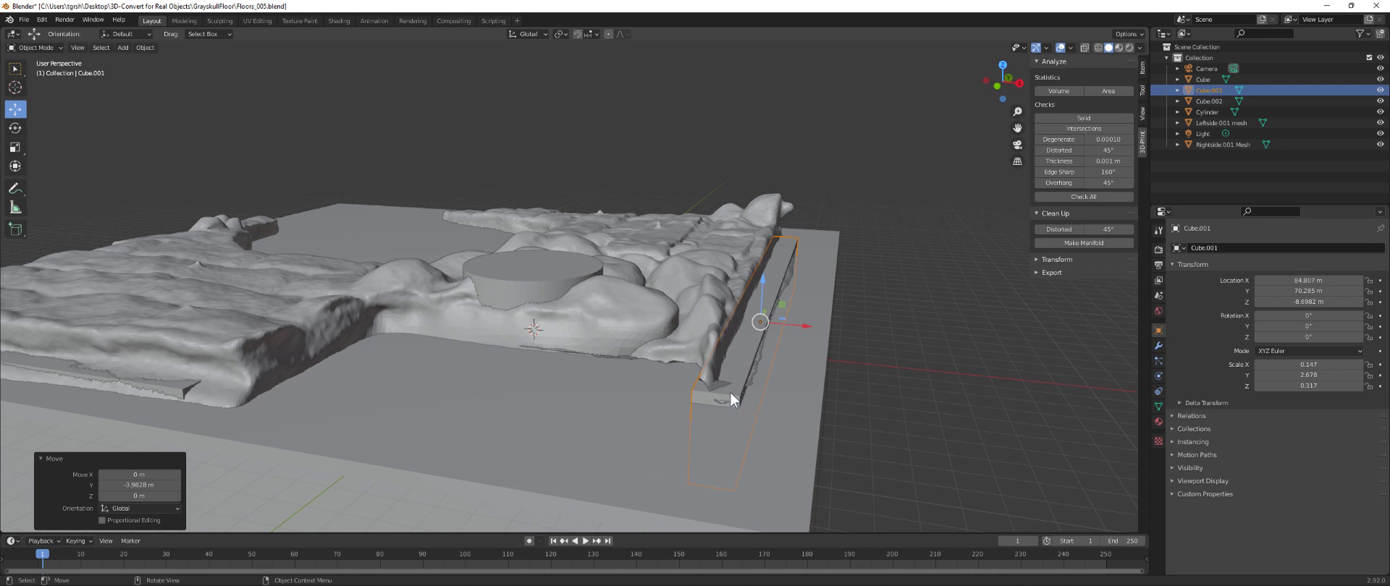
key("Tab")
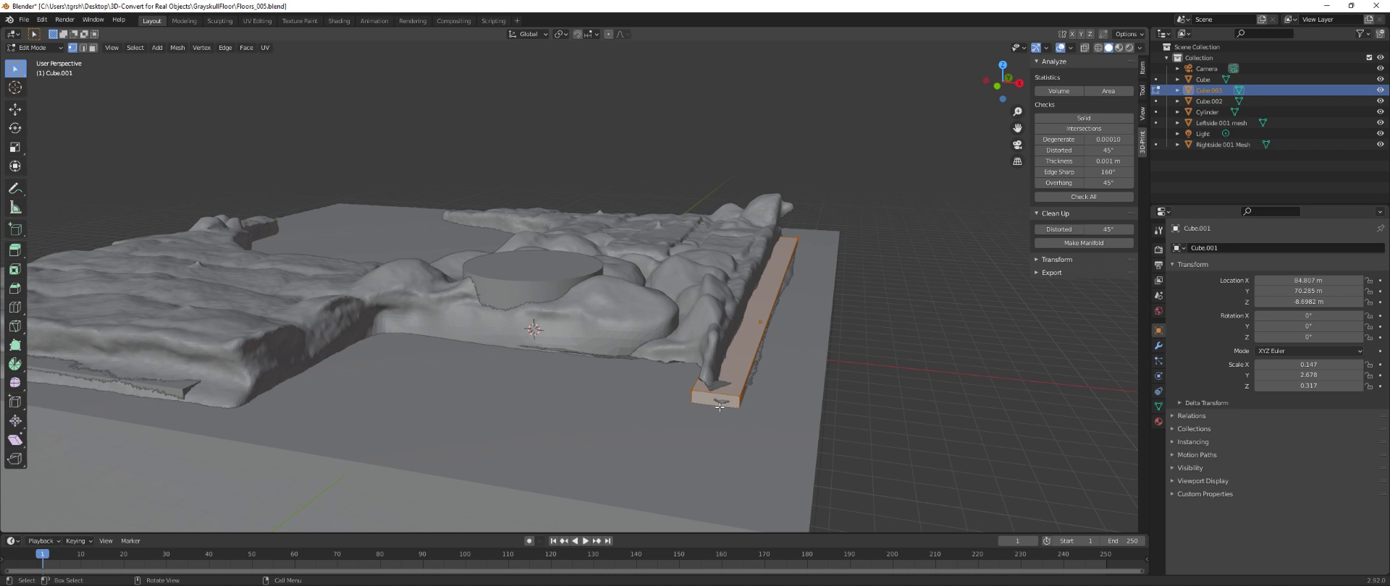
- Apply Subdivide to the edge bar's selected edges from the Edge menu
middle_click_drag(749, 410, 250, 88)
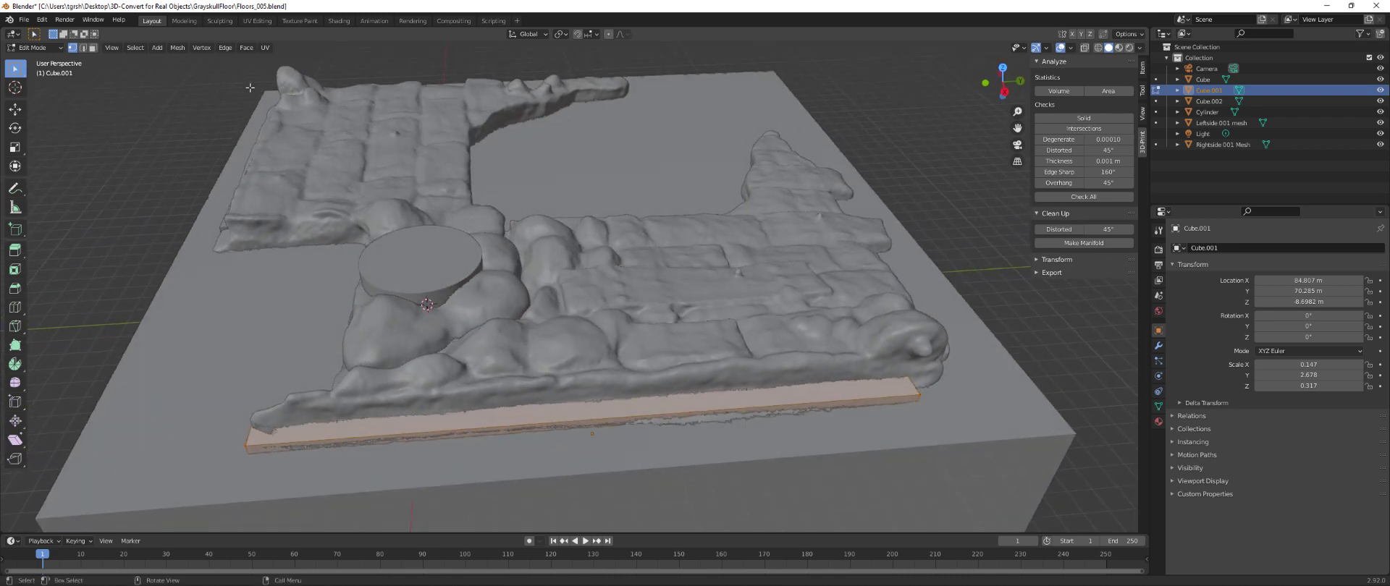
left_click(183, 47)
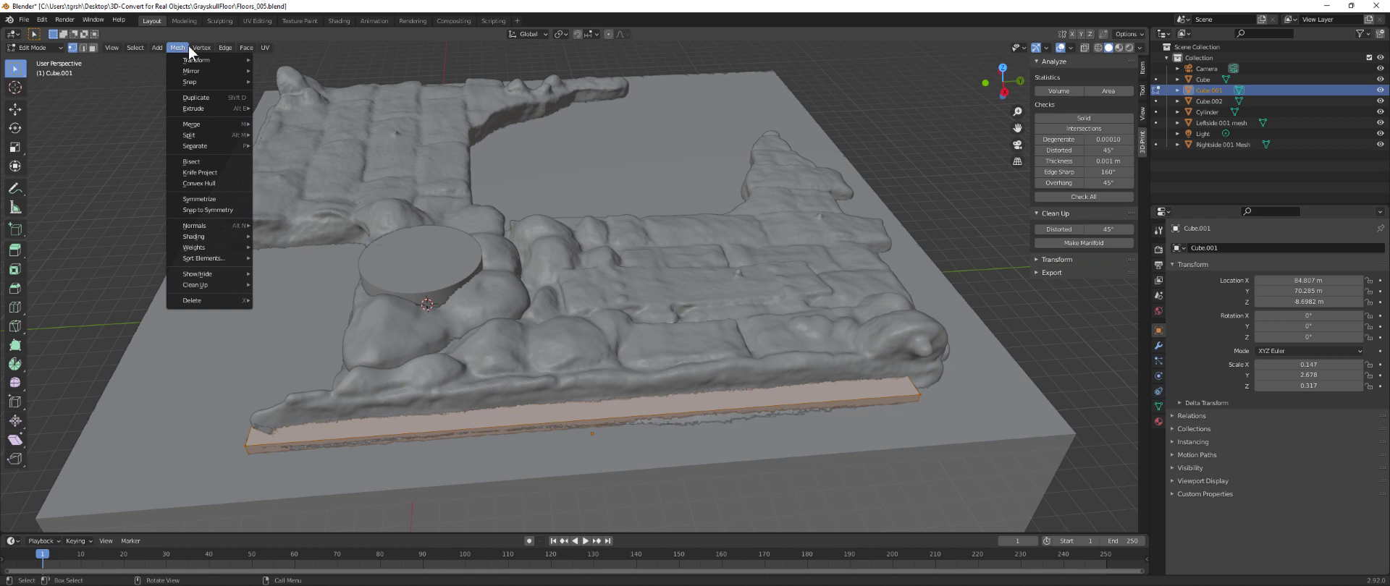
mouse_move(227, 49)
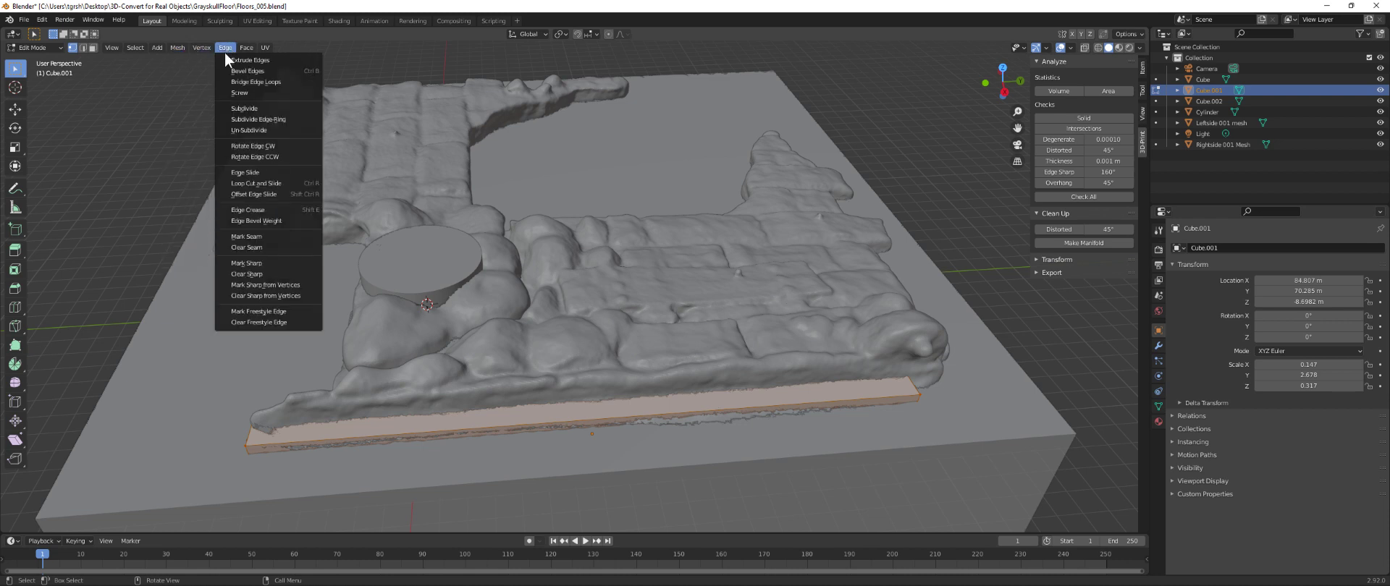
left_click(231, 108)
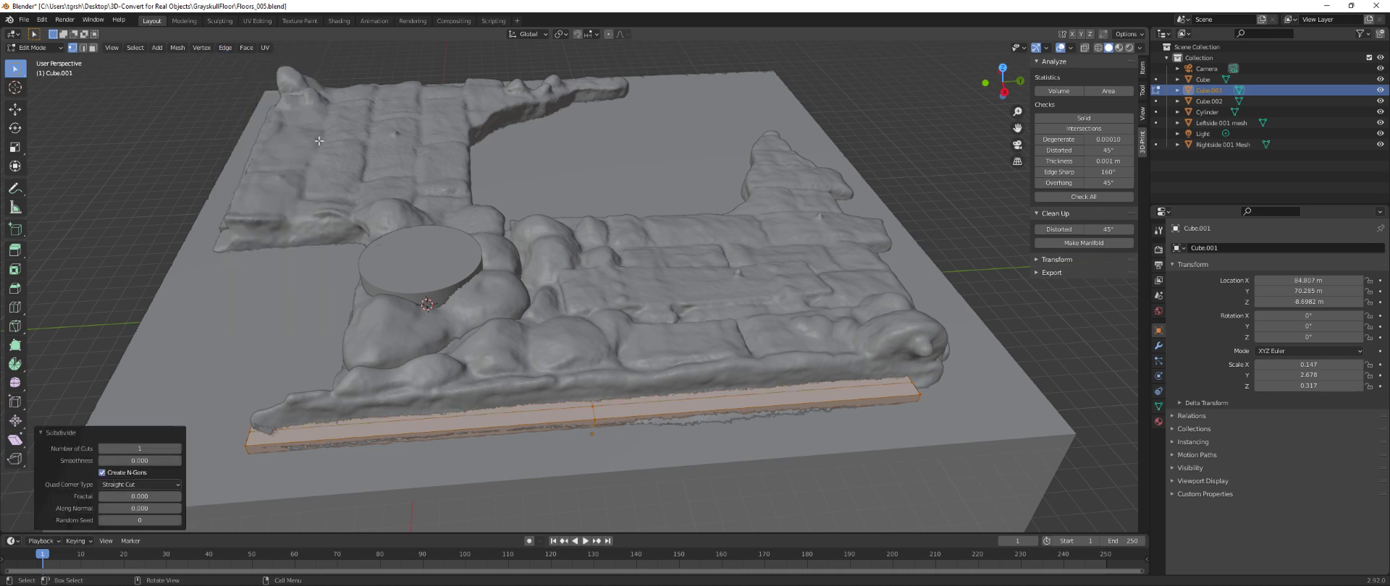
- Set the subdivision to 13 cuts with smoothness 0
left_click(129, 450)
left_click_drag(129, 450, 209, 450)
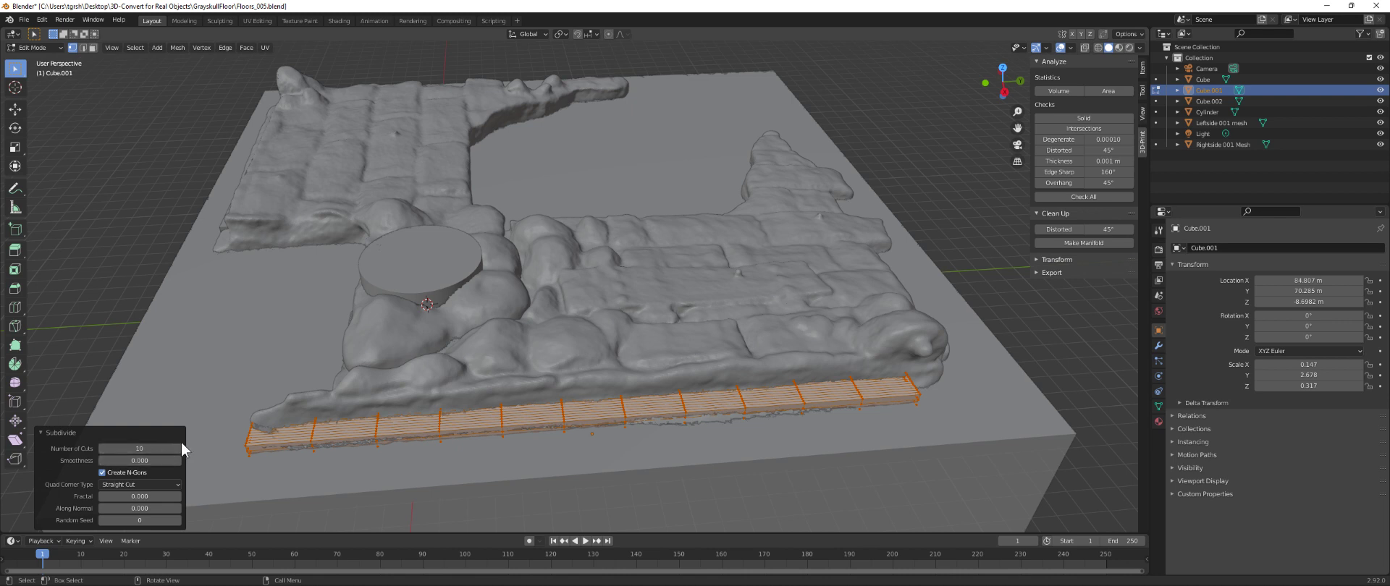
left_click(154, 447)
type("12")
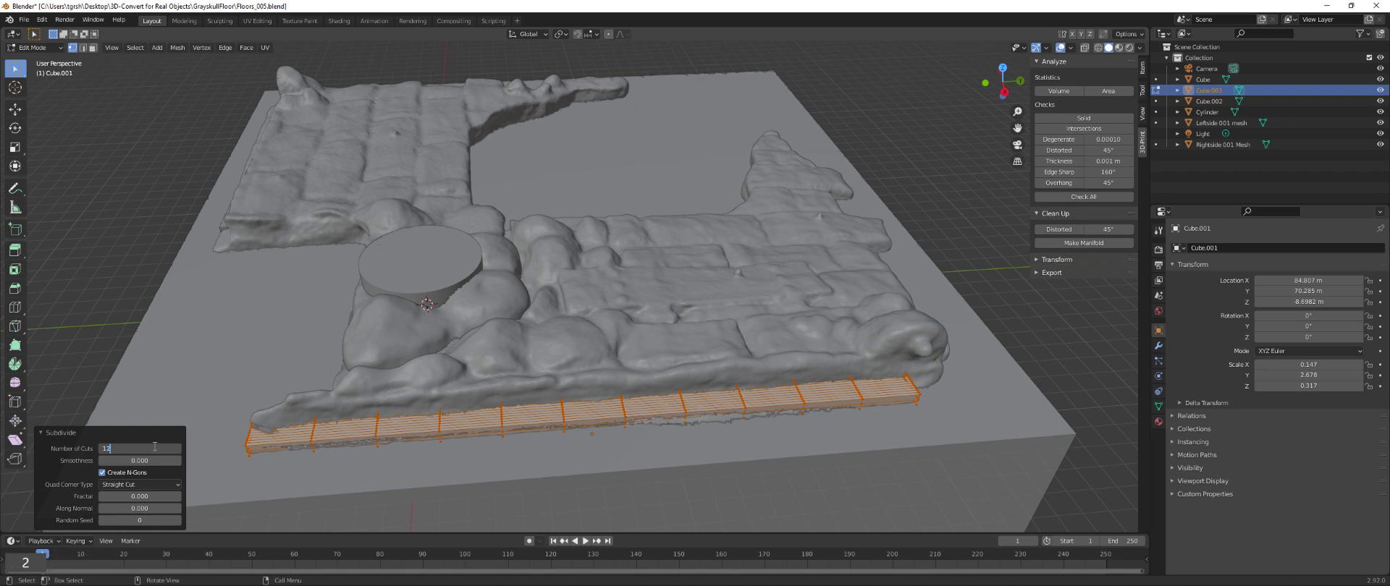
key("Return")
left_click(136, 448)
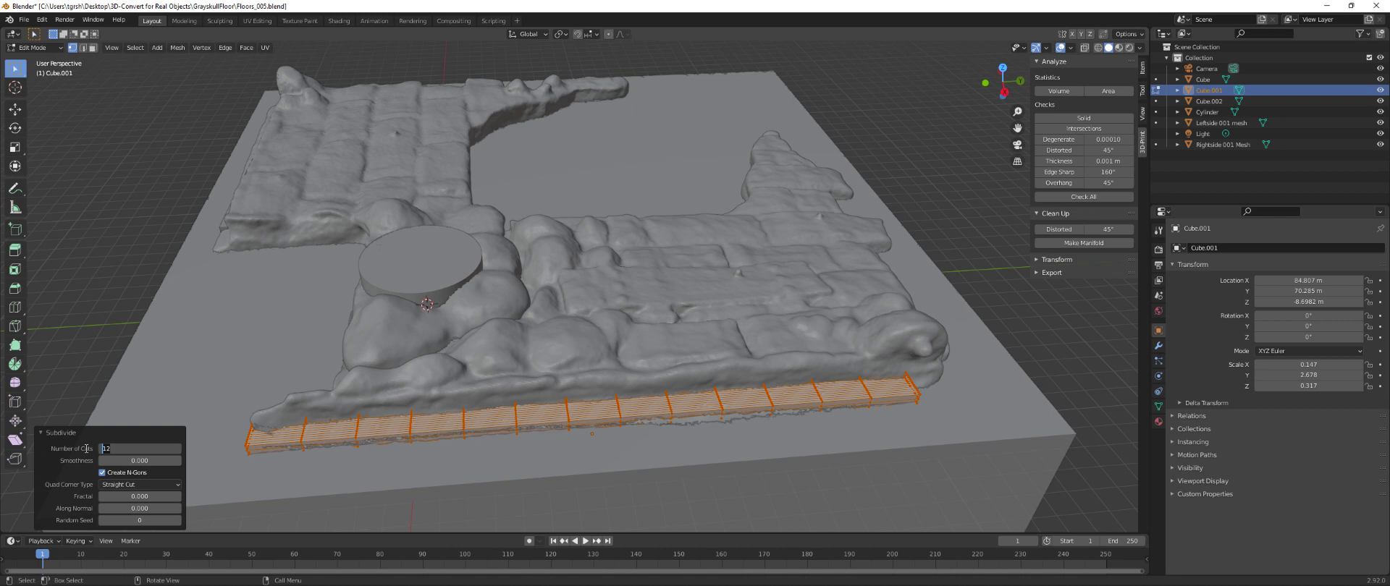
type("13")
key("Tab")
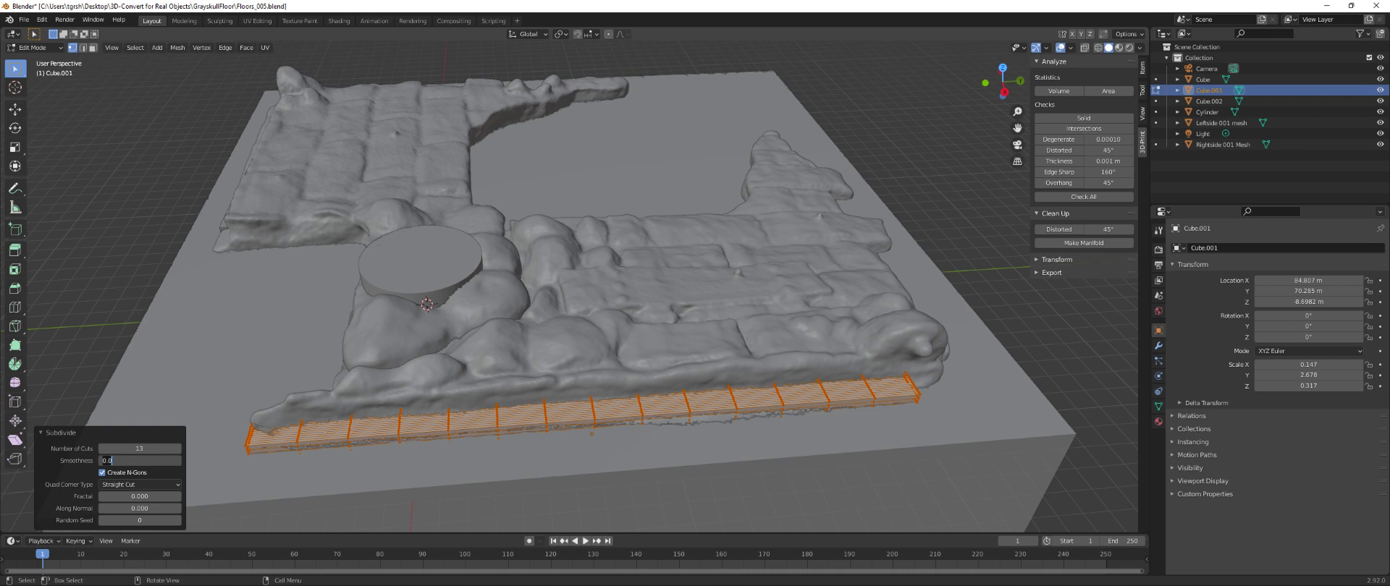
- Keep the strip's 13-cut subdivision flat at smoothness 0 and box-select its left-end vertices in X-ray
left_click(97, 316)
middle_click_drag(97, 315, 157, 272)
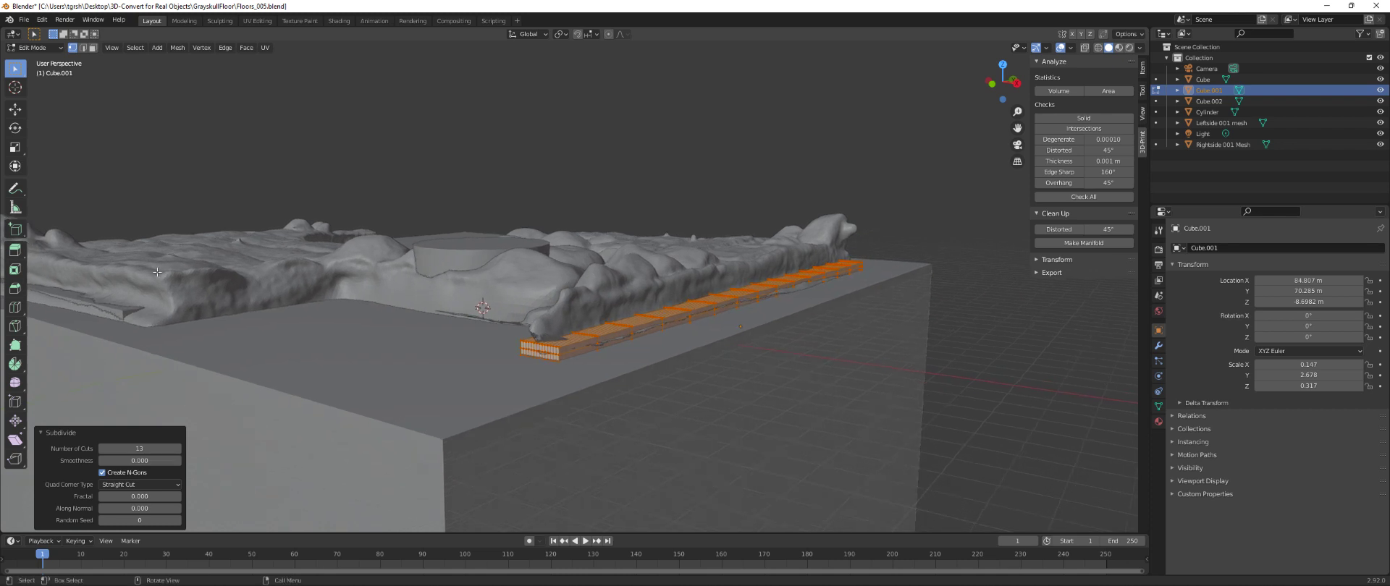
left_click(1085, 48)
middle_click_drag(647, 288, 313, 367)
left_click_drag(221, 319, 266, 445)
middle_click_drag(268, 451, 363, 452)
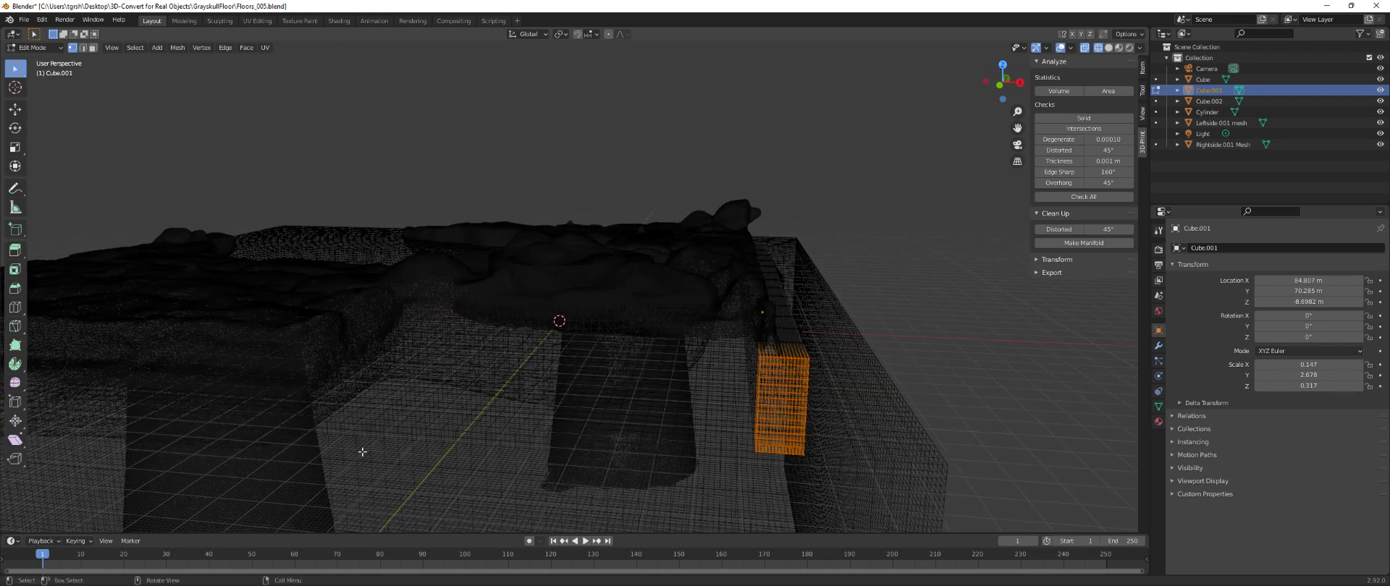
left_click(14, 147)
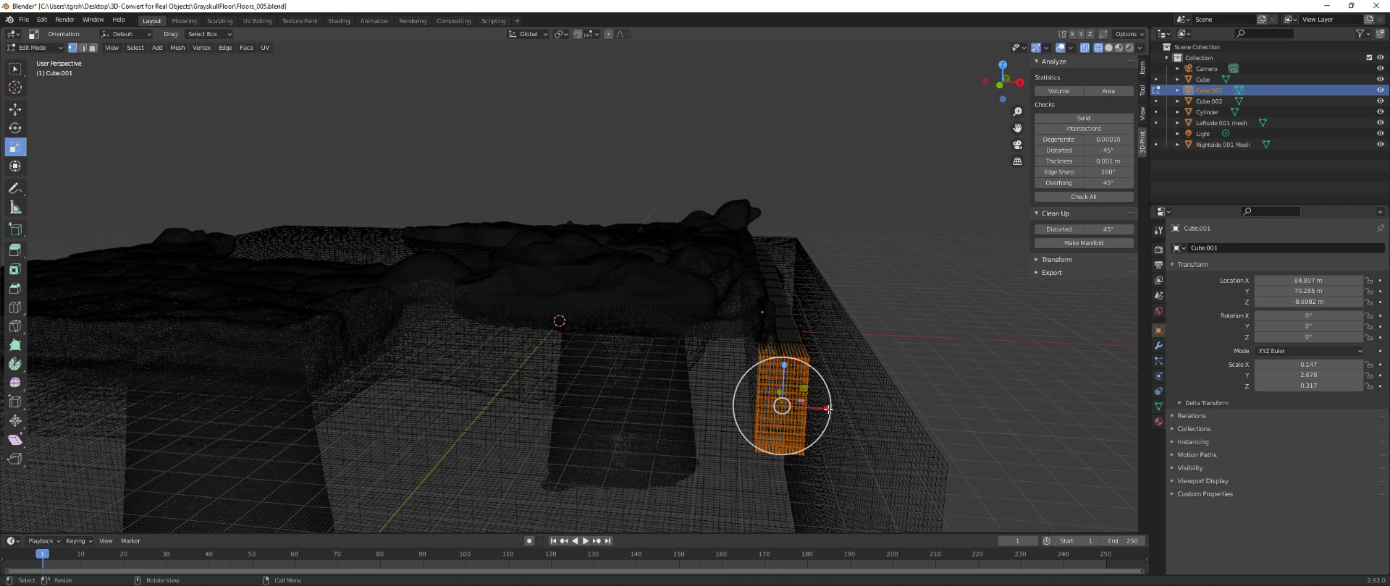
- Scale the strip's end vertices along X to about 0.65 into a pencil-like tip, viewed in Solid shading
left_click_drag(826, 409, 793, 409)
middle_click_drag(793, 409, 781, 478)
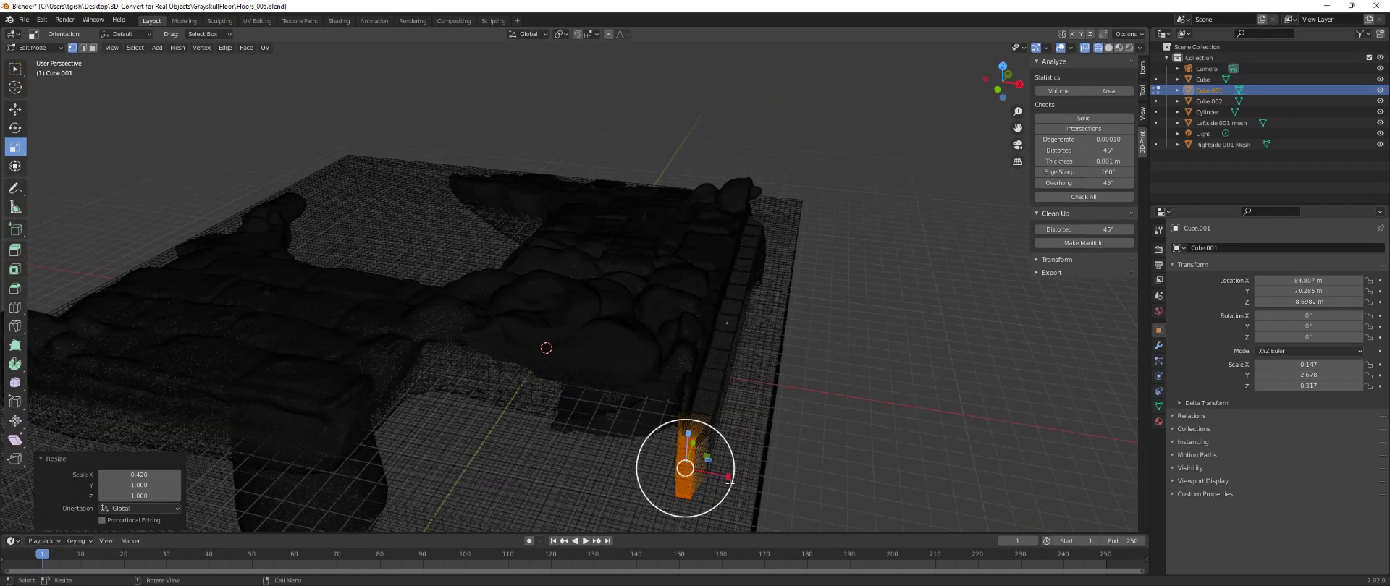
left_click_drag(726, 476, 718, 476)
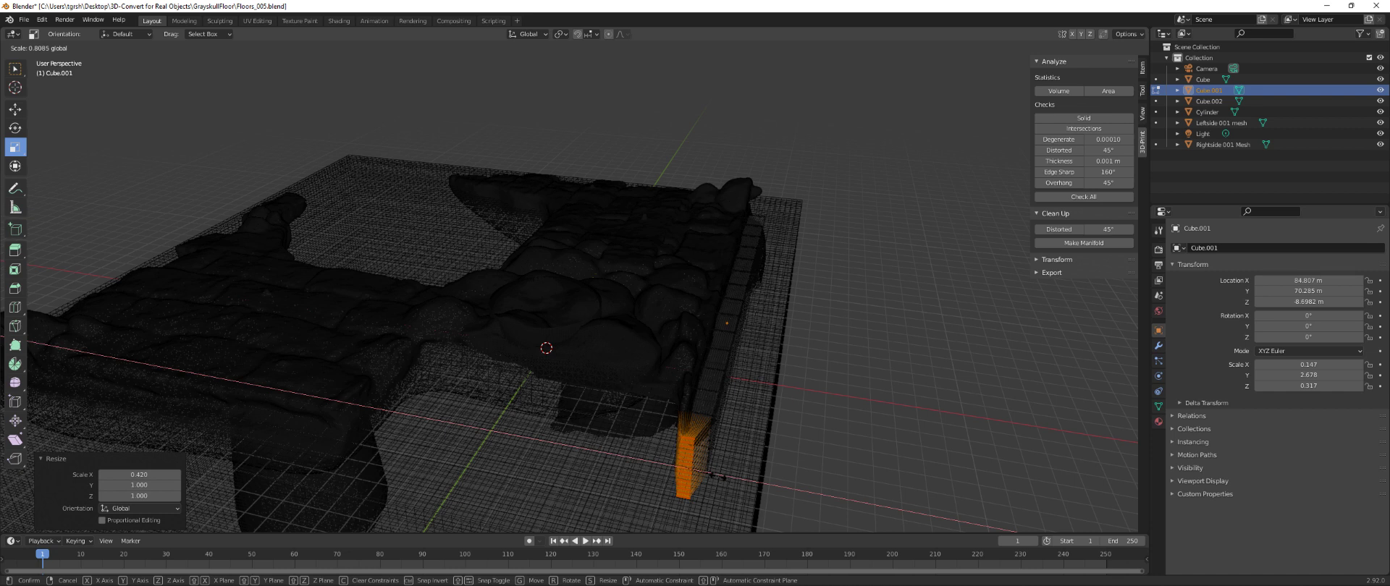
left_click_drag(719, 478, 717, 479)
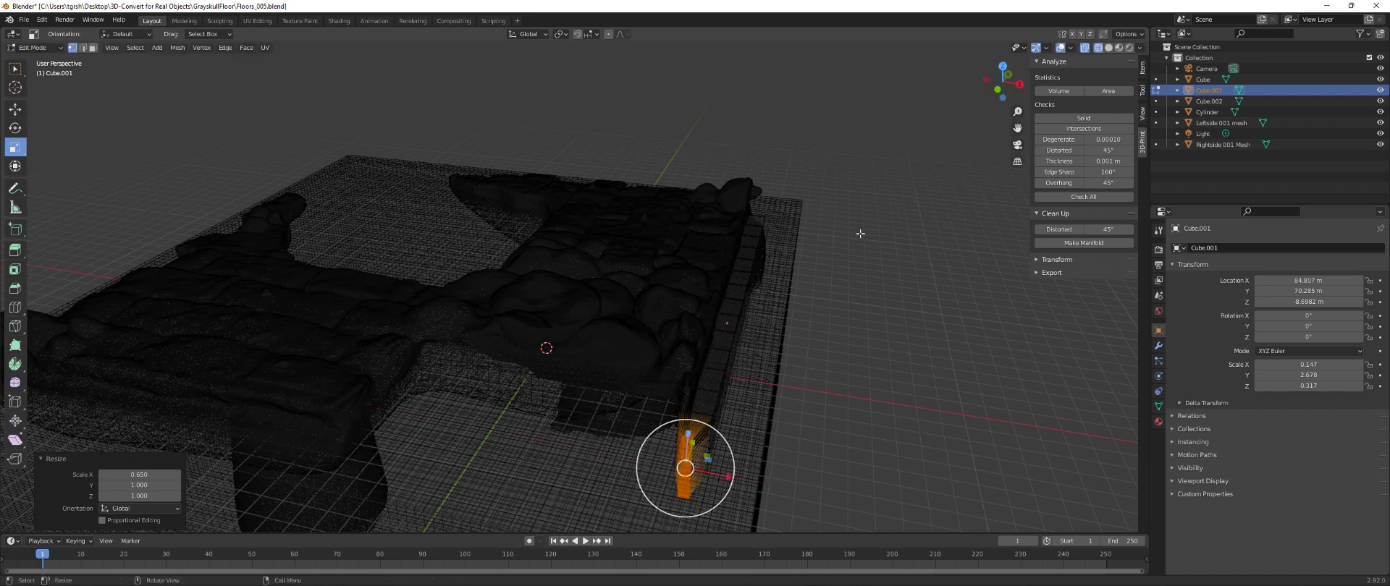
left_click(1108, 47)
middle_click_drag(918, 295, 836, 451)
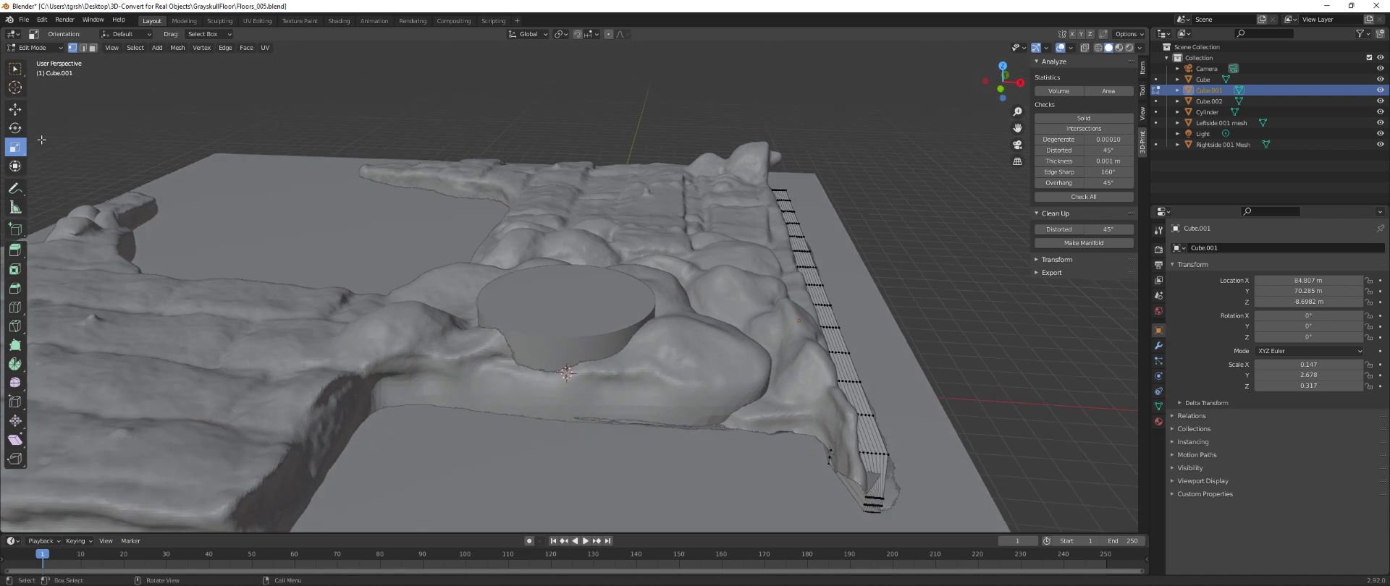
middle_click_drag(441, 344, 537, 358)
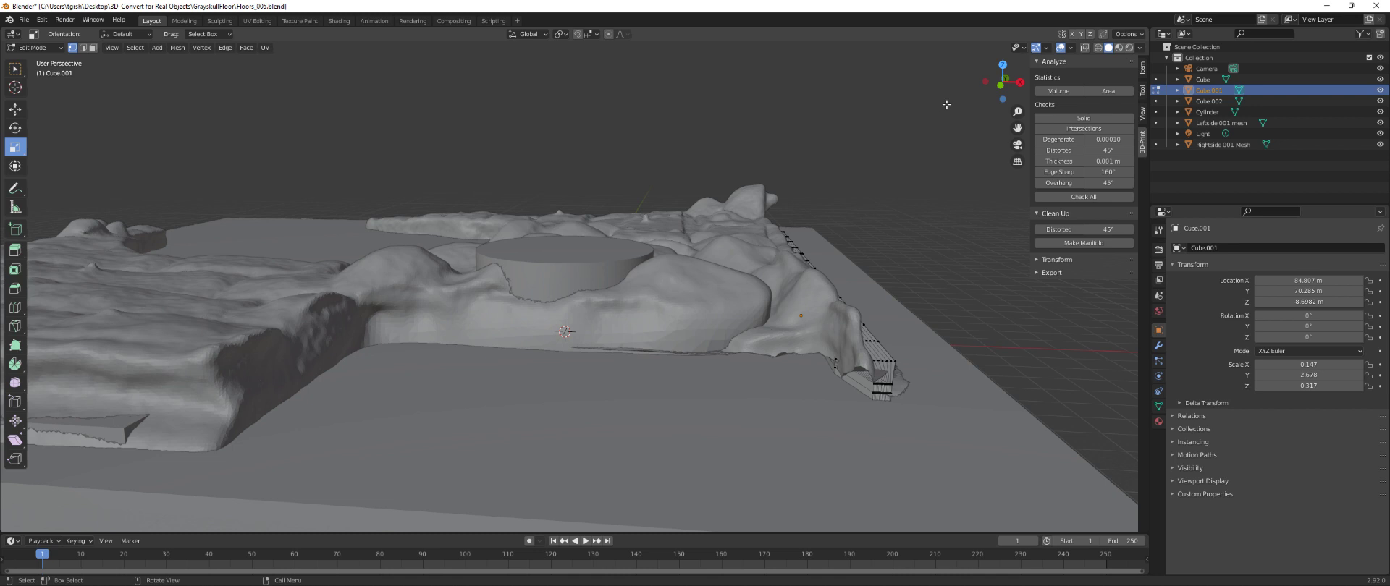
- Return to Object Mode in wireframe Top view and pick out the Cube.001 strip at the floor edge
left_click(1099, 47)
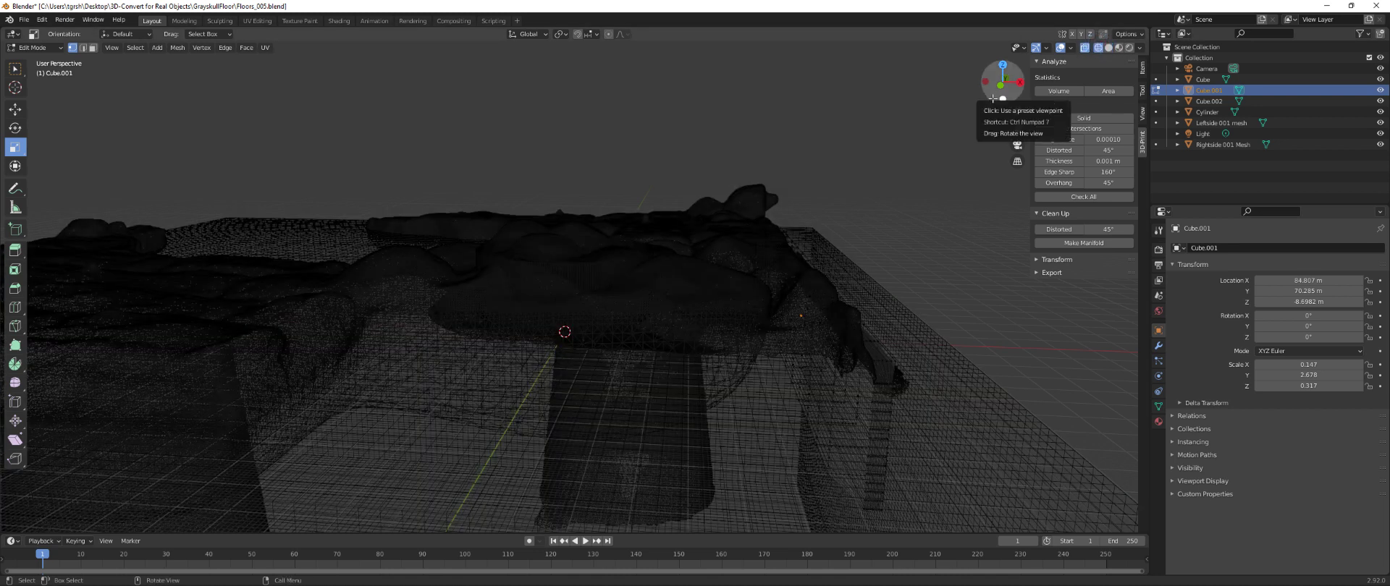
key("Tab")
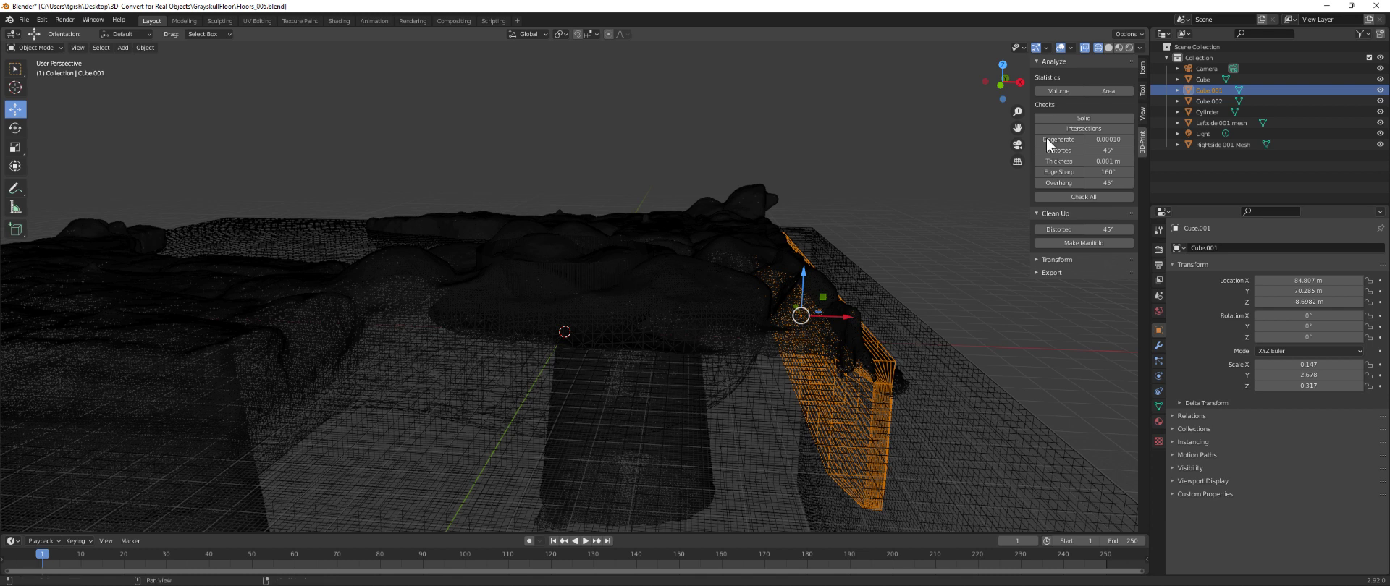
left_click(1003, 65)
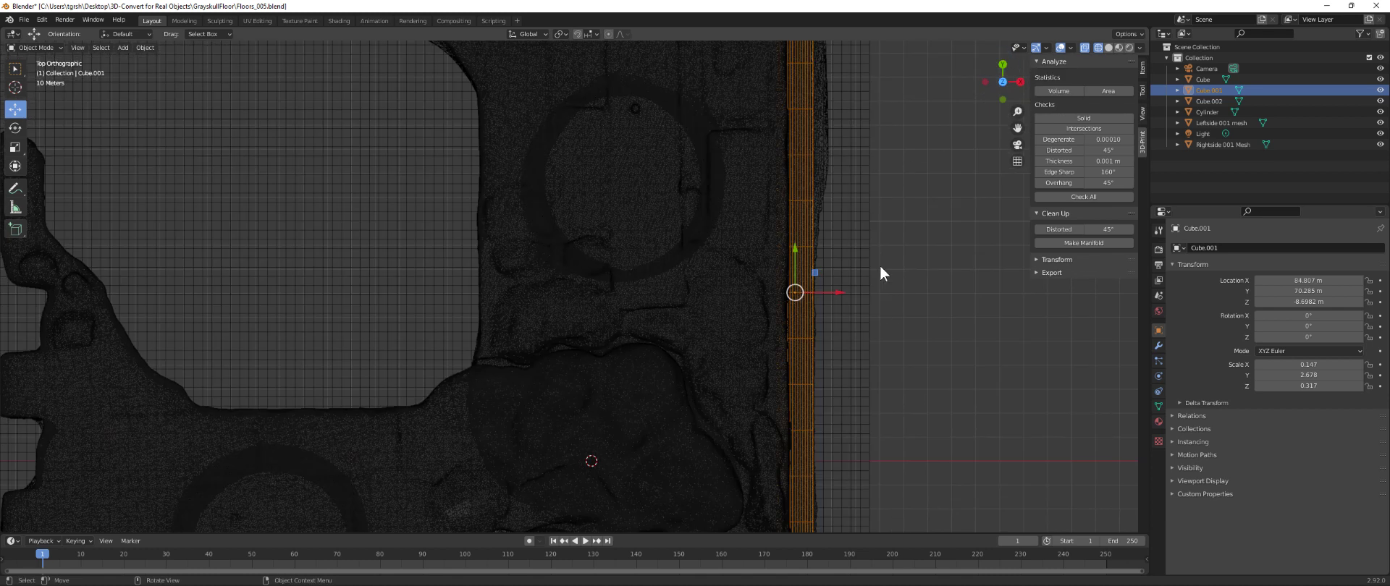
left_click_drag(1017, 128, 1009, 40)
left_click_drag(758, 333, 783, 357)
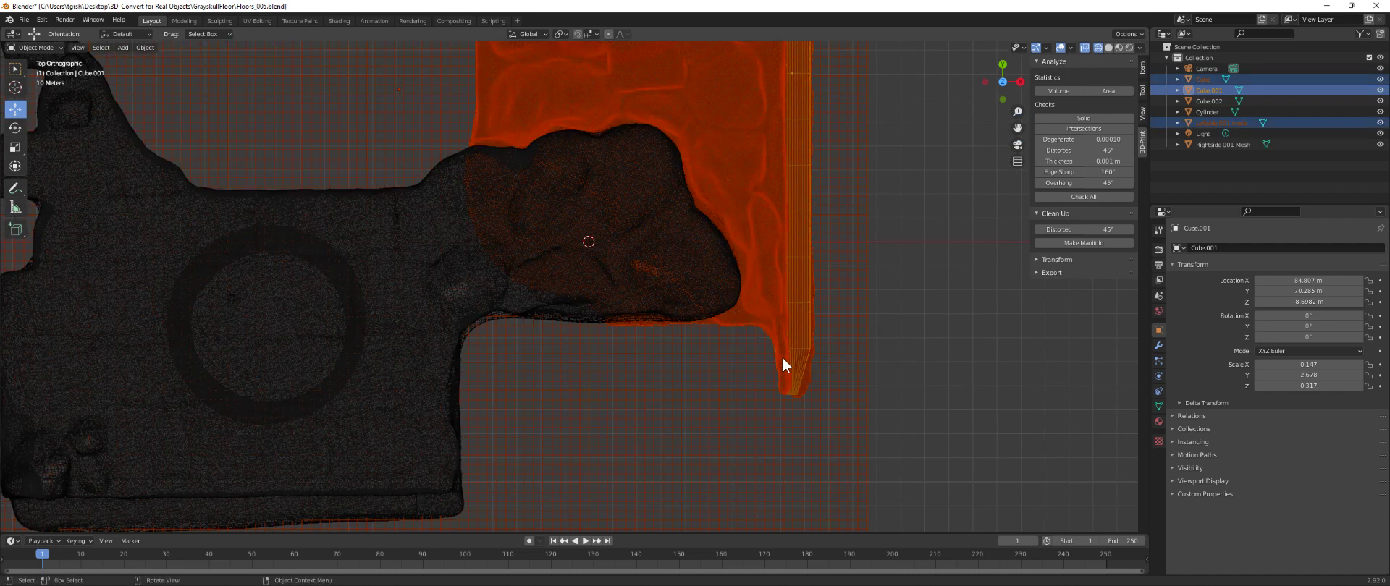
left_click(934, 359)
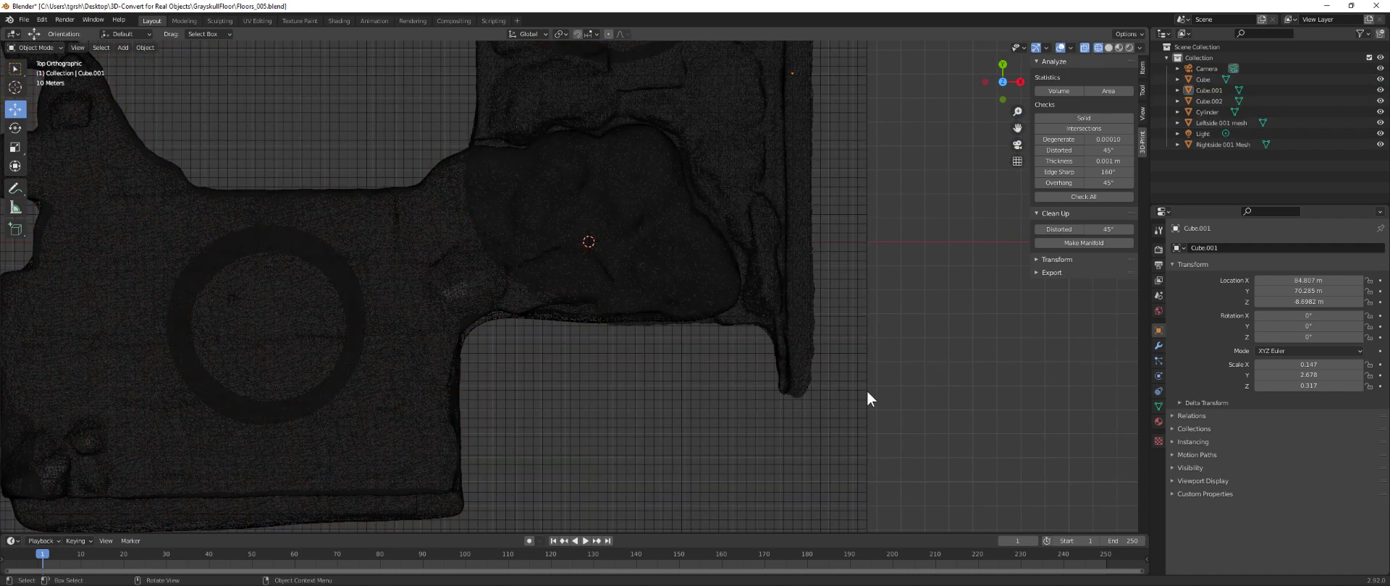
left_click(800, 346)
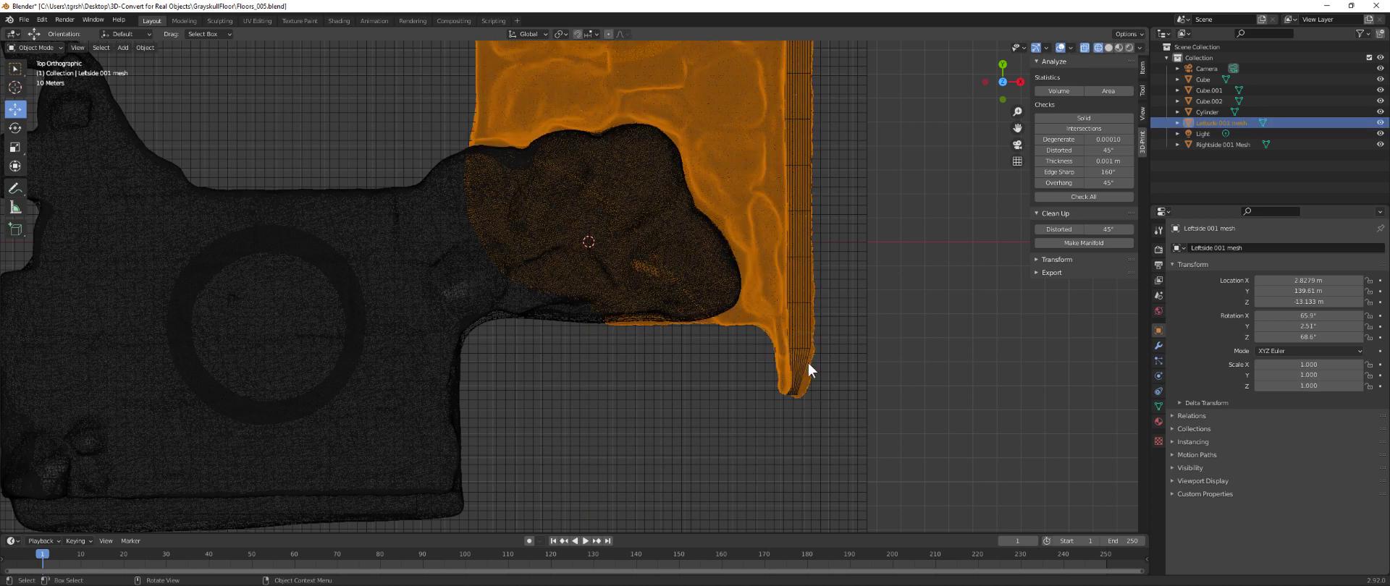
left_click(943, 373)
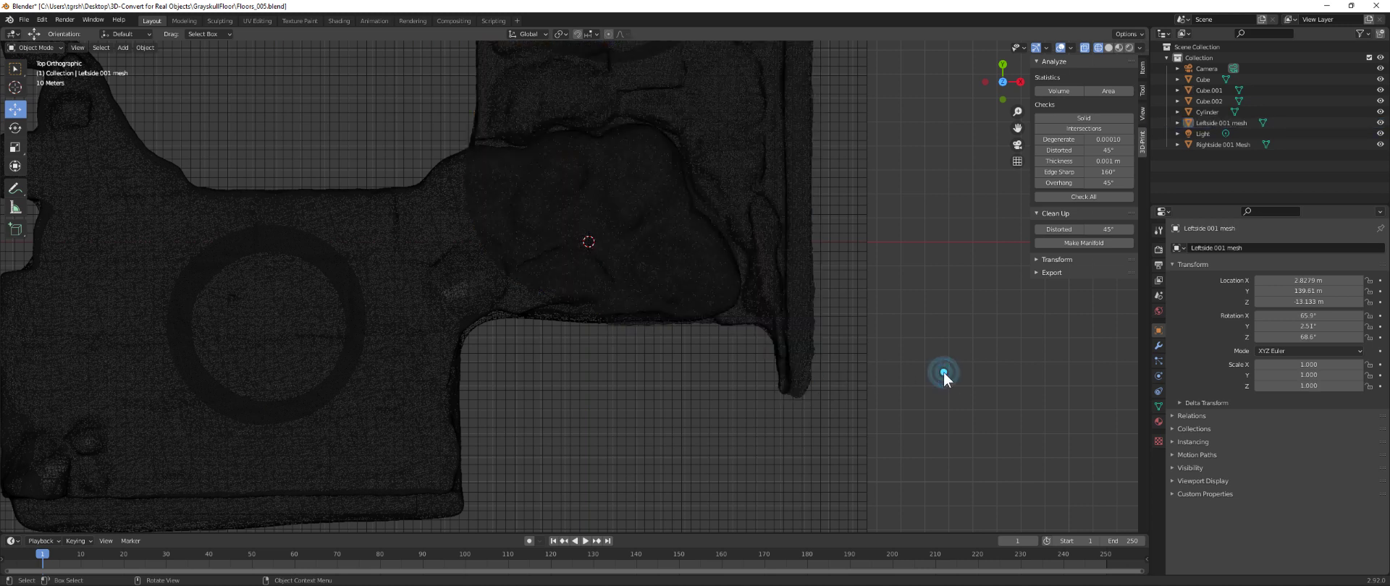
left_click(802, 313)
left_click(798, 319)
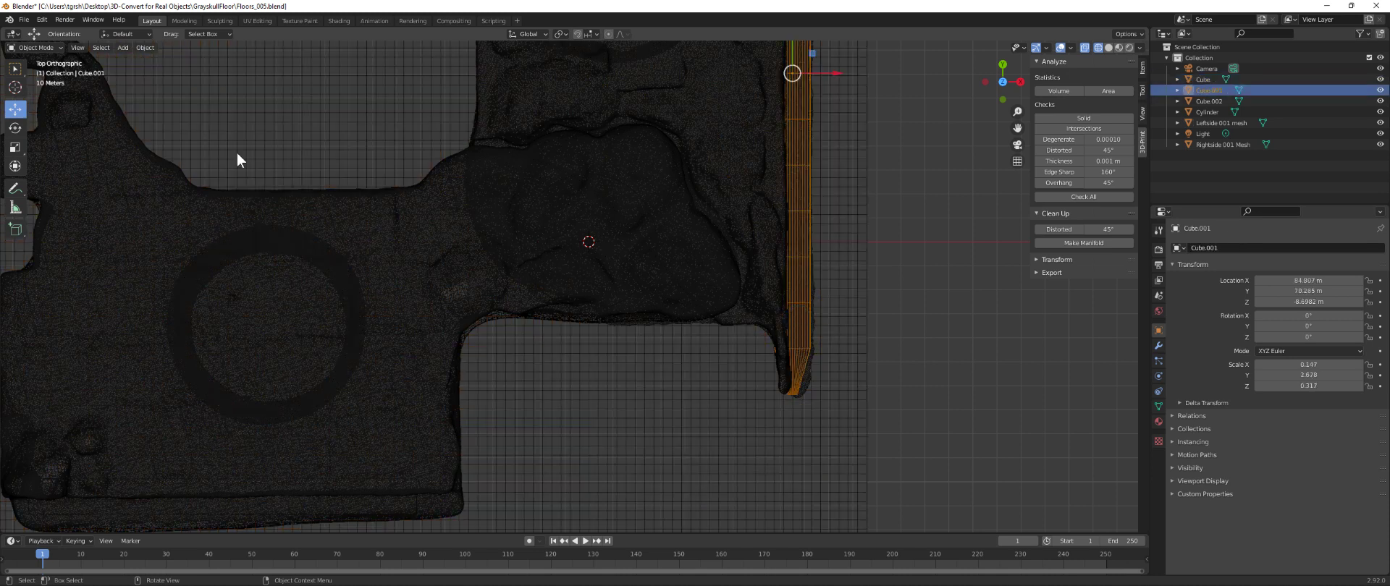
- Hide the Leftside 001 mesh and Cube to inspect the pencil-shaped Cube.001 strip on its own
left_click(105, 49)
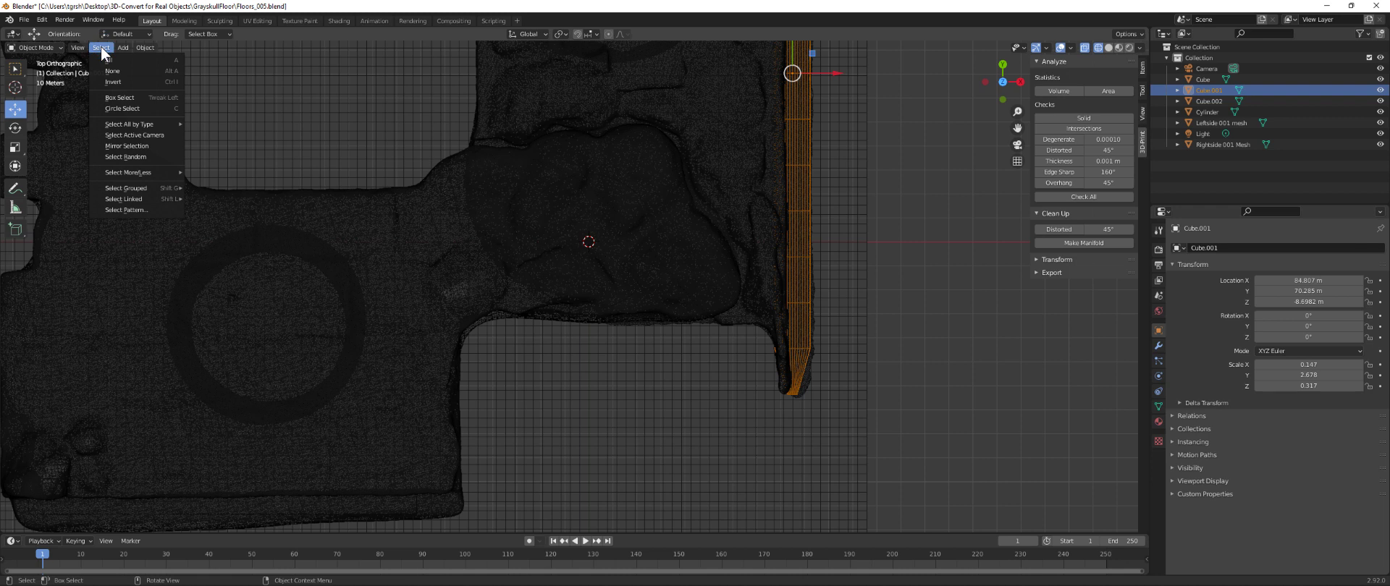
left_click(120, 97)
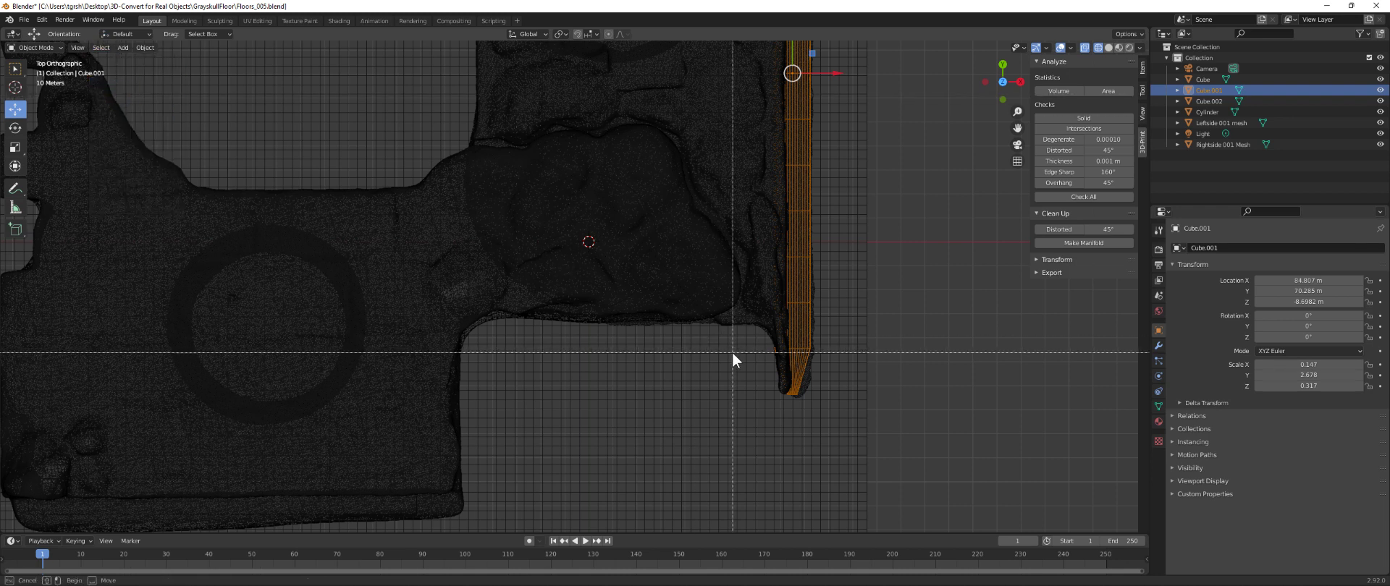
left_click_drag(769, 351, 780, 362)
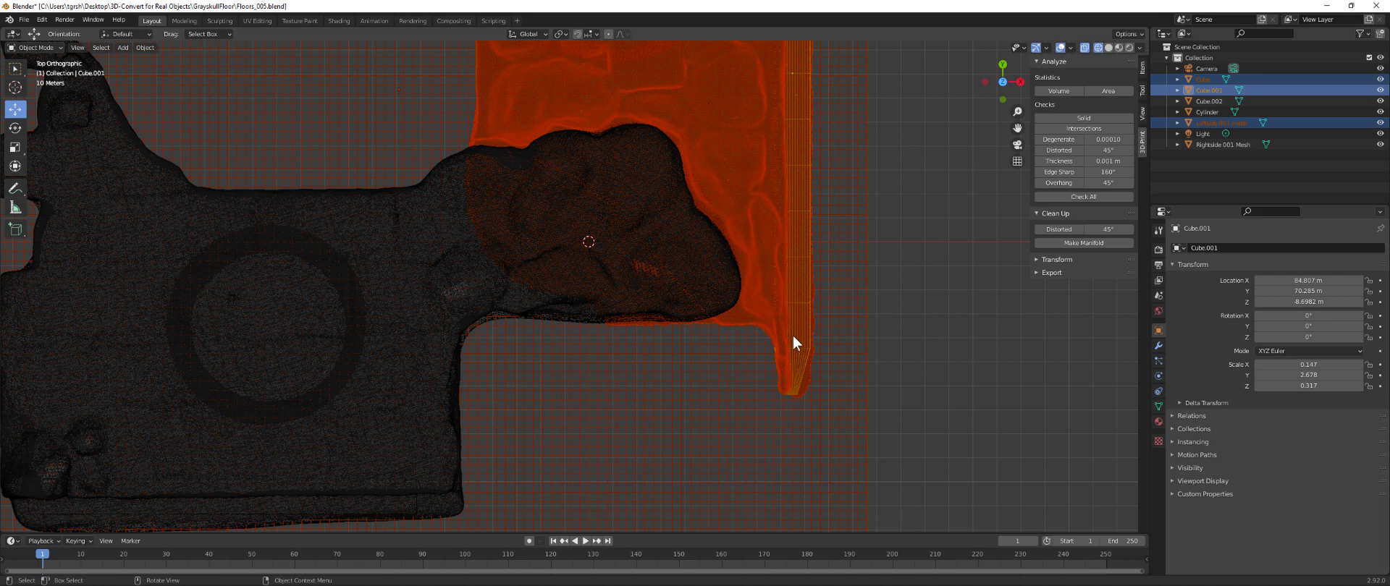
left_click(904, 332)
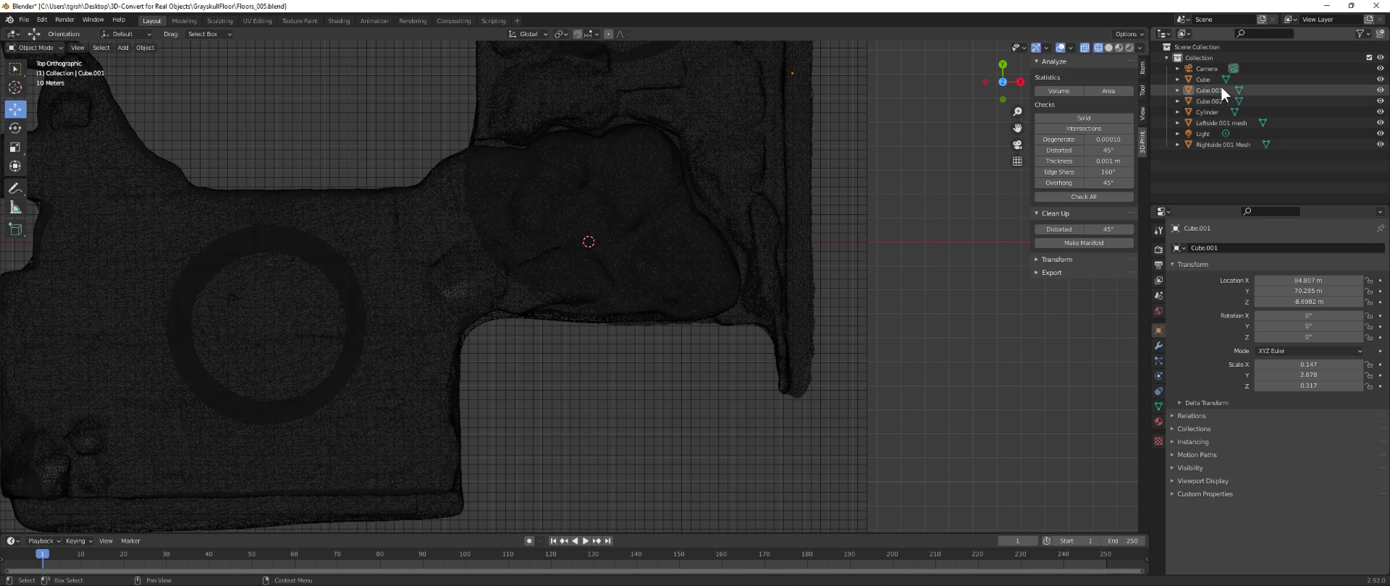
left_click(1379, 122)
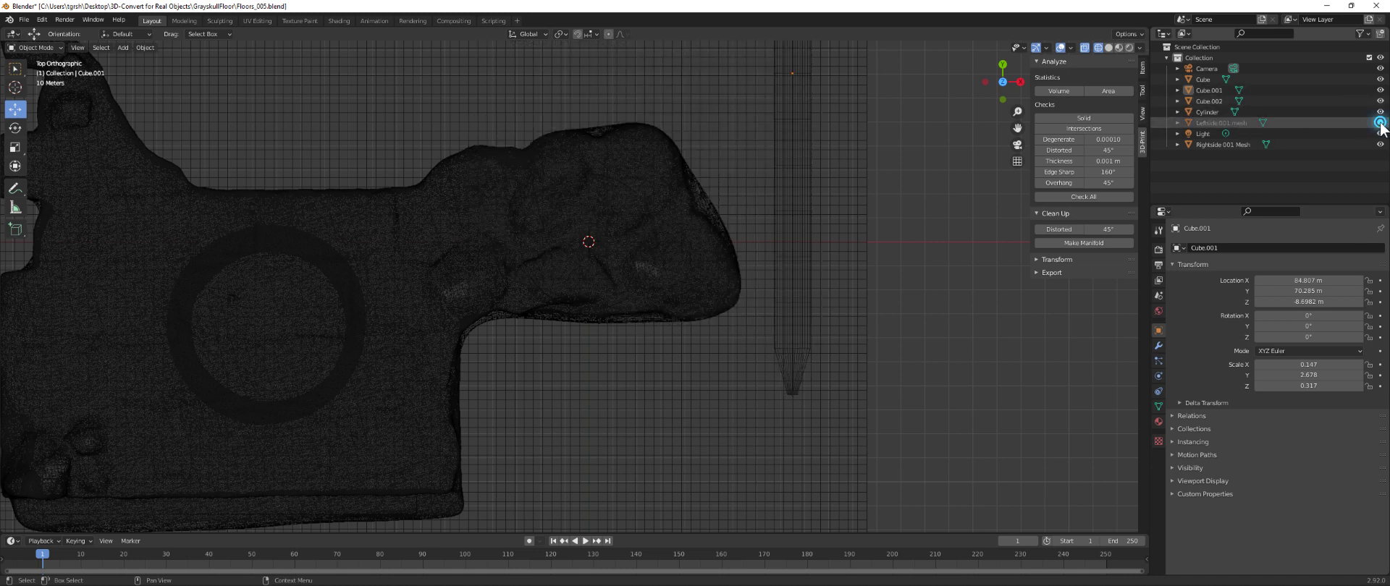
left_click(770, 343)
left_click_drag(779, 355, 780, 354)
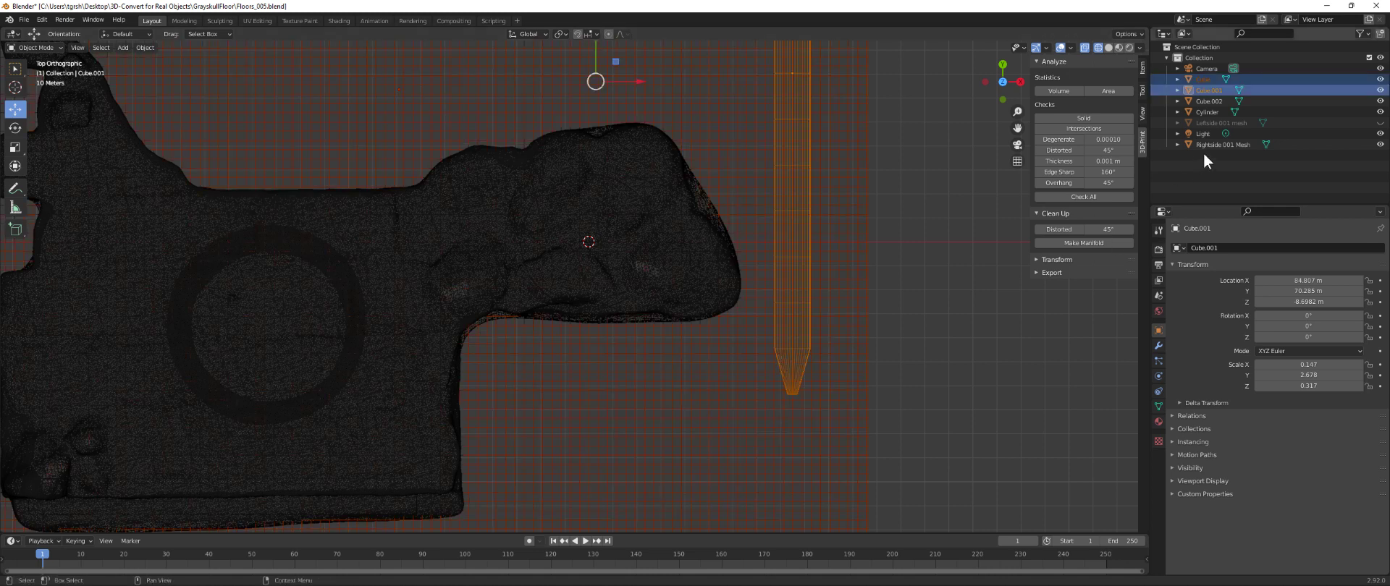
left_click(1380, 80)
left_click(925, 349)
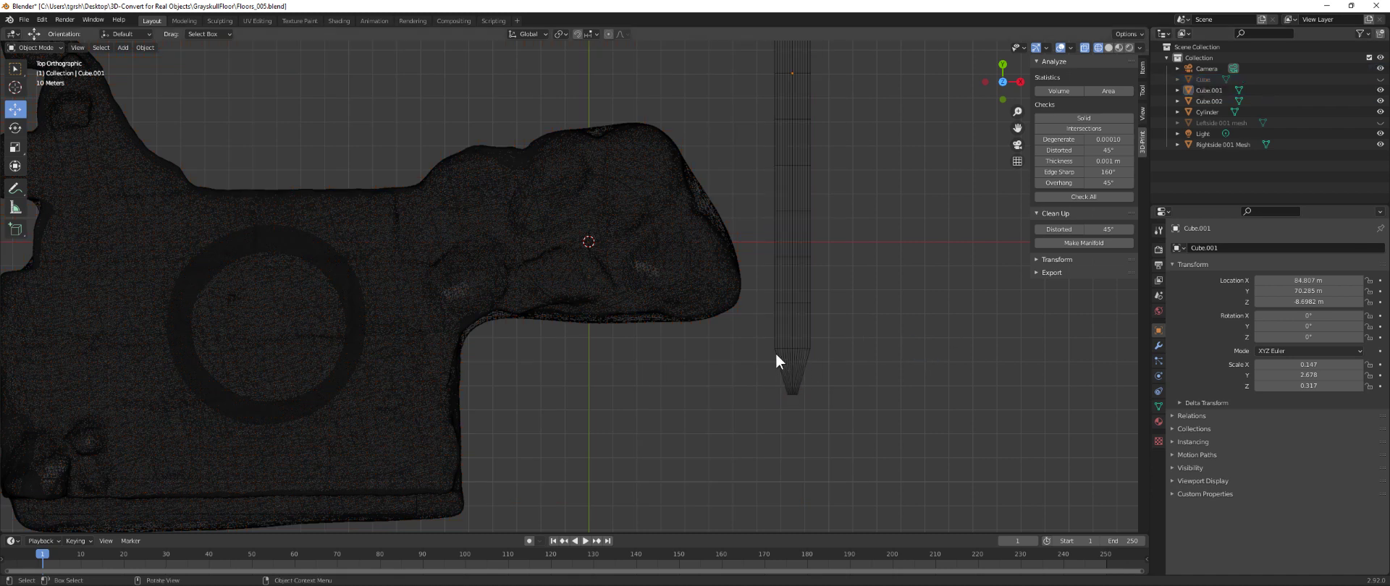
left_click(781, 355)
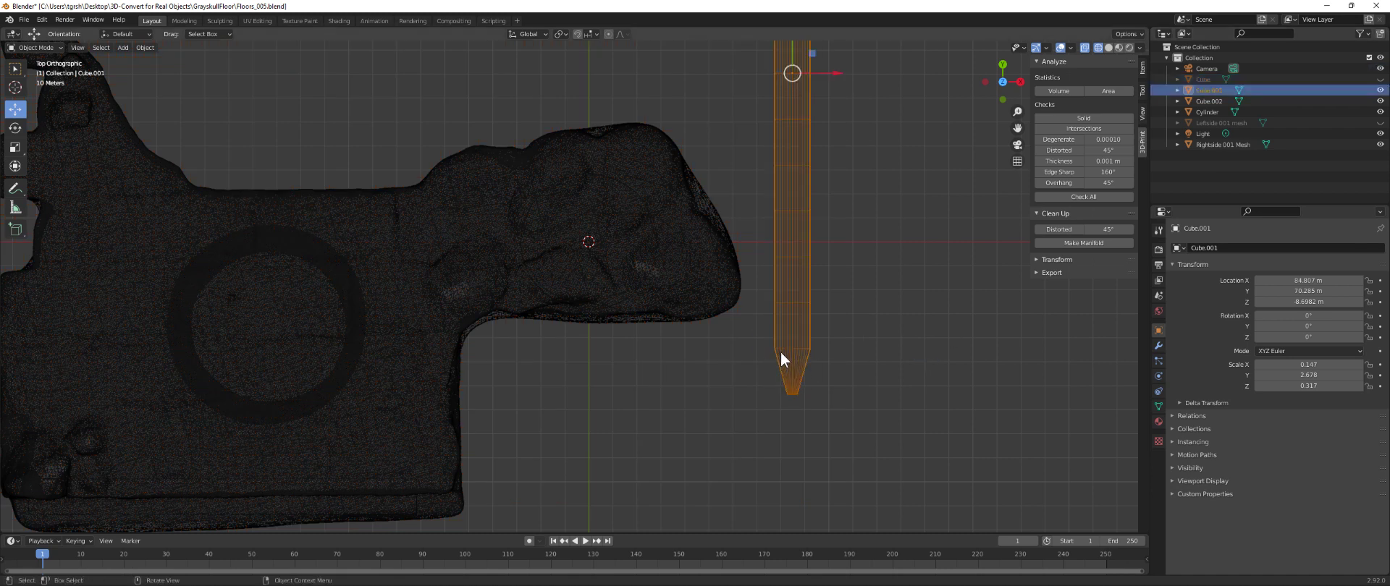
left_click(743, 347)
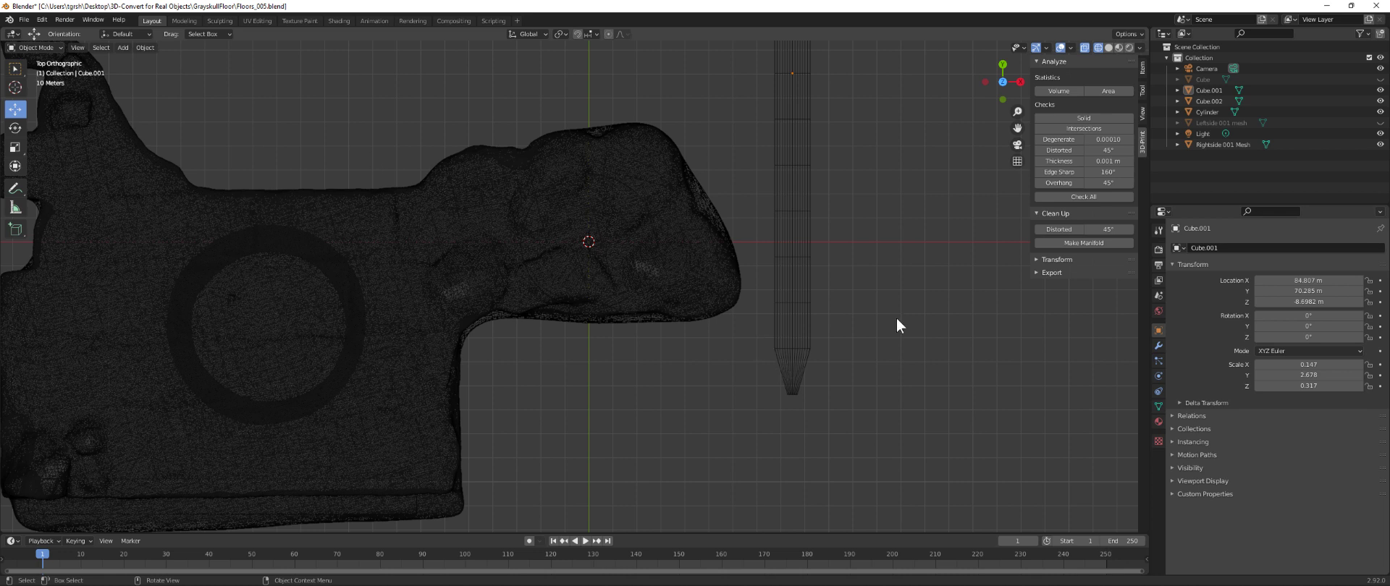
- Unhide Cube and the Leftside 001 mesh and select the Cube.001 strip again
left_click(1380, 79)
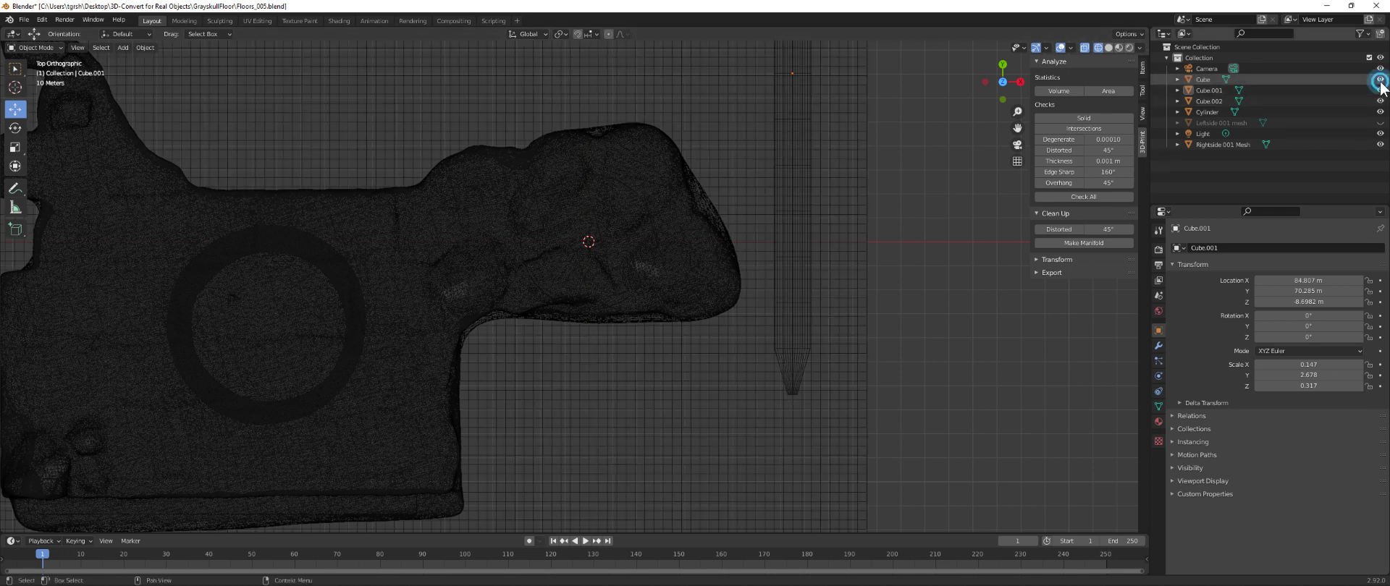
left_click(1380, 123)
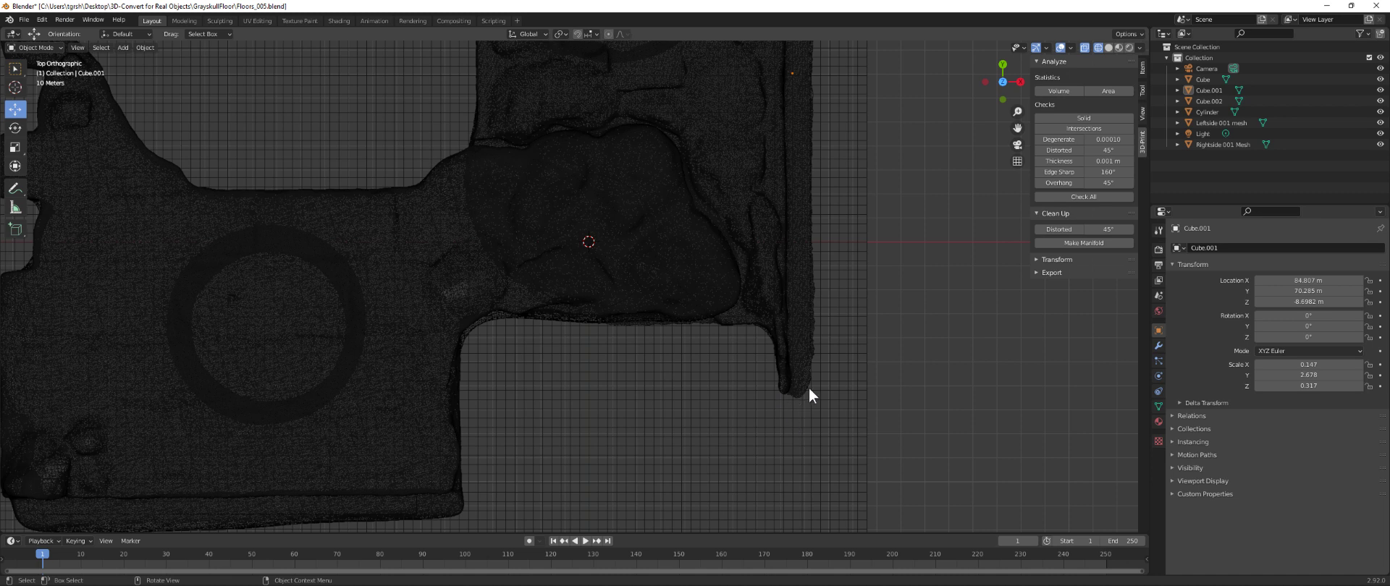
scroll(826, 311, "up", 1)
left_click(839, 320)
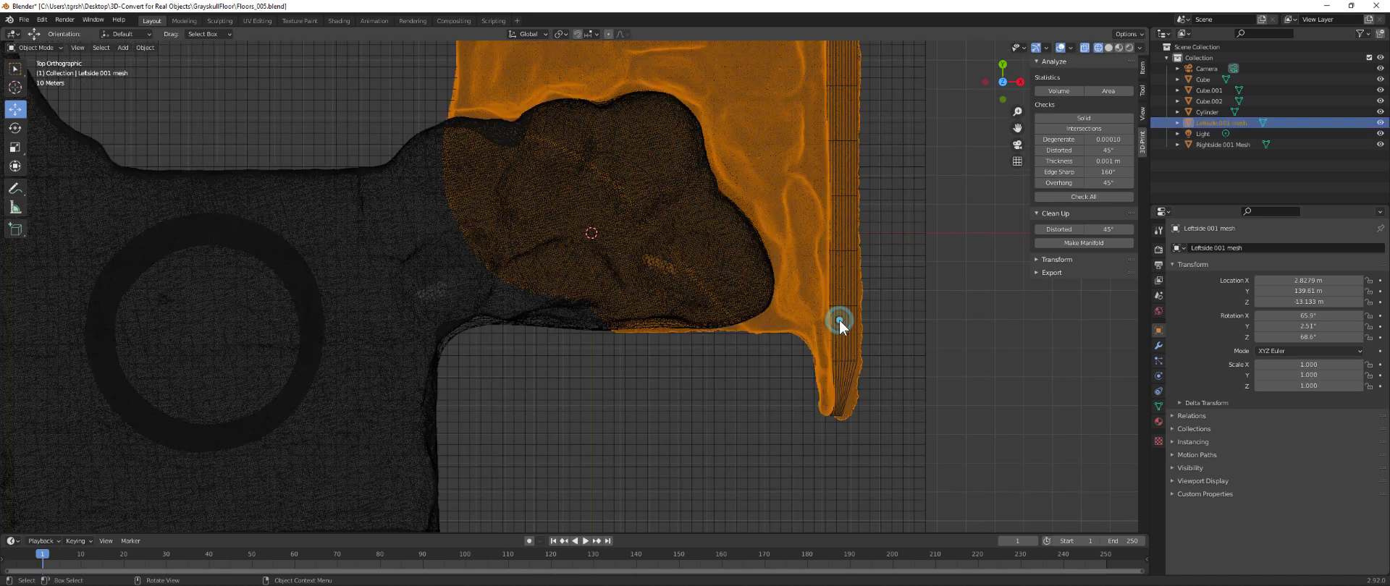
left_click(845, 324)
left_click(850, 362)
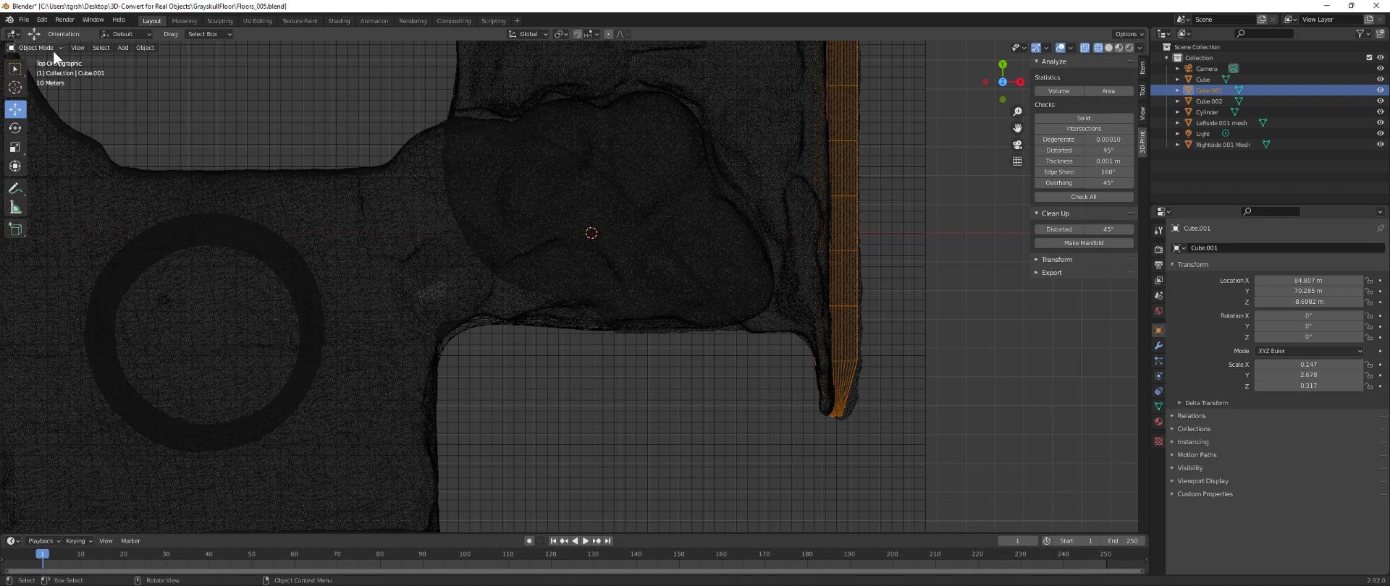
- In Edit Mode on Cube.001, move the strip's lower-end vertices 2.262 m toward negative X
key("Tab")
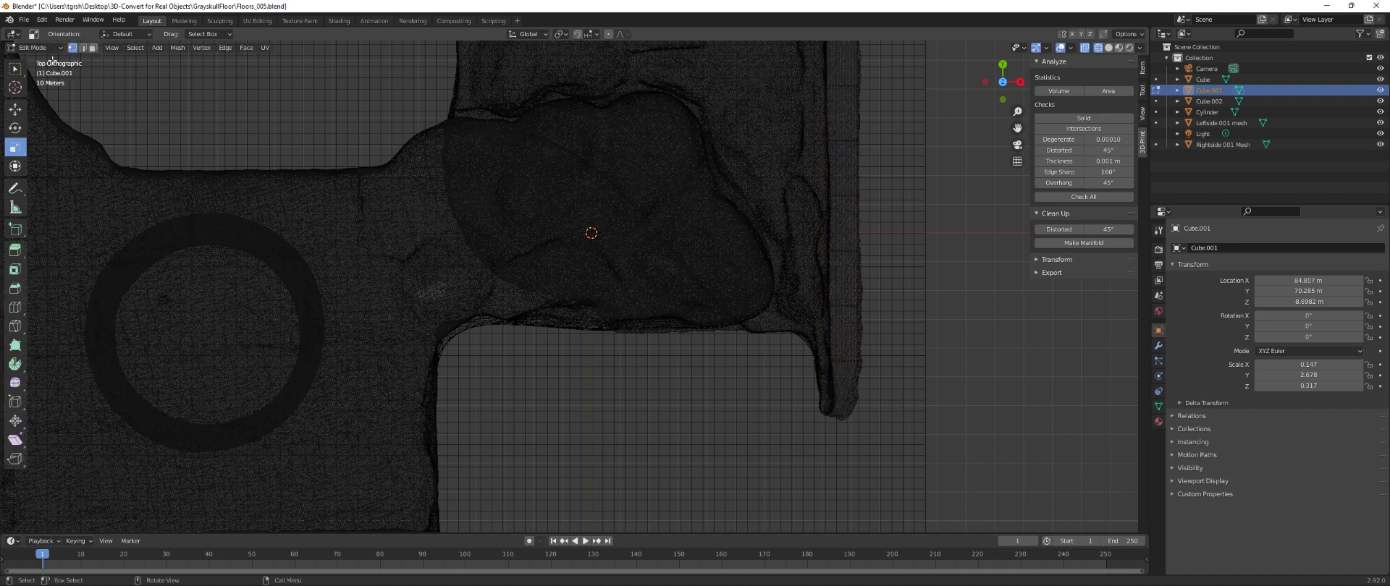
left_click_drag(809, 354, 825, 370)
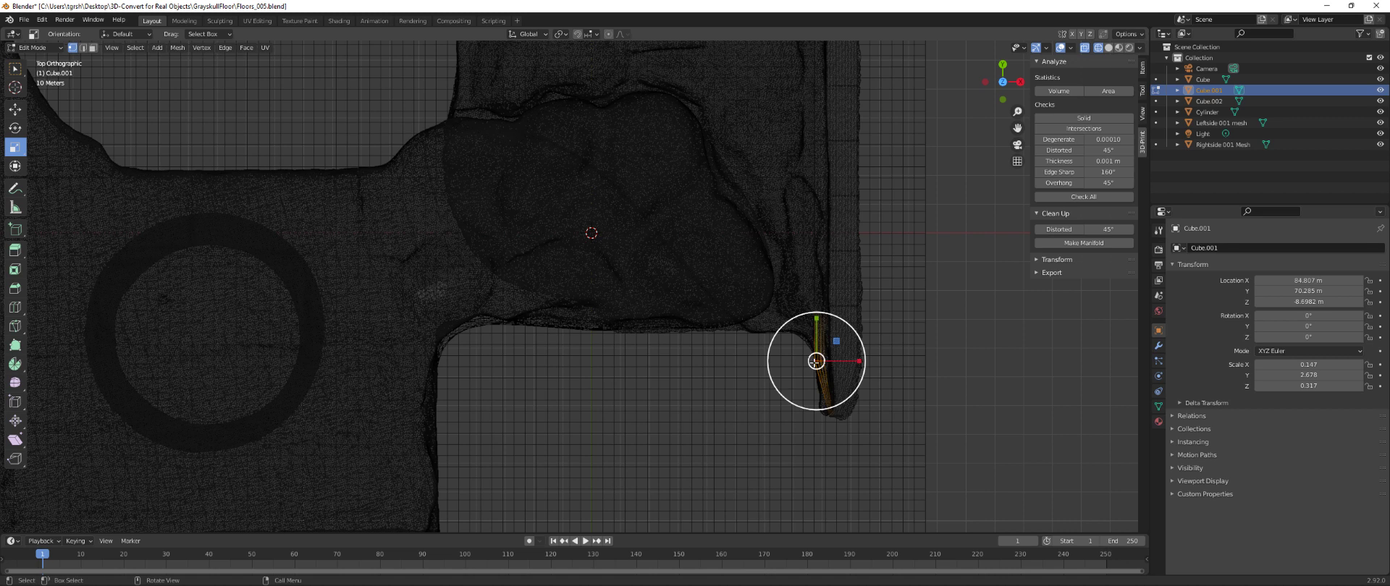
left_click(14, 108)
left_click_drag(860, 361, 869, 370)
left_click_drag(826, 409, 868, 417)
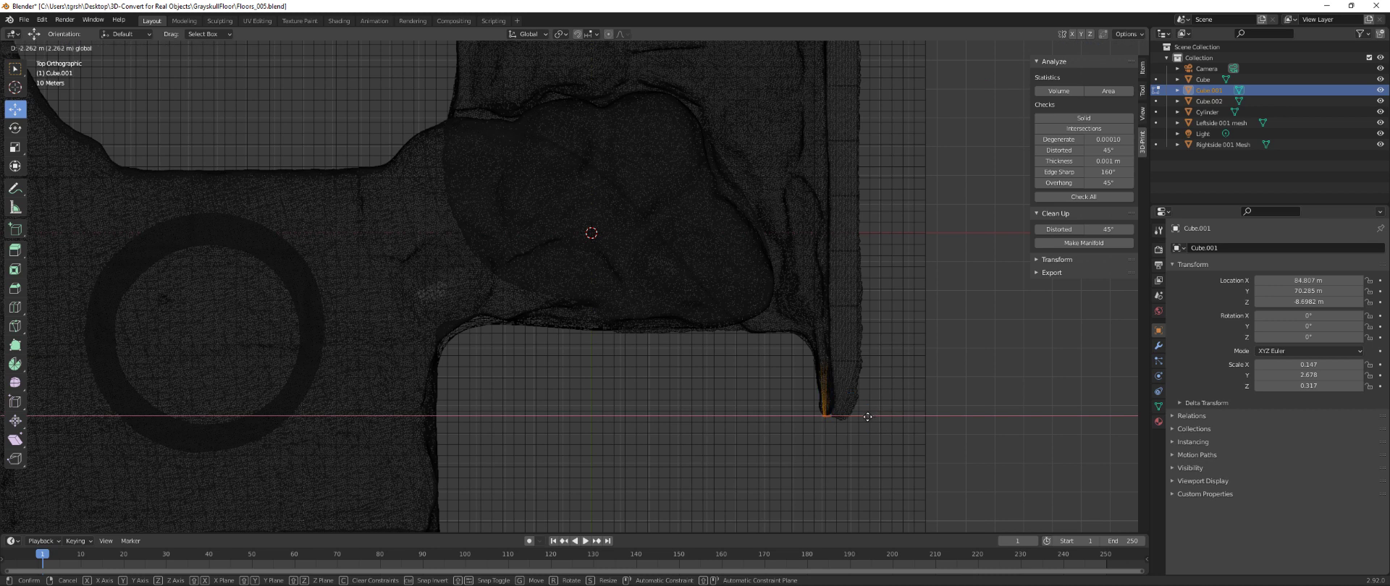
left_click_drag(868, 417, 868, 417)
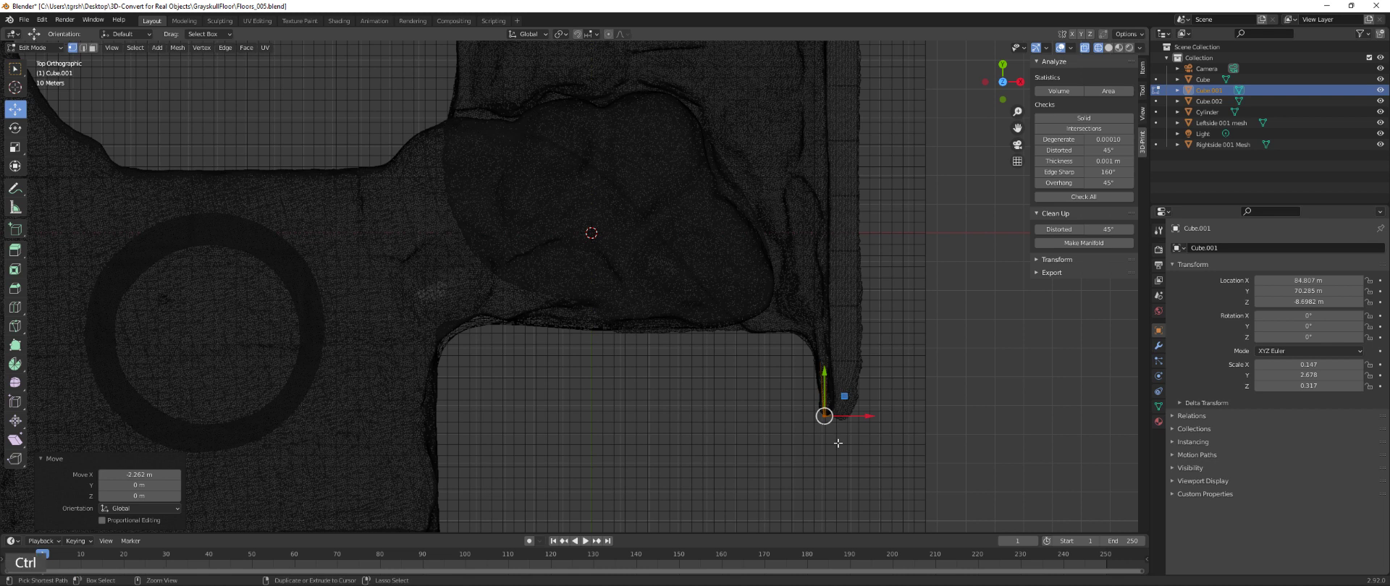
- Zoom to the strip's tip, nudge its vertices about 0.68 m along X, and return to Solid shading
scroll(841, 449, "up", 2)
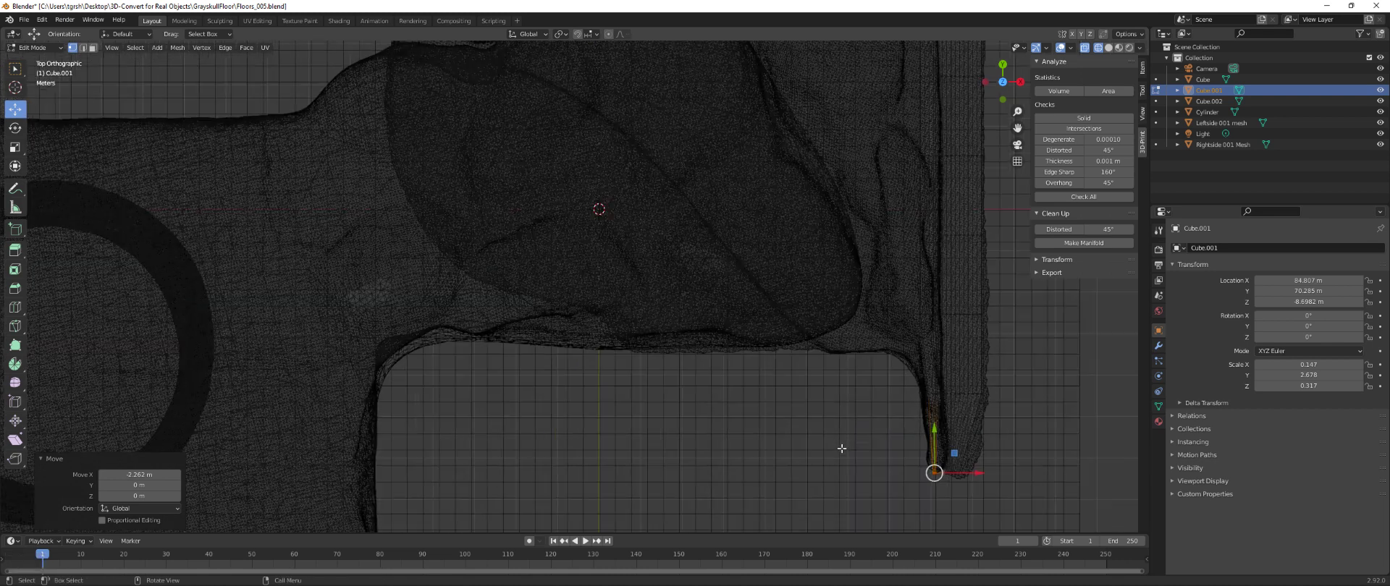
left_click_drag(1017, 128, 893, 39)
scroll(728, 402, "up", 3)
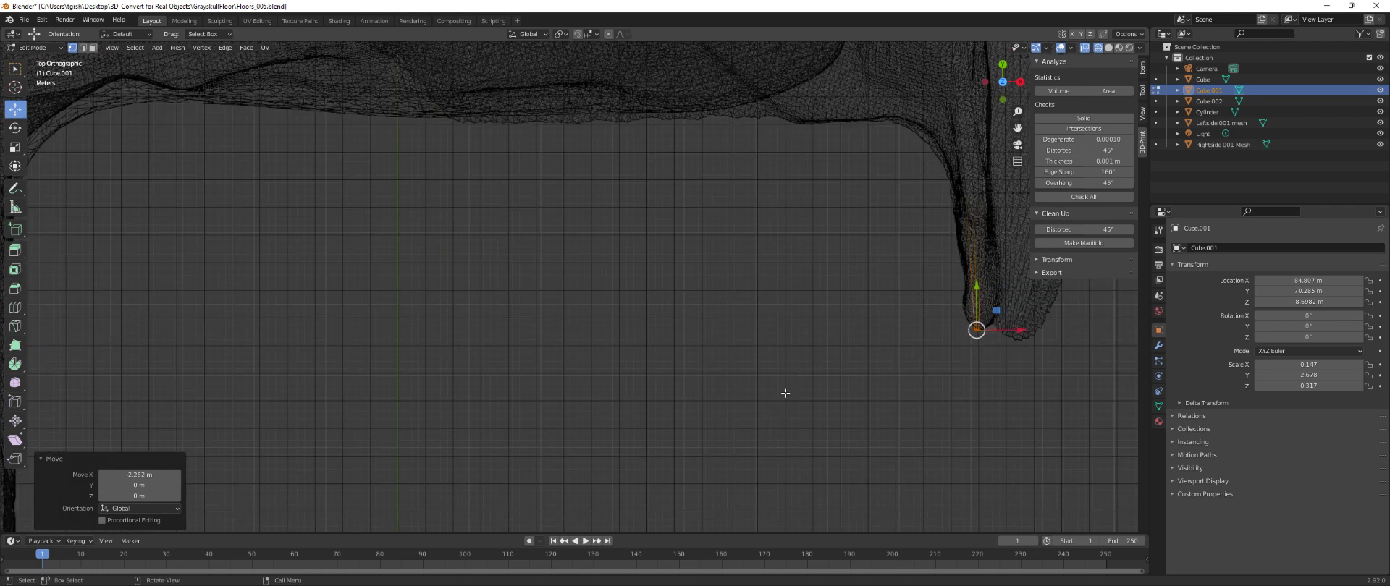
left_click_drag(948, 321, 1017, 330)
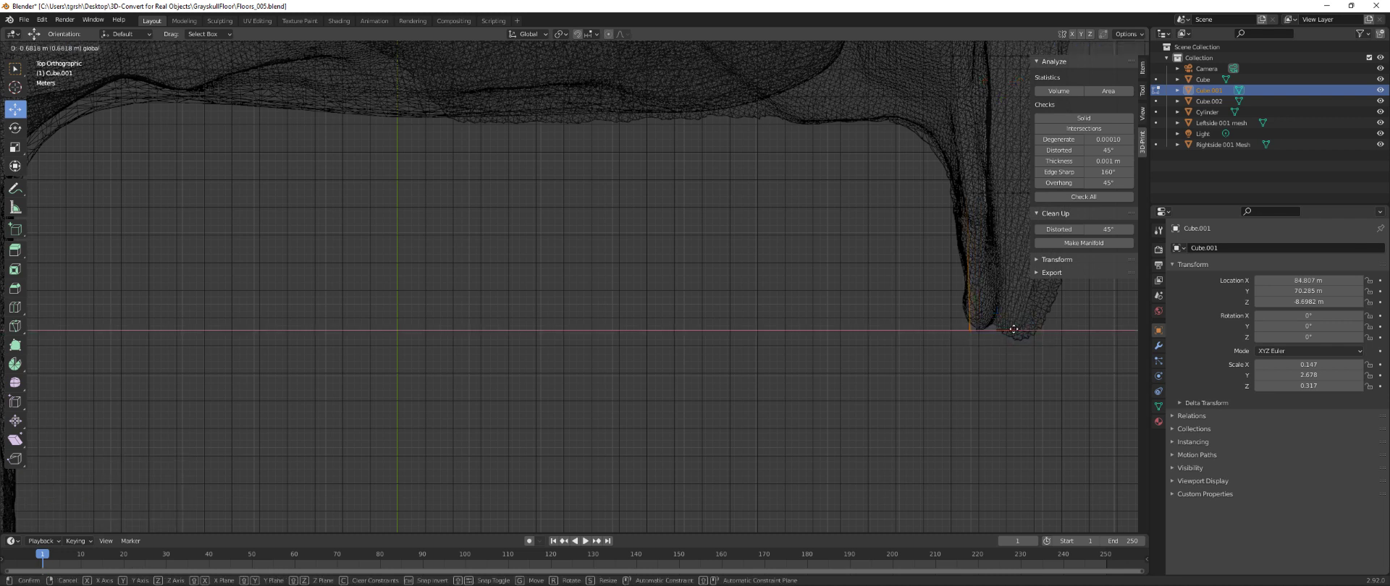
left_click(1013, 330)
left_click(1039, 381)
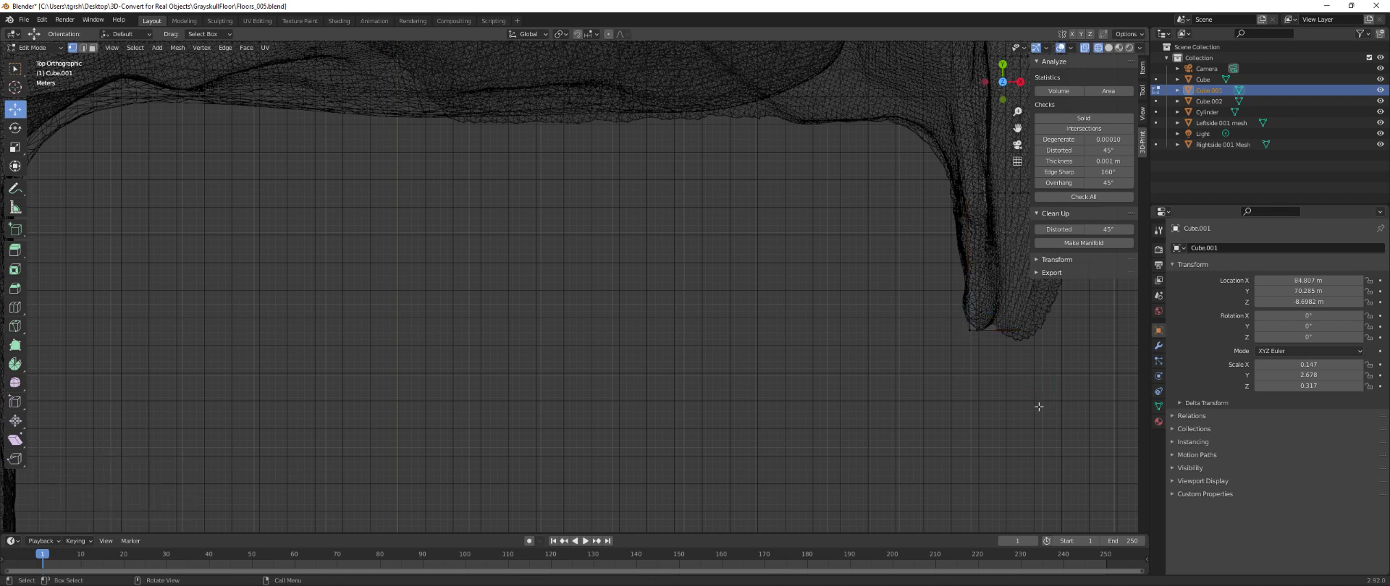
scroll(1034, 407, "down", 3)
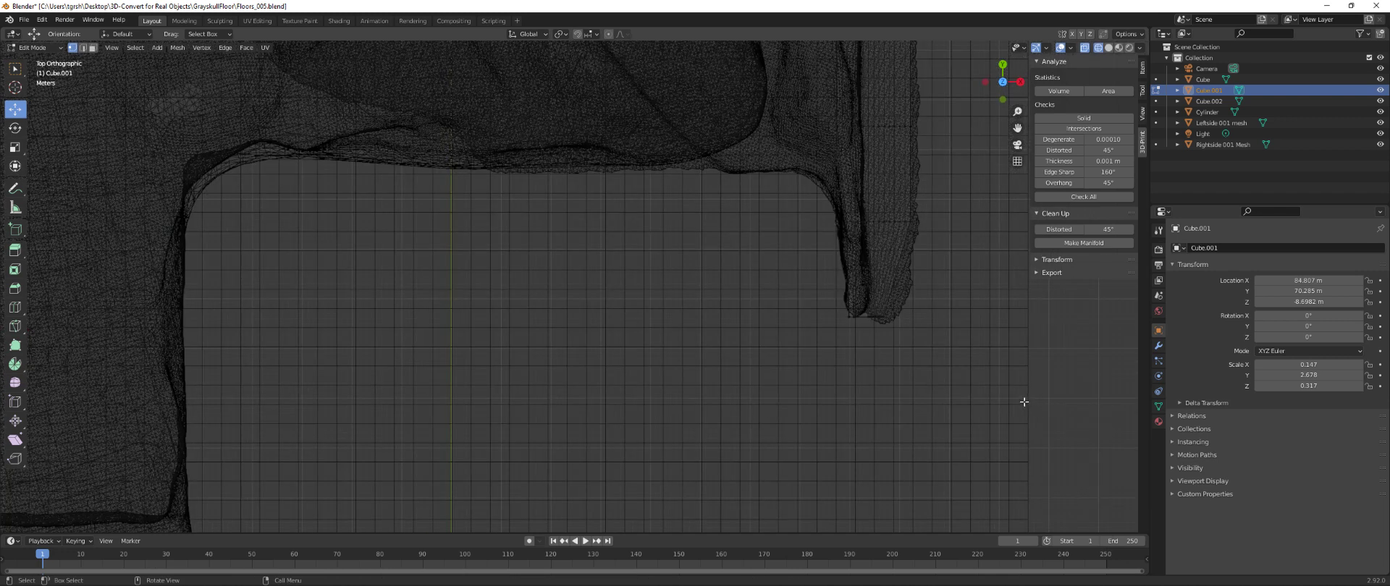
scroll(1024, 401, "down", 1)
left_click(1108, 47)
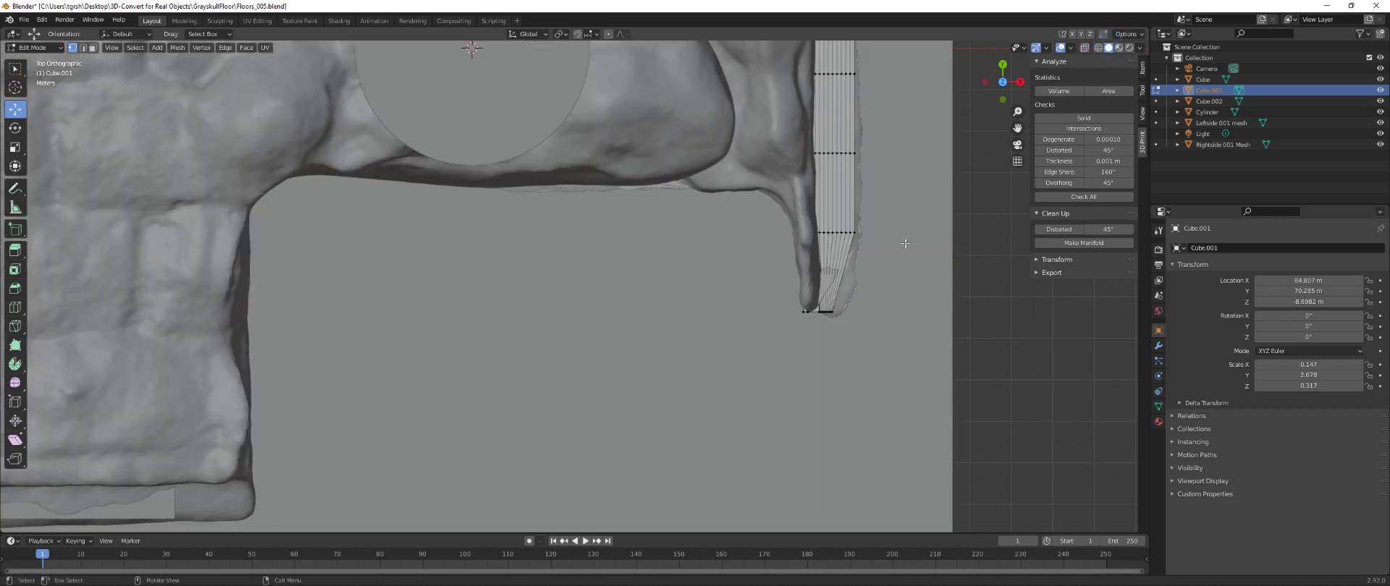
- In wireframe, move the strip's tip vertices 2.262 m along X
scroll(901, 243, "down", 3)
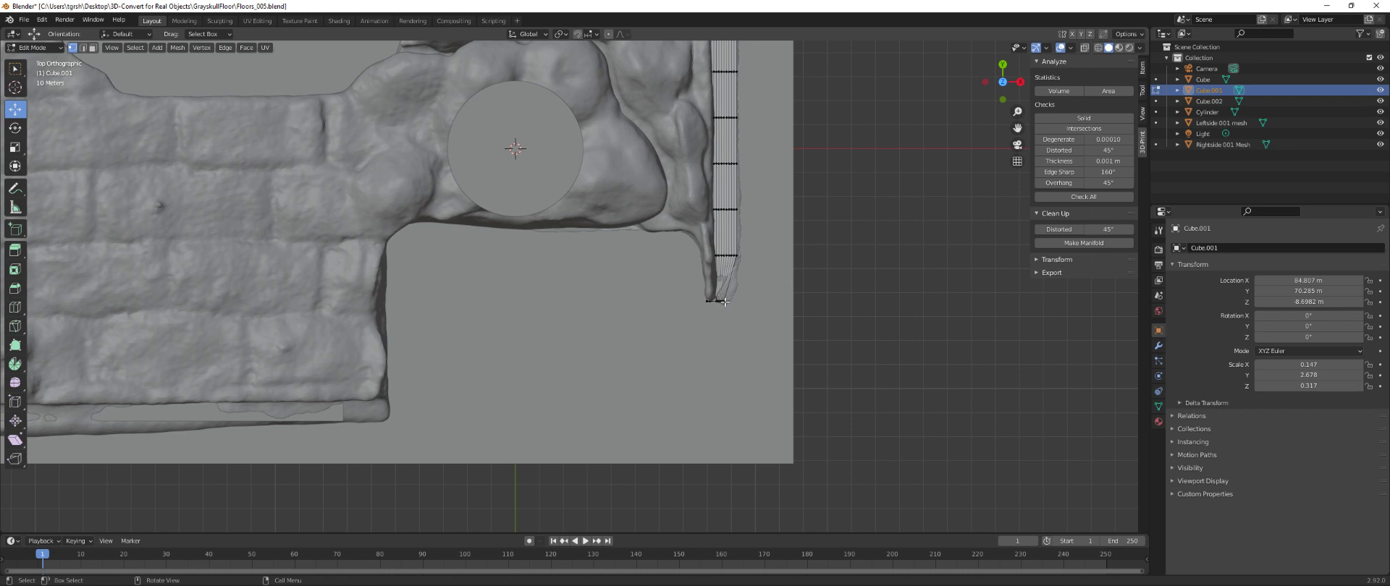
left_click(1099, 48)
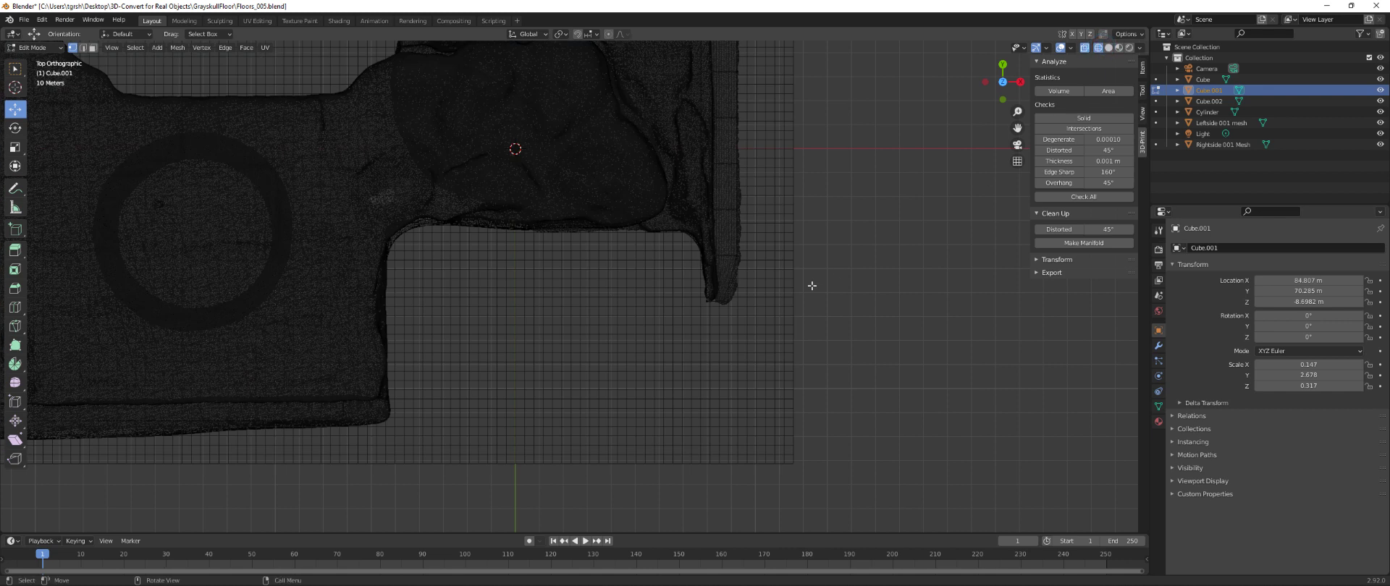
left_click(723, 295)
left_click_drag(768, 300, 777, 301)
left_click(853, 309)
- Inspect the strip along the floor's front edge in solid and wireframe, ending in Top view
left_click(1110, 48)
middle_click_drag(801, 255, 695, 199)
left_click_drag(1017, 128, 601, 72)
middle_click_drag(946, 350, 876, 340)
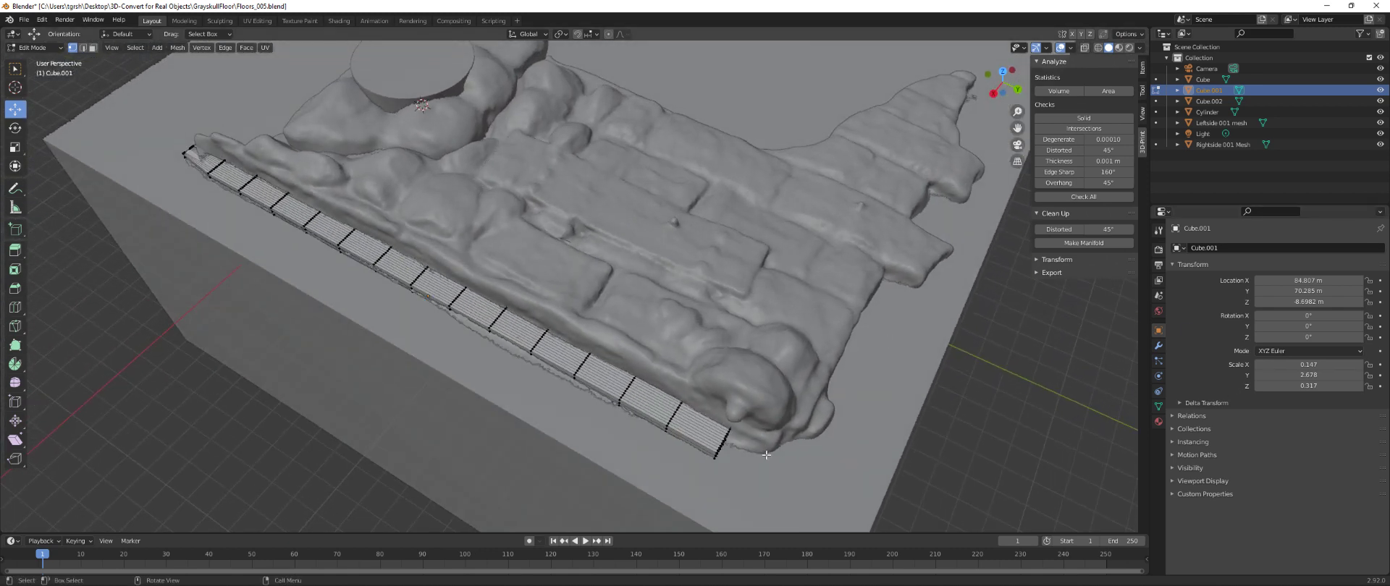
left_click(1098, 47)
middle_click_drag(875, 364, 819, 397)
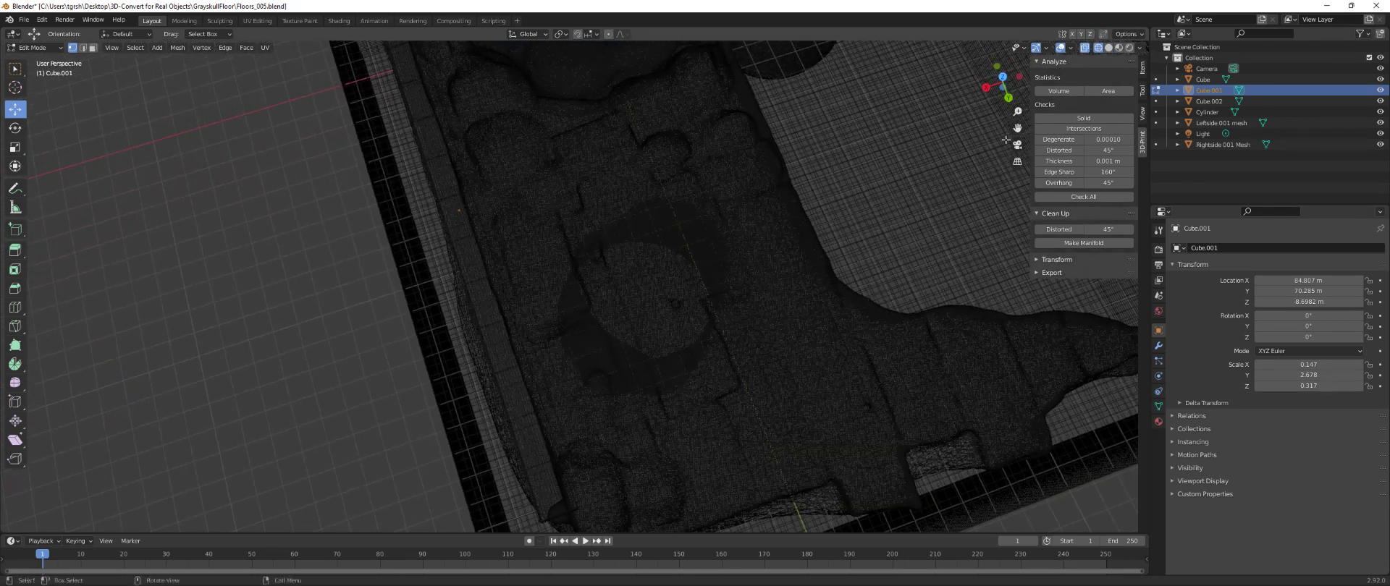
left_click(1003, 78)
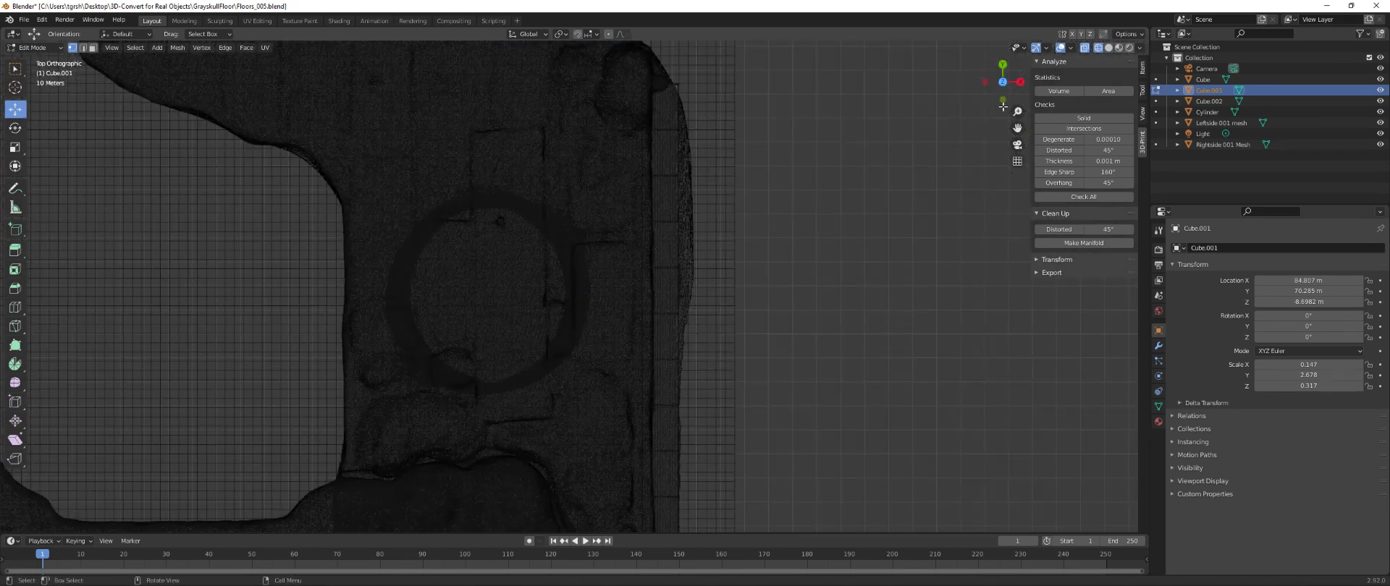
- Pull the strip's upper-end vertices 0.4712 m along negative X against the floor's rounded corner
left_click_drag(1017, 128, 1044, 578)
scroll(634, 297, "up", 2)
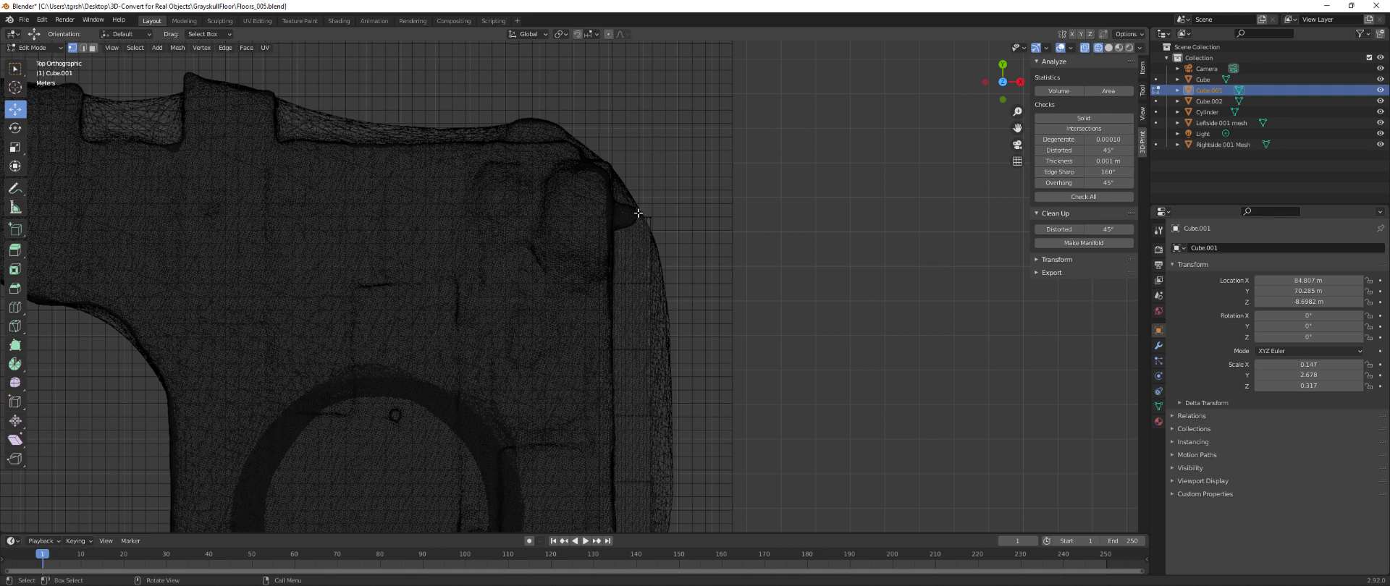
left_click(647, 217)
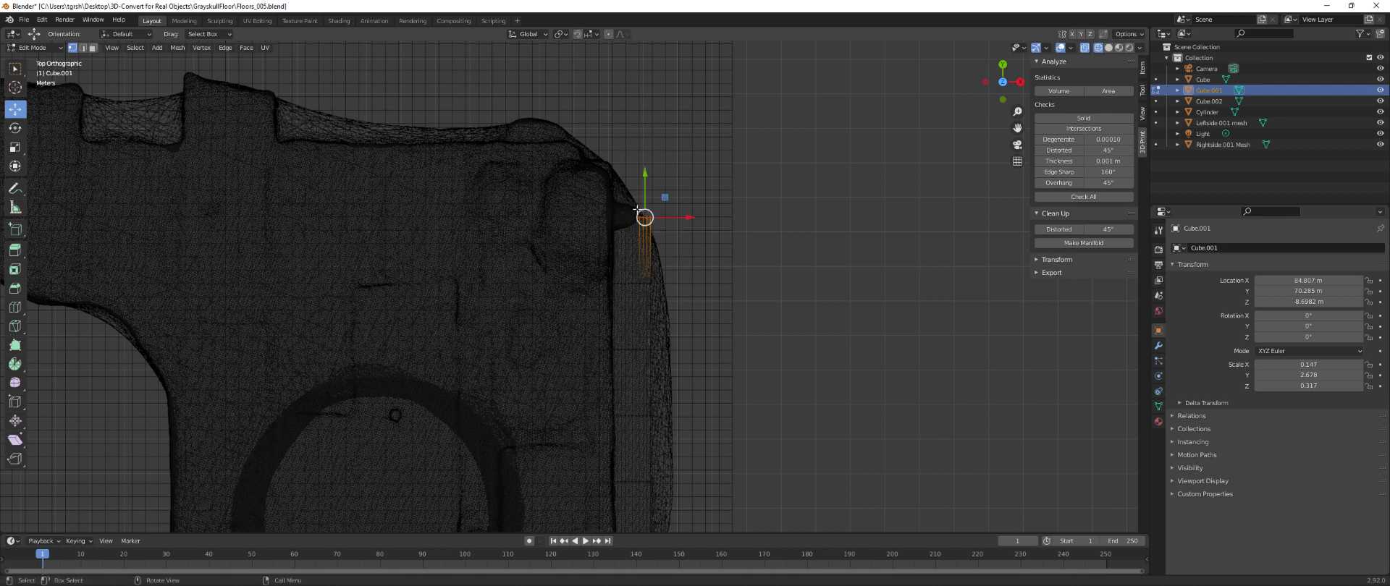
left_click_drag(587, 196, 670, 249)
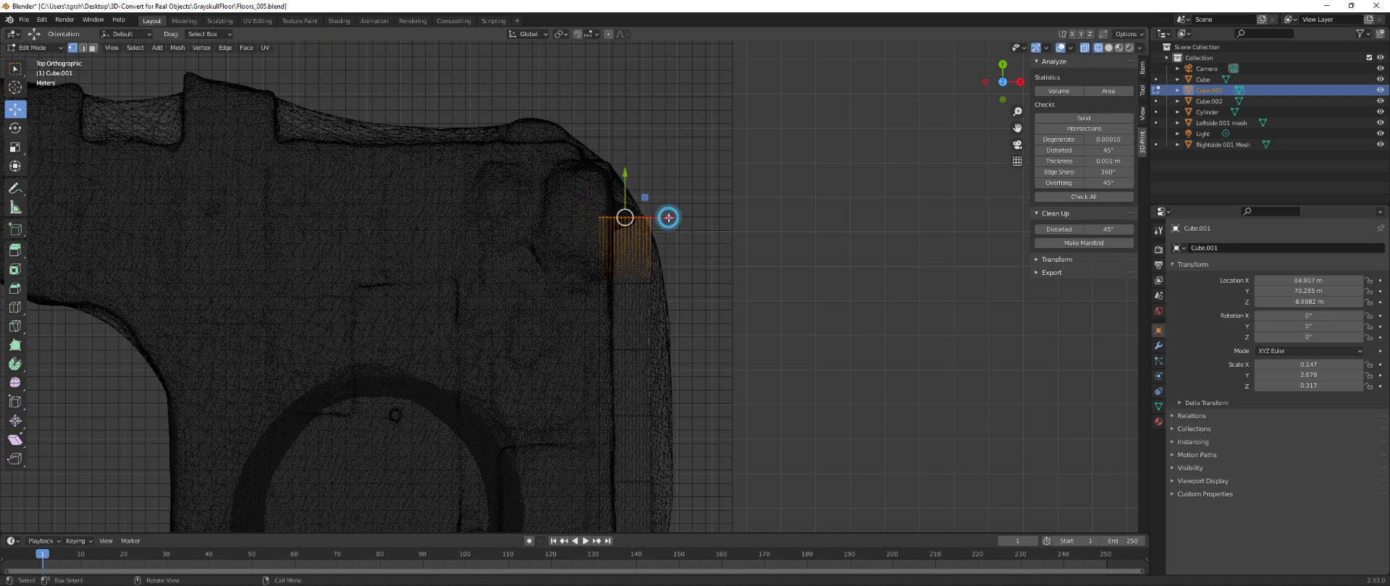
left_click_drag(673, 216, 659, 217)
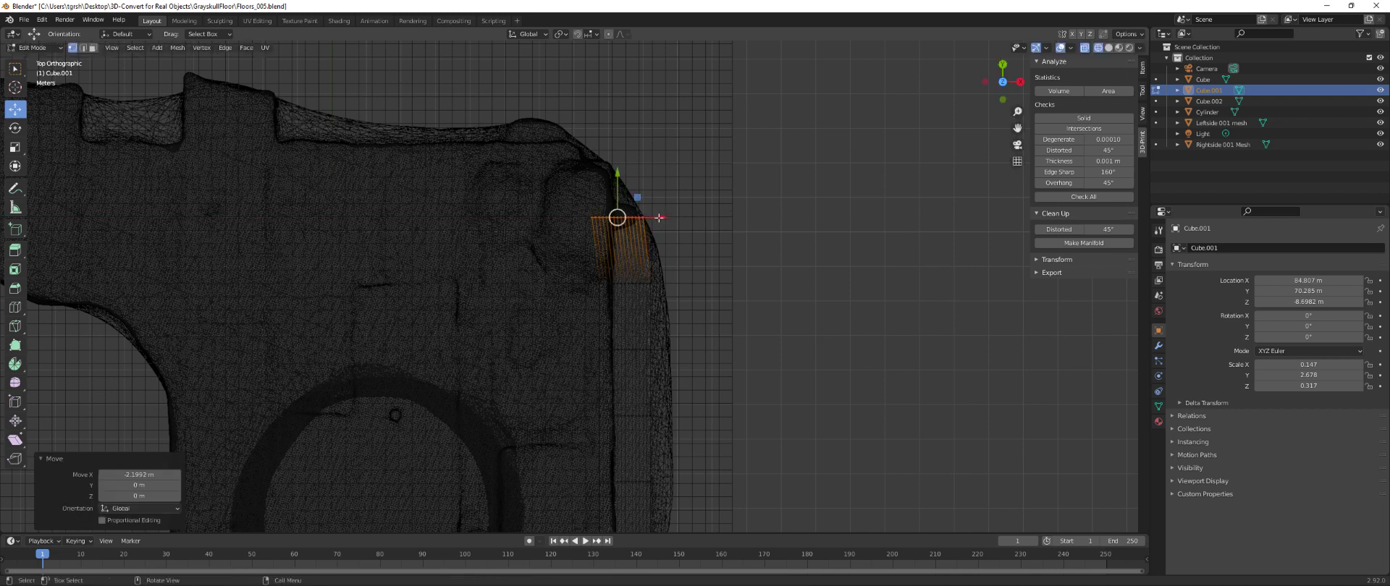
left_click(710, 293)
- Zoom out to review the subdivided strip running along the floor mesh's edge
scroll(710, 293, "down", 5)
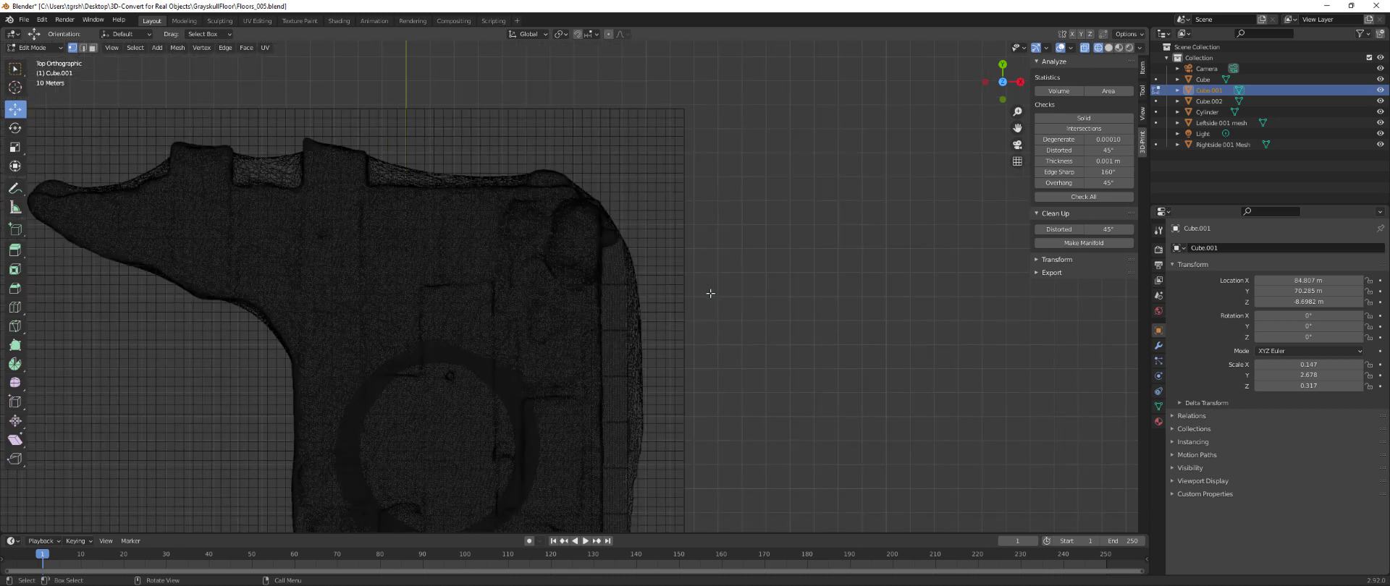
scroll(710, 293, "down", 1)
scroll(710, 293, "up", 2)
scroll(674, 239, "down", 4)
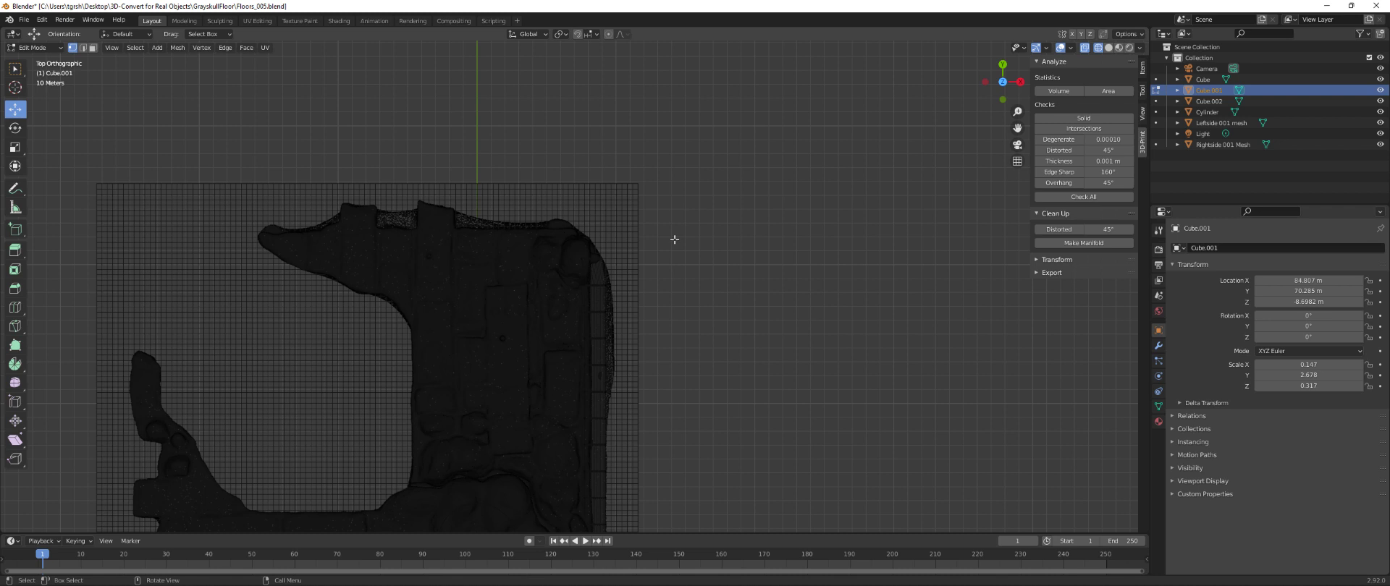
scroll(674, 239, "down", 1)
scroll(674, 238, "down", 1)
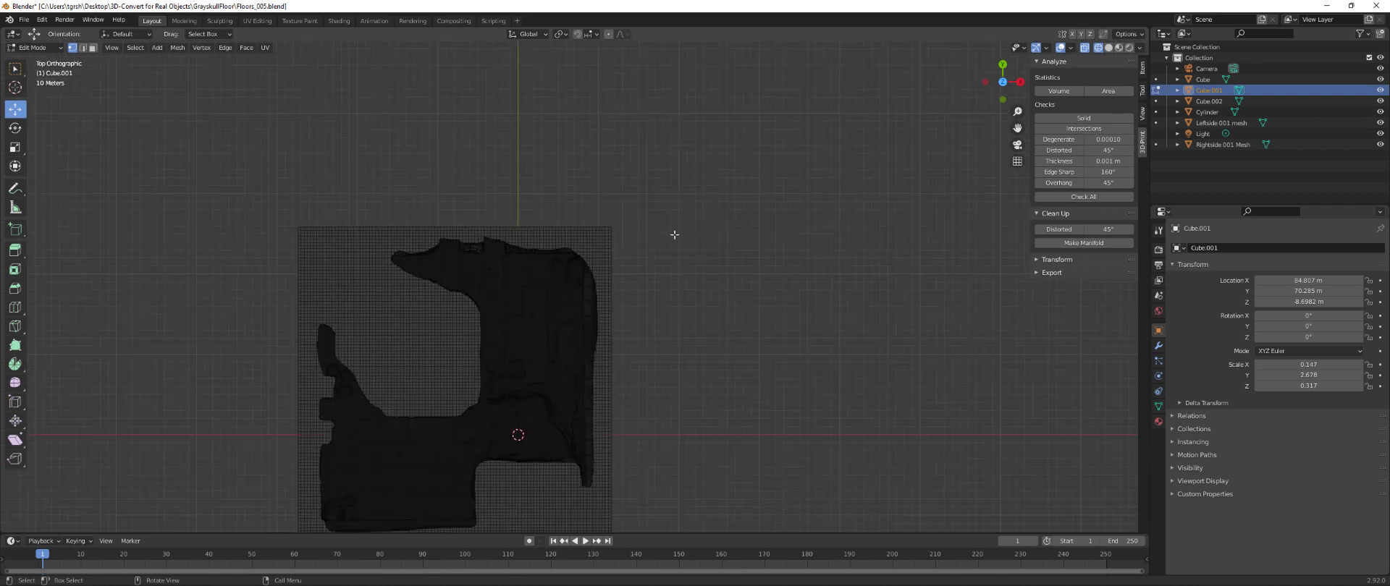
scroll(674, 235, "up", 1)
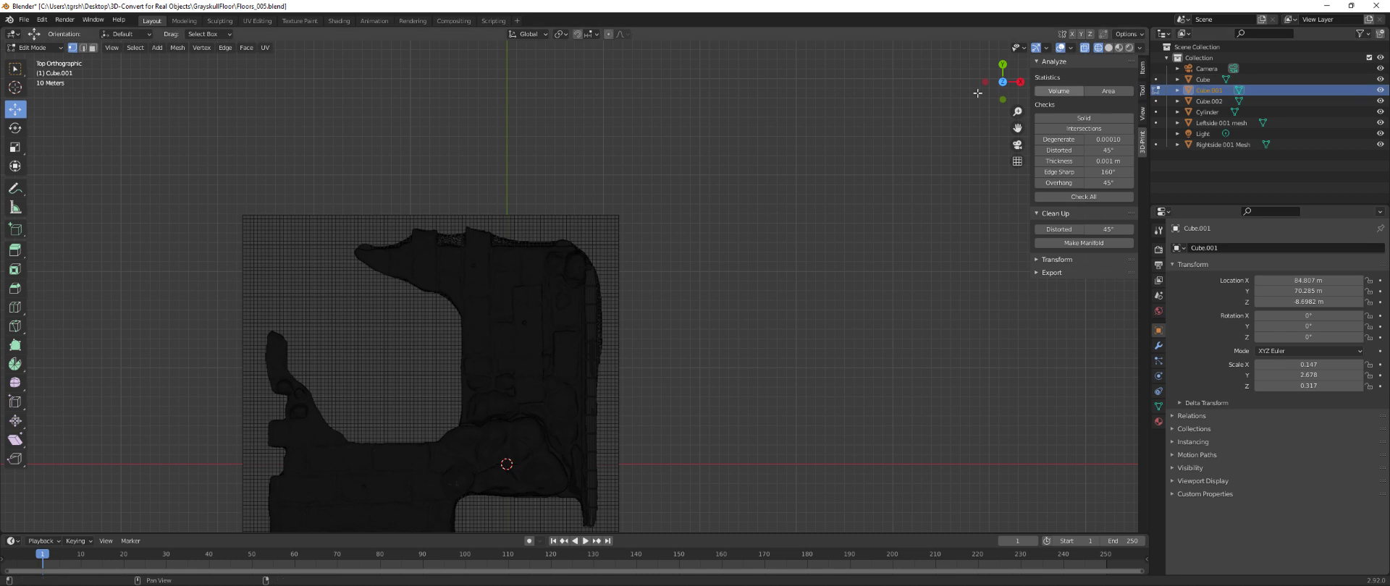
left_click(36, 48)
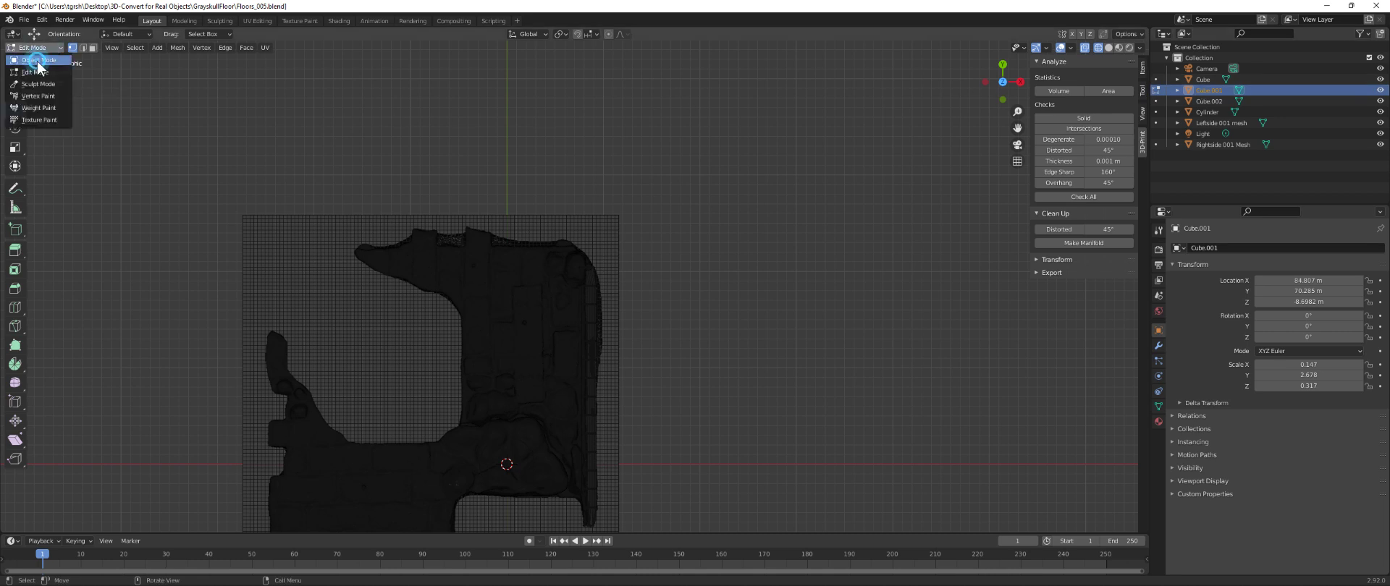
- Return to Object Mode in Solid shading and select the Cube.002 cutter, viewed from above
left_click(40, 57)
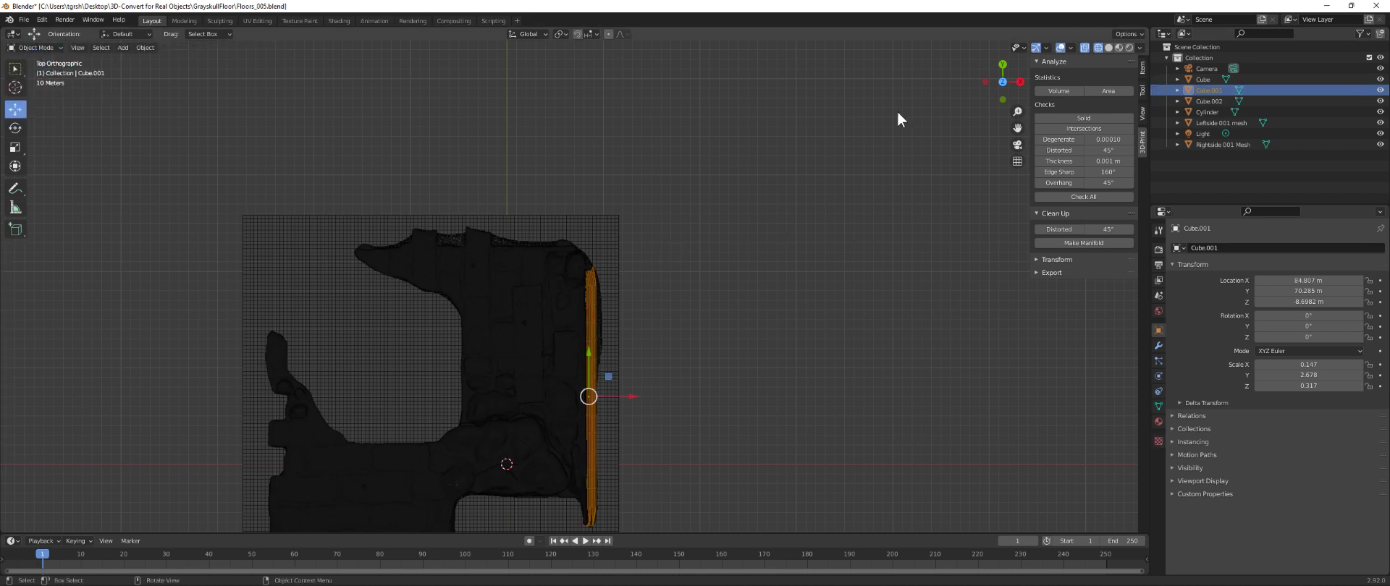
left_click(1108, 48)
left_click(792, 247)
middle_click_drag(710, 319, 532, 504)
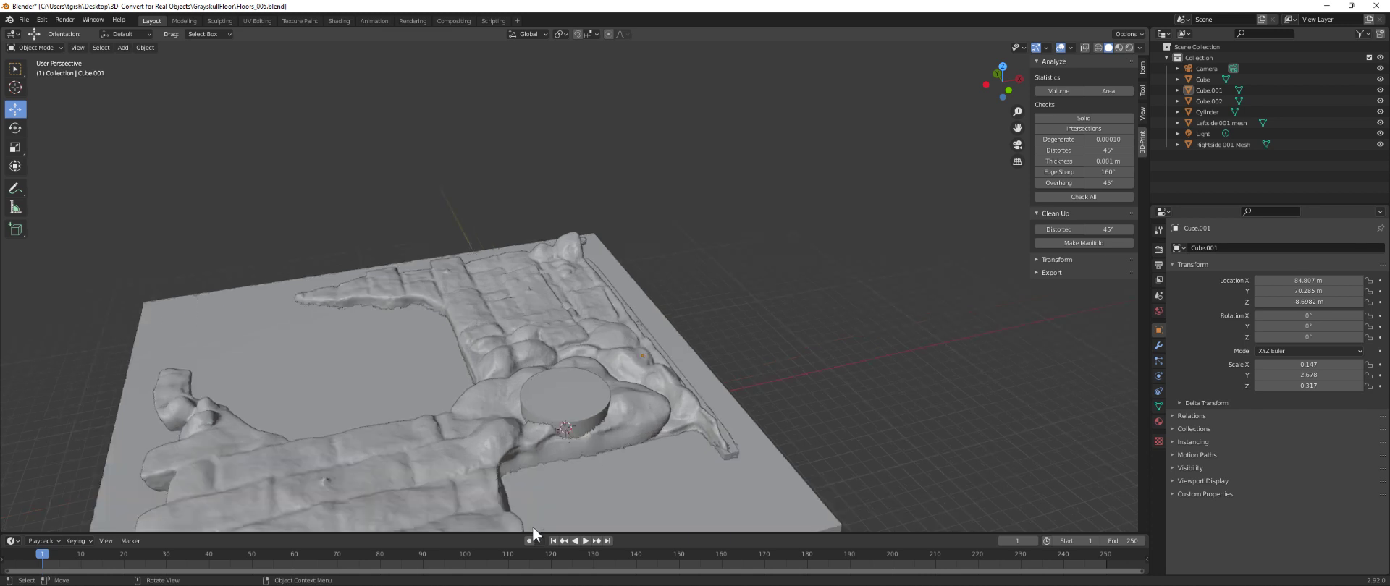
scroll(506, 477, "up", 5)
middle_click_drag(488, 455, 515, 482)
scroll(515, 483, "down", 1)
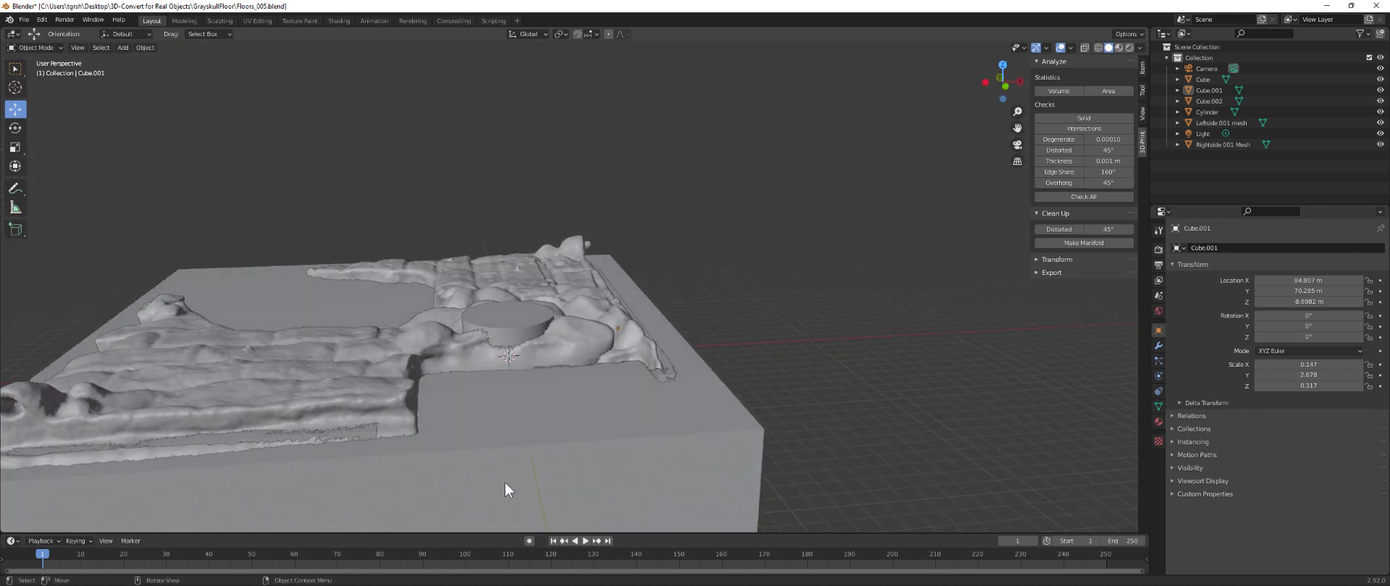
left_click(387, 393)
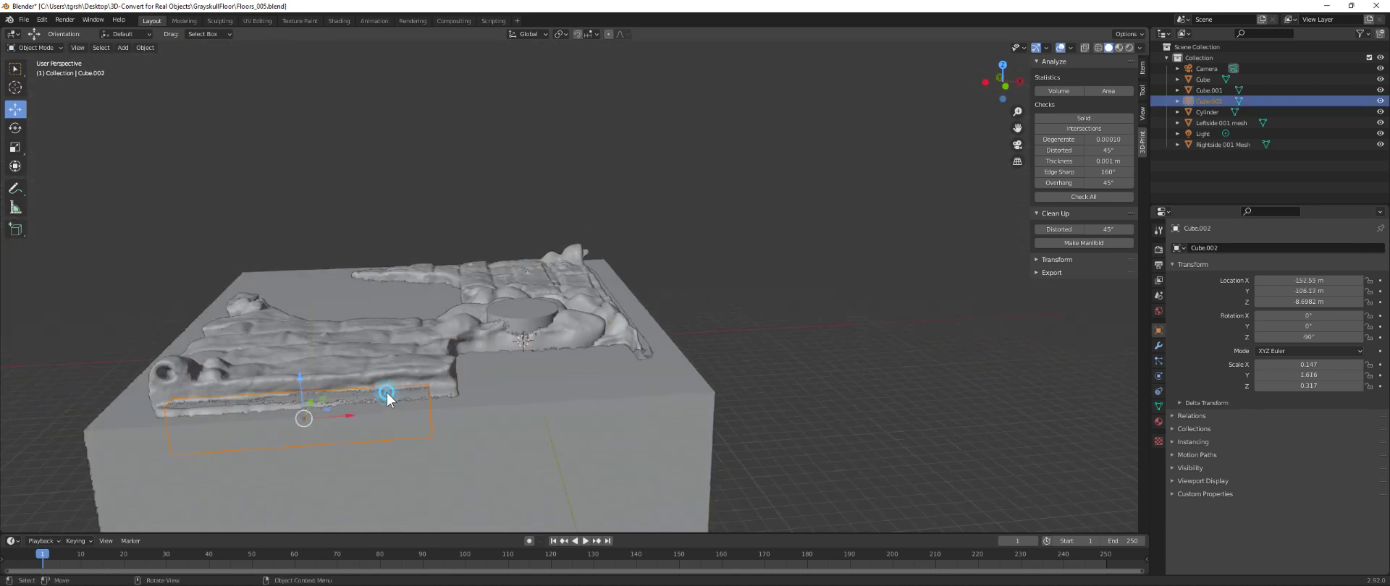
middle_click_drag(406, 408, 427, 425)
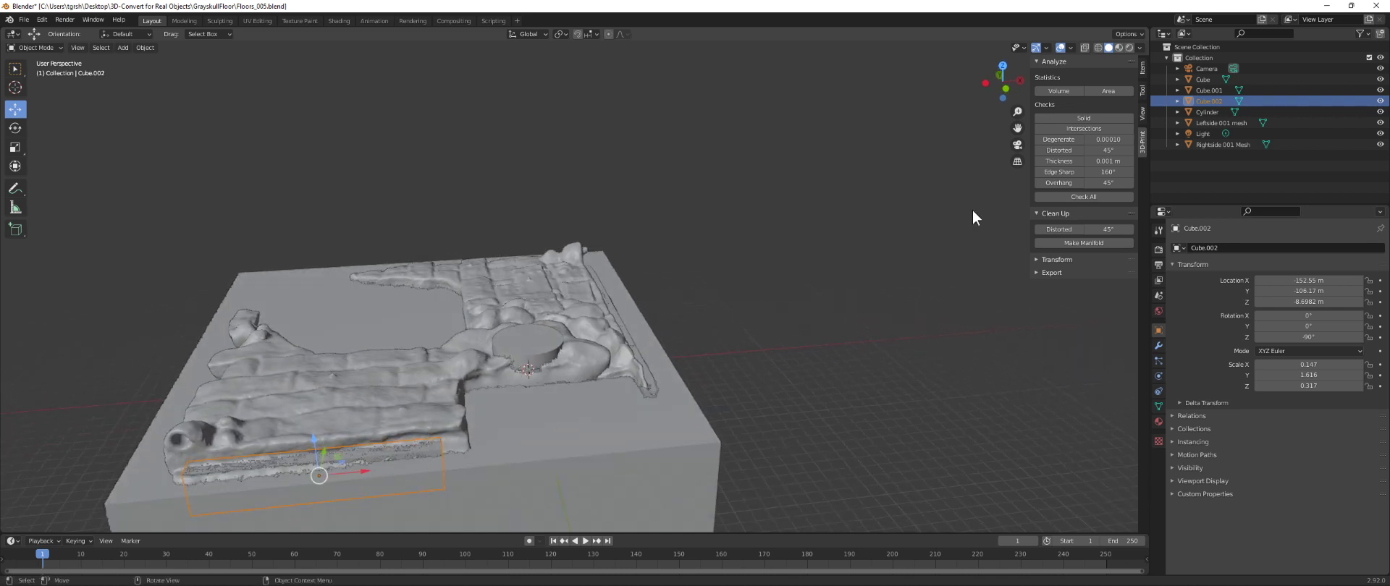
left_click_drag(1017, 127, 1386, 7)
middle_click_drag(702, 401, 923, 258)
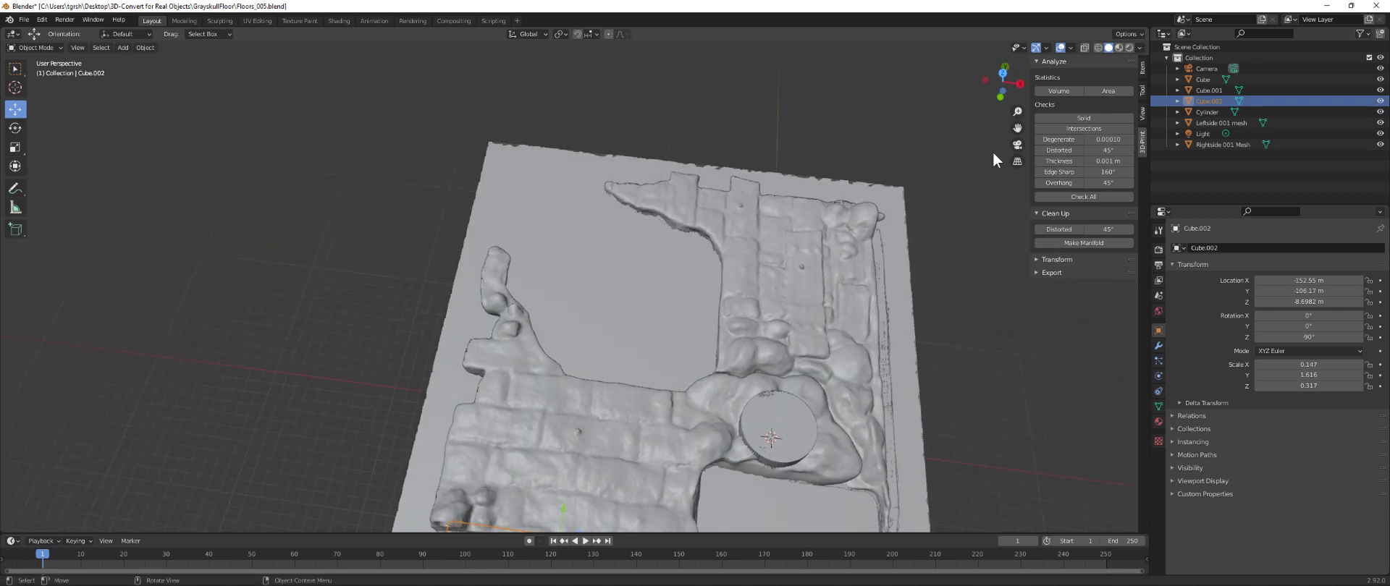
left_click_drag(1017, 128, 904, 317)
middle_click_drag(905, 317, 744, 337)
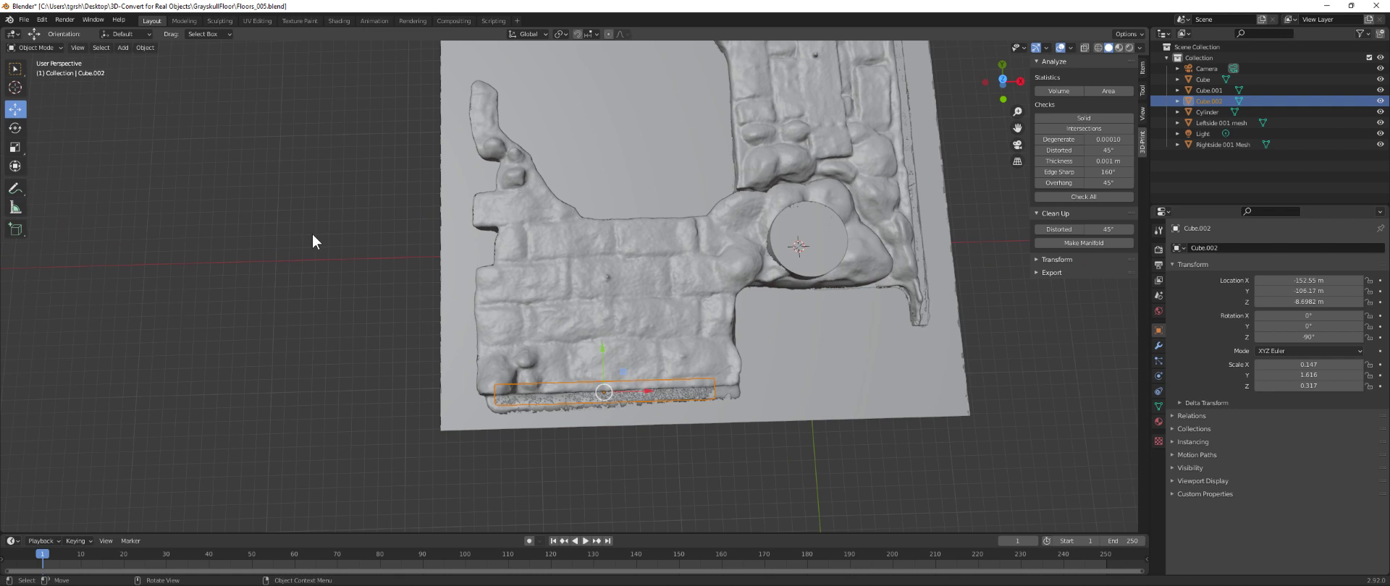
- Stretch Cube.002 lengthwise along Y and slide it slightly to the right along X
left_click(15, 147)
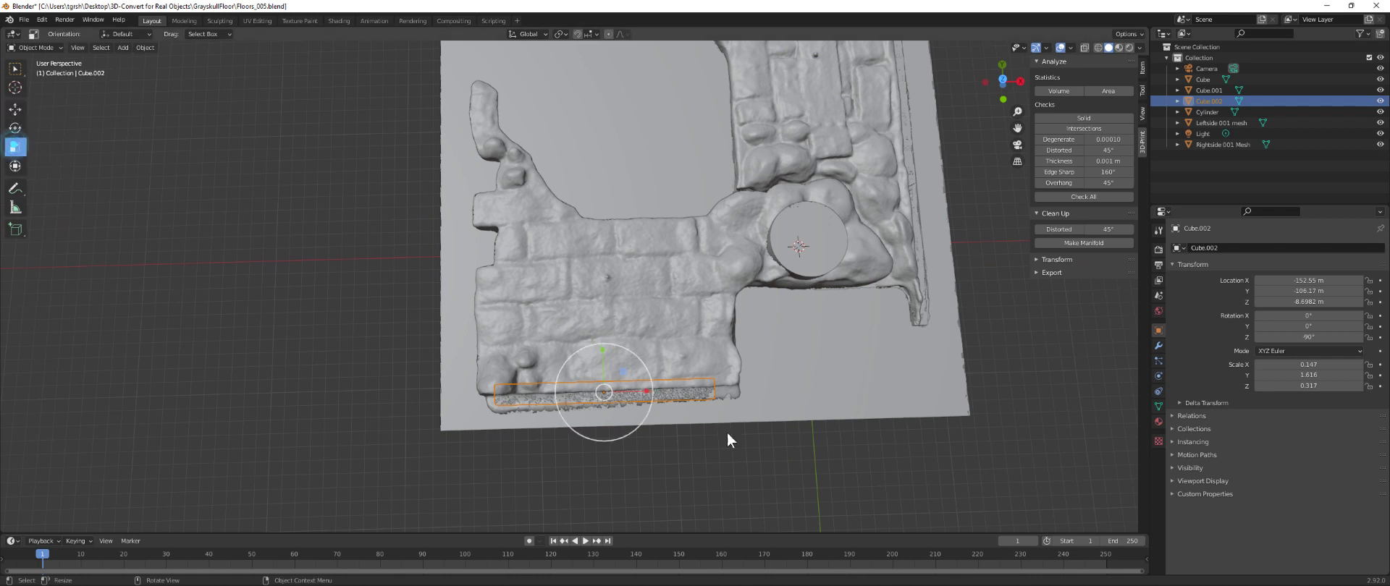
left_click_drag(649, 395, 654, 389)
middle_click_drag(654, 389, 626, 410)
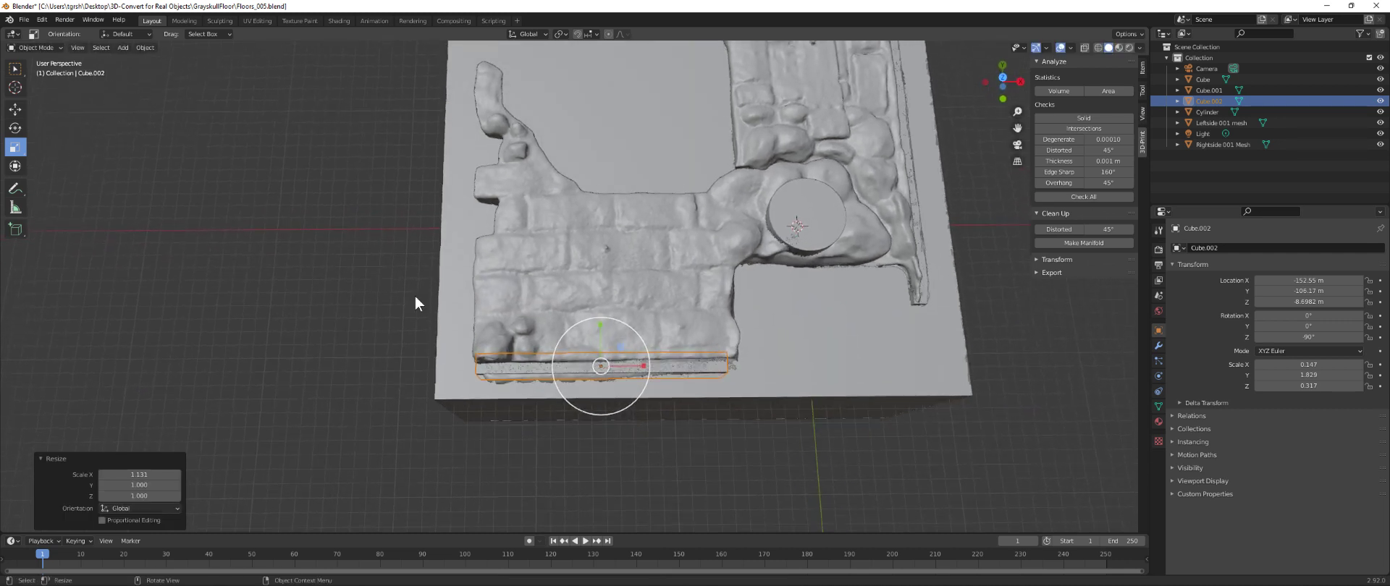
left_click(15, 109)
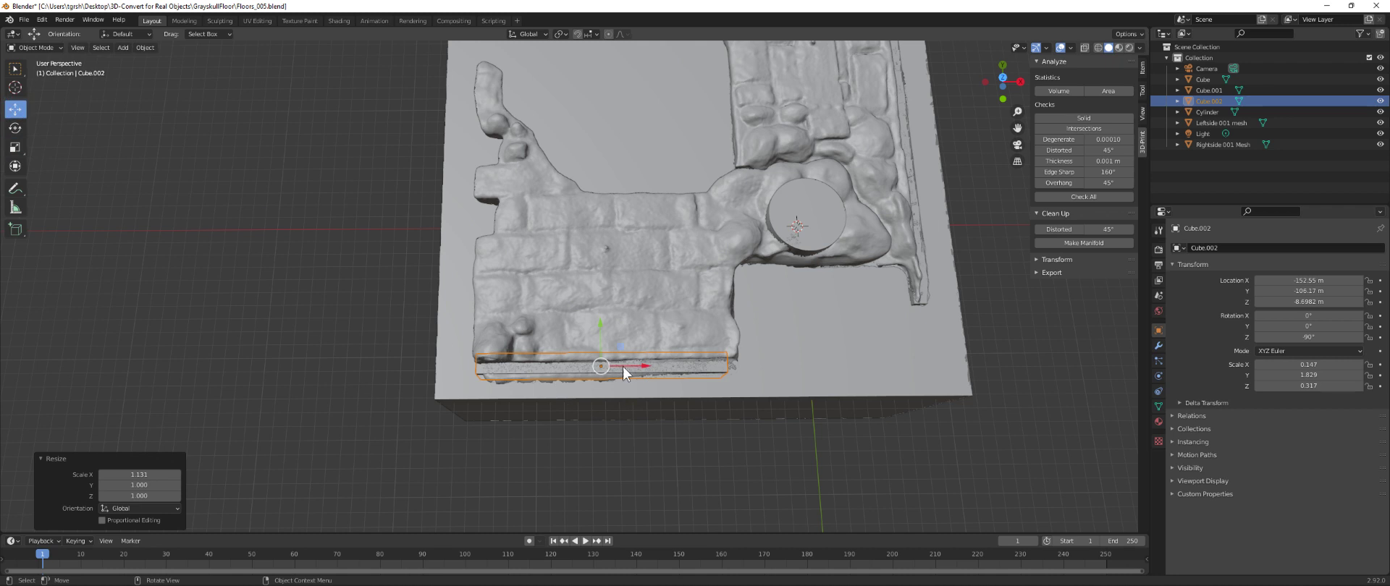
left_click_drag(644, 364, 653, 362)
left_click(641, 411)
middle_click_drag(637, 428, 587, 385)
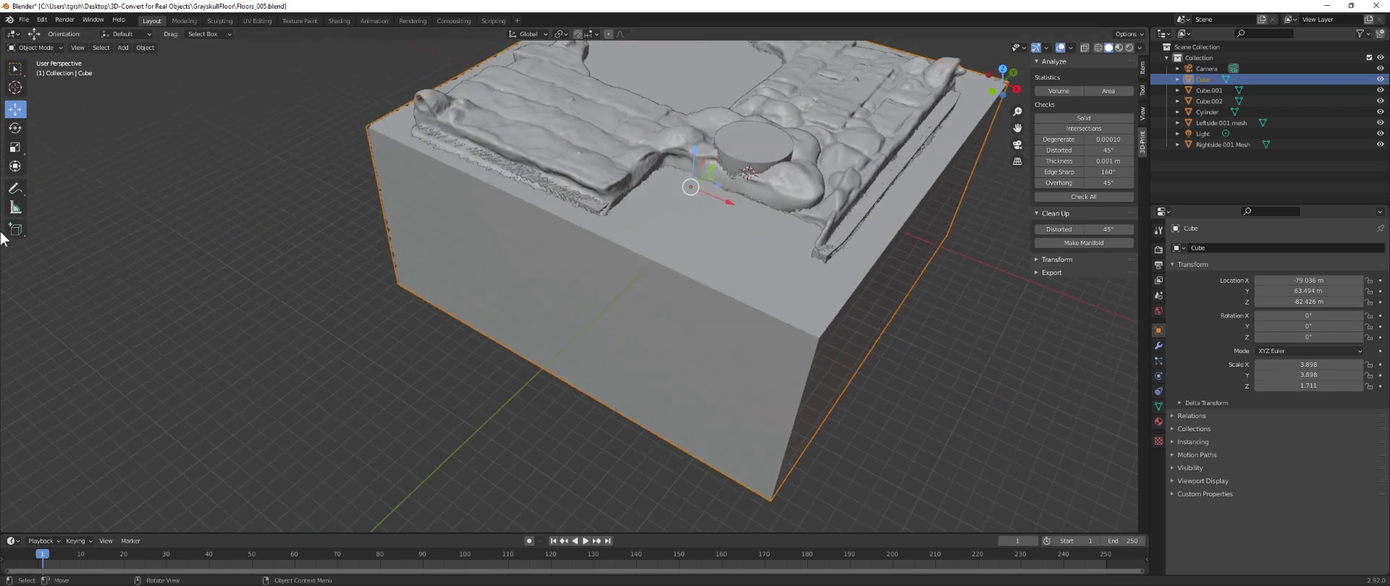
- Save a new copy of the scene as Floors_006.blend, bumping the version from Floors_005
left_click(24, 20)
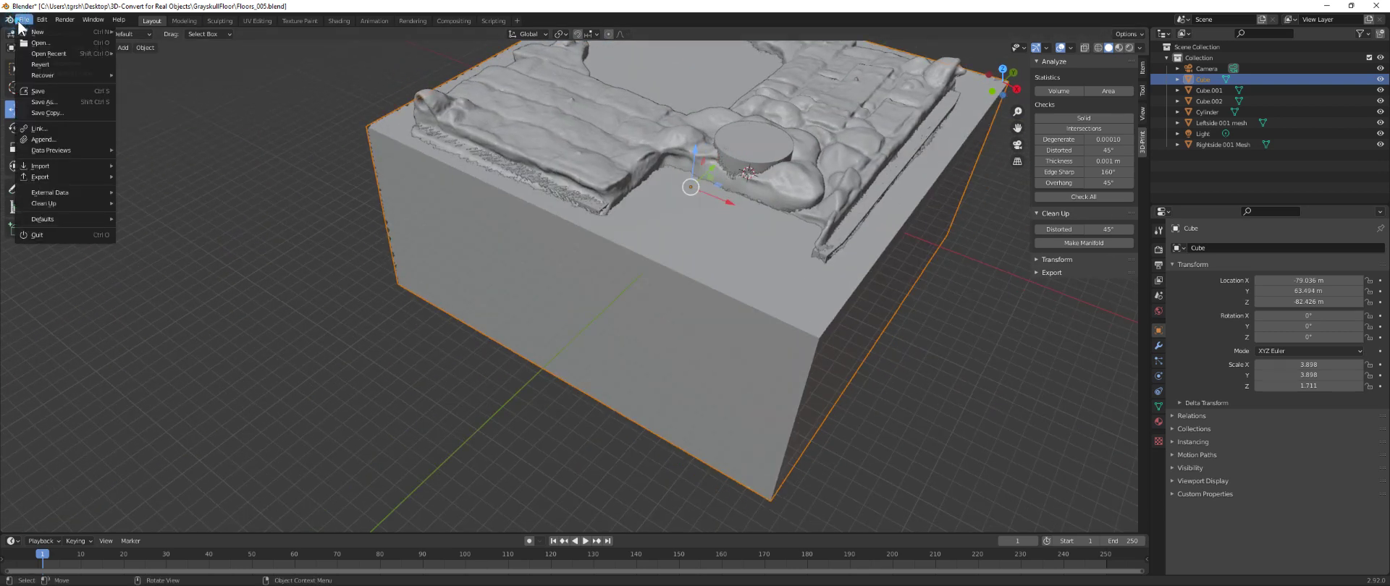
left_click(42, 102)
left_click(506, 143)
left_click(502, 518)
left_click(502, 519)
key("BackSpace")
type("6")
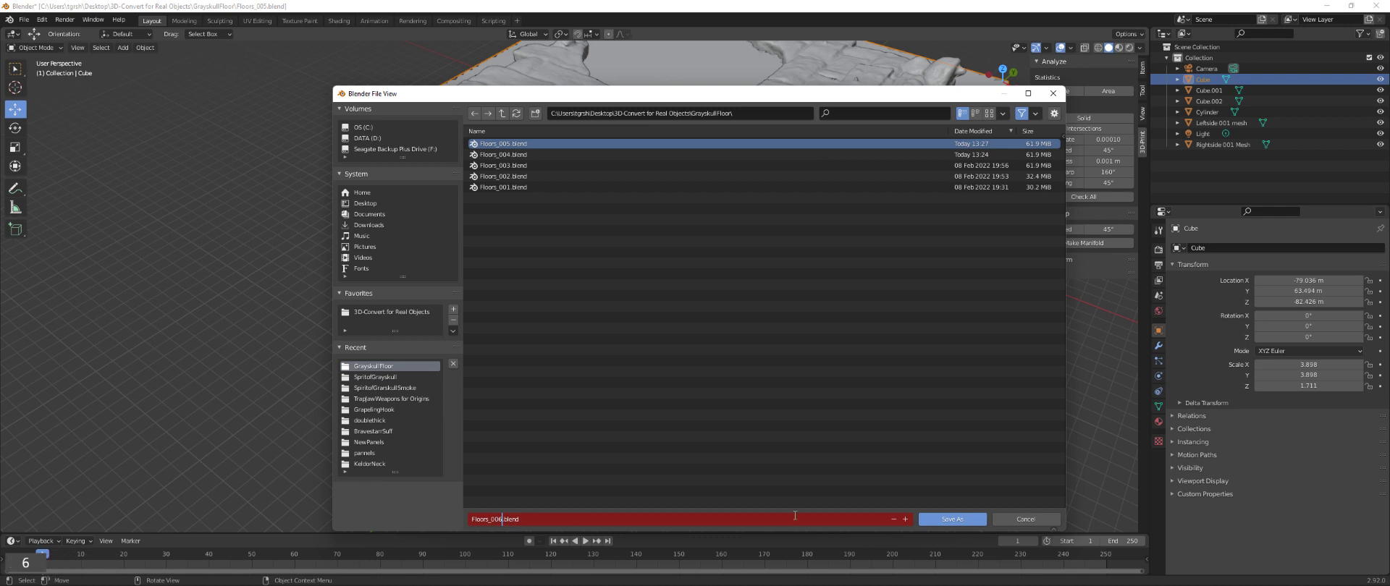
left_click(941, 520)
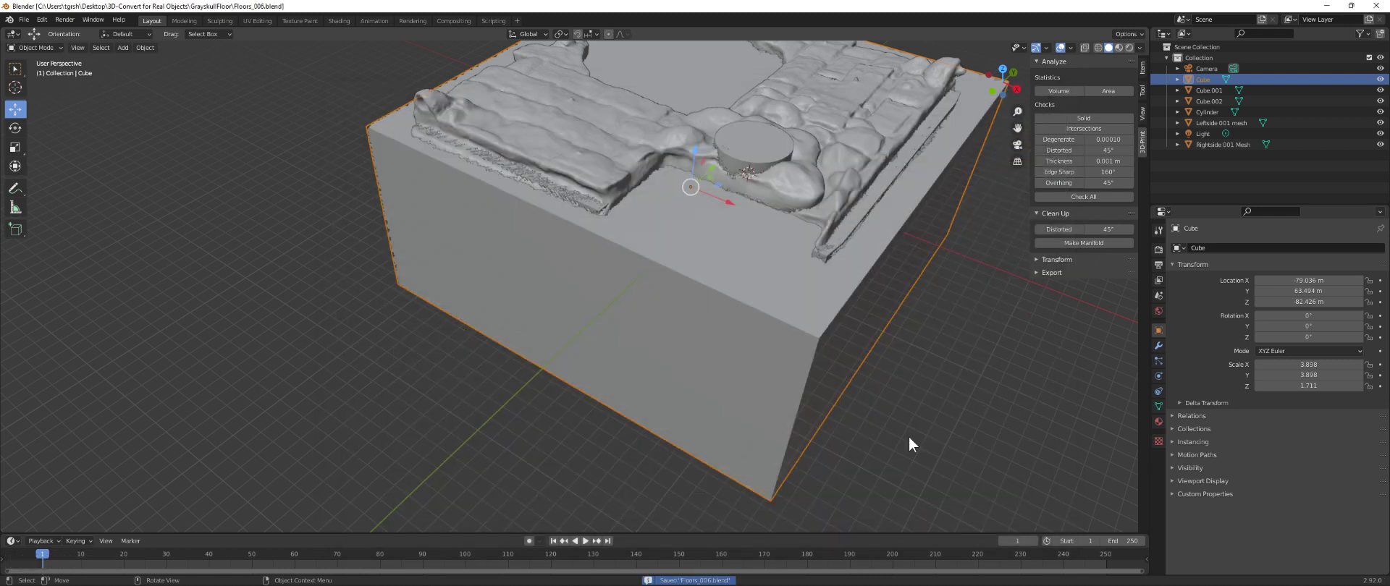
middle_click_drag(921, 432, 896, 456)
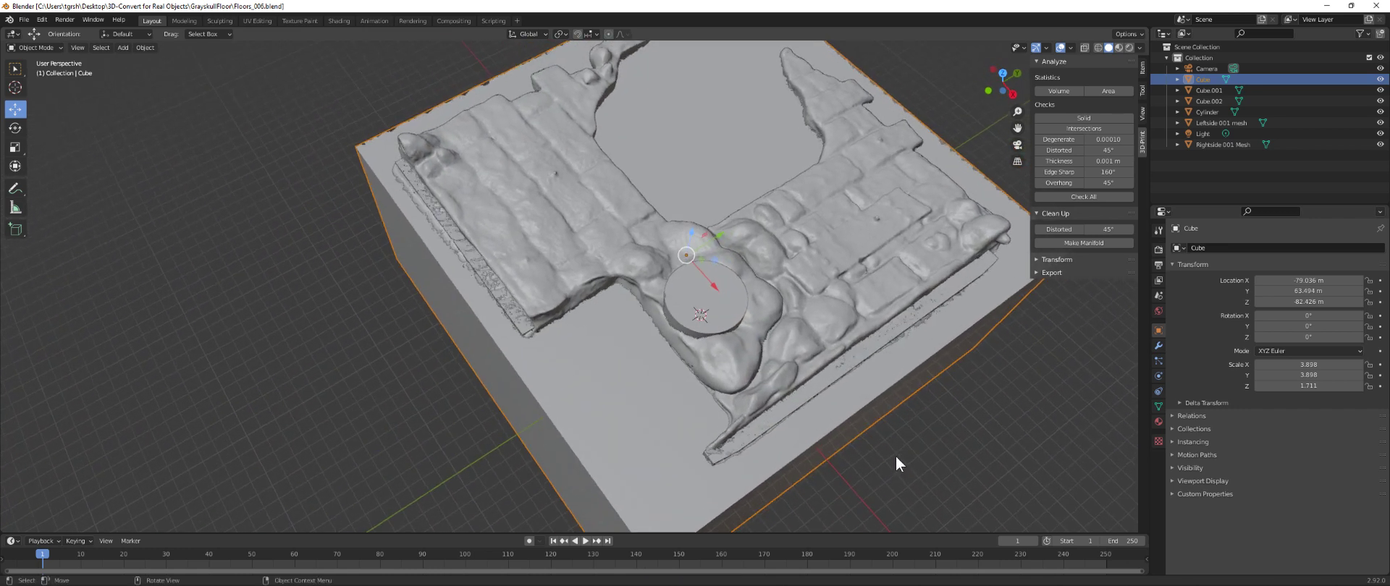
- Move the cylinder away from the floor along the Y axis
left_click(688, 289)
key("g")
key("y")
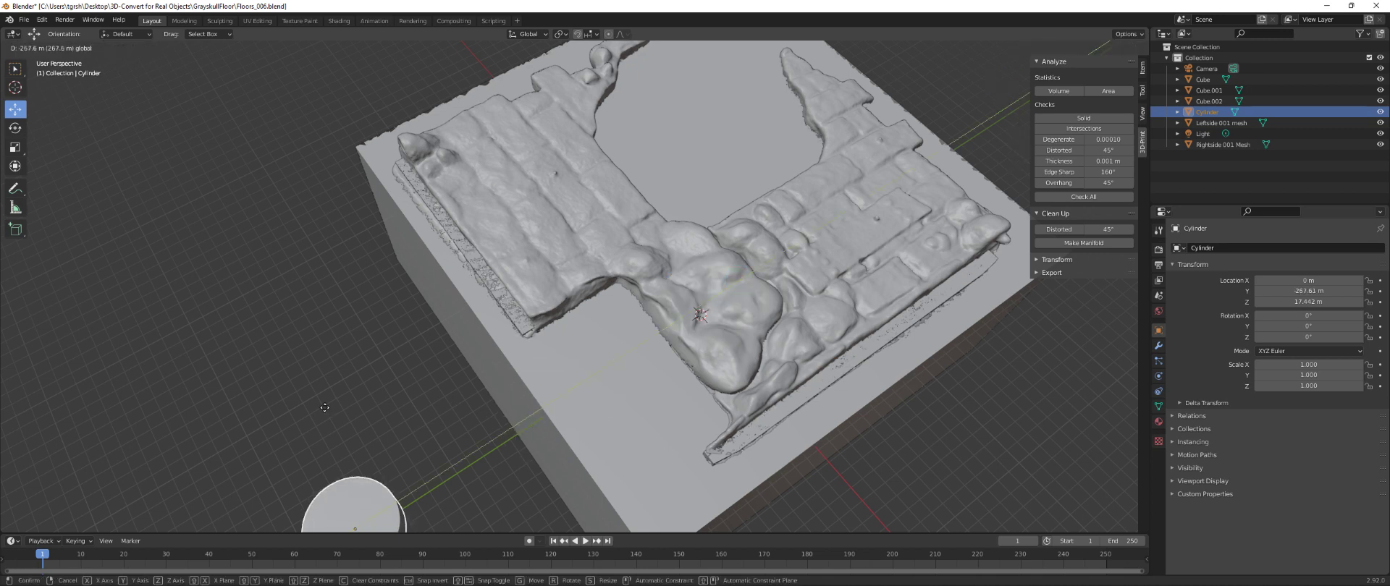
left_click(324, 407)
middle_click_drag(497, 410, 516, 333)
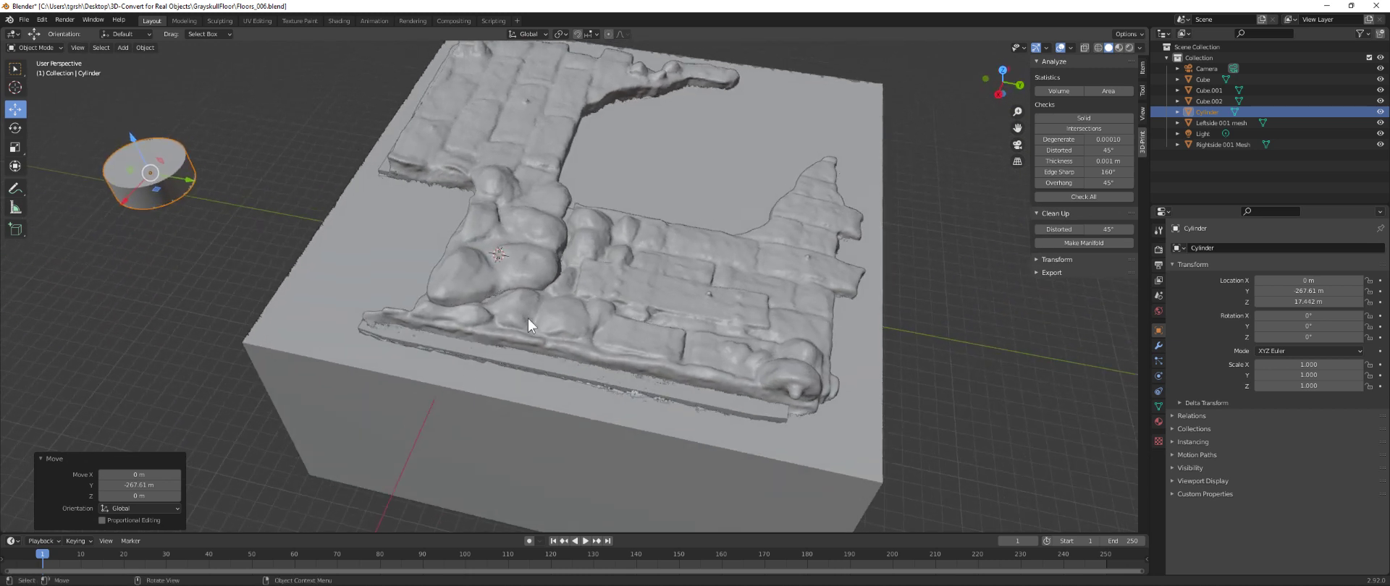
- Add a Union Boolean modifier to the Leftside 001 mesh with Cube.001 as its object
left_click(566, 297)
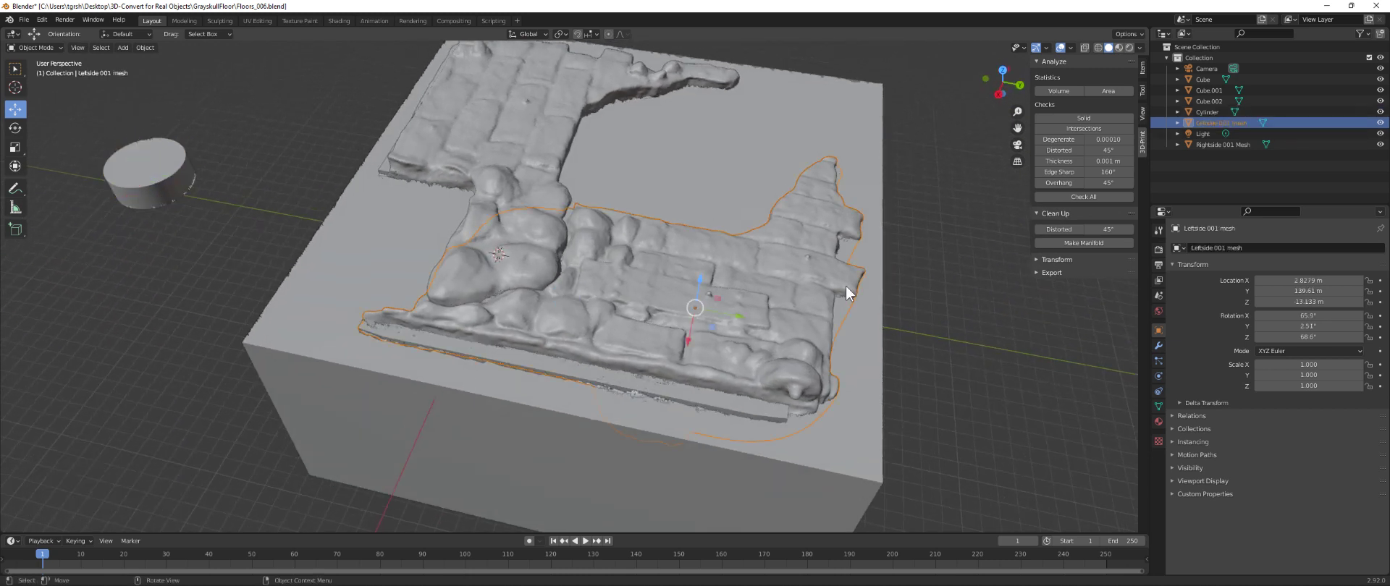
left_click(1158, 346)
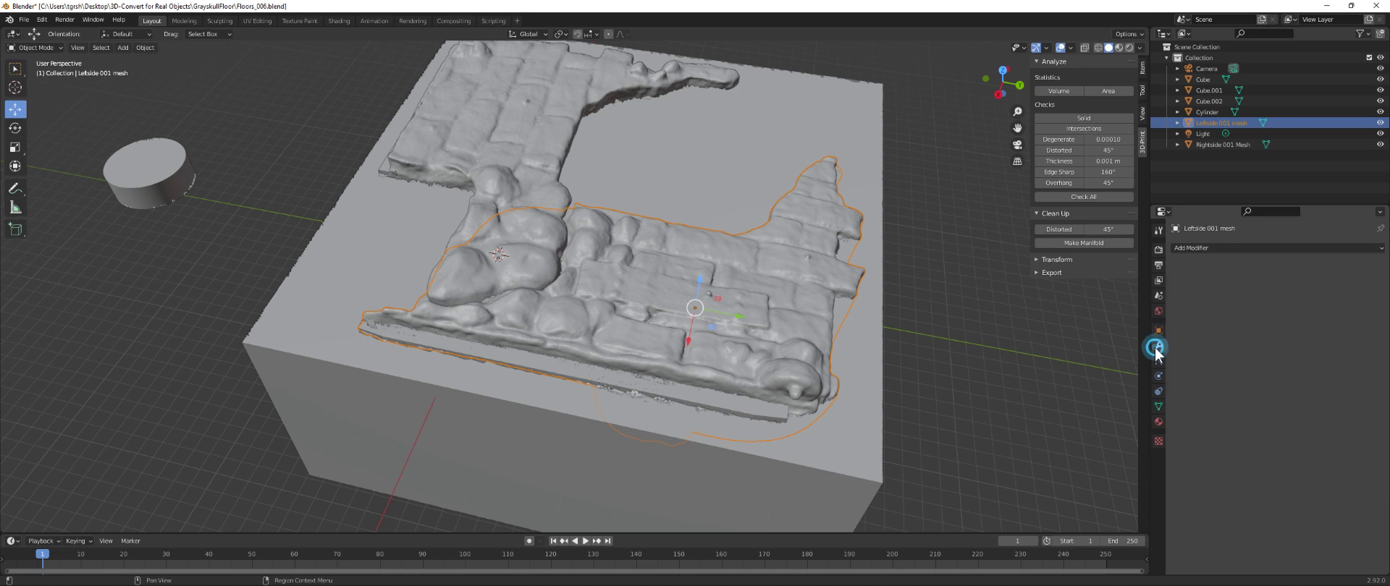
left_click(1236, 249)
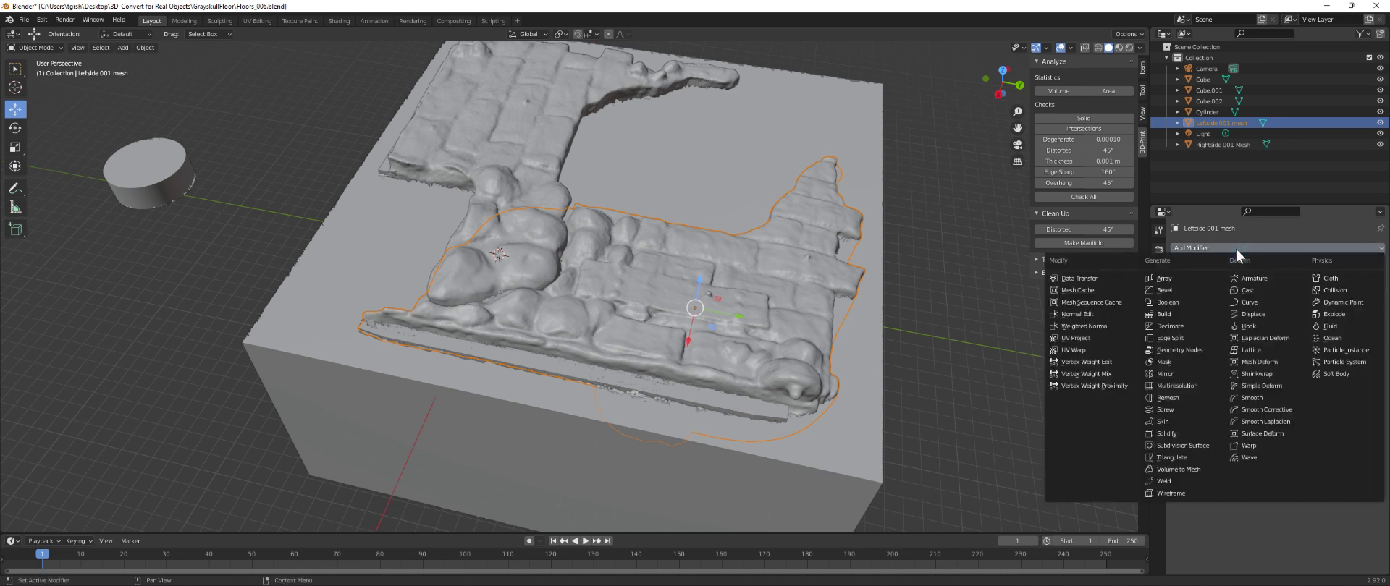
left_click(1164, 302)
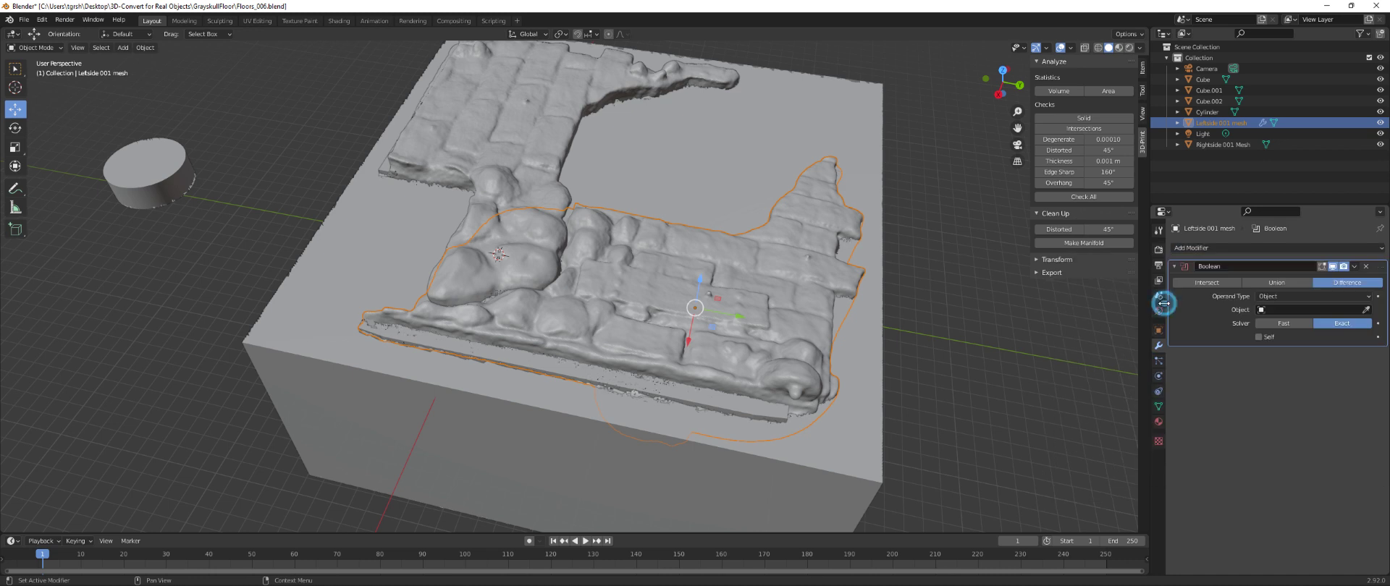
left_click(1275, 282)
left_click(1365, 310)
left_click(702, 393)
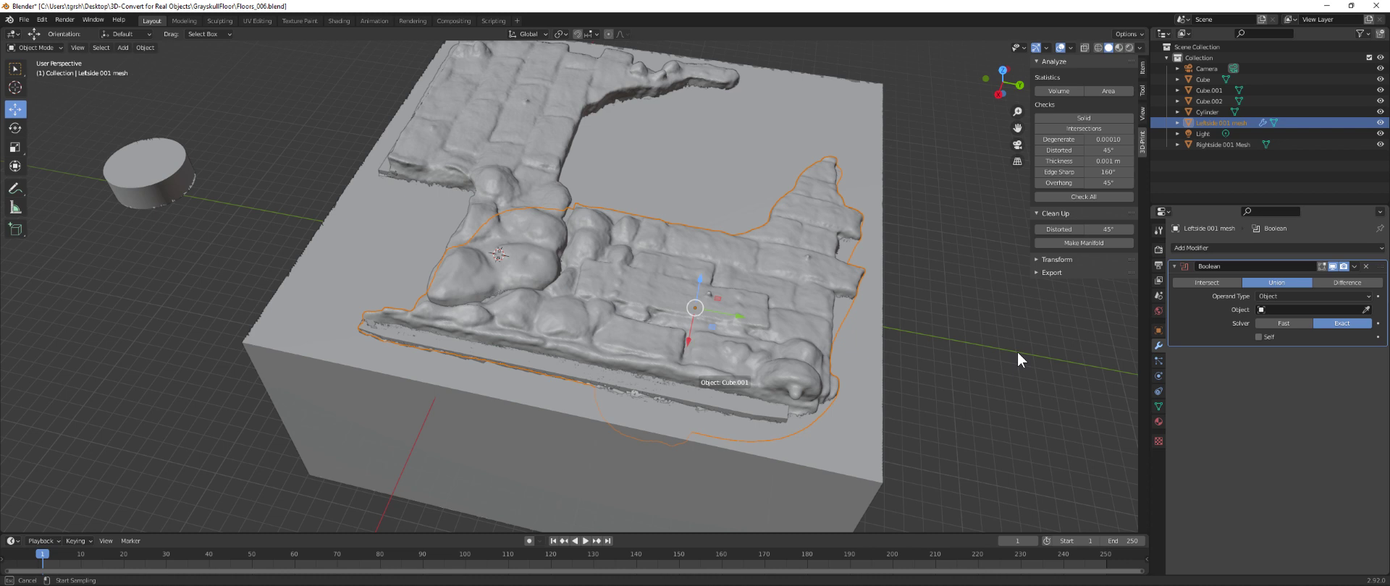
left_click(704, 392)
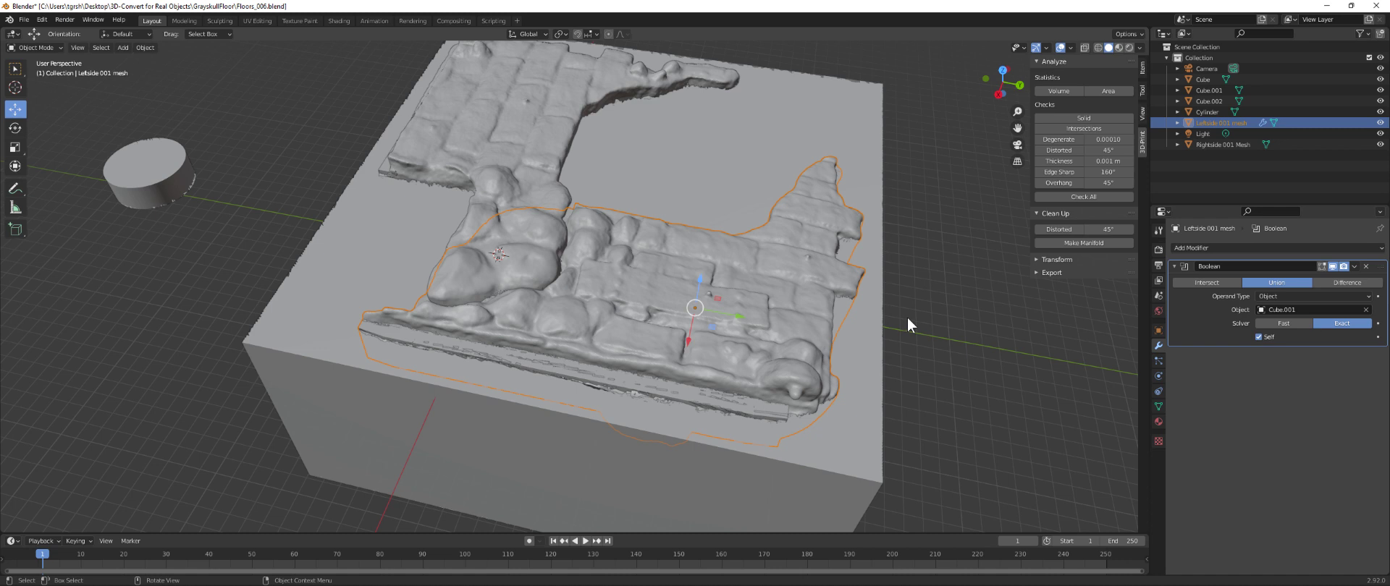
- Apply the Union Boolean on Leftside 001 mesh, emptying its modifier stack, and hide Cube.001
middle_click_drag(910, 332, 932, 319)
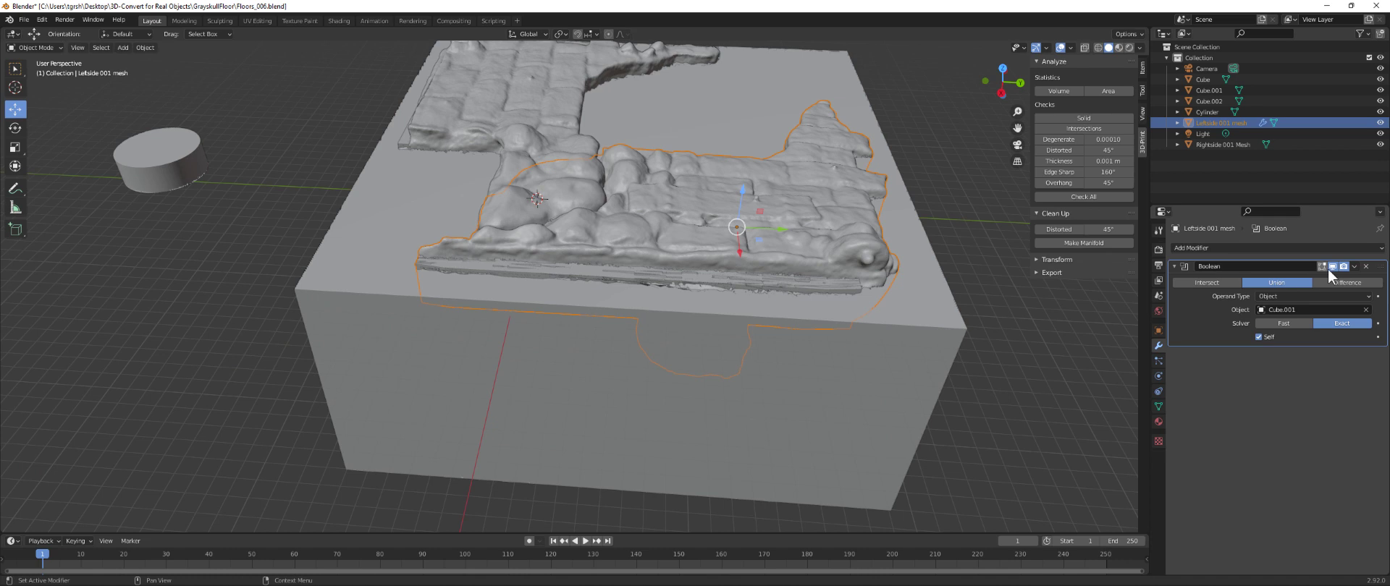
left_click(1353, 267)
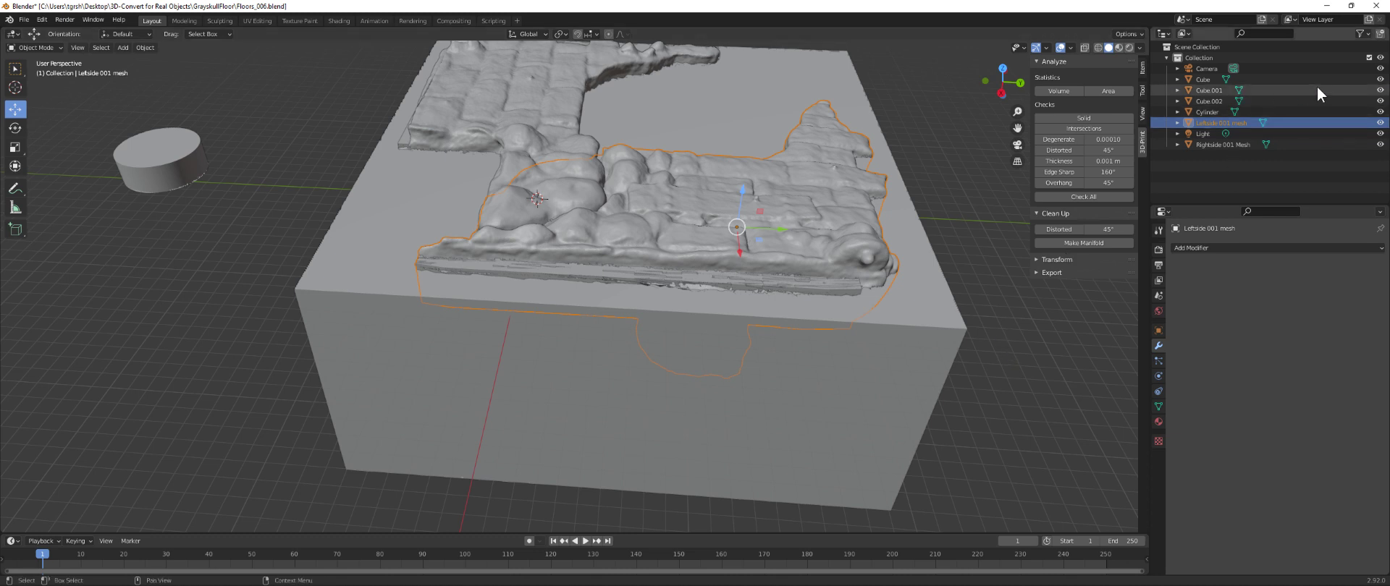
left_click(1380, 90)
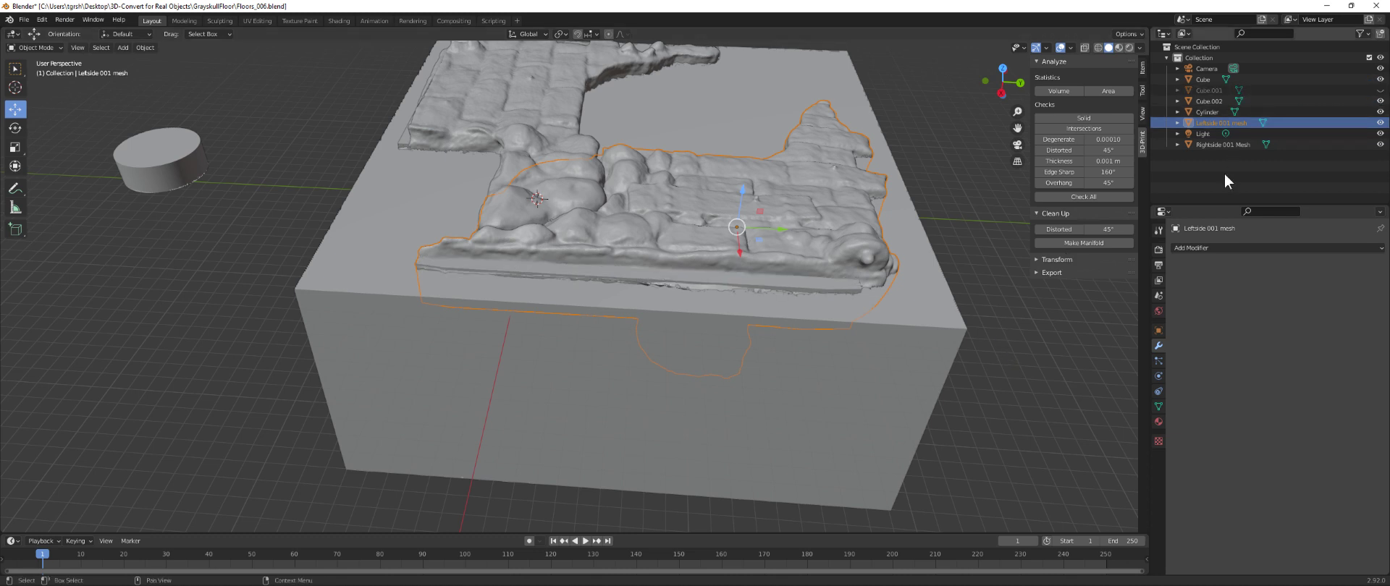
- Give Rightside 001 Mesh a Union Boolean modifier with Cube.002 as the object
middle_click_drag(802, 330, 962, 366)
left_click(684, 206)
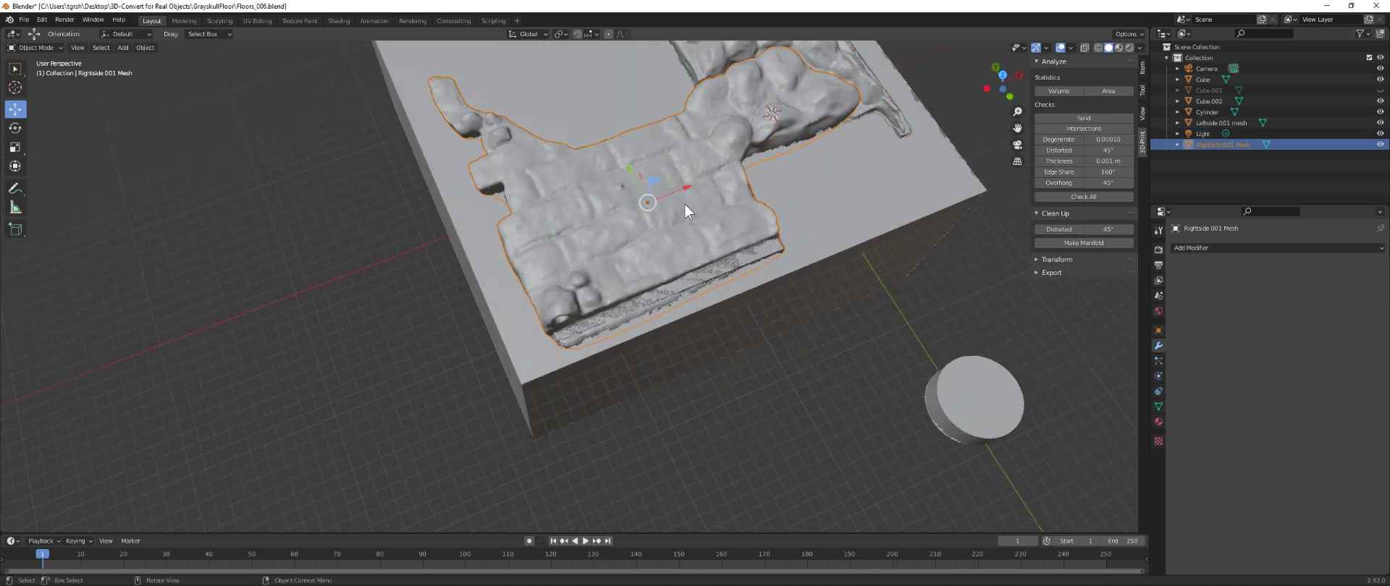
left_click(1200, 249)
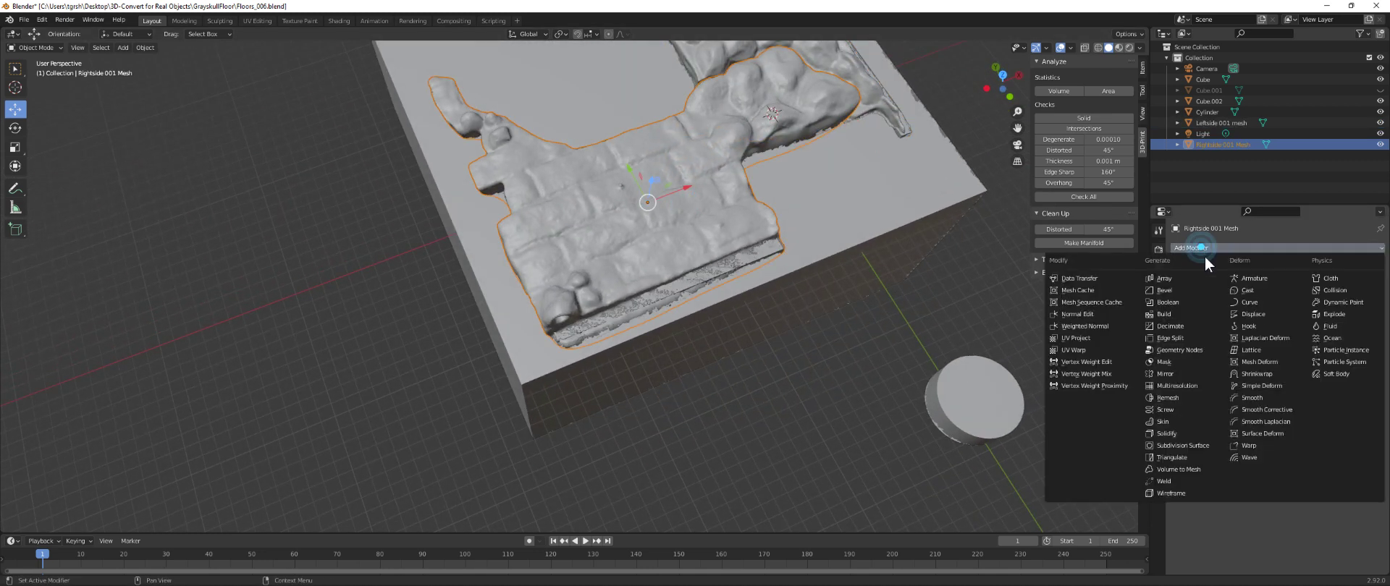
left_click(1167, 302)
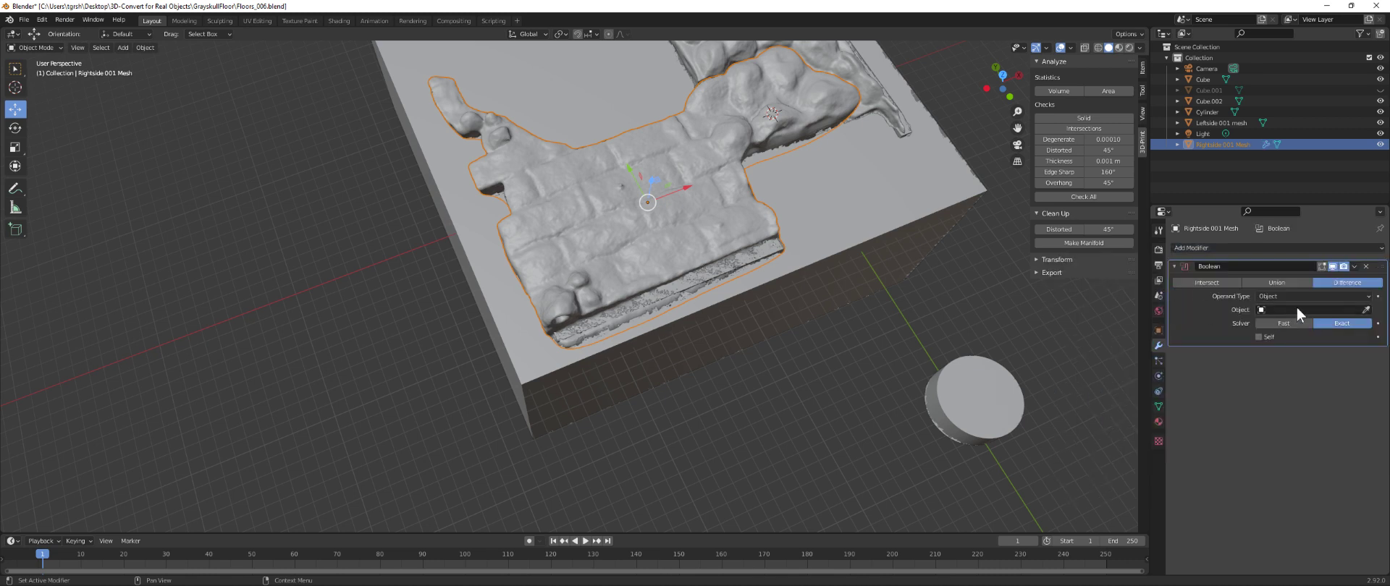
left_click(1287, 281)
left_click(1359, 312)
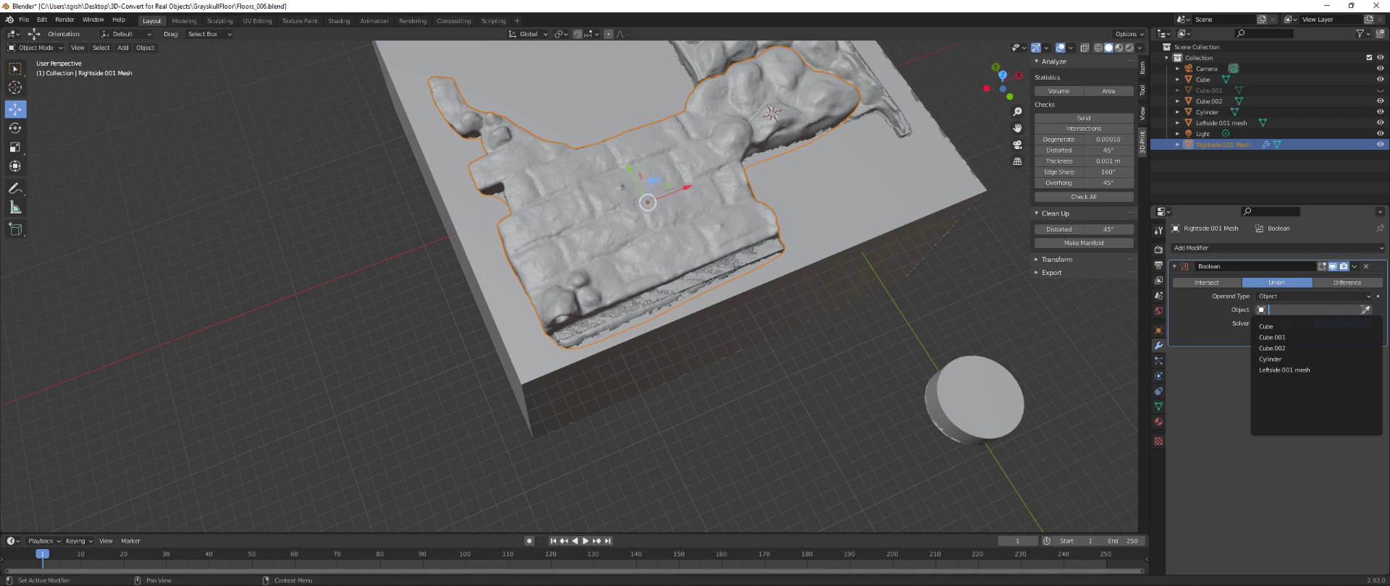
left_click(1365, 310)
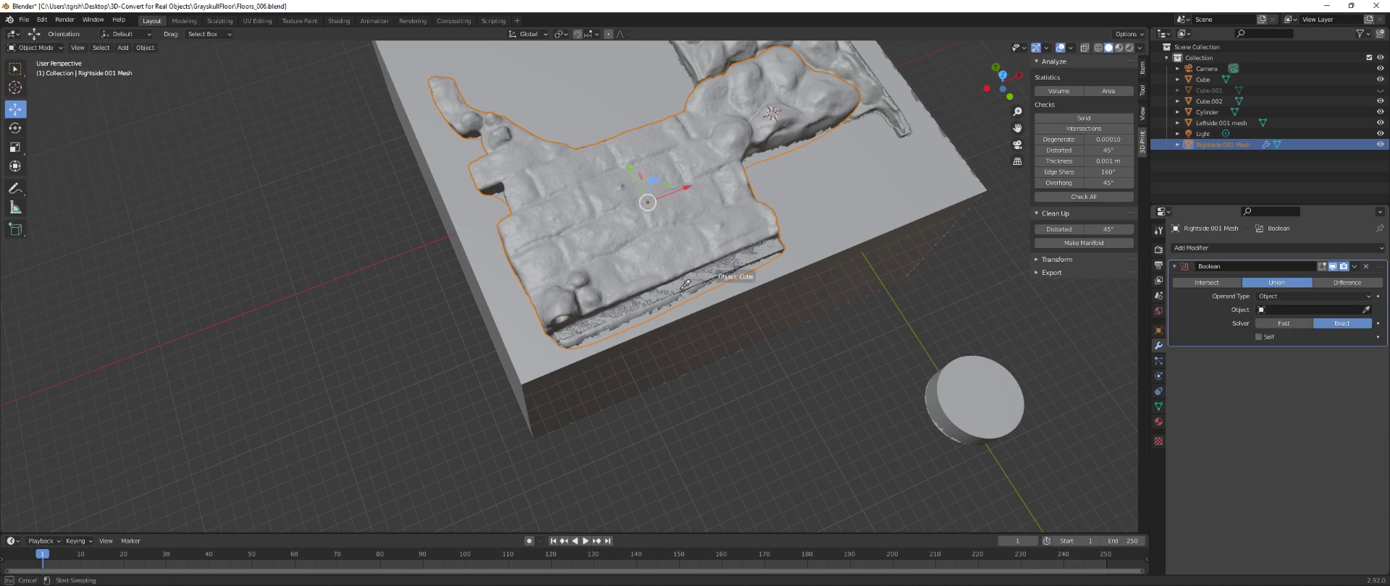
left_click(699, 277)
left_click(745, 337)
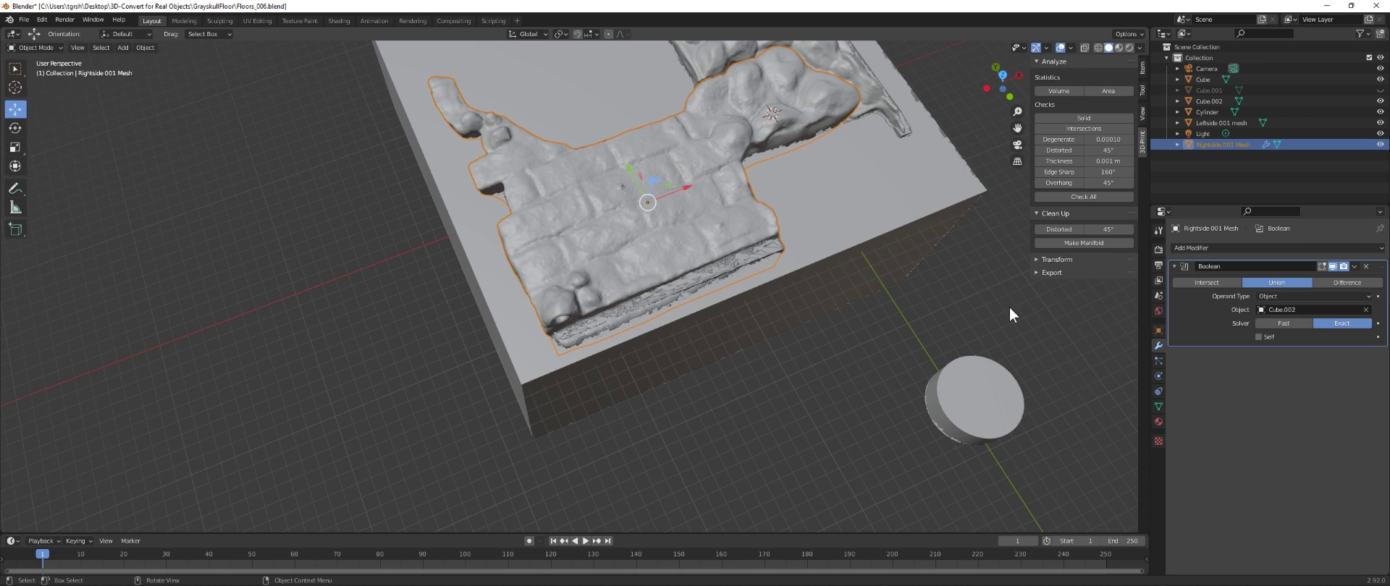
- Apply the Boolean union and hide Cube.002
left_click(1354, 267)
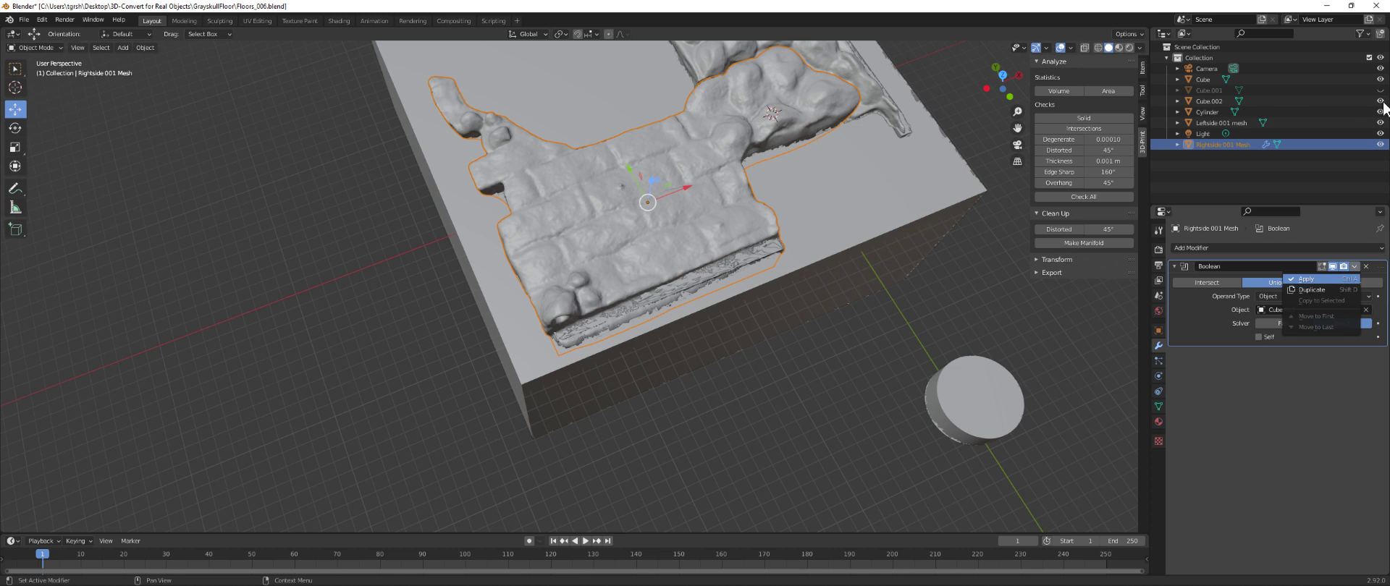
key("Return")
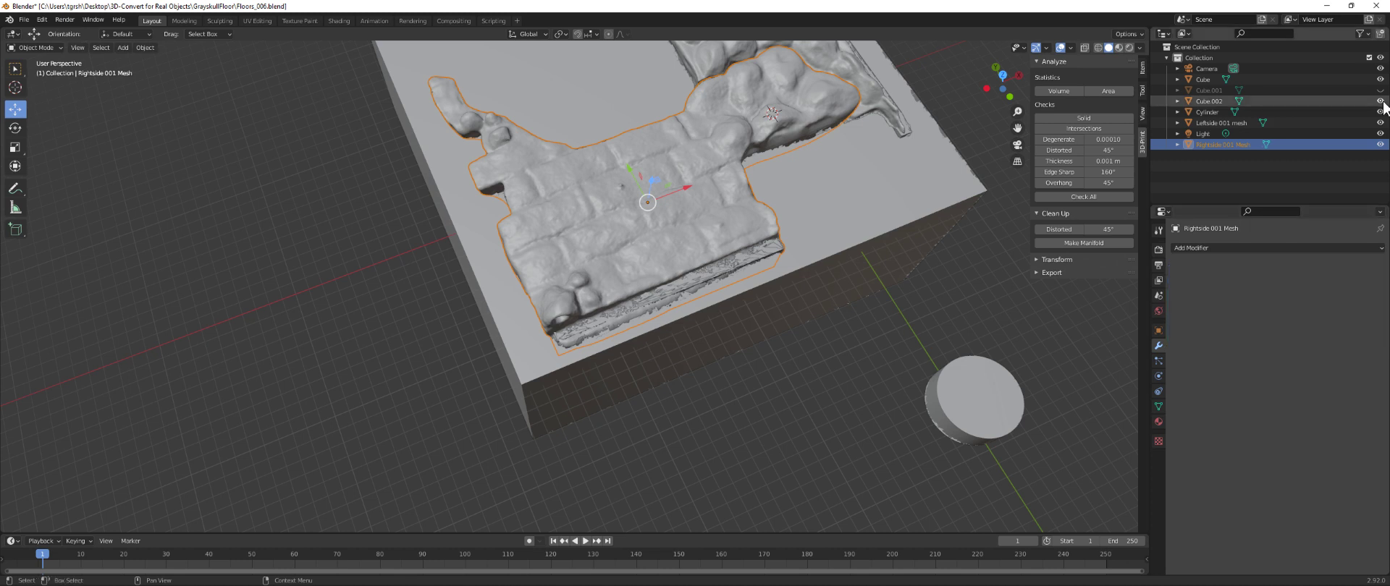
left_click(1380, 101)
- Select the large base cube and view it from an oblique top-down angle
middle_click_drag(773, 304, 674, 280)
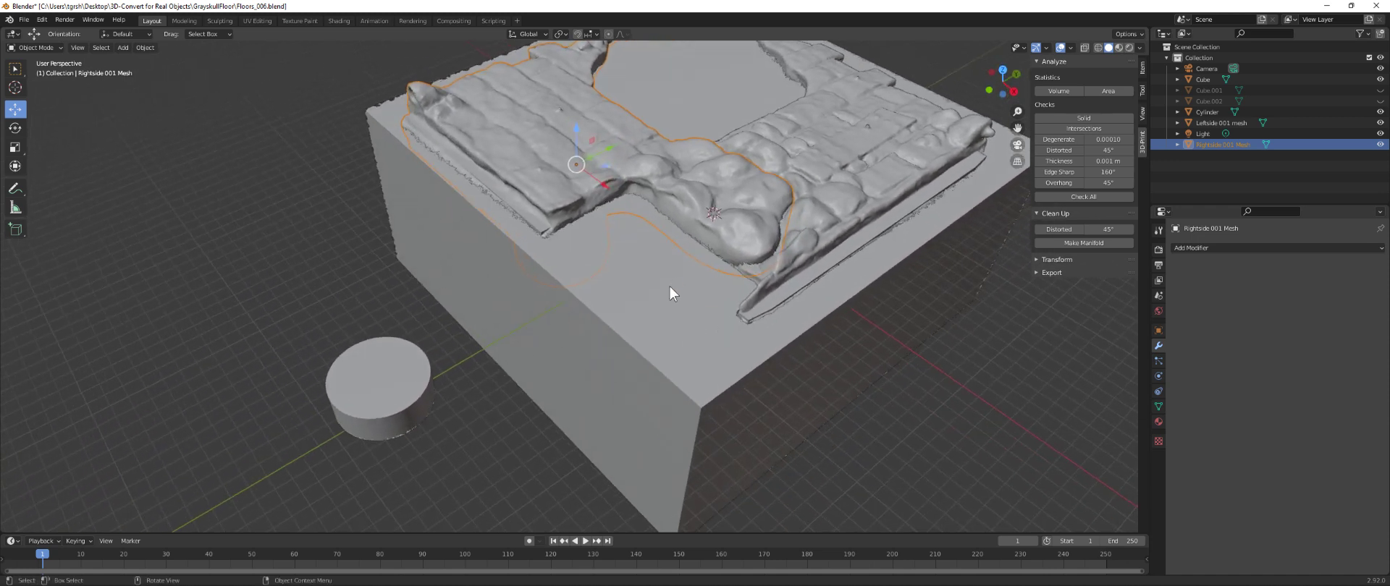
left_click(601, 344)
mouse_move(813, 379)
middle_mouse_down()
mouse_move(740, 385)
mouse_move(815, 373)
middle_mouse_up()
left_click(23, 19)
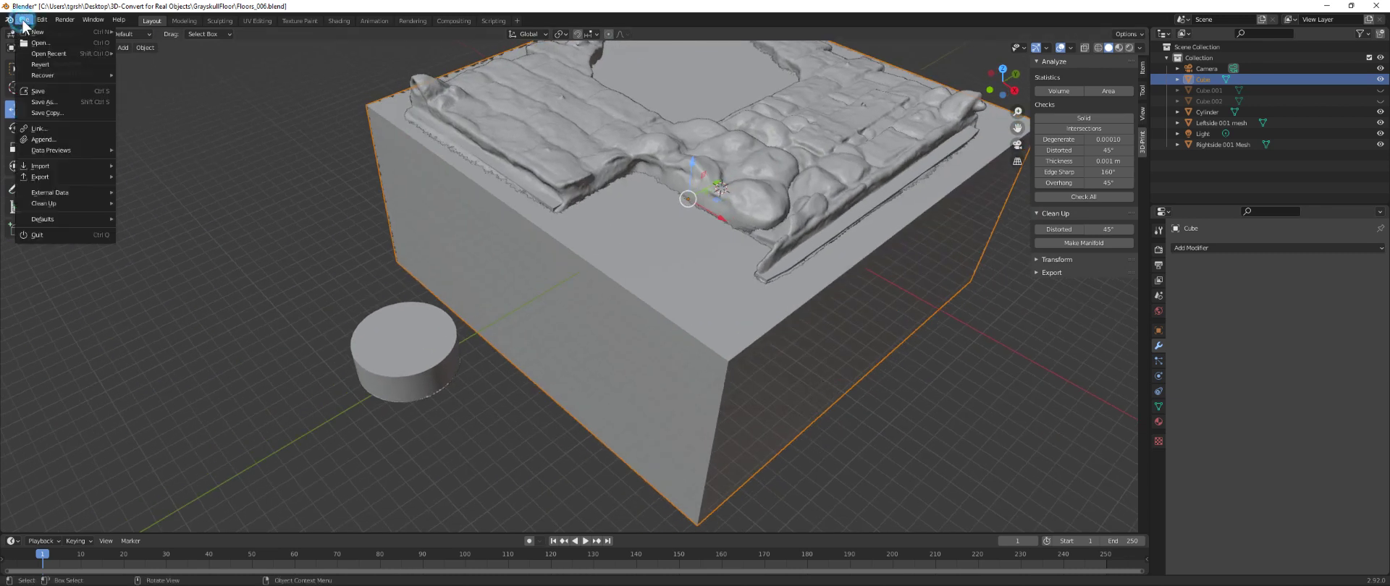
- Save the project as Floors_007.blend, changing the version number to 7
left_click(40, 103)
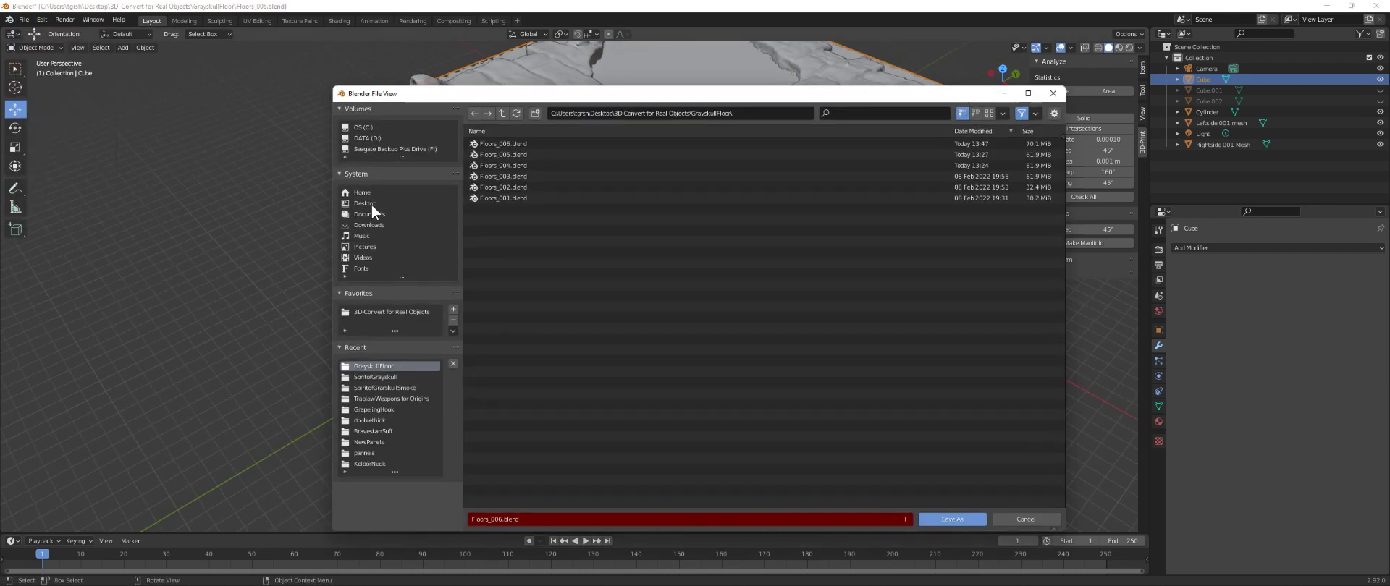
left_click(500, 519)
key("BackSpace")
type("7")
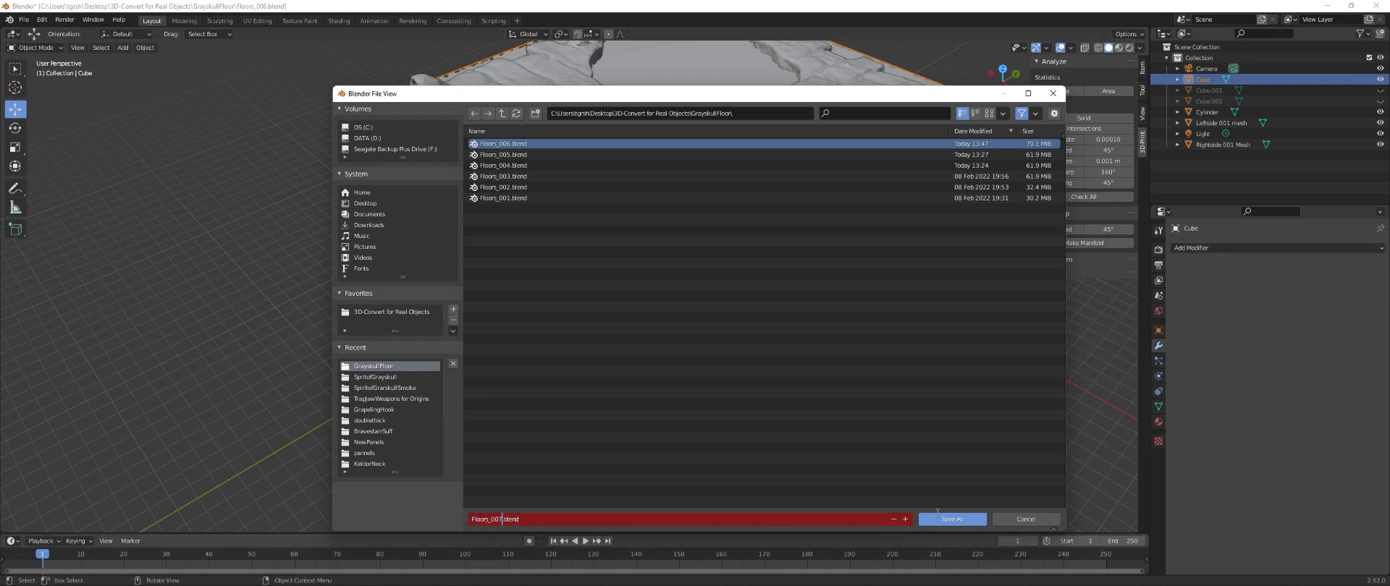
key("Return")
left_click(941, 519)
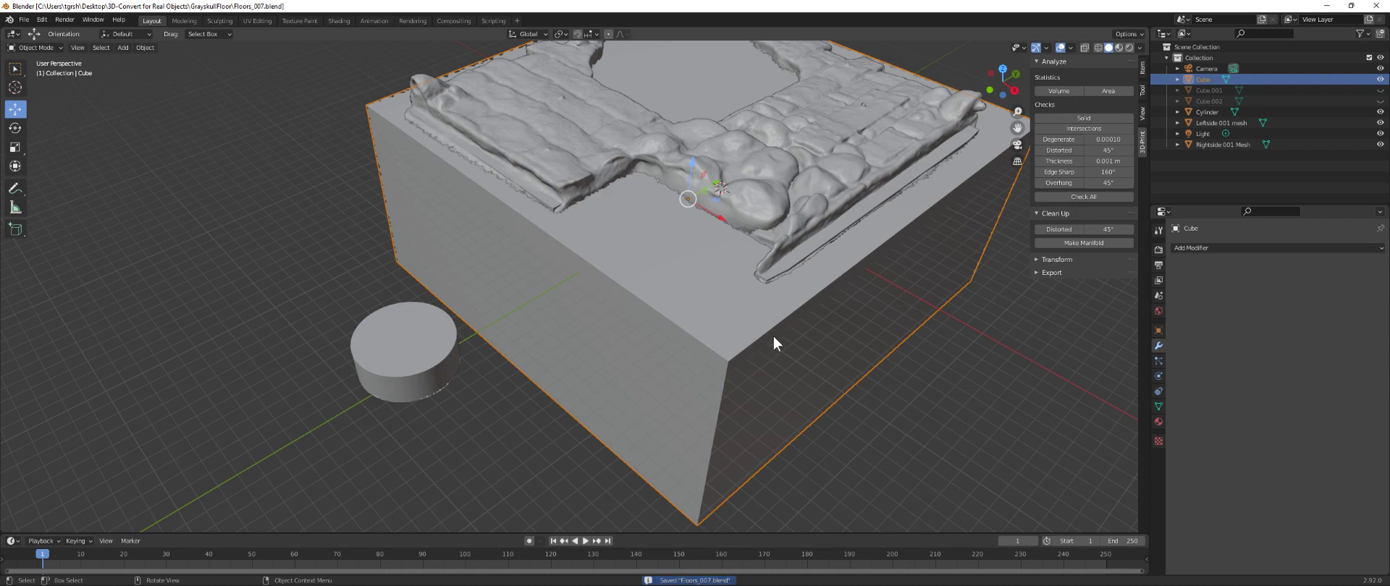
- Add a Boolean modifier to Leftside 001 mesh with the Cube as cutter and the Fast solver
left_click(809, 180)
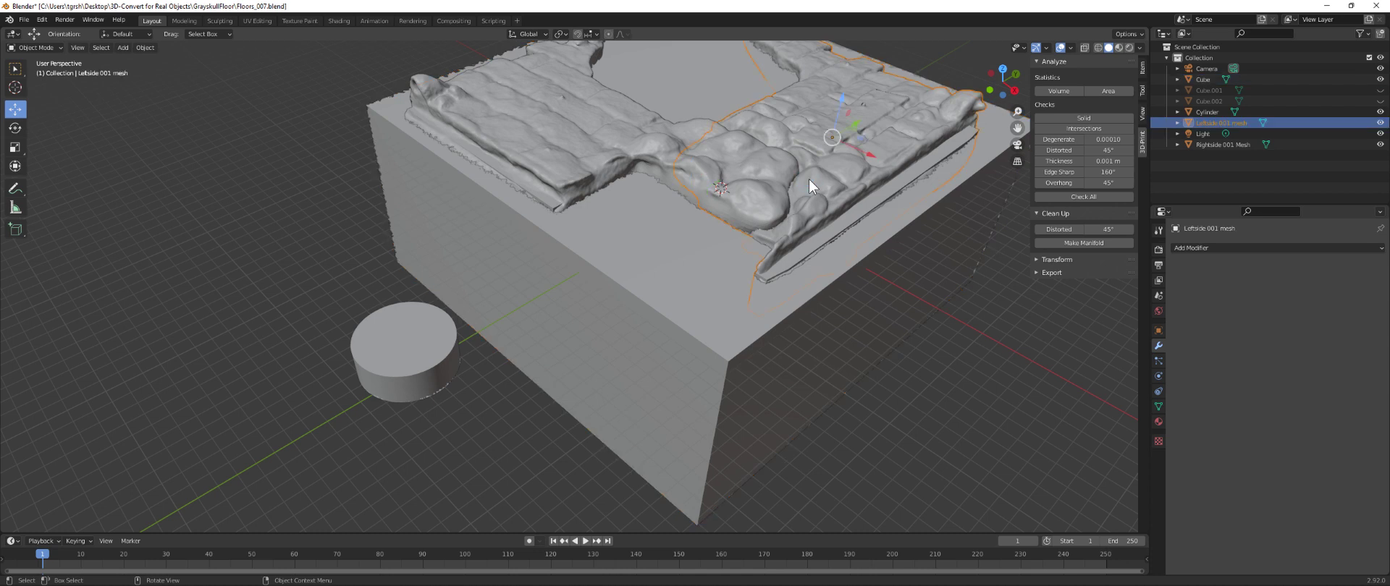
left_click(1226, 249)
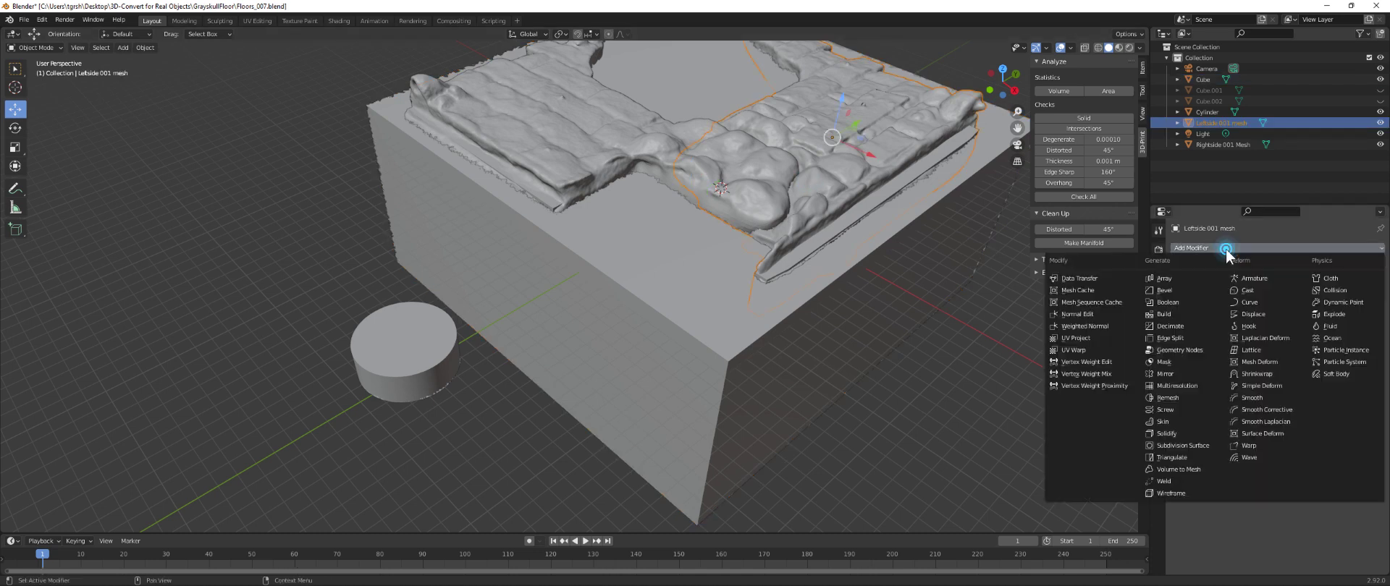
left_click(1184, 304)
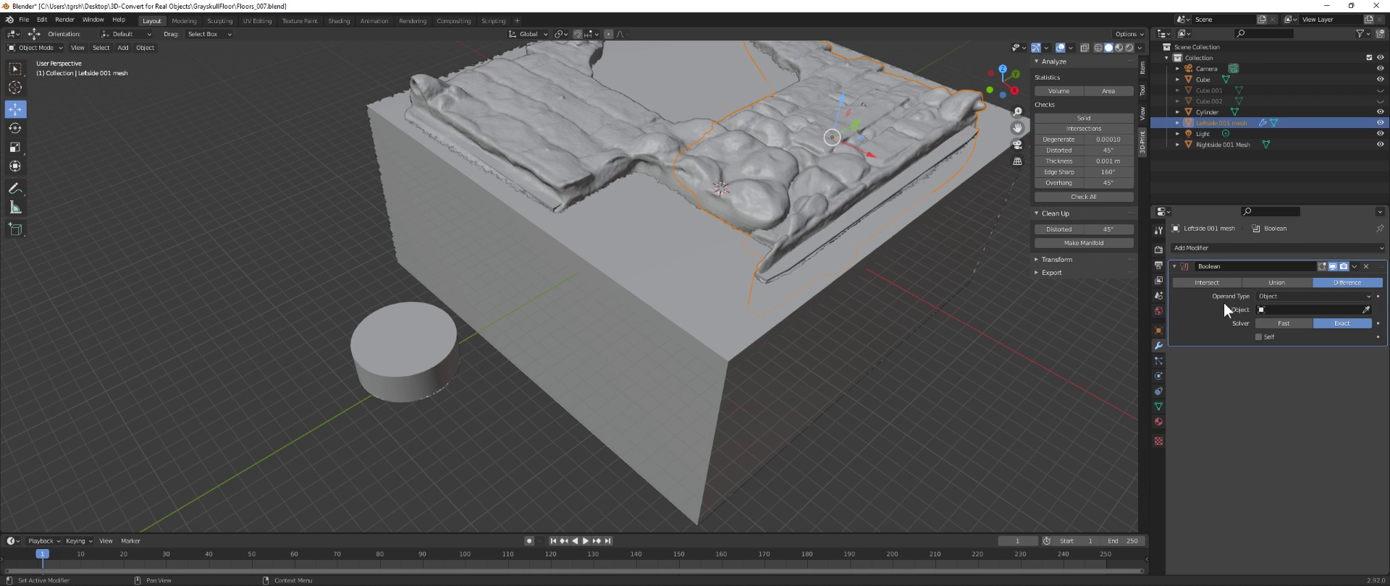
left_click(1364, 310)
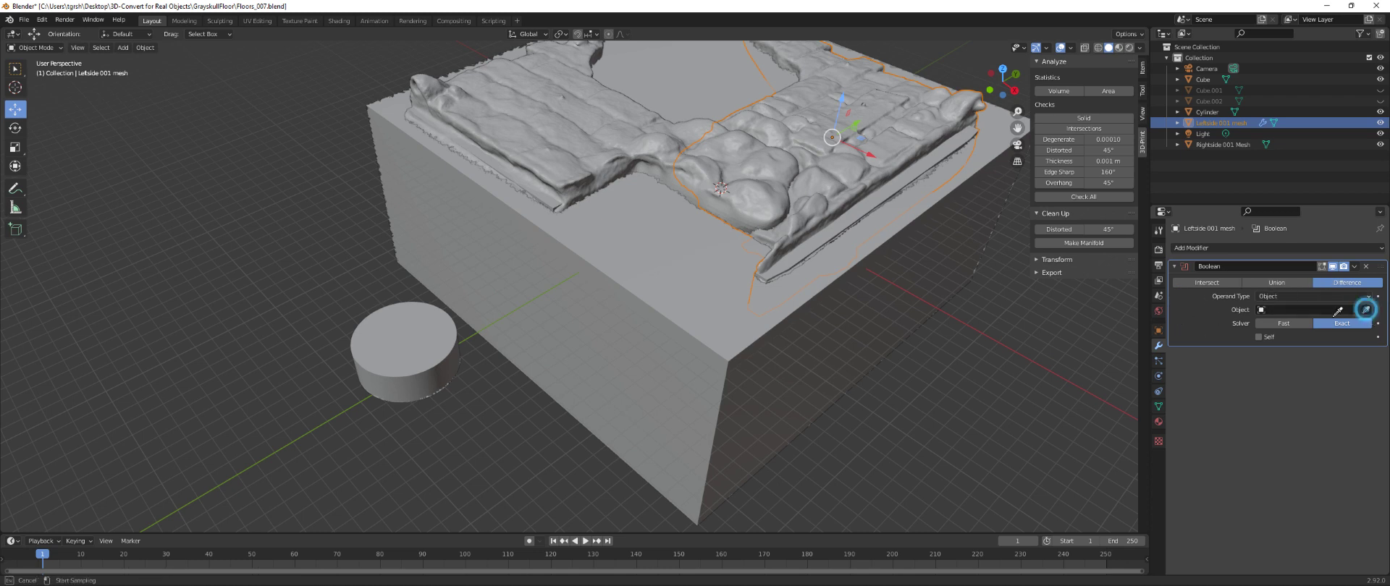
left_click(932, 332)
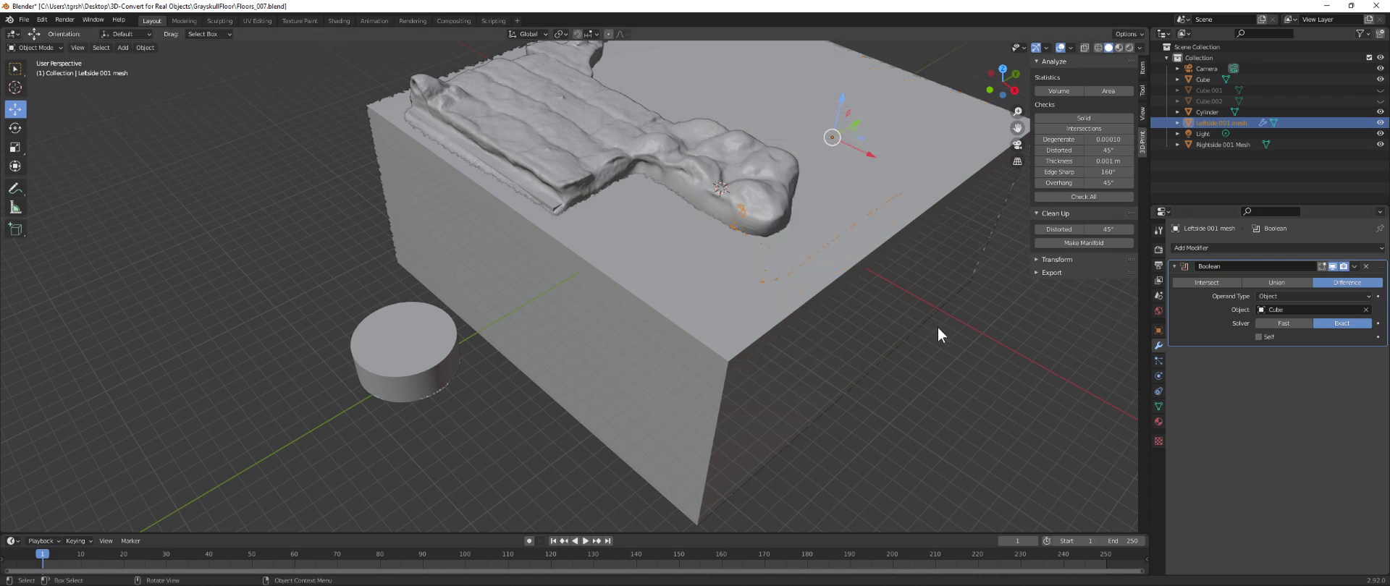
middle_click_drag(1075, 319, 1012, 351)
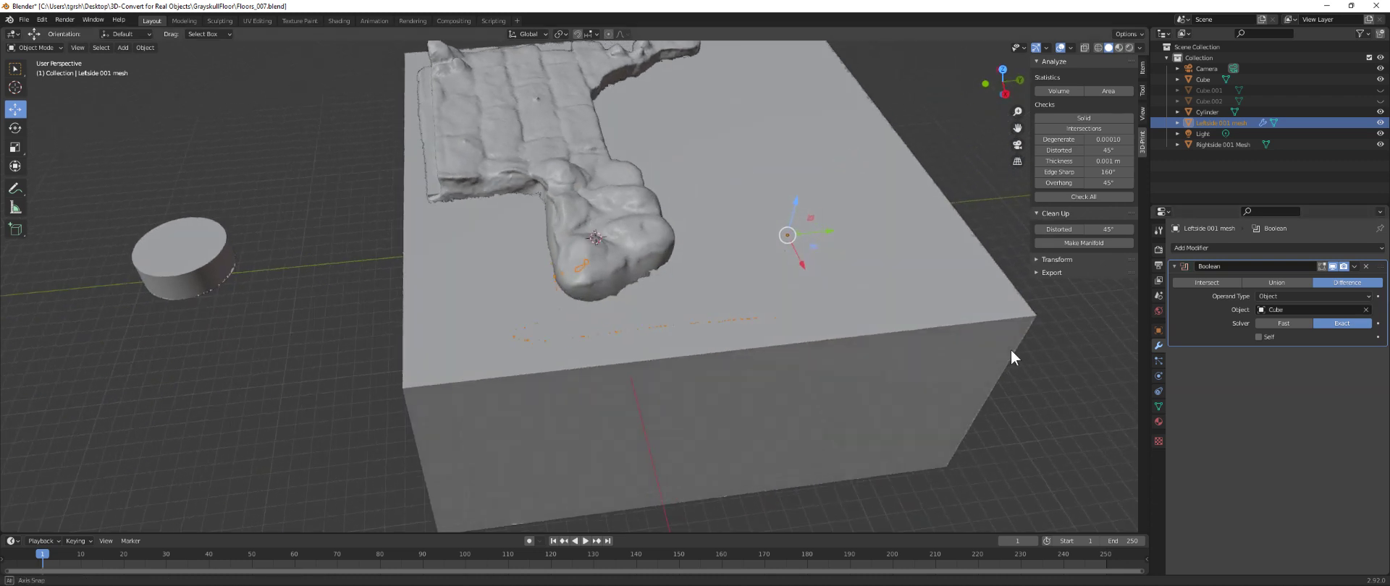
left_click(1285, 324)
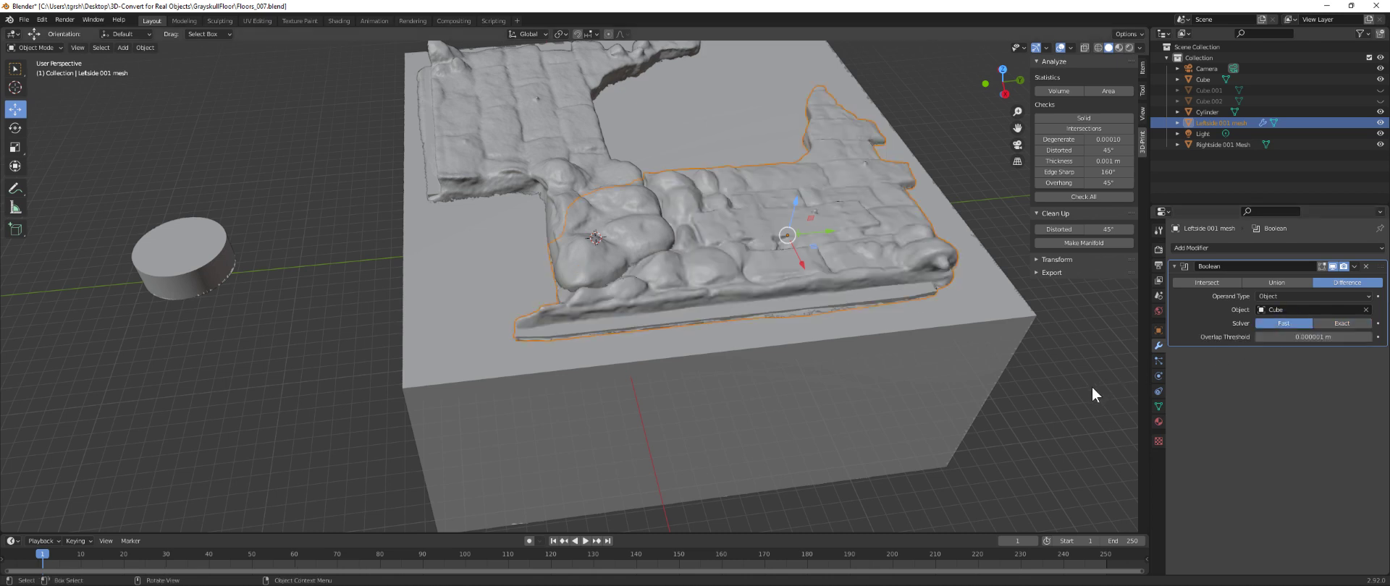
- Apply the Boolean cut on Leftside 001 and select the Rightside 001 Mesh
mouse_move(888, 397)
middle_mouse_down()
mouse_move(915, 389)
mouse_move(884, 397)
middle_mouse_up()
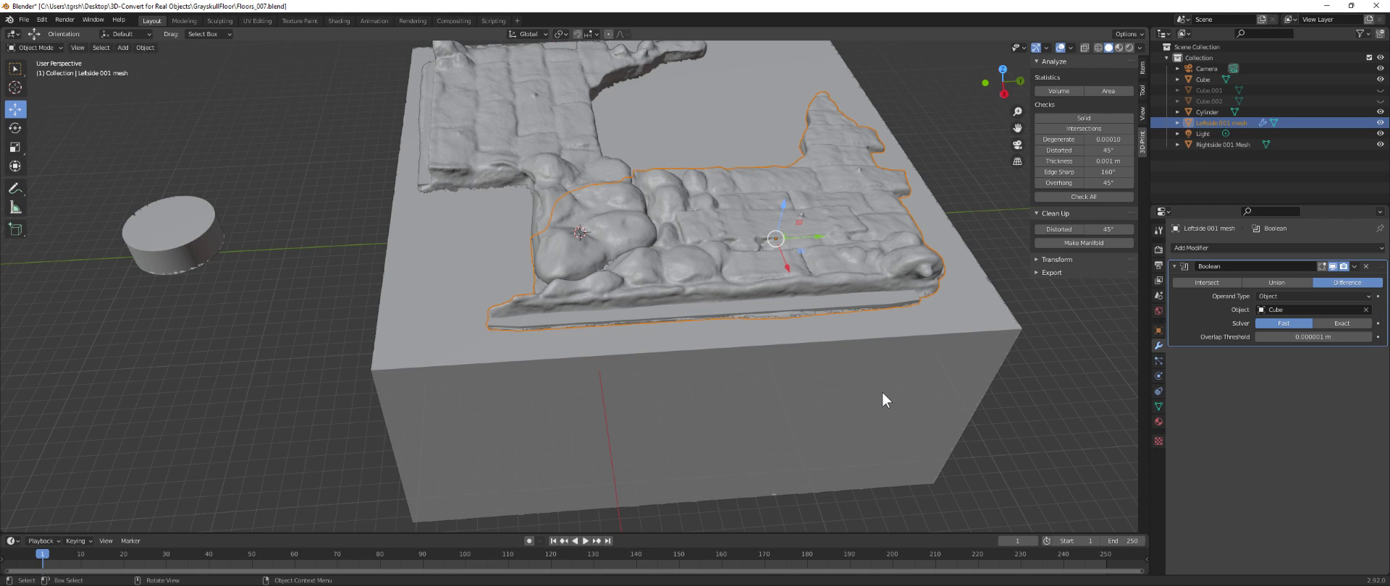
left_click(1353, 267)
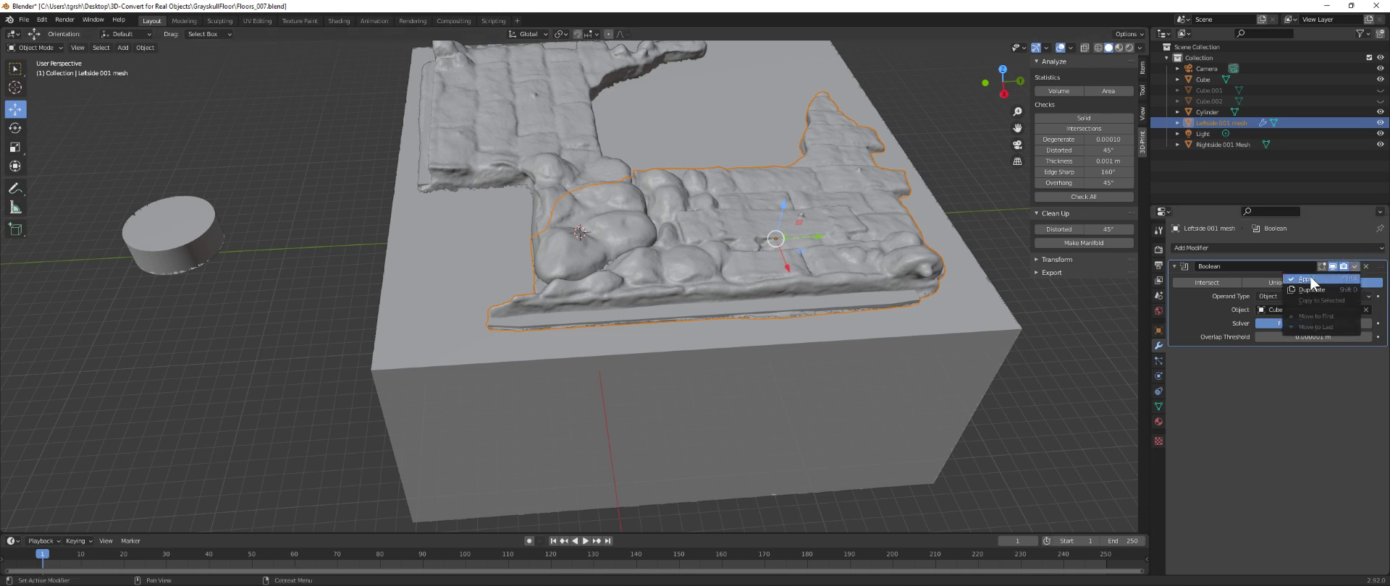
key("Return")
middle_click_drag(705, 418, 682, 233)
left_click(634, 140)
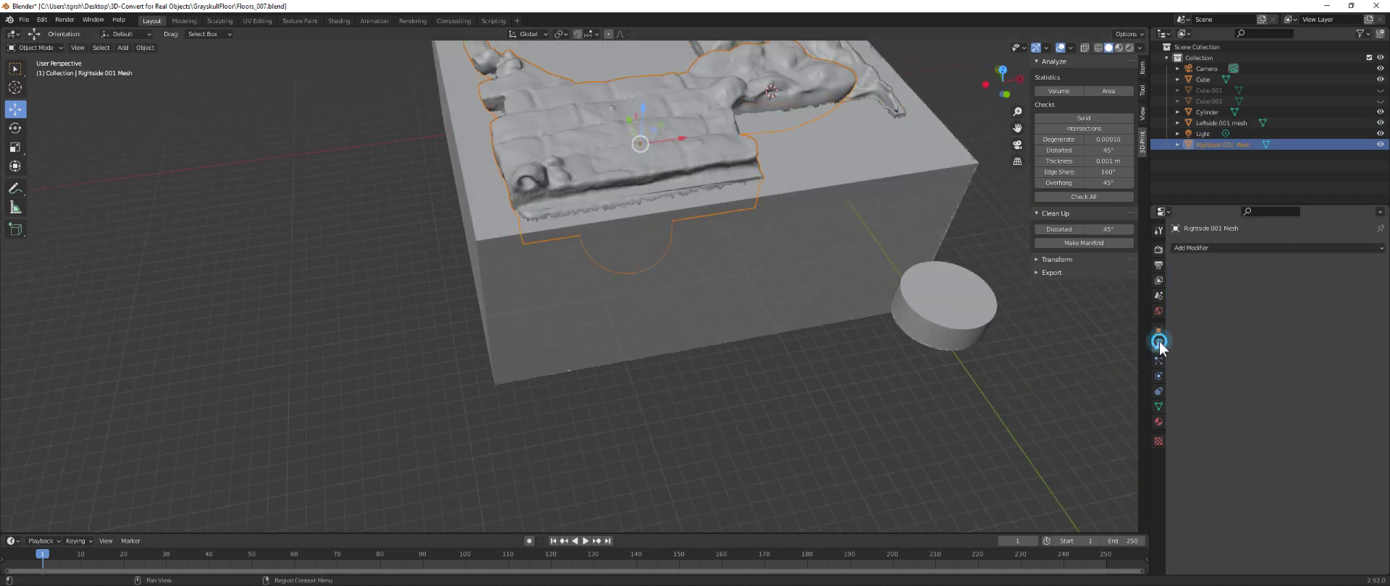
- Add a Boolean difference with the Cube to Rightside 001 Mesh and apply it
left_click(1213, 246)
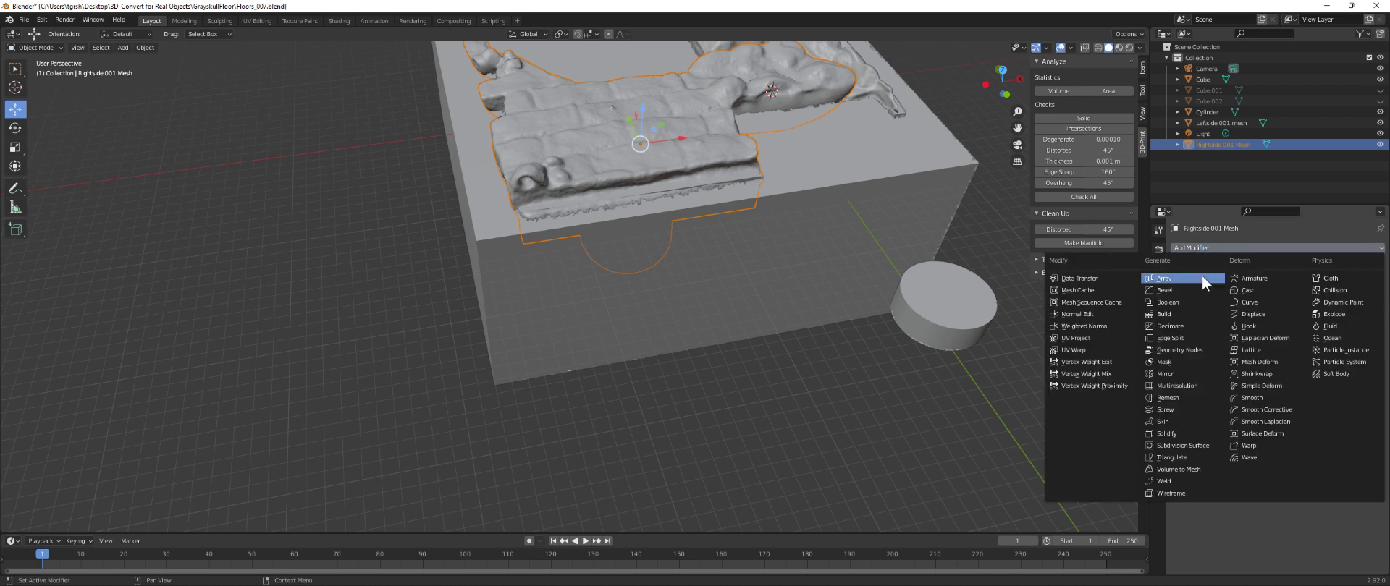
left_click(1171, 302)
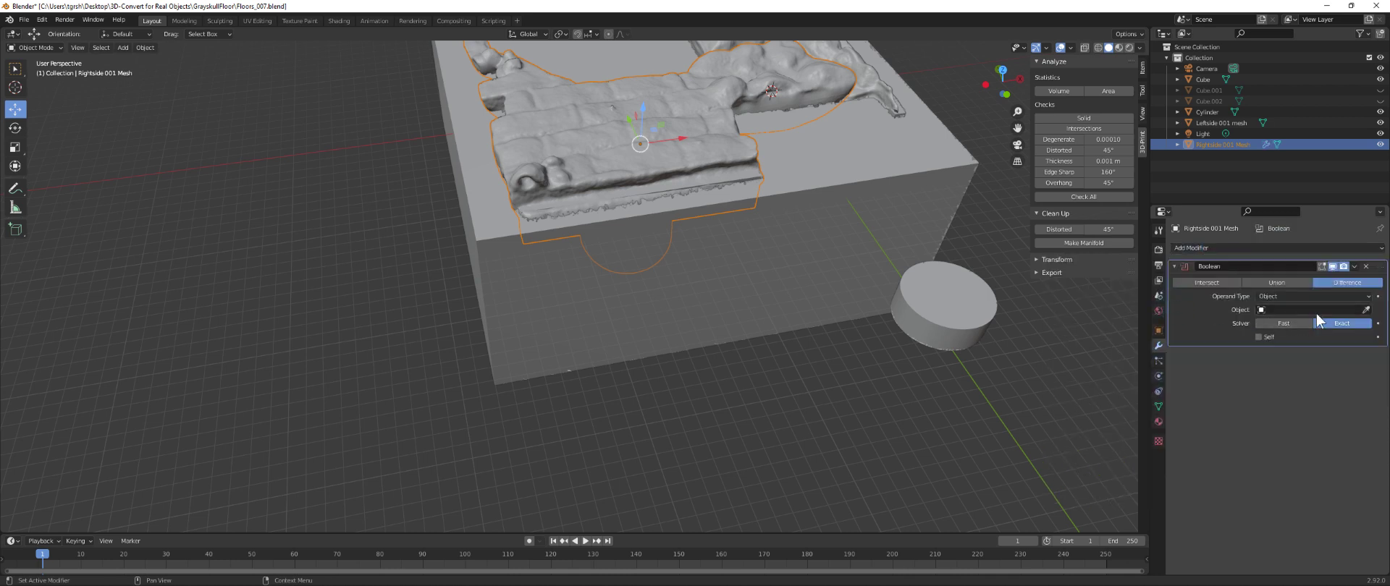
left_click(1365, 310)
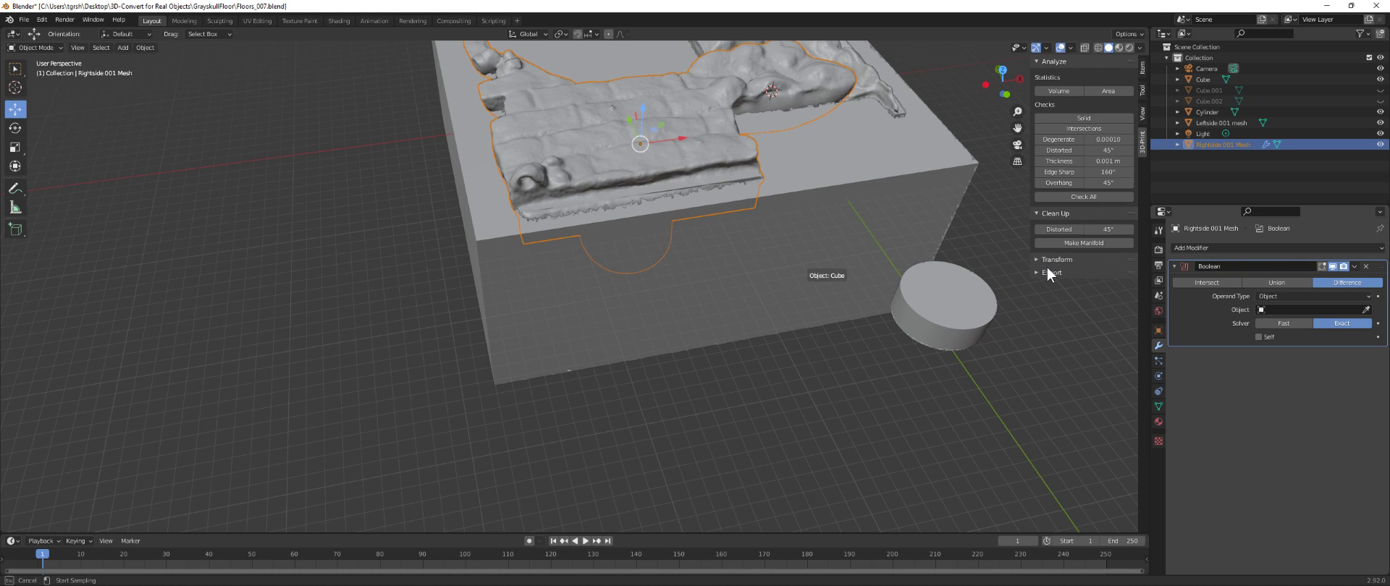
left_click(1104, 312)
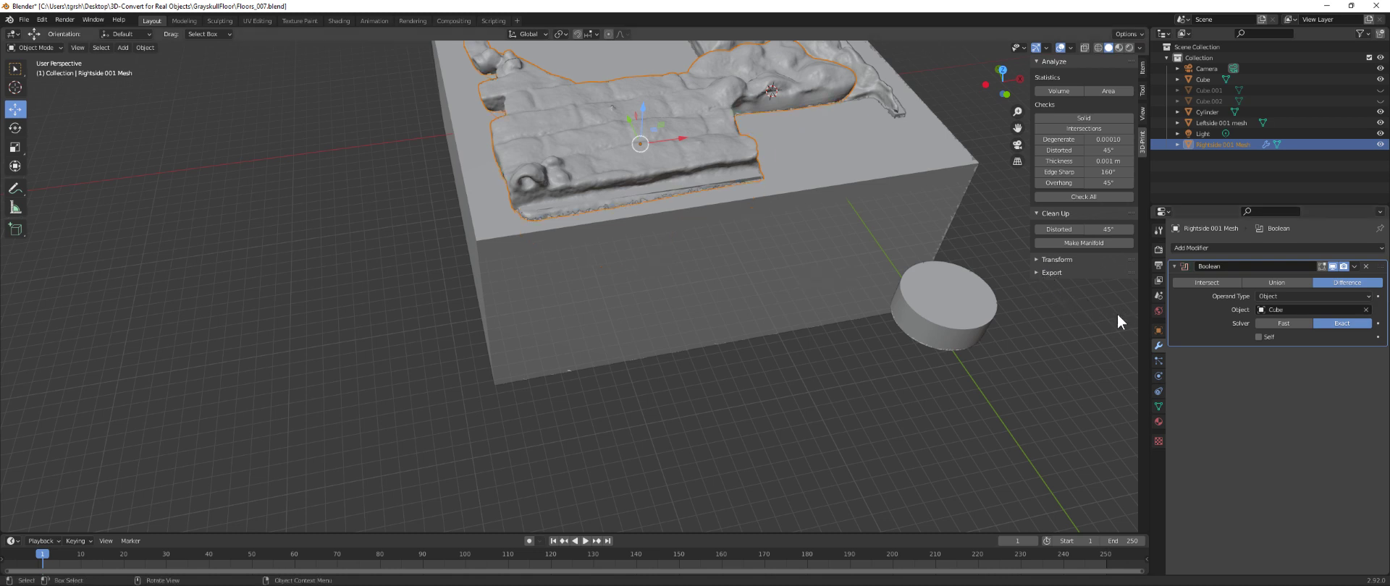
middle_click_drag(1041, 342, 1002, 346)
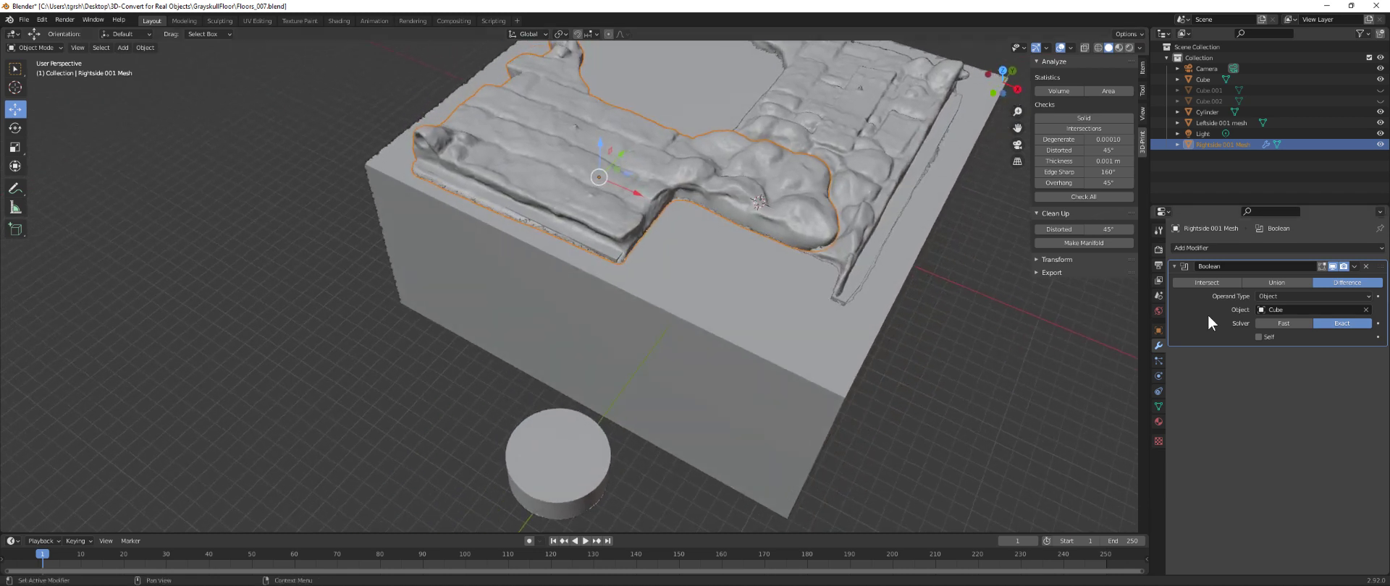
left_click(1355, 267)
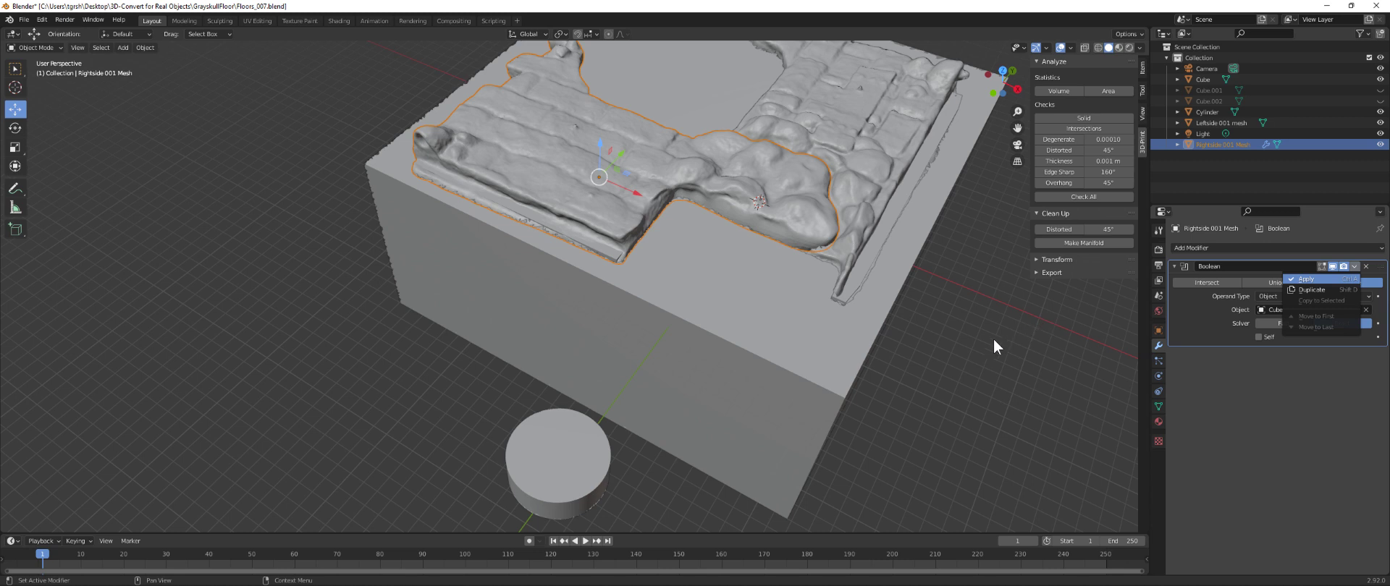
left_click(845, 358)
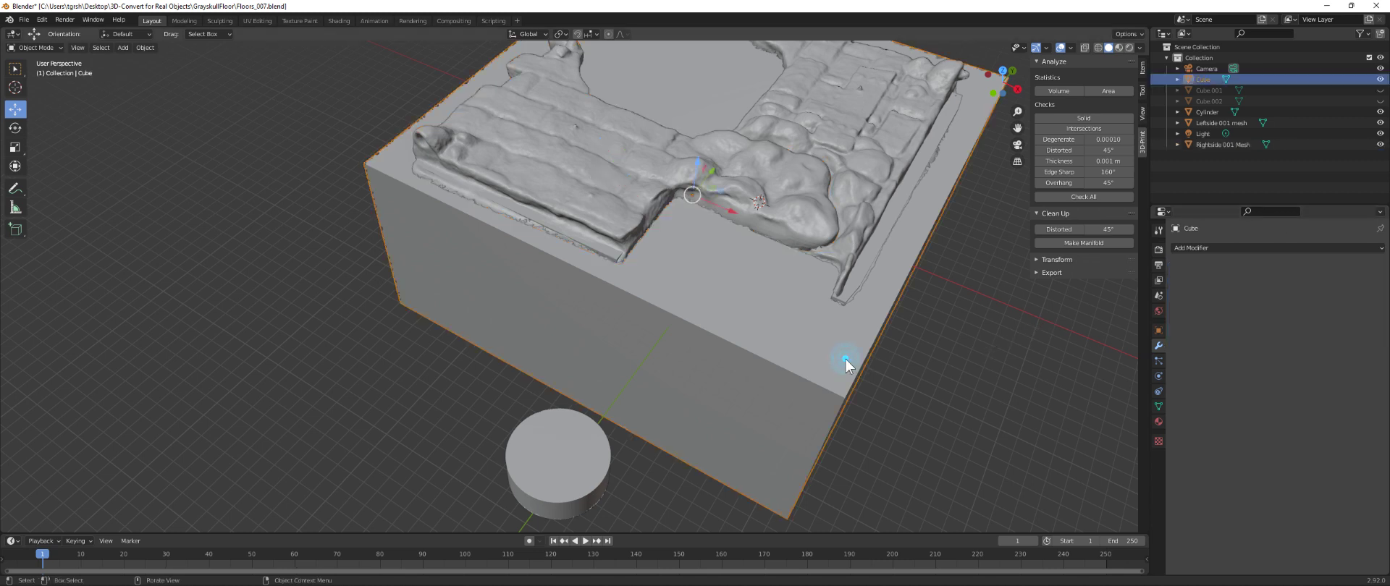
left_click(1380, 83)
middle_click_drag(866, 307, 819, 294)
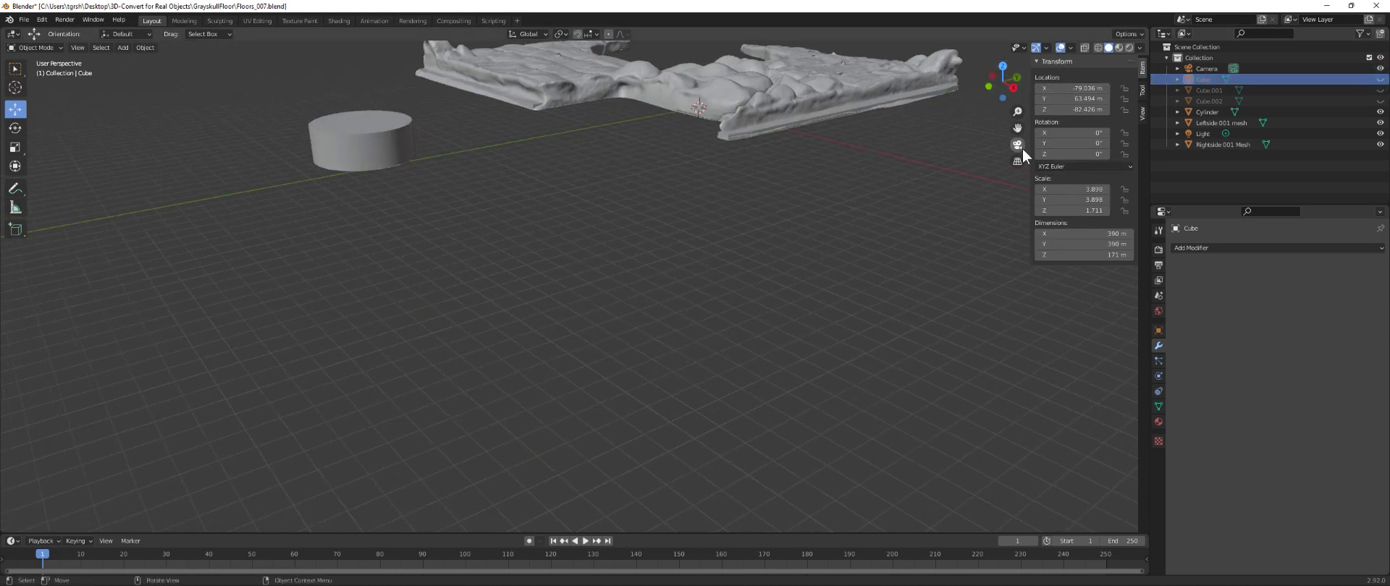
left_click_drag(1017, 128, 992, 163)
middle_click_drag(992, 163, 879, 152)
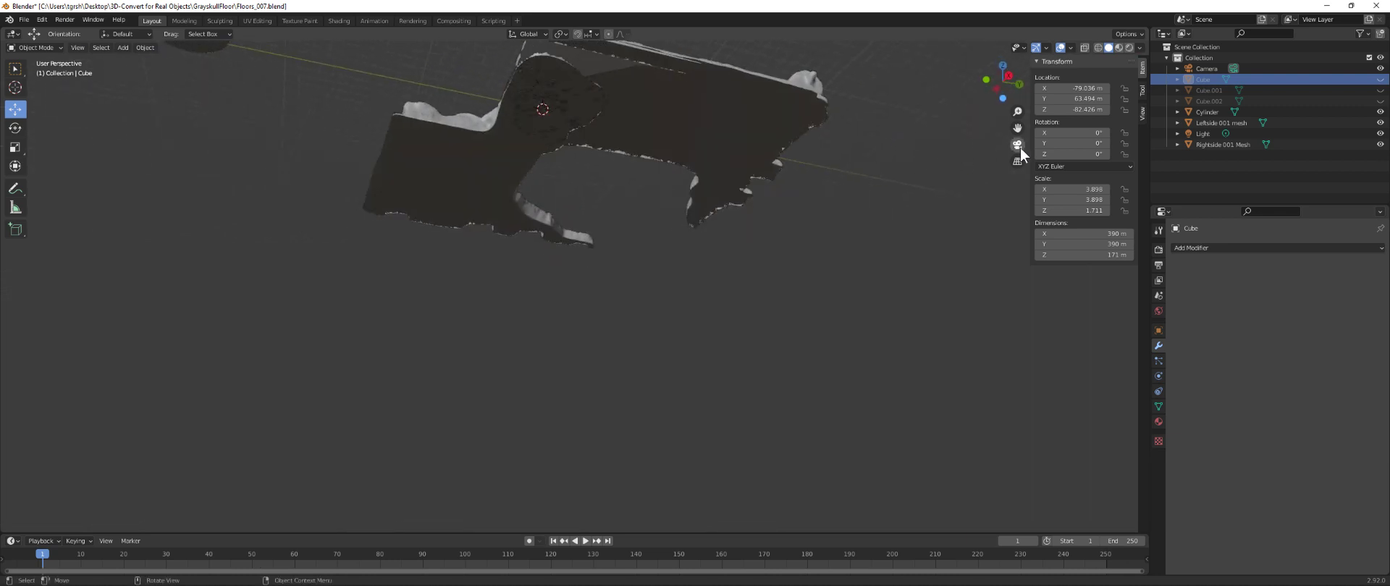
middle_click_drag(1026, 124, 971, 292)
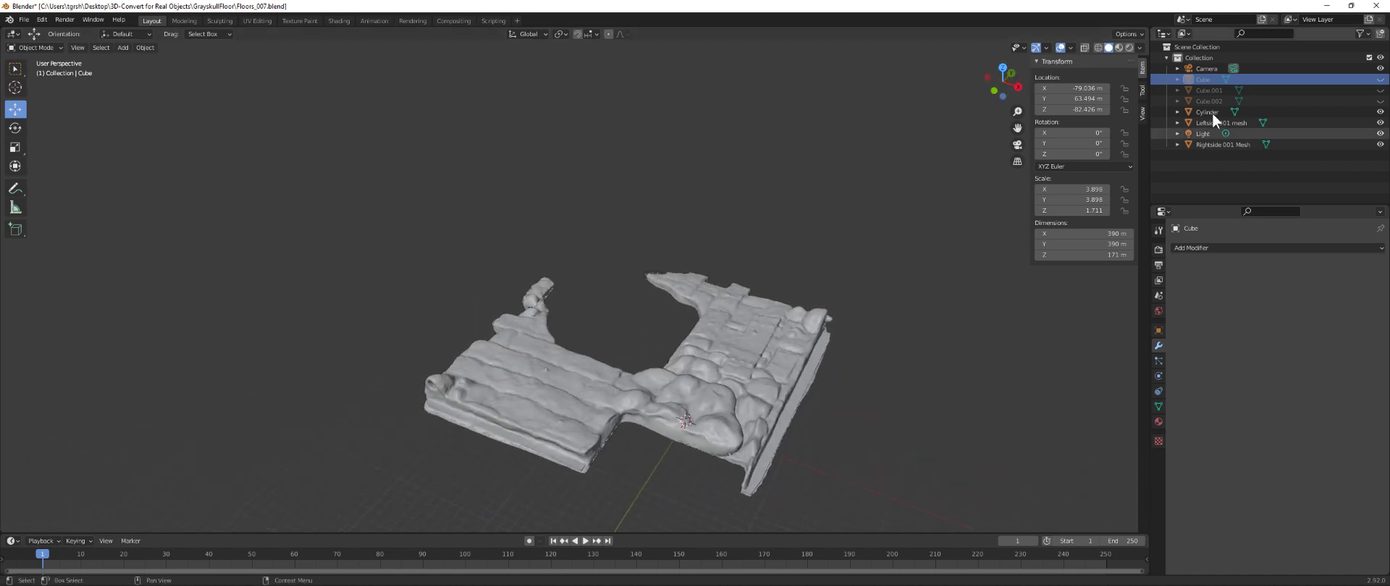
left_click(1380, 79)
middle_click_drag(929, 269, 611, 441)
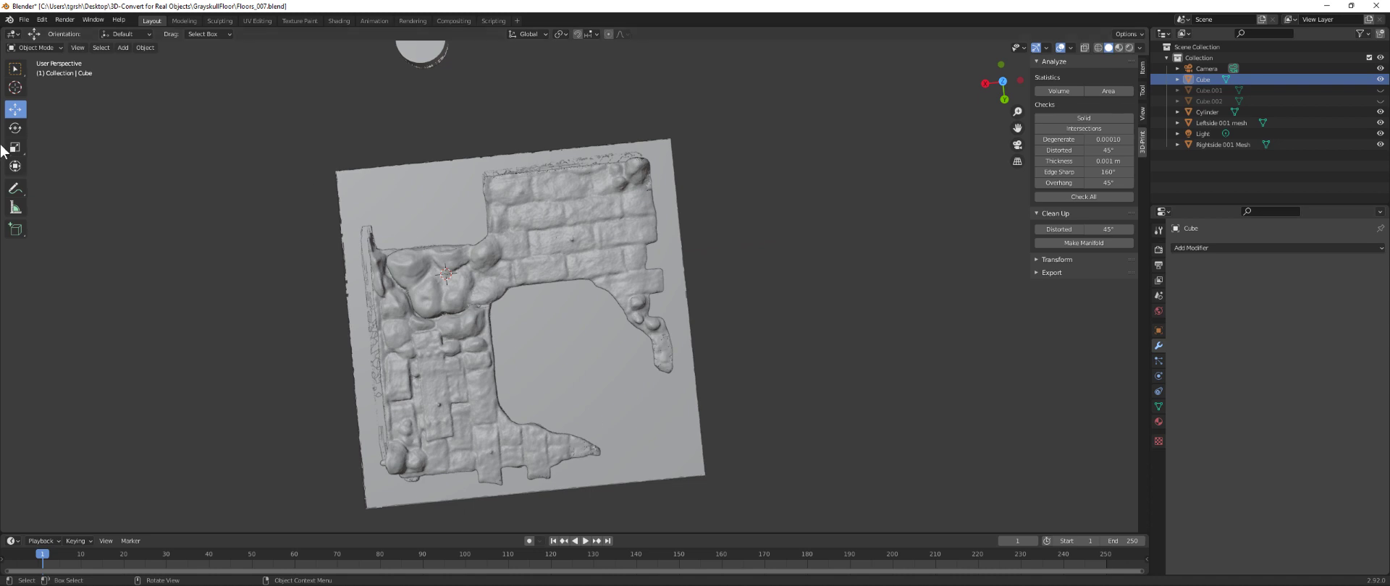
- In top orthographic view, shift the Cube about 0.4 m along Y under the floor mesh
left_click(434, 212)
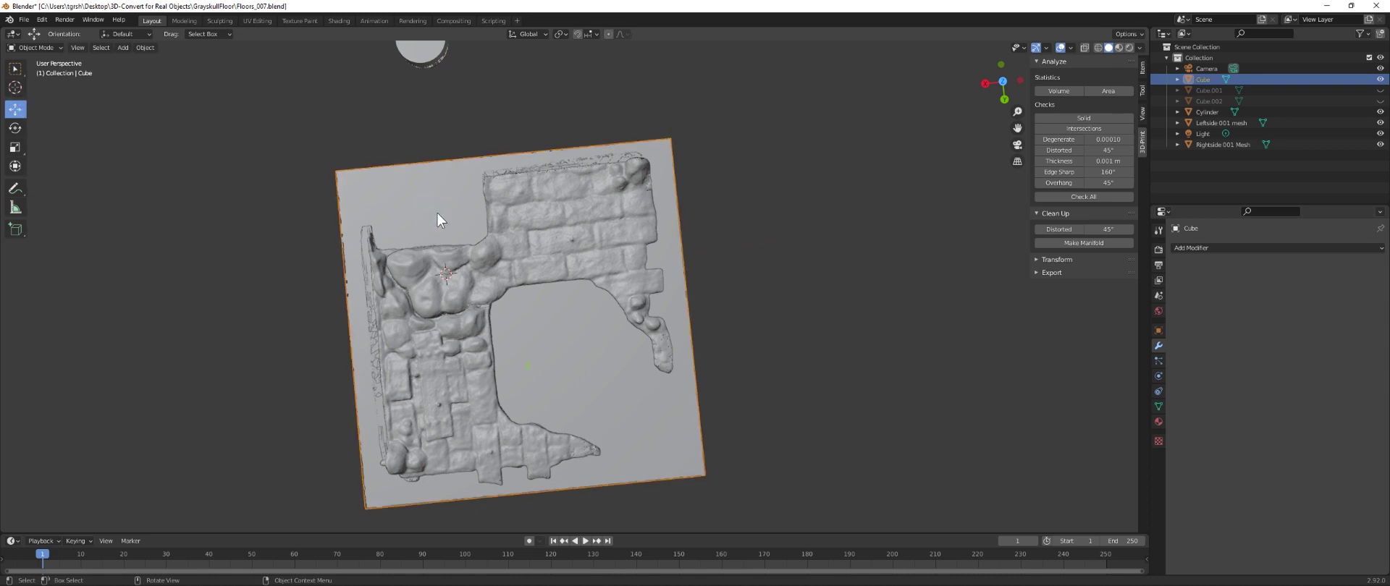
middle_click_drag(389, 213, 380, 271)
scroll(380, 270, "up", 3)
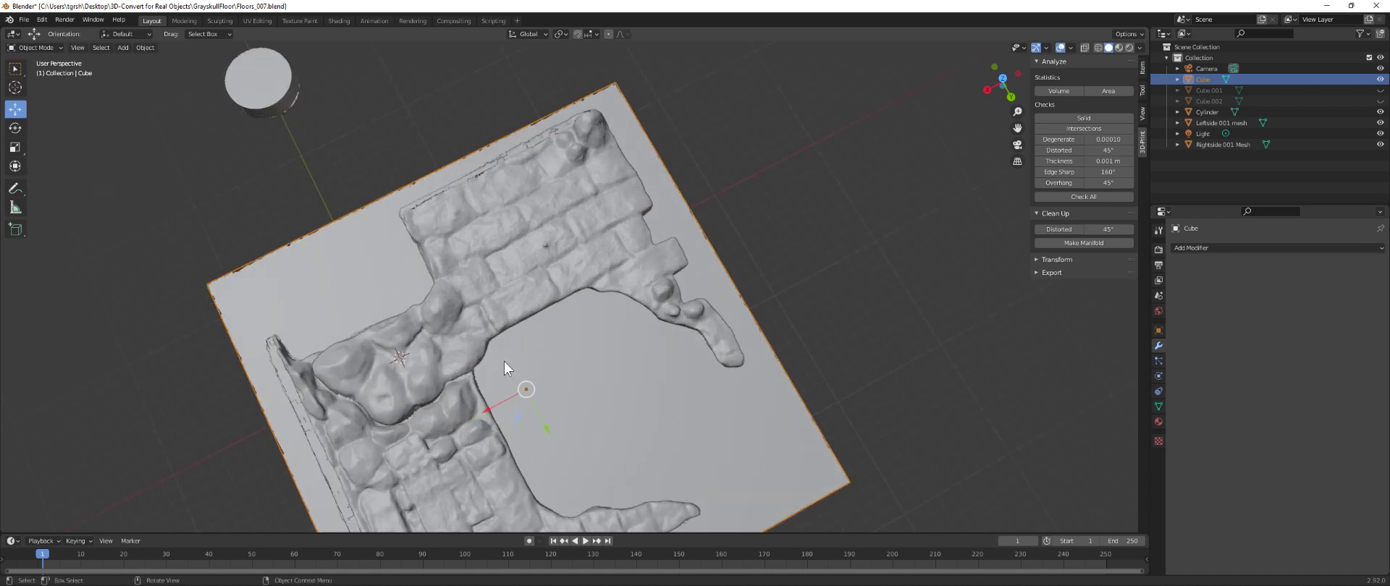
left_click_drag(545, 430, 552, 443)
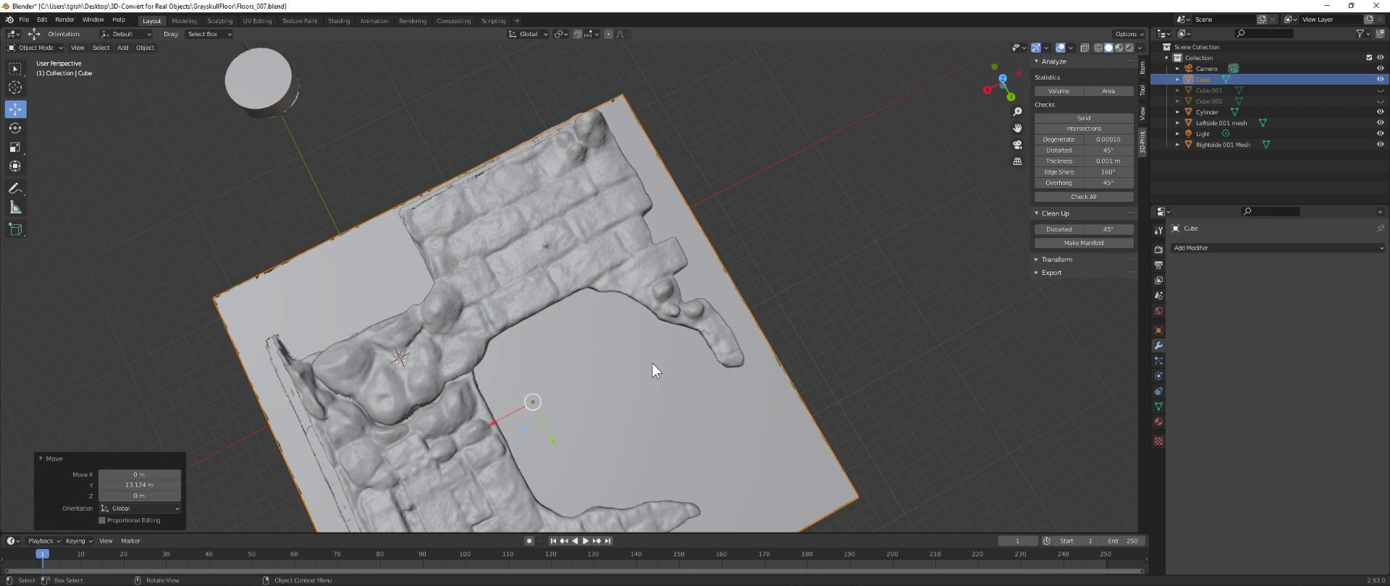
left_click(1002, 78)
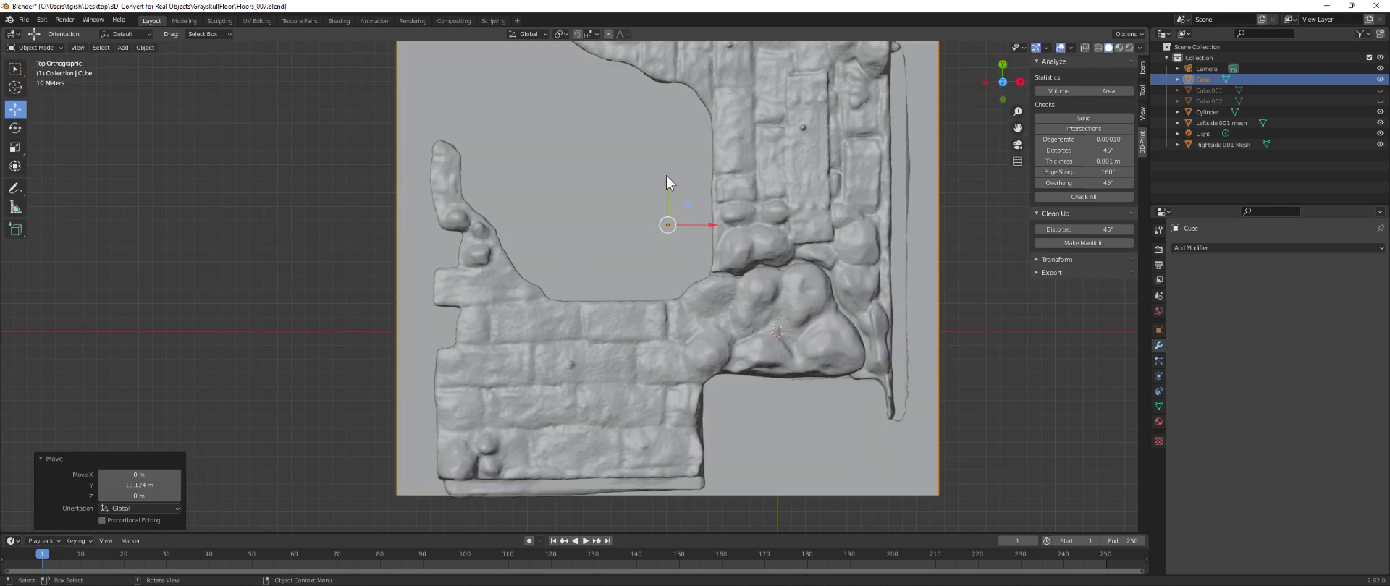
left_click_drag(666, 175, 665, 169)
left_click_drag(705, 218, 675, 217)
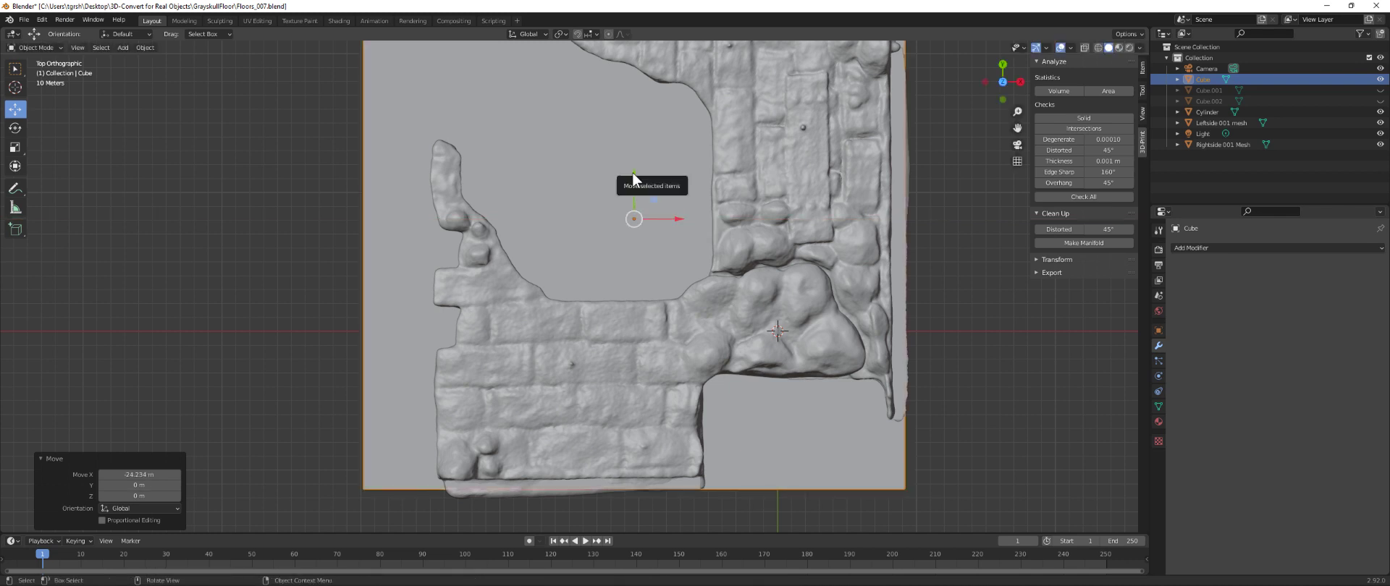
left_click_drag(633, 178, 632, 170)
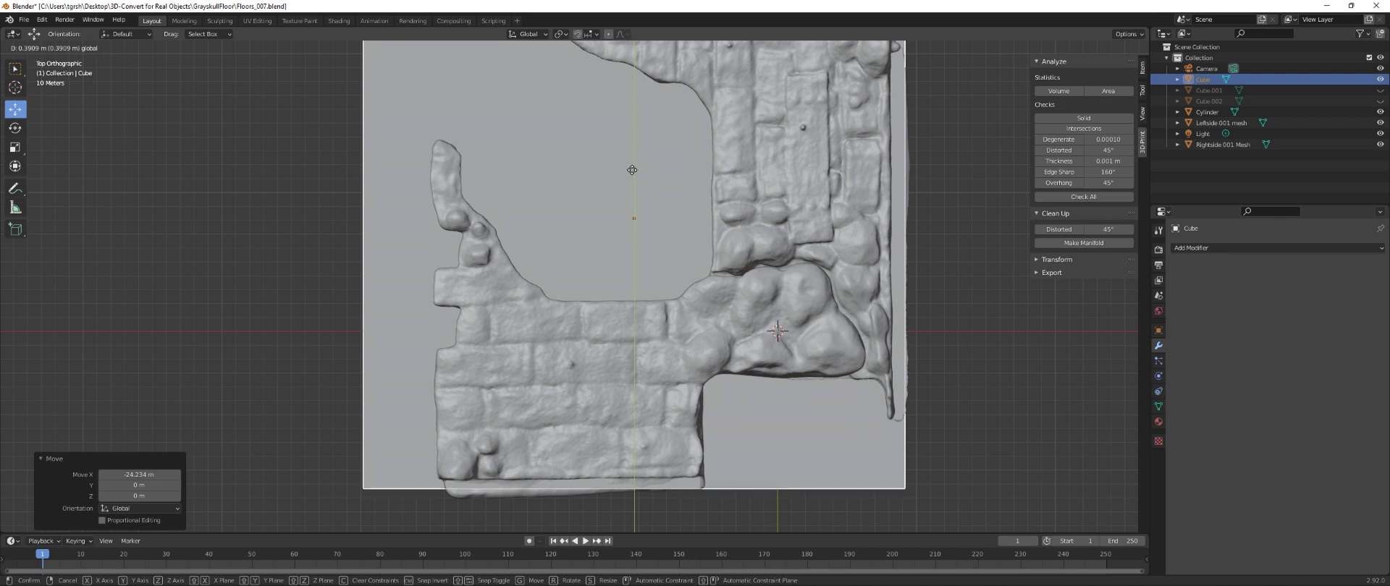
left_click_drag(632, 170, 632, 171)
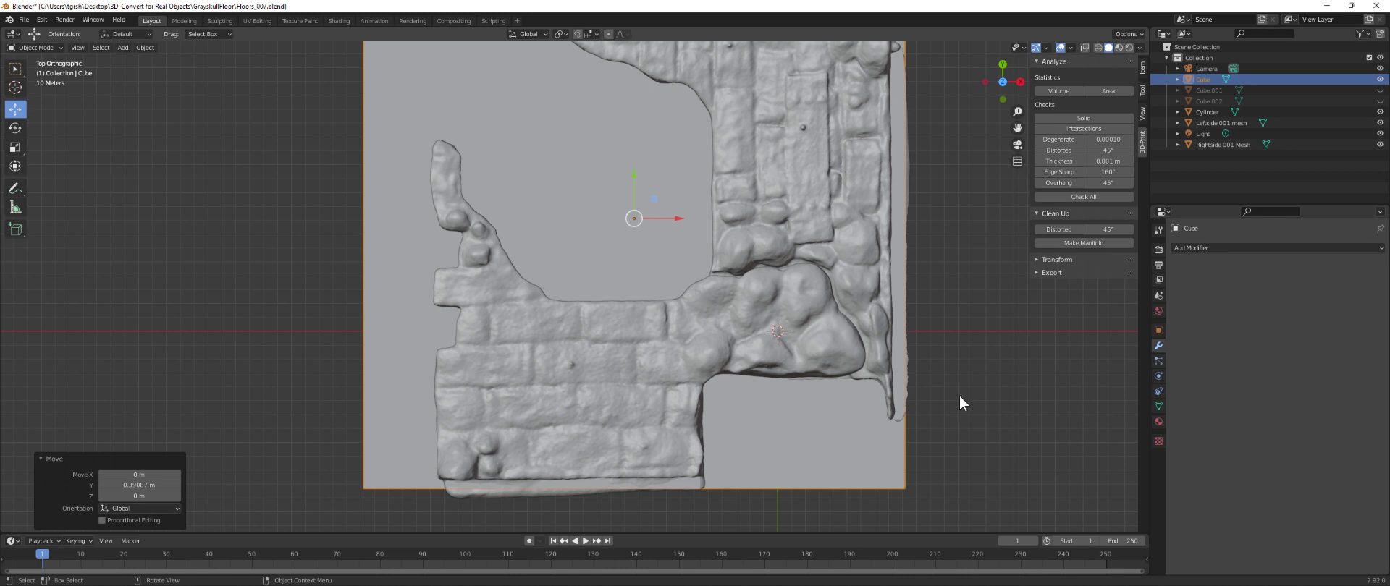
right_click(775, 441)
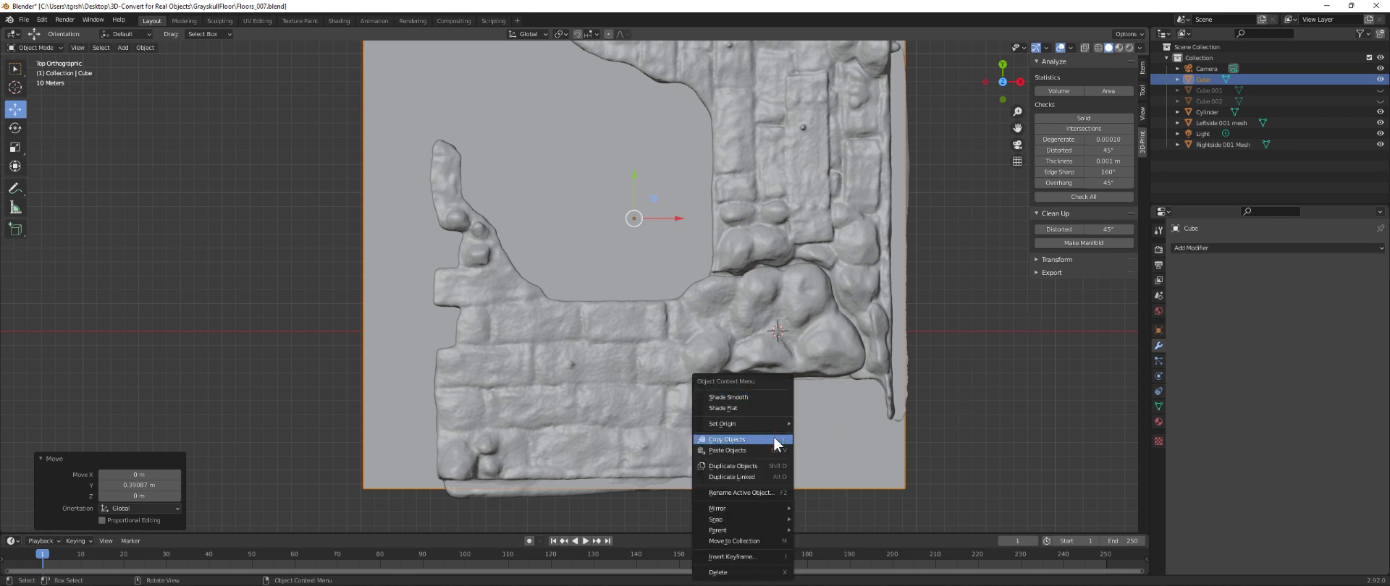
left_click(857, 429)
- Duplicate the Cube with Ctrl+C/Ctrl+V as Cube.003 and raise it 55.487 m along Z
key("ctrl+c")
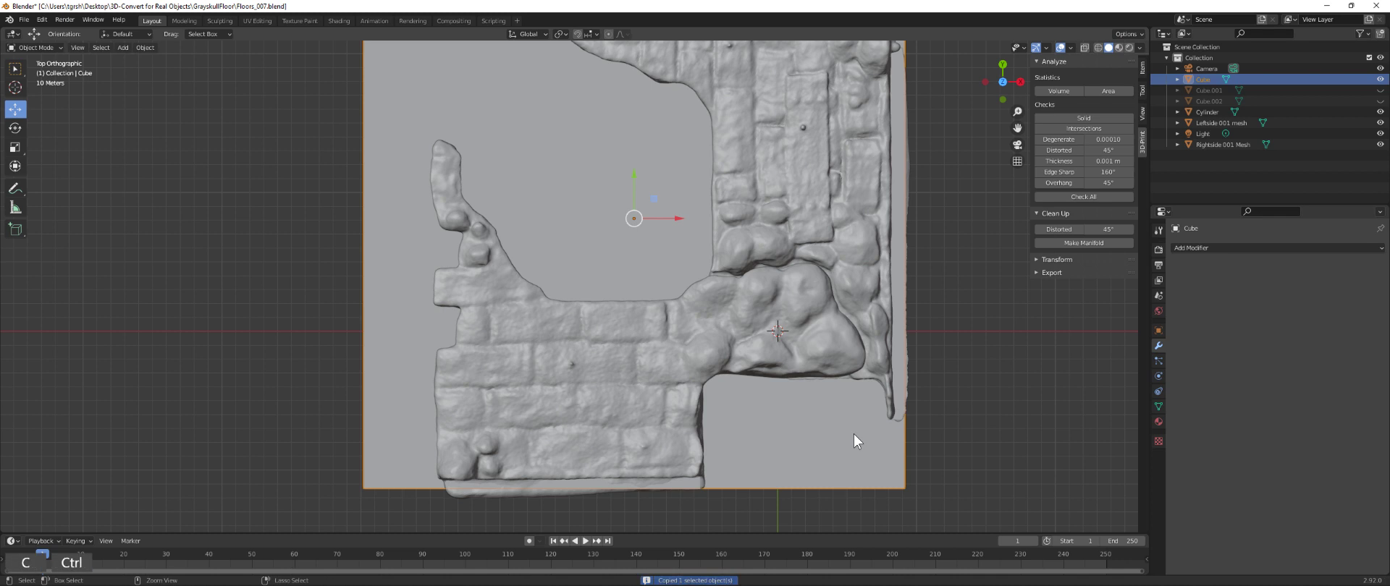
key("ctrl+v")
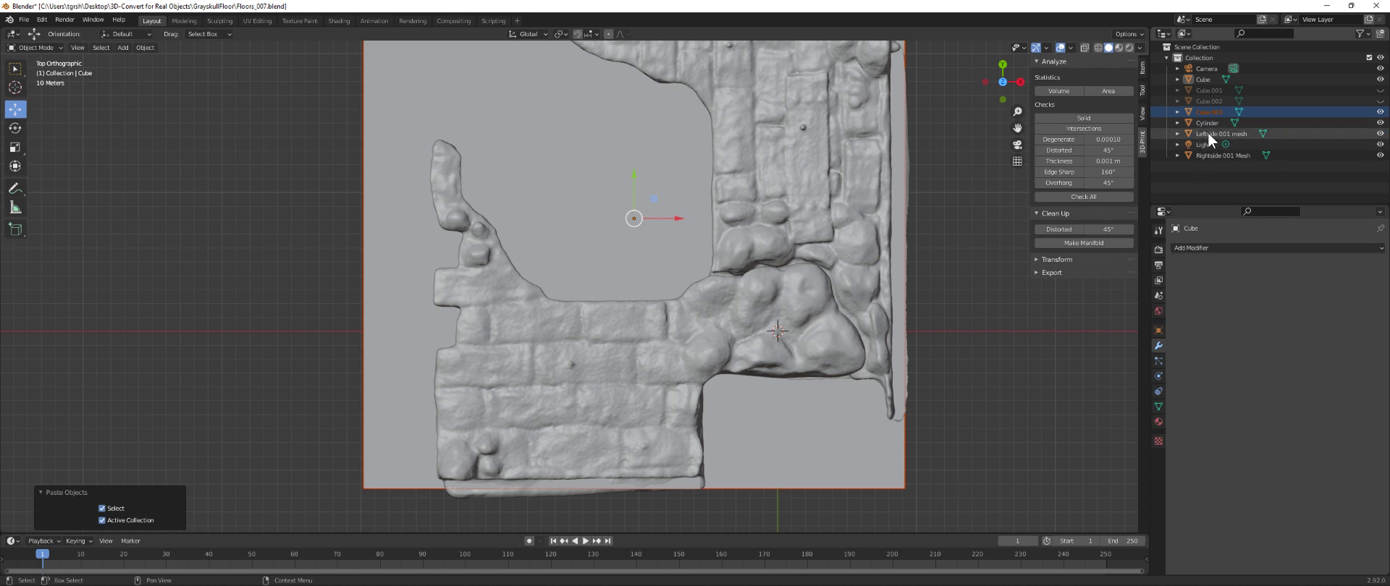
left_click(1205, 111)
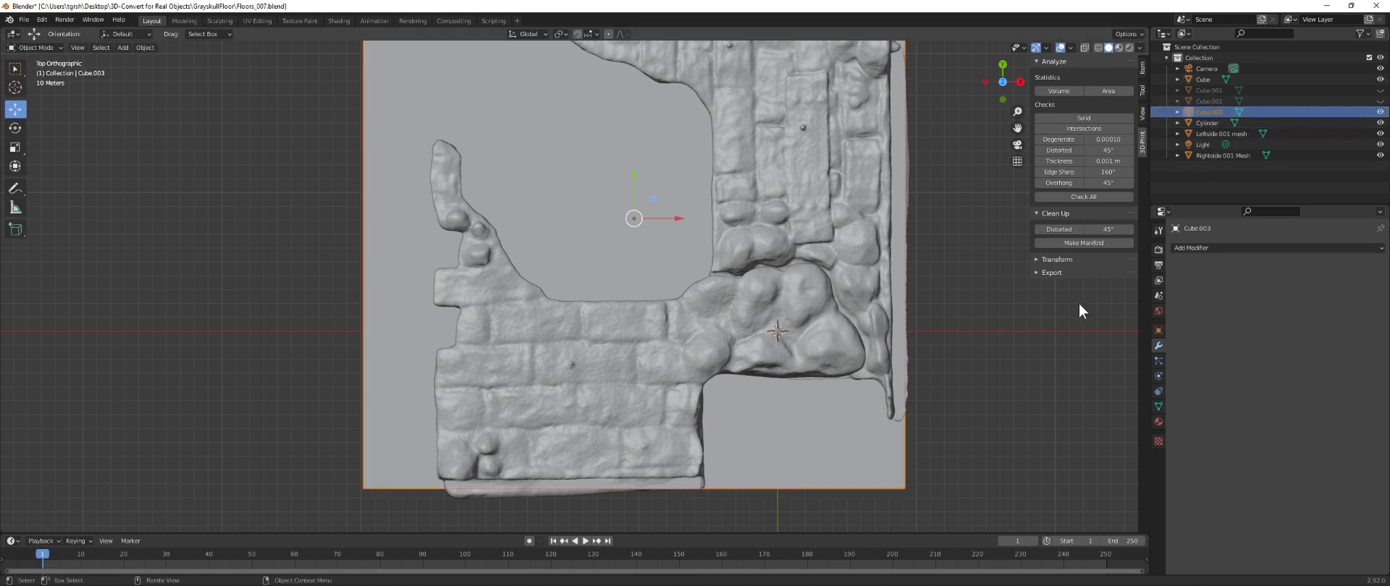
middle_click_drag(974, 384, 956, 294)
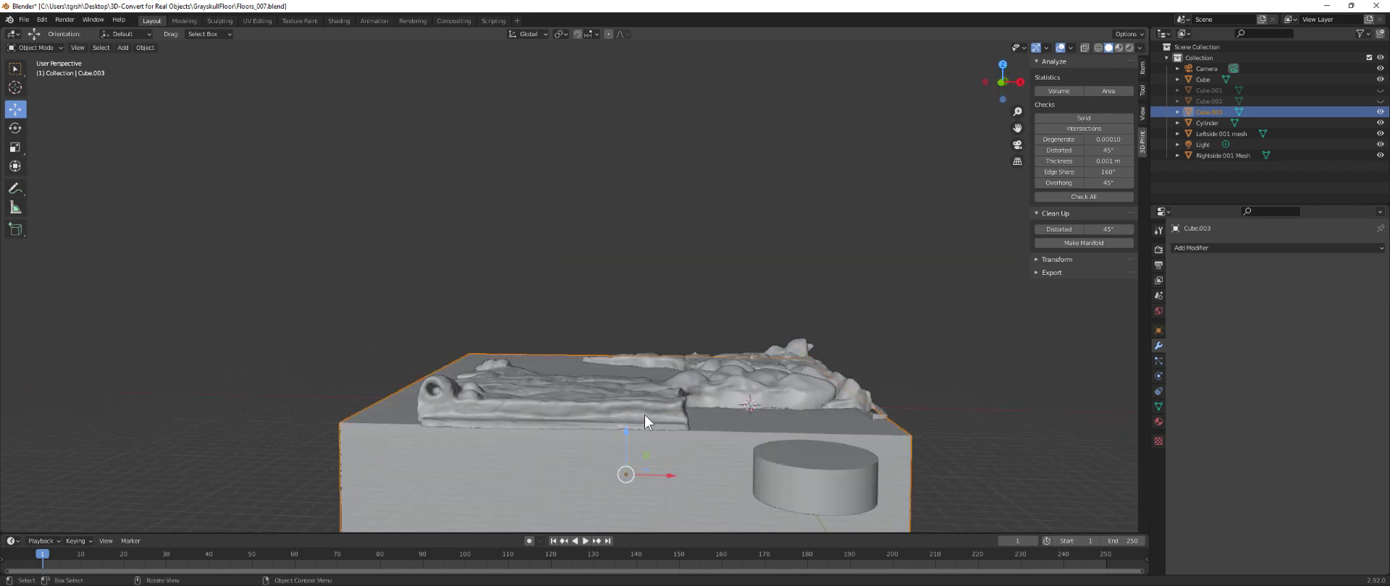
left_click_drag(627, 435, 627, 366)
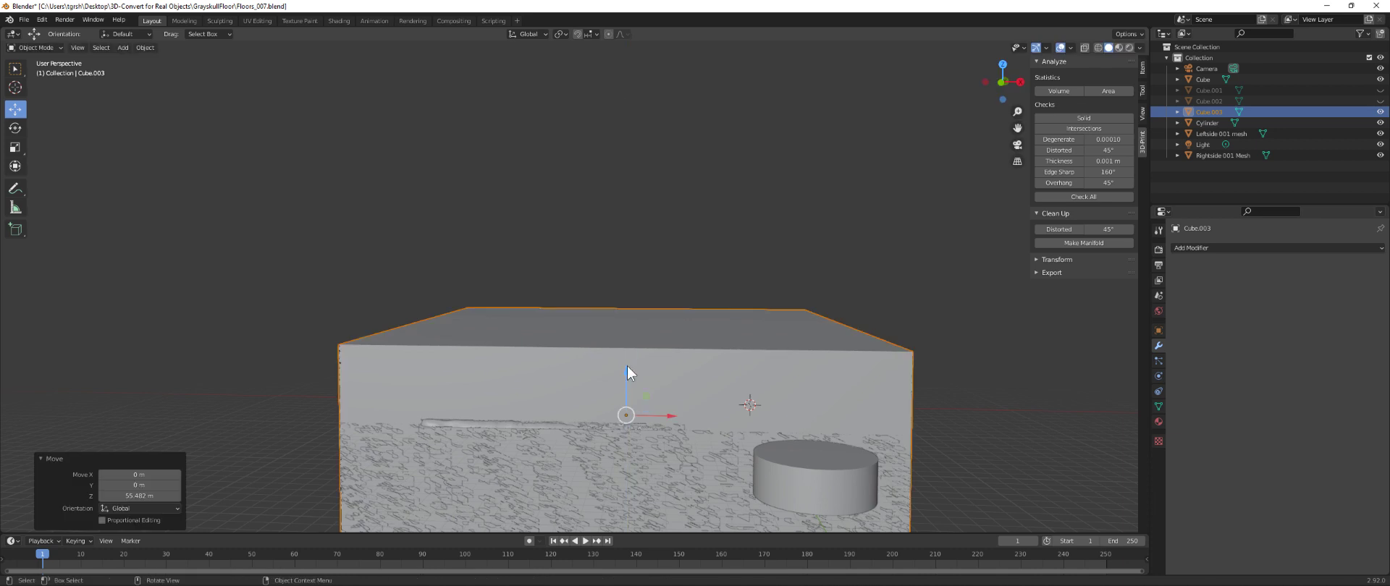
middle_click_drag(893, 386, 987, 412)
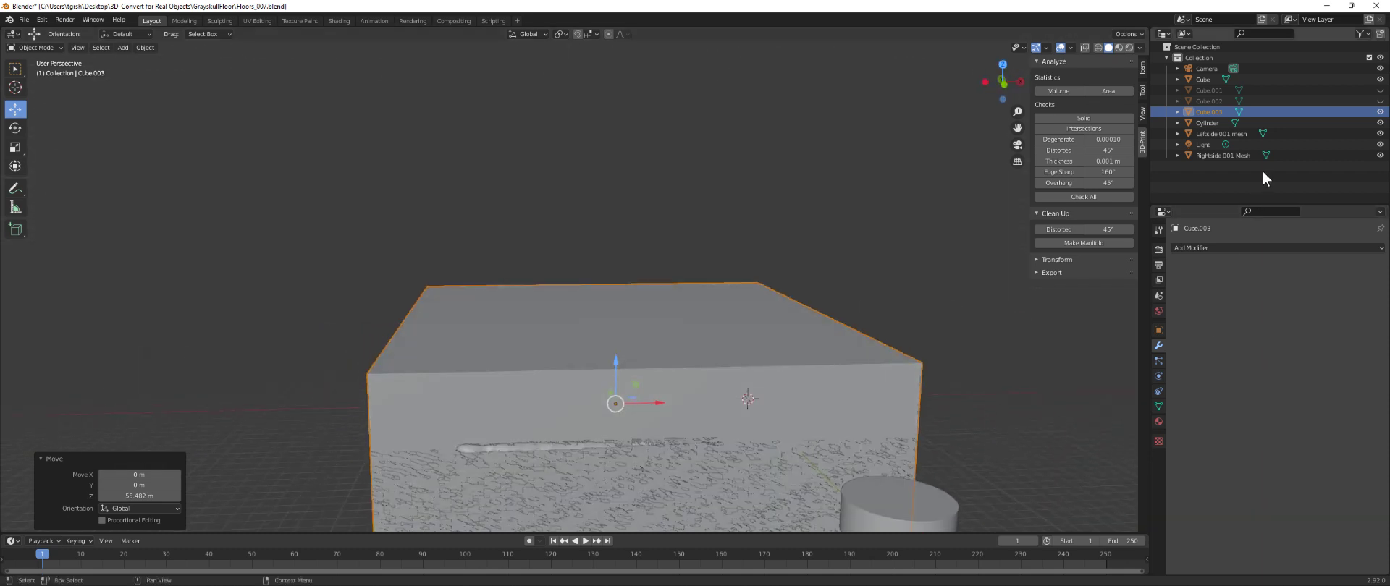
left_click(1238, 135)
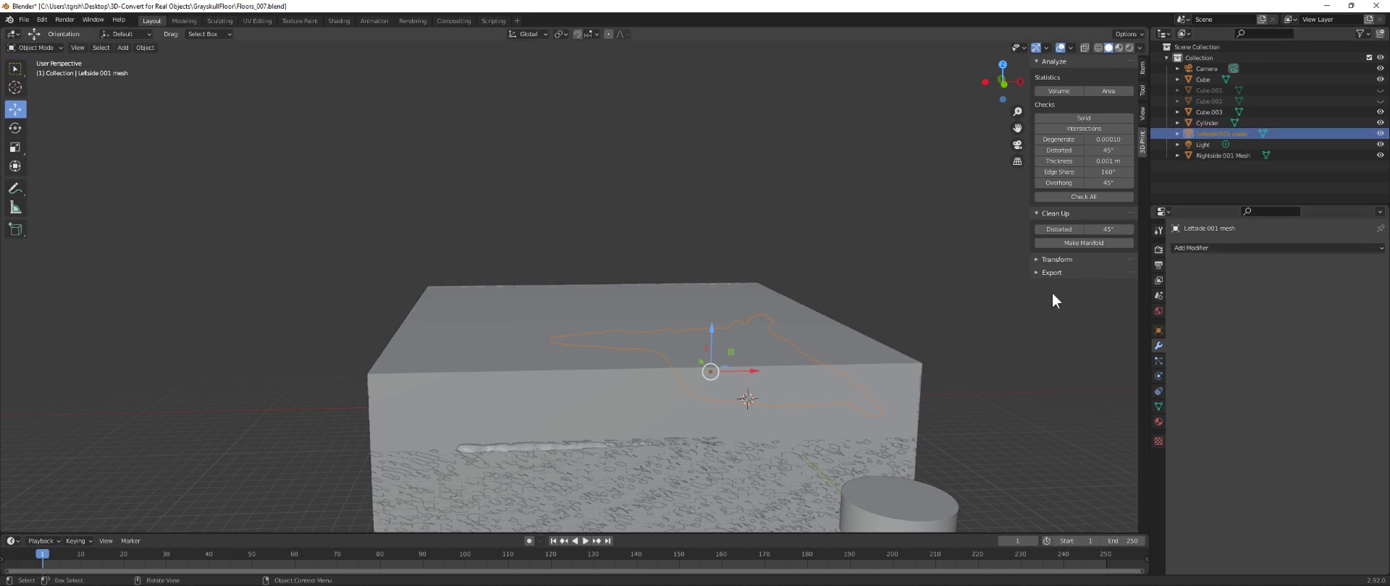
- Add a Boolean Intersect modifier to Leftside 001 mesh using Cube.003 as the cutter
left_click(879, 375)
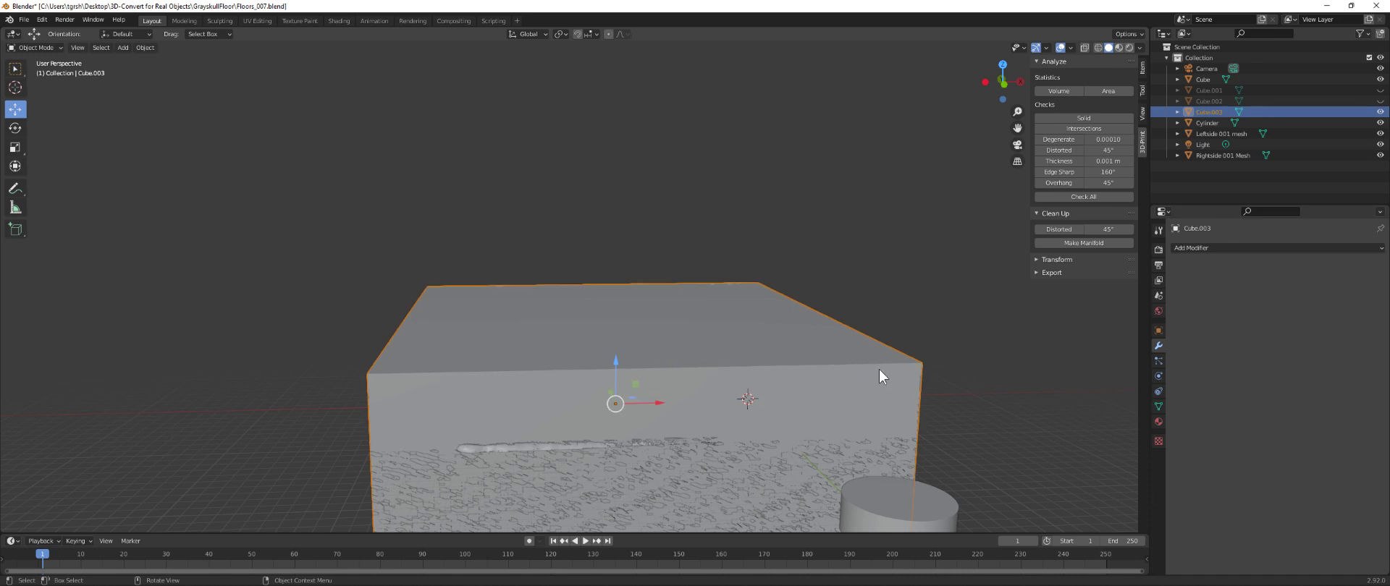
left_click(1201, 133)
left_click(1228, 249)
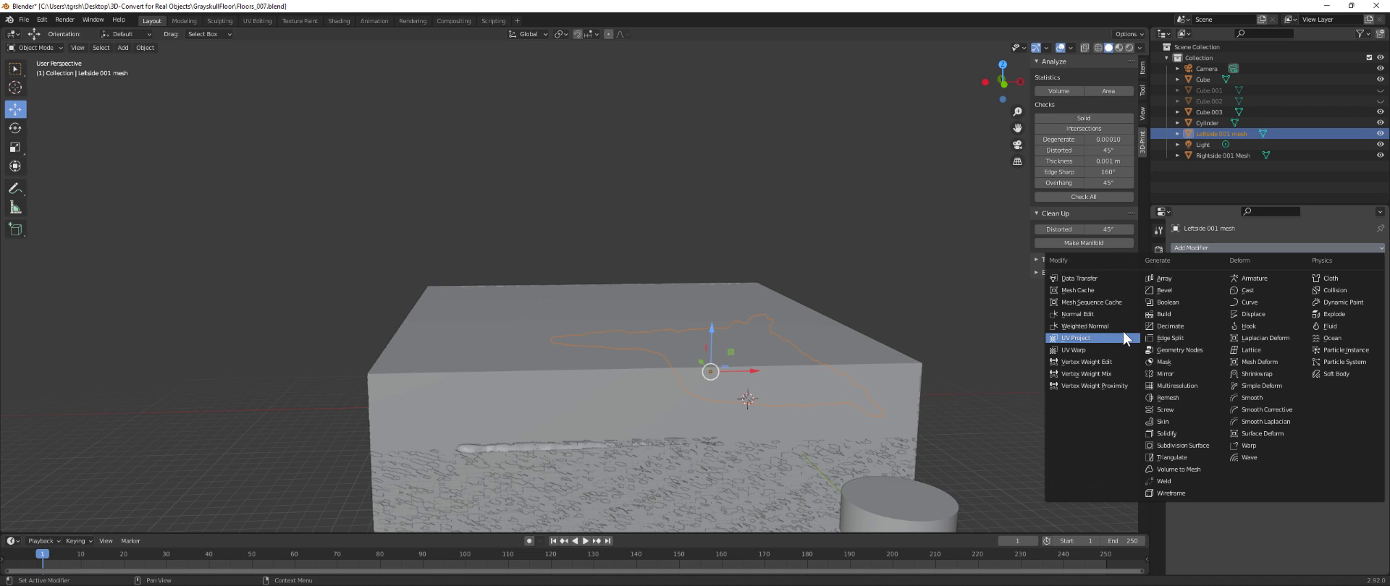
left_click(1167, 302)
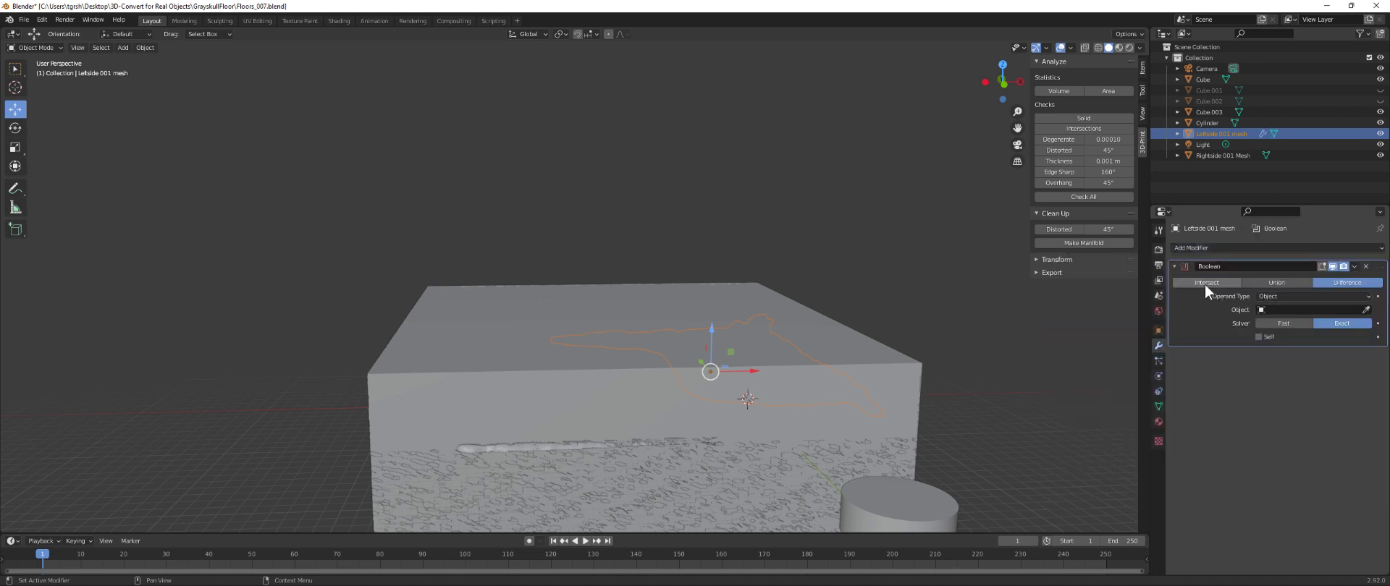
left_click(1204, 283)
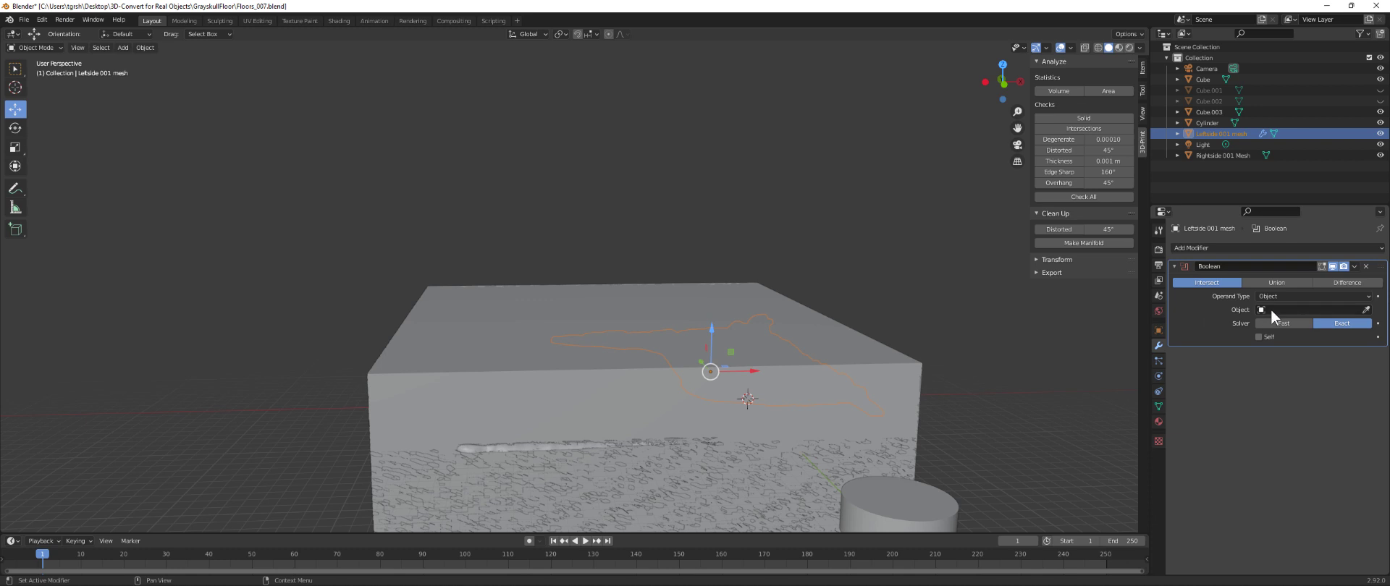
left_click(1365, 310)
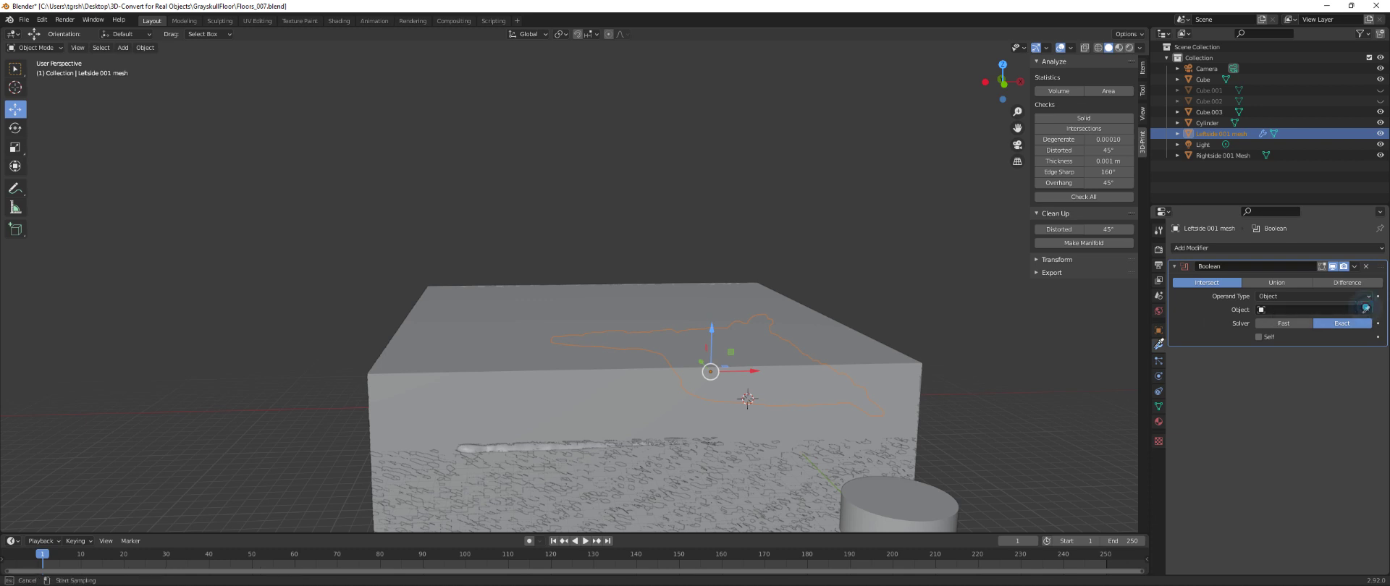
left_click(901, 377)
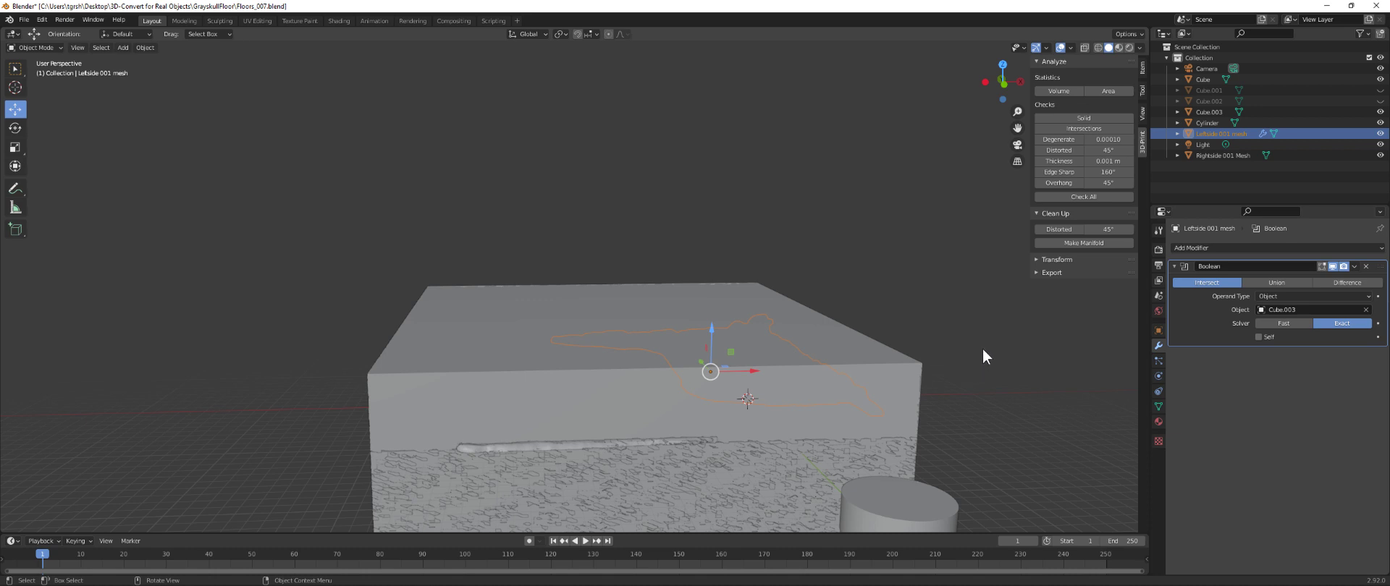
- Apply the Boolean Intersect modifier on the Leftside 001 mesh
left_click(1353, 267)
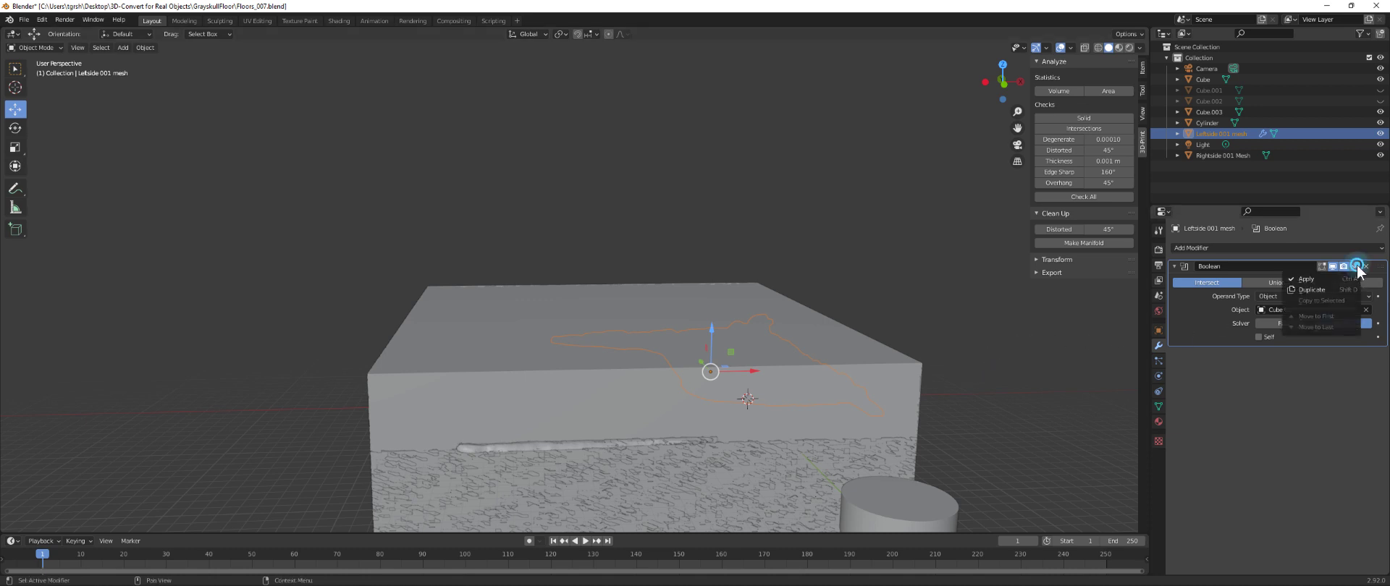
left_click(1310, 279)
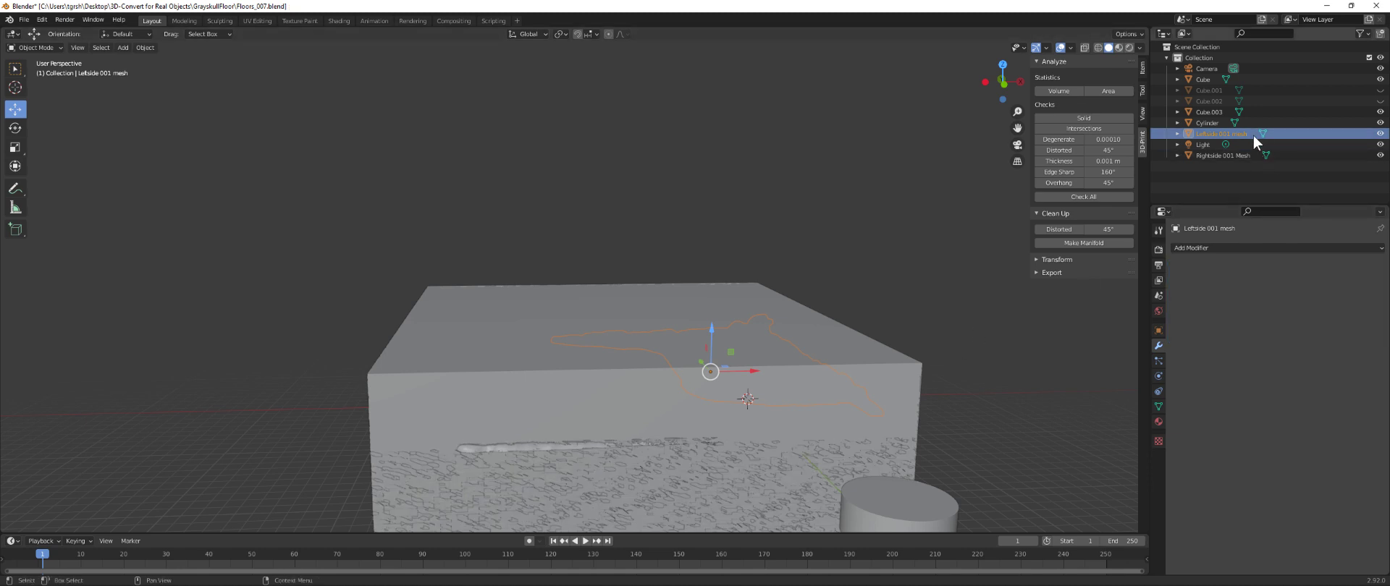
- Hide Cube.003 and view the trimmed floor halves side-on
left_click(1213, 113)
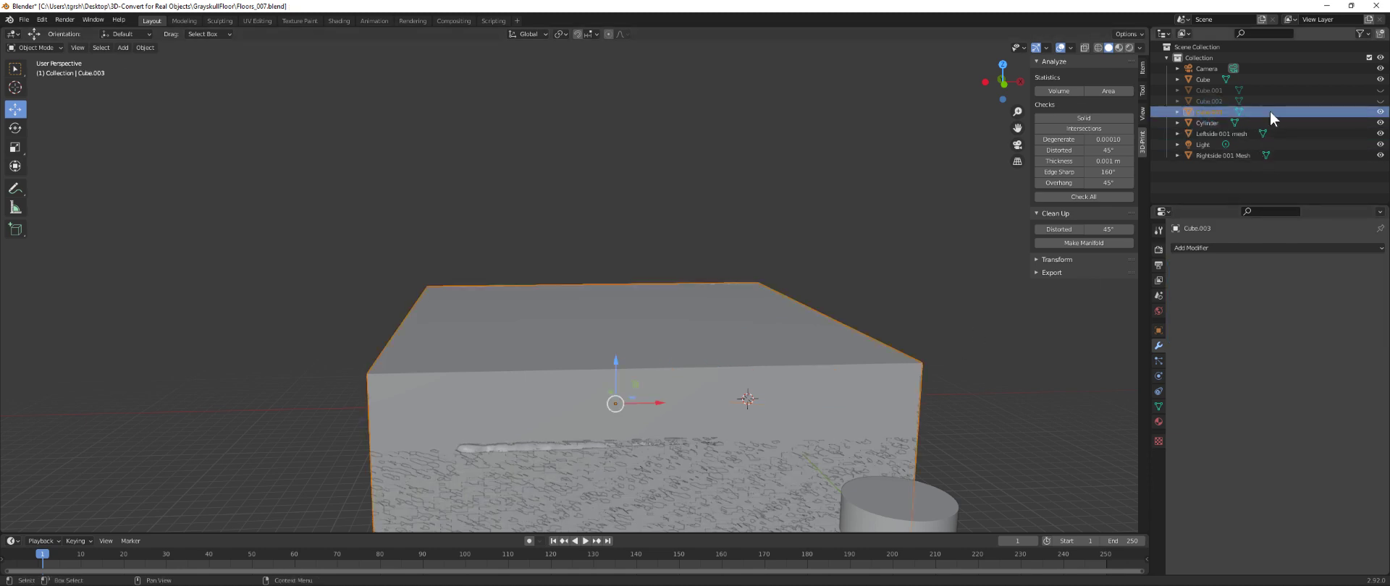
left_click(1375, 112)
right_click(933, 327)
middle_click_drag(1059, 333, 999, 367)
middle_click_drag(1007, 372, 1028, 340)
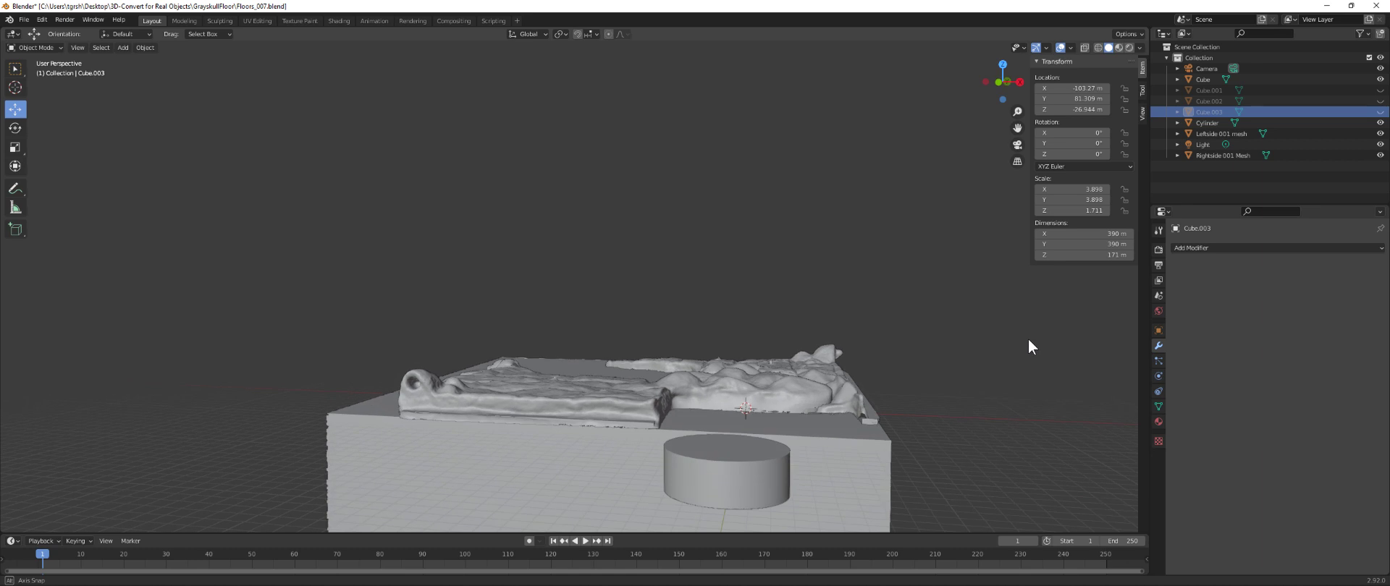
- Slide the Cube along X and scale its width down to about 0.277
left_click(541, 456)
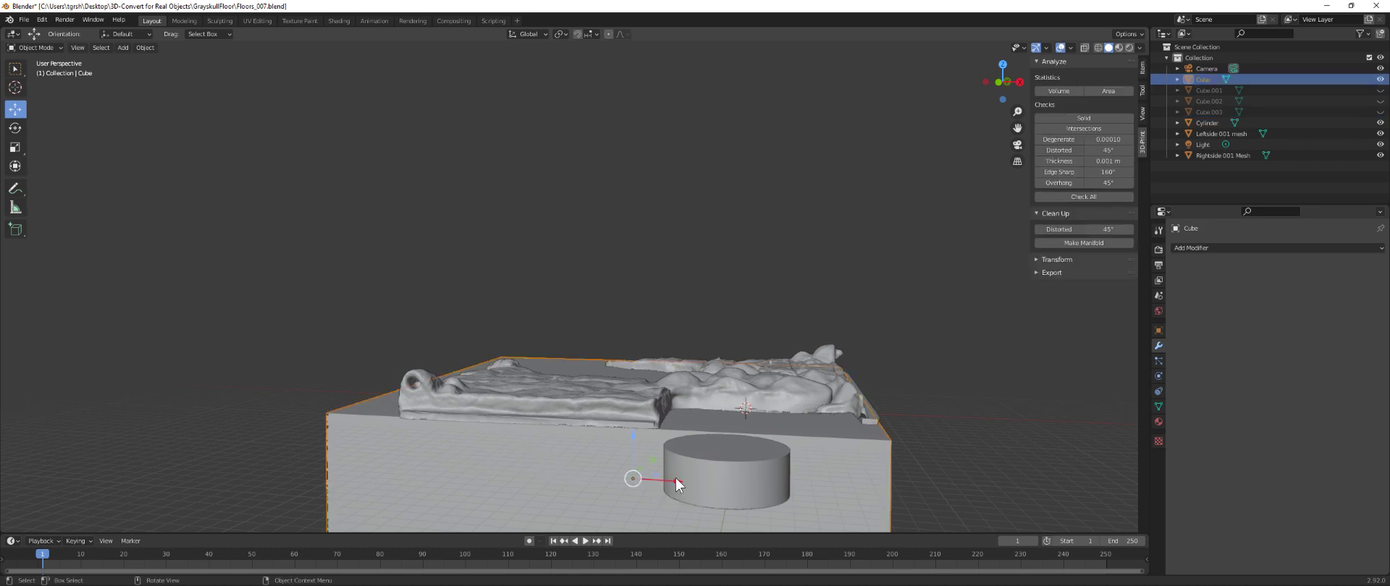
left_click_drag(678, 485, 15, 472)
middle_click_drag(507, 434, 1127, 486)
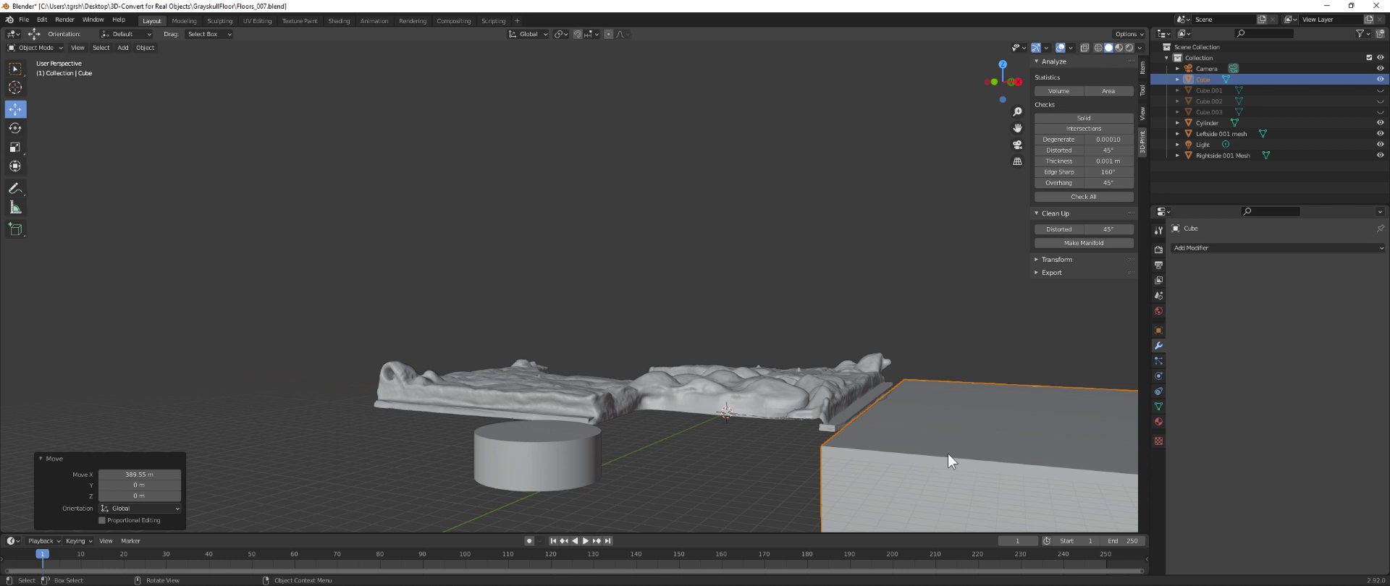
key("ctrl")
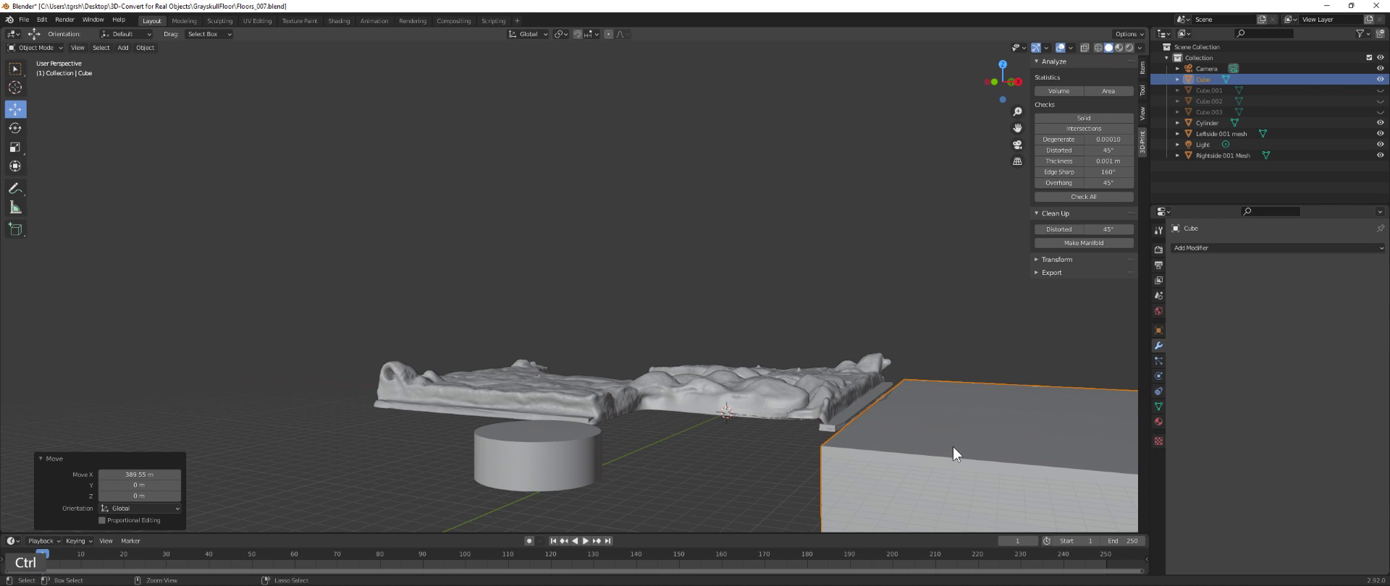
scroll(970, 415, "down", 4)
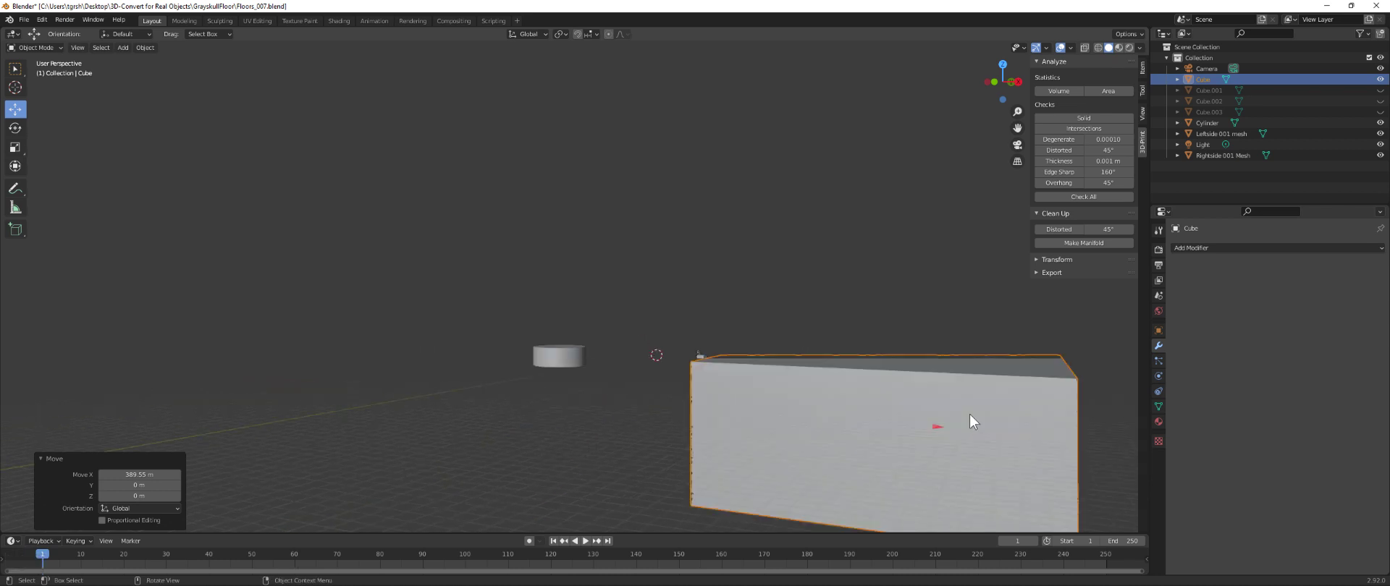
left_click(16, 149)
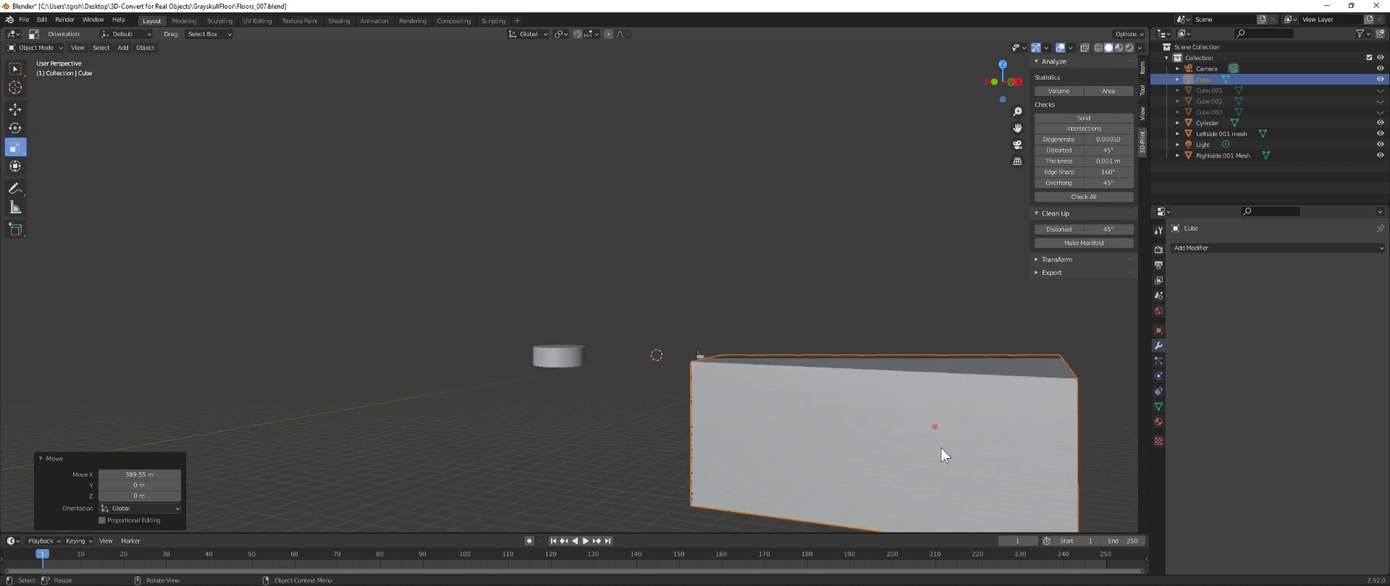
key("s")
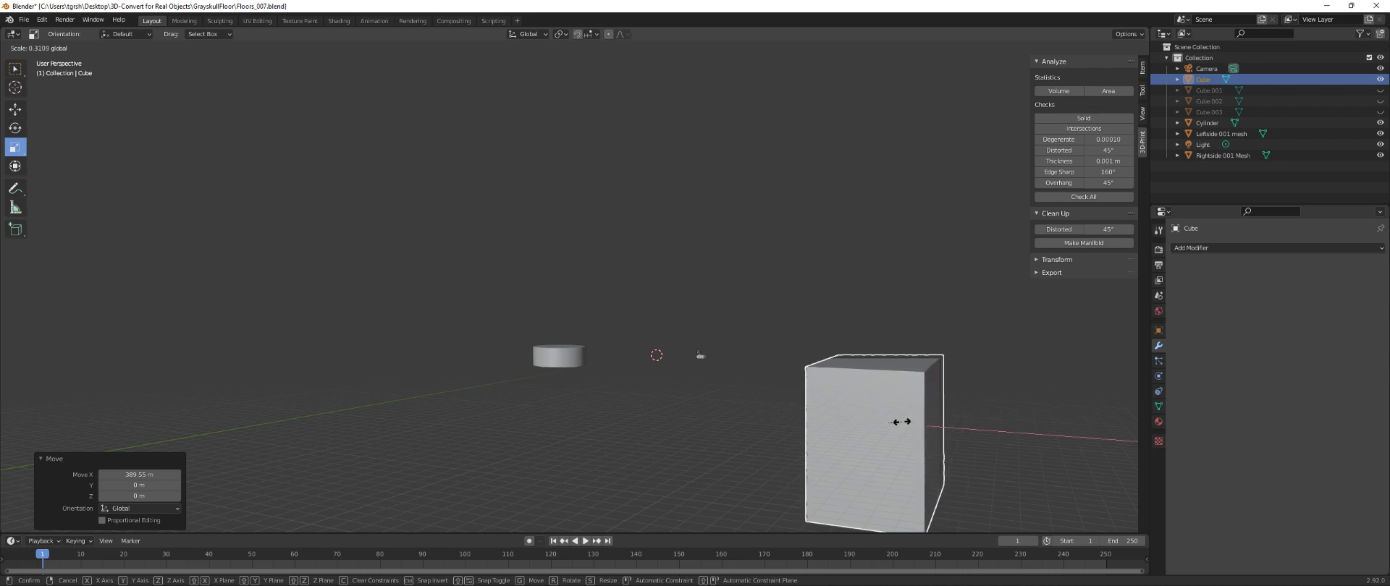
left_click(900, 420)
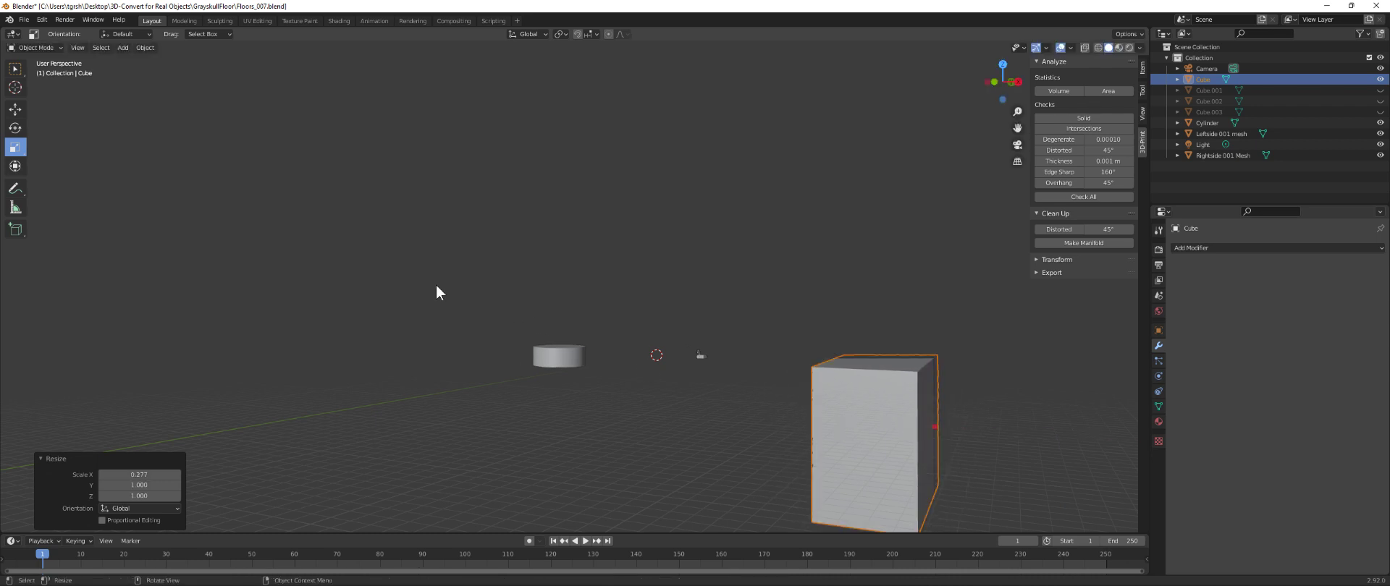
- Move the thin Cube beside the floor mesh's right edge and flatten its height along Z
left_click(15, 109)
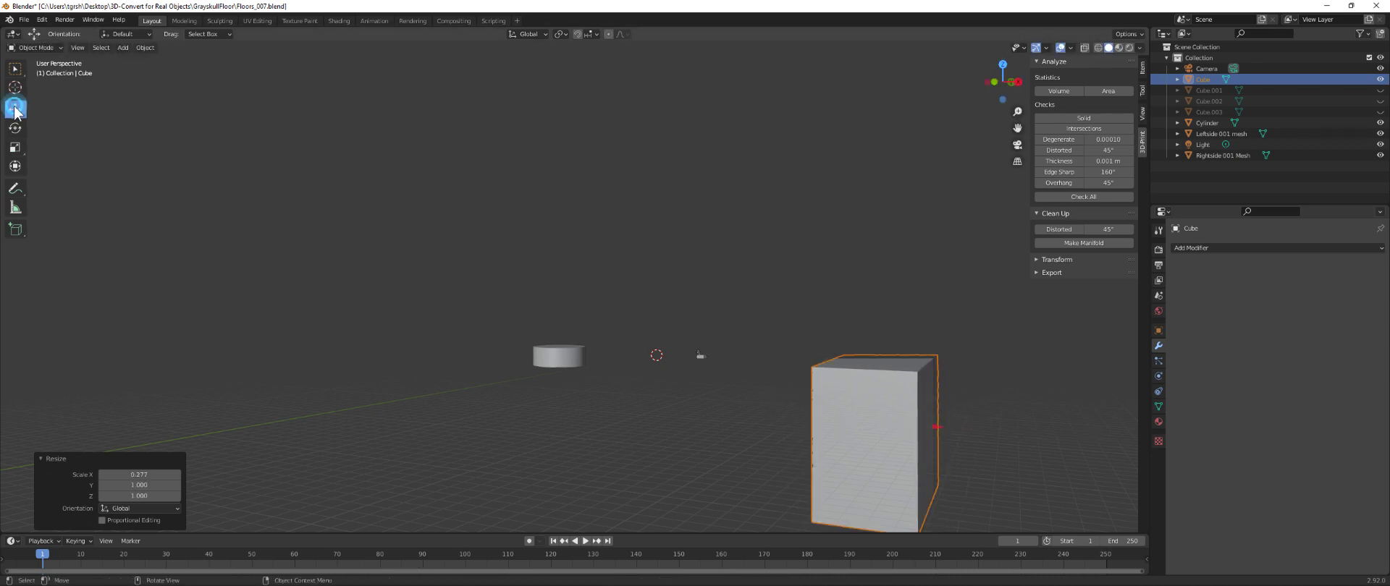
left_click_drag(935, 426, 748, 445)
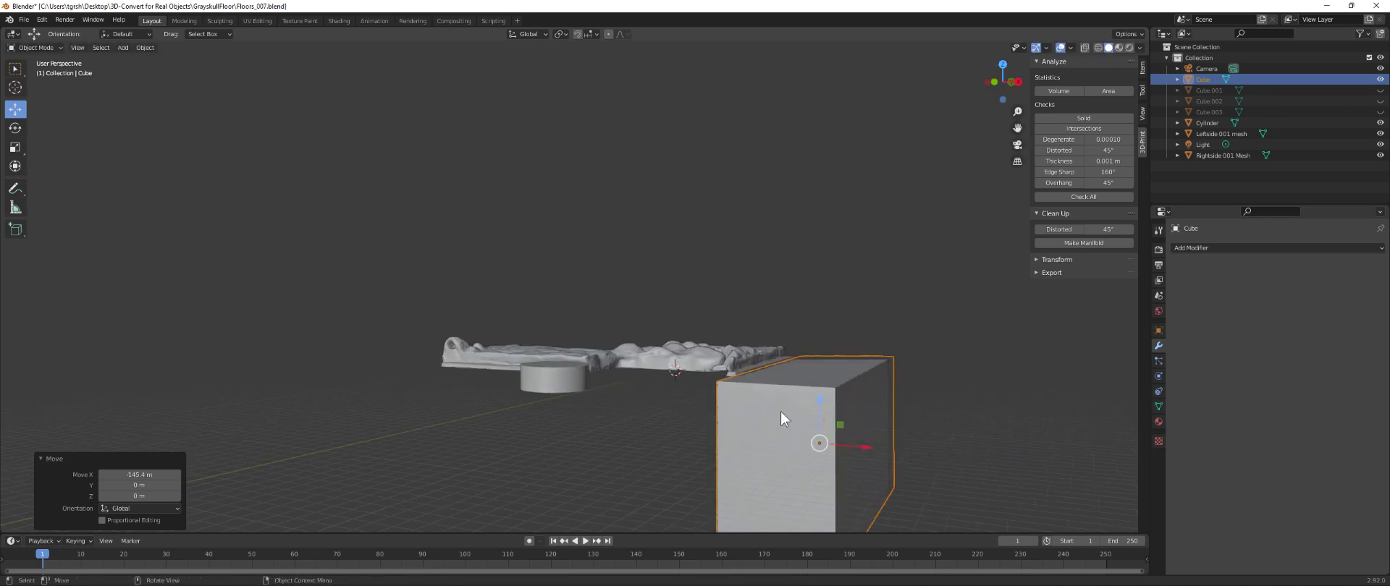
left_click(15, 147)
left_click_drag(819, 398, 830, 438)
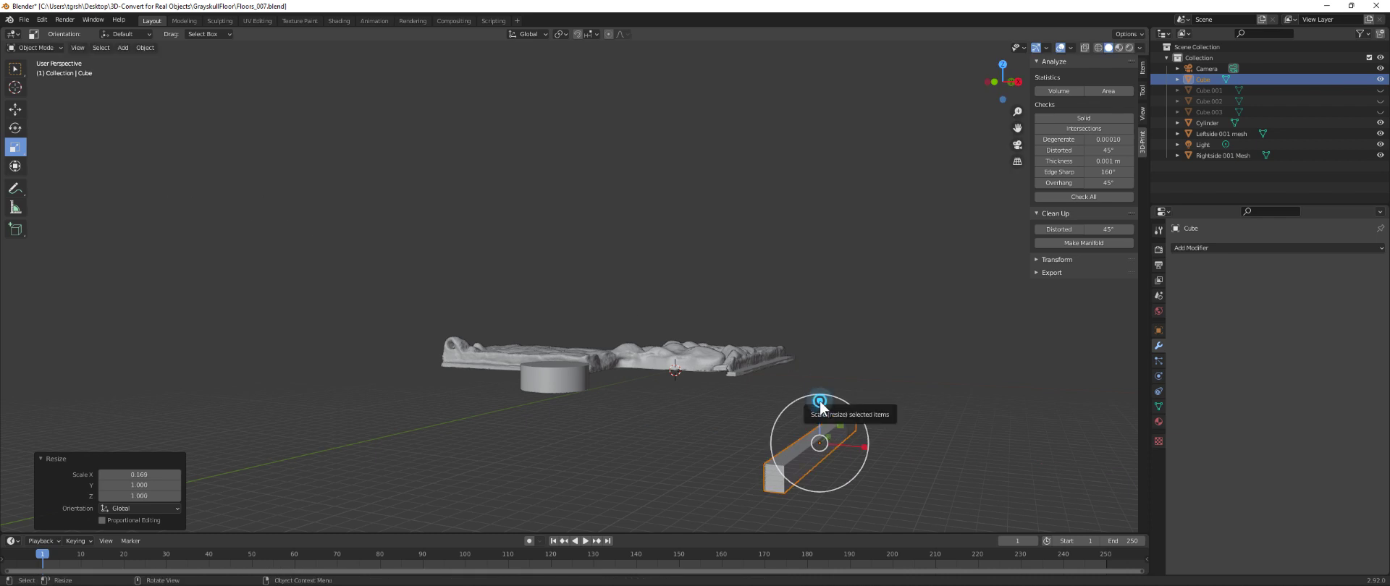
left_click_drag(819, 400, 820, 383)
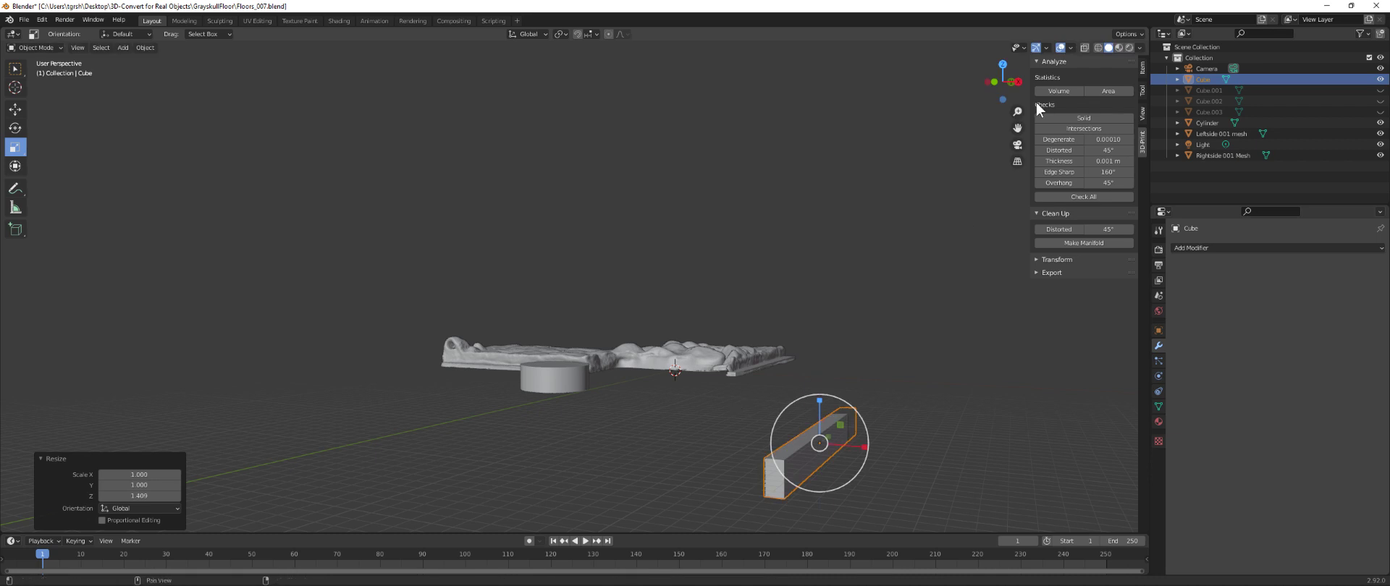
left_click(1003, 64)
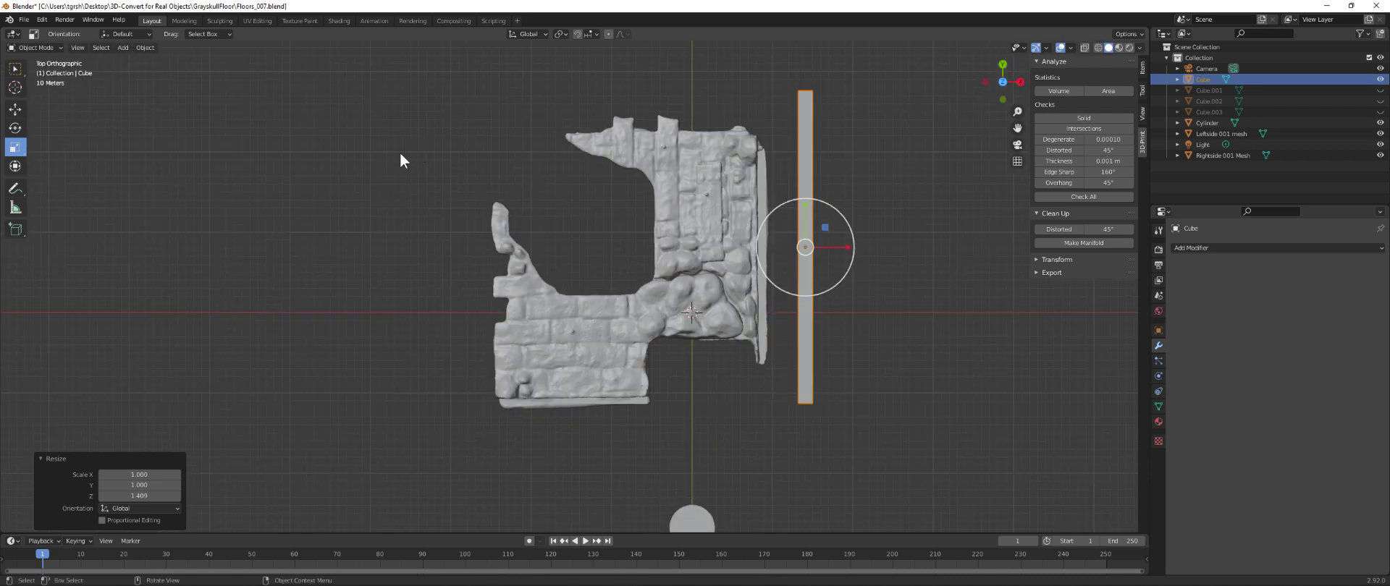
- Move the Cube slab along X until it sits flush against the floor scan's right edge
left_click(15, 109)
left_click_drag(852, 249, 814, 246)
scroll(779, 263, "up", 2)
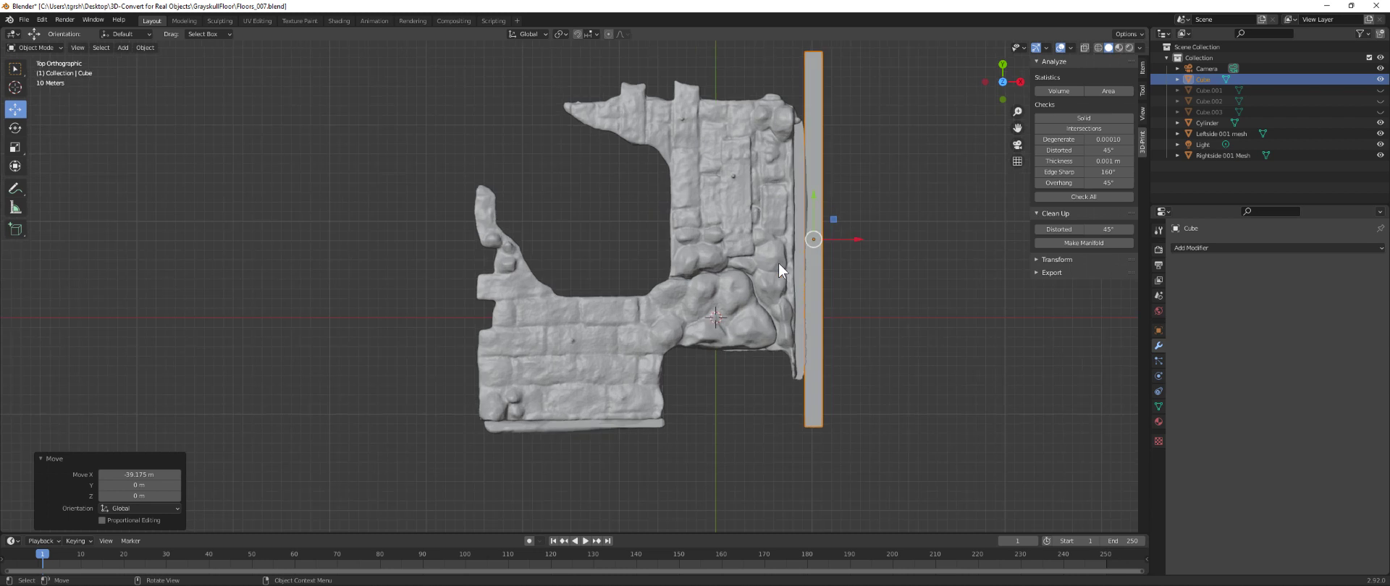
scroll(844, 258, "up", 1)
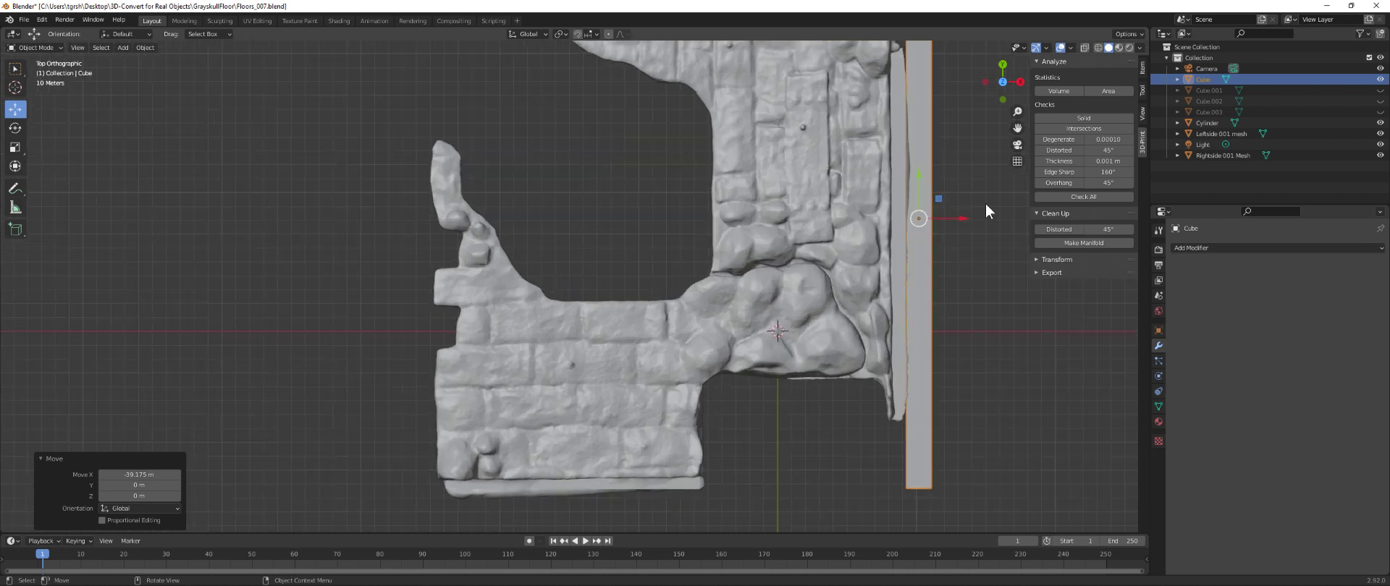
left_click_drag(1017, 128, 863, 194)
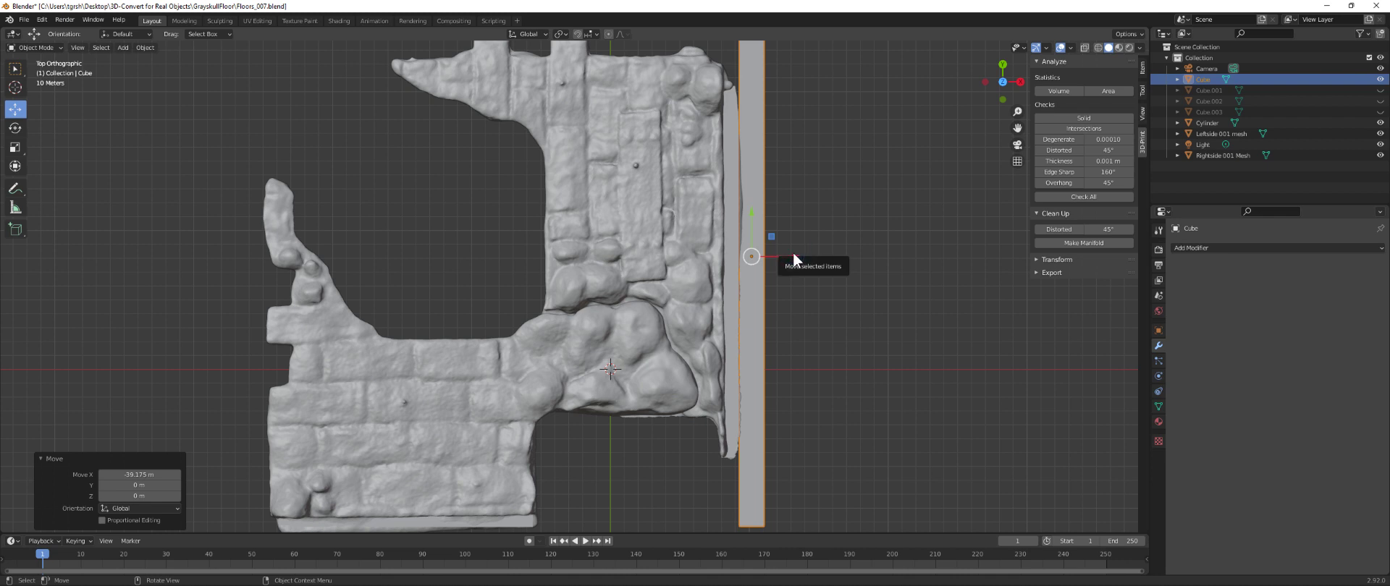
left_click_drag(793, 254, 789, 252)
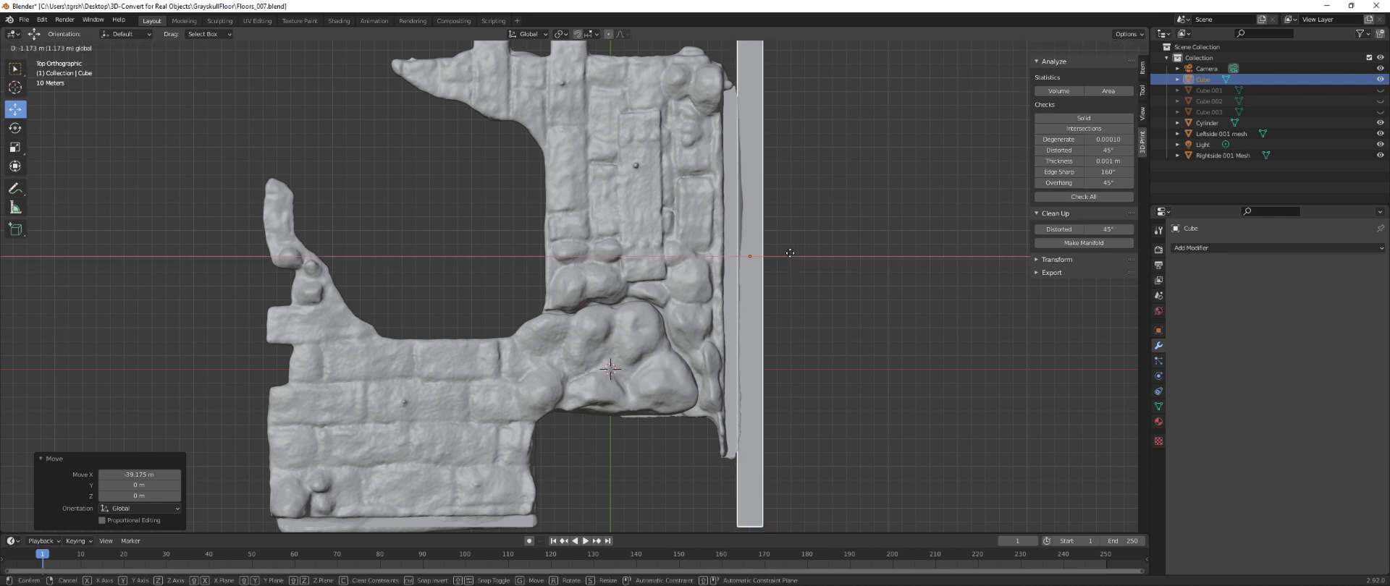
left_click_drag(790, 253, 790, 255)
- Raise the Cube slab along Z to about 92.942 m
middle_click_drag(811, 291, 779, 259)
mouse_move(727, 391)
middle_mouse_down()
mouse_move(766, 397)
mouse_move(733, 382)
middle_mouse_up()
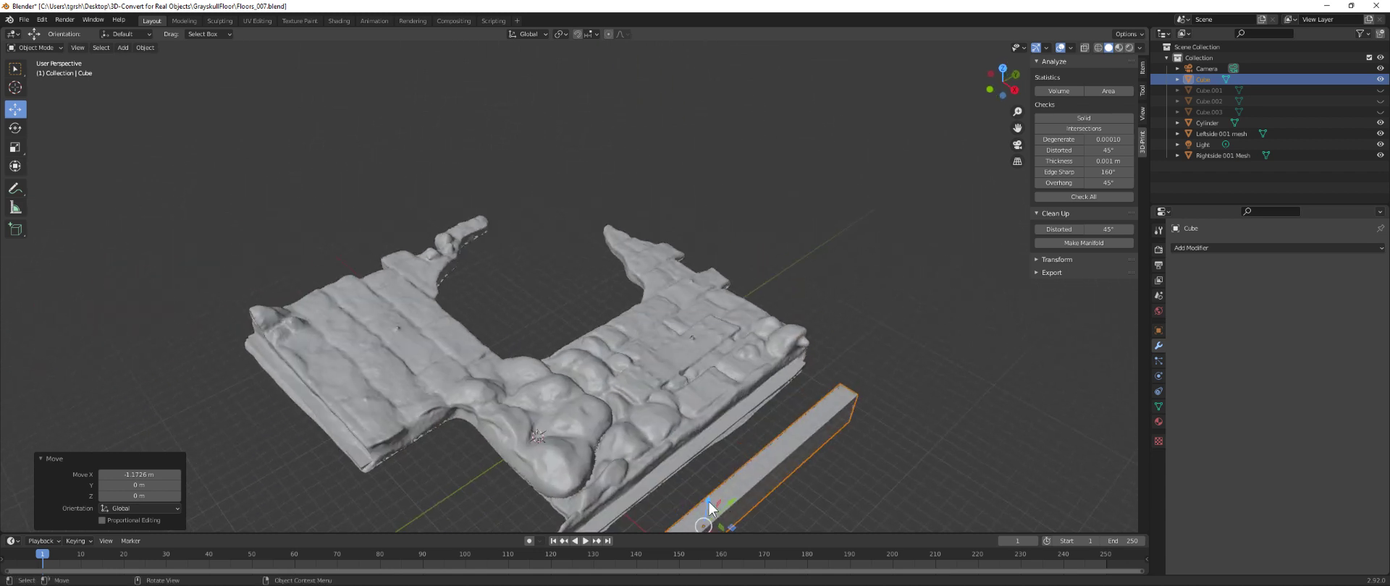
left_click_drag(708, 498, 714, 415)
middle_click_drag(714, 416, 875, 475)
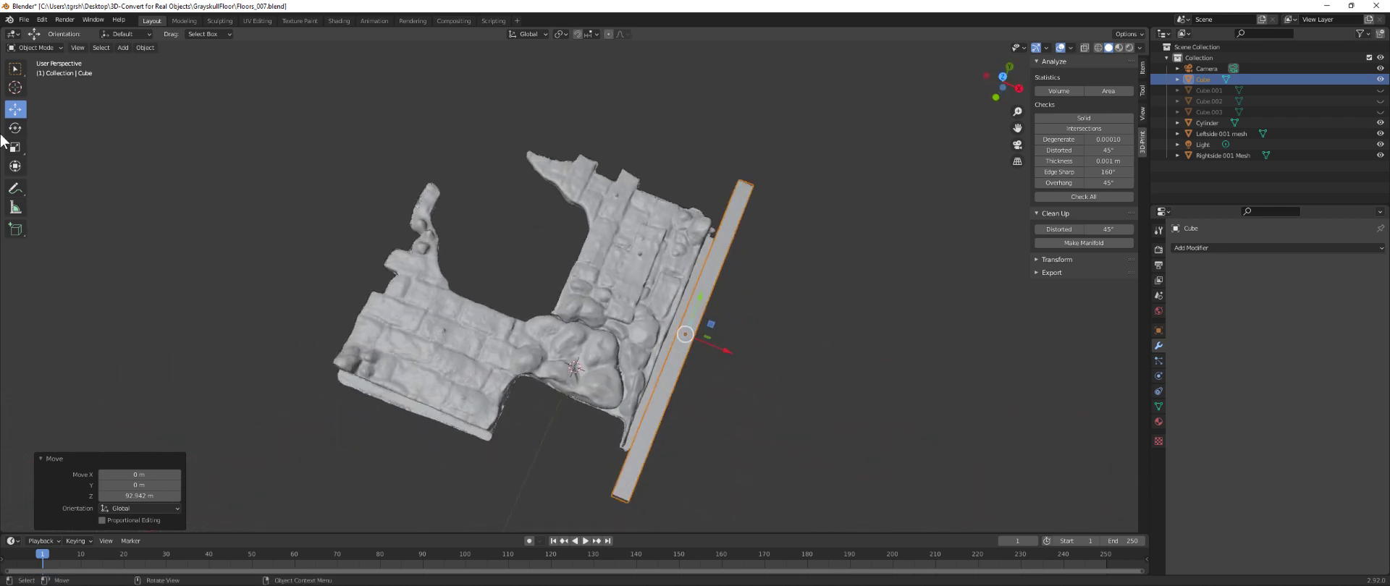
left_click(23, 19)
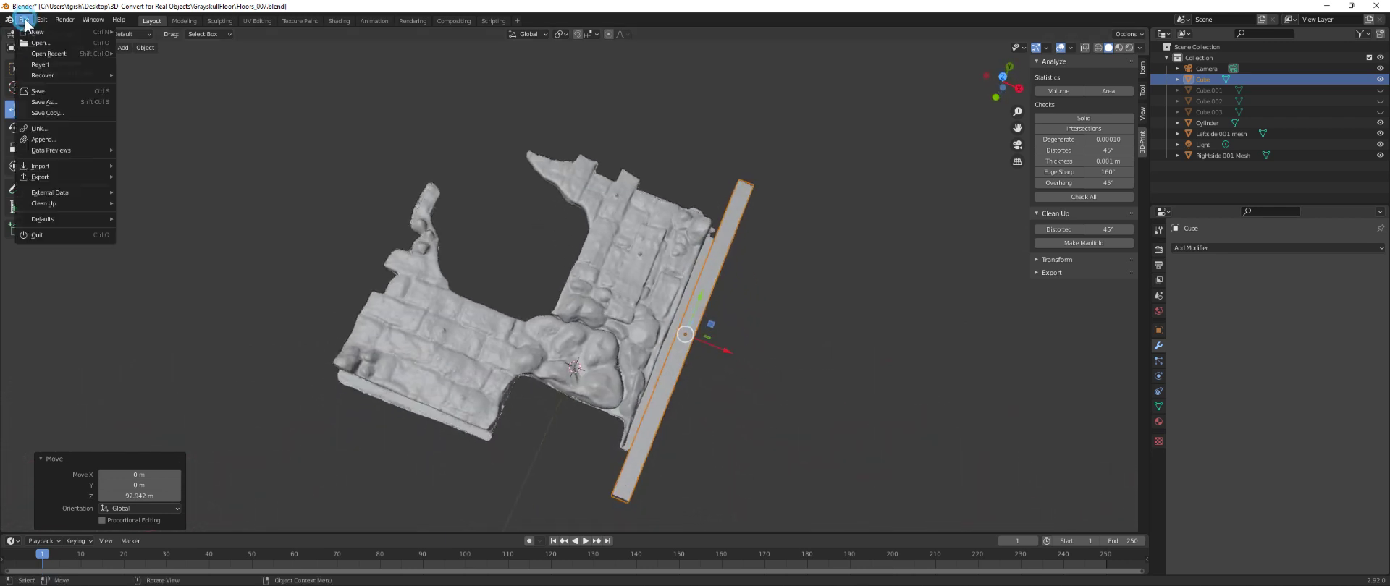
- Save the scene as a new version, Floors_008.blend
left_click(43, 102)
left_click(504, 145)
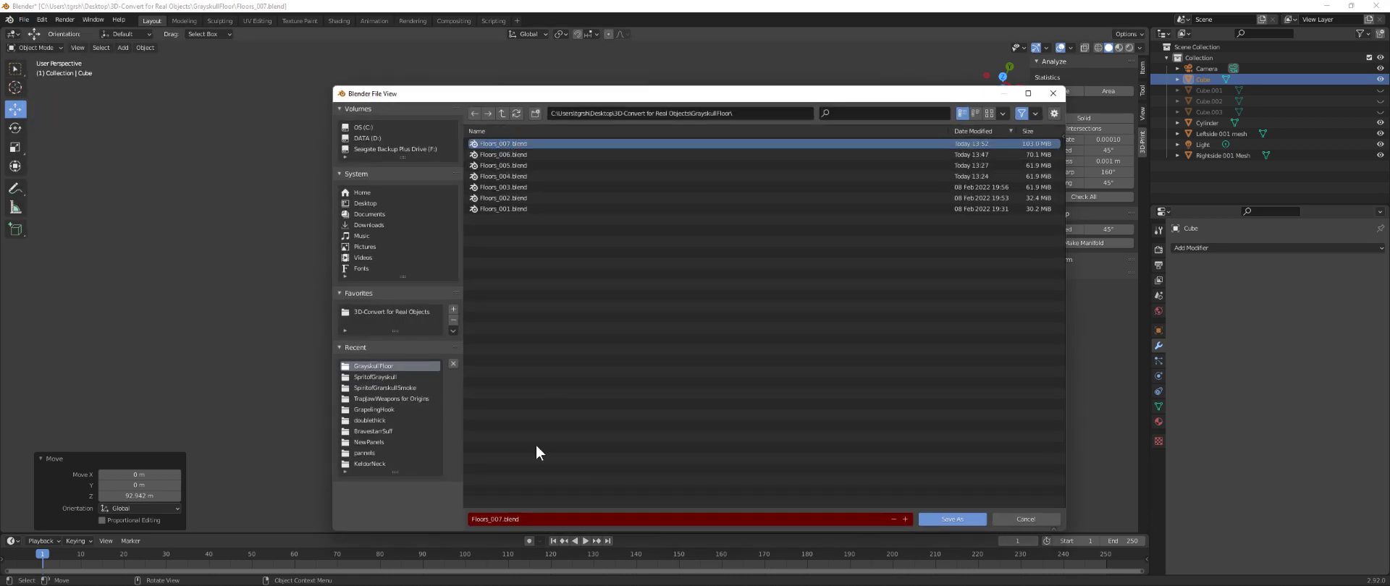
left_click(501, 518)
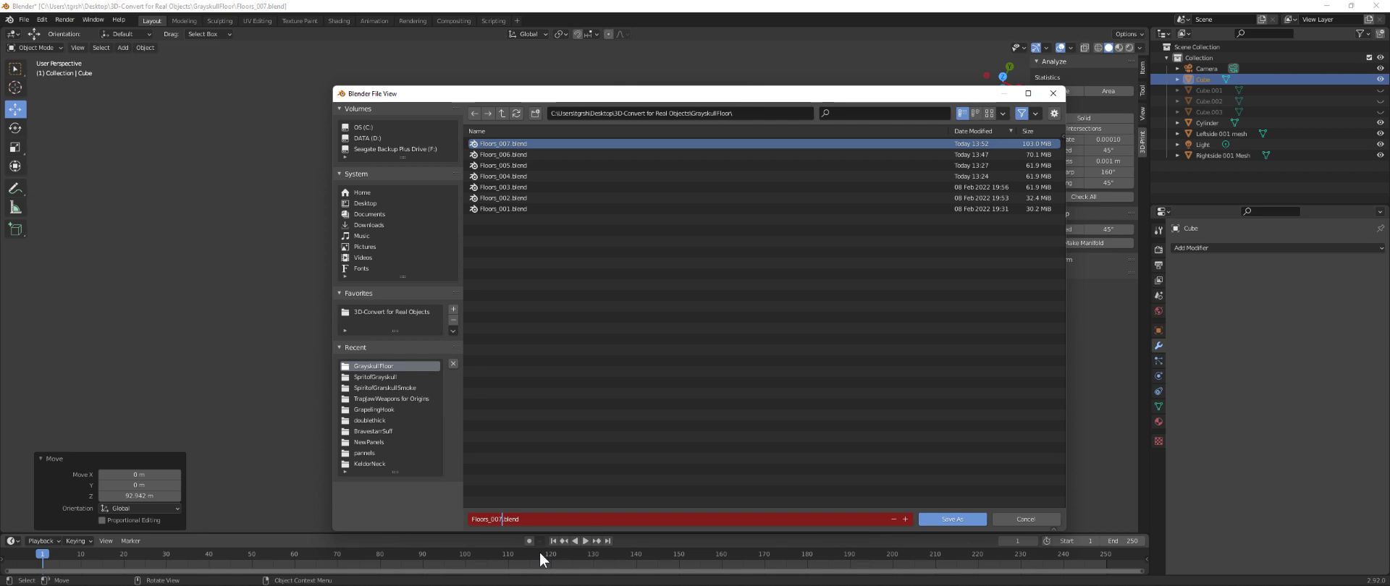
type("8")
left_click(943, 520)
left_click(944, 519)
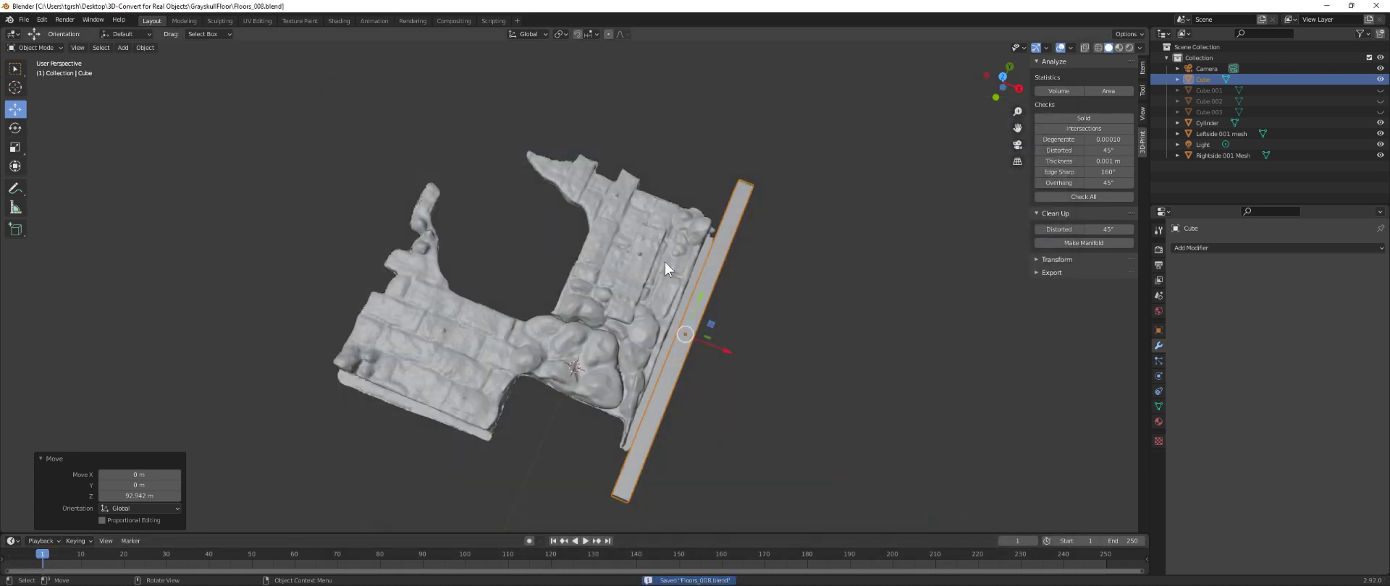
left_click(657, 265)
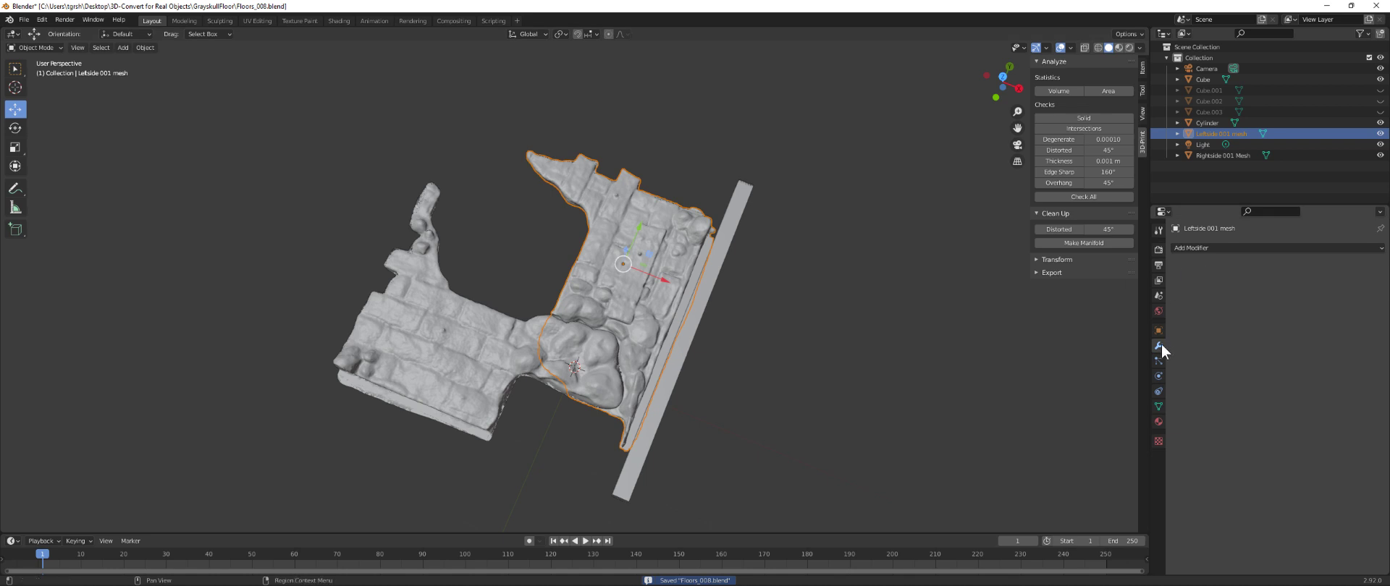
- Cut Leftside 001 with an applied Fast Boolean Difference modifier using the Cube slab
left_click(1204, 246)
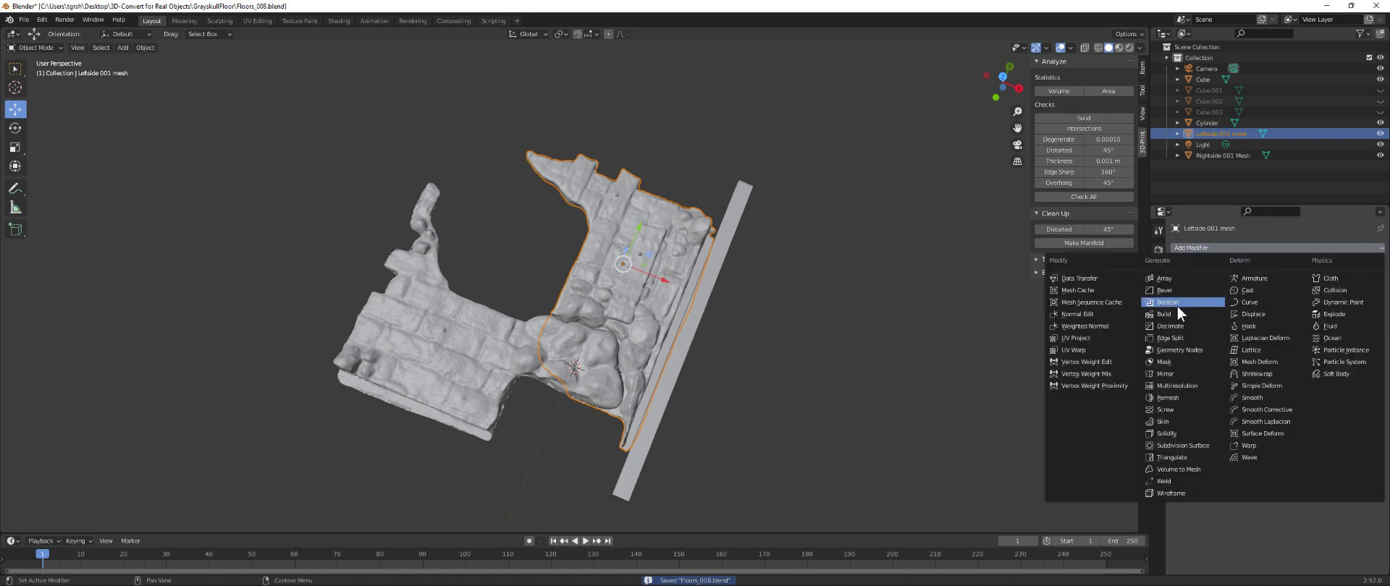
left_click(1167, 303)
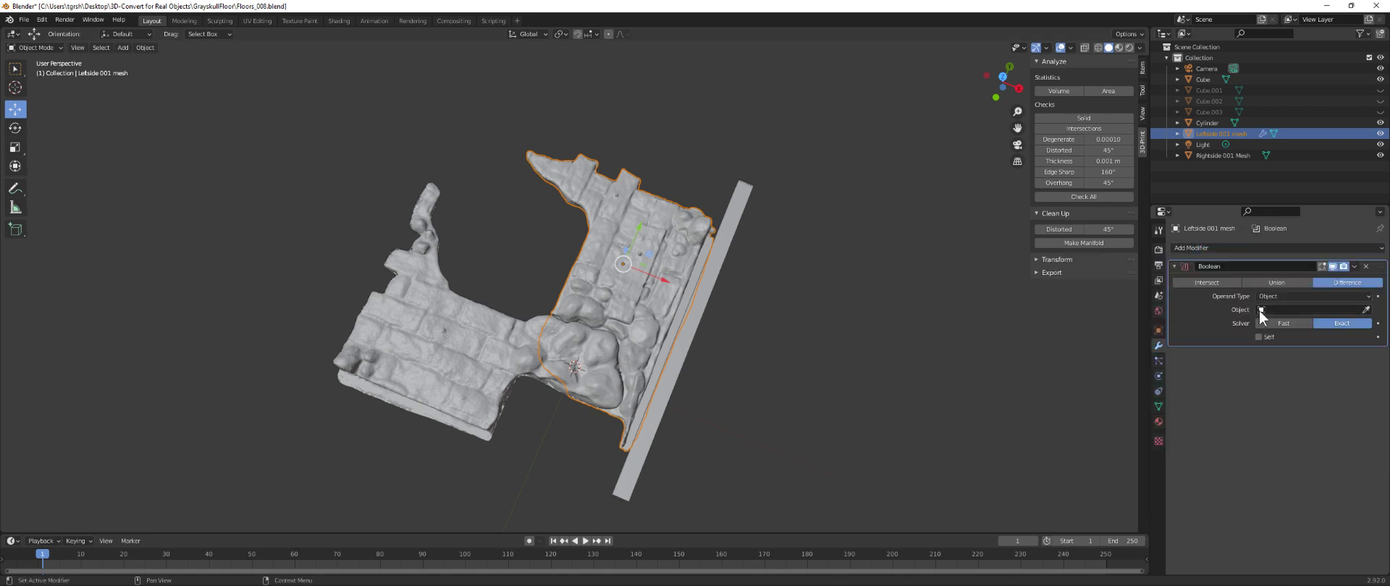
left_click(1275, 323)
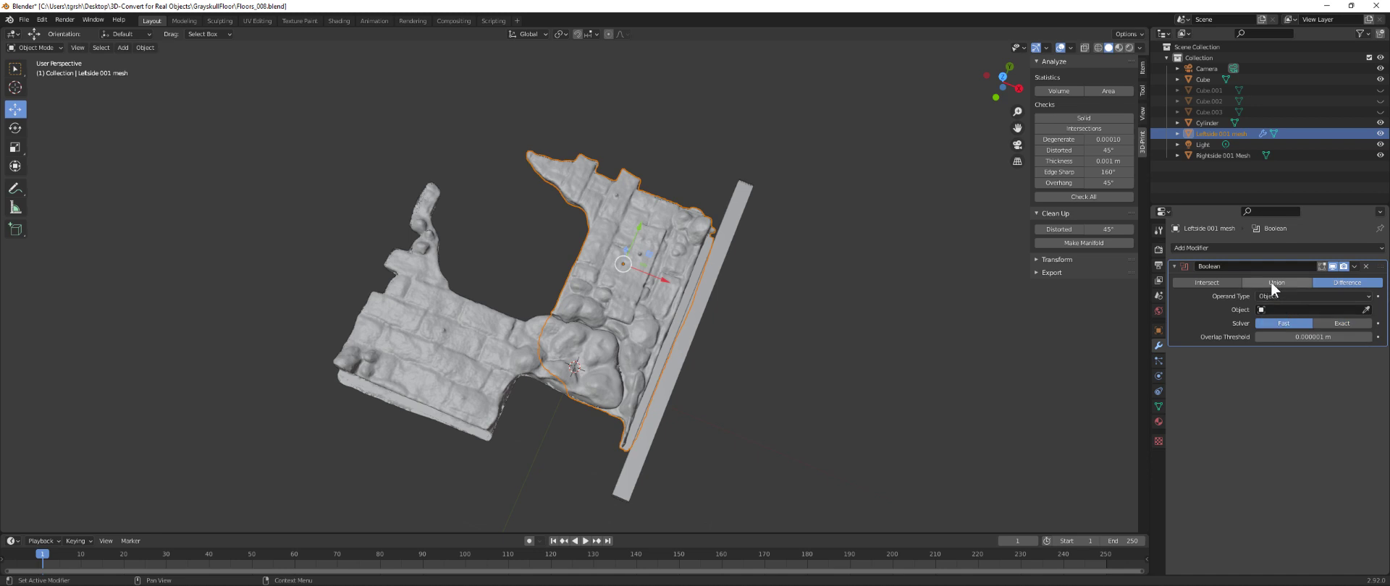
left_click(1365, 310)
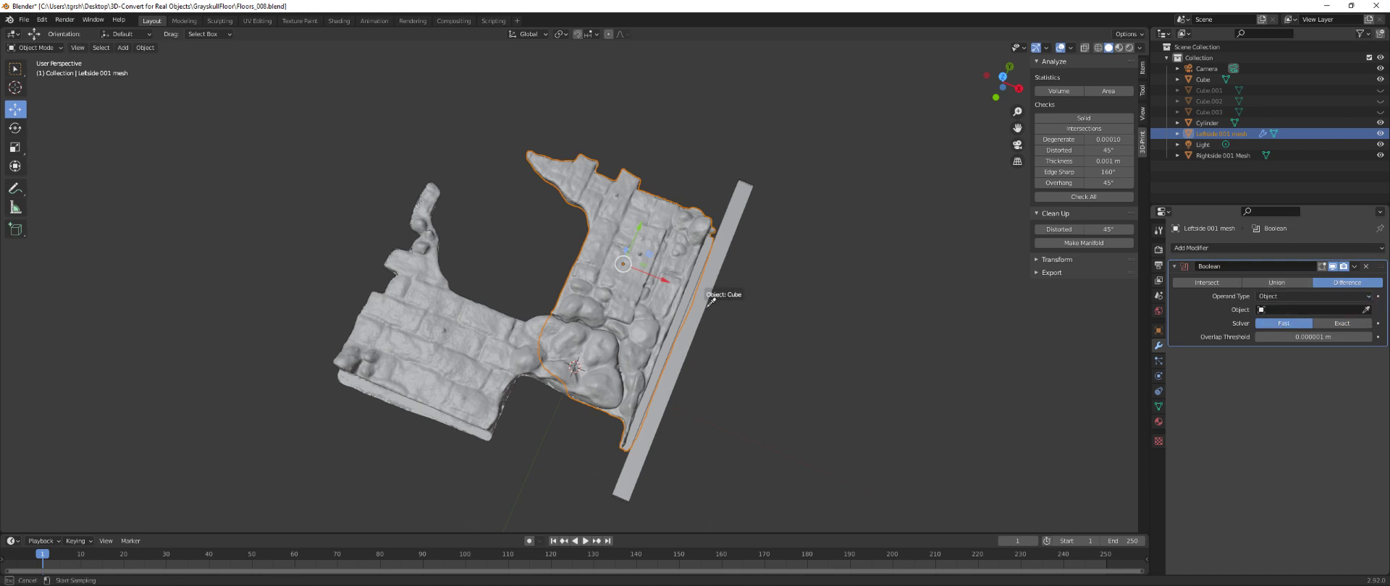
left_click(793, 293)
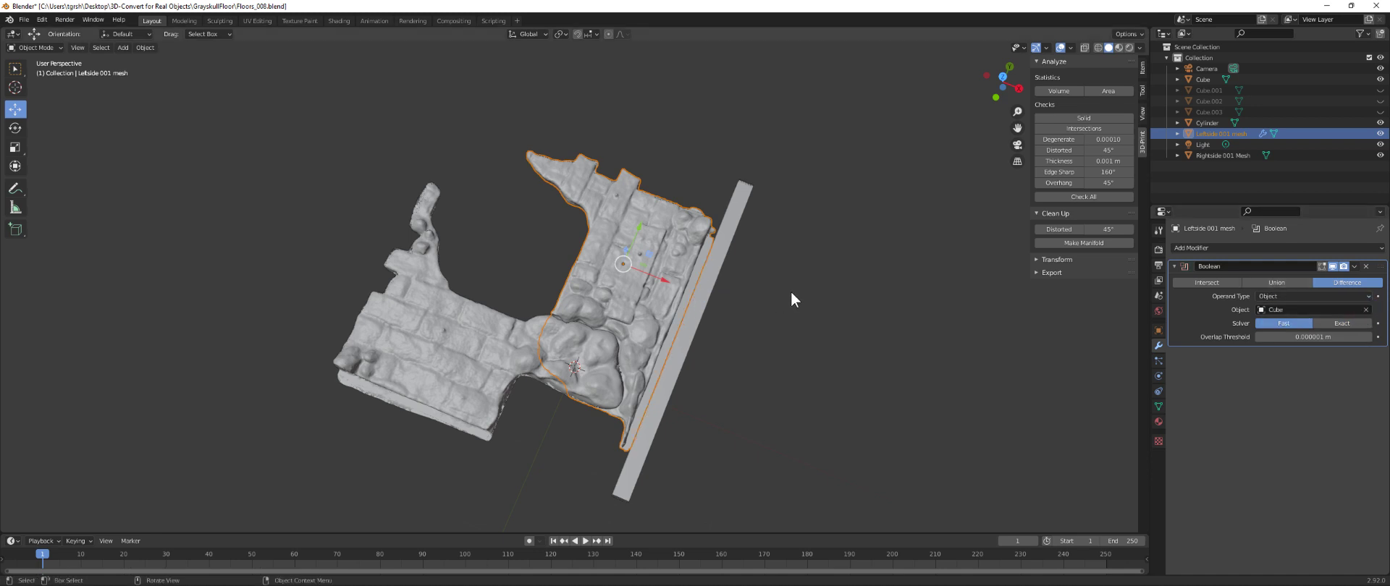
left_click(1354, 266)
left_click(1295, 281)
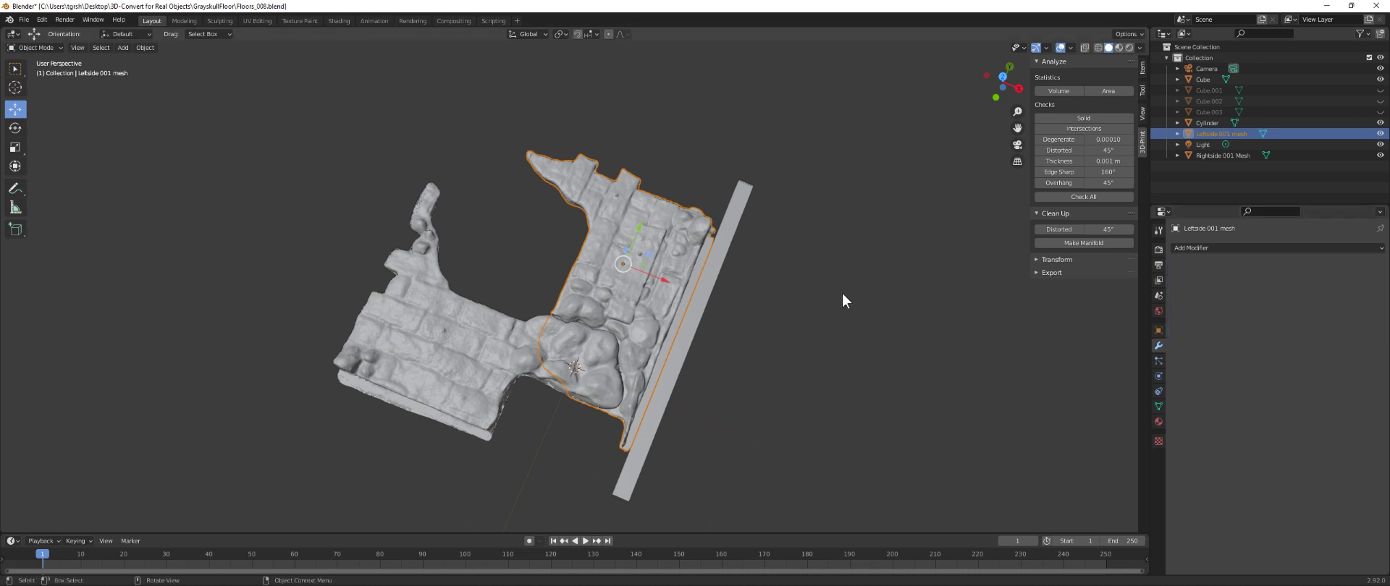
middle_click_drag(841, 293, 857, 230)
- Rotate the Cube slab -90° on Z so it lies horizontally
left_click(692, 367)
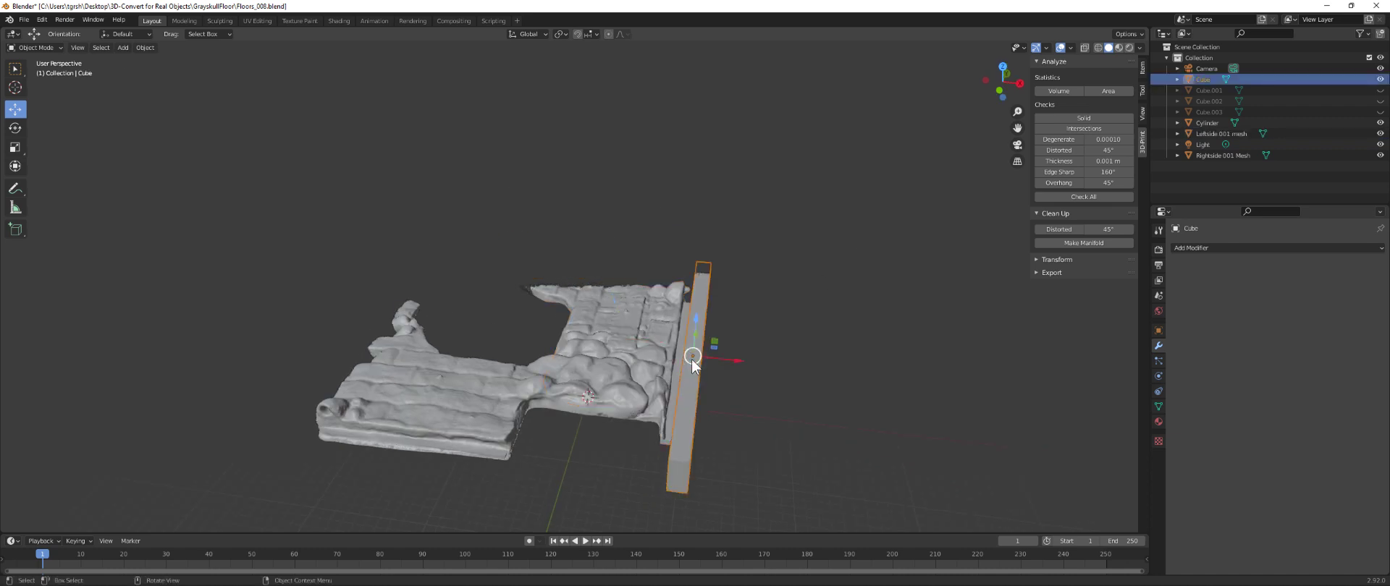
left_click(15, 127)
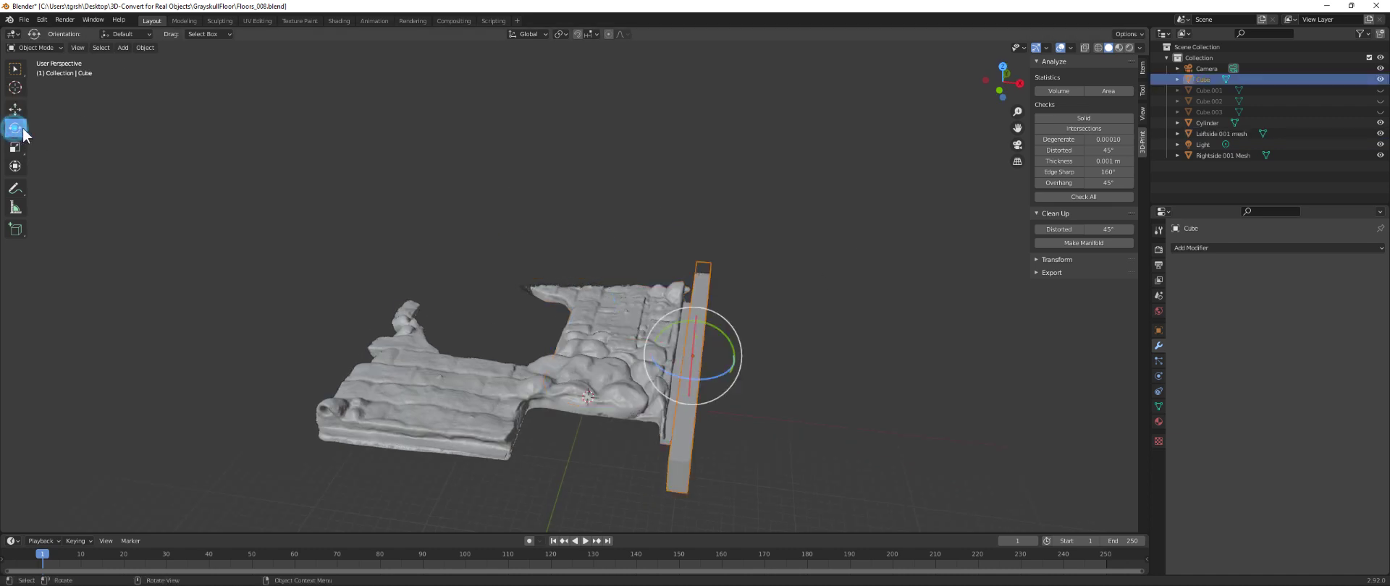
left_click_drag(702, 381, 657, 375)
- Move the slab below the floor, -7.3171 m along Y, just past its lower edge
left_click(15, 108)
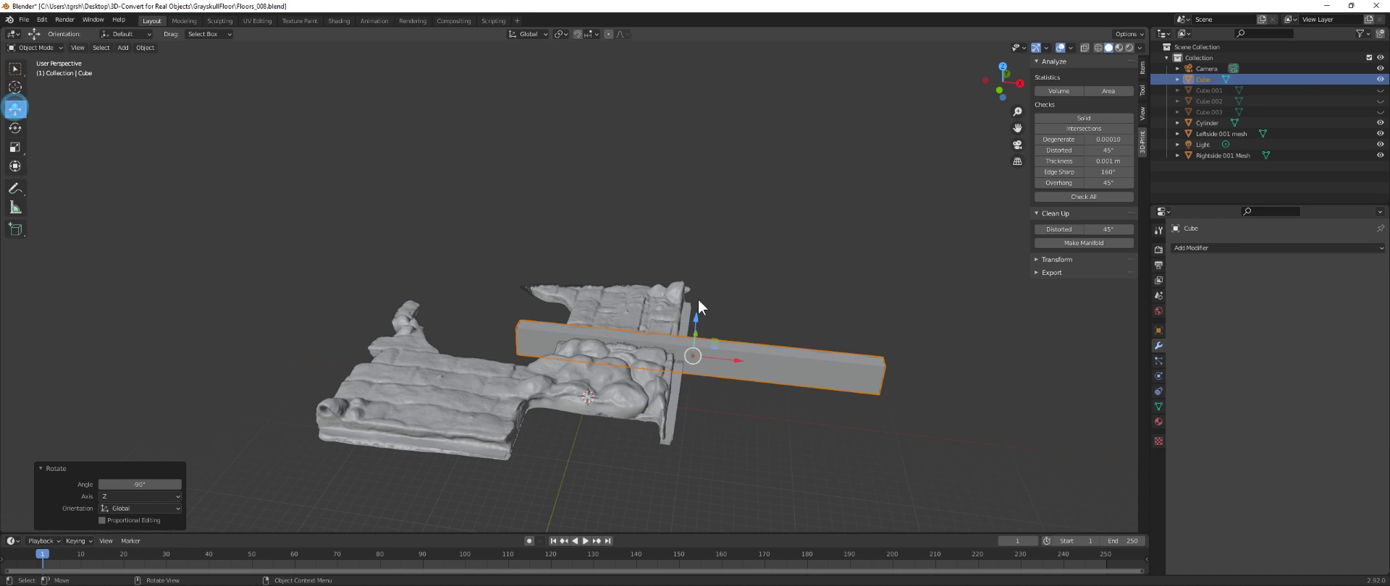
left_click_drag(699, 319, 710, 345)
middle_click_drag(778, 339, 706, 358)
left_click_drag(707, 358, 605, 475)
left_click_drag(645, 511, 462, 442)
left_click(1002, 66)
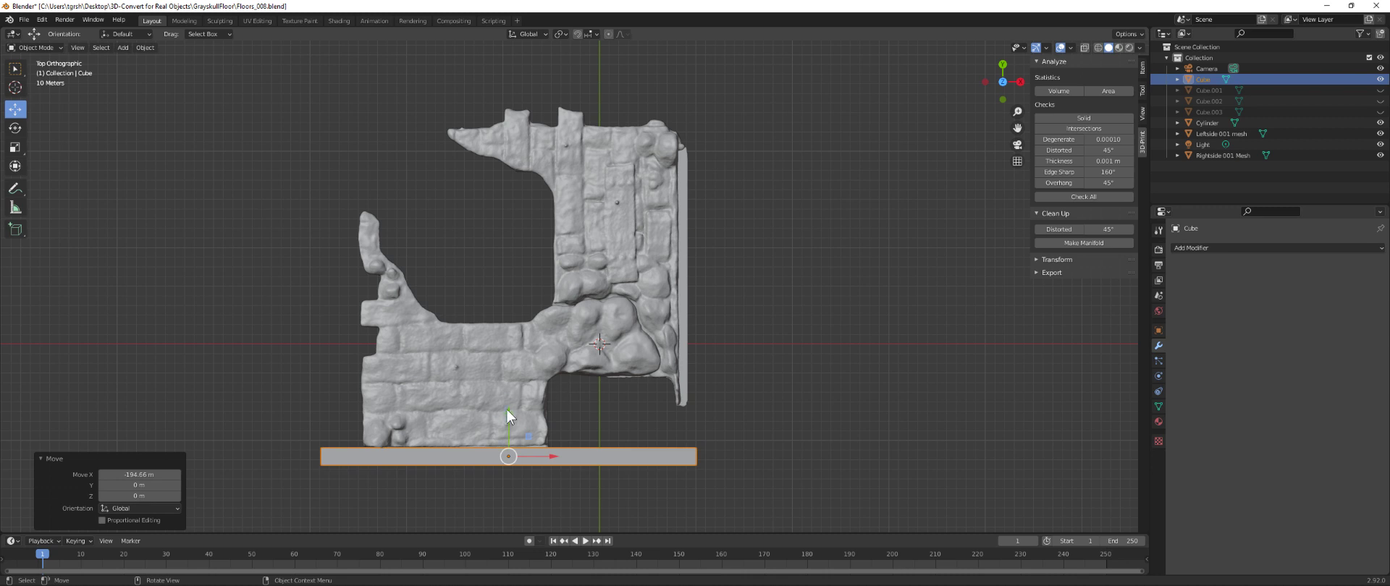
left_click_drag(498, 406, 498, 418)
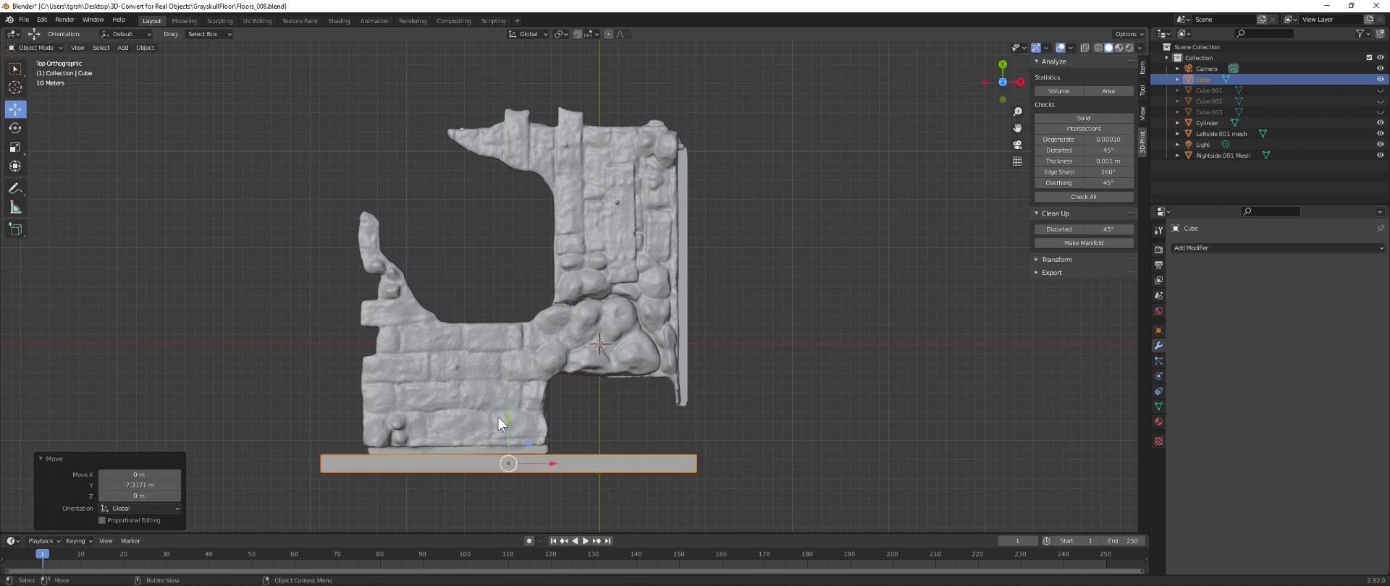
left_click(469, 384)
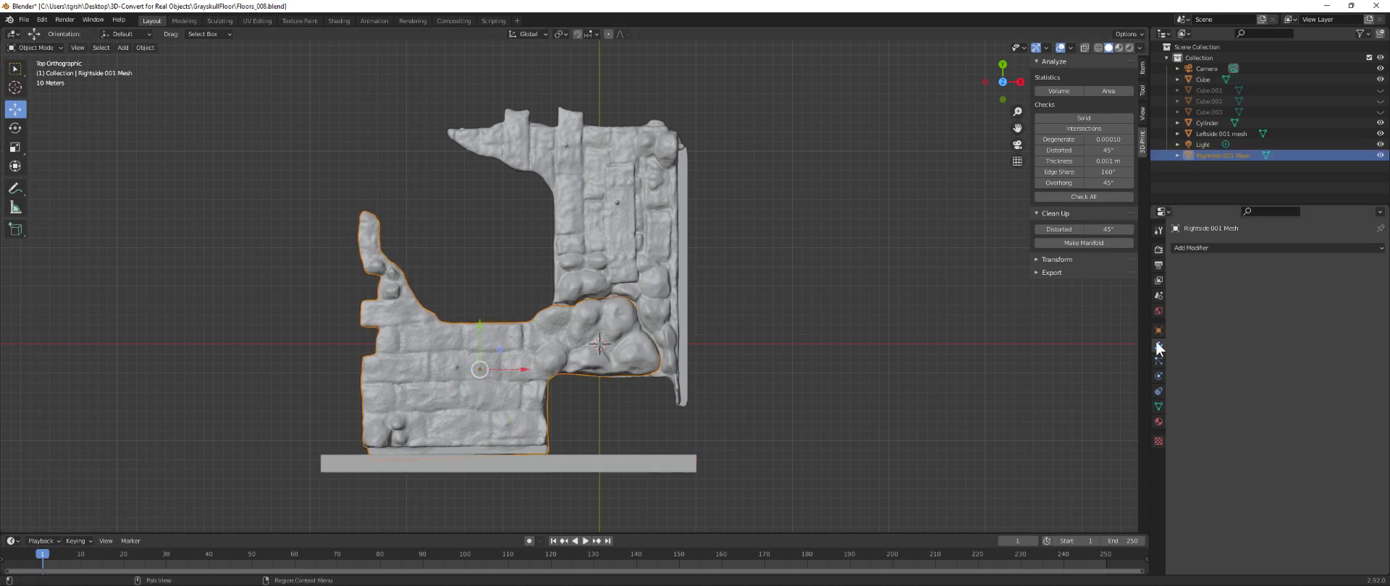
- Trim Rightside 001 Mesh with an applied Boolean Difference modifier using the Cube
left_click(1215, 247)
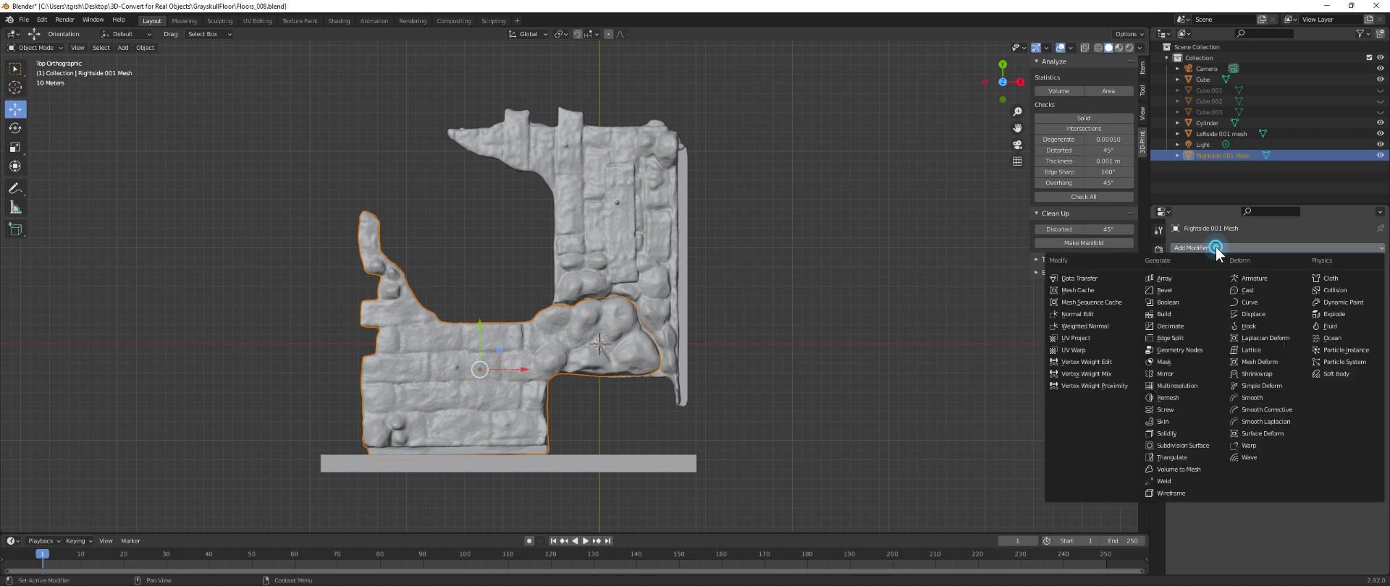
left_click(1172, 303)
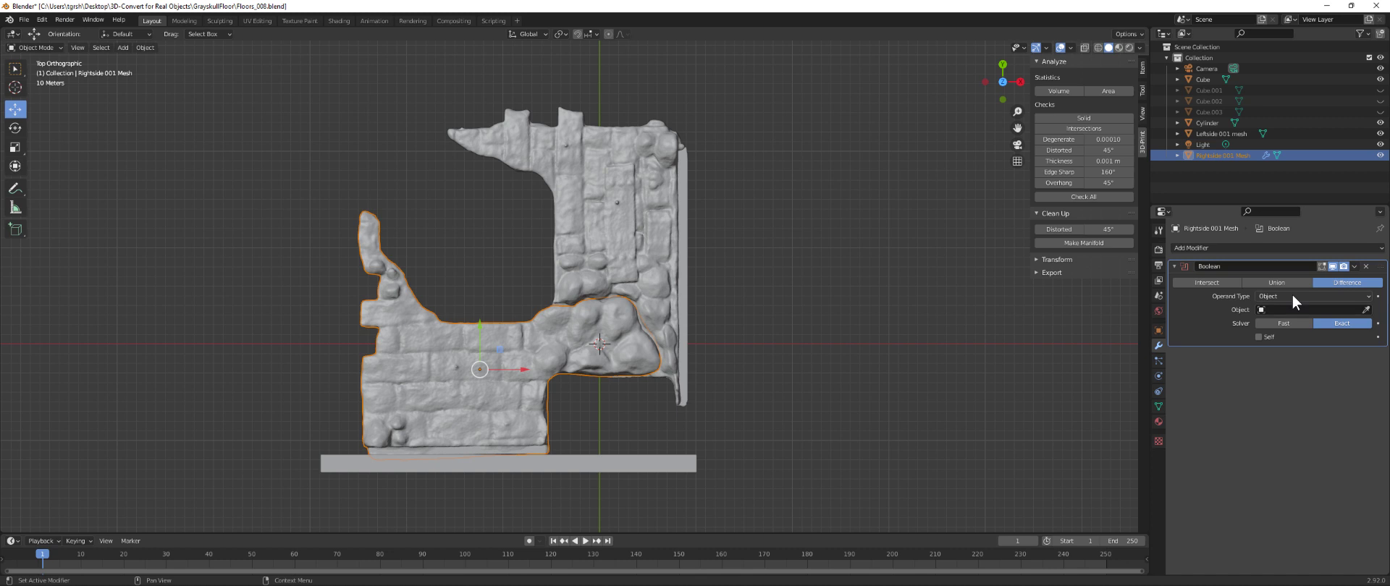
left_click(1366, 310)
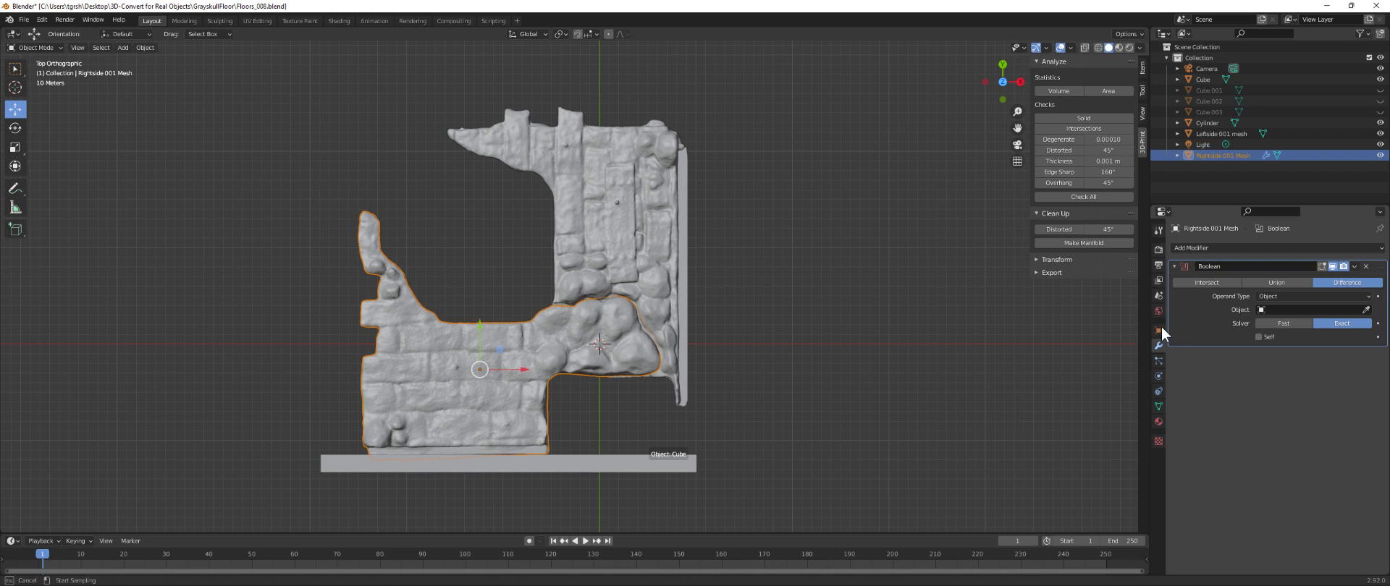
left_click(658, 463)
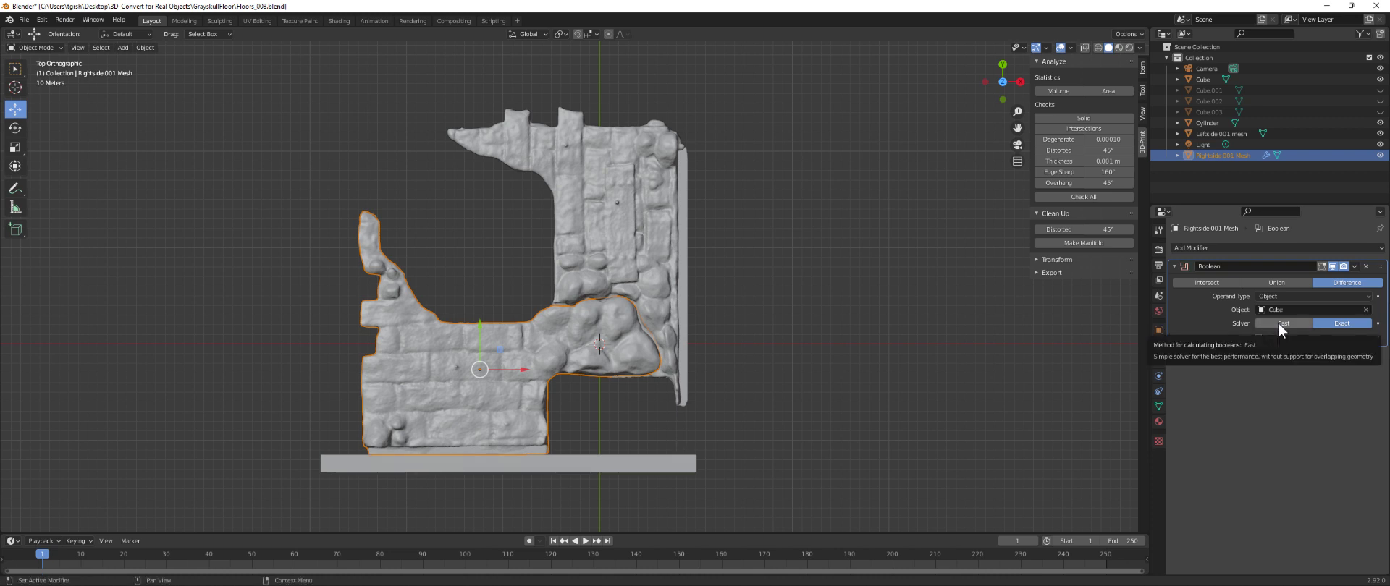
left_click(1353, 267)
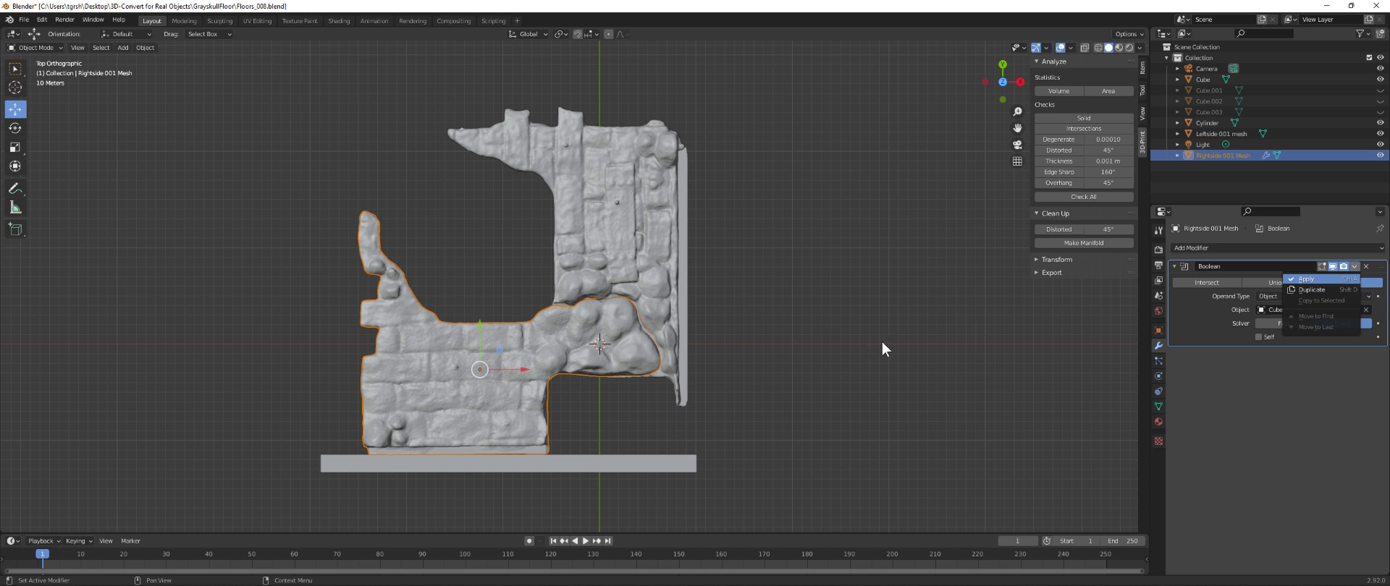
key("Return")
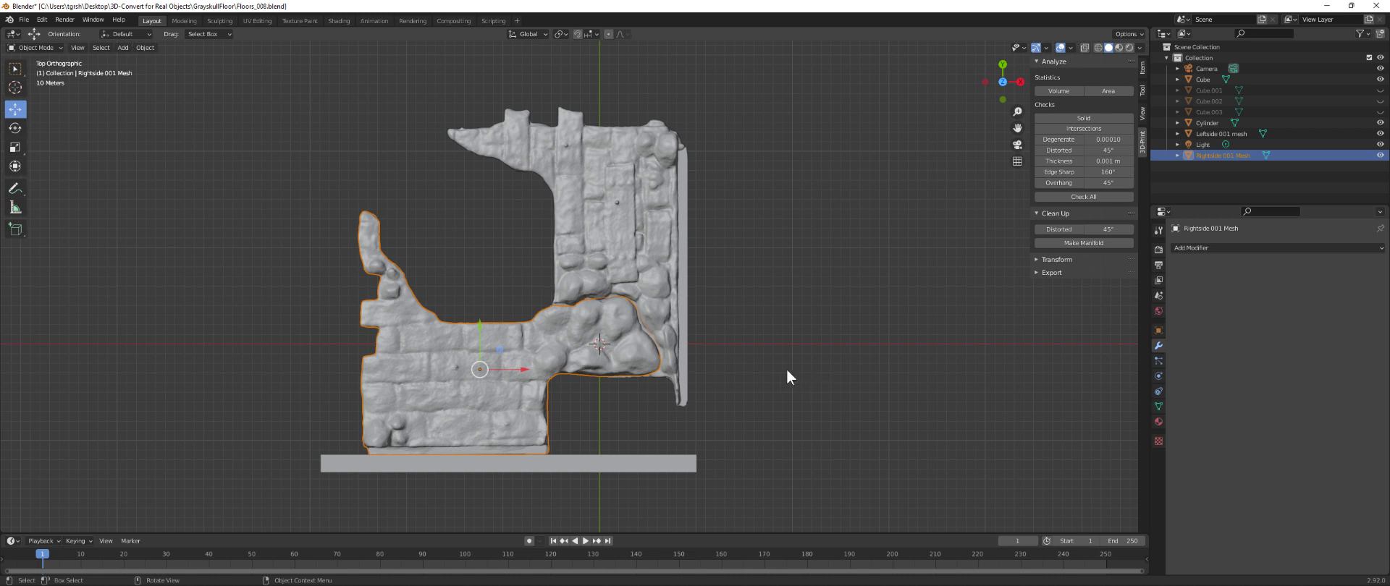
middle_click_drag(772, 390, 874, 262)
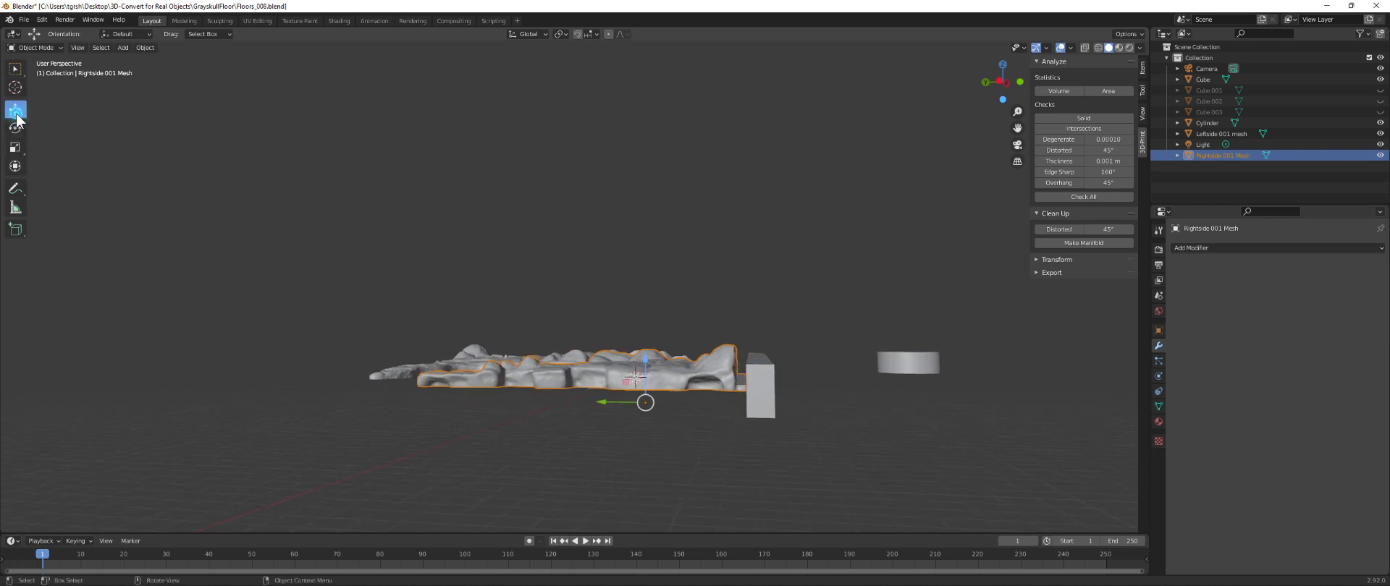
- Raise the Cube slab along Z and frame it with the floor in a side view along X
left_click(766, 394)
left_click_drag(758, 331, 763, 303)
middle_click_drag(763, 303, 742, 362)
left_click(1006, 86)
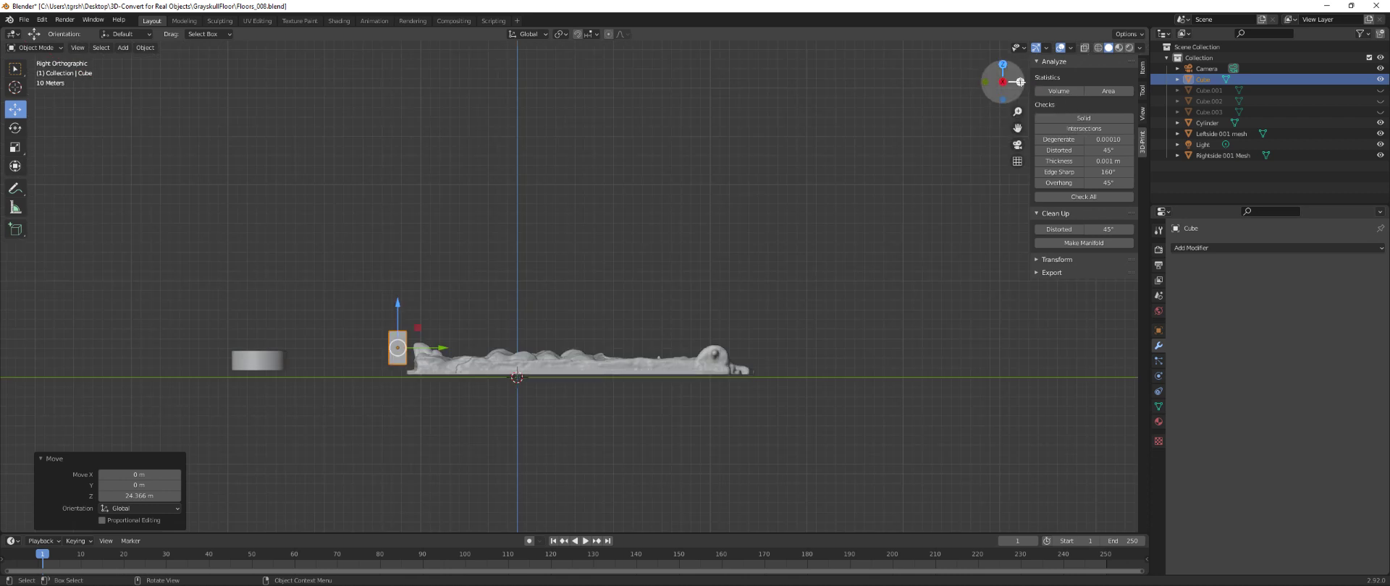
scroll(384, 380, "up", 2)
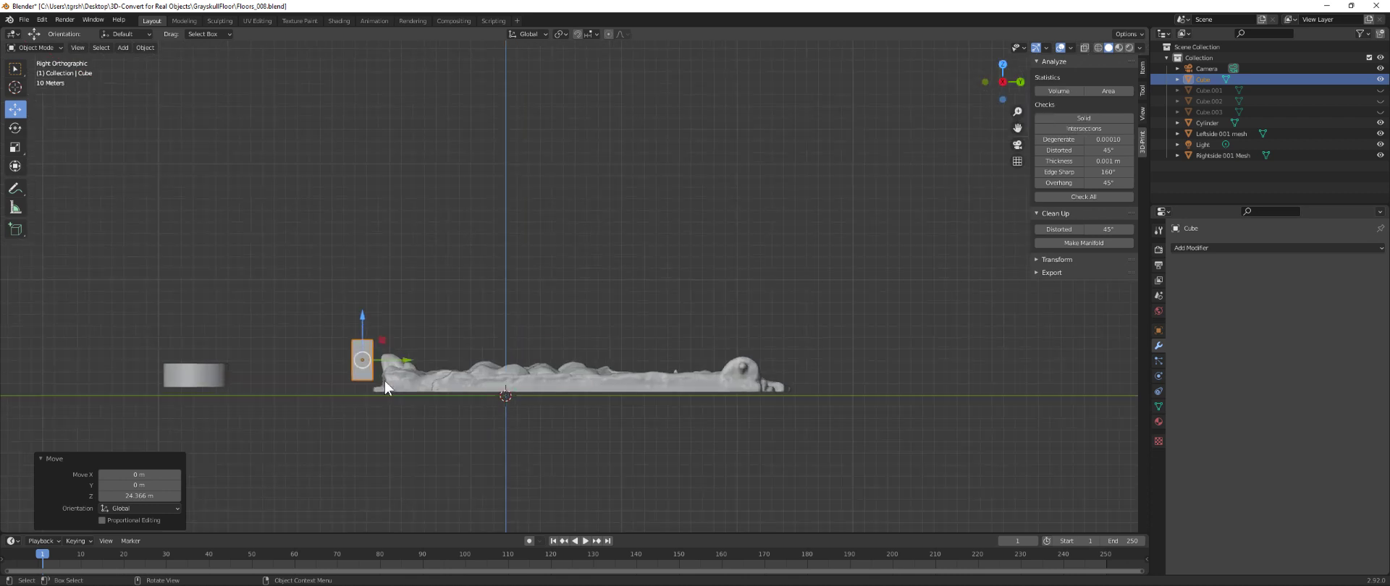
scroll(386, 388, "up", 1)
left_click_drag(1017, 128, 301, 363)
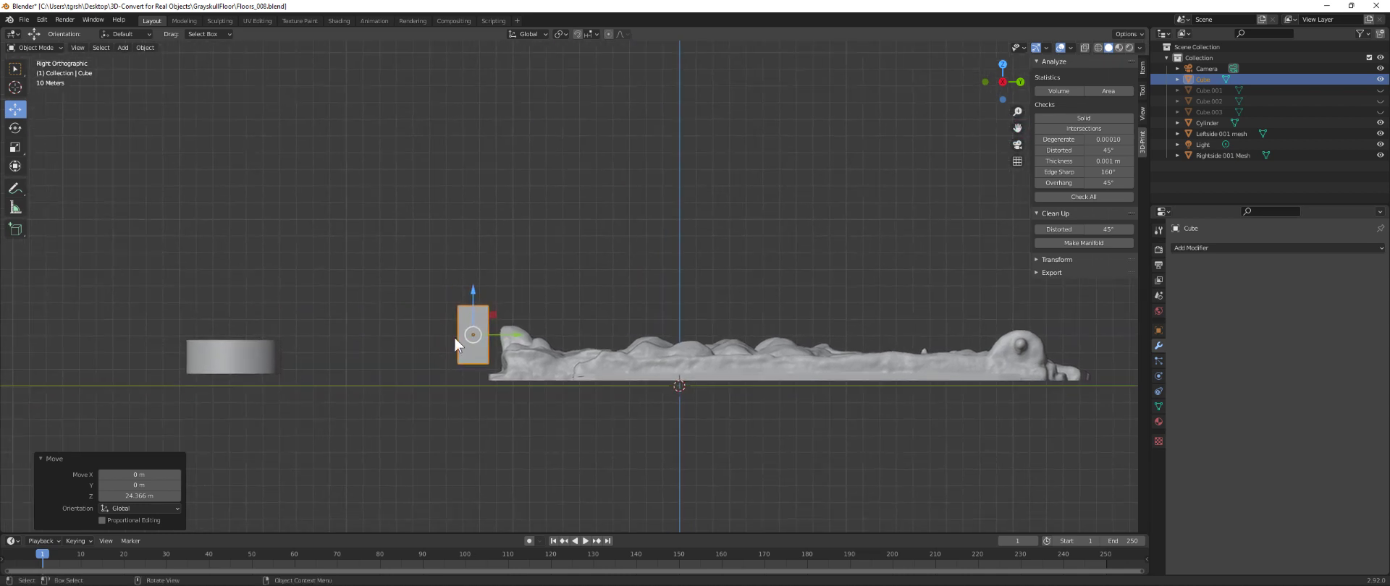
- Lower the cube and slide it -35.378 m along Y to the floor mesh's edge
left_click_drag(475, 291, 474, 302)
left_click_drag(525, 337, 531, 342)
left_click_drag(485, 301, 483, 305)
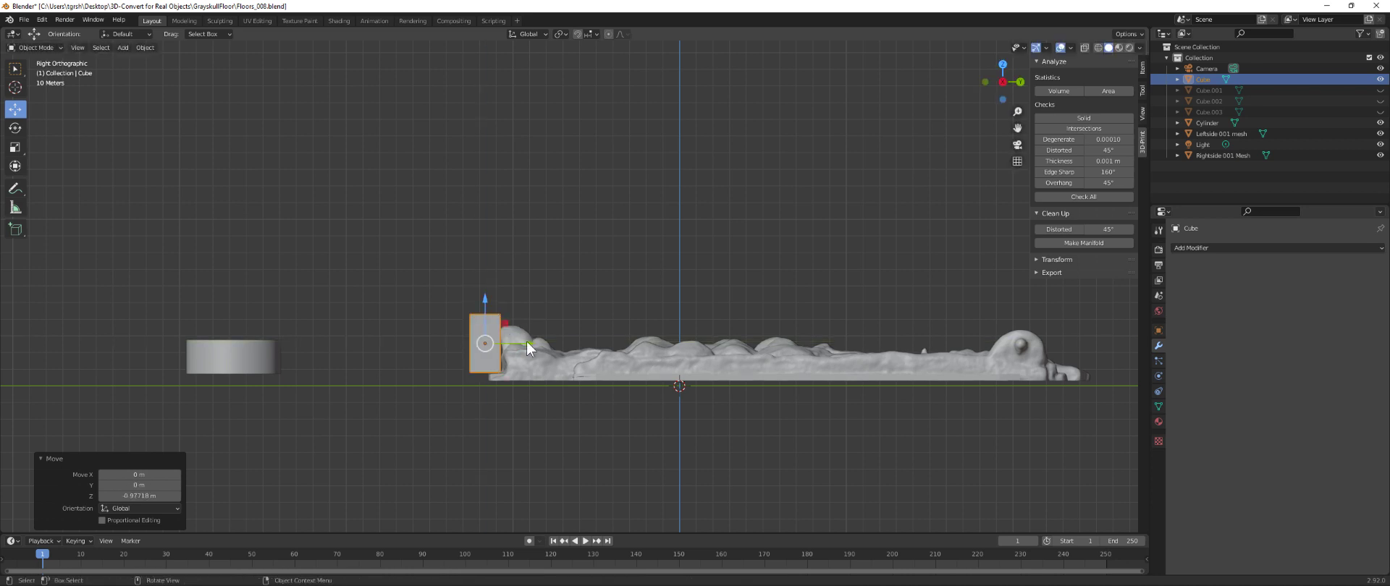
left_click_drag(528, 342, 533, 349)
left_click_drag(530, 345, 472, 354)
middle_click_drag(472, 355, 492, 388)
left_click(418, 436)
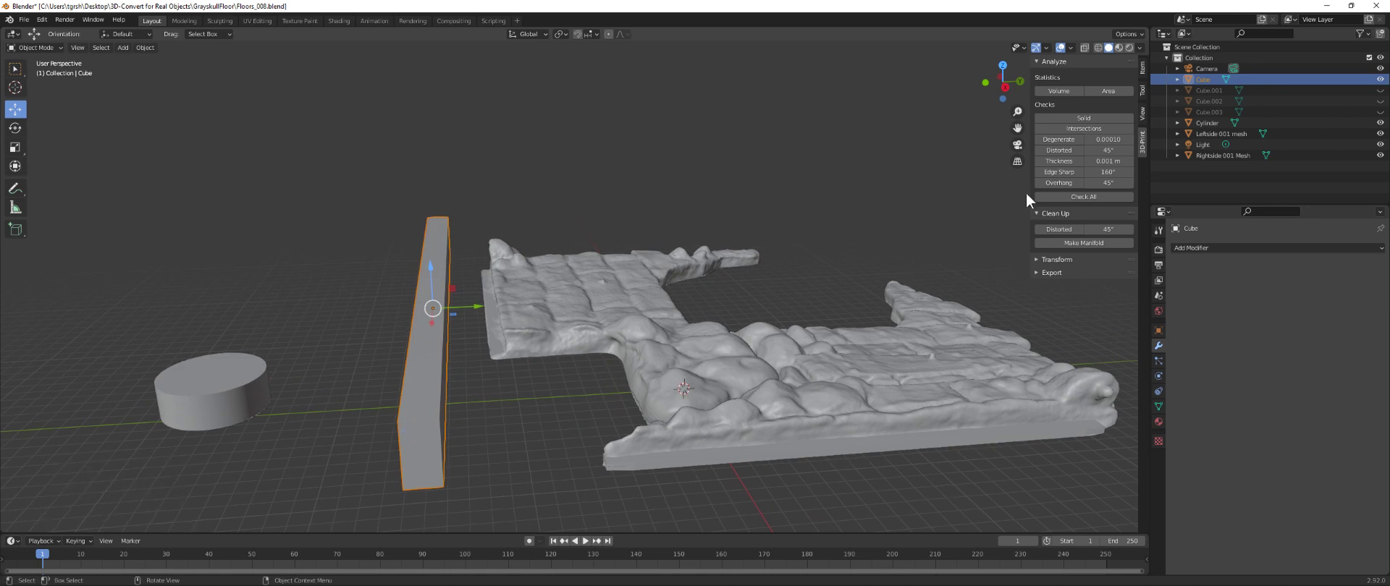
- Hide the cutter Cube and the Cylinder in the outliner
left_click(1380, 79)
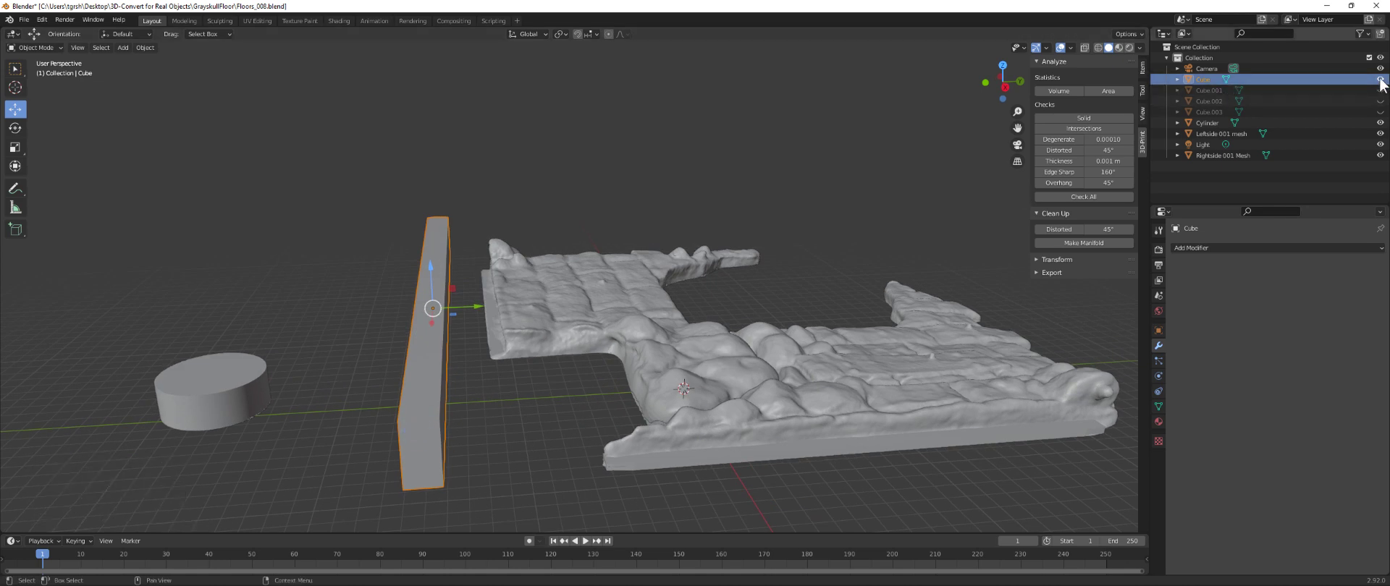
left_click(223, 399)
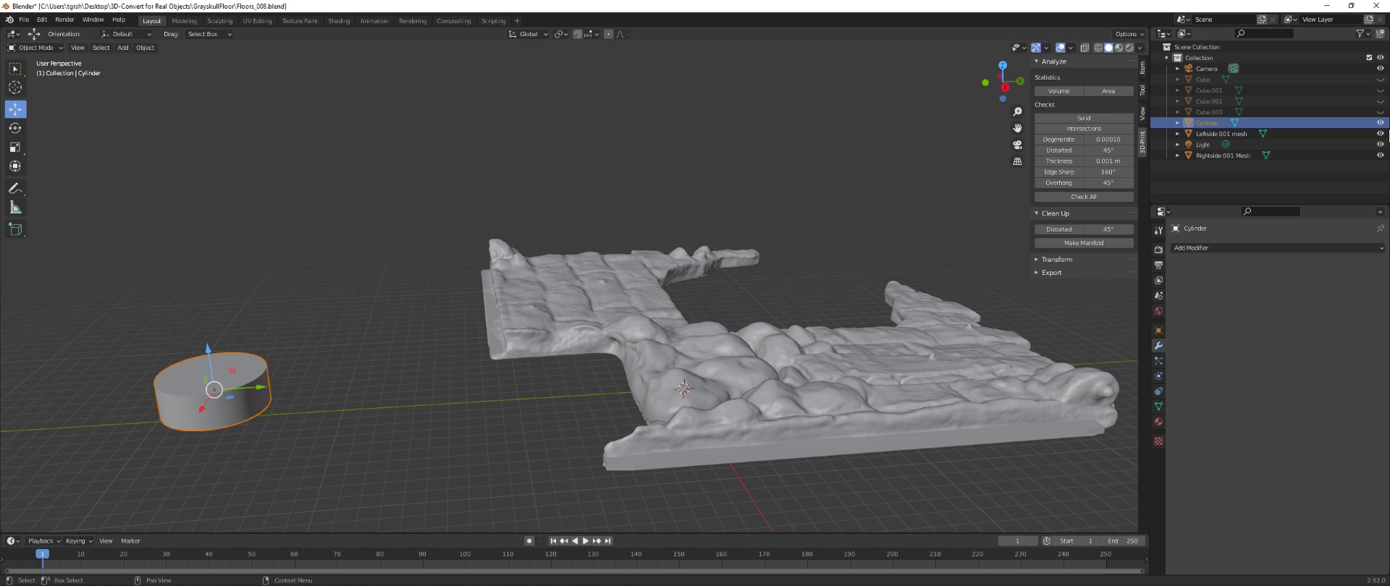
left_click(1378, 123)
middle_click_drag(334, 340, 587, 304)
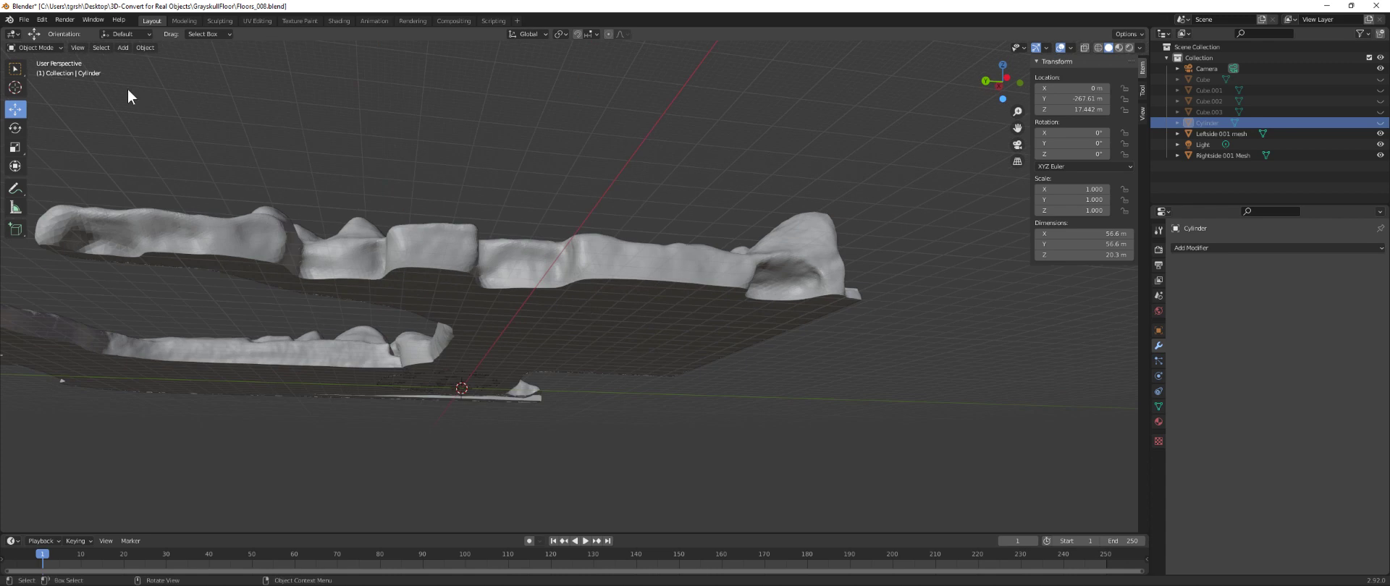
- Save the scene as a new version, Floors_009.blend
left_click(22, 20)
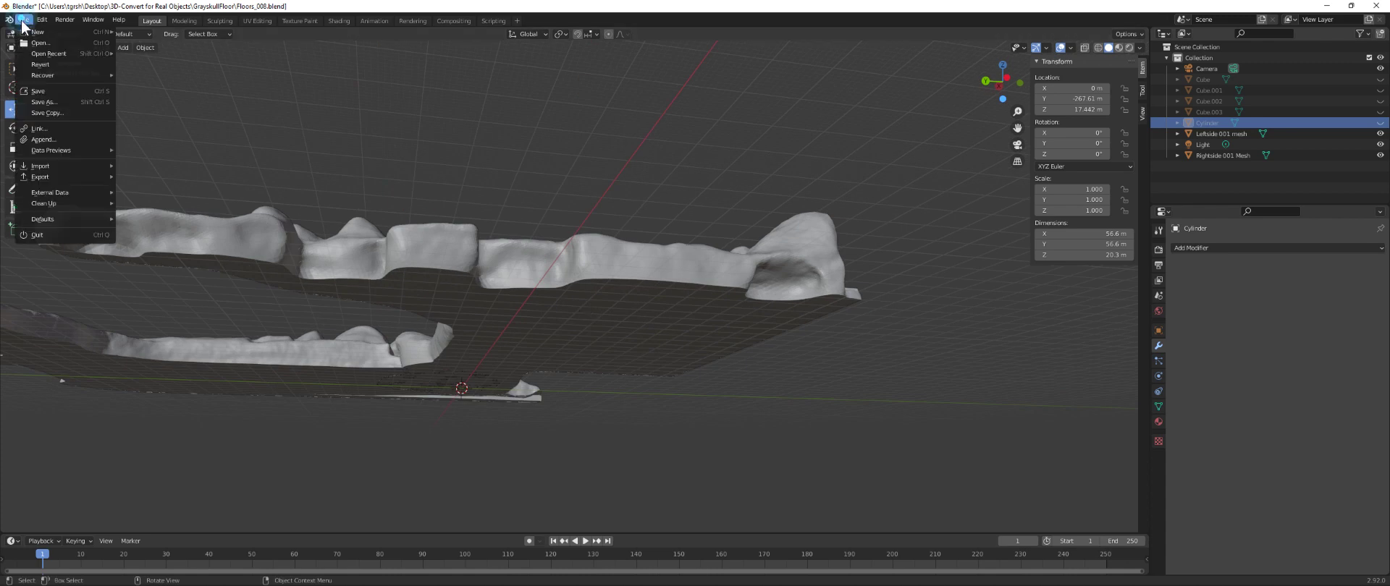
left_click(36, 102)
left_click(503, 144)
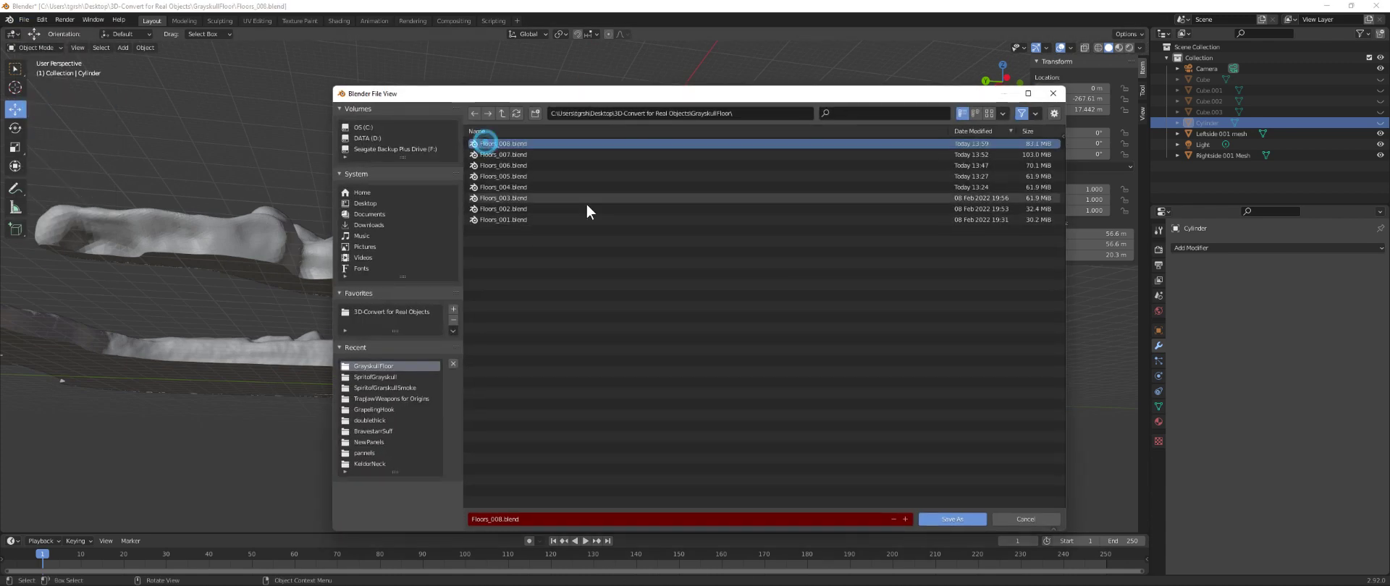
left_click(500, 519)
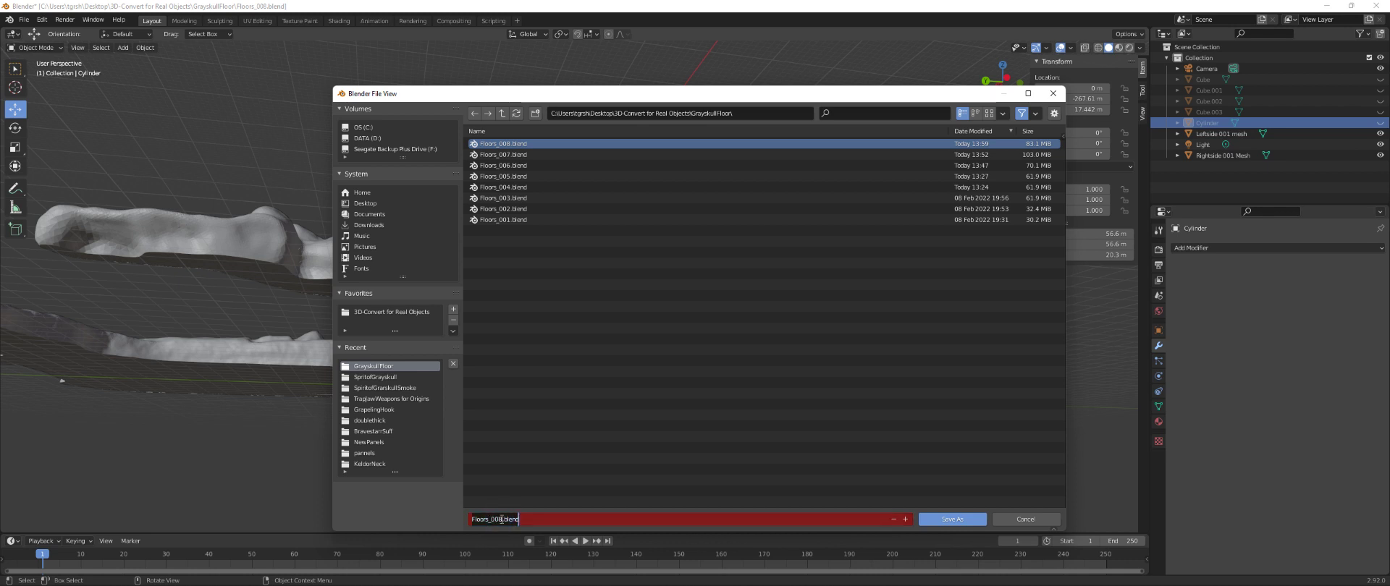
key("BackSpace")
type("9")
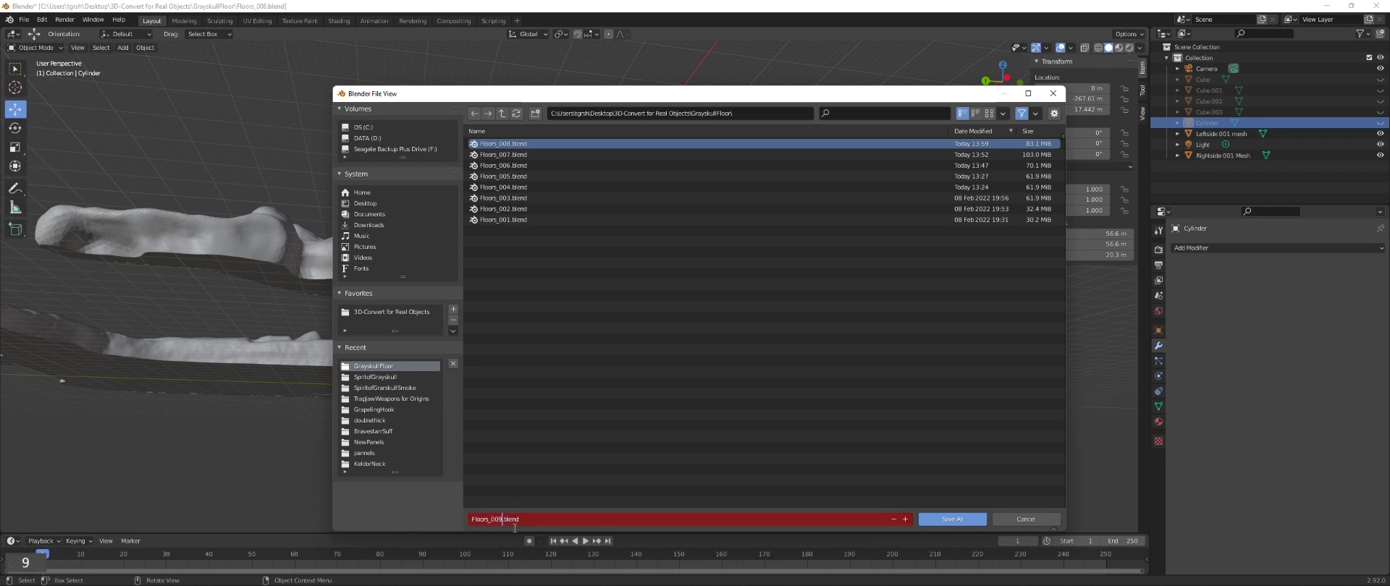
left_click(952, 519)
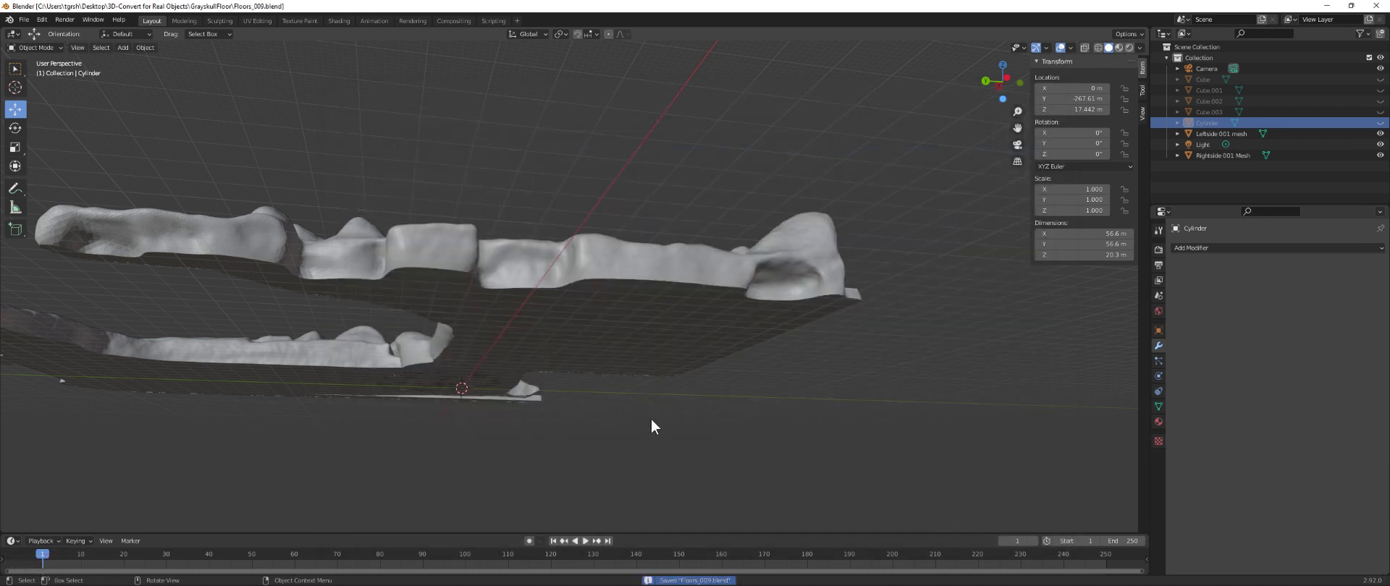
middle_click_drag(681, 413, 757, 450)
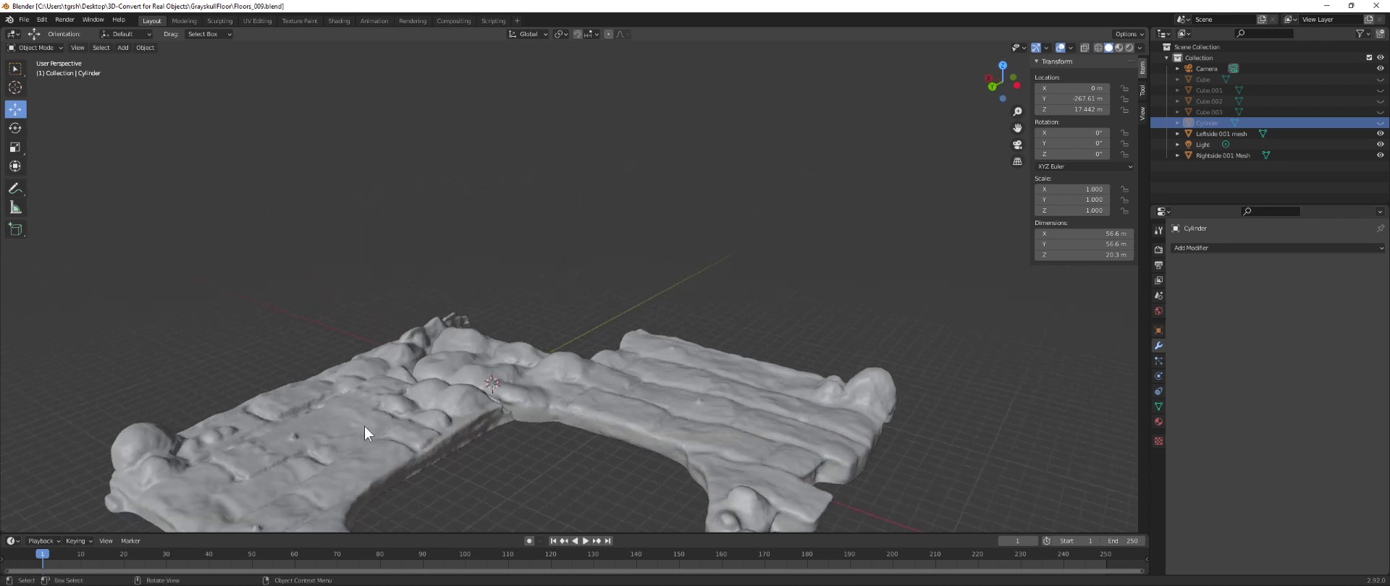
- Select the Rightside 001 Mesh floor half and switch it into Sculpt Mode
middle_click_drag(675, 458, 466, 441)
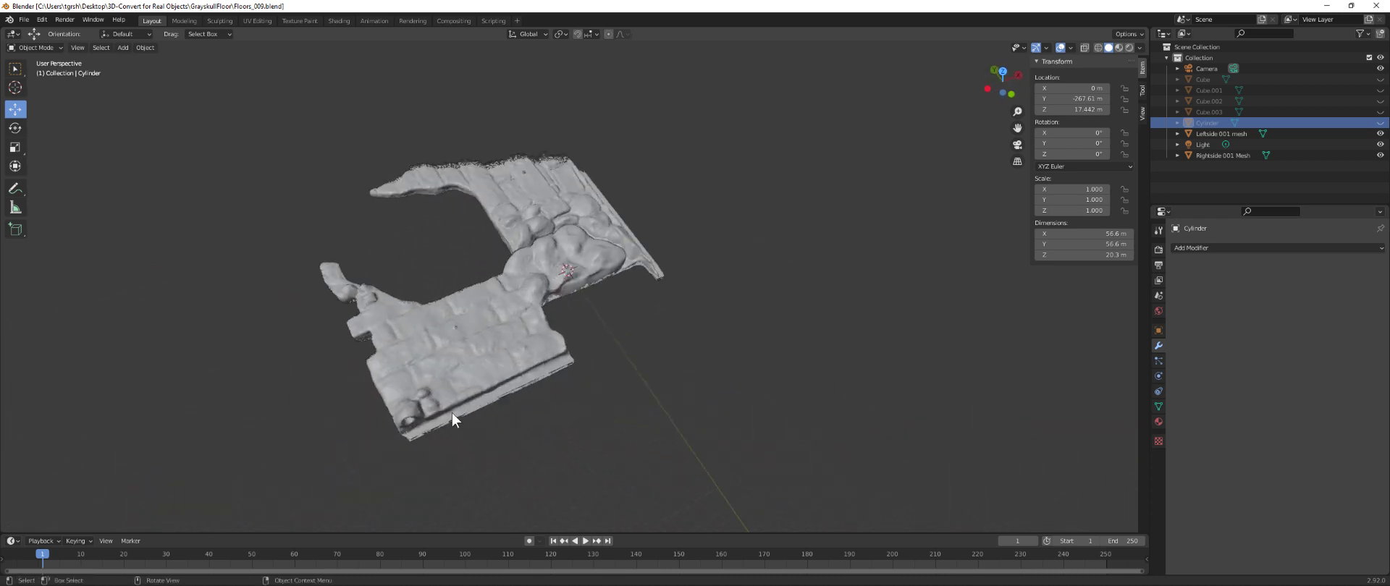
scroll(453, 375, "up", 6)
middle_click_drag(404, 385, 419, 396)
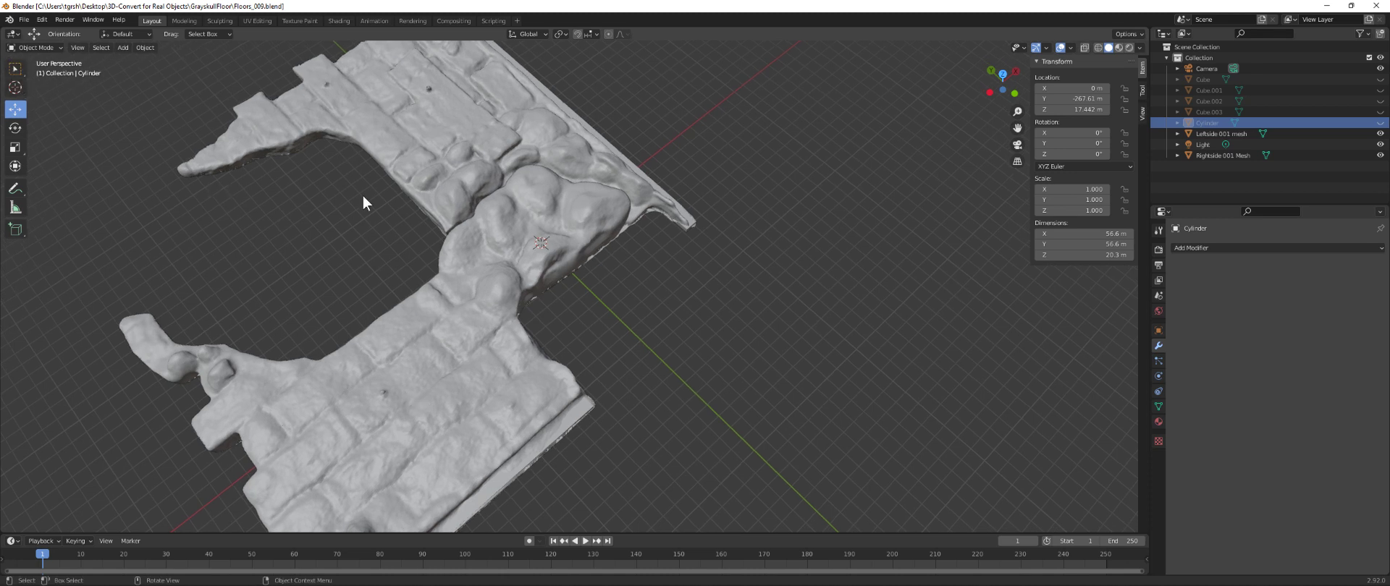
left_click(454, 350)
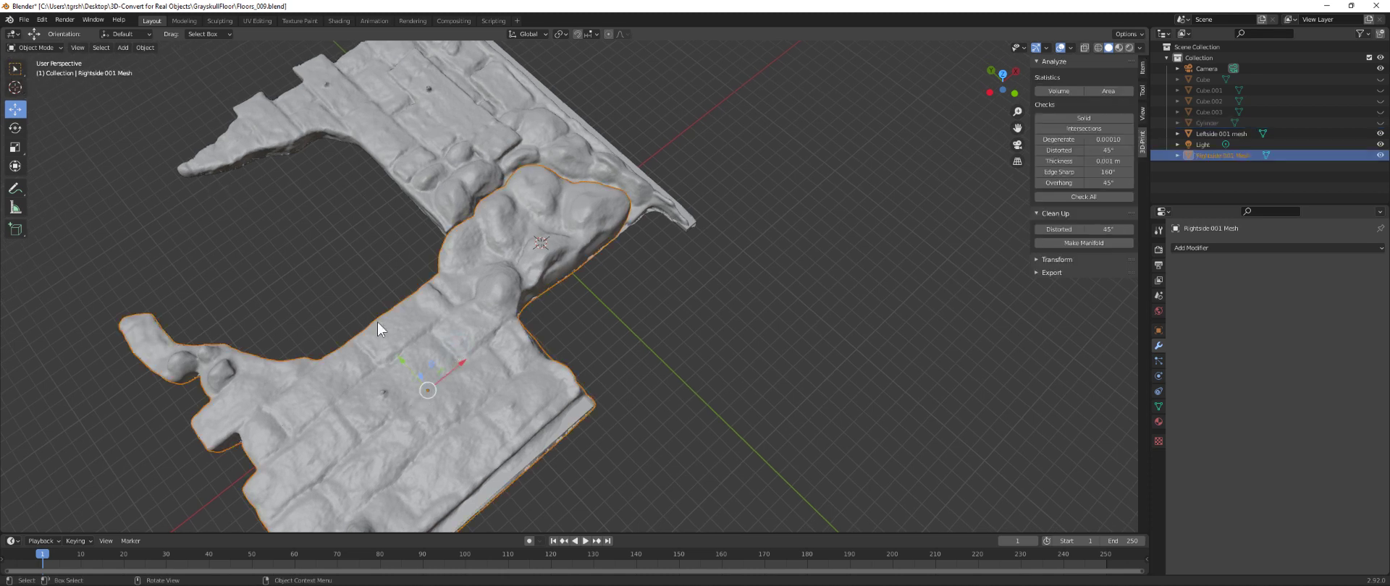
left_click(58, 47)
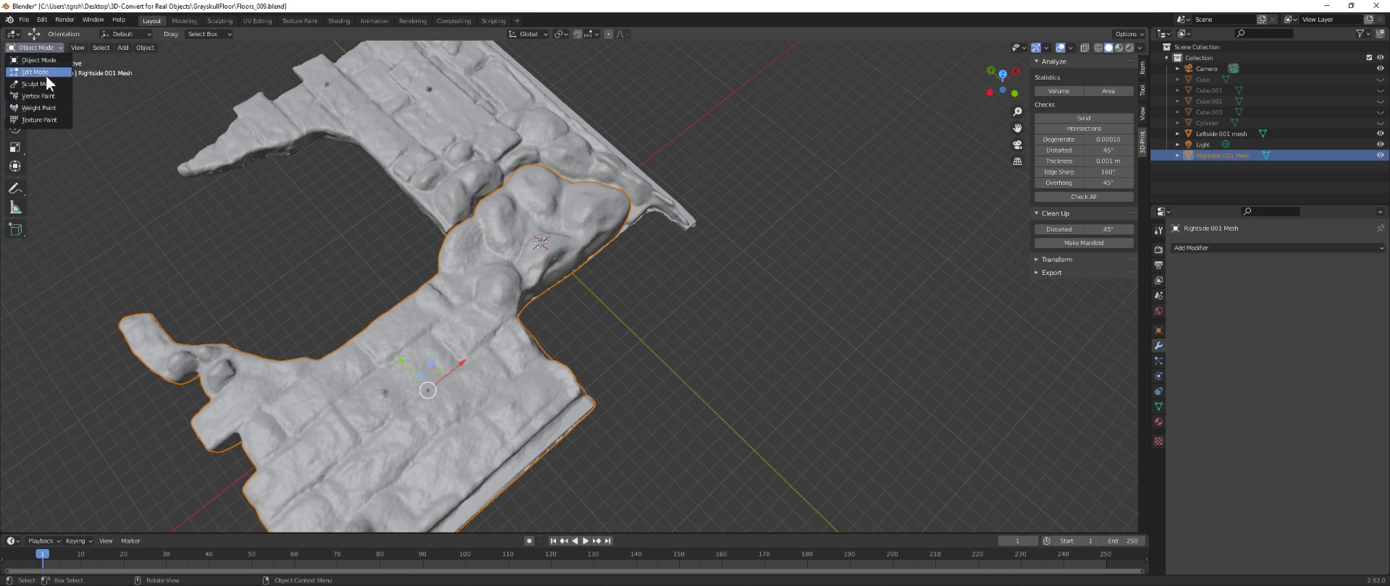
left_click(42, 84)
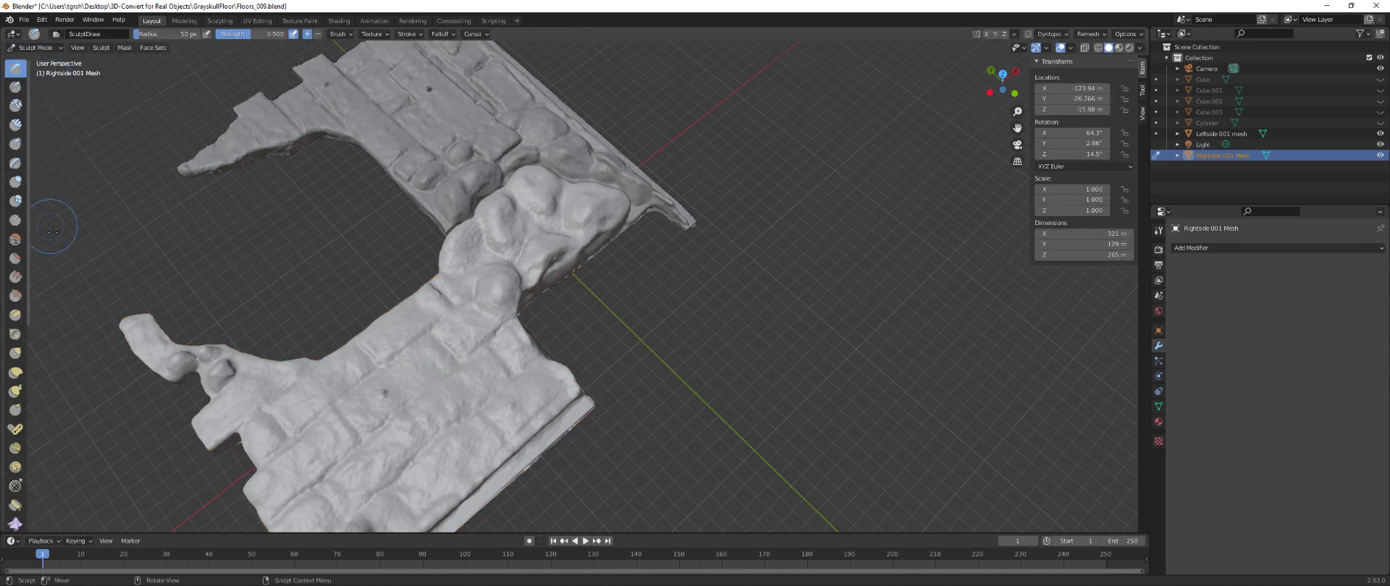
- Pick the Flatten/Contrast sculpt brush and view the floor half from the top
left_click(15, 258)
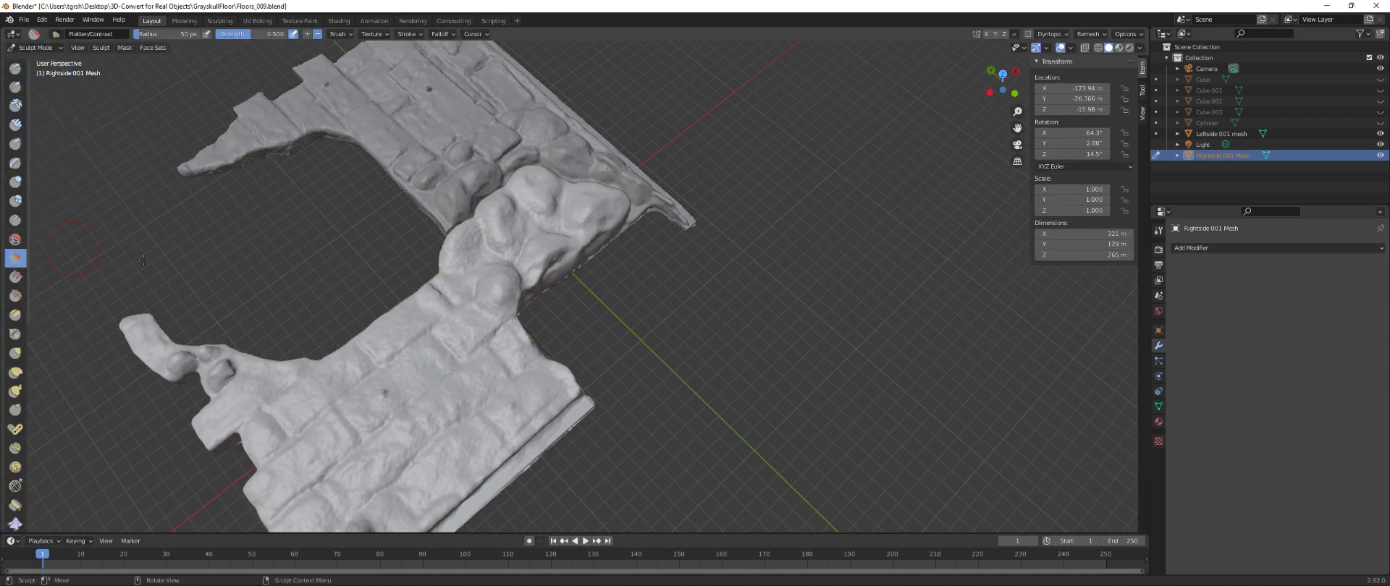
scroll(396, 390, "up", 3)
middle_click_drag(384, 420, 701, 232)
left_click_drag(1016, 127, 458, 465)
scroll(459, 332, "up", 4)
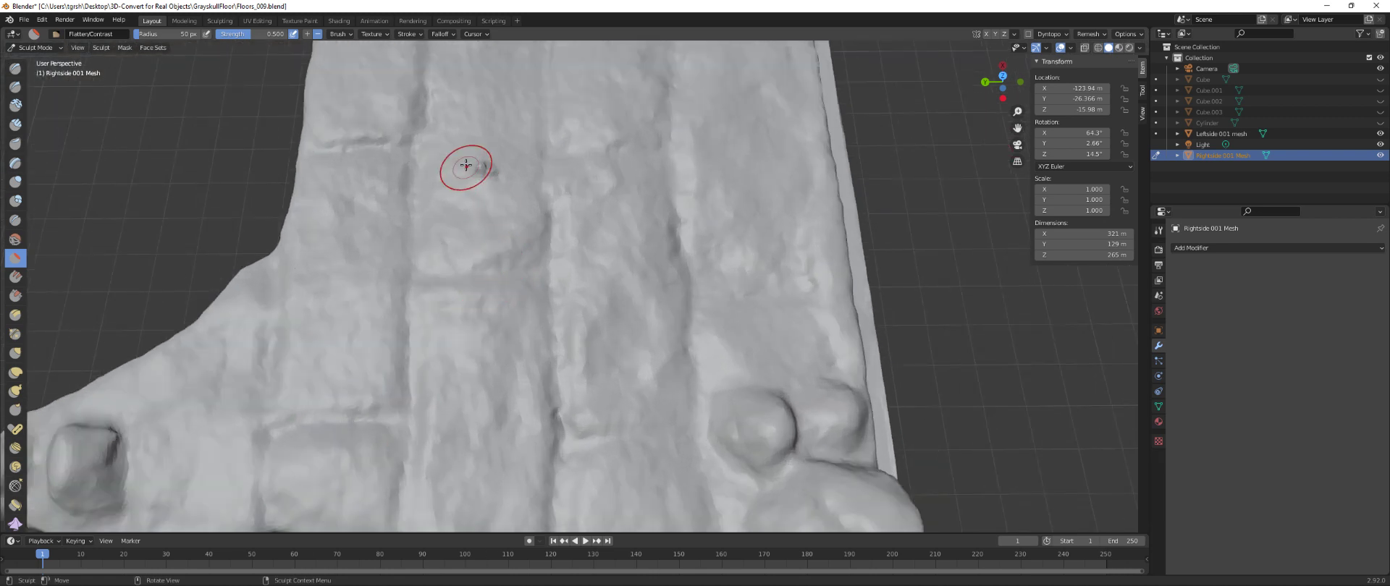
left_click(1004, 75)
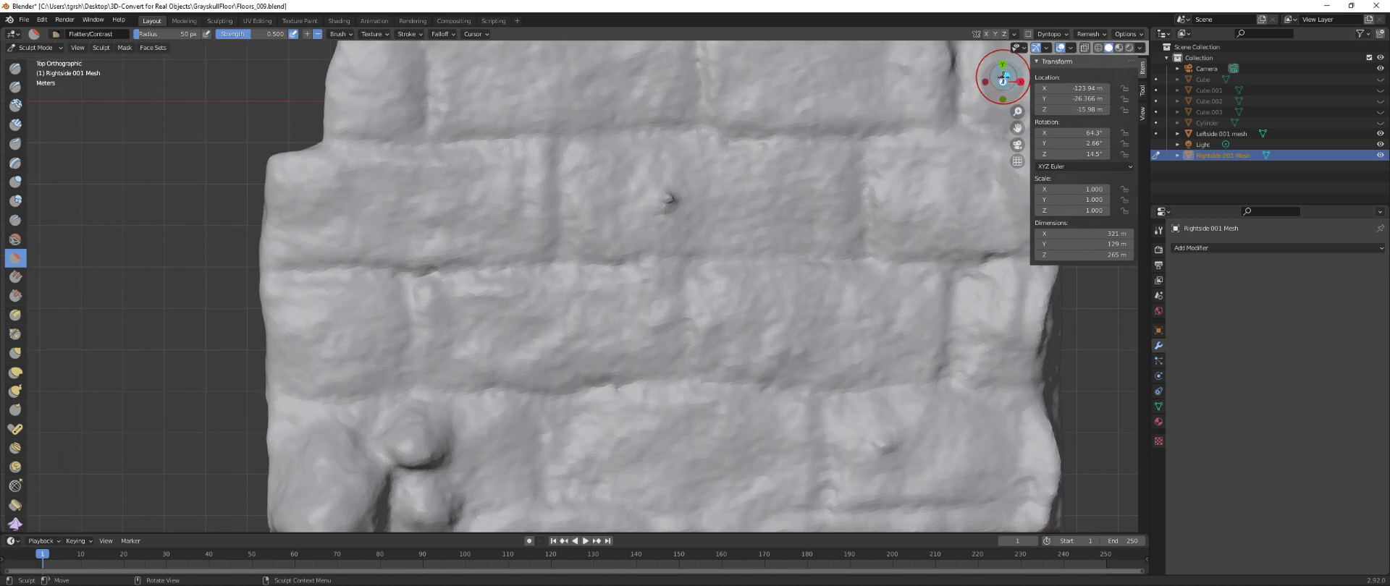
- Adjust the brush radius and stroke over the stone's bump to flatten it
right_click(668, 199)
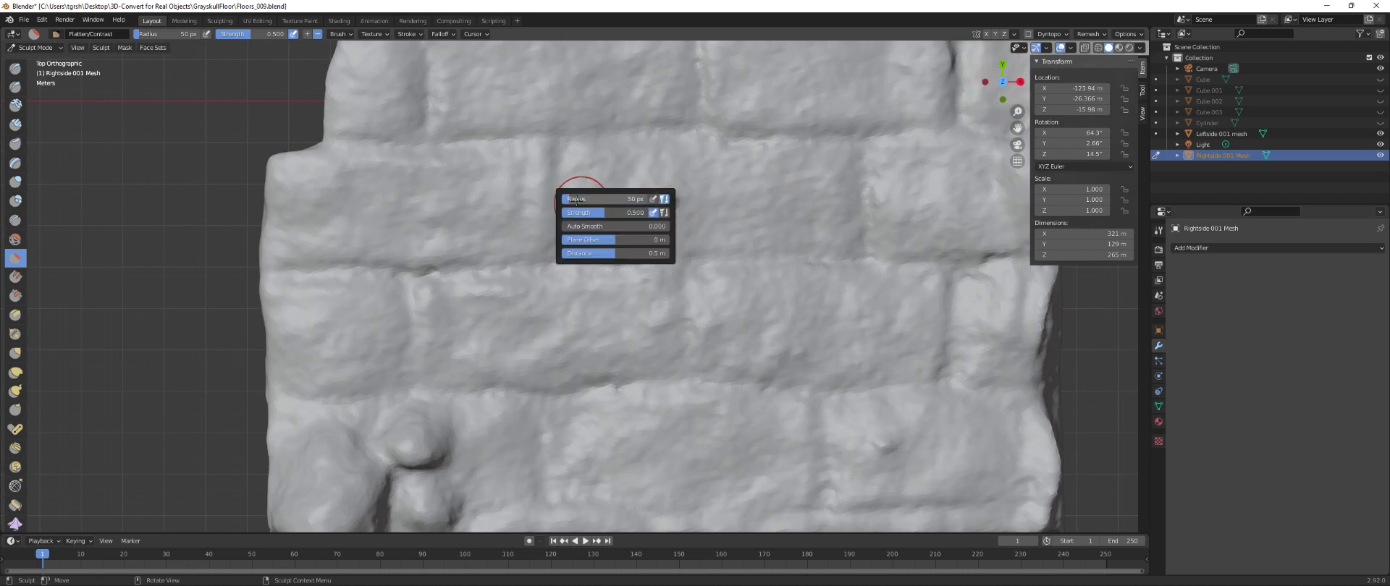
mouse_move(574, 199)
left_mouse_down()
mouse_move(596, 213)
mouse_move(576, 212)
left_mouse_up()
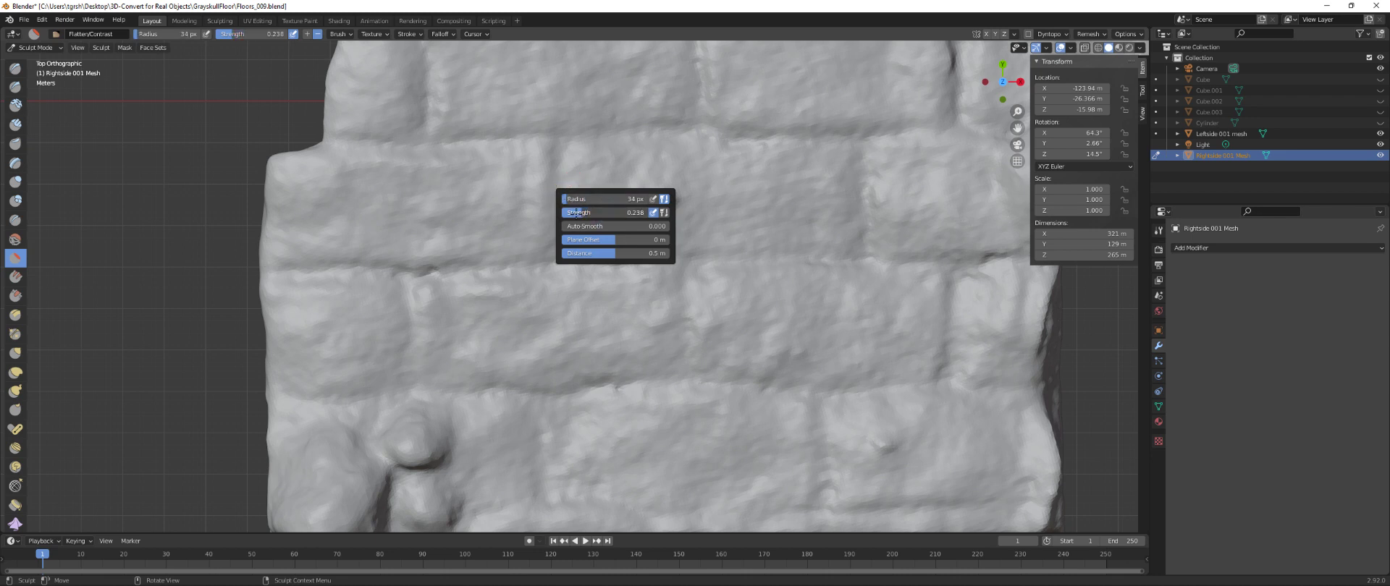
left_click(668, 199)
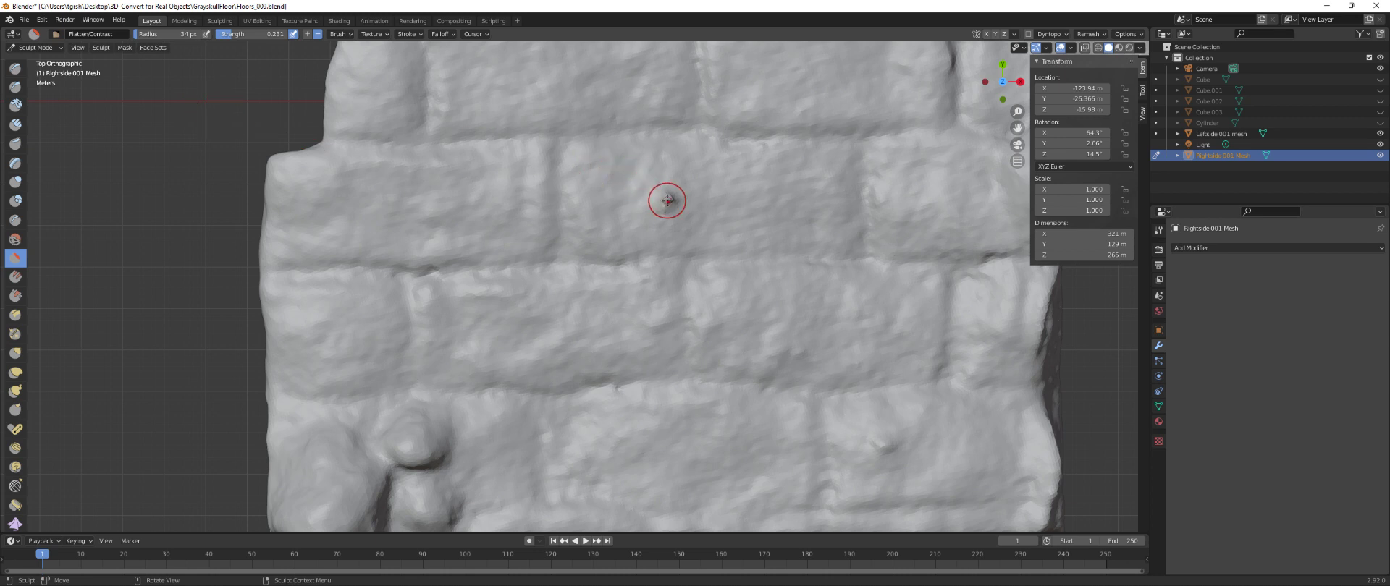
left_click_drag(669, 199, 688, 217)
mouse_move(688, 218)
middle_mouse_down()
mouse_move(670, 196)
mouse_move(686, 173)
middle_mouse_up()
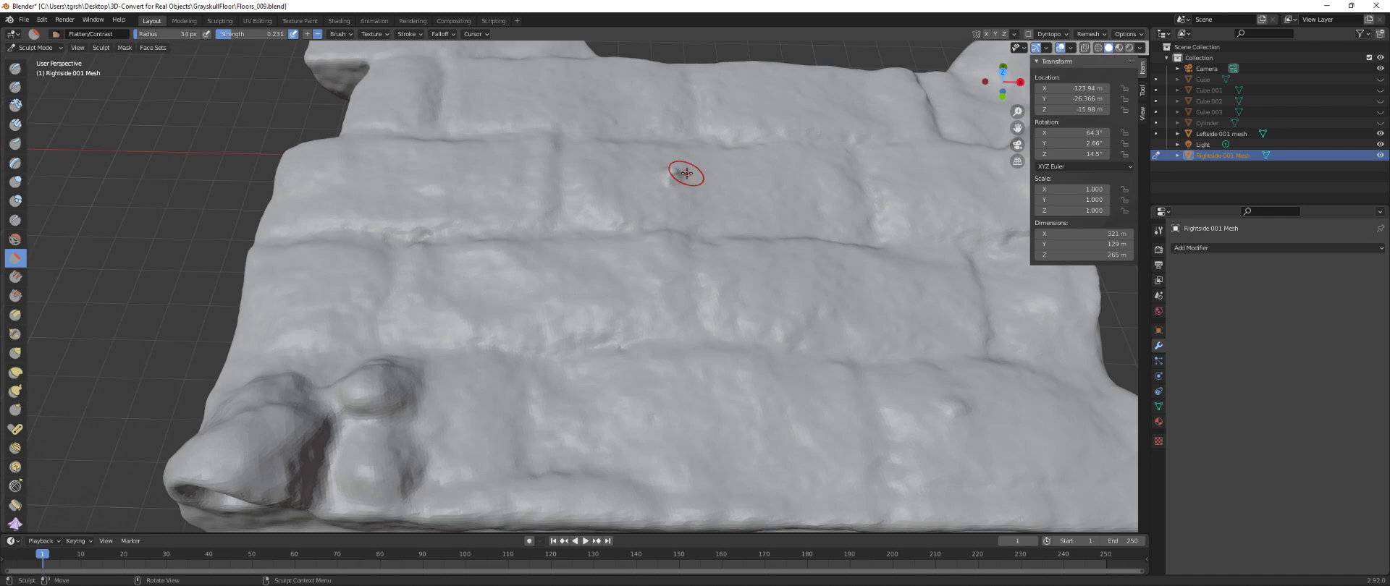
left_click_drag(673, 170, 676, 171)
left_click_drag(668, 171, 680, 179)
right_click(670, 171)
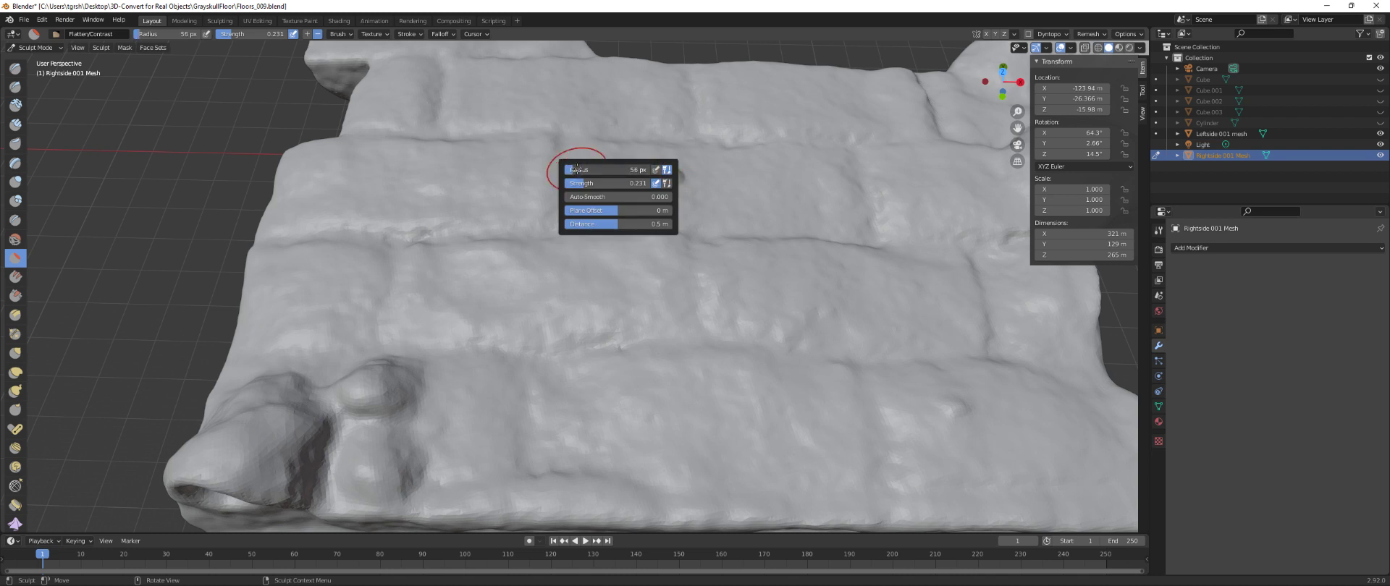
- Set brush strength to 0.256 and radius to 46 px, then flatten a small bump
left_click_drag(577, 169, 583, 168)
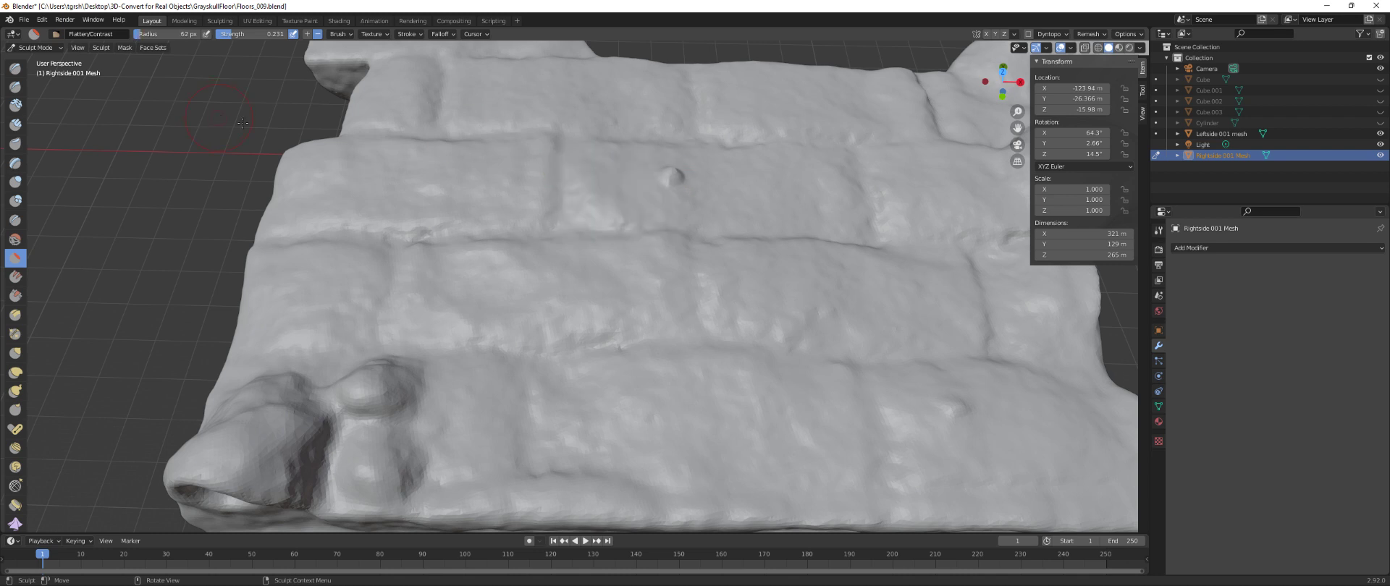
left_click_drag(671, 173, 673, 173)
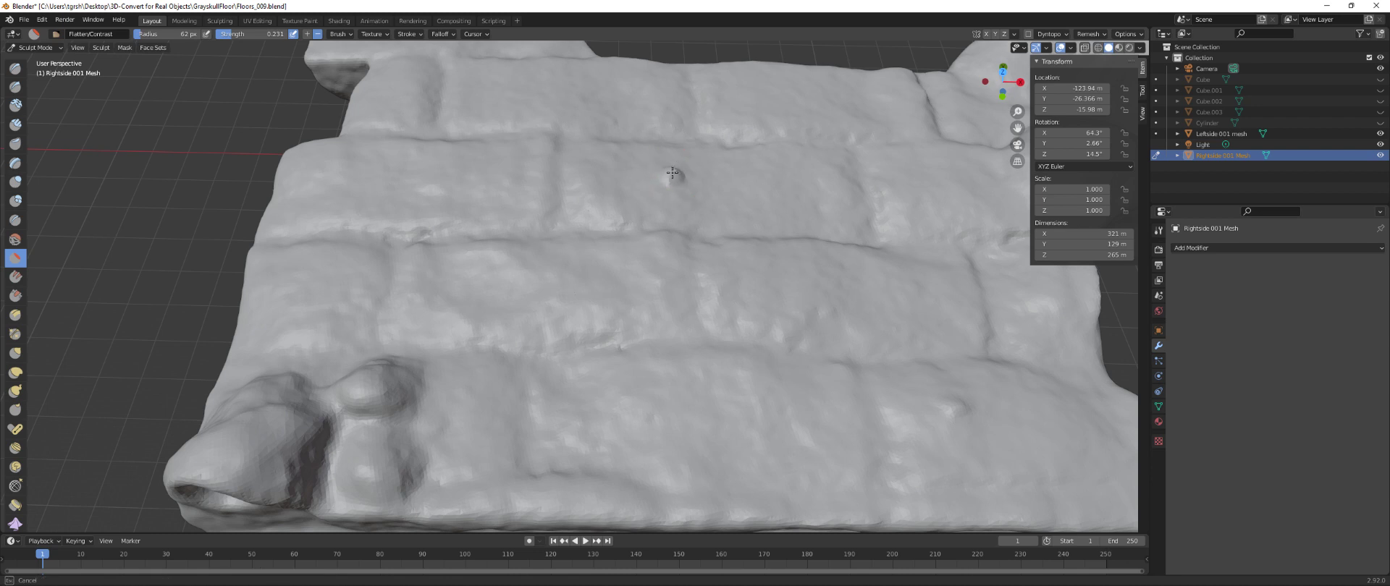
left_click_drag(676, 170, 667, 176)
right_click(656, 176)
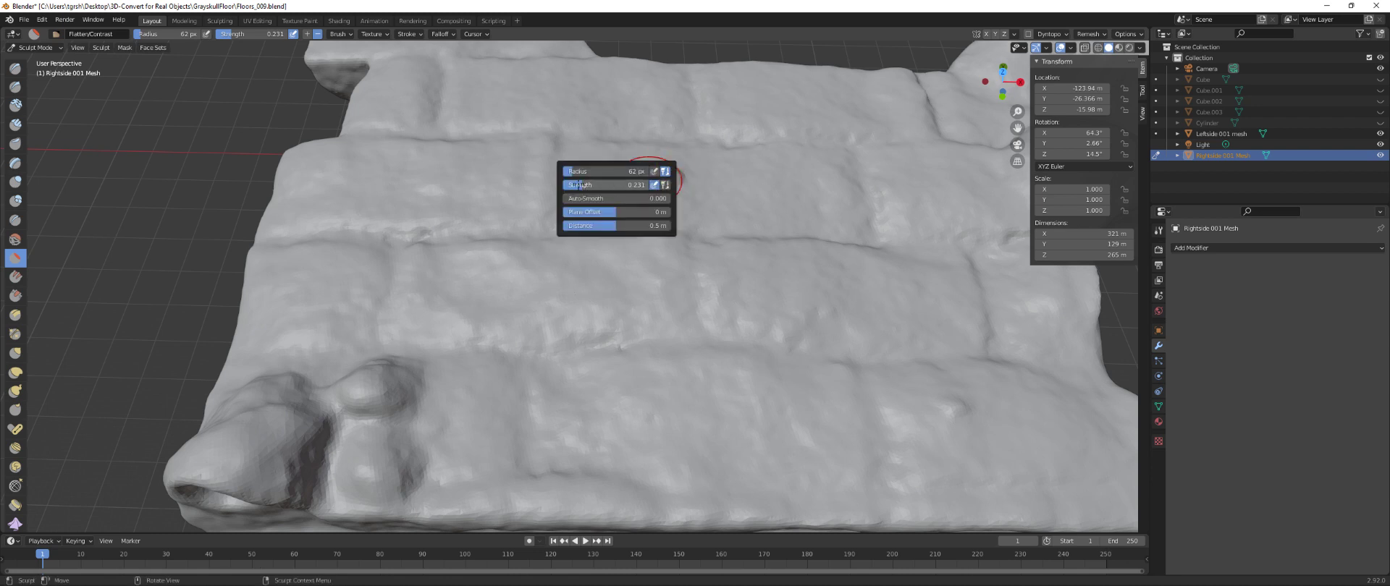
left_click_drag(582, 185, 590, 186)
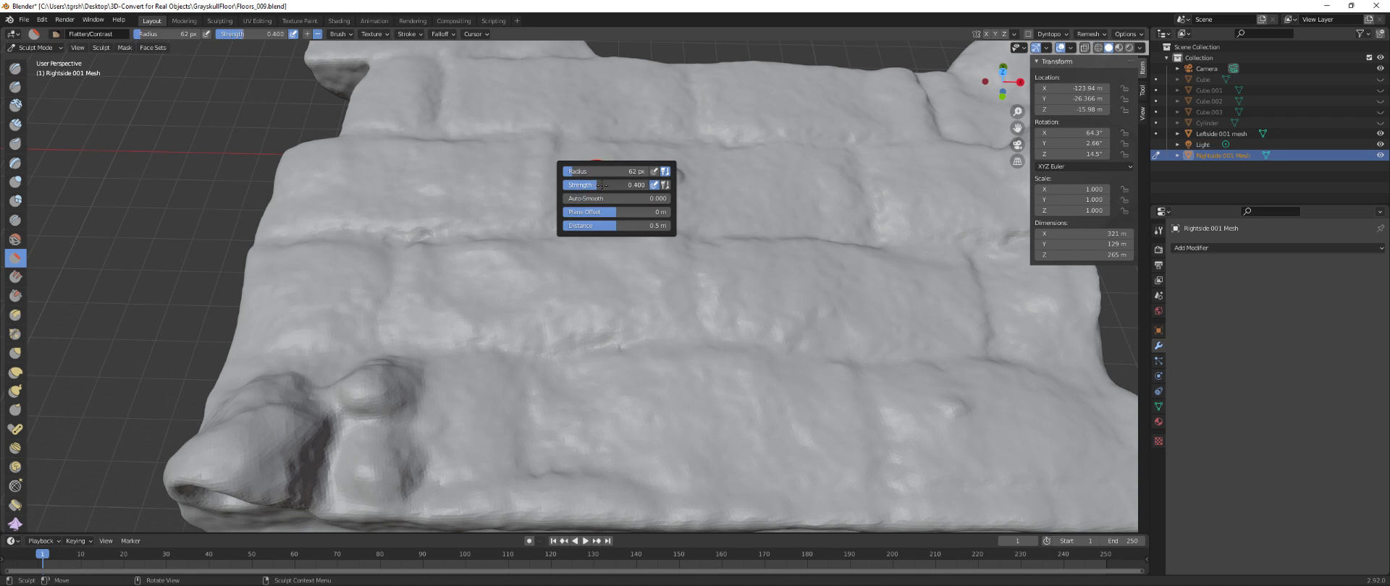
left_click_drag(572, 171, 563, 170)
left_click(103, 84)
left_click_drag(661, 174, 668, 177)
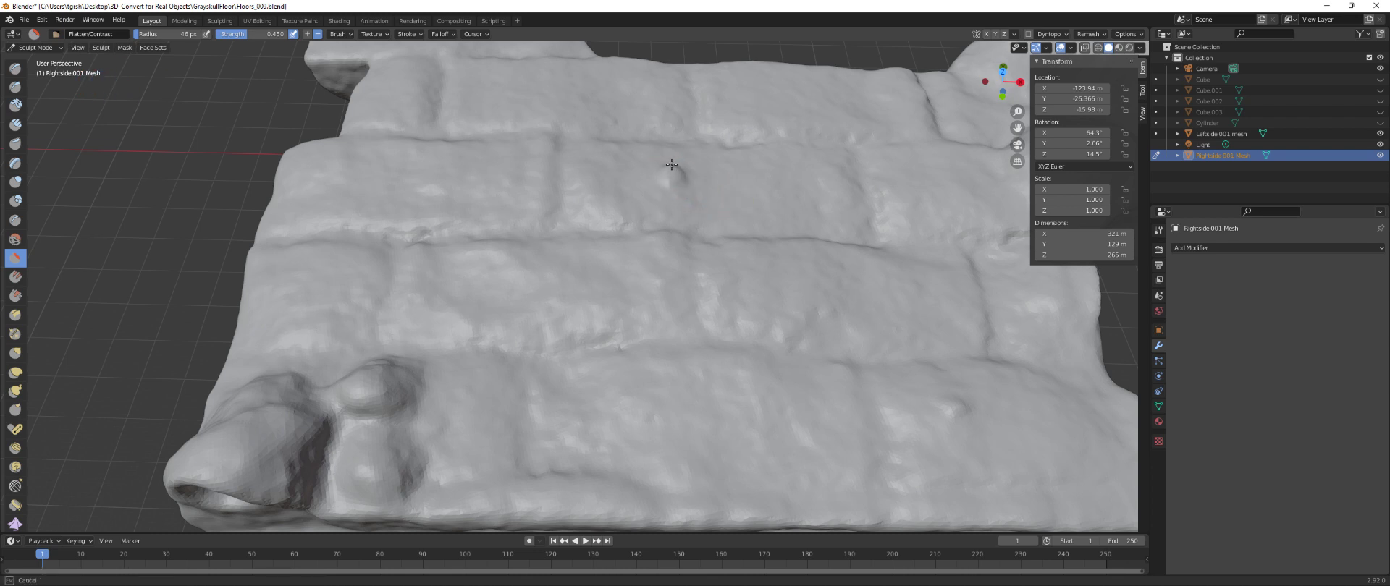
- Enlarge the brush radius to 105 px and flatten the round bump on the brick
middle_click_drag(666, 176, 673, 215)
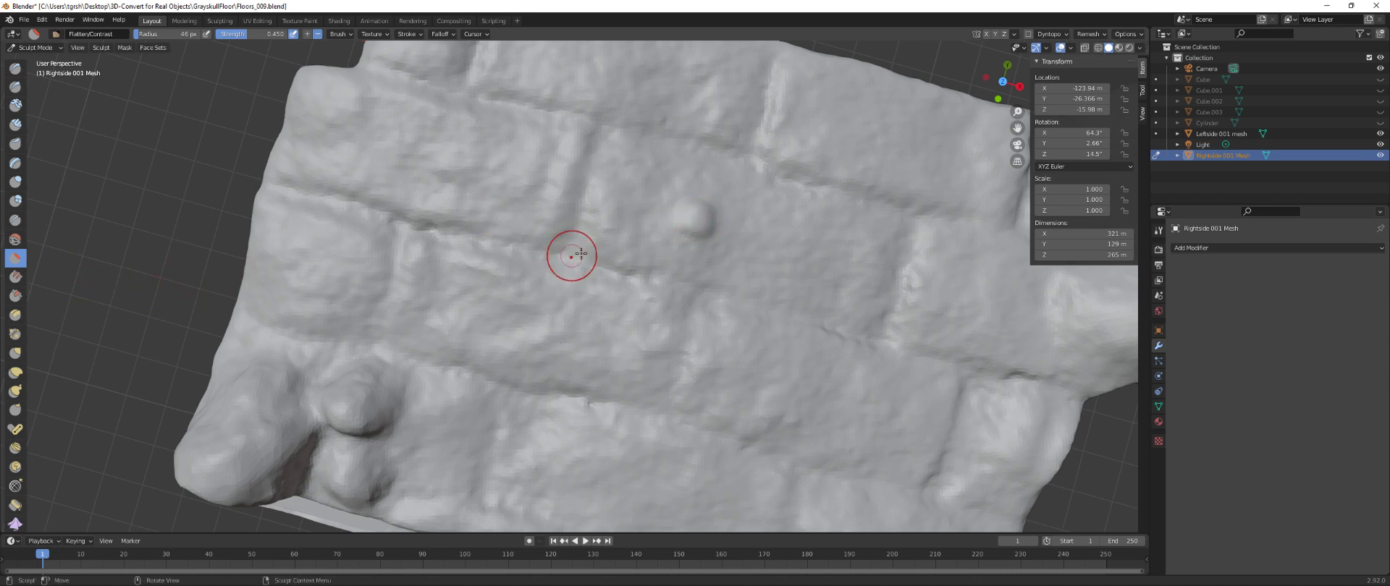
right_click(689, 221)
left_click_drag(590, 221, 673, 221)
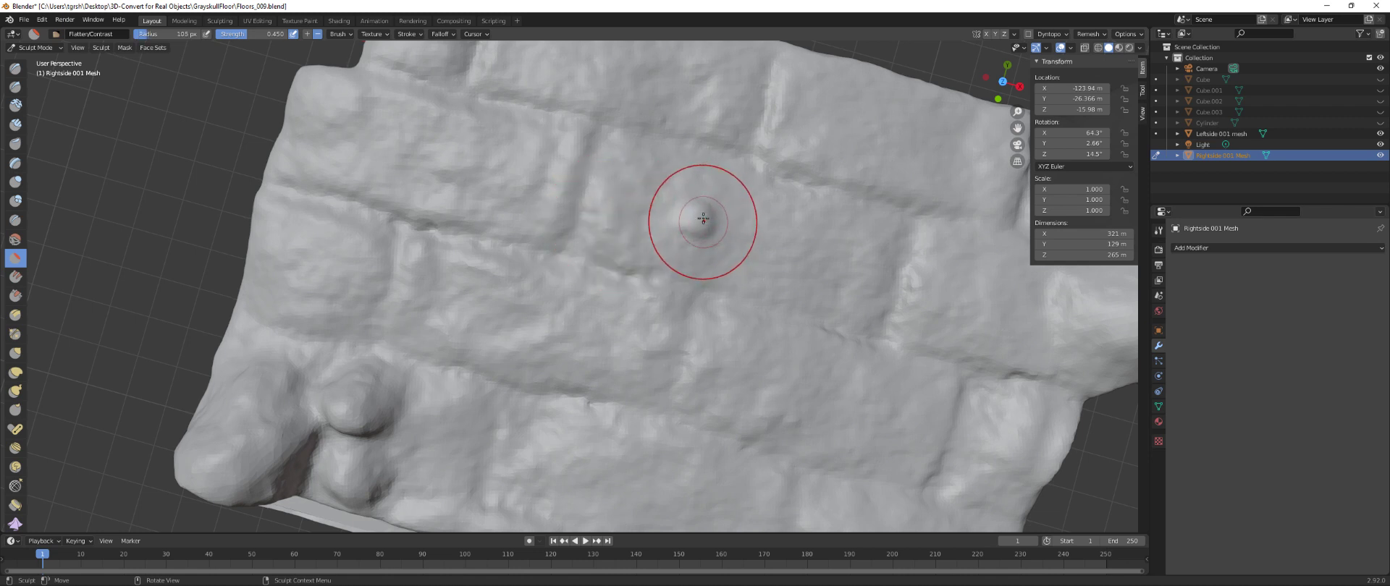
mouse_move(704, 226)
middle_mouse_down()
mouse_move(694, 204)
mouse_move(708, 207)
middle_mouse_up()
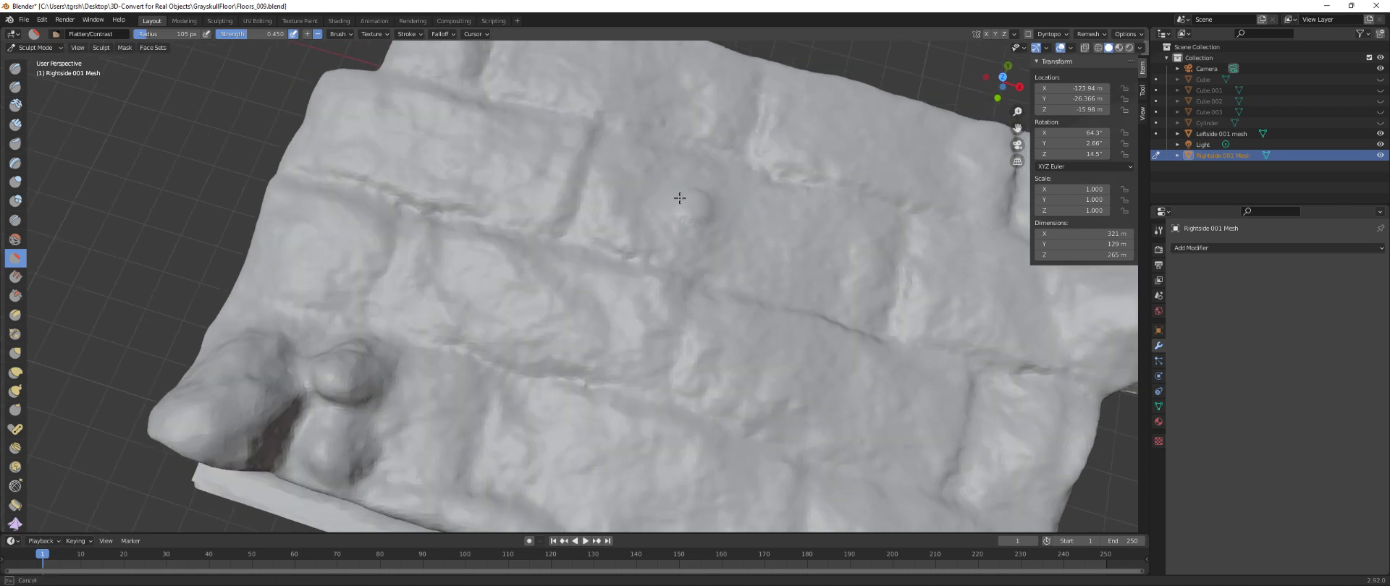
mouse_move(704, 195)
middle_mouse_down()
mouse_move(725, 202)
mouse_move(713, 205)
middle_mouse_up()
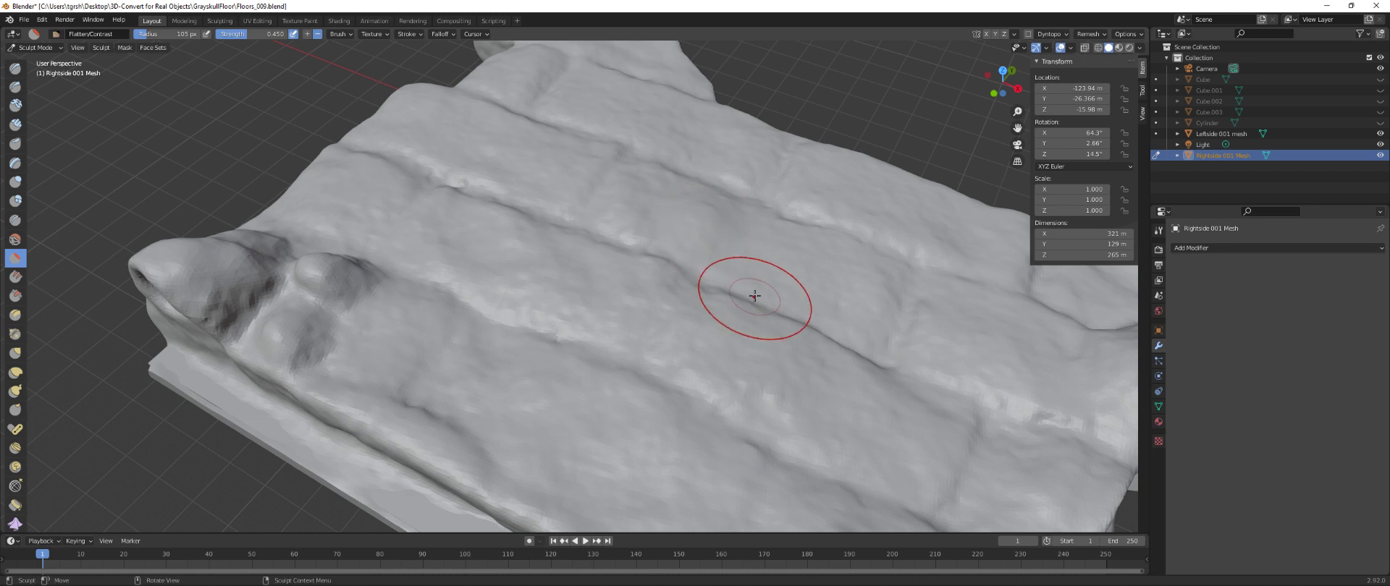
scroll(802, 380, "down", 2)
scroll(801, 380, "down", 2)
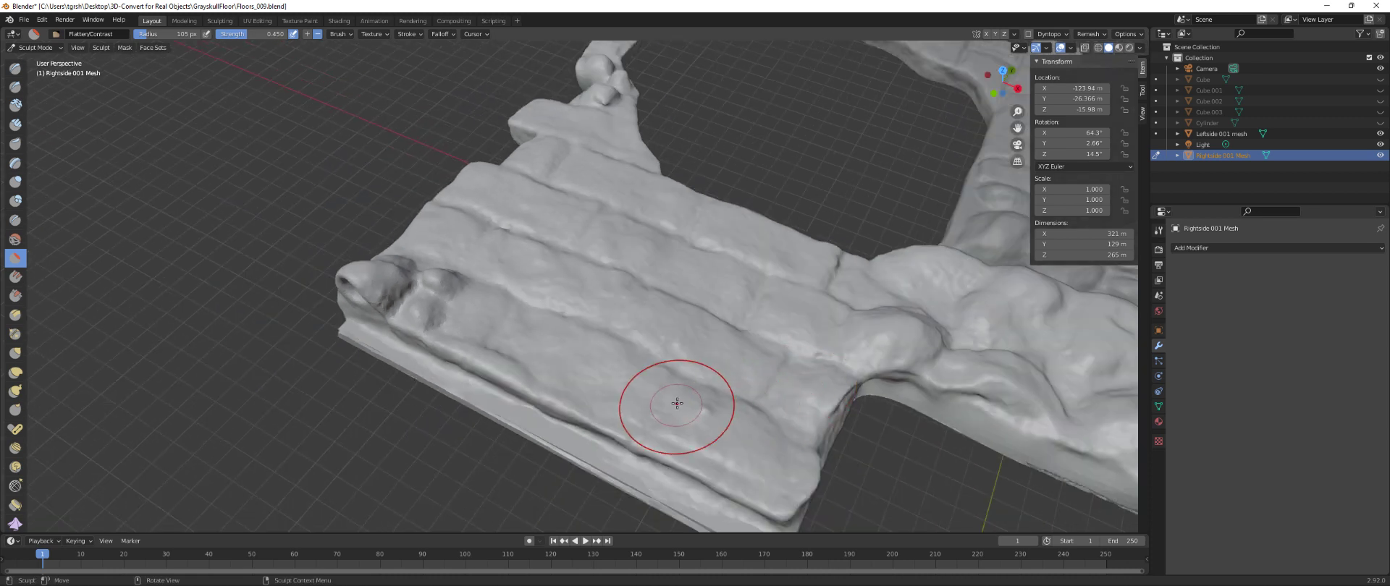
middle_click_drag(698, 403, 702, 412)
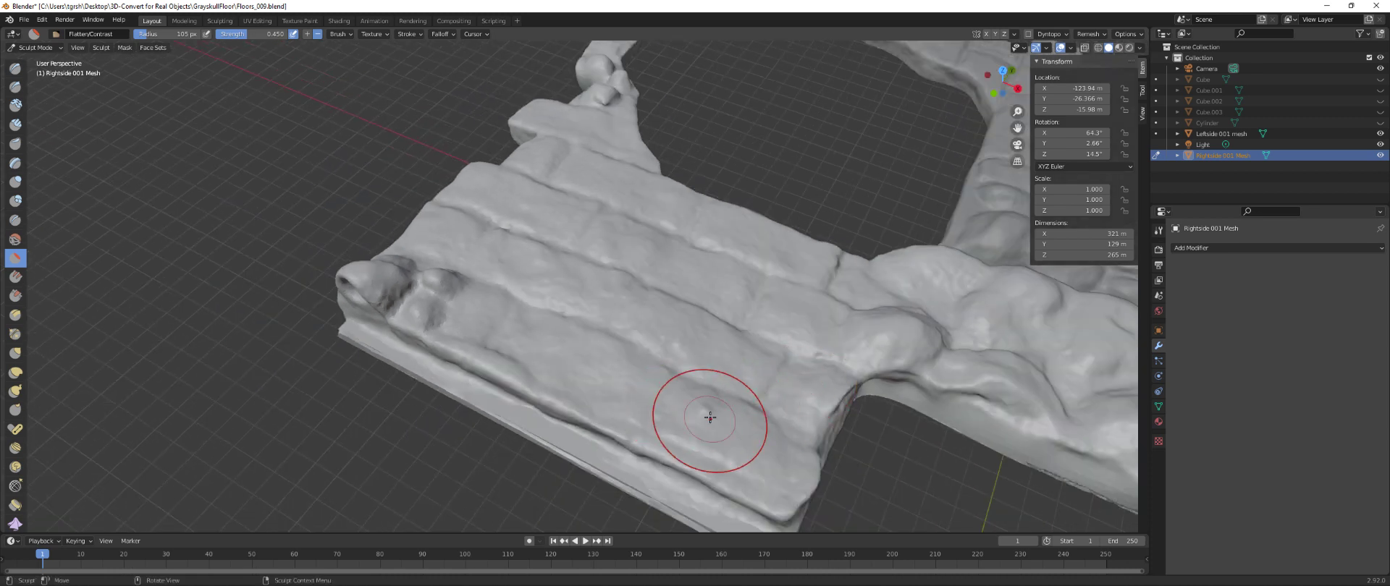
scroll(707, 403, "up", 3)
middle_click_drag(778, 482, 783, 480)
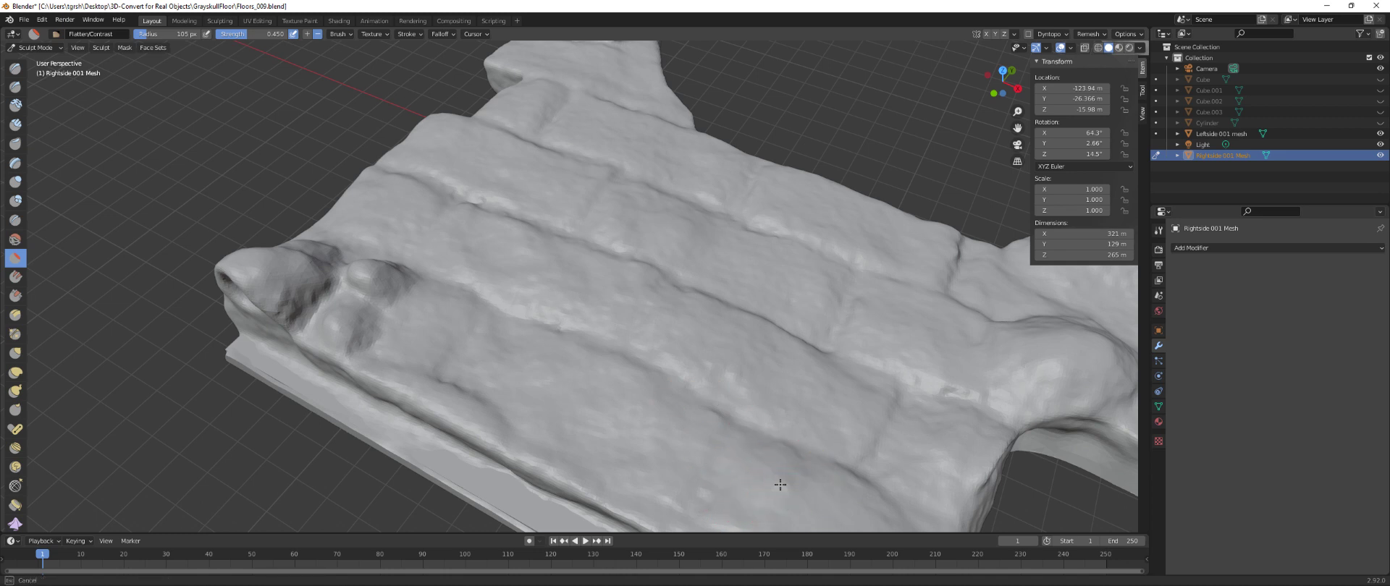
middle_click_drag(793, 491, 799, 482)
scroll(796, 488, "down", 3)
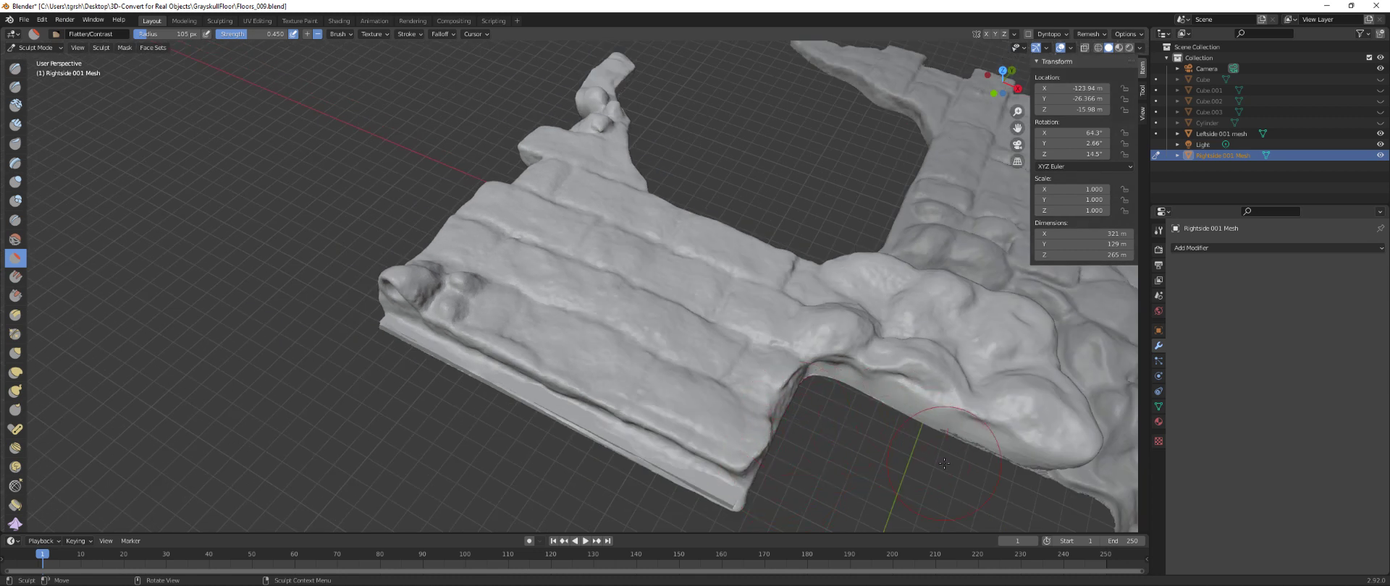
- Switch the Rightside 001 mesh from Sculpt Mode back to Object Mode
left_click(54, 48)
left_click(33, 59)
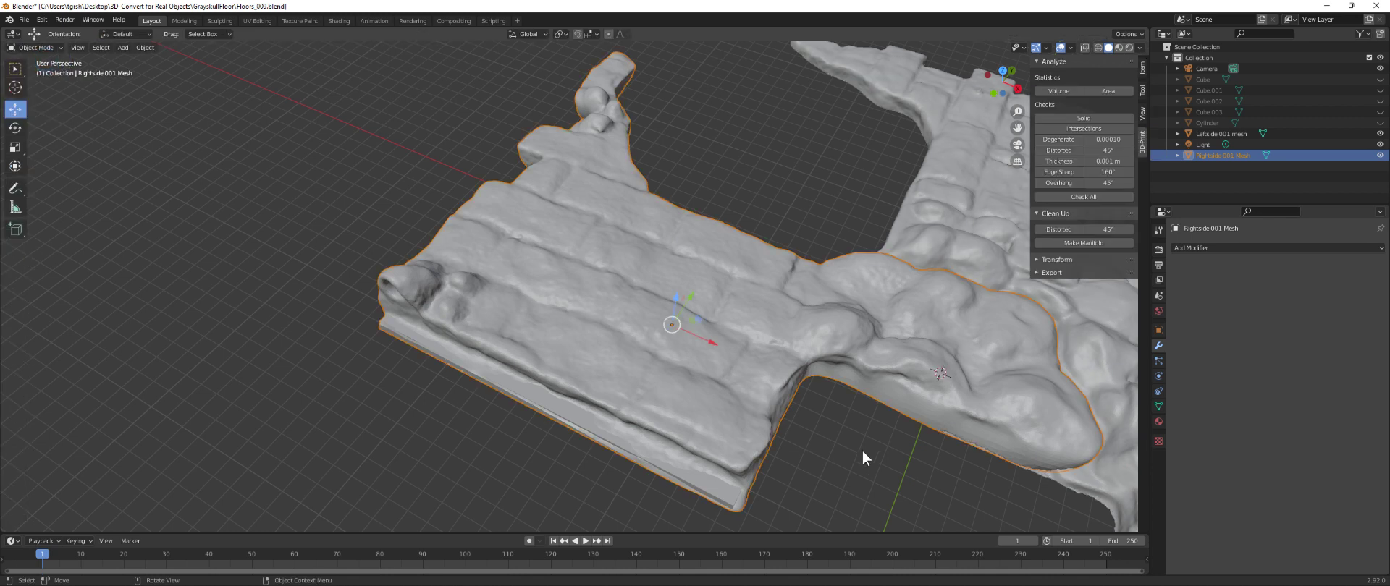
right_click(924, 451)
- Bring the left floor half into a top-down view and select the Leftside 001 mesh
middle_click_drag(834, 453, 757, 419)
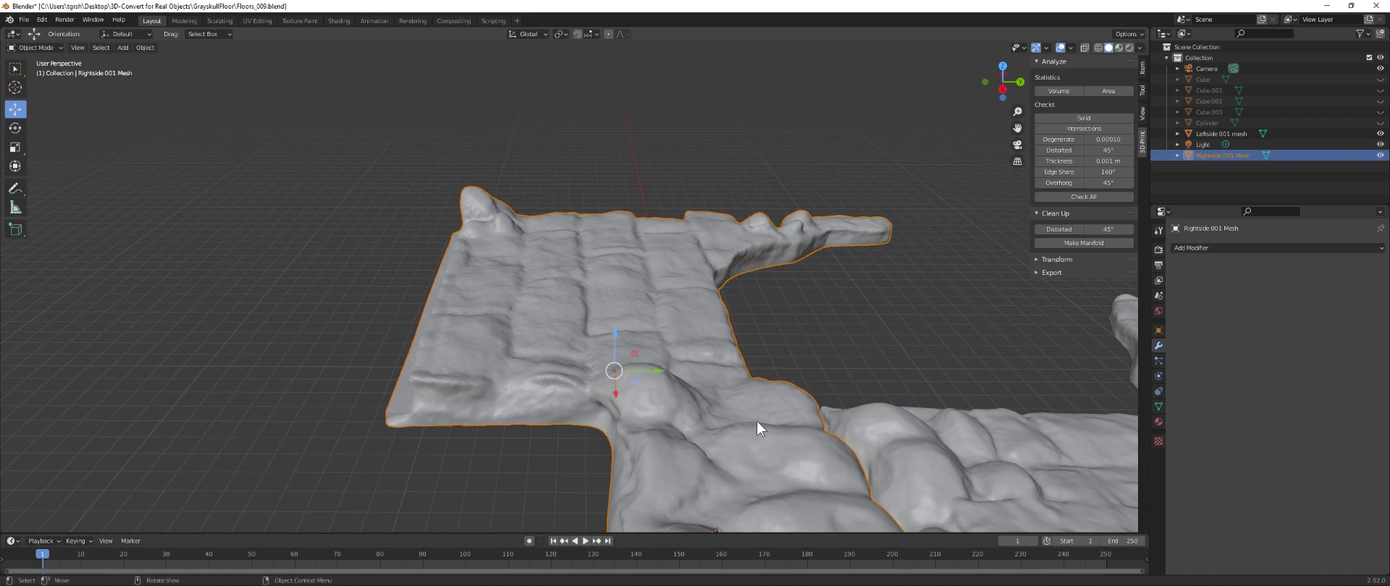
middle_click_drag(1017, 127, 1064, 373)
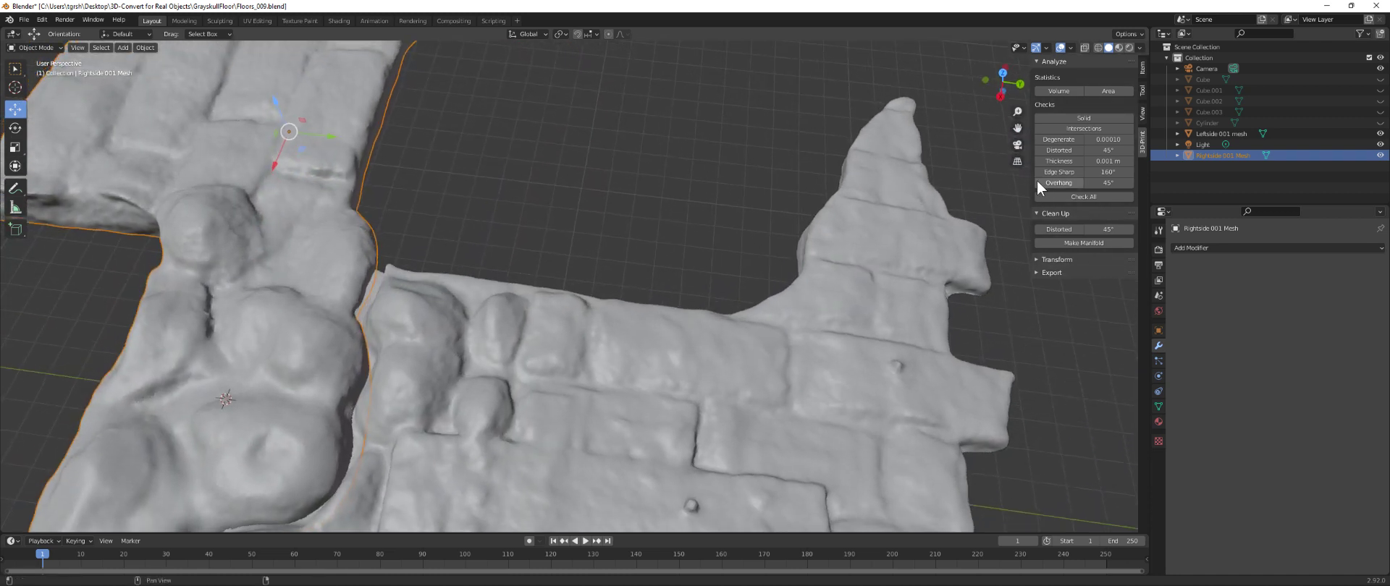
left_click_drag(1017, 127, 1038, 276)
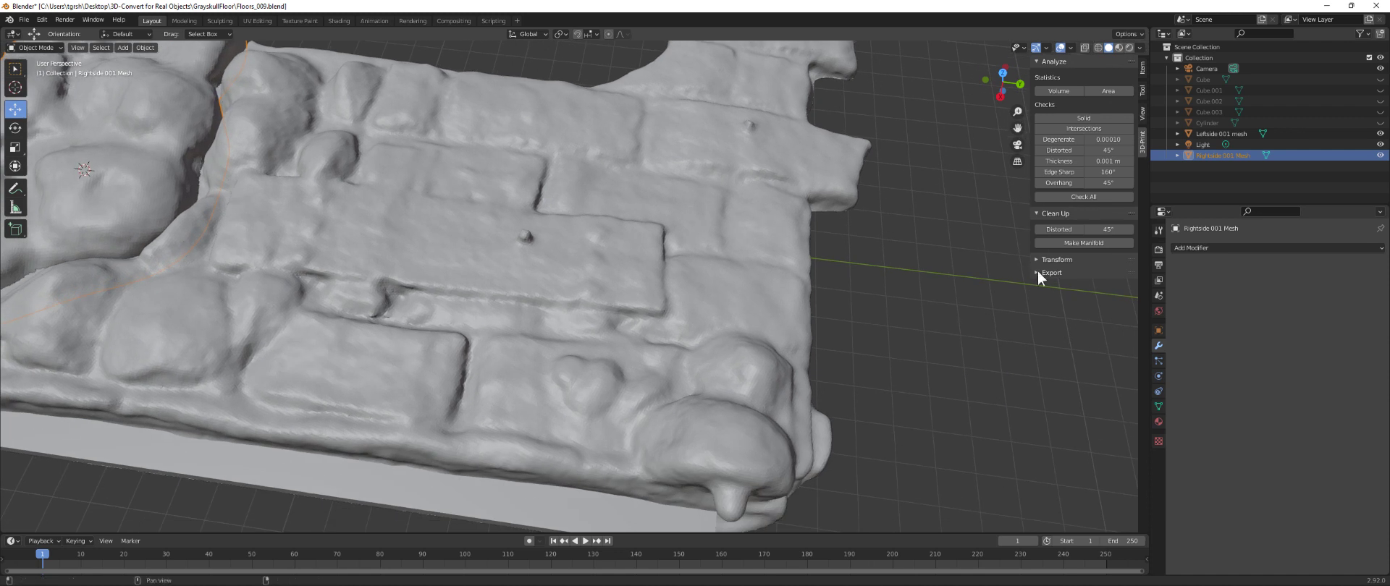
middle_click_drag(904, 284, 899, 307)
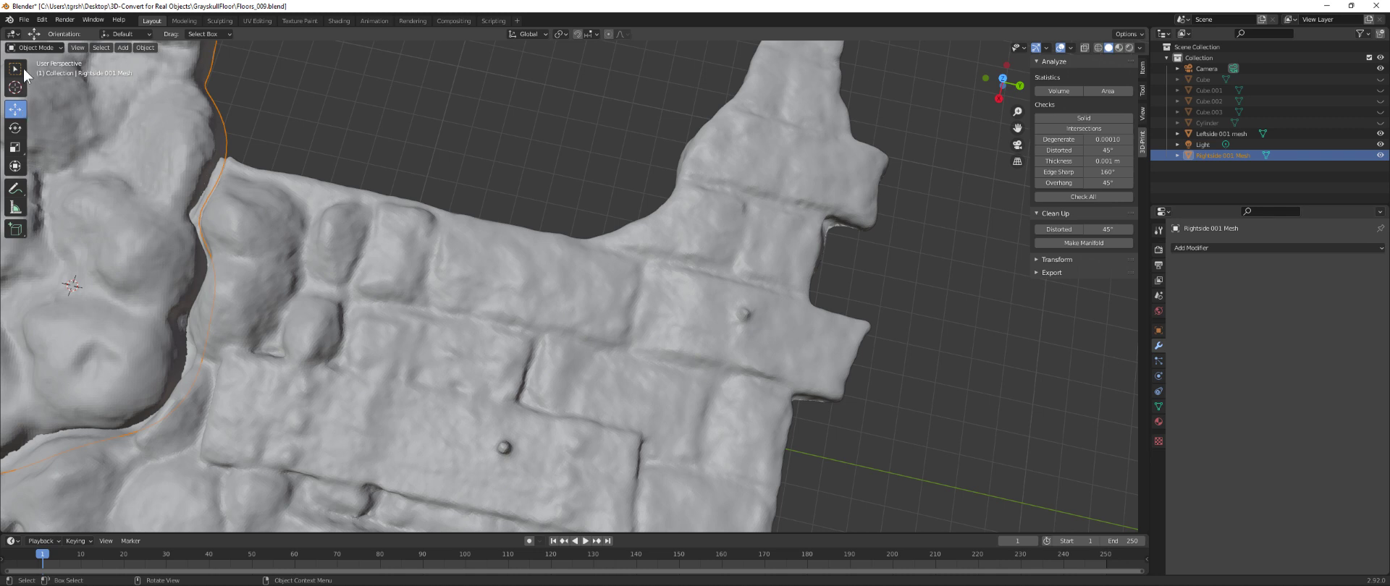
left_click(438, 304)
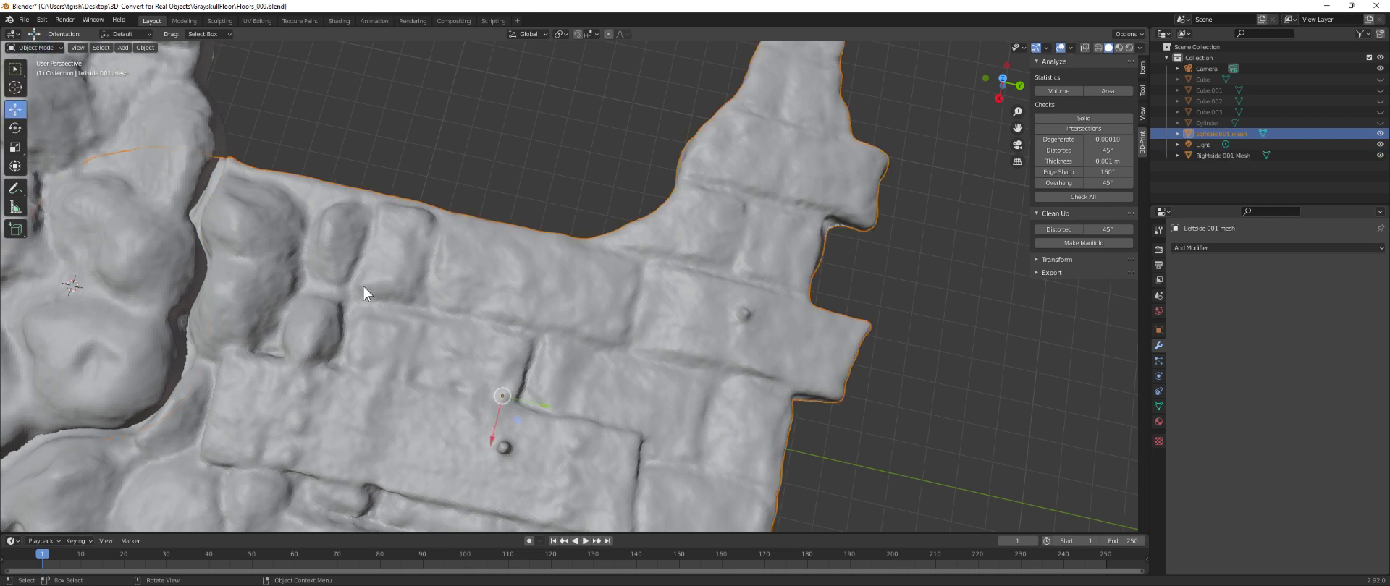
left_click(54, 49)
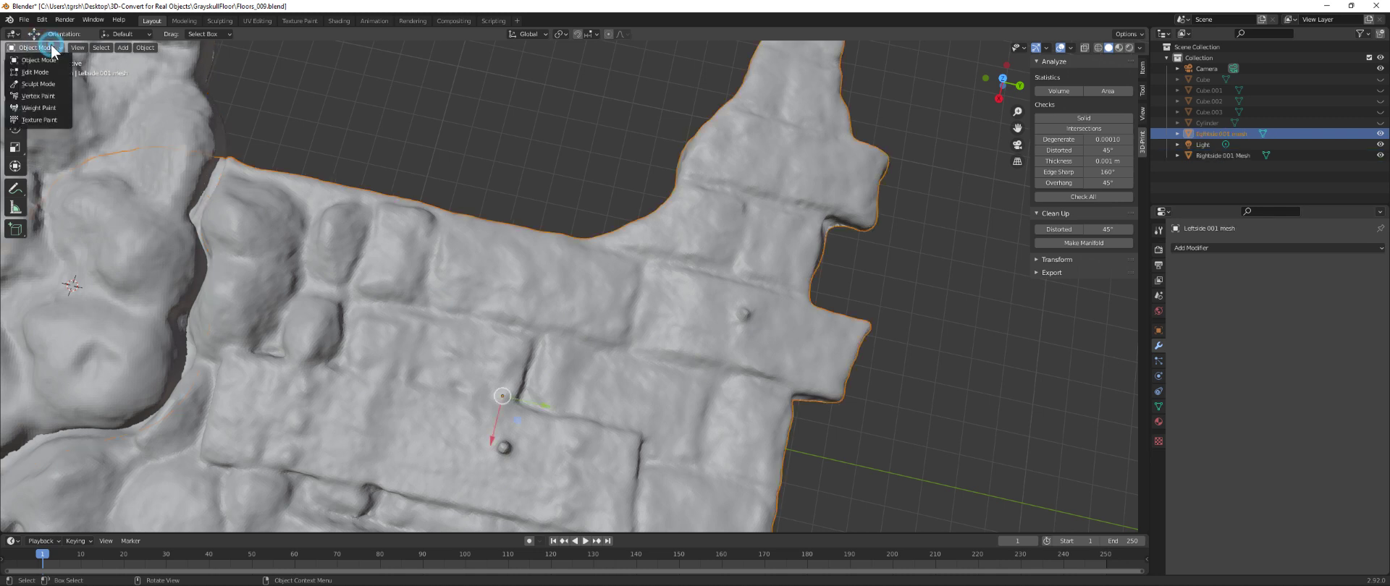
- Enter Sculpt Mode on Leftside 001 and flatten the bumps on the right-hand bricks
left_click(32, 85)
left_click_drag(741, 315, 743, 317)
scroll(743, 316, "up", 4)
left_click_drag(920, 339, 936, 351)
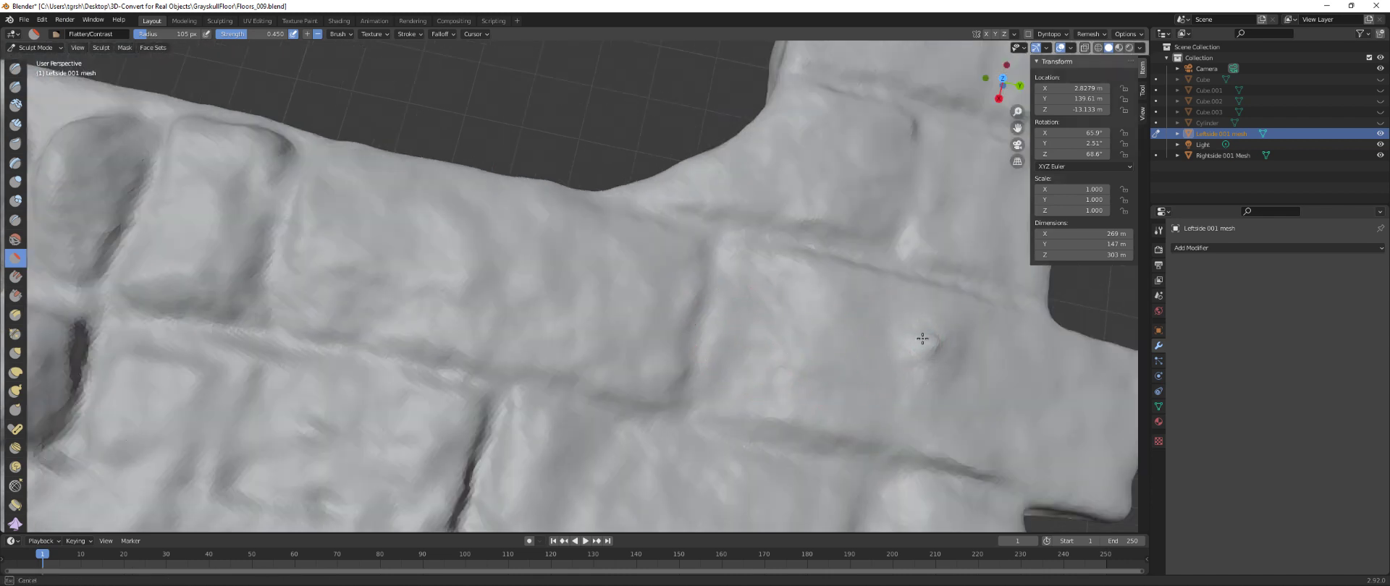
mouse_move(926, 348)
left_mouse_down()
mouse_move(923, 336)
mouse_move(946, 347)
mouse_move(905, 336)
left_mouse_up()
scroll(916, 395, "down", 4)
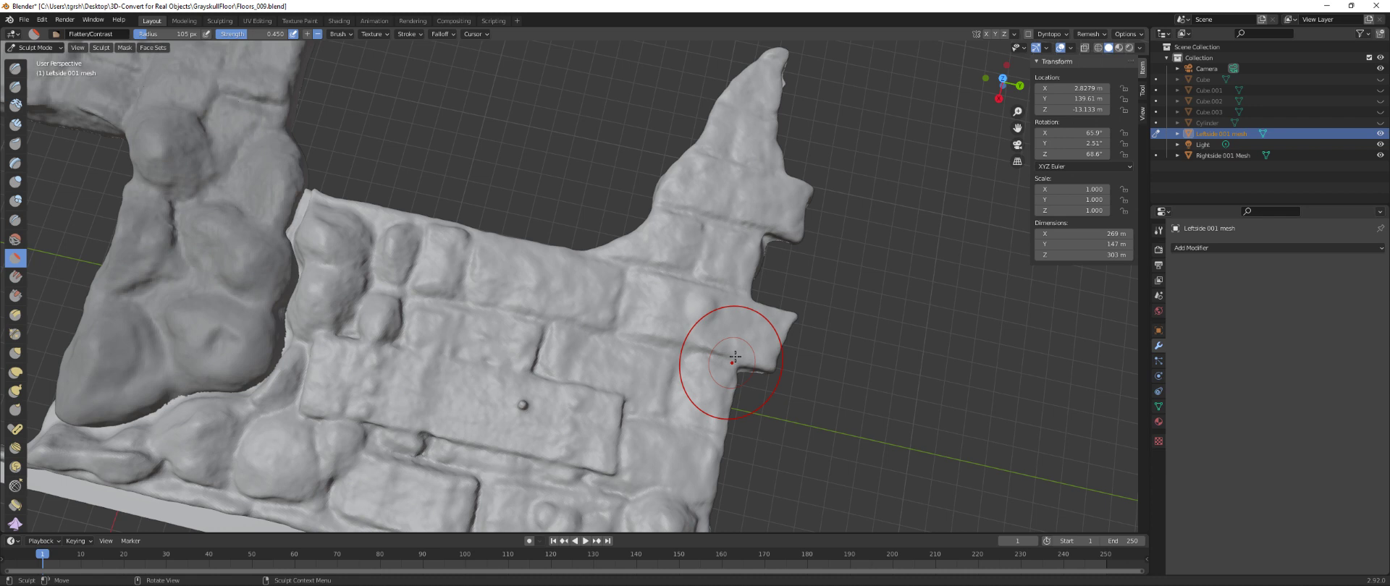
scroll(729, 319, "up", 2)
scroll(499, 463, "up", 2)
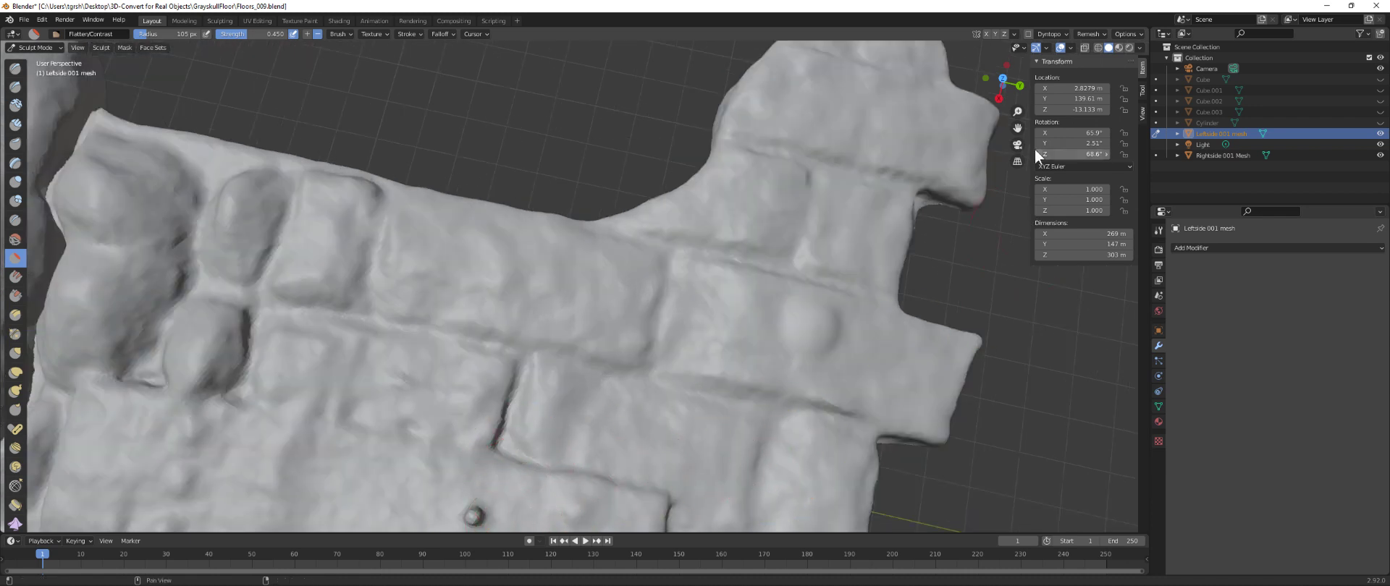
- Flatten the nub and notch on the central brick and the upper-right brick
left_click_drag(1017, 128, 893, 232)
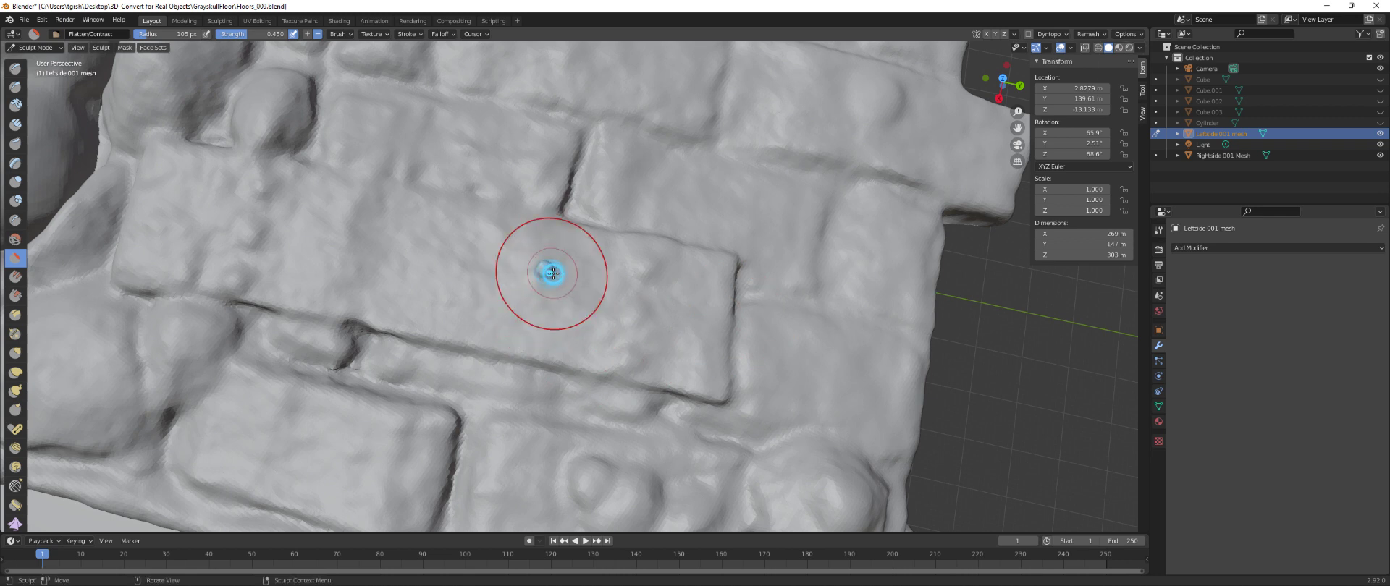
mouse_move(541, 269)
left_mouse_down()
mouse_move(530, 273)
mouse_move(620, 323)
mouse_move(596, 367)
mouse_move(493, 291)
left_mouse_up()
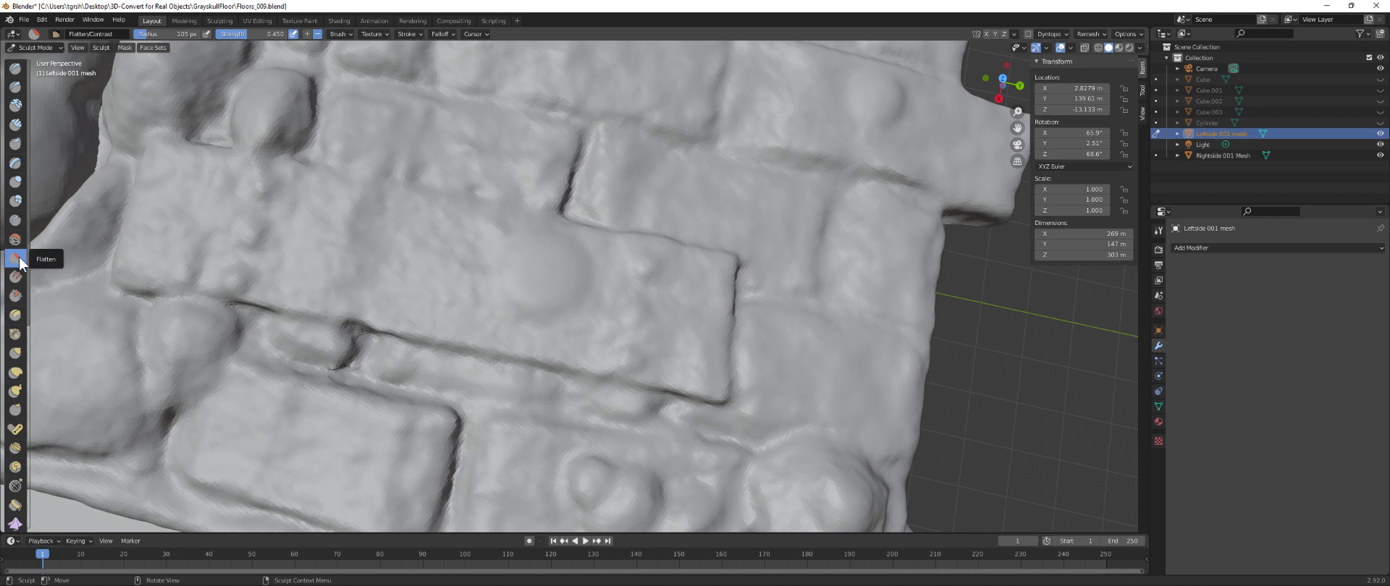
scroll(787, 354, "down", 5)
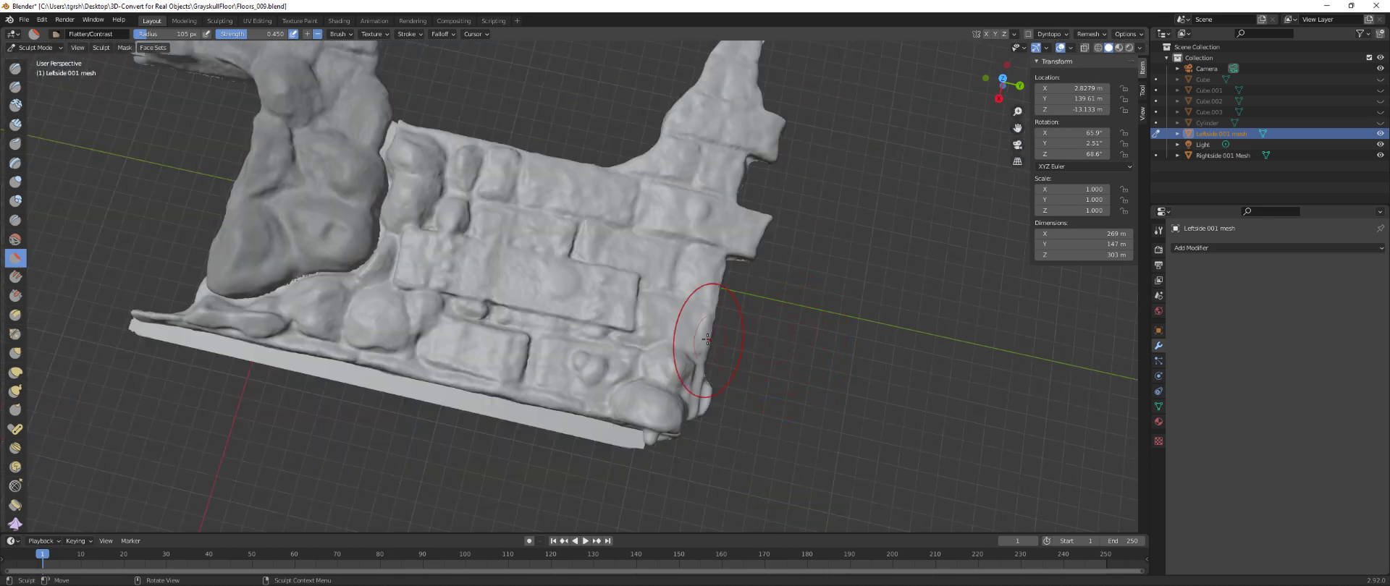
left_click_drag(576, 285, 557, 283)
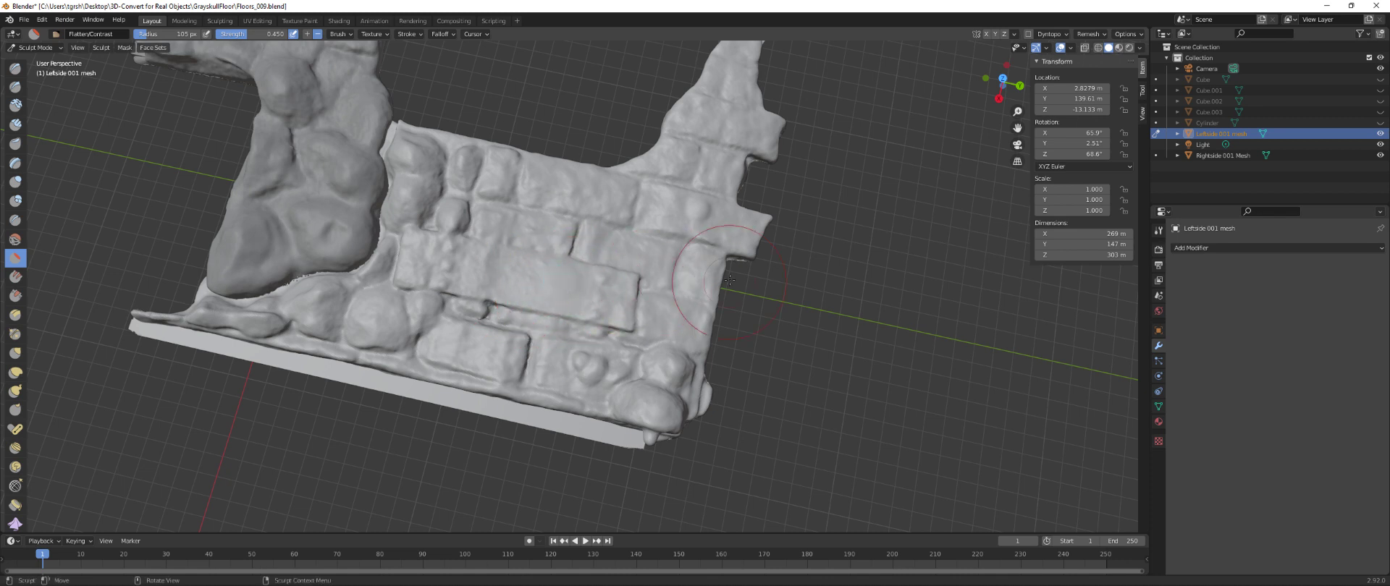
left_click_drag(694, 210, 702, 217)
left_click_drag(580, 288, 562, 289)
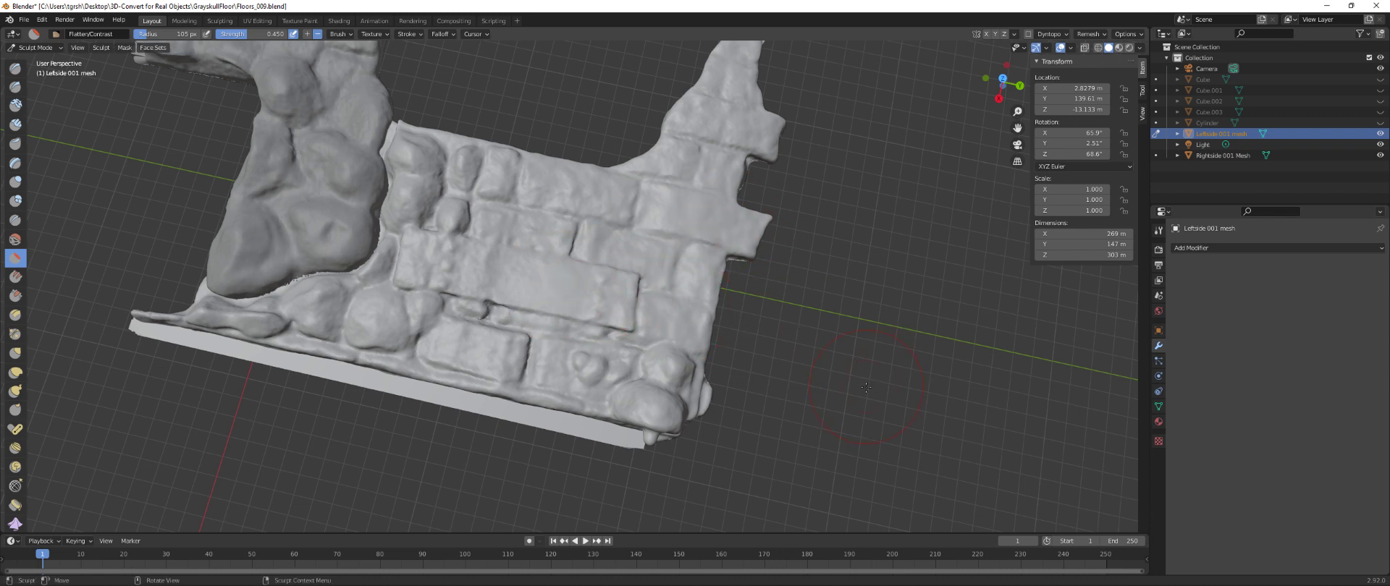
scroll(847, 387, "down", 2)
- Adjust the sculpt brush settings, then return to Object Mode
right_click(805, 373)
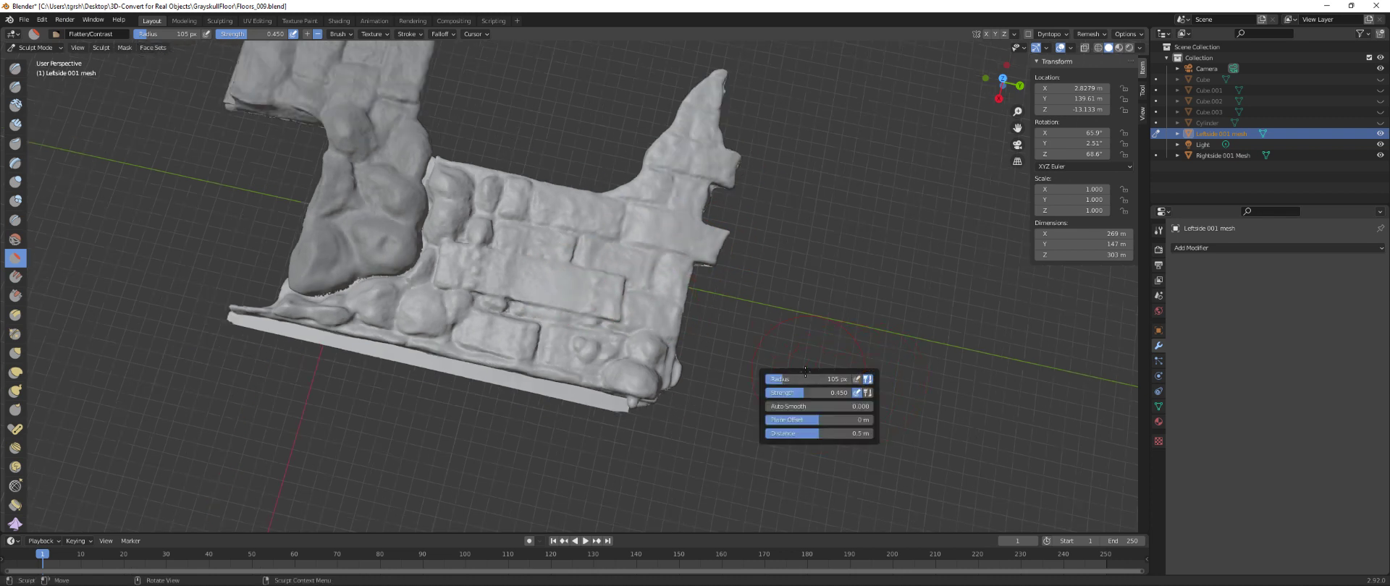
right_click(866, 330)
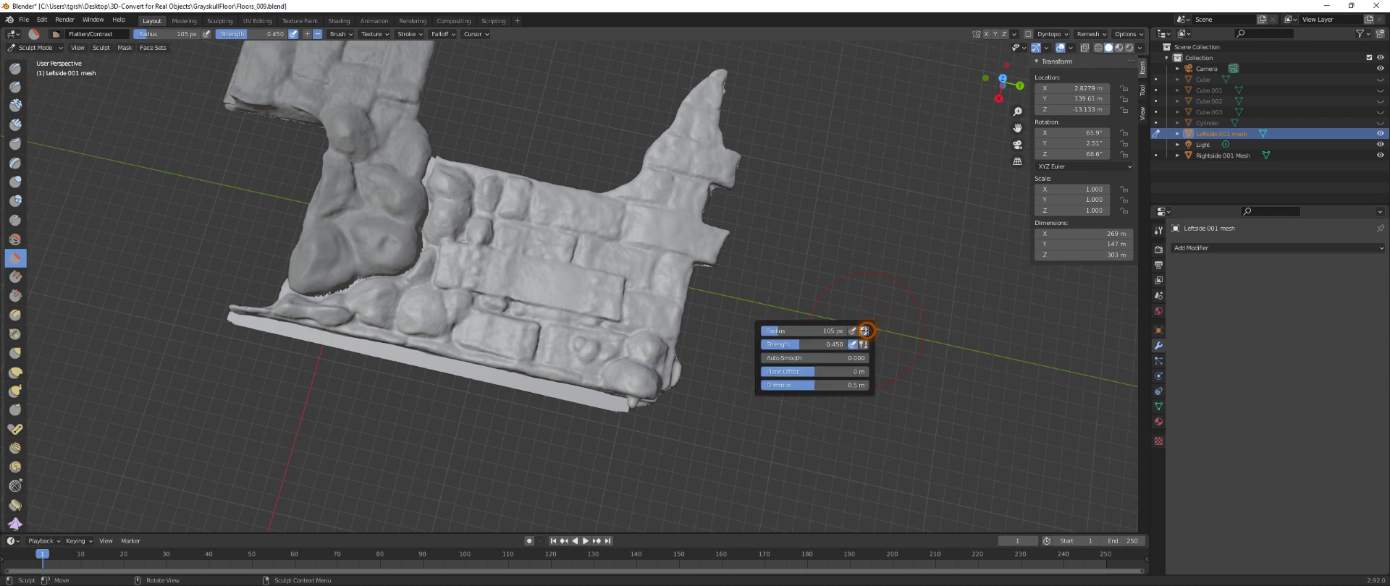
left_click(843, 280)
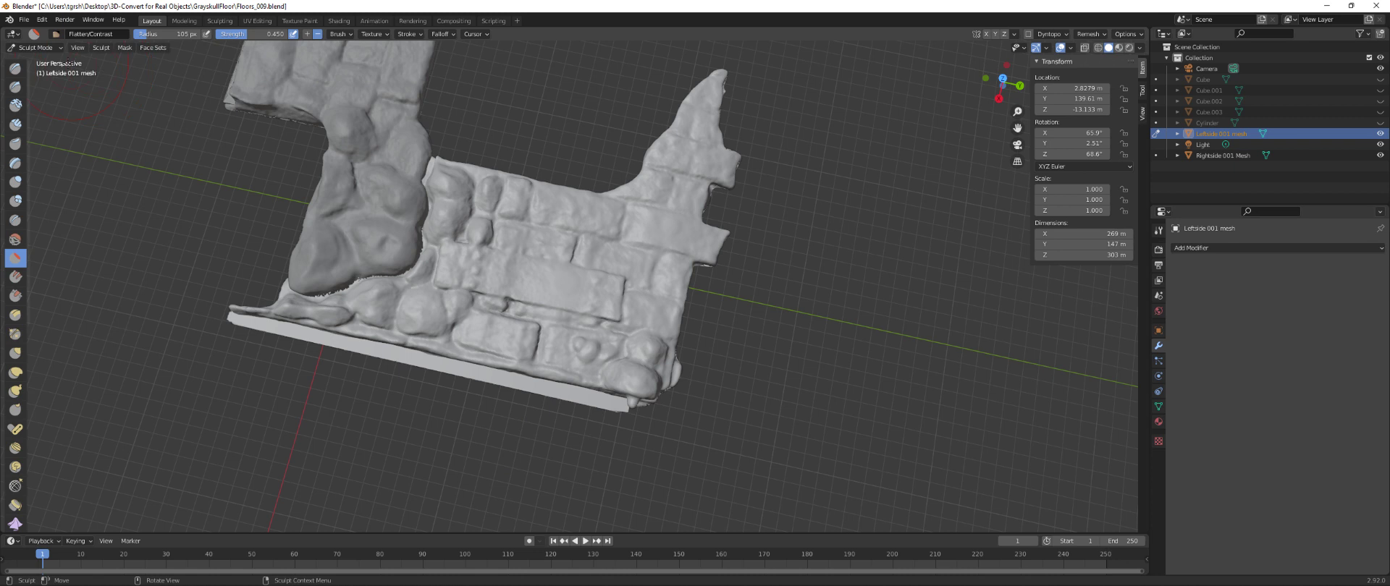
left_click(35, 47)
left_click(32, 62)
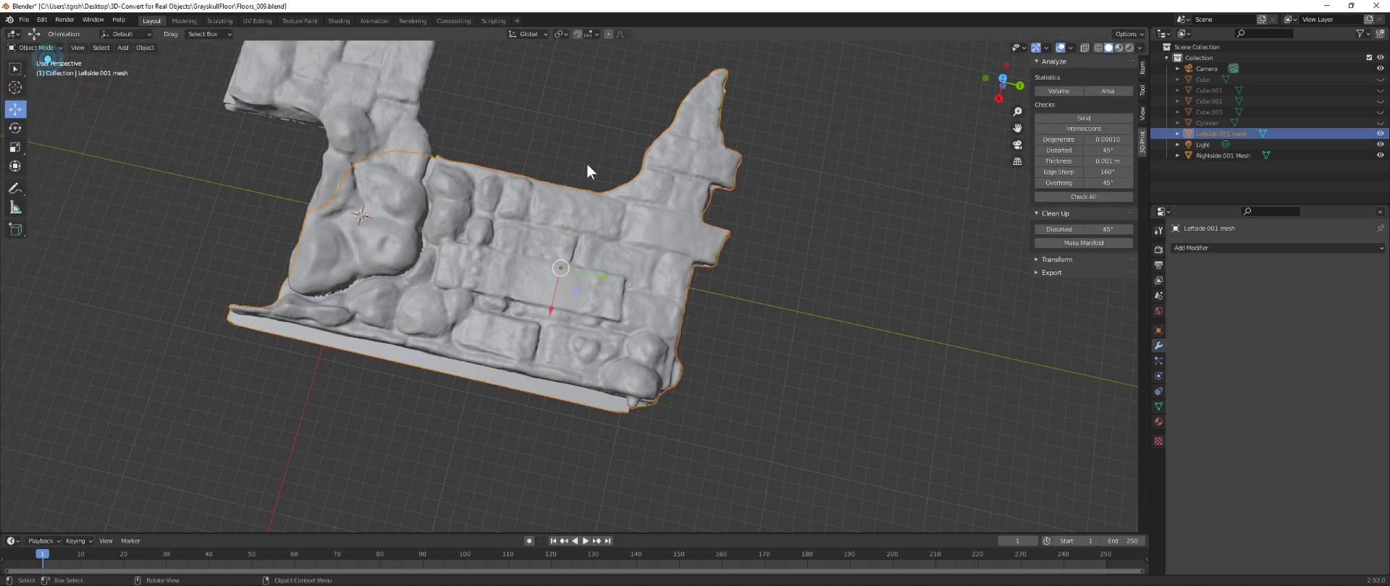
- Clear the object selection and orbit around the floor mesh
left_click(910, 259)
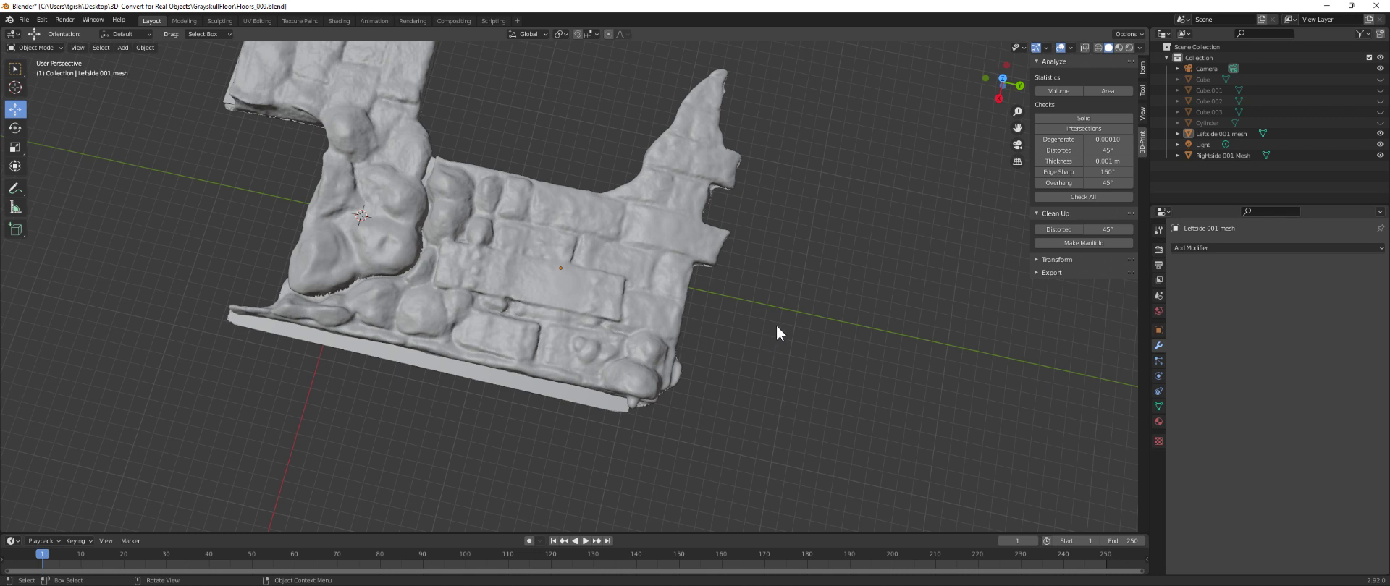
scroll(725, 212, "up", 3)
right_click(872, 230)
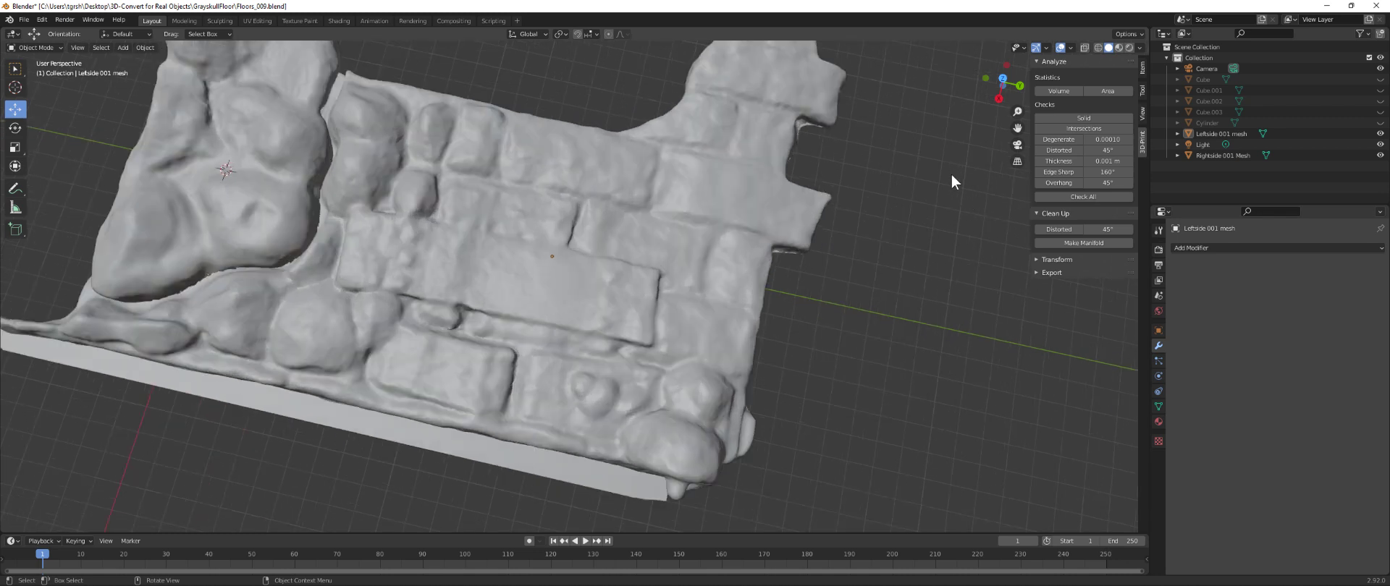
right_click(927, 188)
left_click(951, 145)
middle_click_drag(951, 143, 890, 164)
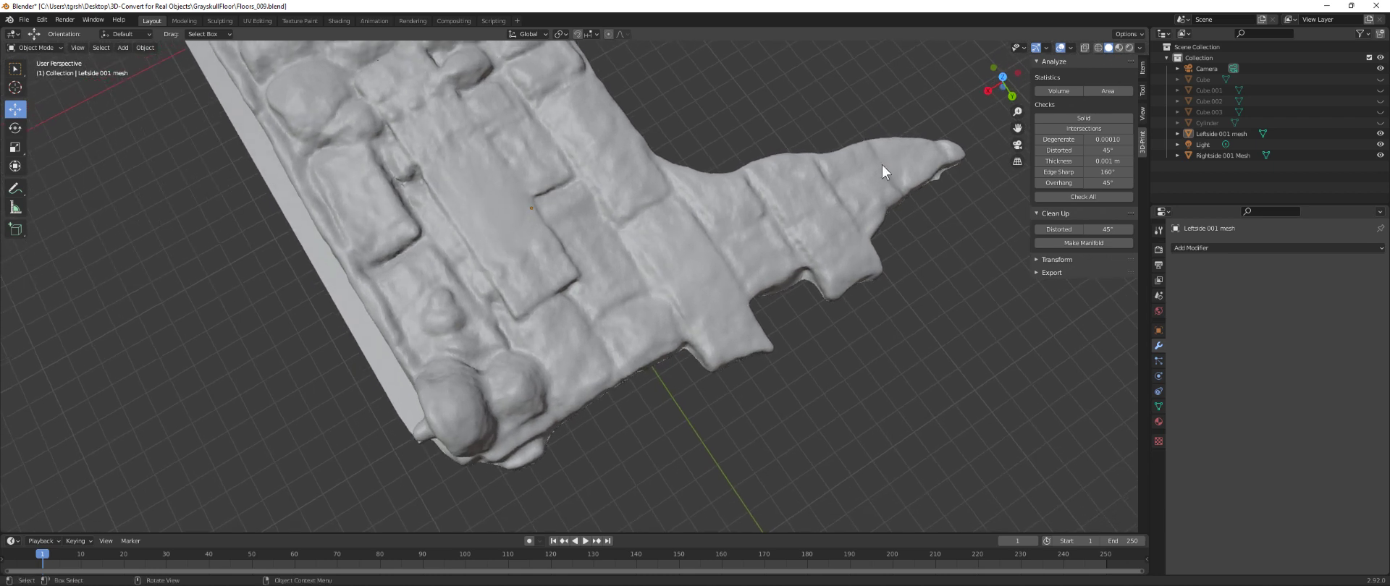
- Unhide the Cube in the Outliner and select the slab from a low side view
left_click(122, 47)
mouse_move(152, 60)
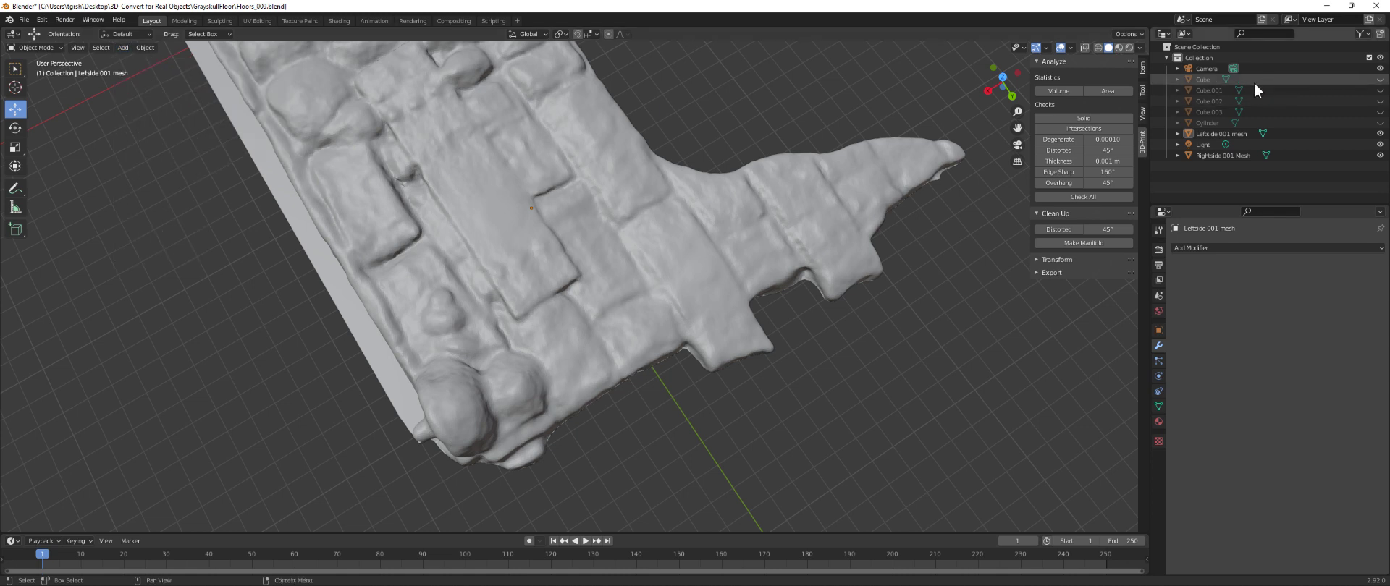
left_click(1380, 79)
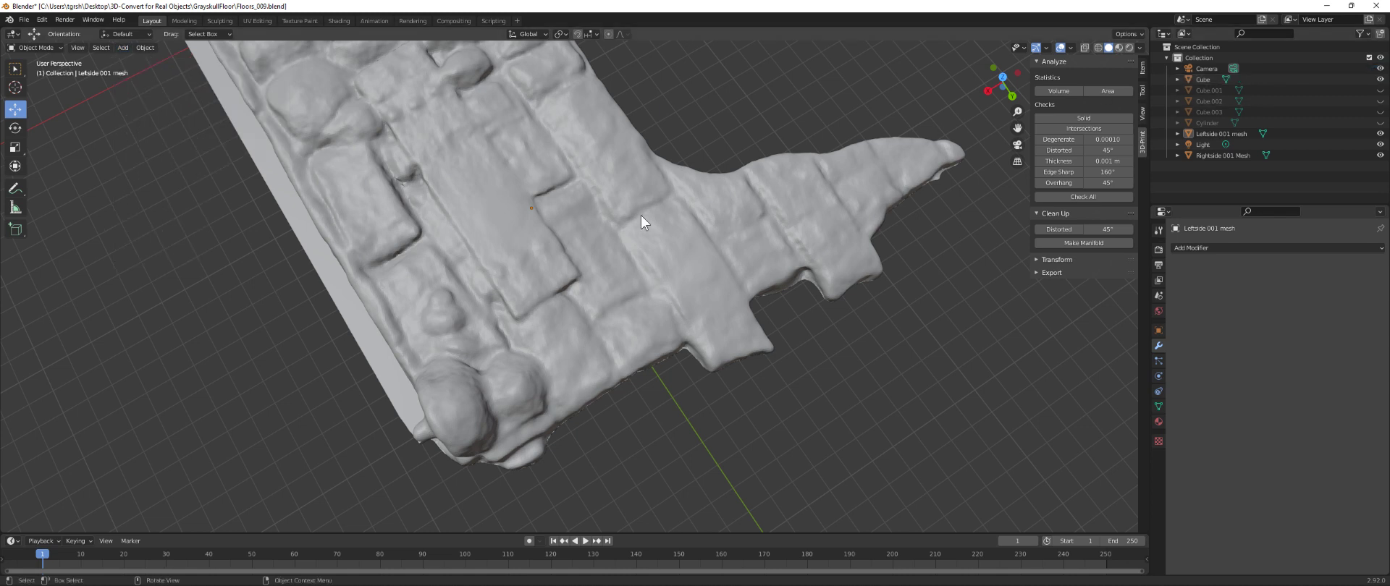
scroll(641, 217, "down", 3)
middle_click_drag(582, 233, 311, 183)
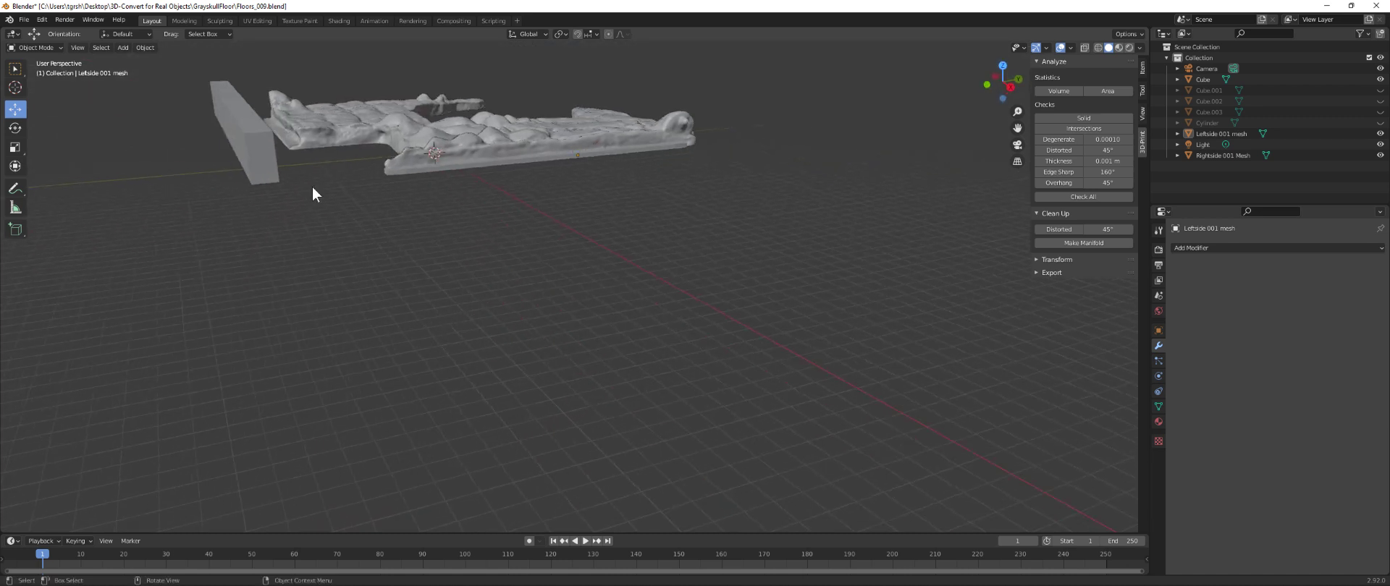
left_click(247, 151)
- Slide the Cube slab along Y and turn it about the vertical Z axis
left_click_drag(287, 120, 761, 159)
scroll(761, 159, "up", 3)
middle_click_drag(761, 159, 640, 232)
left_click(14, 127)
left_click_drag(826, 444, 801, 433)
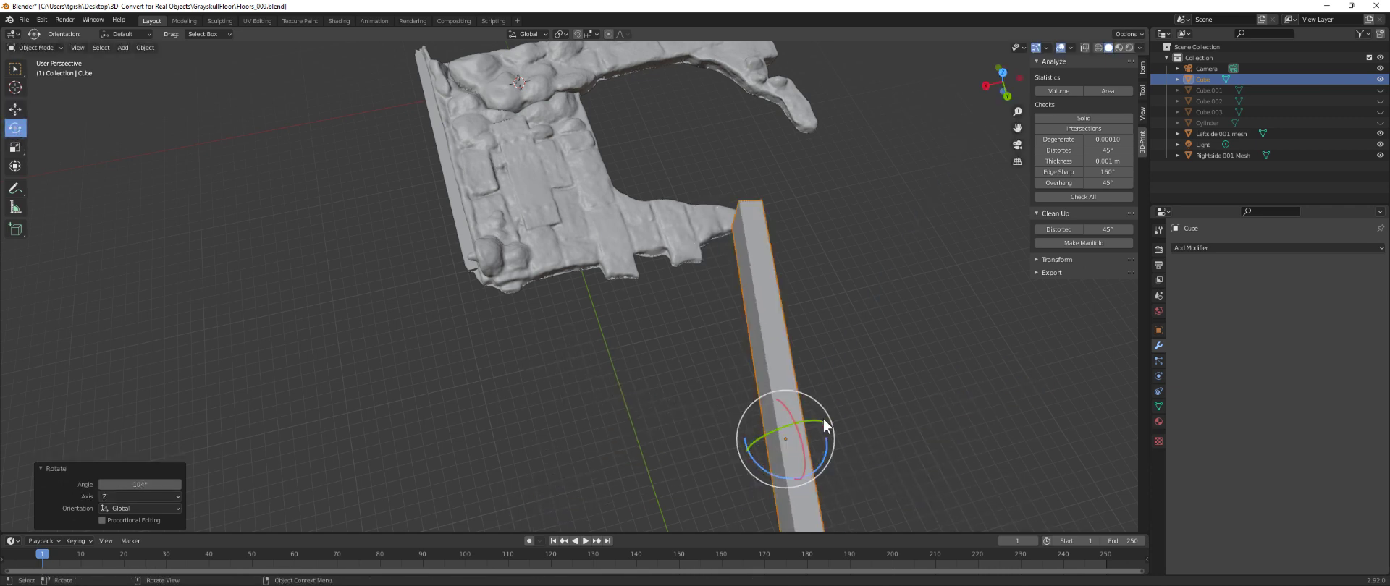
middle_click_drag(853, 387, 847, 416)
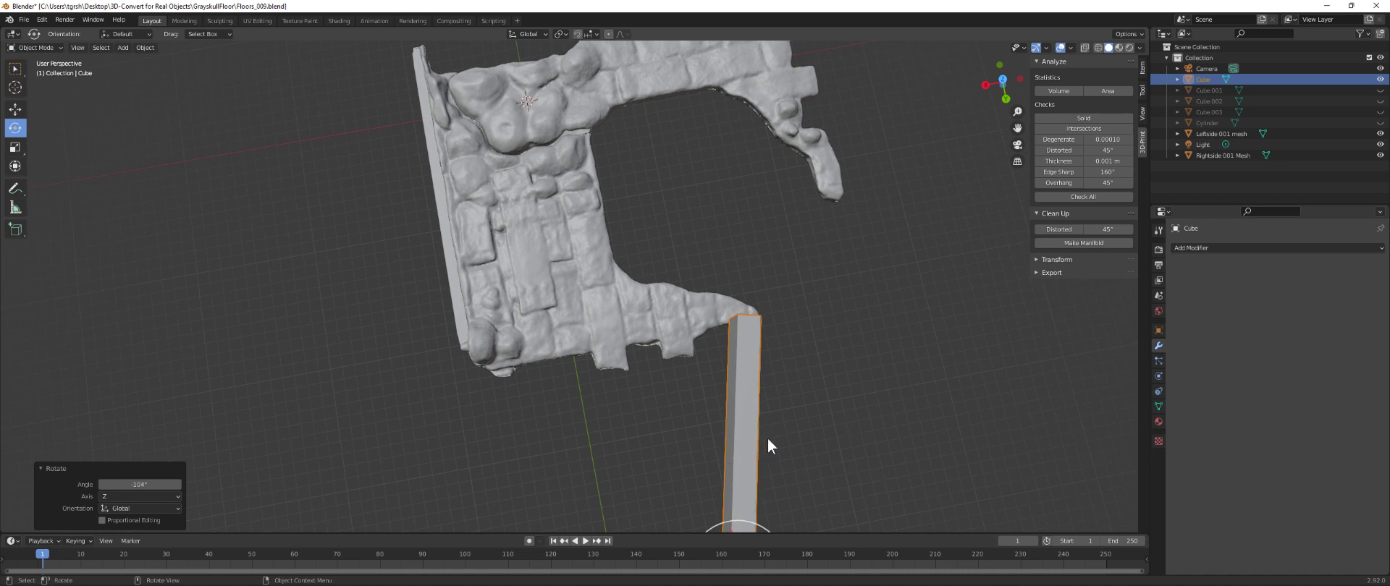
scroll(771, 471, "down", 2)
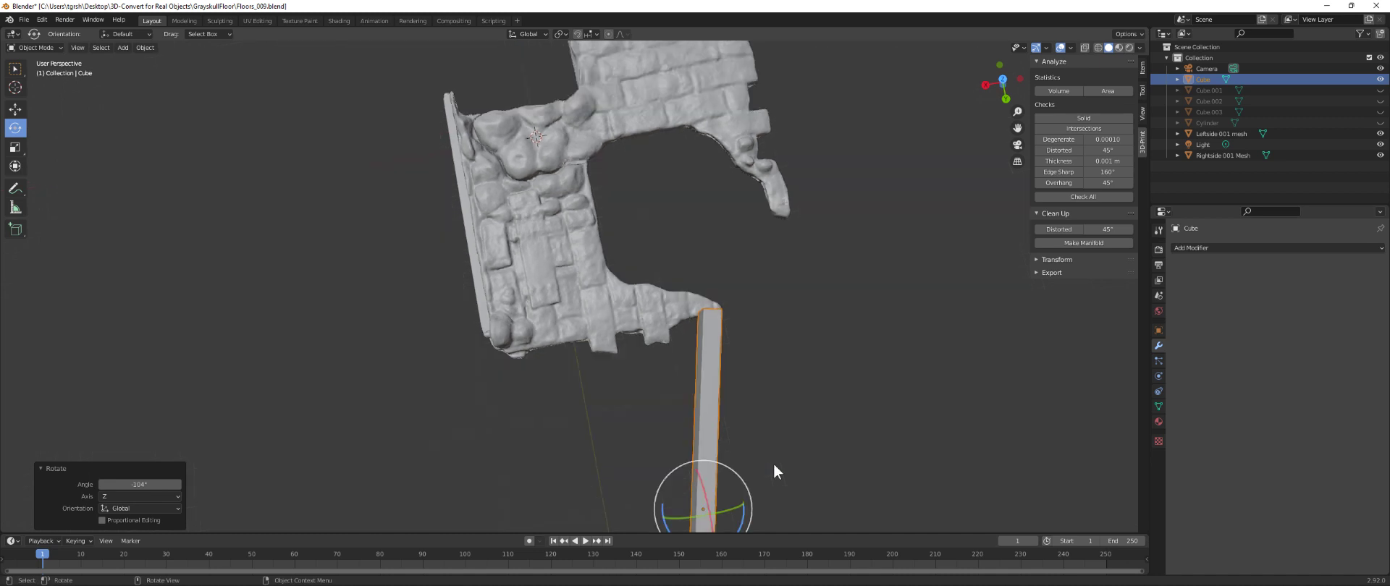
- Rotate the slab a further 15° around Z to line up with the floor mesh edge
left_click(702, 417)
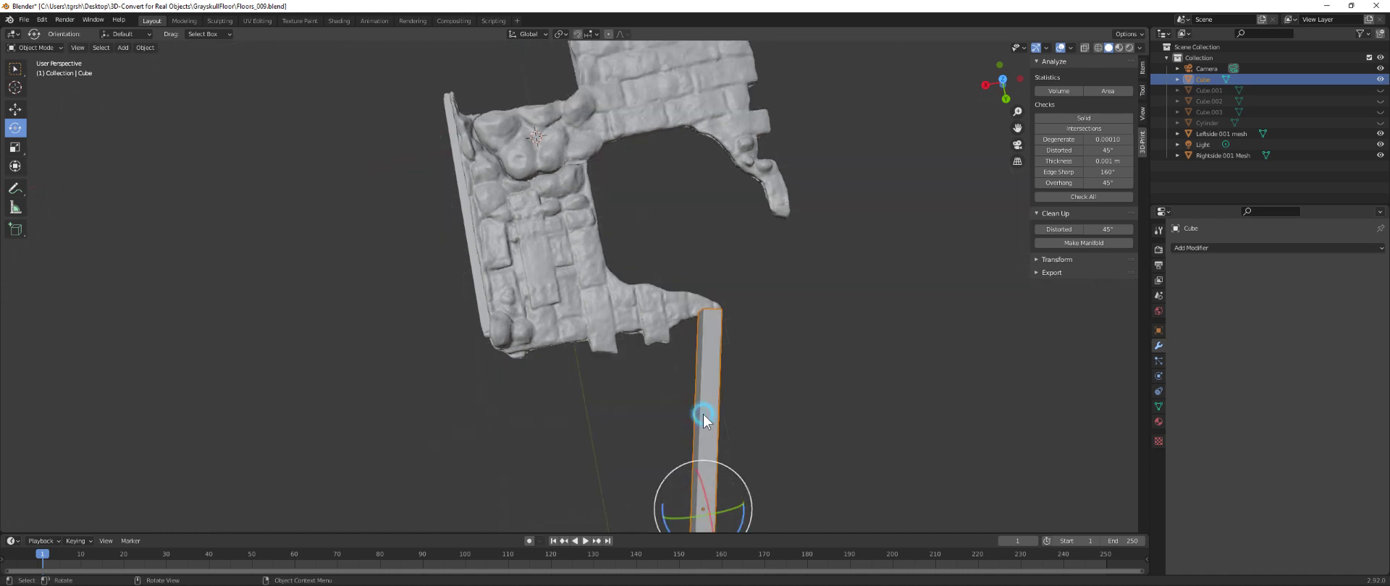
left_click(14, 110)
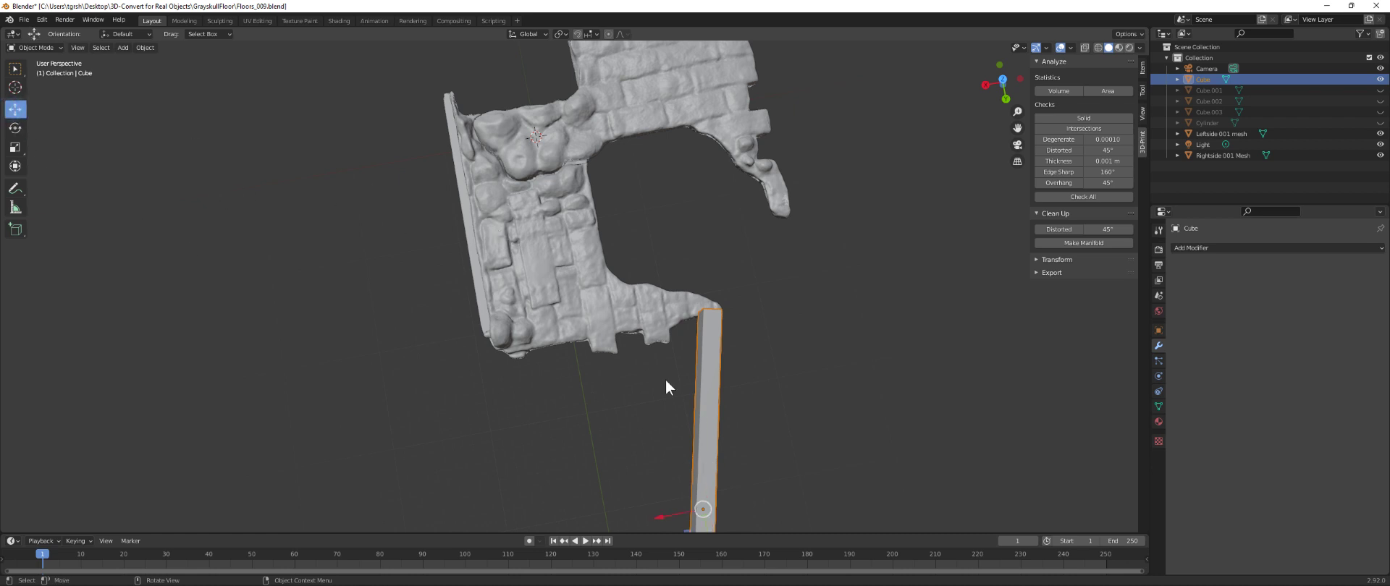
left_click(14, 128)
left_click_drag(741, 514, 740, 505)
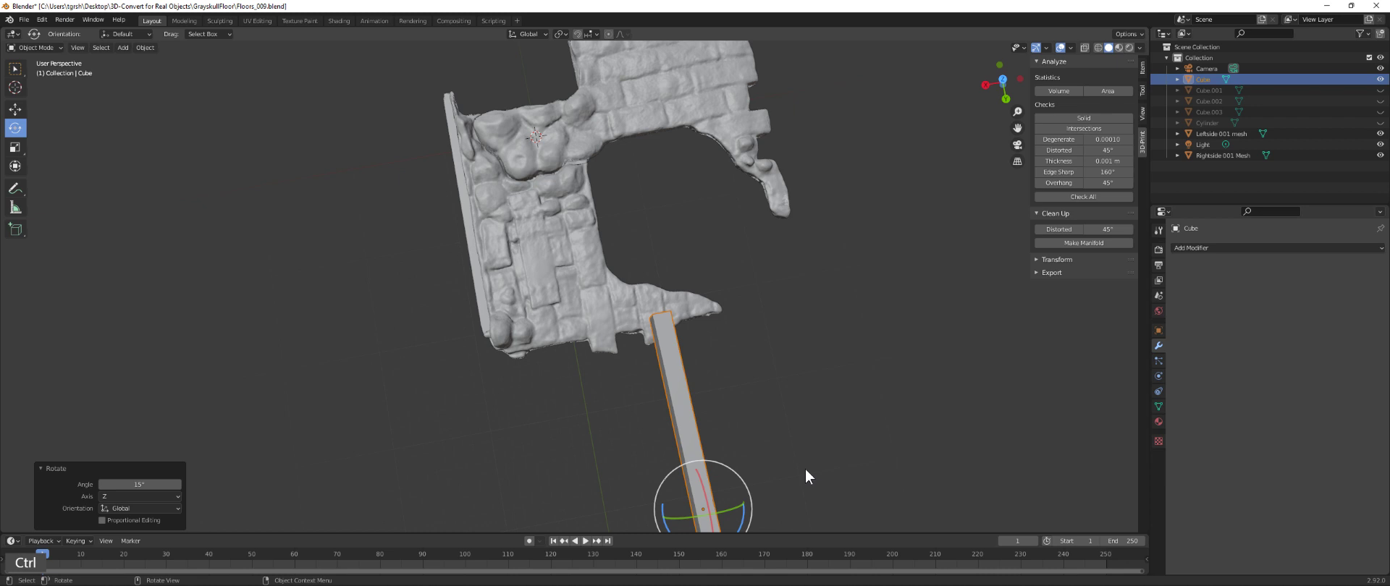
left_click(804, 469)
middle_click_drag(820, 459, 859, 398)
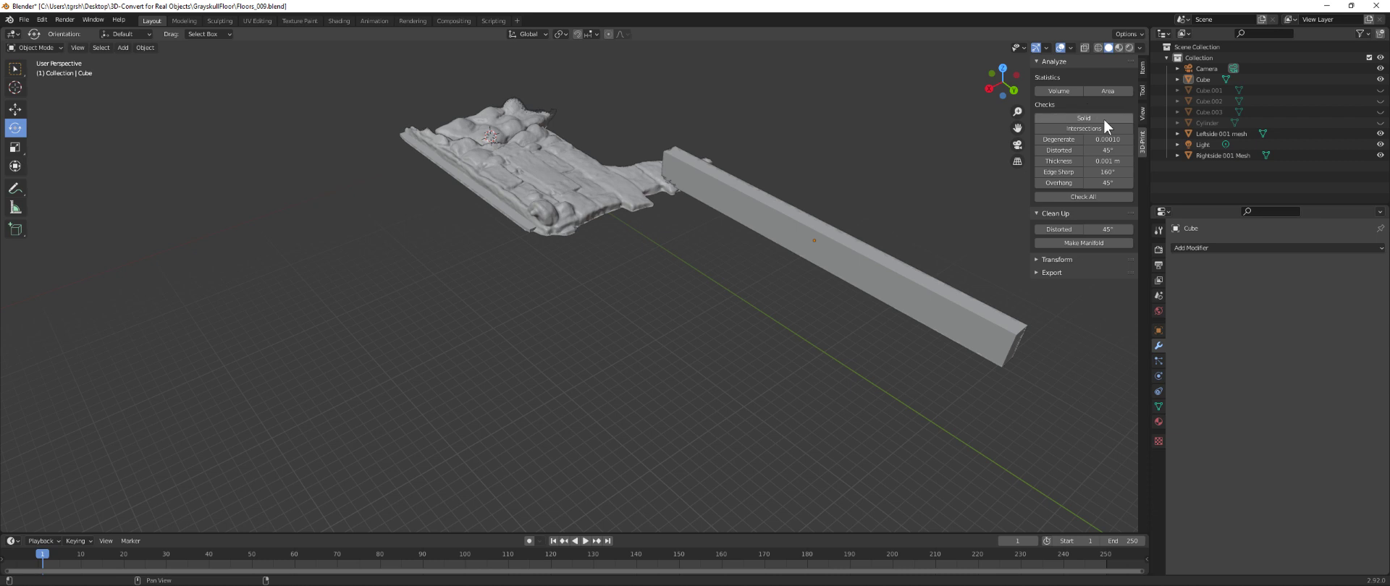
left_click(943, 313)
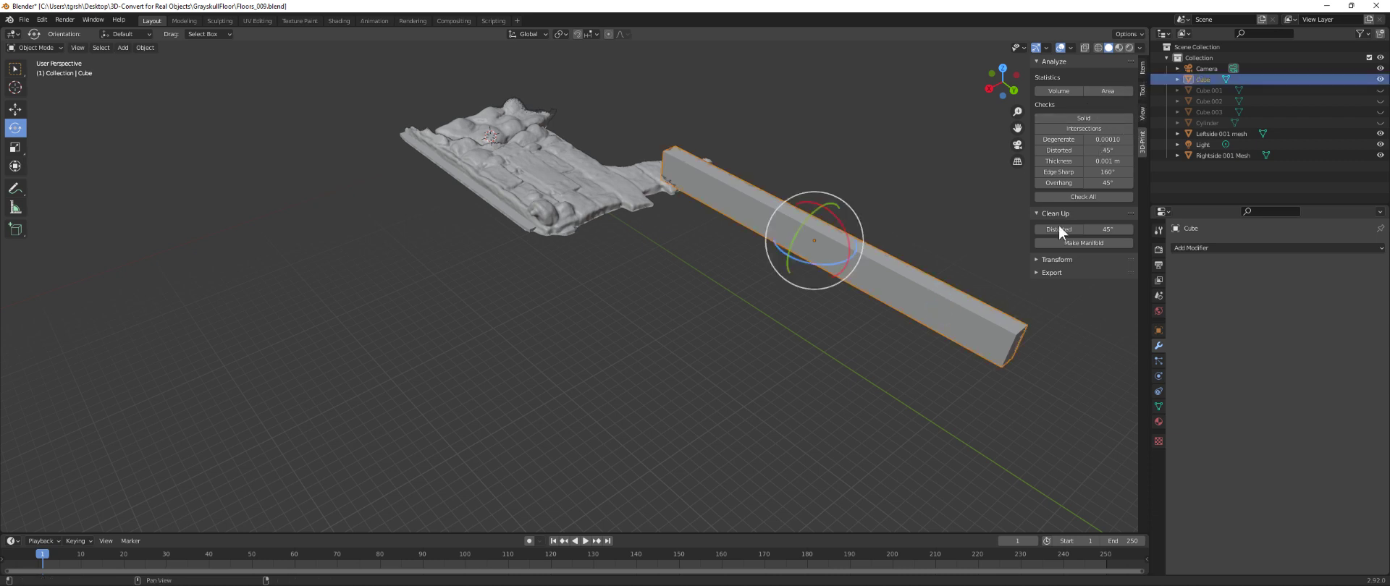
- Set the Cube's Z rotation to 180° in Object properties
left_click(1158, 330)
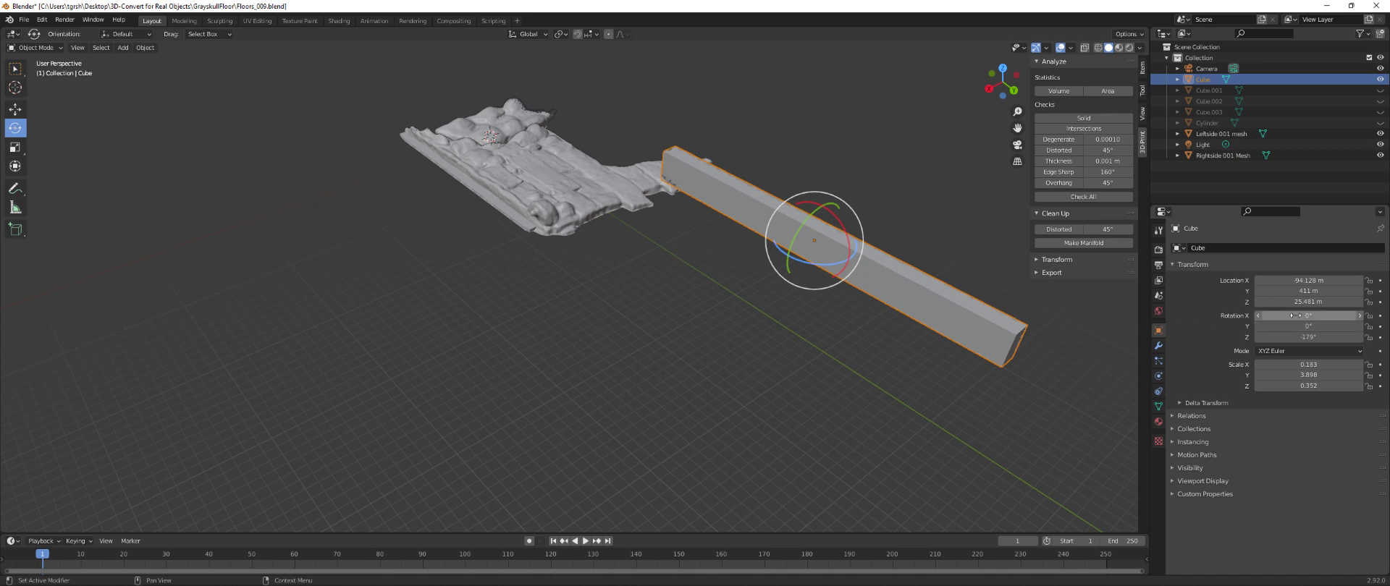
double_click(1331, 337)
left_click(1260, 338)
type("18")
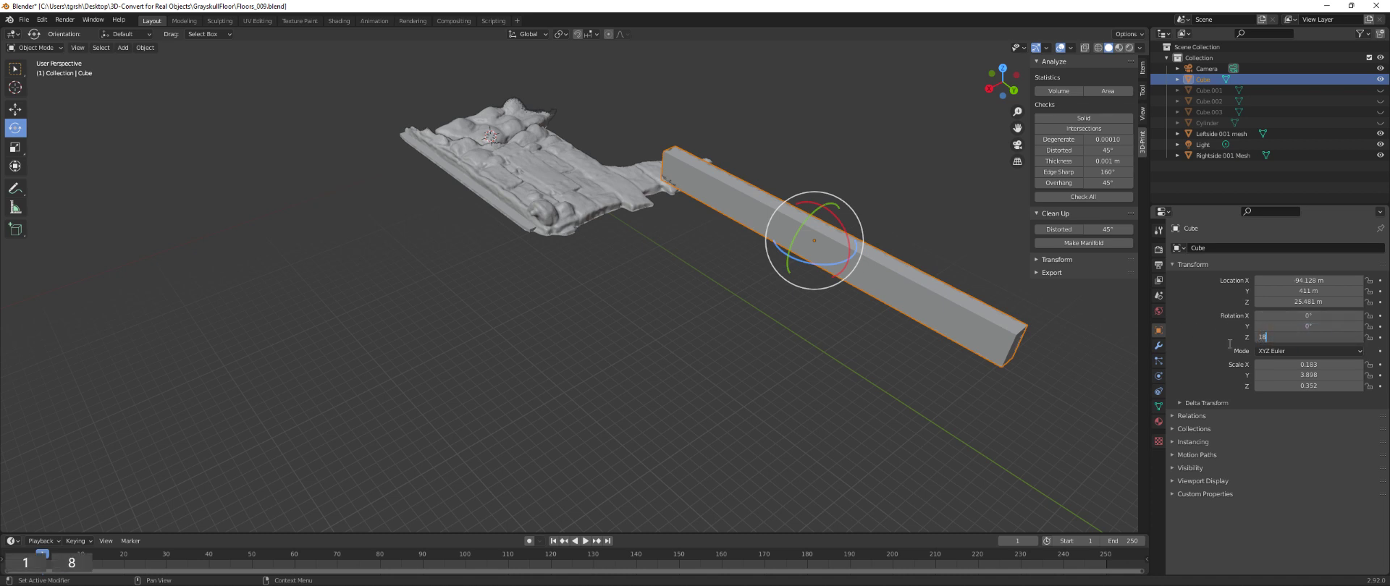
type("0")
key("Tab")
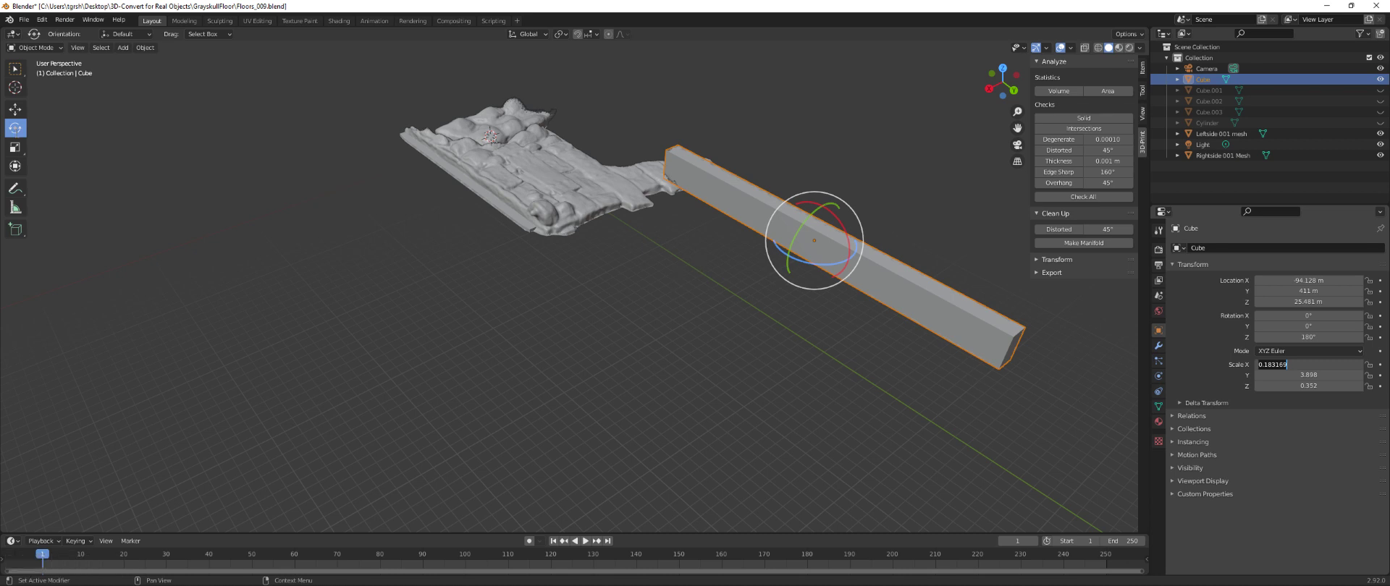
- Scale the Cube down to 0.233 along Y and move it toward the floor mesh
left_click(14, 147)
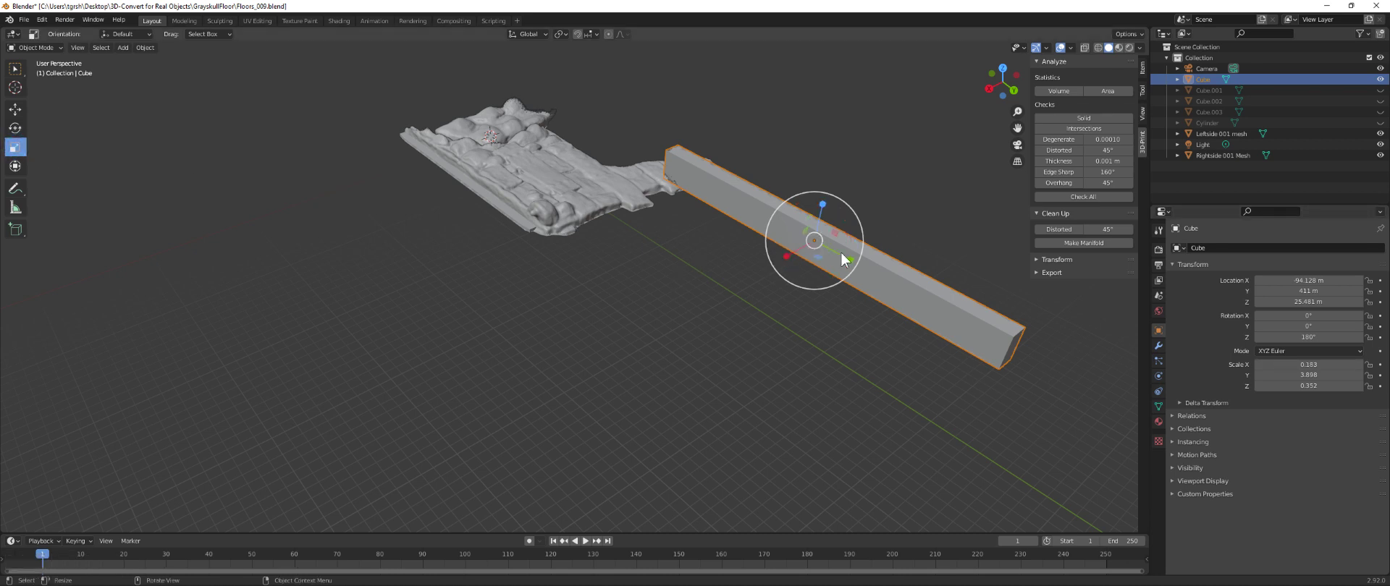
left_click_drag(852, 264, 844, 265)
left_click(15, 109)
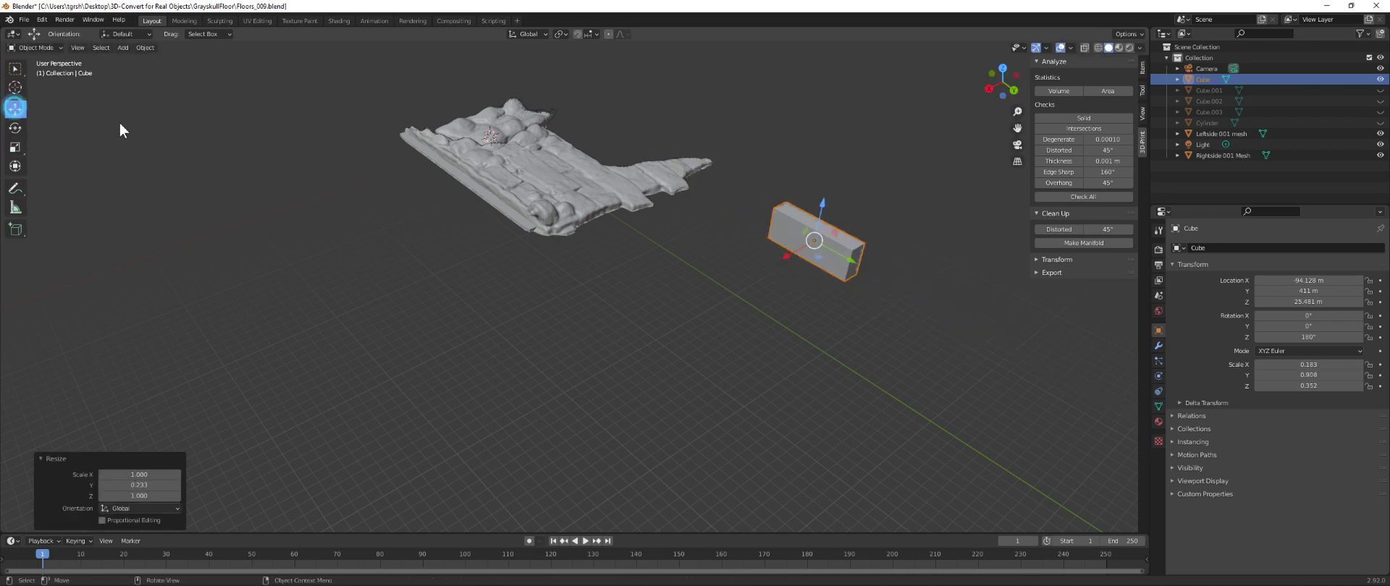
left_click_drag(847, 264, 765, 219)
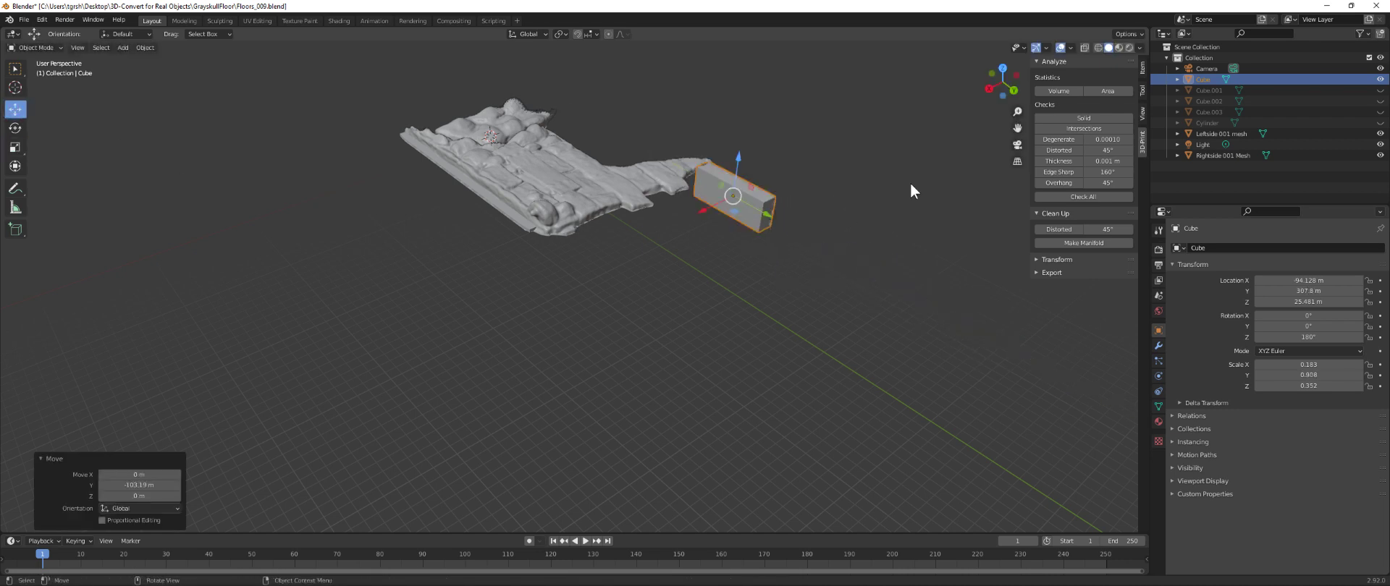
- In Top view, place the cube just above the floor mesh's upper edge
left_click(1003, 68)
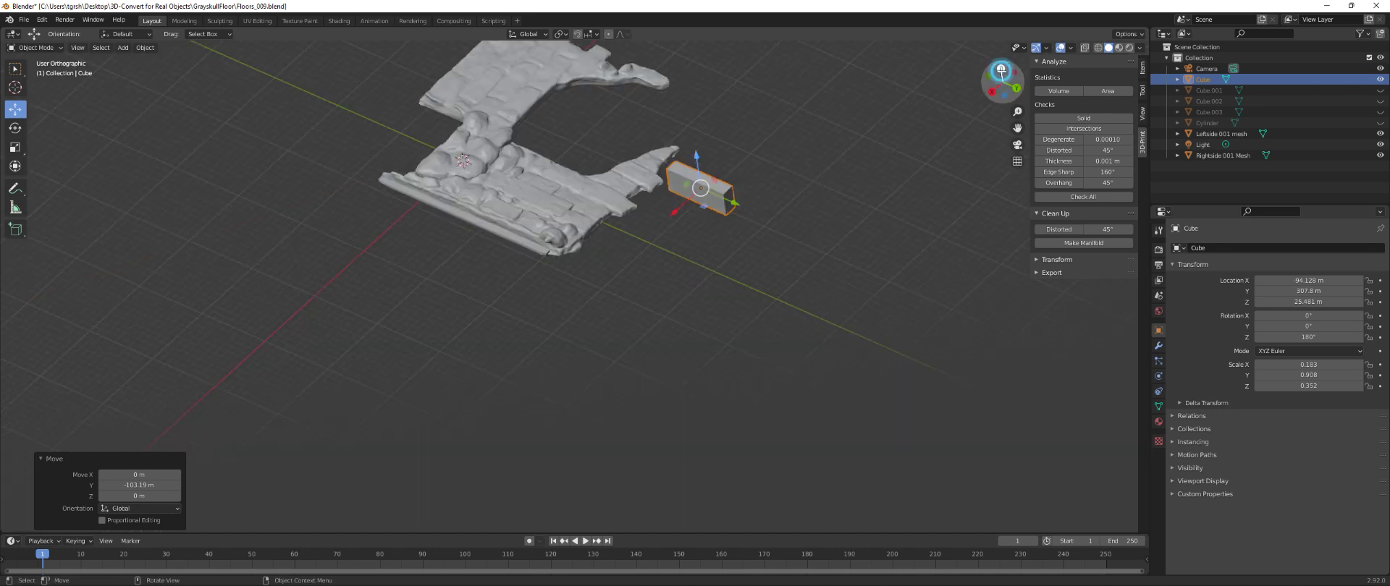
left_click_drag(556, 157, 585, 158)
left_click_drag(544, 126, 544, 146)
scroll(529, 262, "up", 1)
scroll(530, 259, "up", 3)
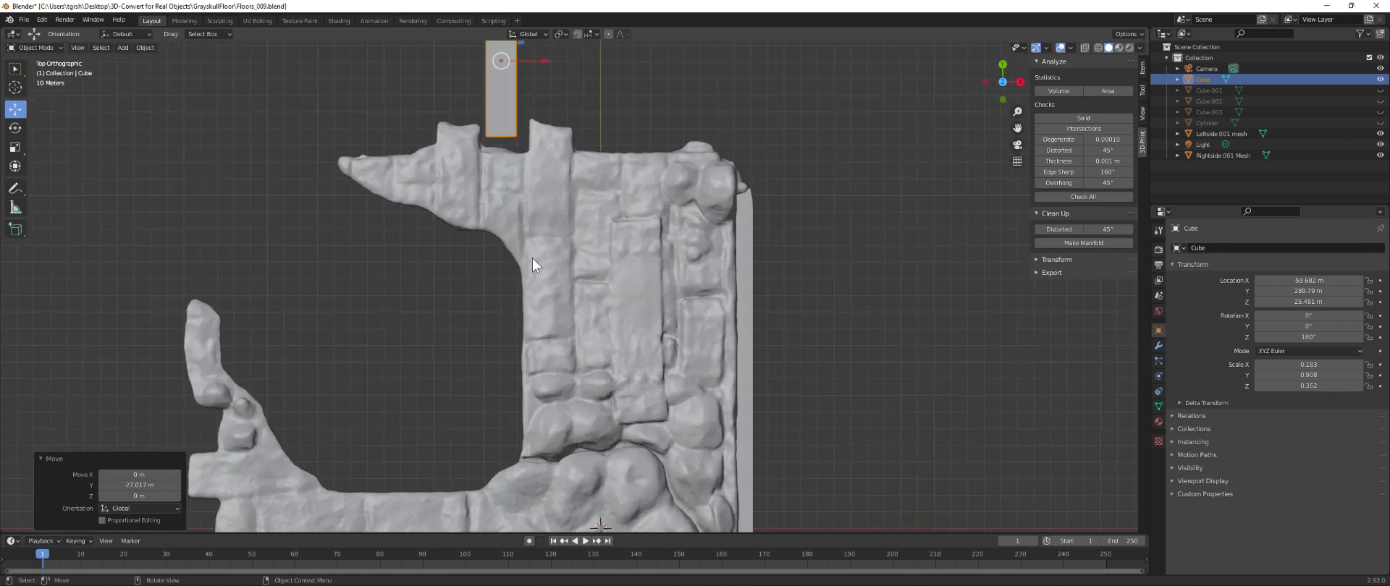
scroll(529, 197, "up", 2)
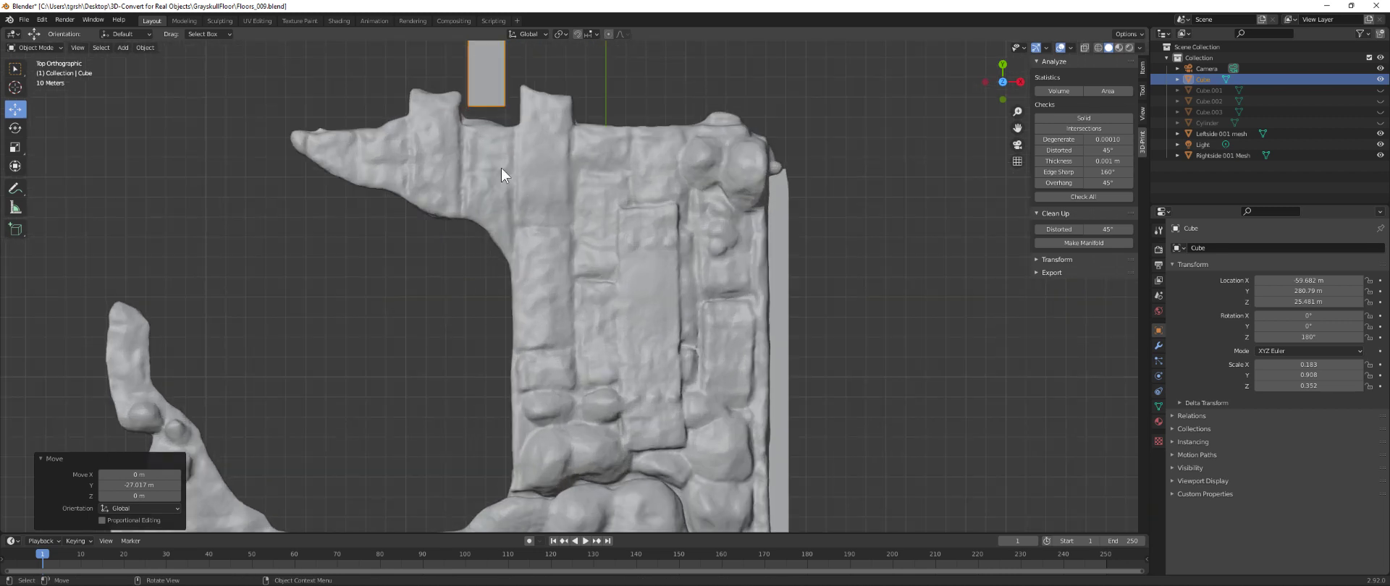
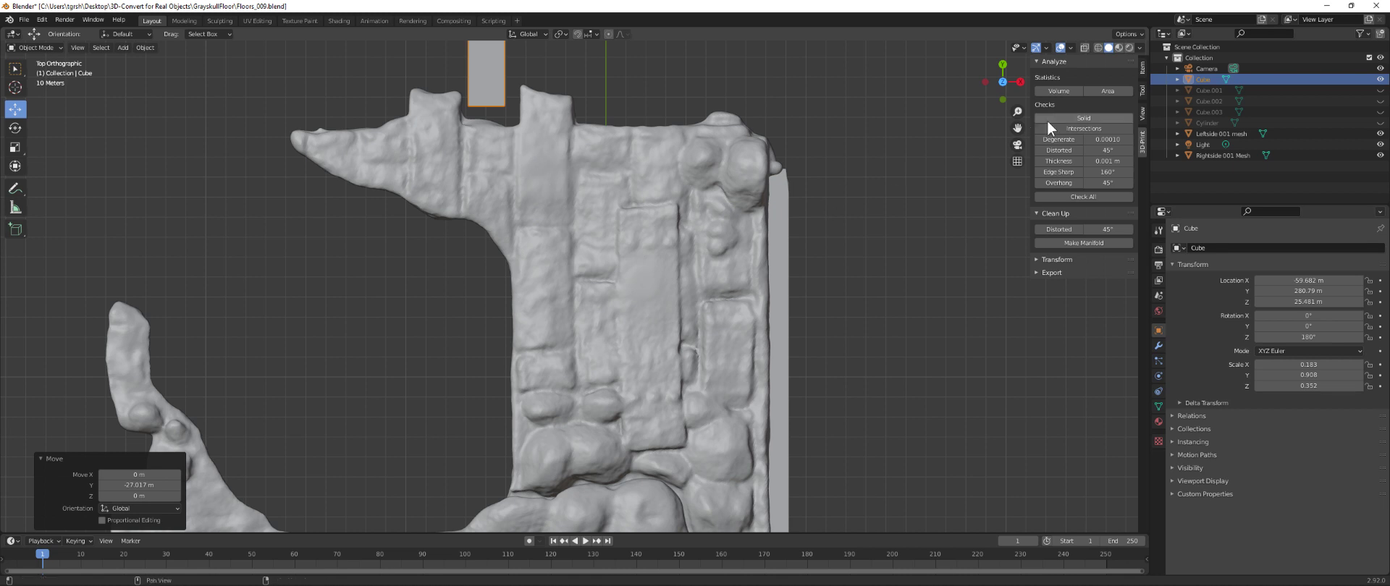
- Lower the cube along Y, widen it along X, and shift it right between the stone tabs
left_click_drag(1017, 128, 1109, 367)
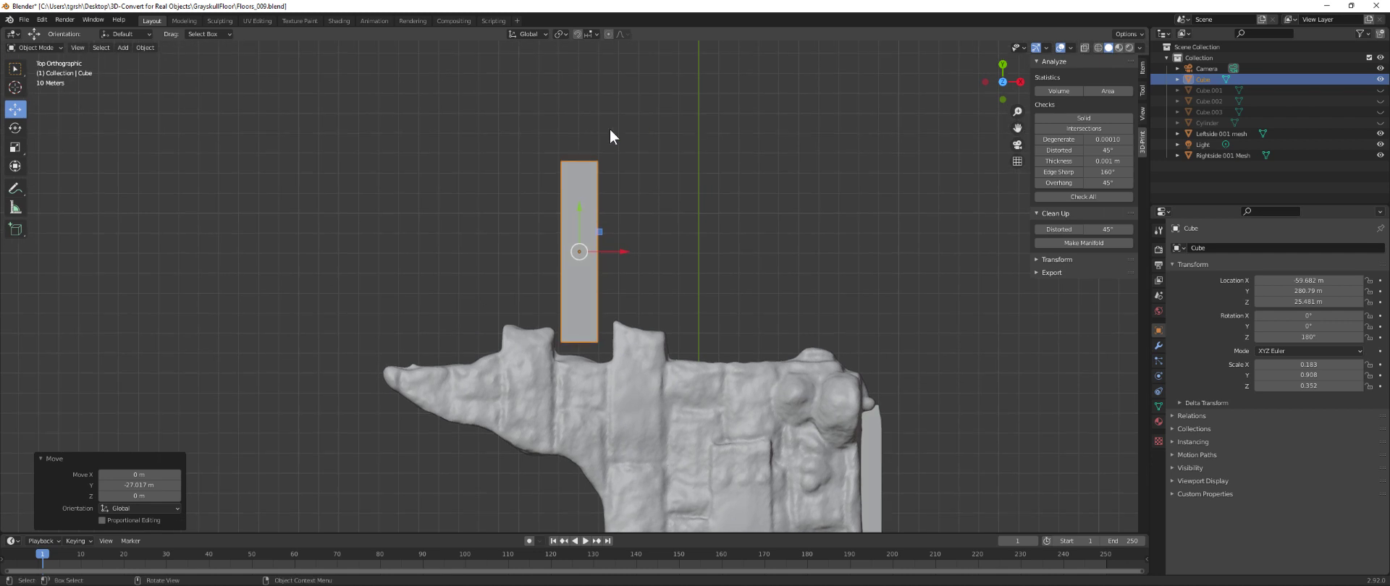
left_click_drag(579, 209, 582, 221)
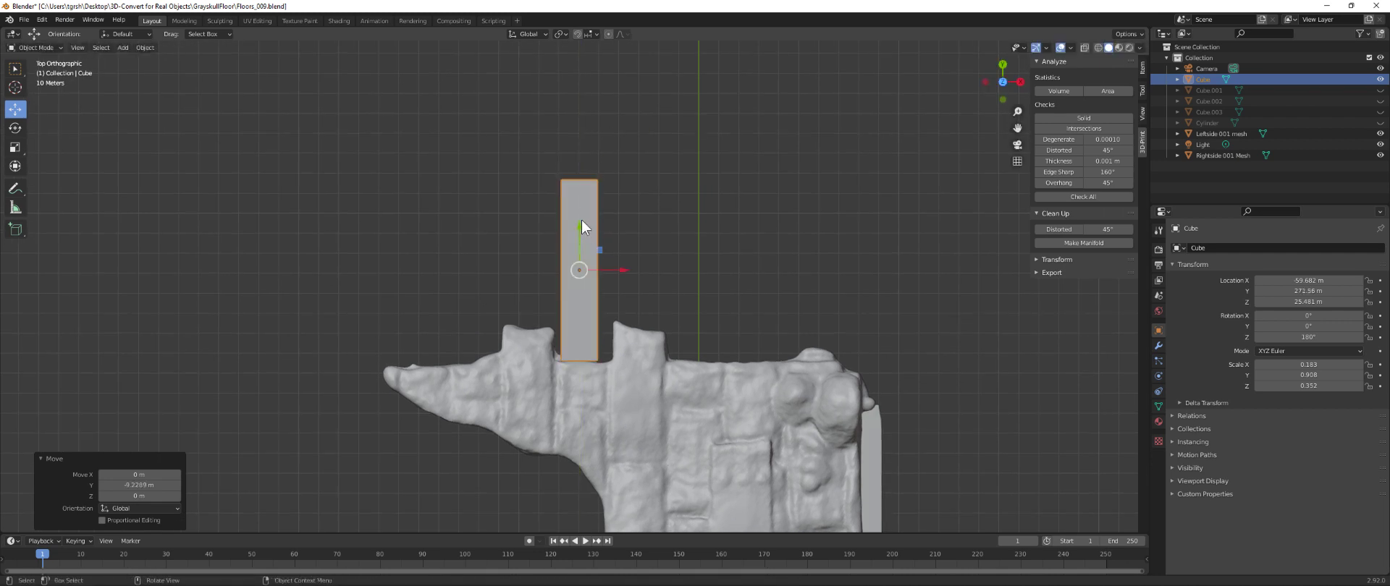
left_click(17, 148)
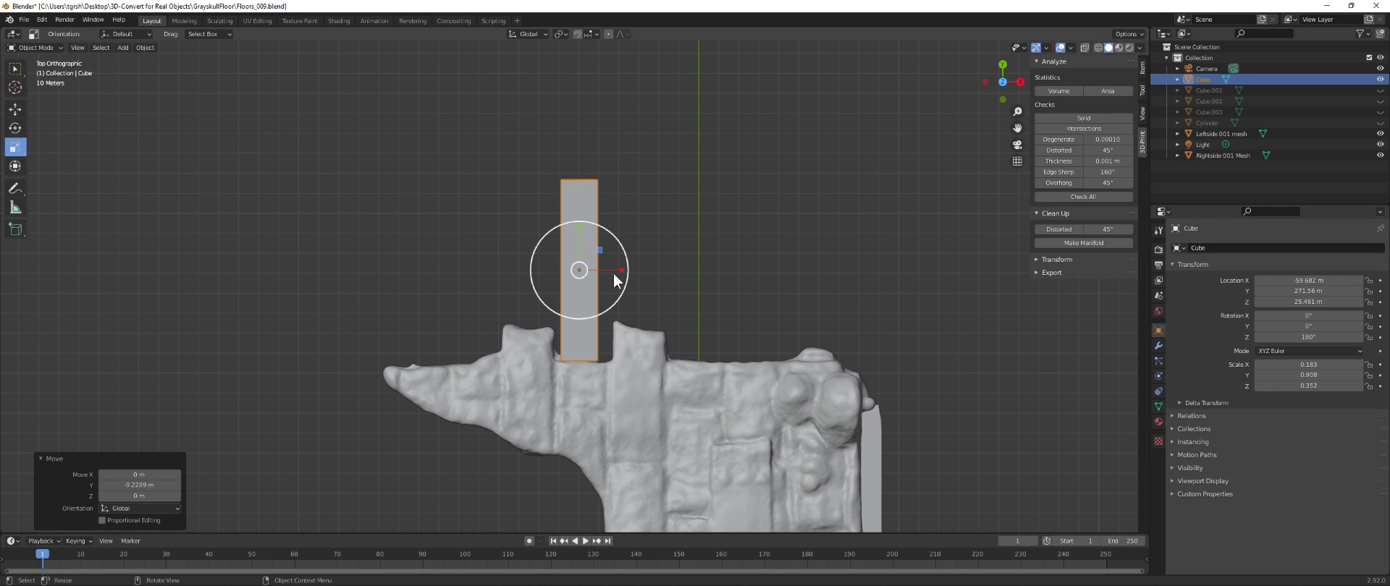
left_click_drag(621, 270, 649, 271)
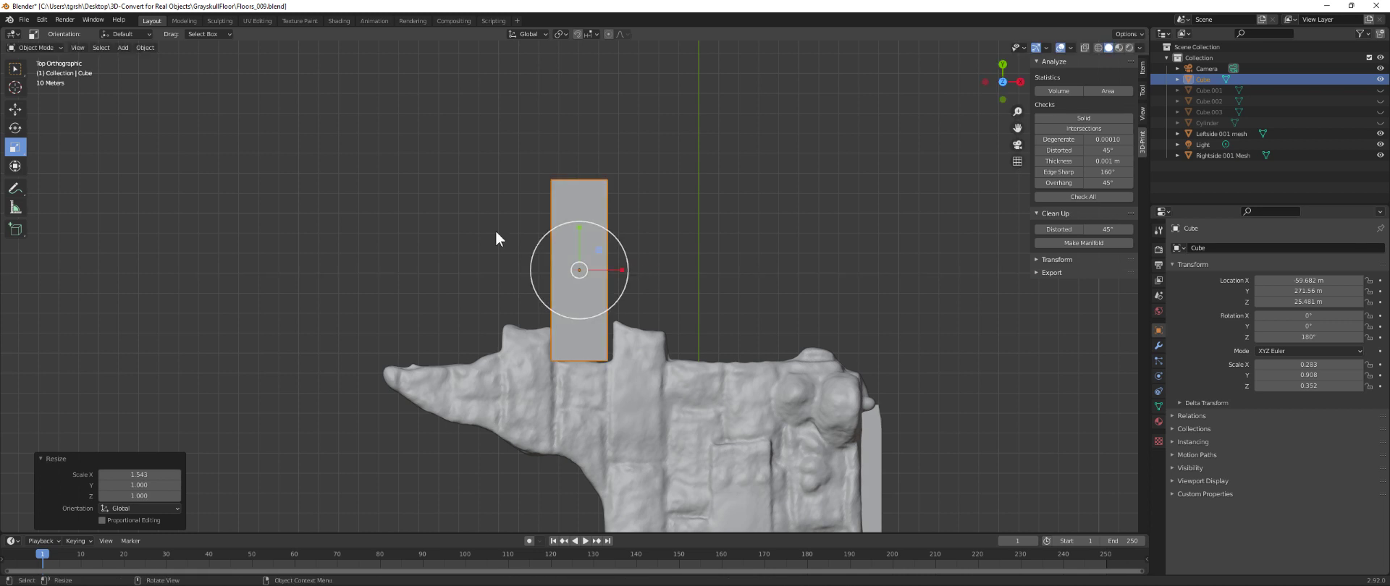
left_click(15, 109)
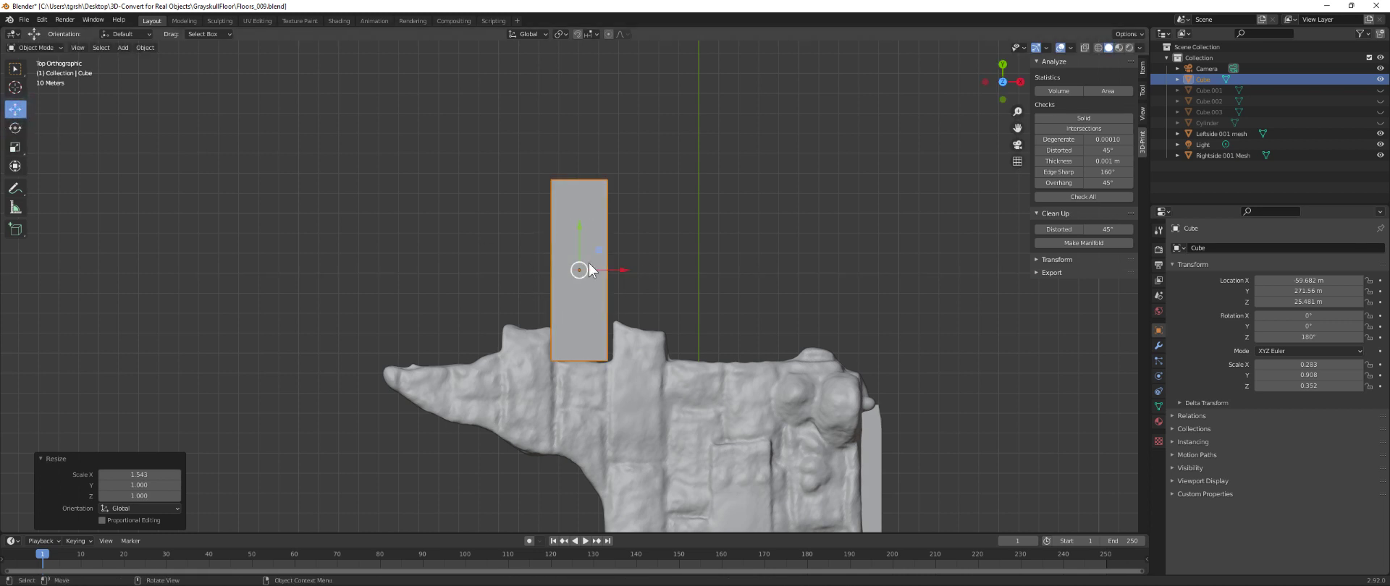
left_click_drag(626, 269, 635, 269)
- Sink the cube to about 4.82 m Z into the floor edge, then select Leftside 001 mesh
middle_click_drag(676, 302, 650, 277)
scroll(650, 277, "down", 5)
middle_click_drag(552, 273, 566, 246)
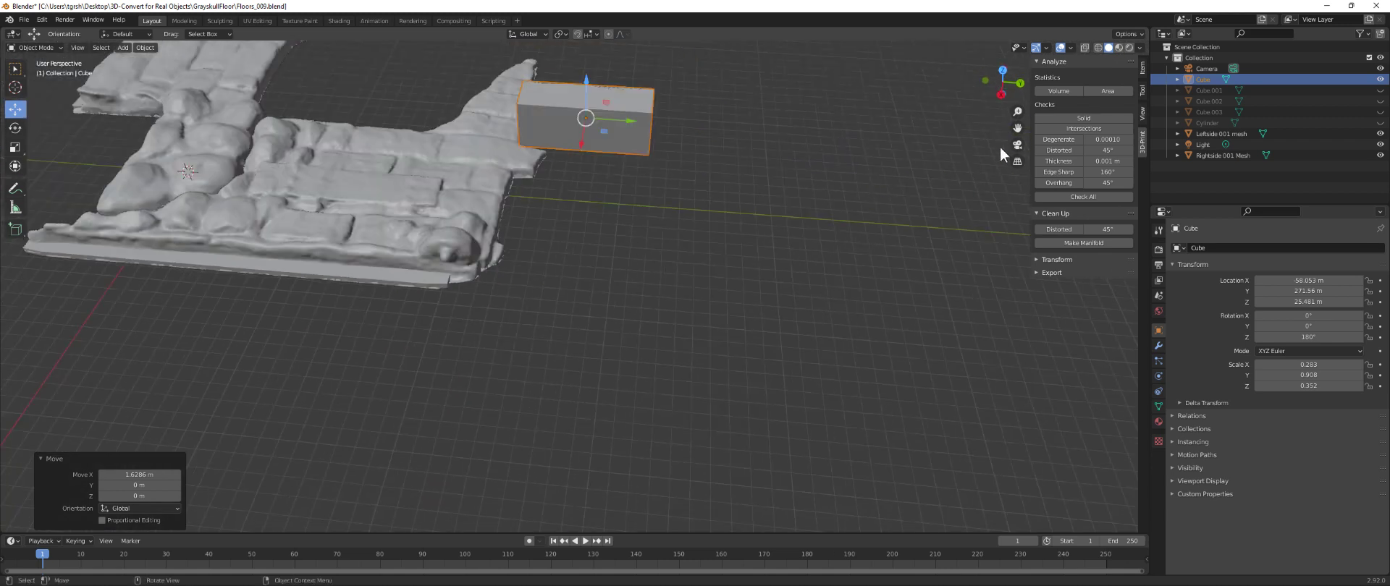
middle_click_drag(1017, 128, 775, 181)
left_click_drag(606, 120, 607, 160)
middle_click_drag(824, 192, 868, 88)
middle_click_drag(866, 82, 832, 302)
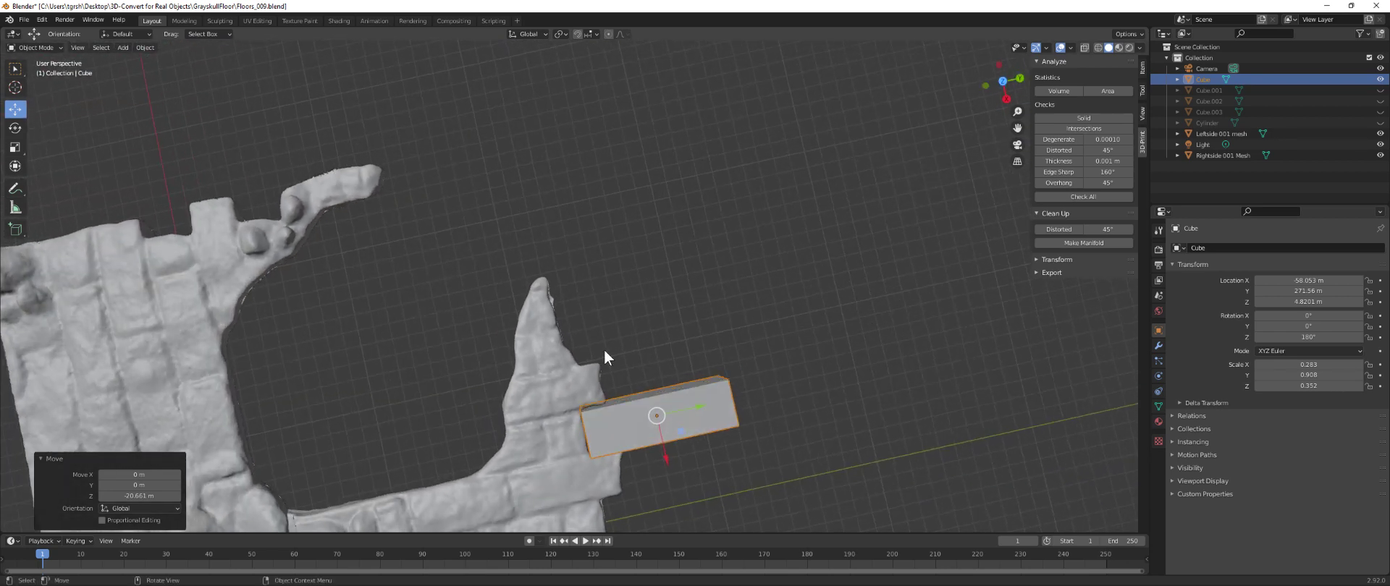
left_click(559, 376)
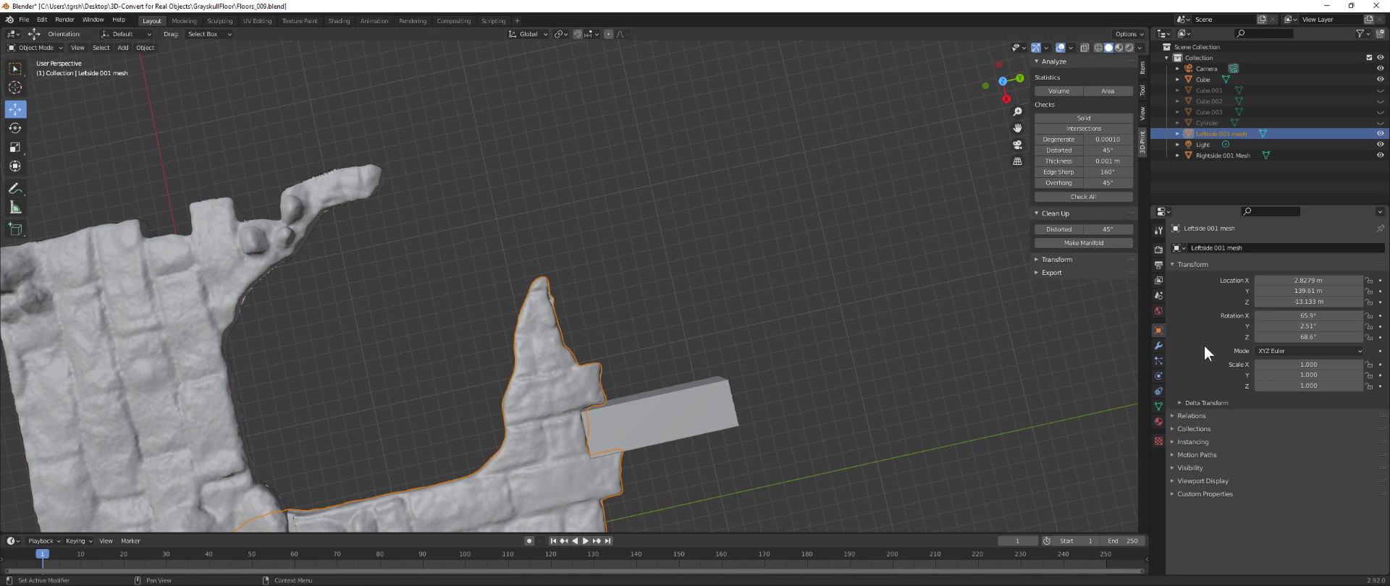
- Apply a Fast-solver Boolean difference on Leftside 001 mesh using the Cube as cutter
left_click(1159, 346)
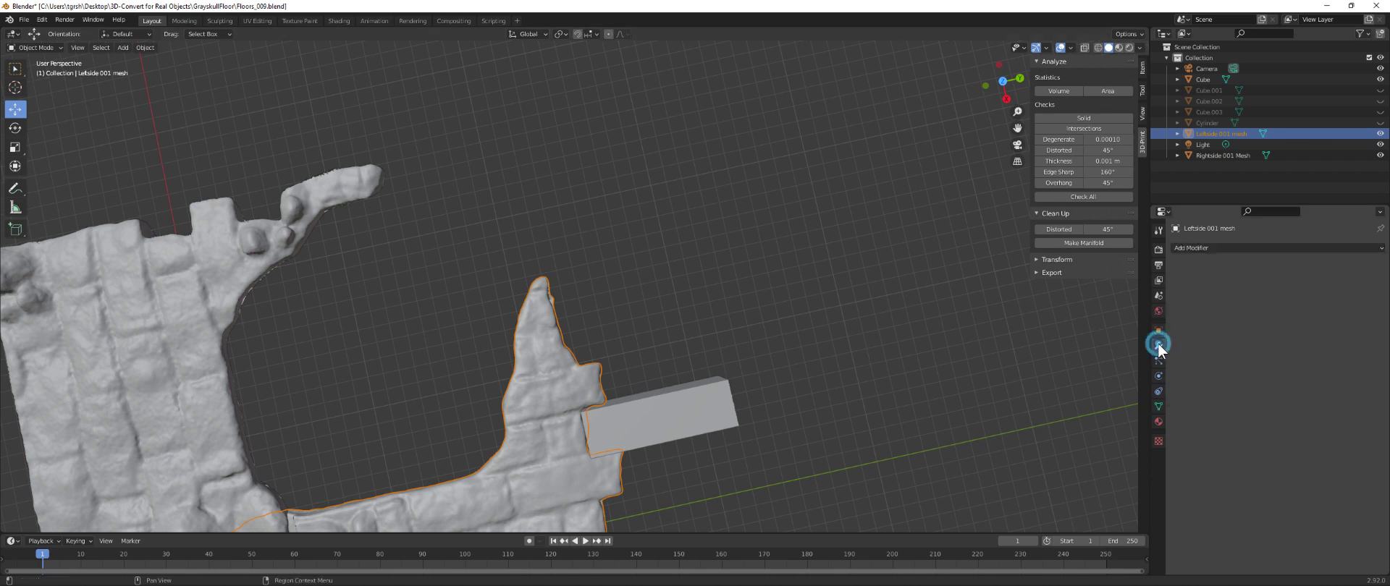
left_click(1230, 253)
left_click(1171, 302)
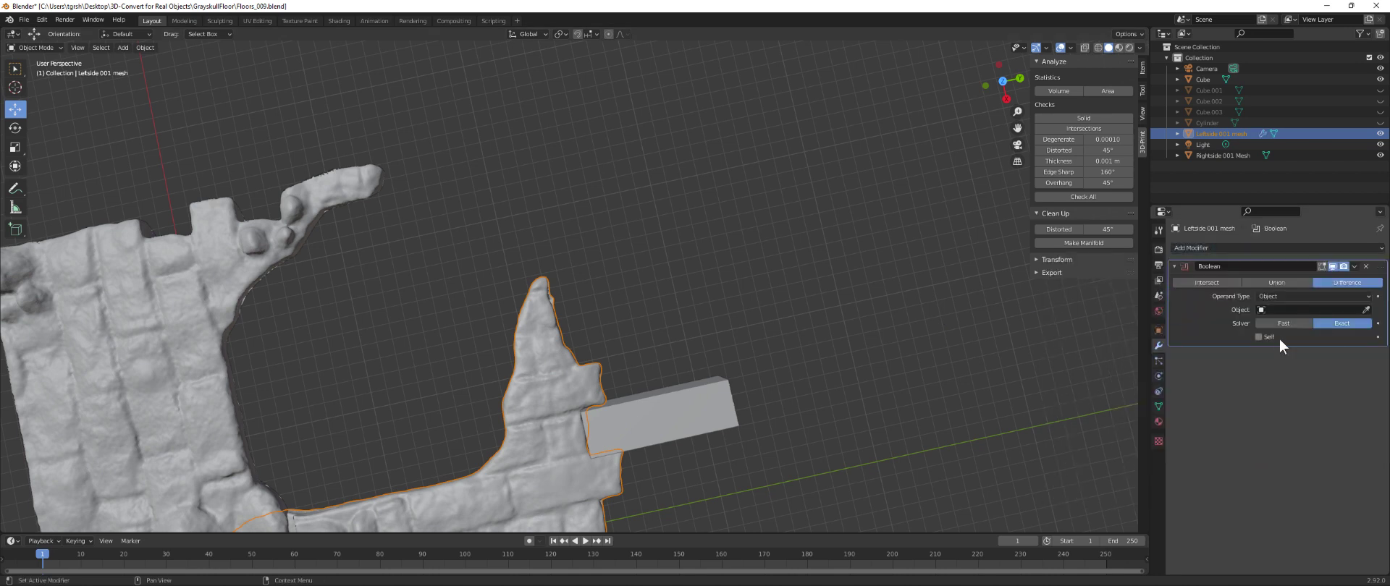
left_click(1277, 324)
left_click(1366, 310)
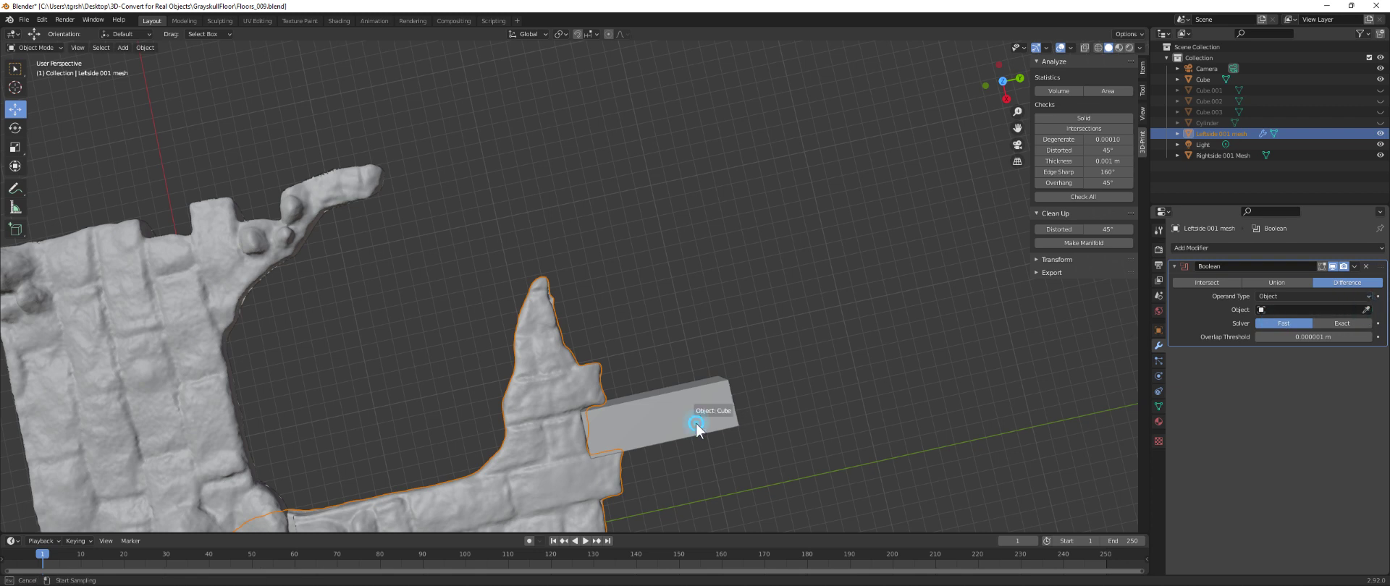
left_click(792, 404)
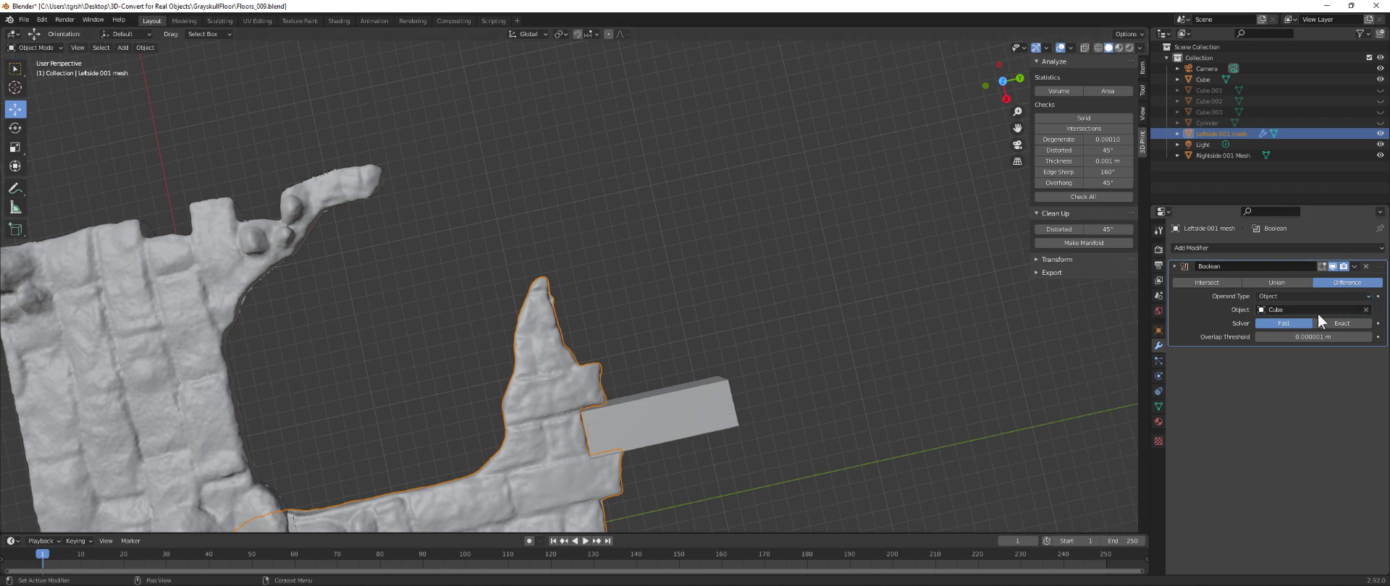
left_click(1354, 267)
left_click(1306, 279)
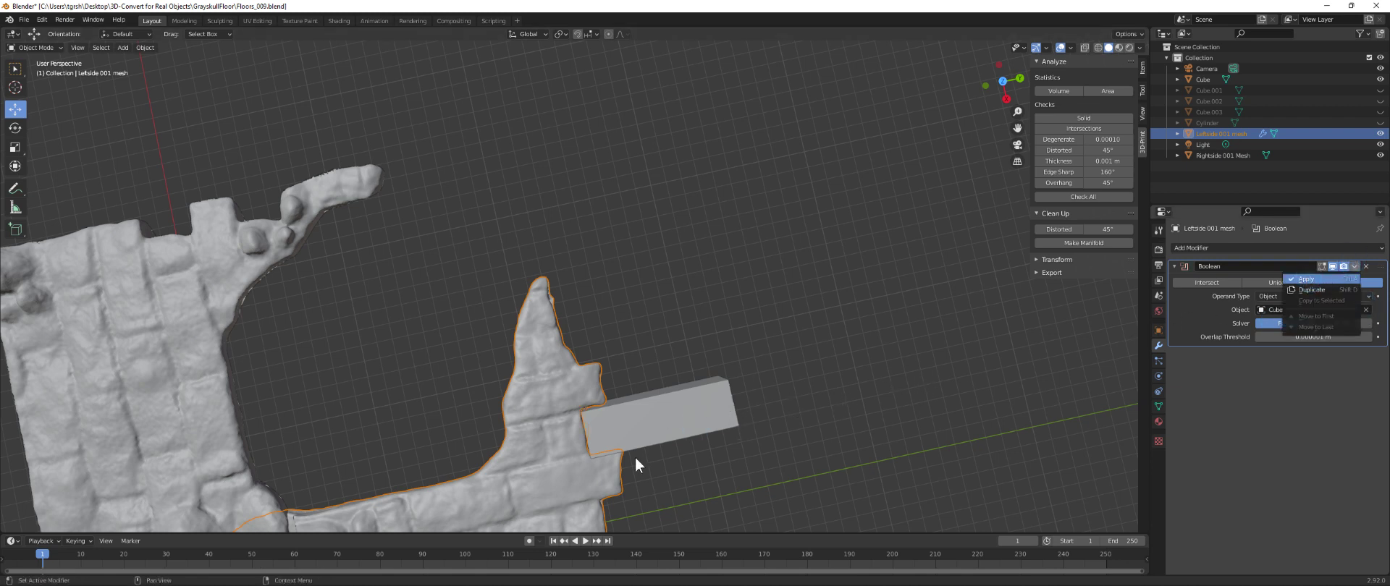
- Move the cube away along Y to 70.456 m and orbit to inspect the notch
left_click(641, 424)
left_click_drag(700, 401, 810, 386)
middle_click_drag(811, 386, 605, 471)
middle_click_drag(518, 361, 949, 145)
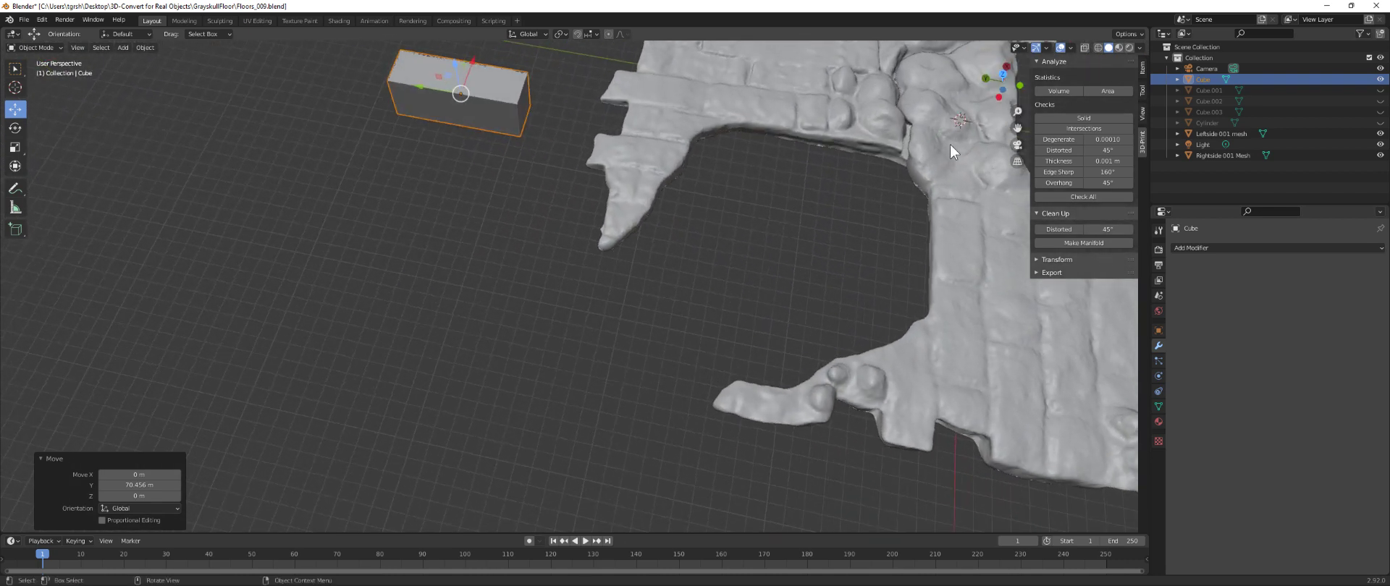
- In top view, move the cube -229.83 m X and -248.2 m Y beside the jagged left edge
left_click(1002, 74)
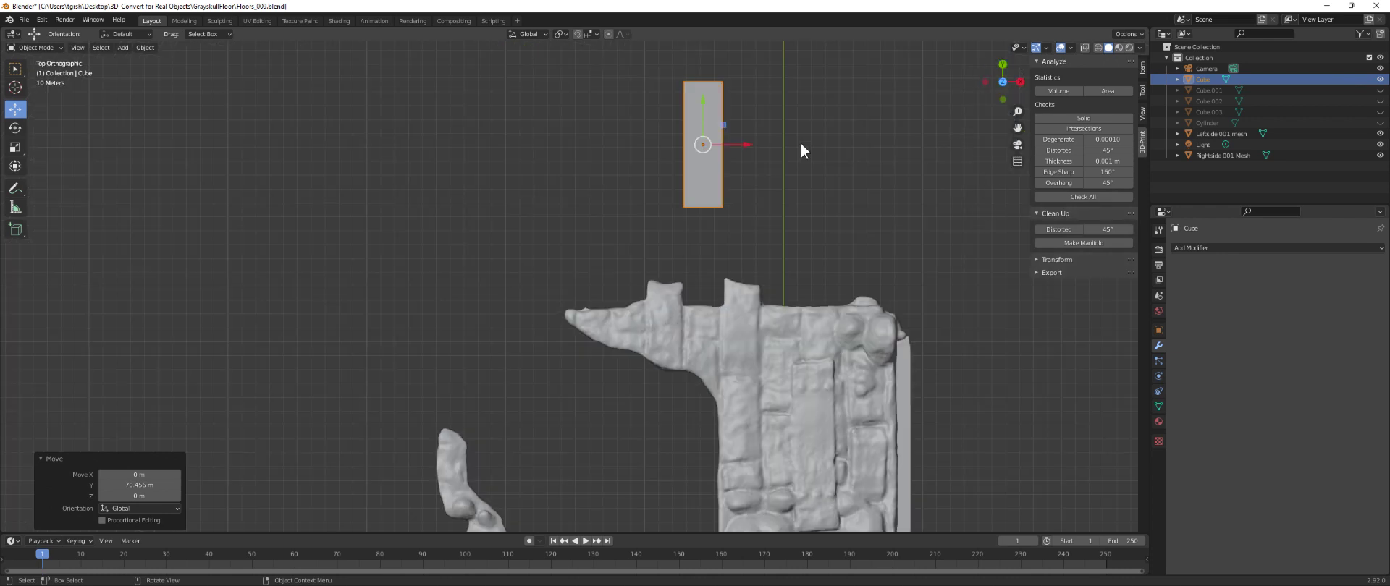
left_click_drag(750, 151, 406, 192)
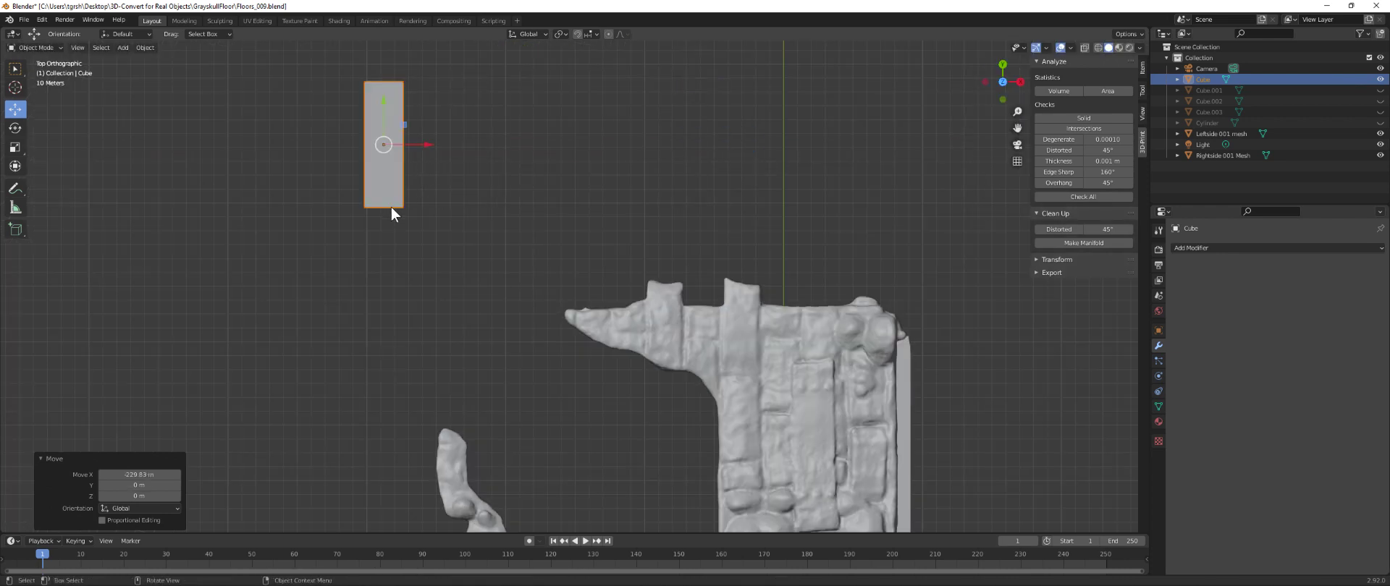
left_click_drag(385, 102, 474, 436)
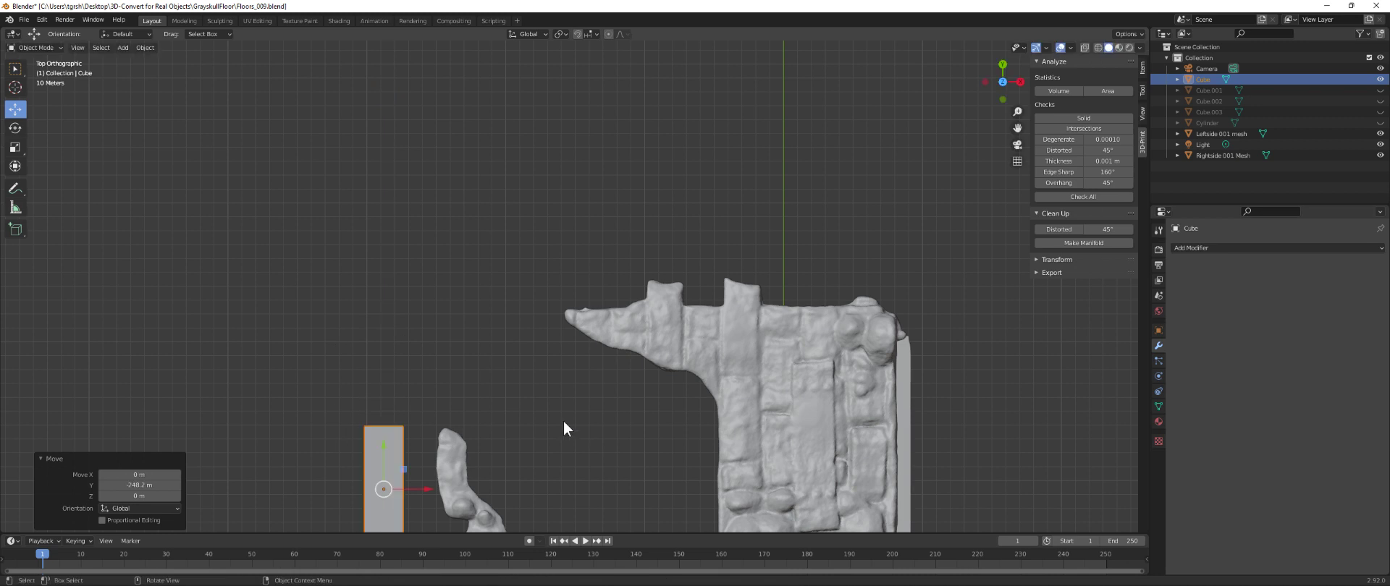
left_click_drag(1016, 127, 1164, 1)
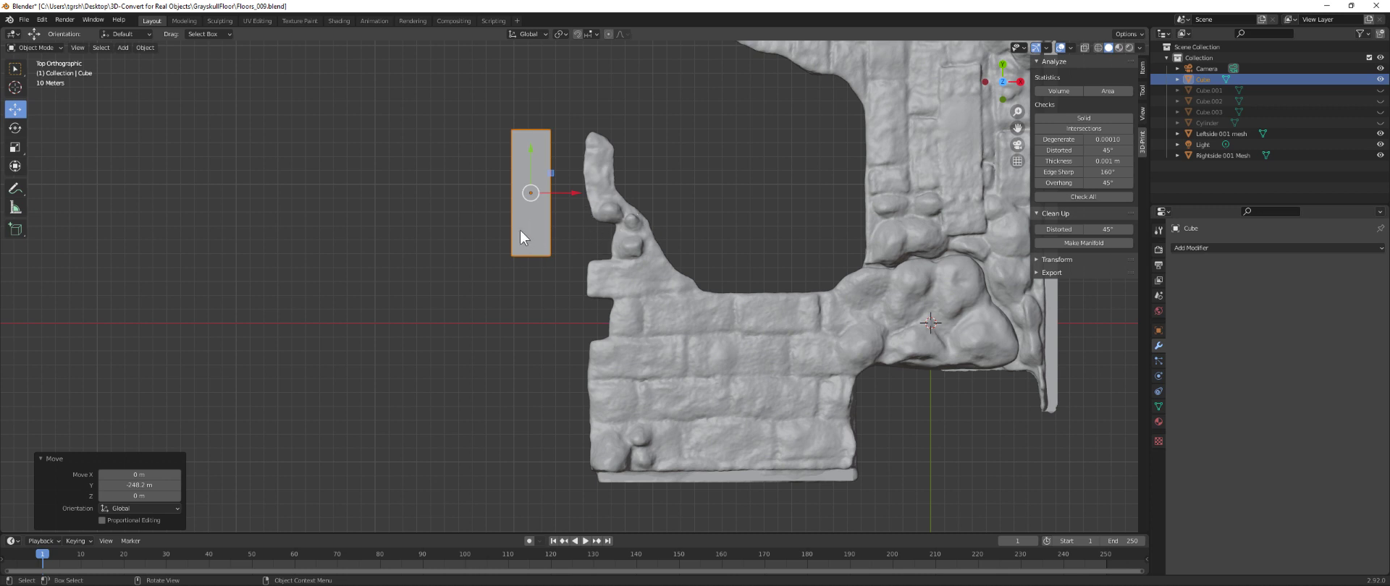
- Hide the cube in the Outliner and orbit around the scanned floor pieces
left_click(1379, 79)
left_click(1074, 340)
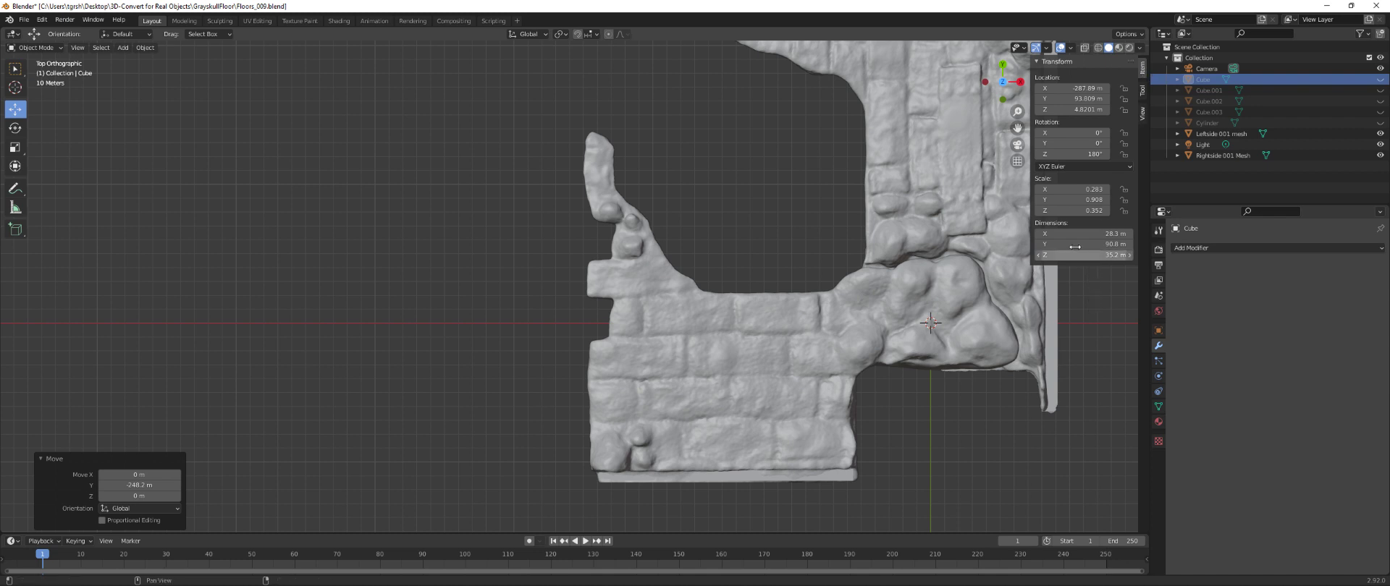
left_click_drag(1017, 128, 832, 130)
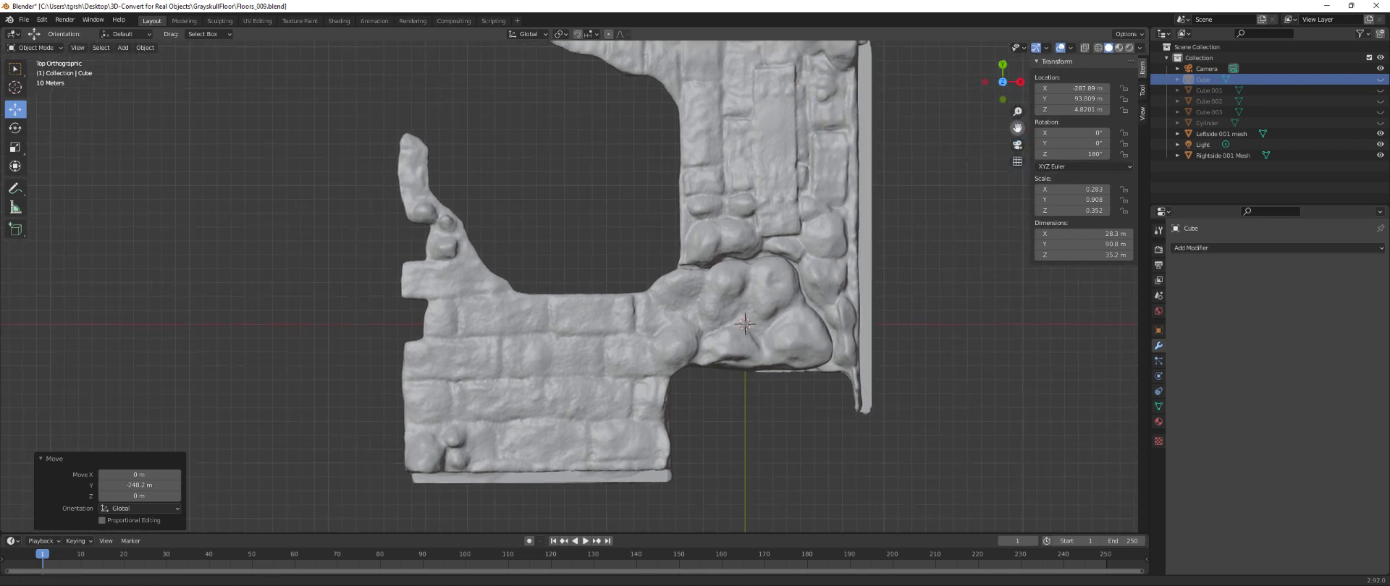
middle_click_drag(850, 444, 1006, 336)
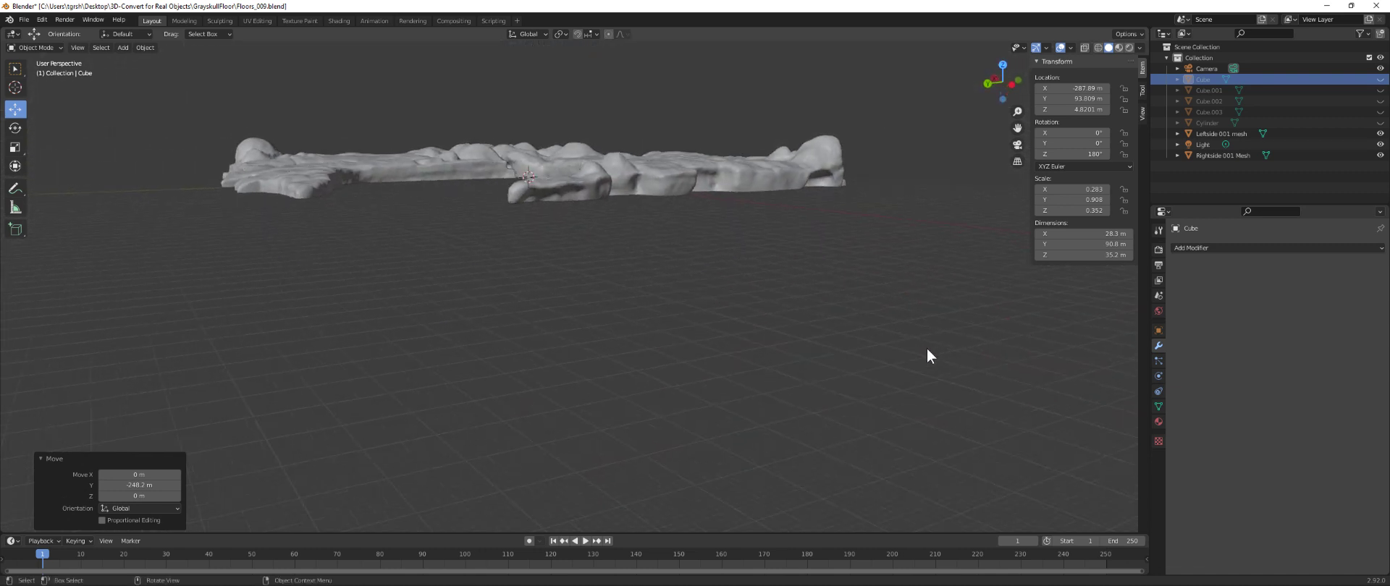
middle_click_drag(618, 326, 511, 270)
left_click(331, 156)
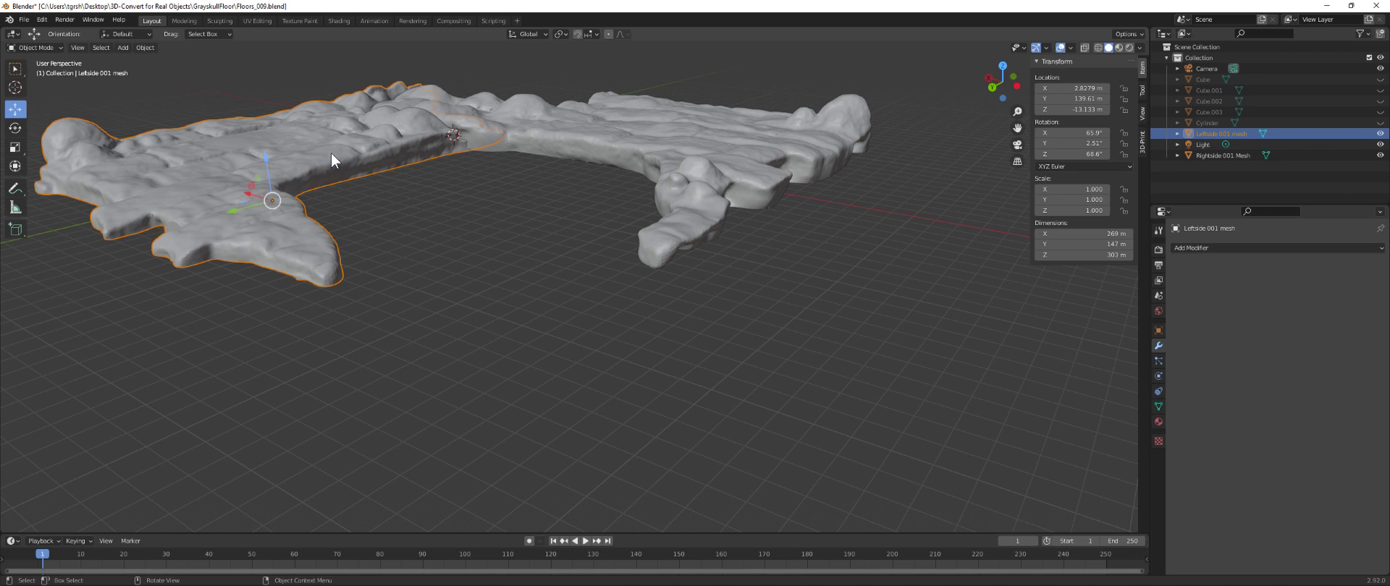
left_click(1380, 134)
middle_click_drag(434, 324, 397, 339)
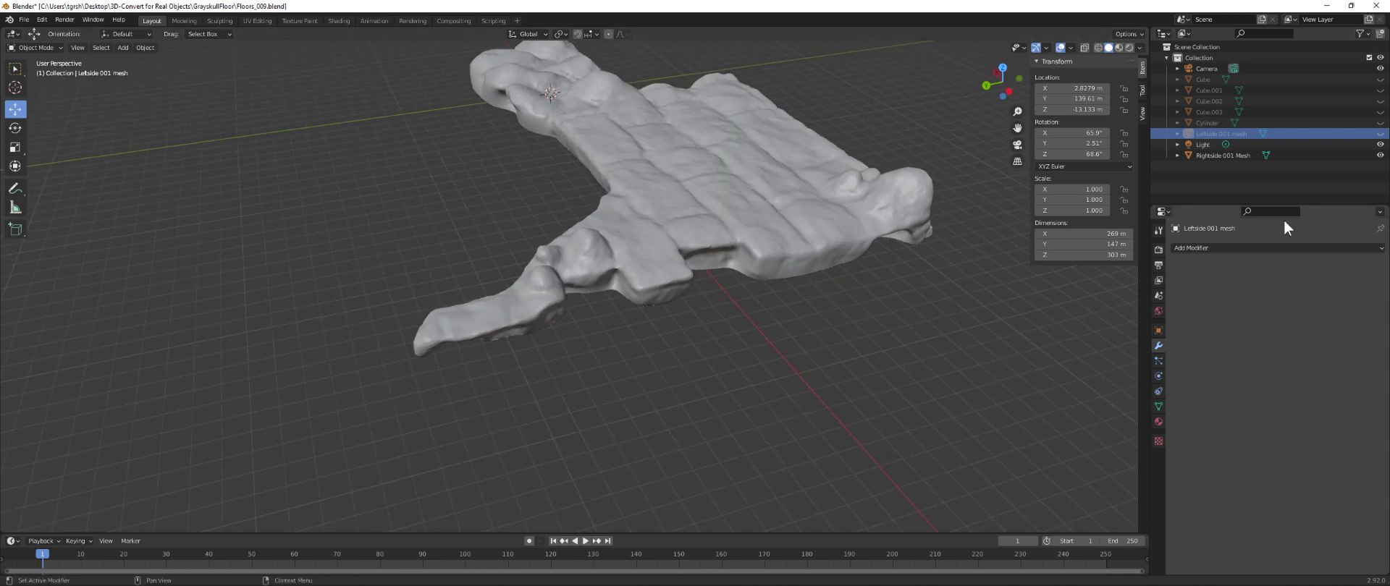
left_click(1379, 133)
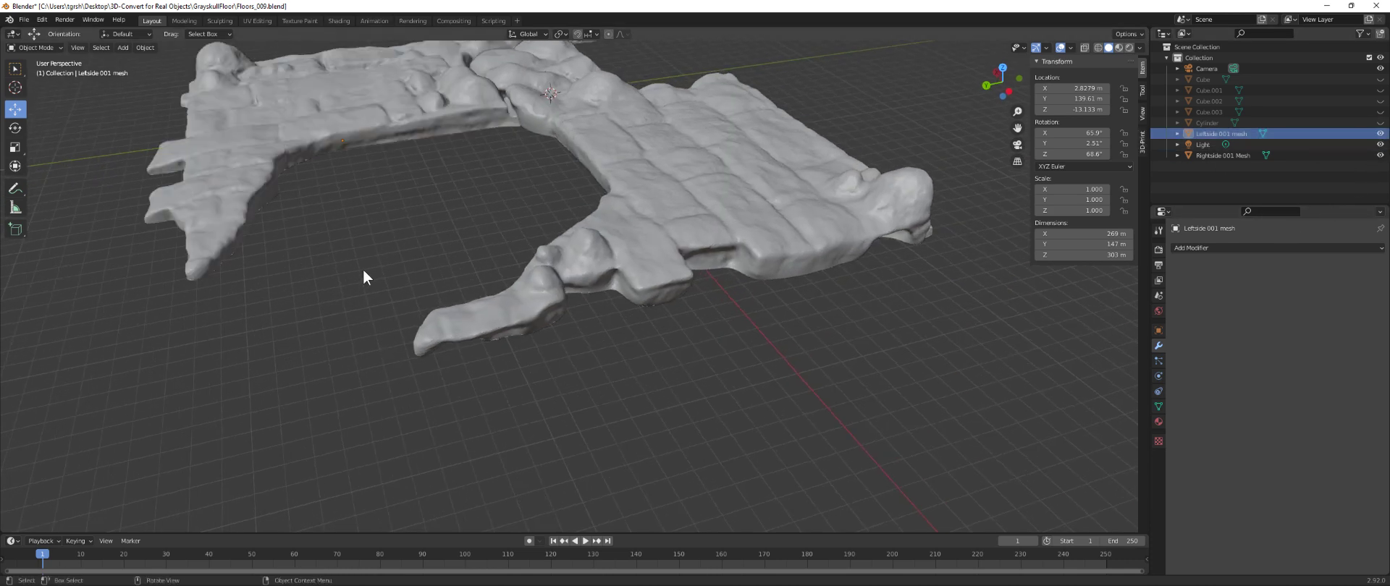
middle_click_drag(419, 259, 446, 225)
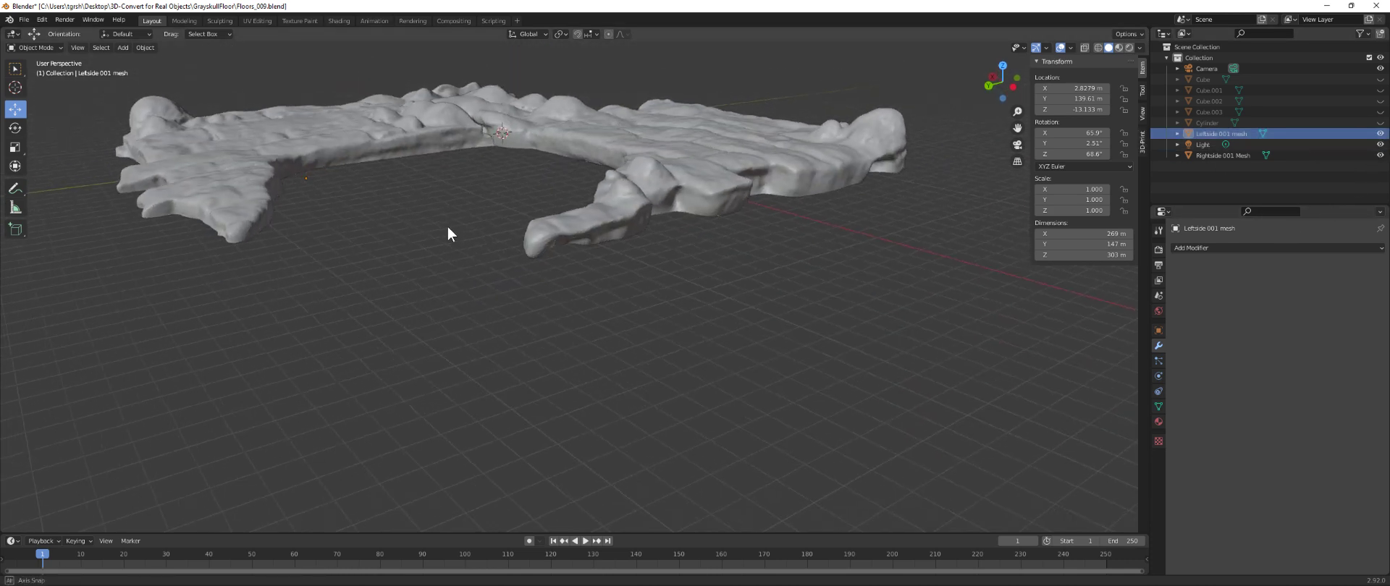
left_click(644, 152)
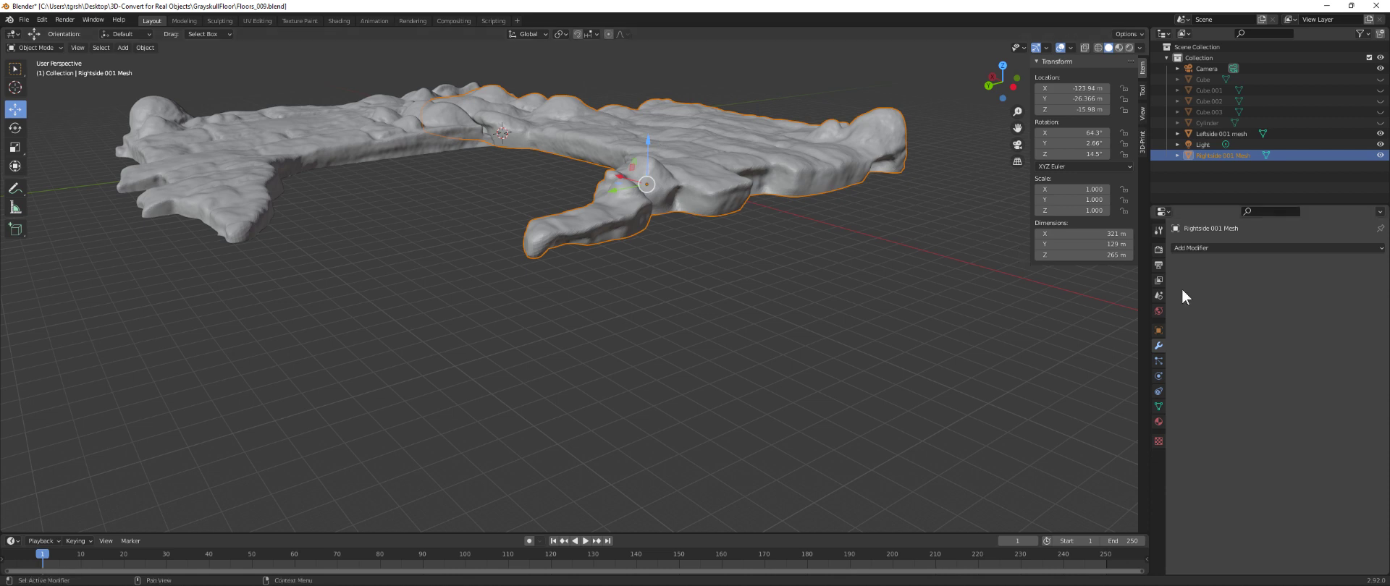
- Show Rightside 001 Mesh's object transform values and view both floor halves from above
left_click(1163, 330)
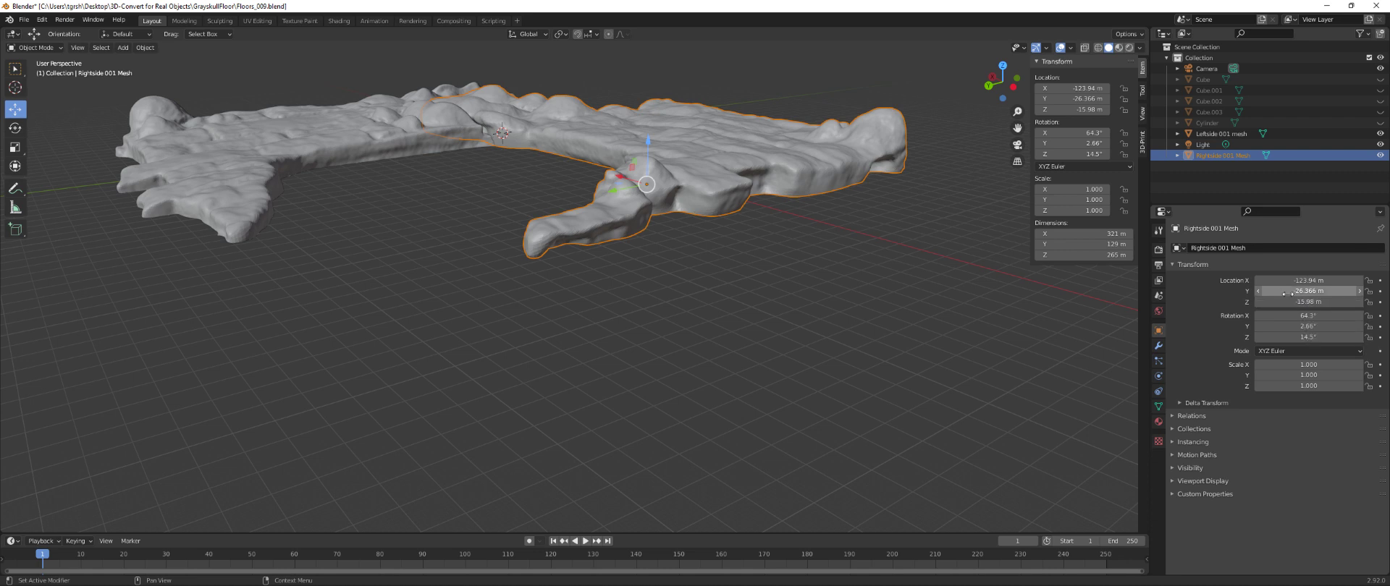
middle_click_drag(718, 330, 697, 359)
scroll(475, 285, "down", 2)
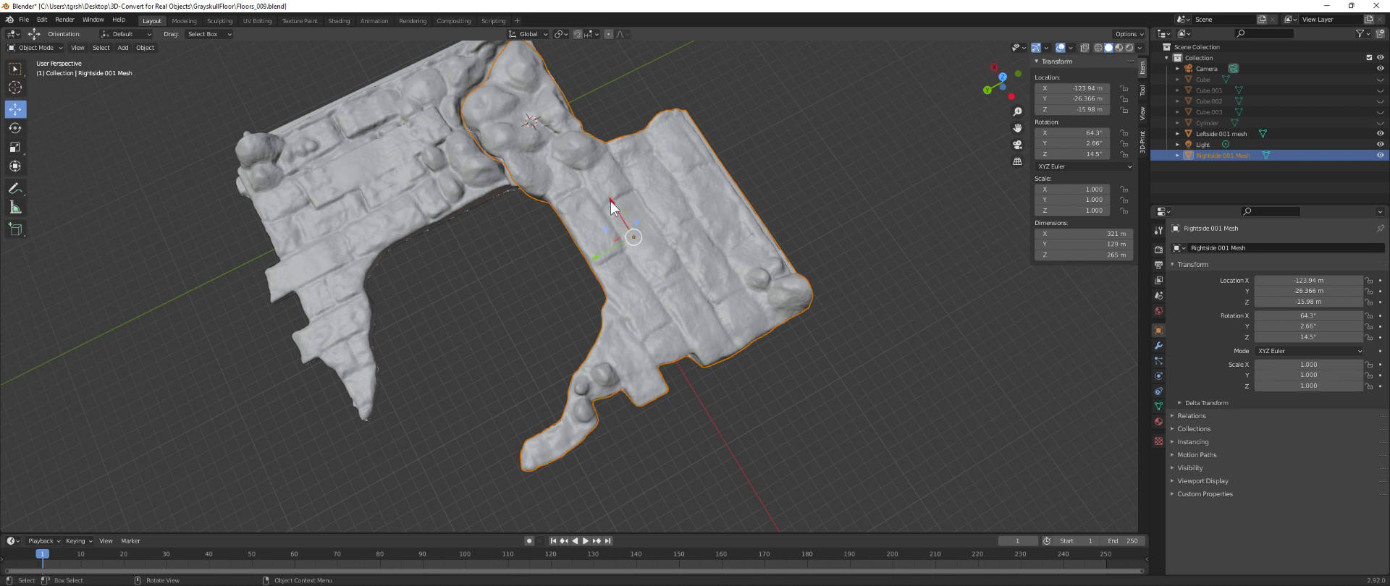
- Move Rightside 001 Mesh to X -123.22, Y -24.173, Z -17.909 against the left half
left_click_drag(610, 201, 605, 194)
left_click_drag(591, 254, 608, 253)
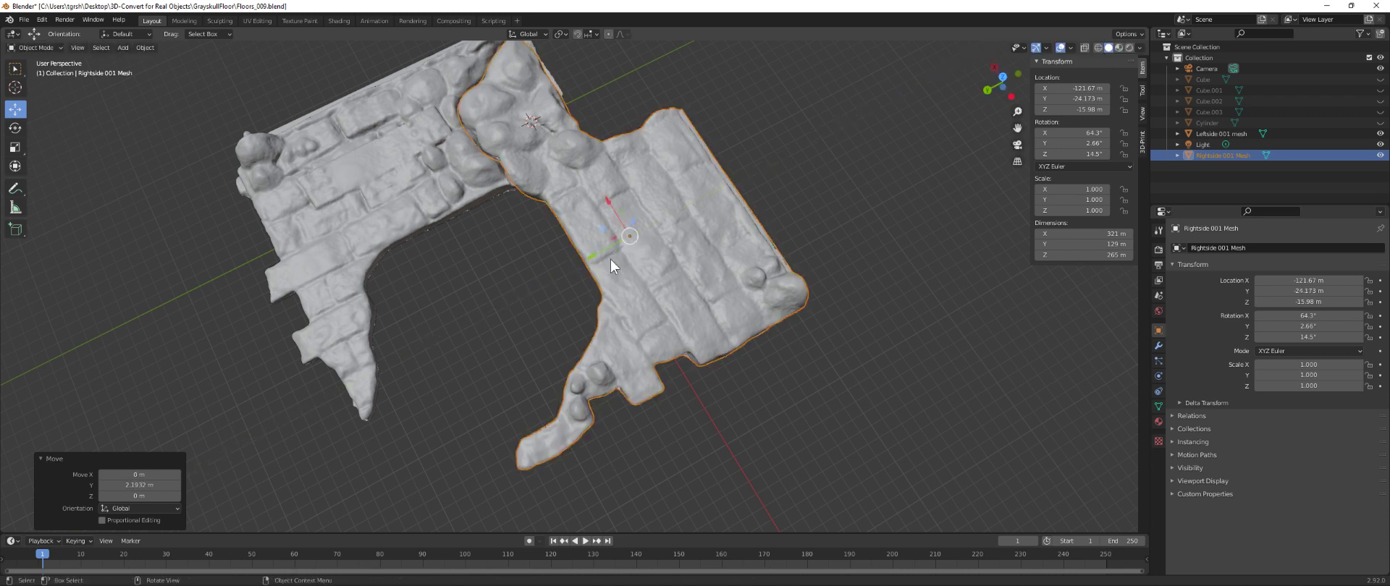
left_click_drag(605, 202, 606, 203)
middle_click_drag(600, 275, 605, 184)
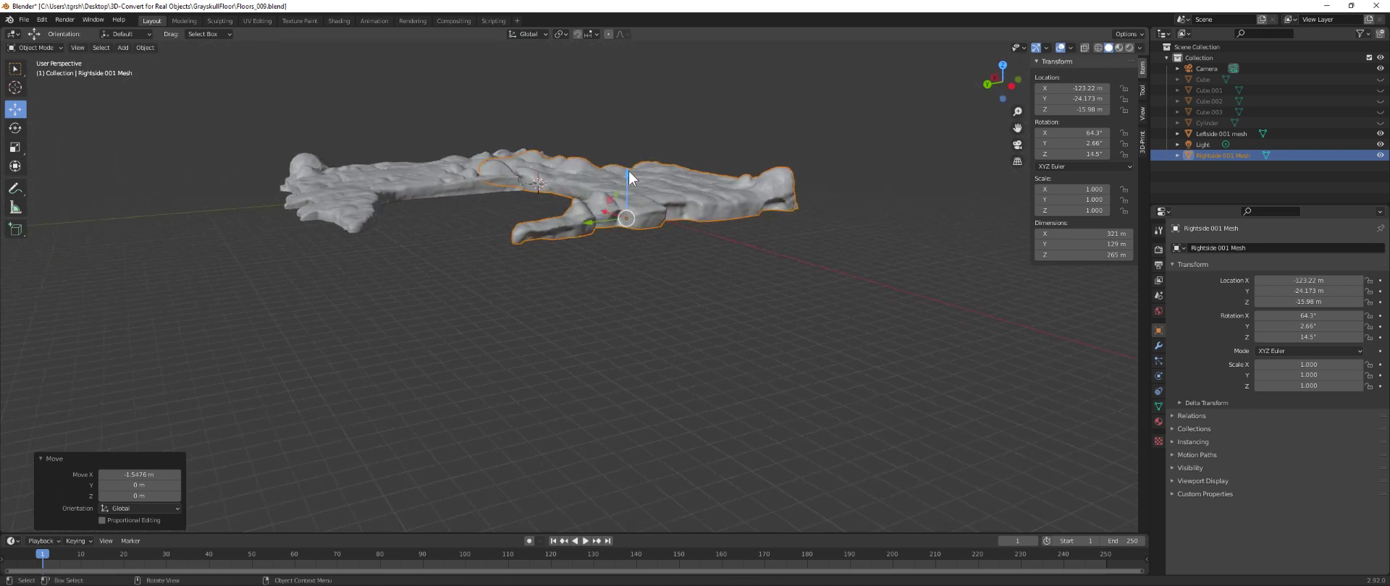
left_click_drag(628, 170, 627, 192)
middle_click_drag(627, 192, 565, 259)
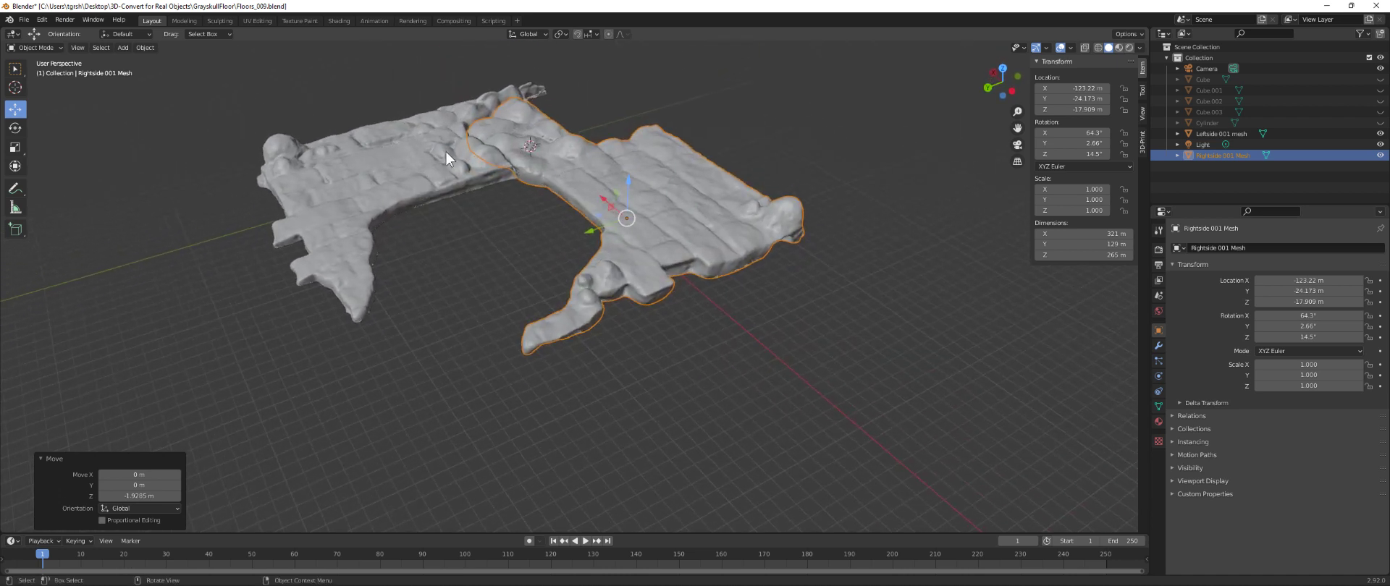
middle_click_drag(448, 229, 484, 238)
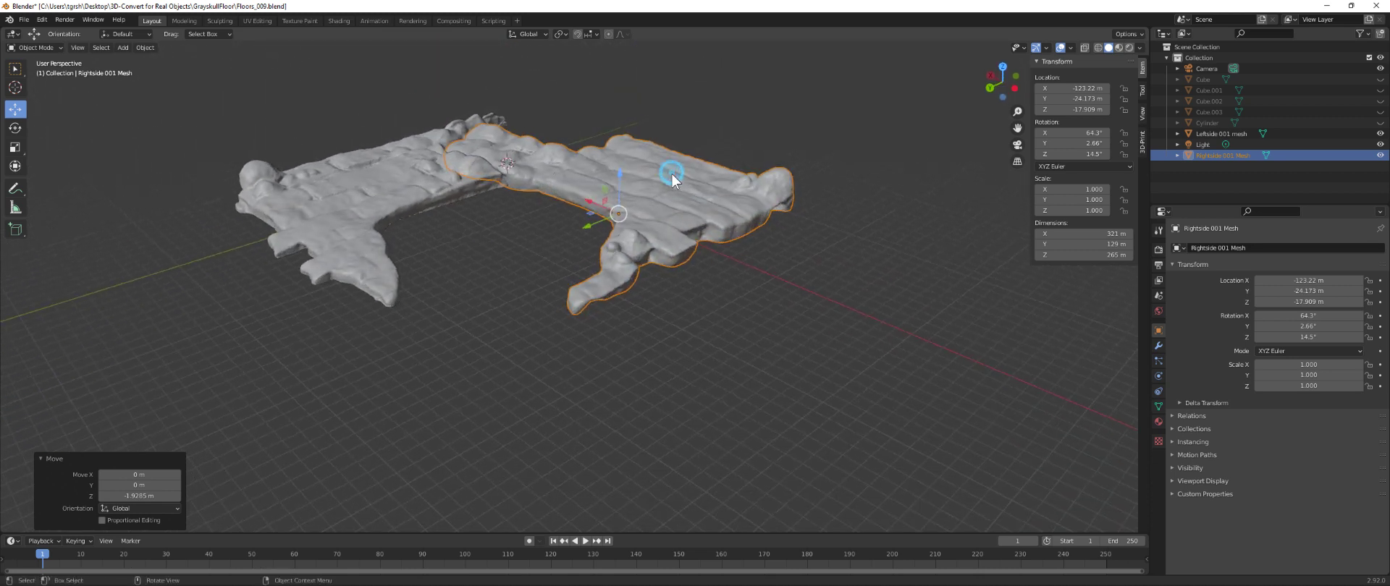
- Apply a Fast-solver Boolean difference on Rightside 001 Mesh with Leftside 001 mesh as cutter
left_click(1158, 346)
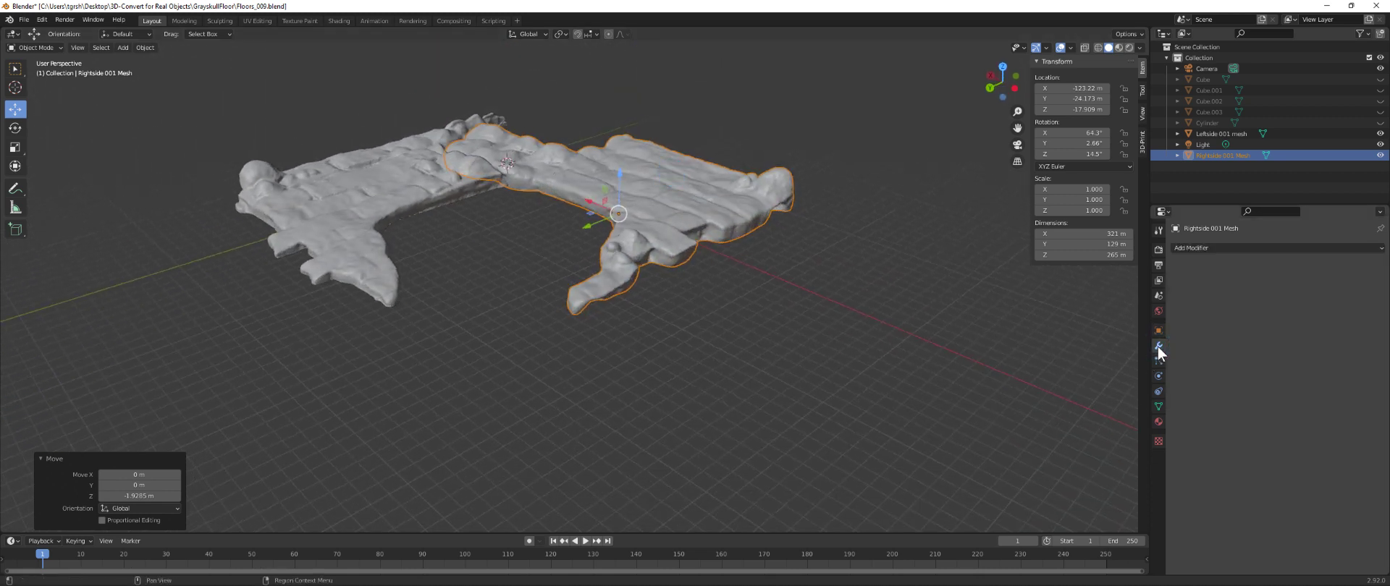
left_click(1232, 248)
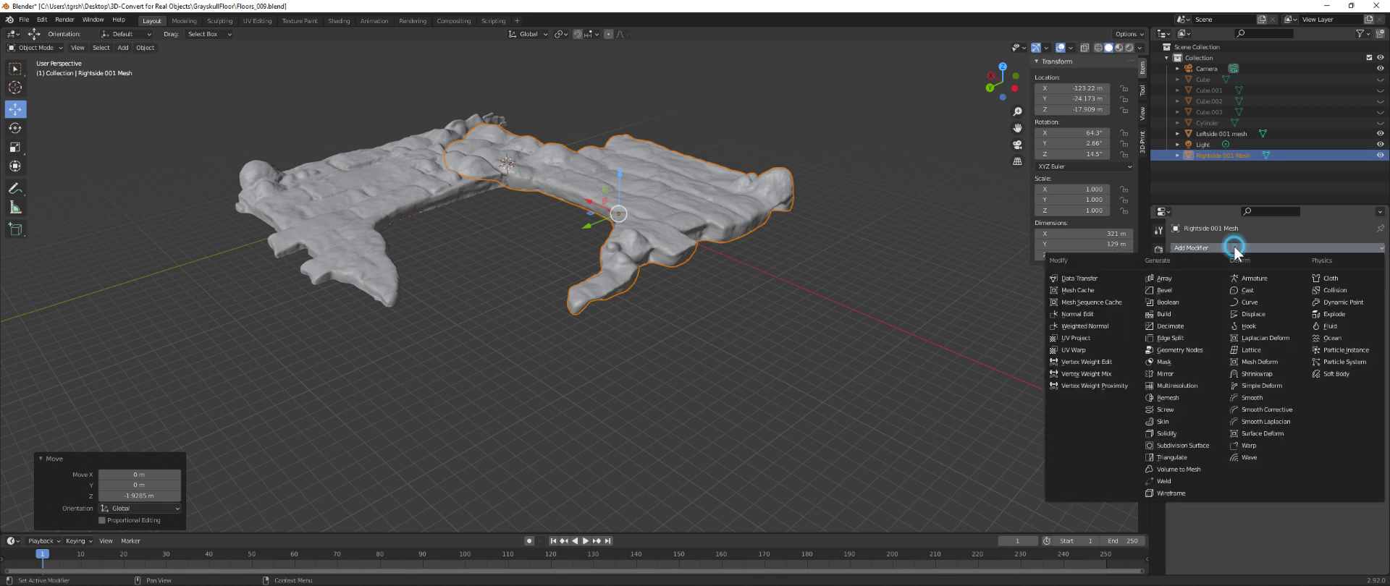
left_click(1165, 302)
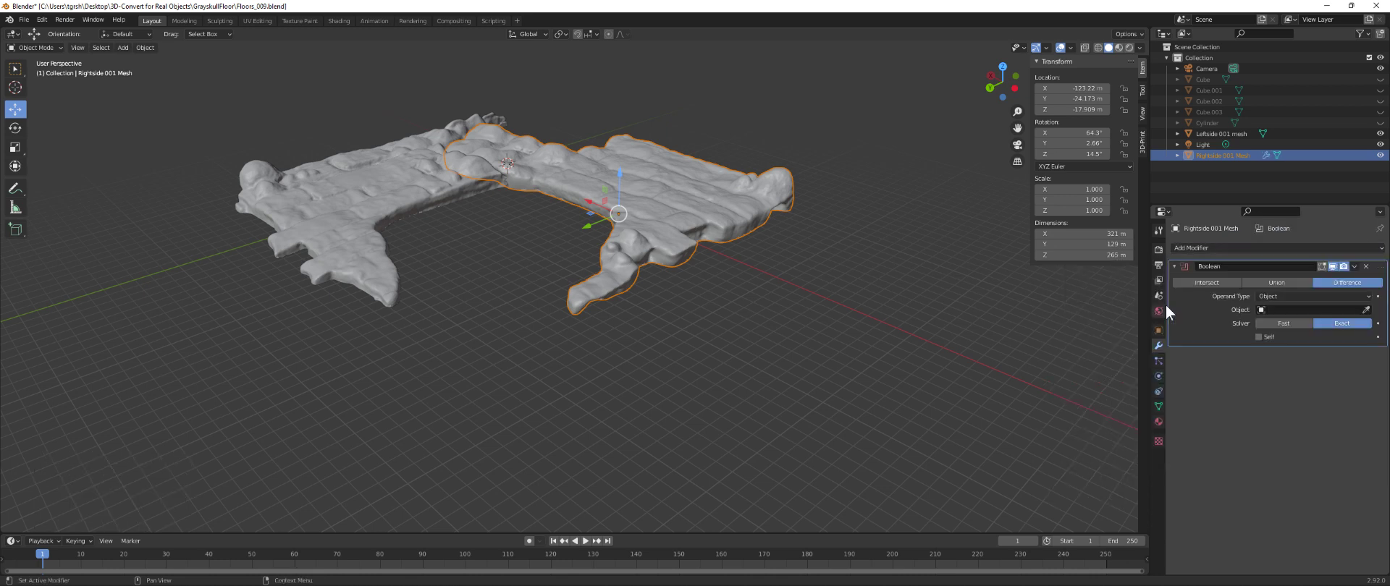
left_click(1294, 322)
left_click(1365, 311)
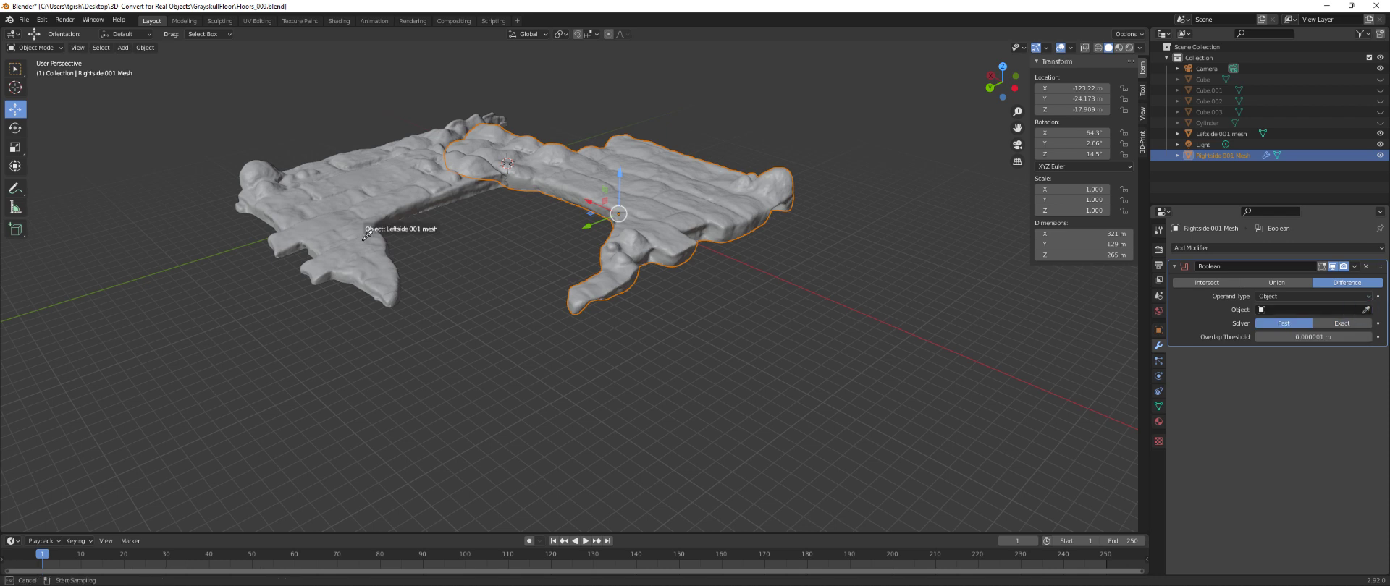
left_click(770, 336)
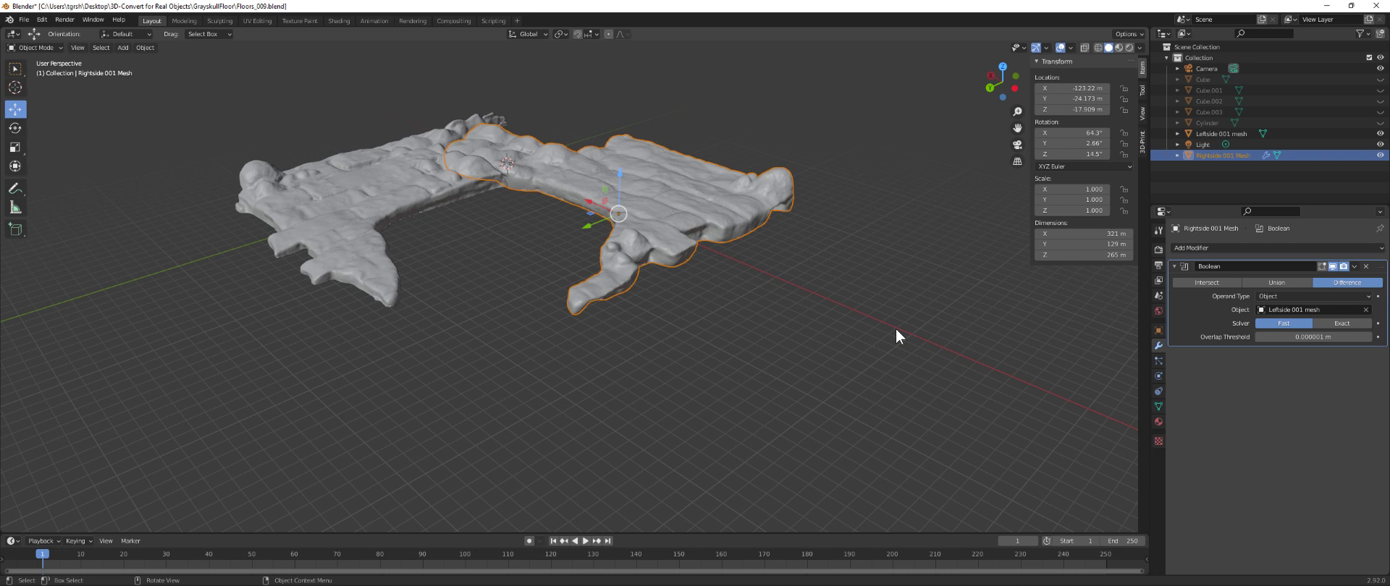
left_click(1355, 266)
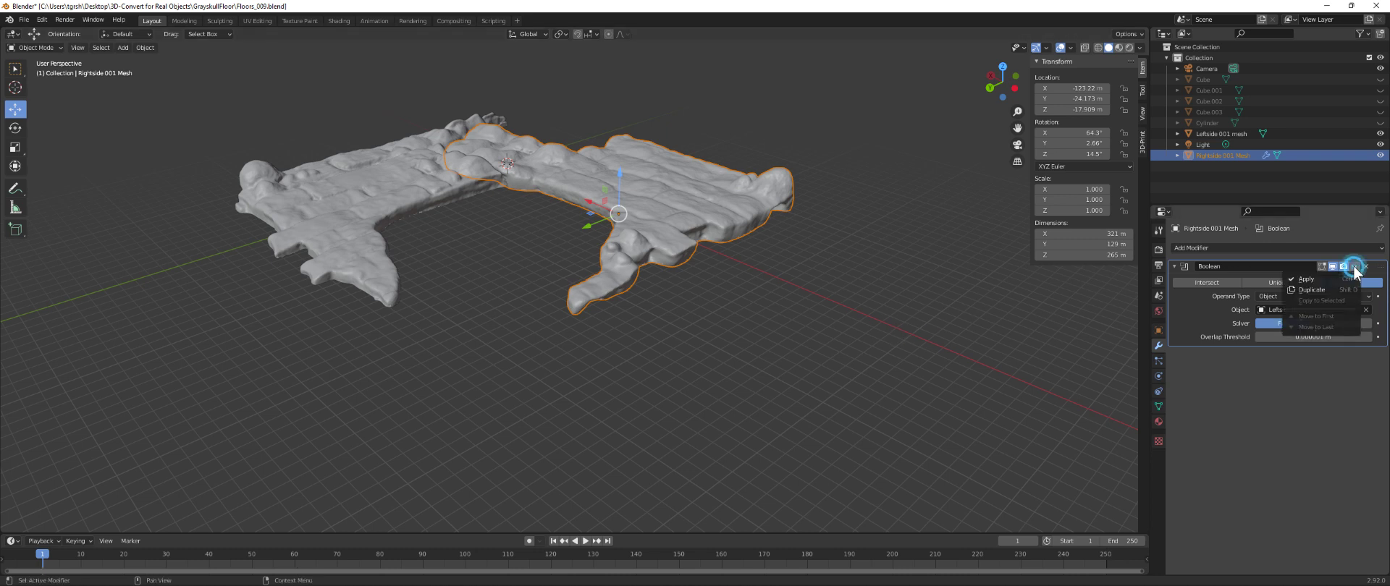
left_click(1308, 281)
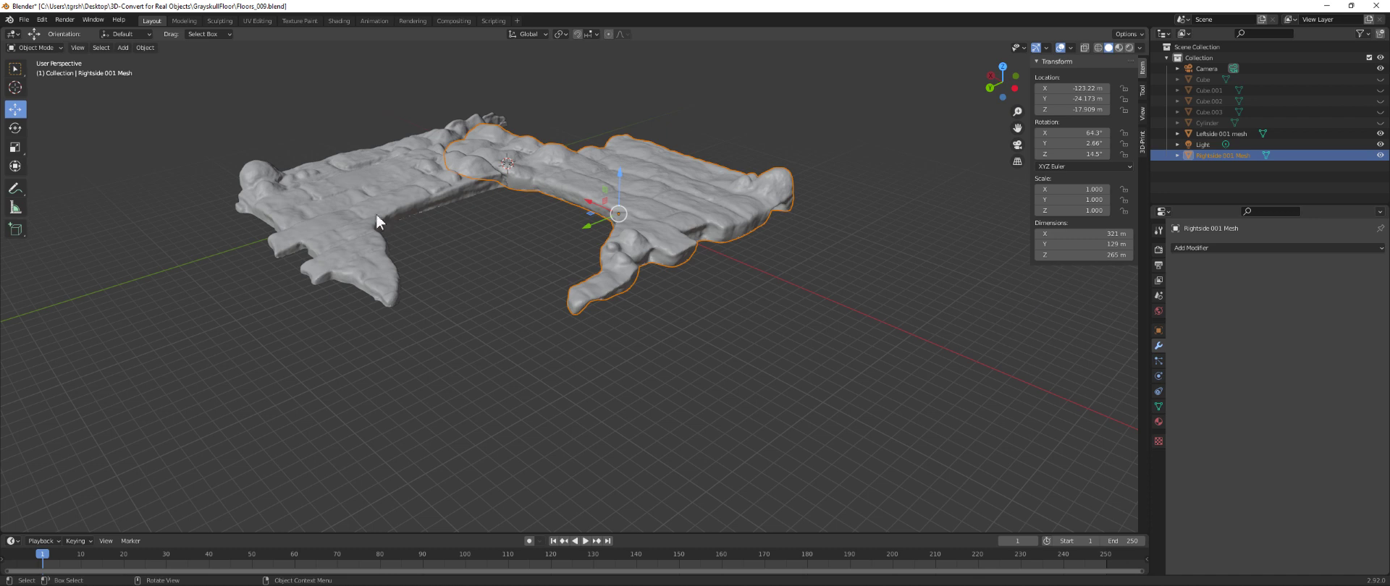
left_click(349, 190)
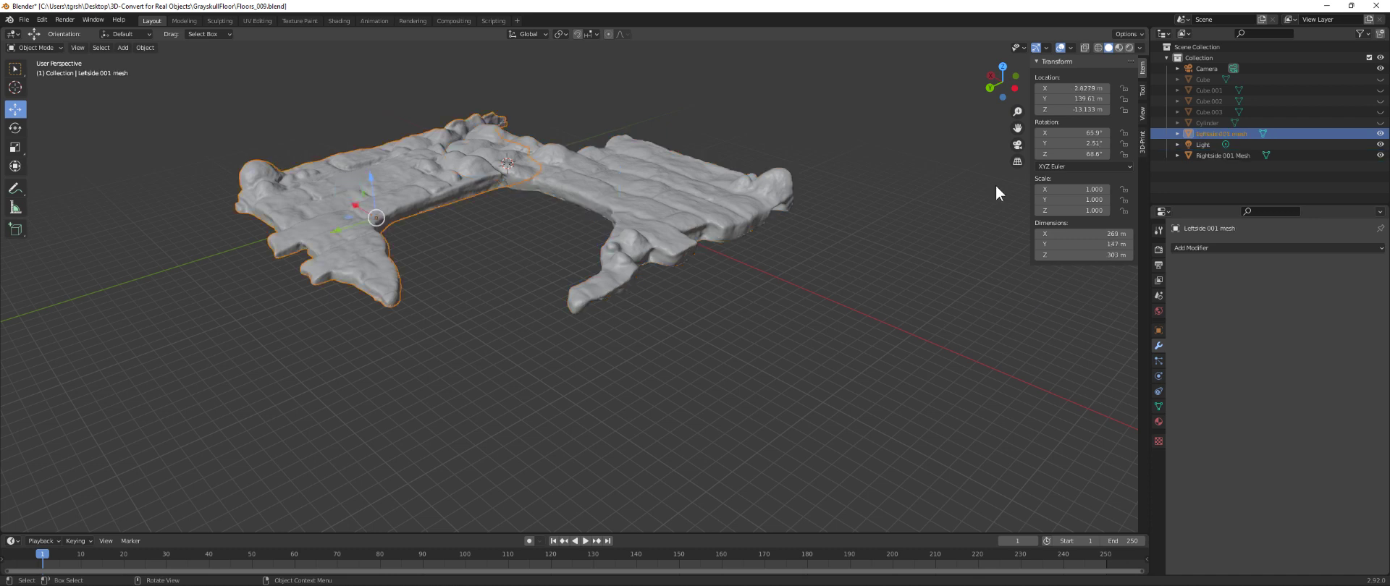
left_click(1380, 134)
middle_click_drag(616, 316, 597, 334)
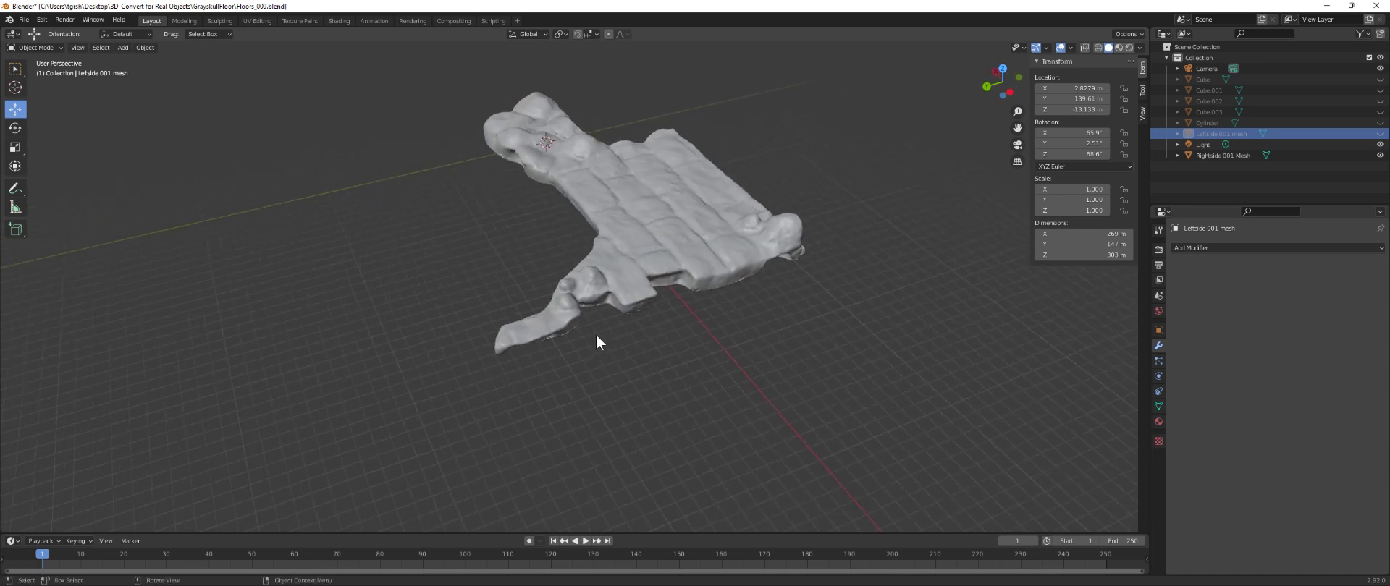
key("alt+h")
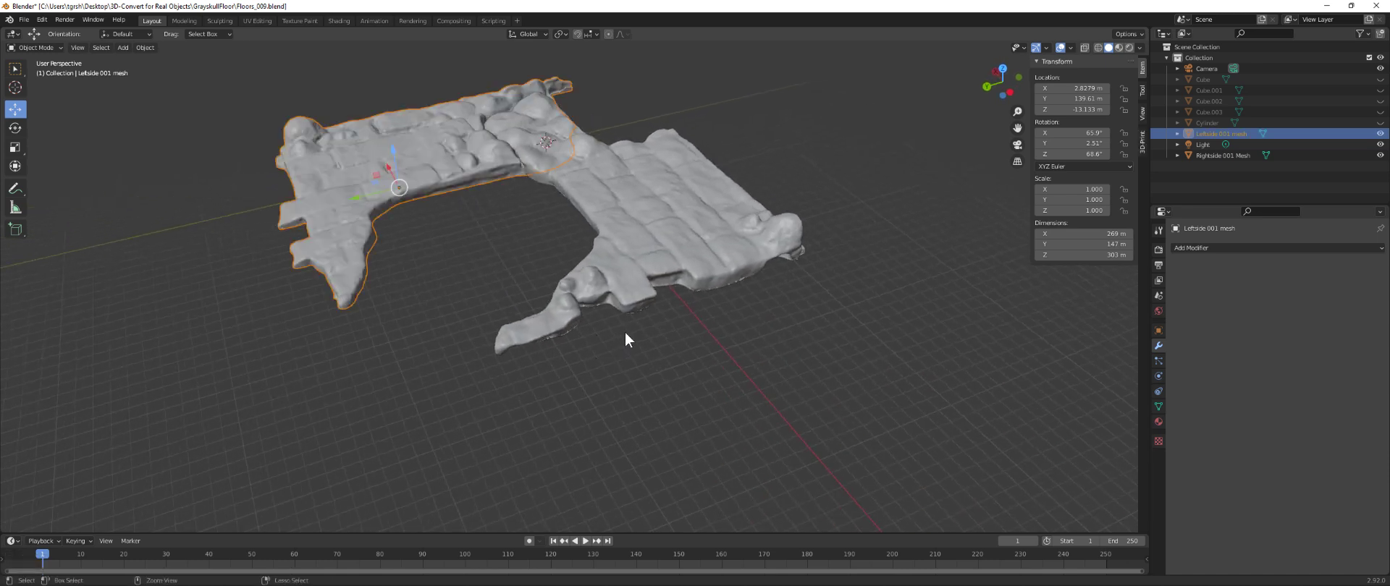
middle_click_drag(675, 344, 718, 363)
left_click(631, 201)
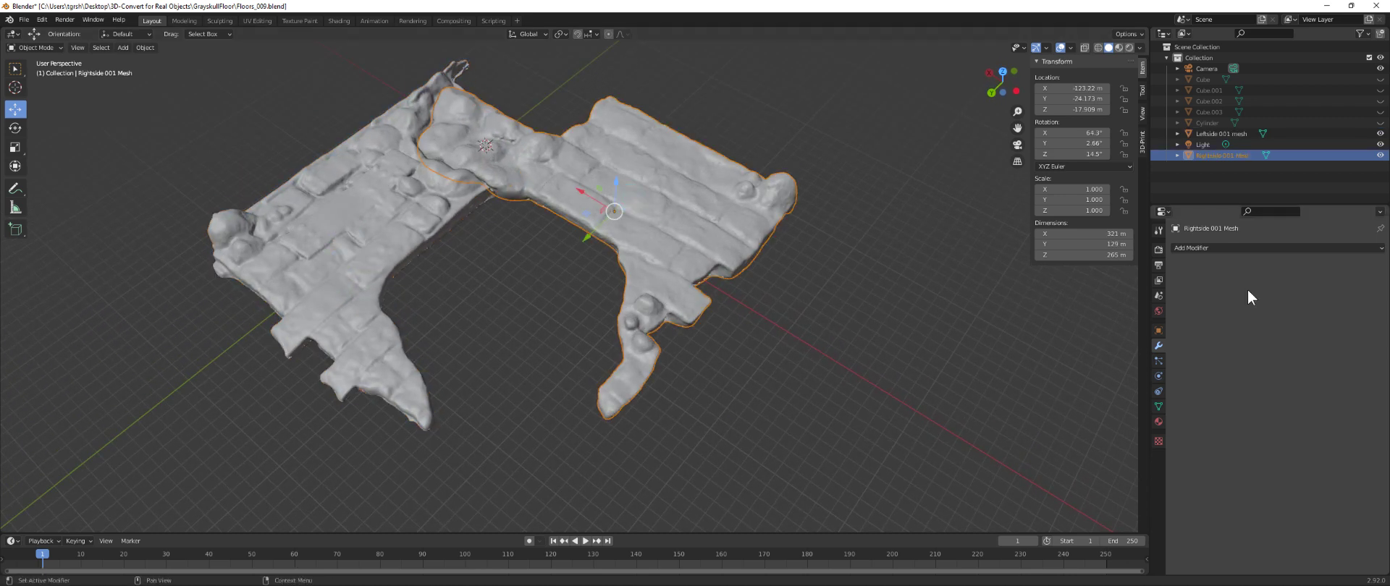
- Save the scene as Floors_010.blend in the GrayskullFloor folder
left_click(24, 19)
left_click(45, 105)
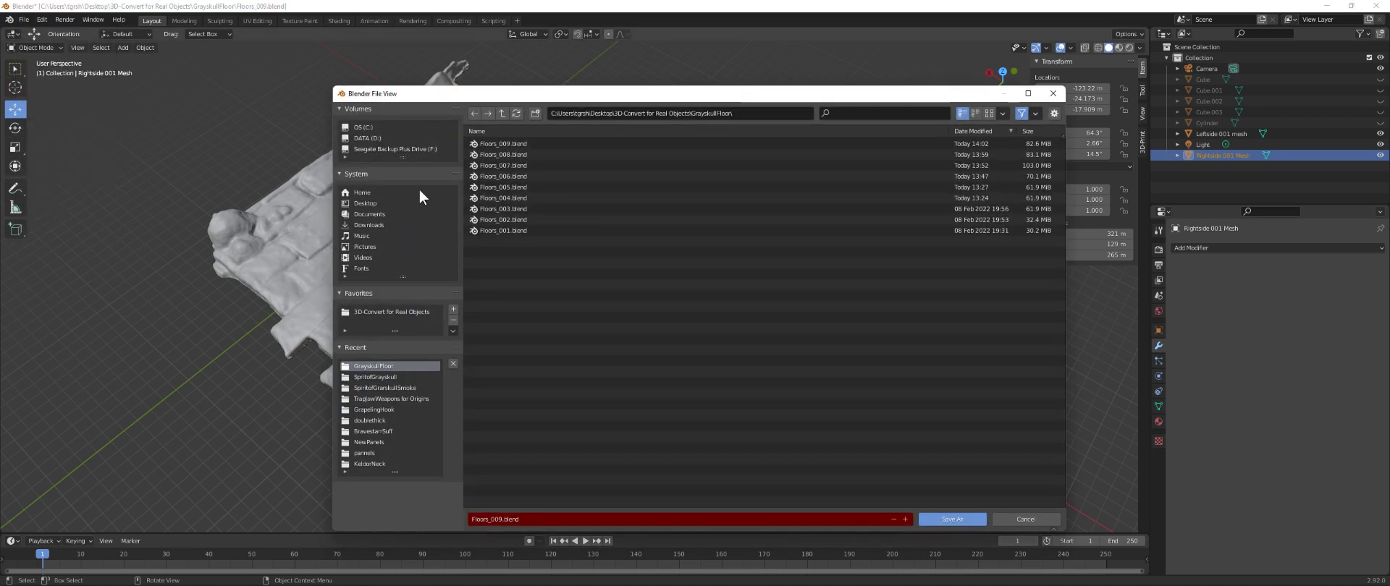
left_click(514, 143)
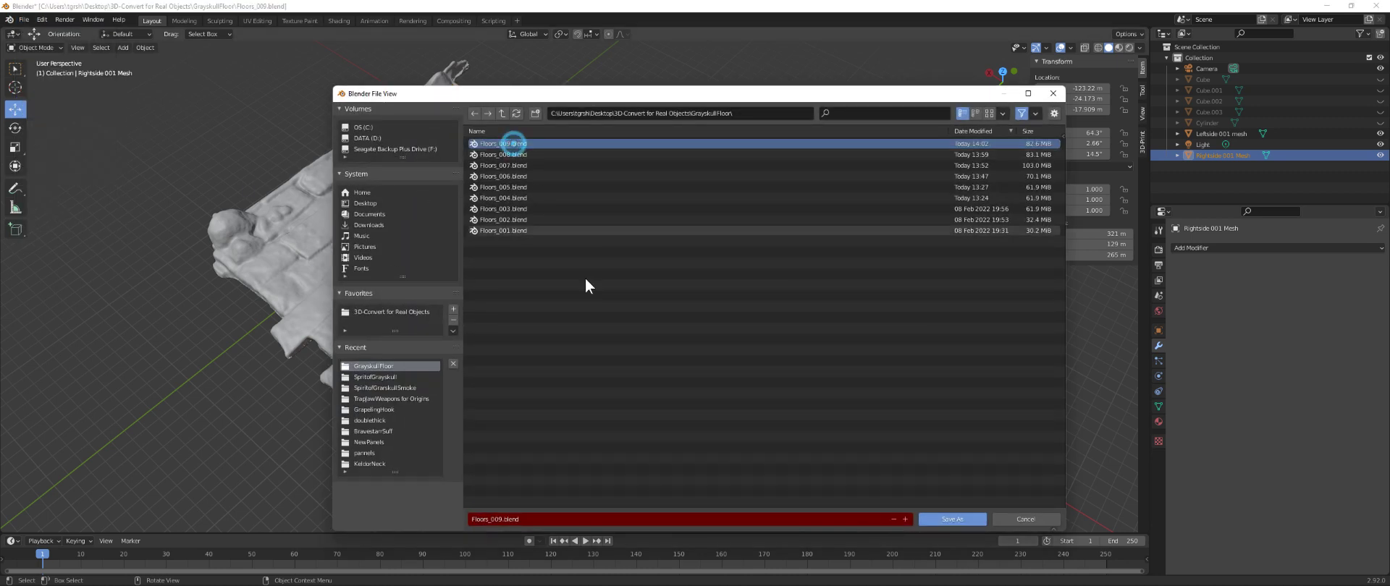
left_click(498, 519)
key("BackSpace")
key("BackSpace")
type("10")
left_click(933, 522)
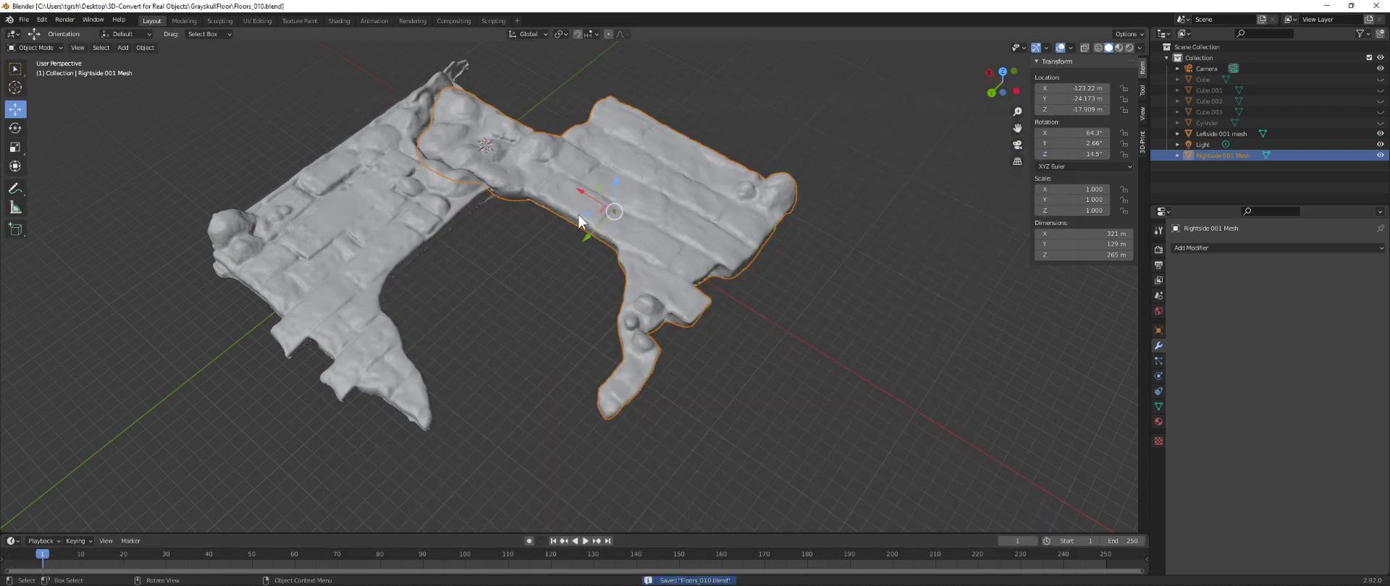
- Add a Boolean modifier to Rightside 001 Mesh with the Exact solver and Self enabled
left_click(1206, 249)
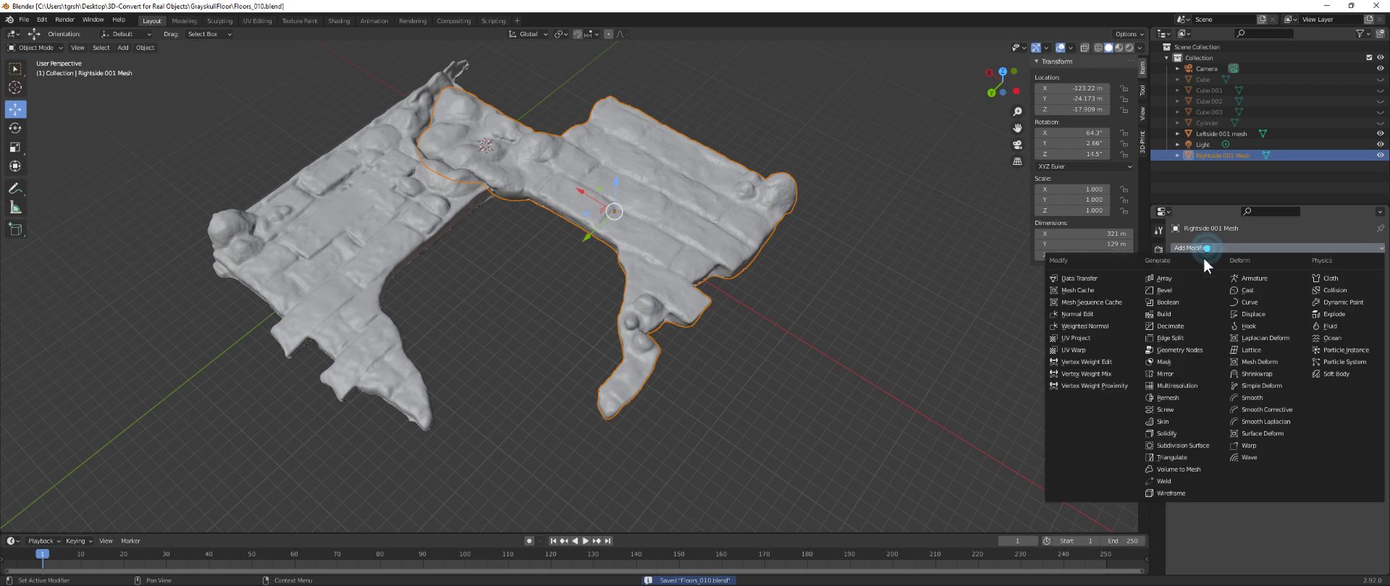
left_click(1177, 303)
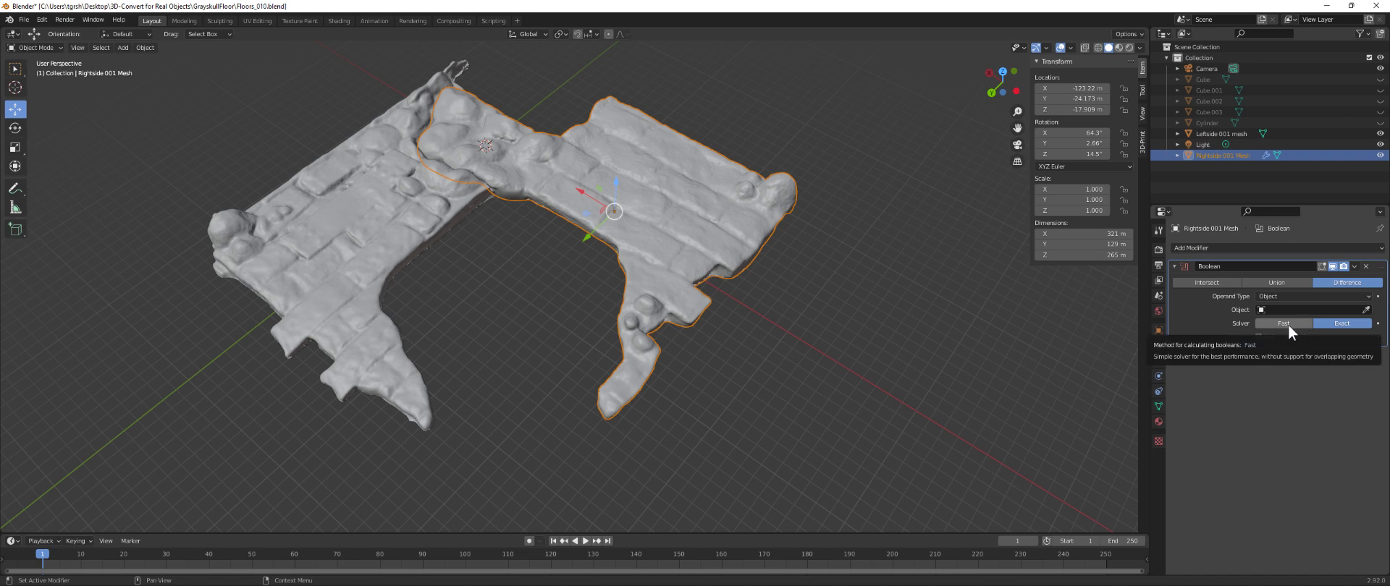
left_click(1260, 336)
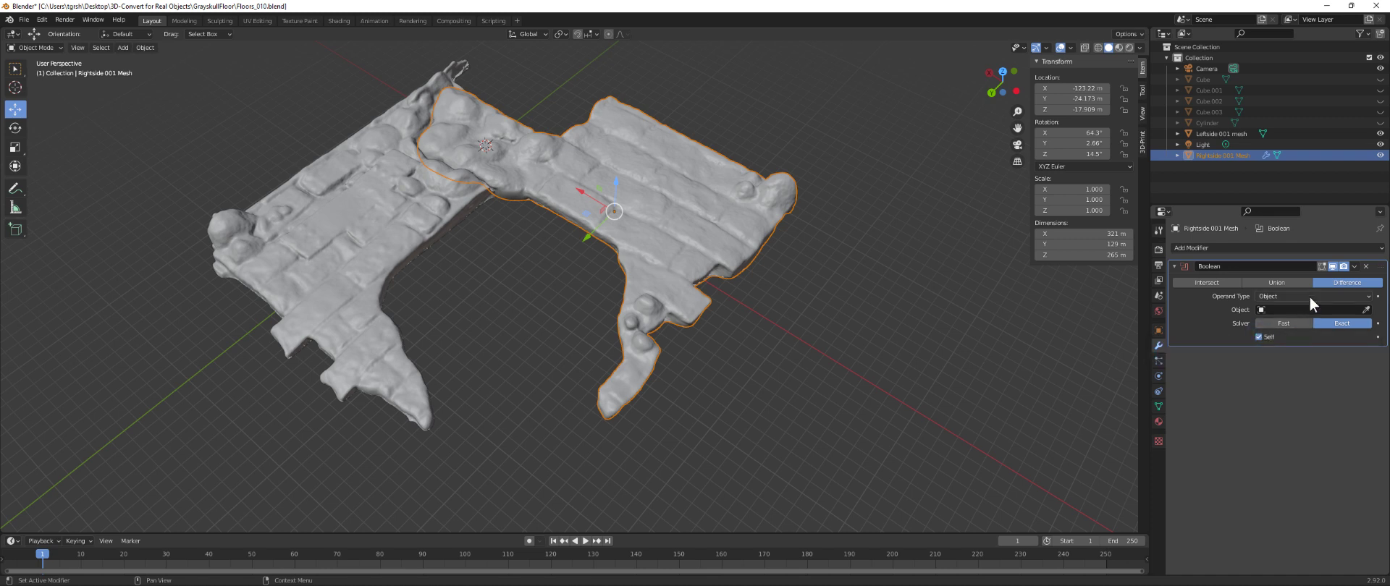
left_click(1365, 310)
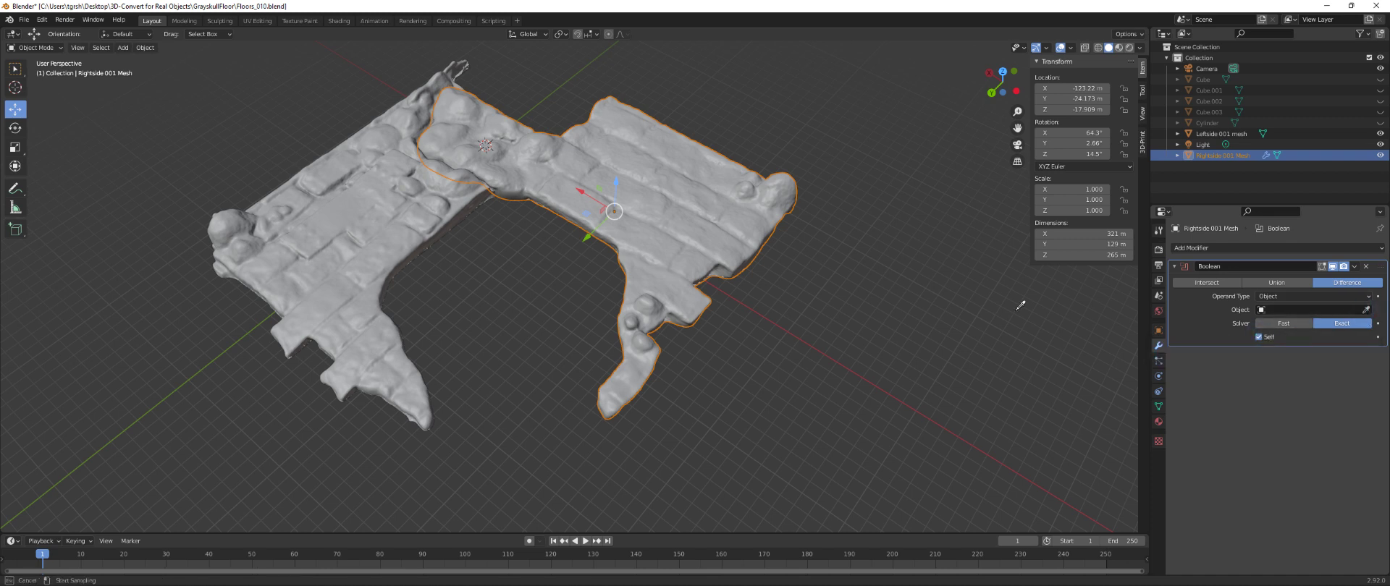
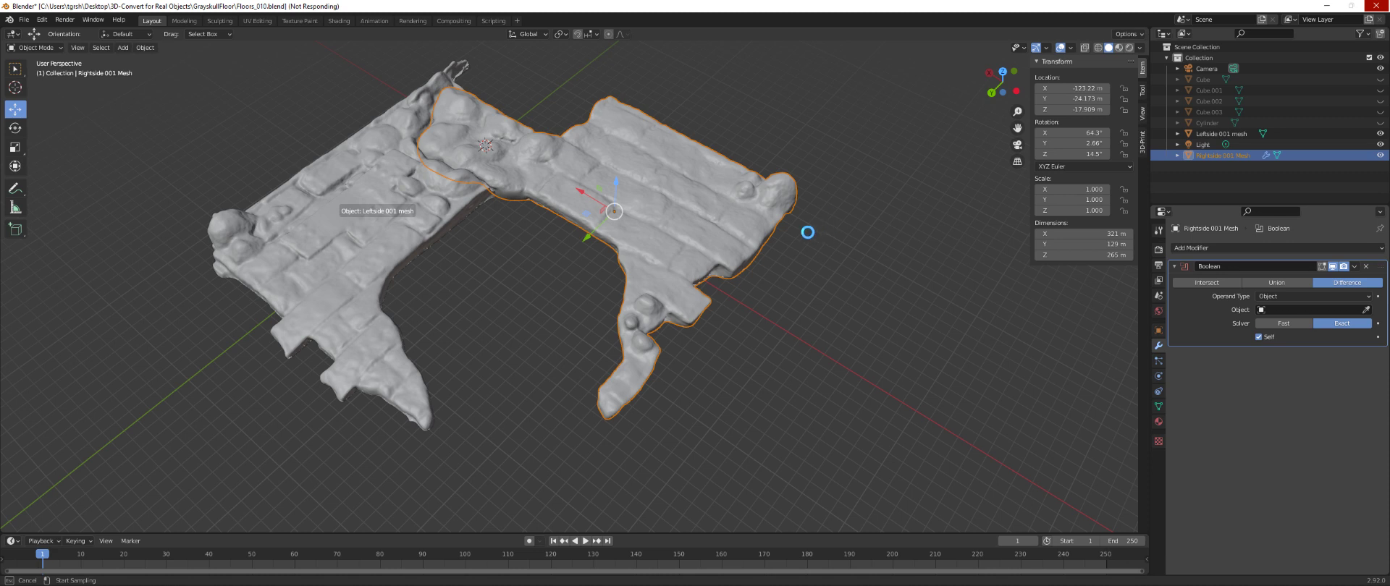
- Restore the MultiCam Capture Lite recorder windows from the taskbar over the Blender floor scene
mouse_move(767, 582)
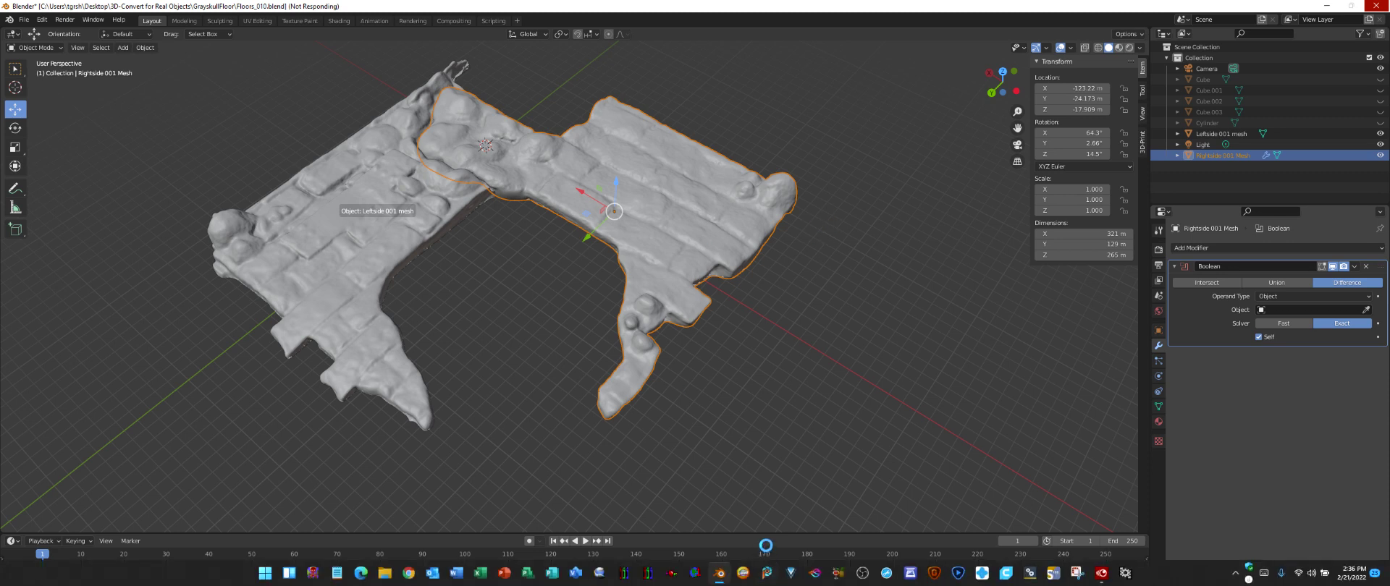
left_click(1101, 572)
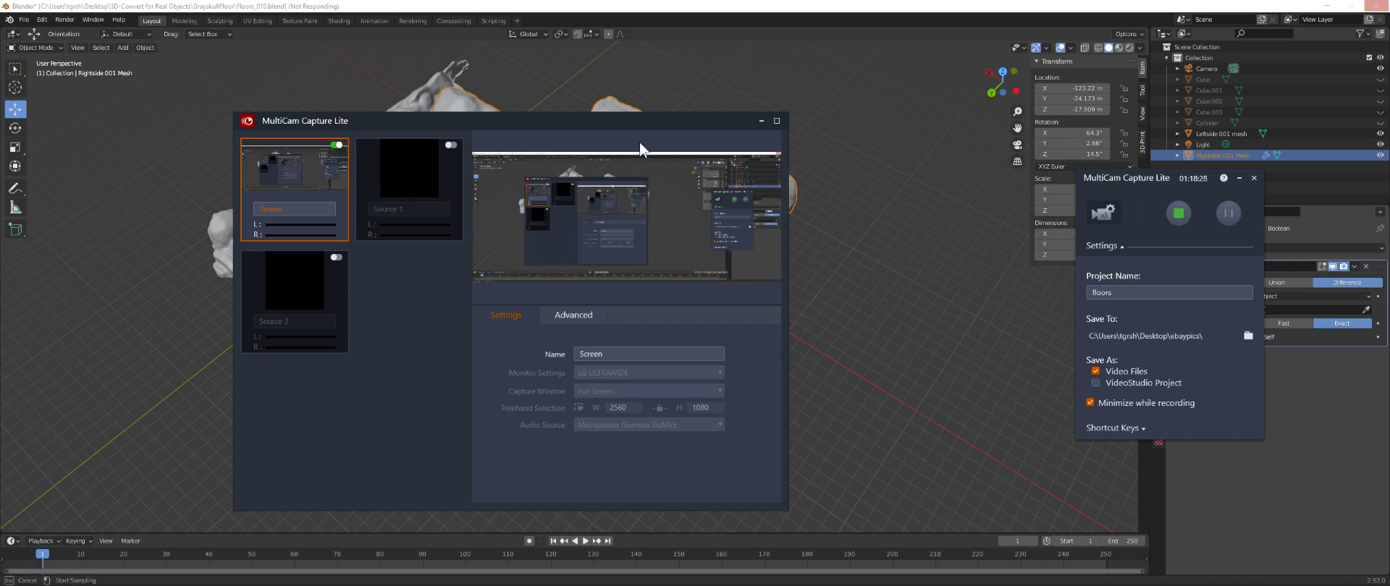